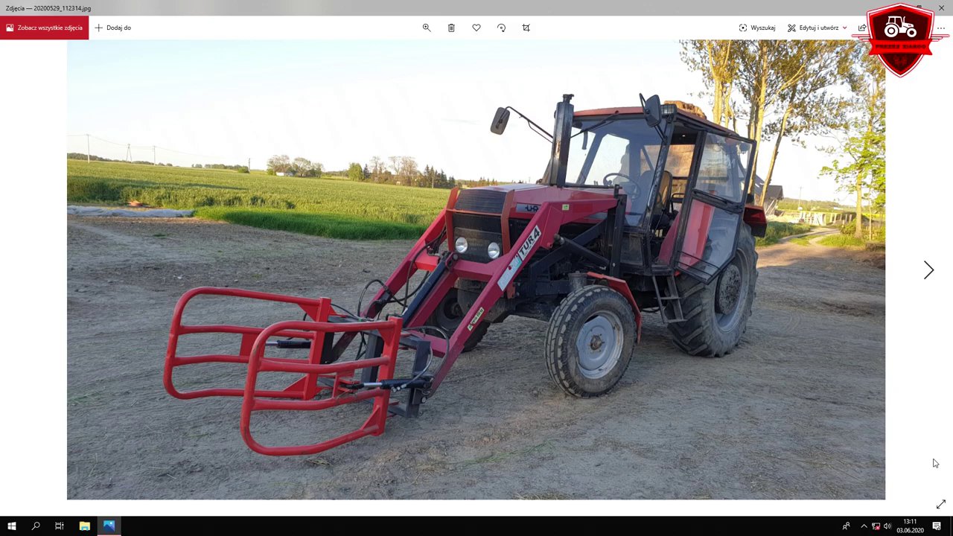
Close the tractor photo and refresh the desktop
left_click(941, 8)
right_click(623, 32)
left_click(644, 63)
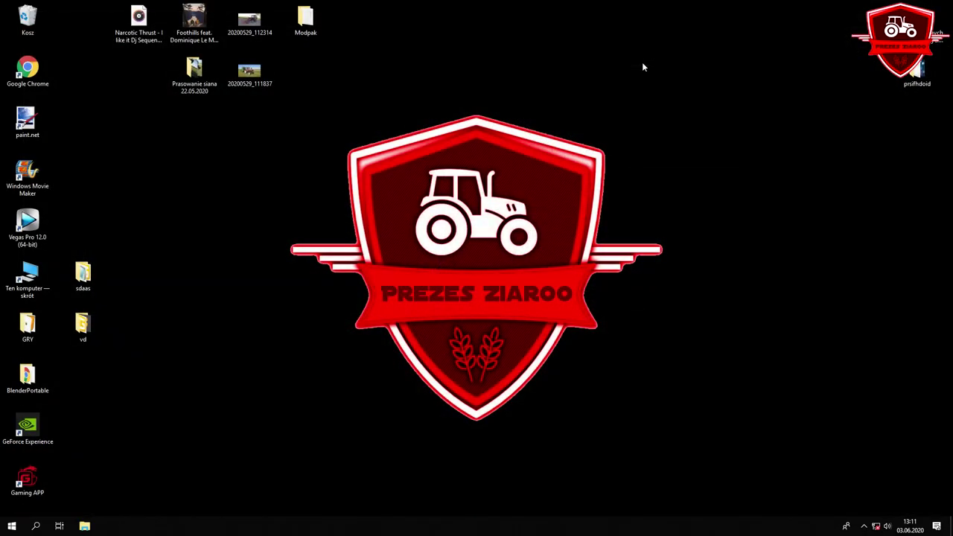
Open the FS19_Ursus_c385_stary_by_PrezesZiaroo folder in the FarmingSimulator2019 mods folder under Dokumenty and check its PrezesZiaroo subfolder
left_click(84, 525)
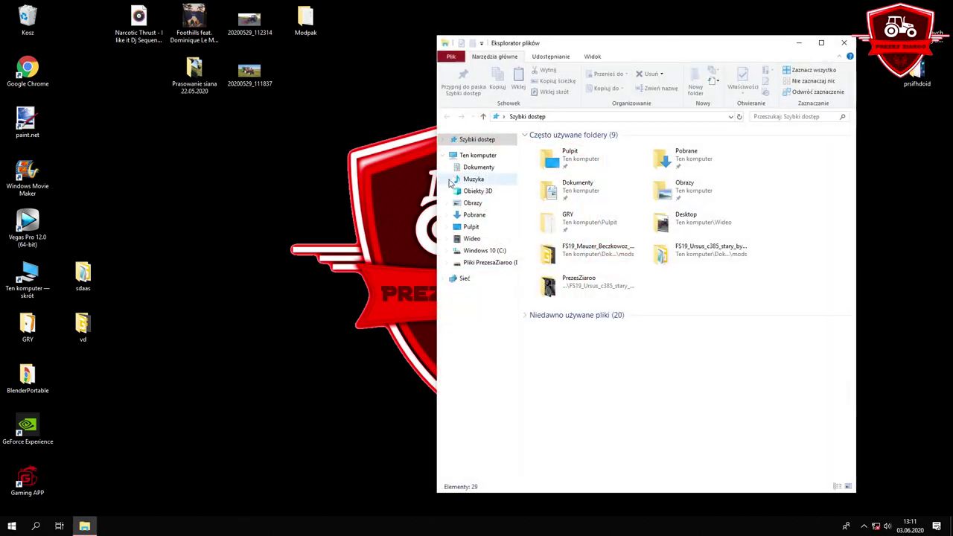
left_click(463, 168)
double_click(574, 198)
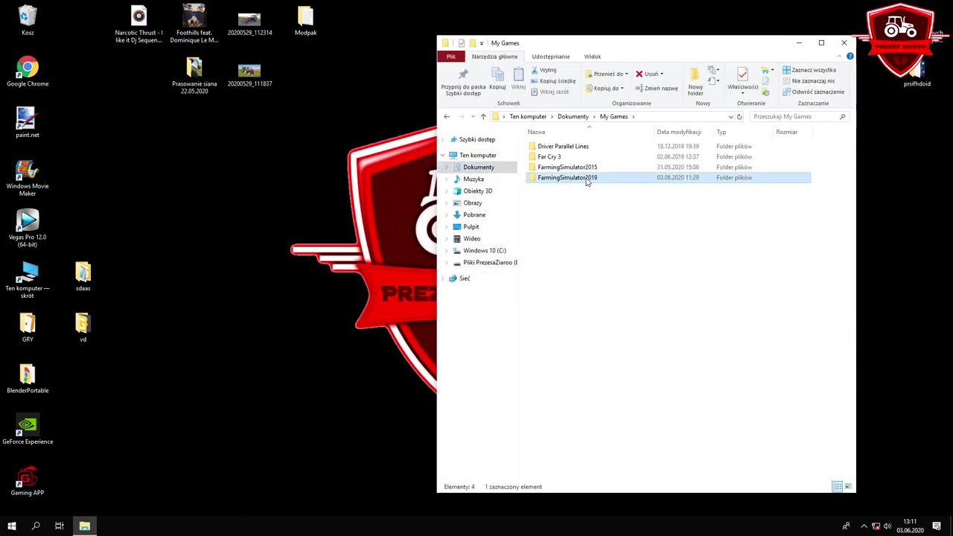
double_click(585, 178)
double_click(583, 167)
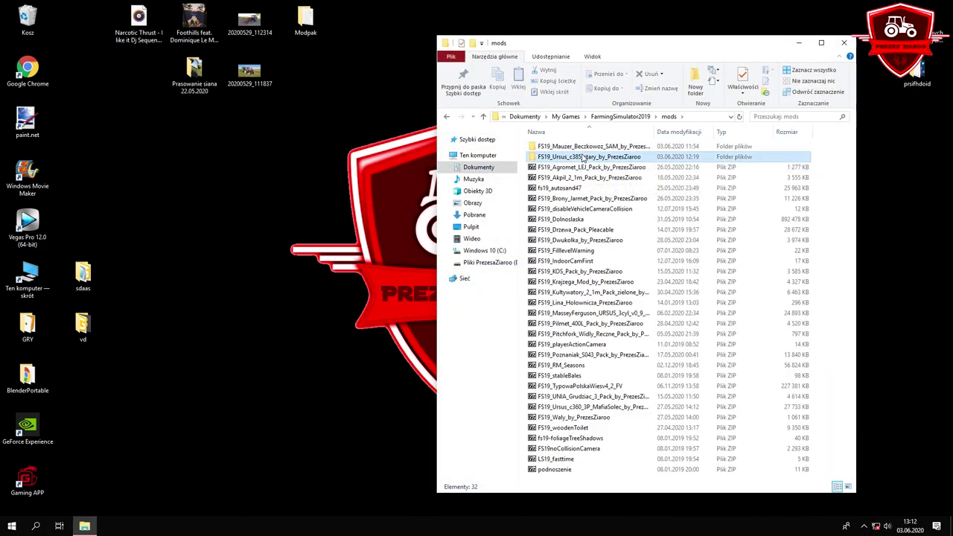
double_click(583, 158)
double_click(557, 157)
scroll(662, 397, "down", 3)
left_click(447, 116)
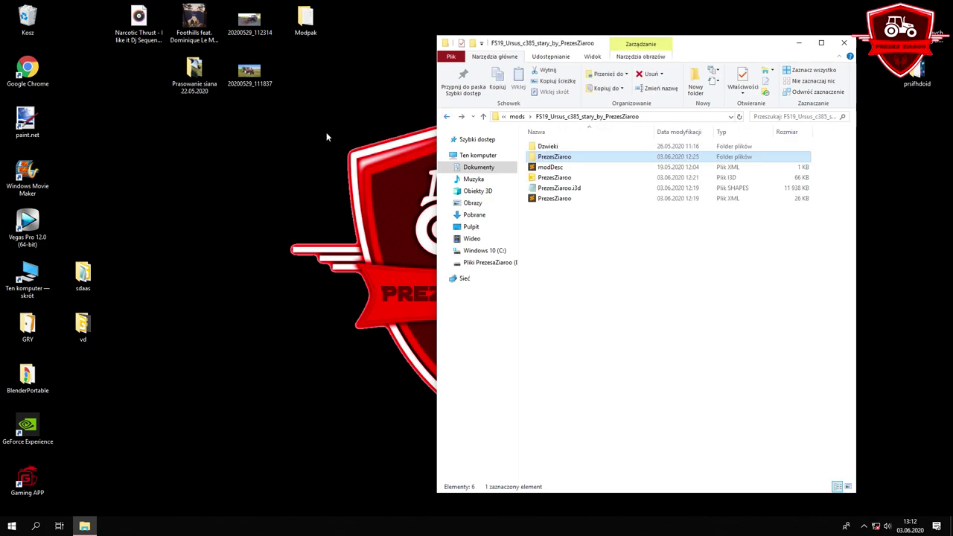
right_click(305, 137)
left_click(323, 165)
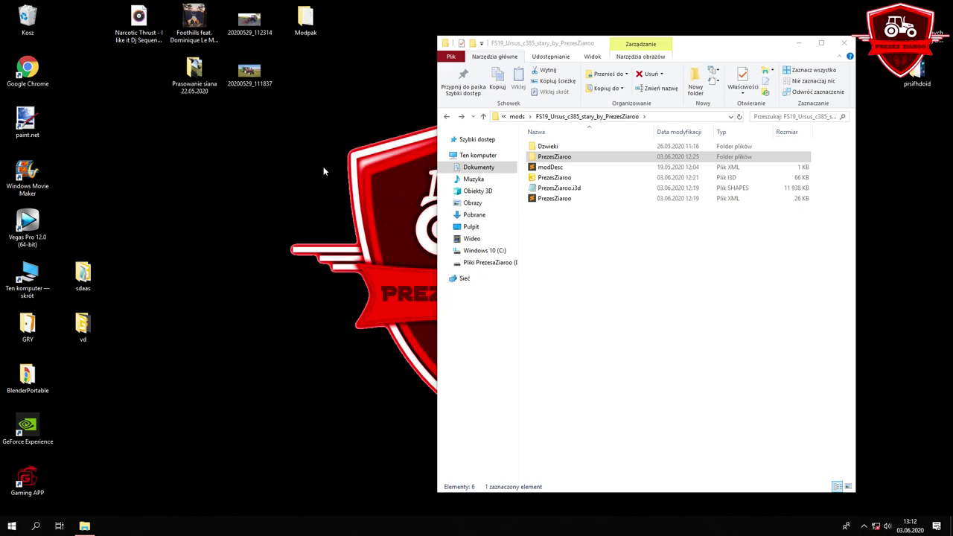
right_click(259, 151)
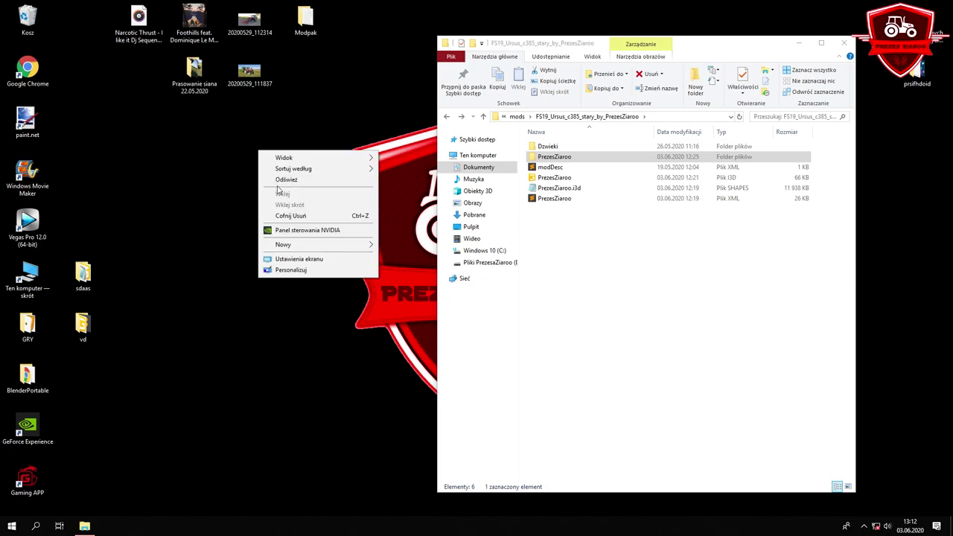
left_click(283, 181)
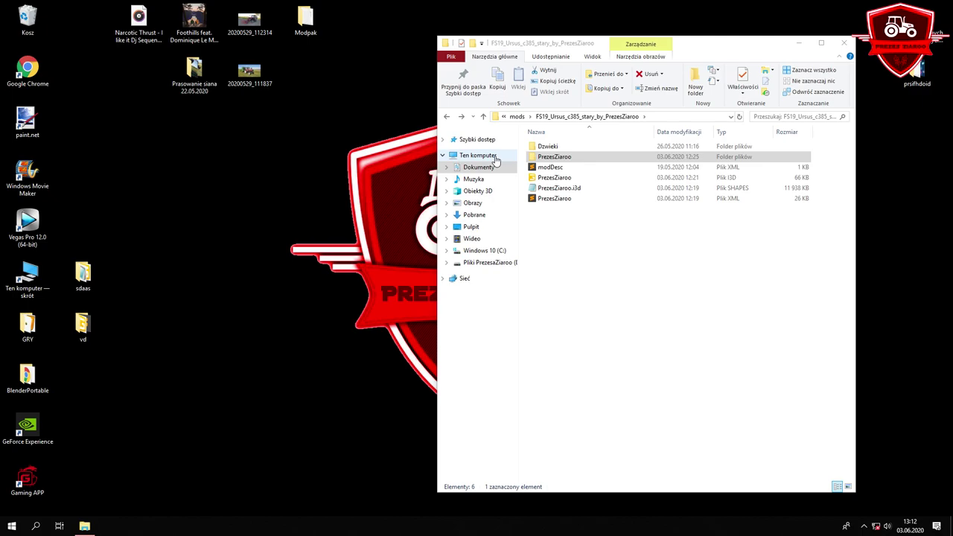
Open the Mody ktore wydam badz juz wydalem folder inside Mody do FS 2019 on drive D
left_click(479, 154)
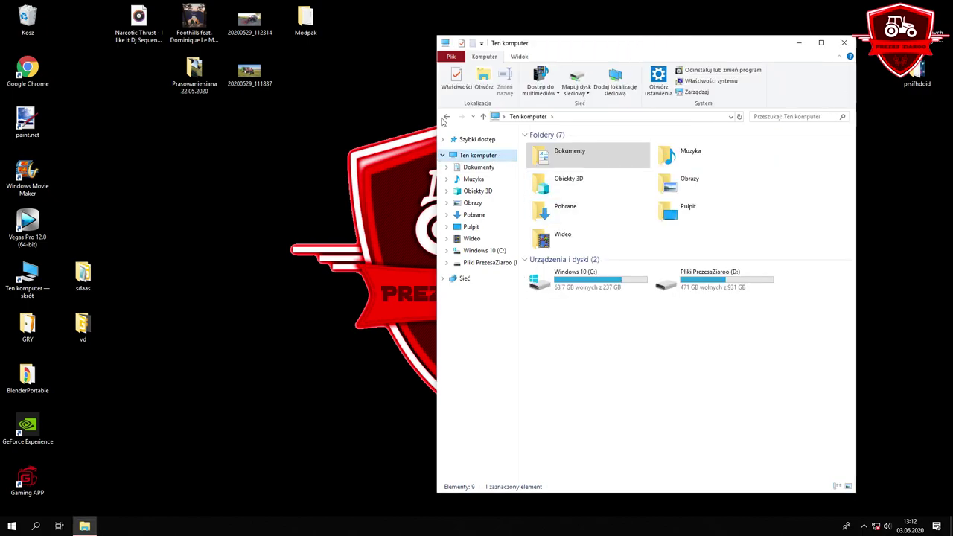
double_click(714, 299)
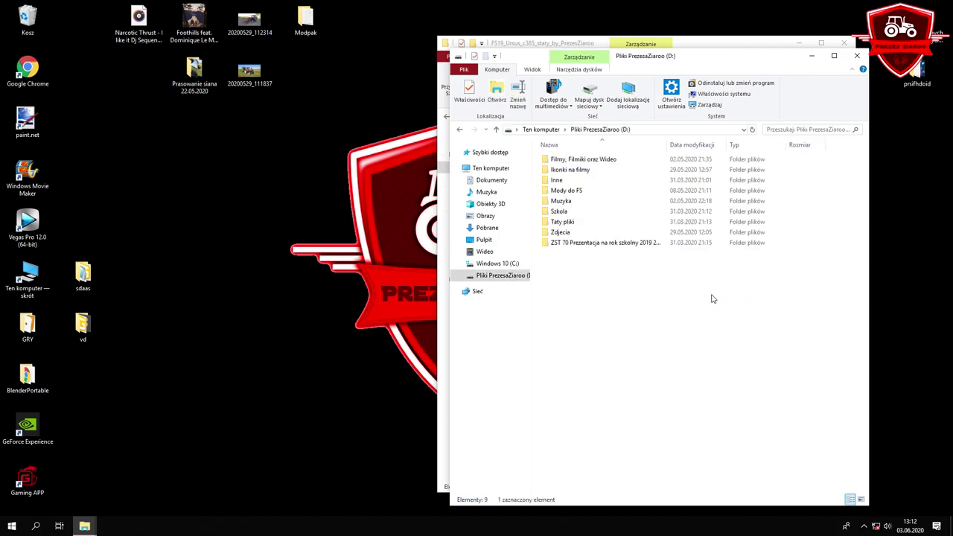
double_click(577, 191)
double_click(585, 223)
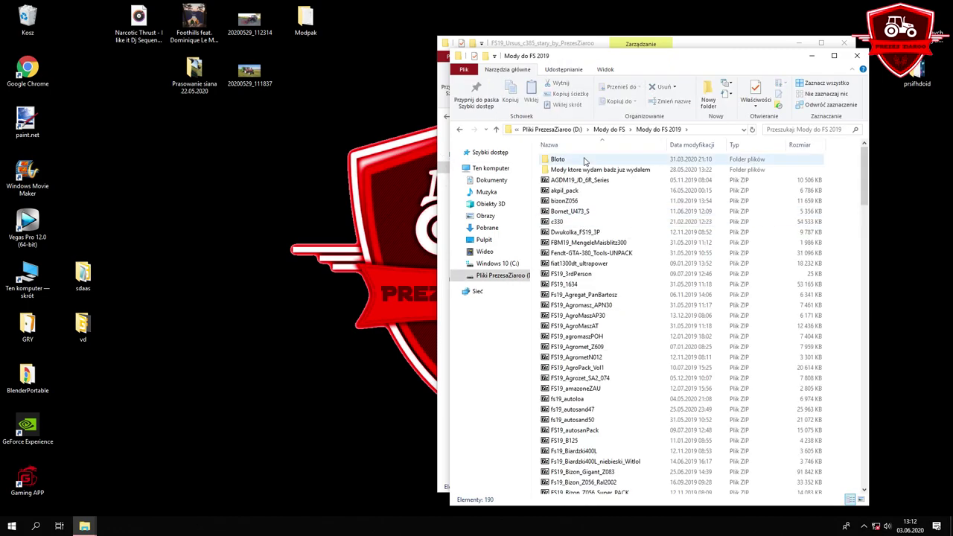
double_click(585, 170)
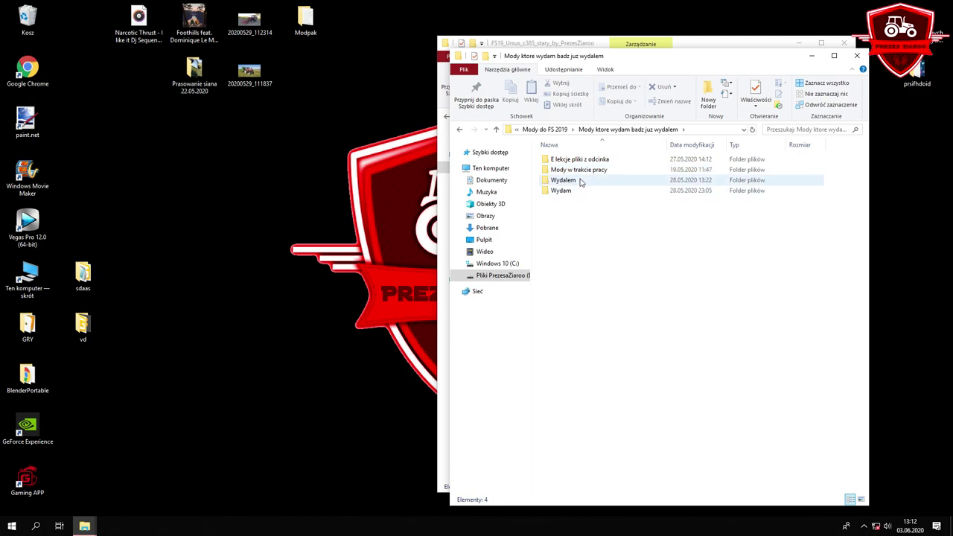
Look through the mod archives in the Wydam and Wydalem folders, finishing in Wydalem
double_click(576, 190)
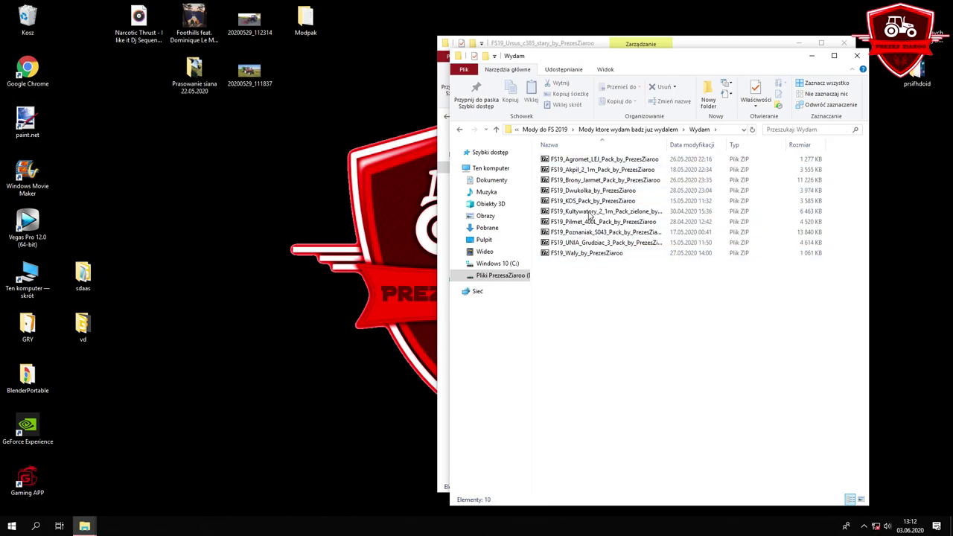
left_click(459, 129)
double_click(570, 180)
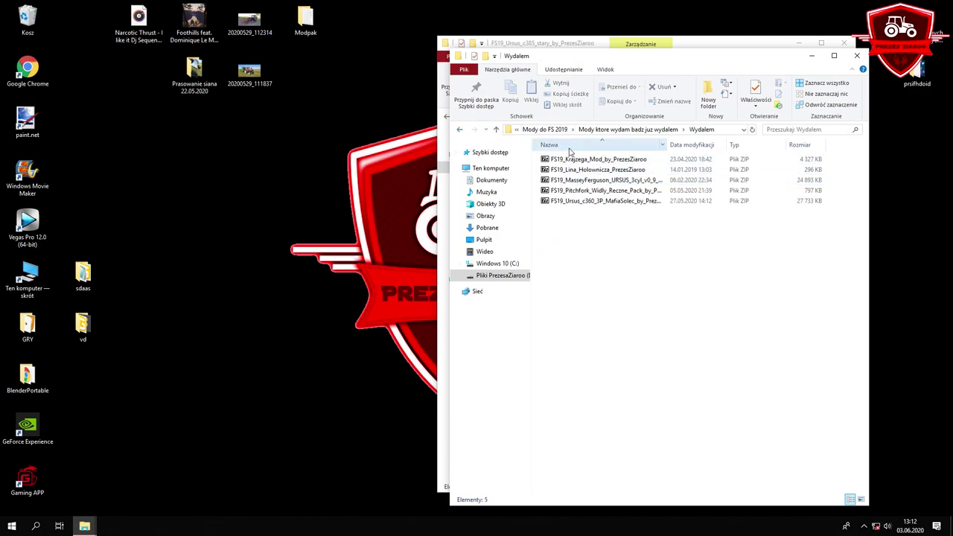
left_click(459, 129)
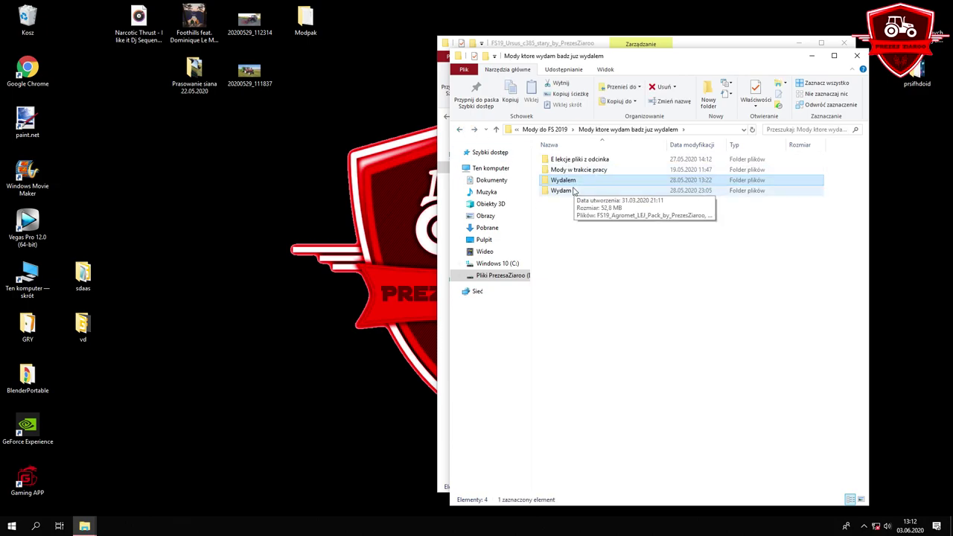
double_click(572, 184)
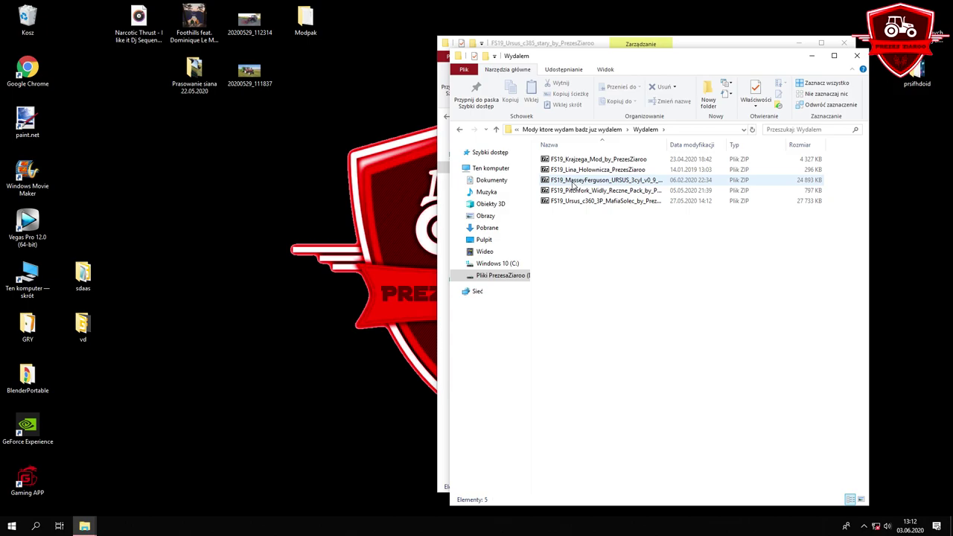
key("alt+Left")
double_click(581, 187)
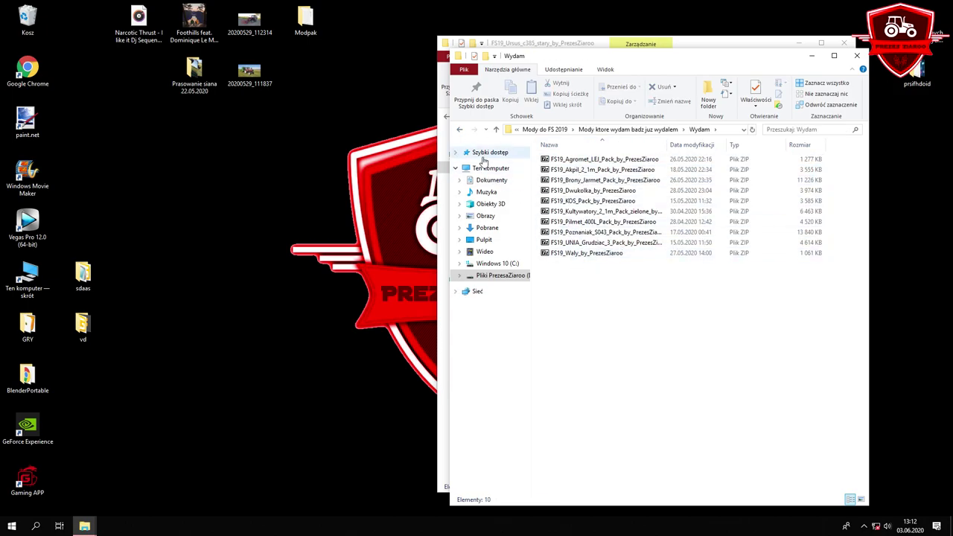
key("alt+Left")
double_click(583, 182)
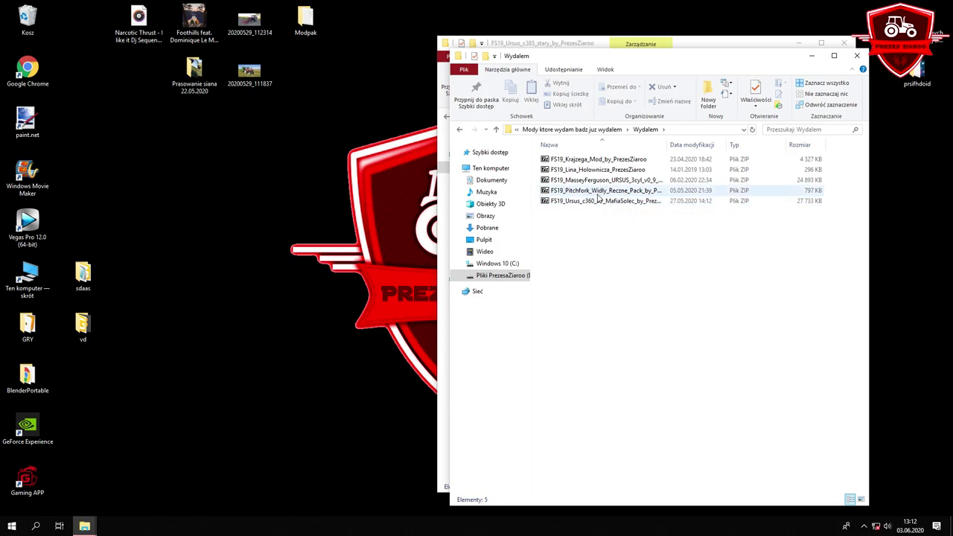
Extract the whole FS19_Ursus_c360_3P_MafiaSolec archive to the desktop and close the archive window
double_click(599, 201)
left_click(427, 154)
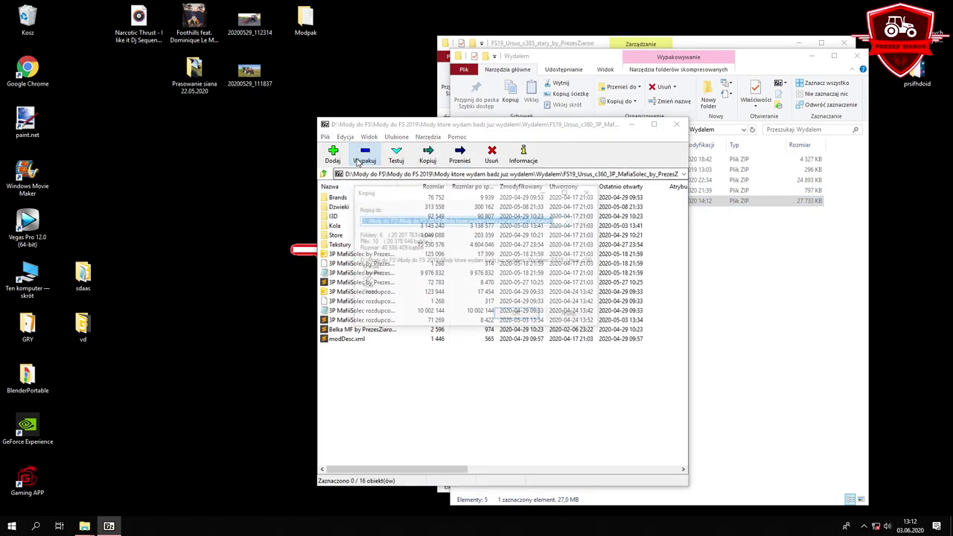
left_click(587, 220)
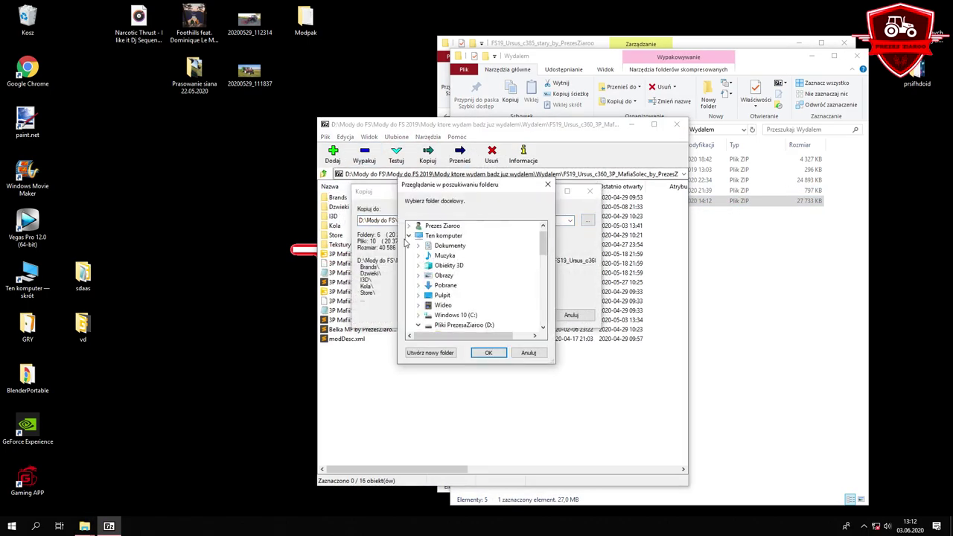
left_click(443, 296)
left_click(489, 352)
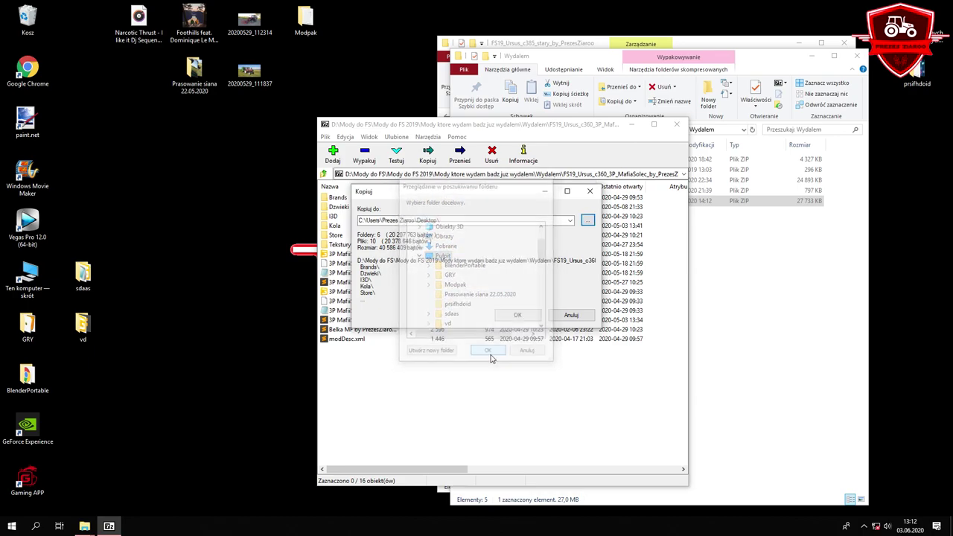
left_click(518, 315)
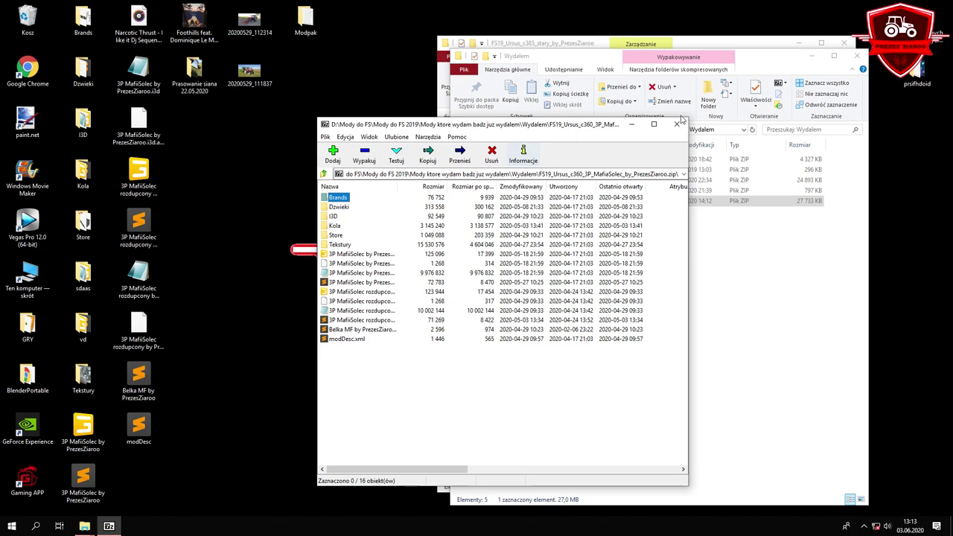
left_click(676, 124)
Create a new folder on the desktop, gather all the extracted mod folders and files in it, and reposition it beside the other icons
right_click(185, 190)
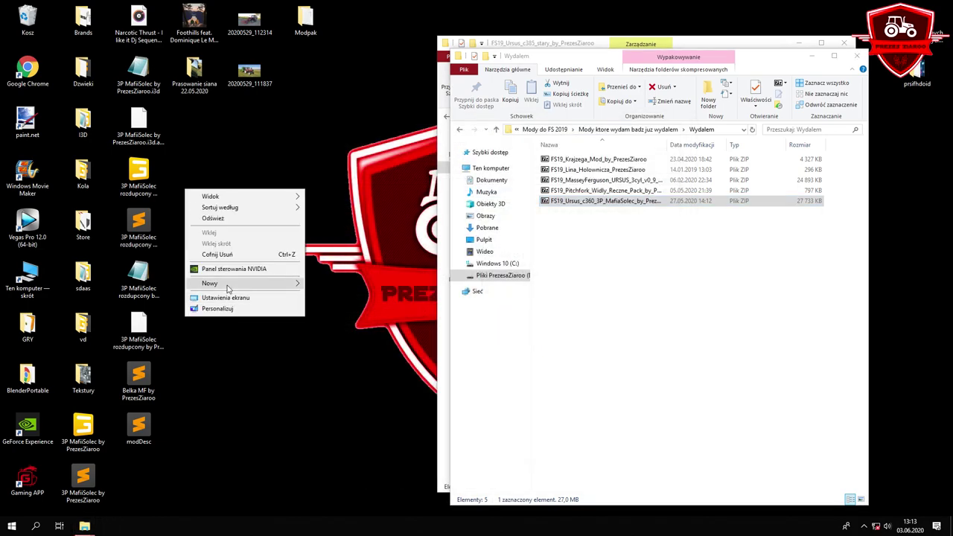
left_click(316, 284)
left_click_drag(81, 1, 88, 237)
left_click_drag(88, 237, 192, 223)
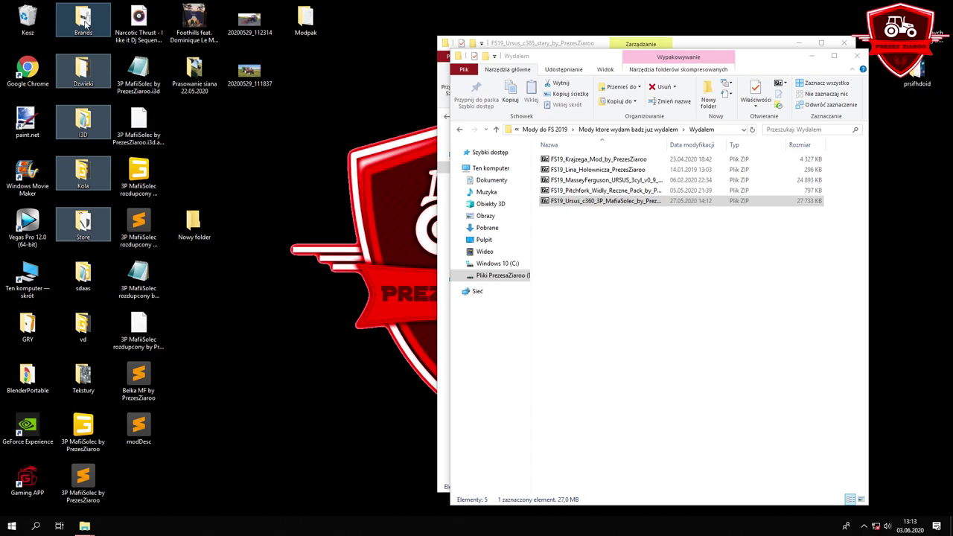
left_click_drag(94, 65, 197, 218)
left_click_drag(136, 464, 112, 257)
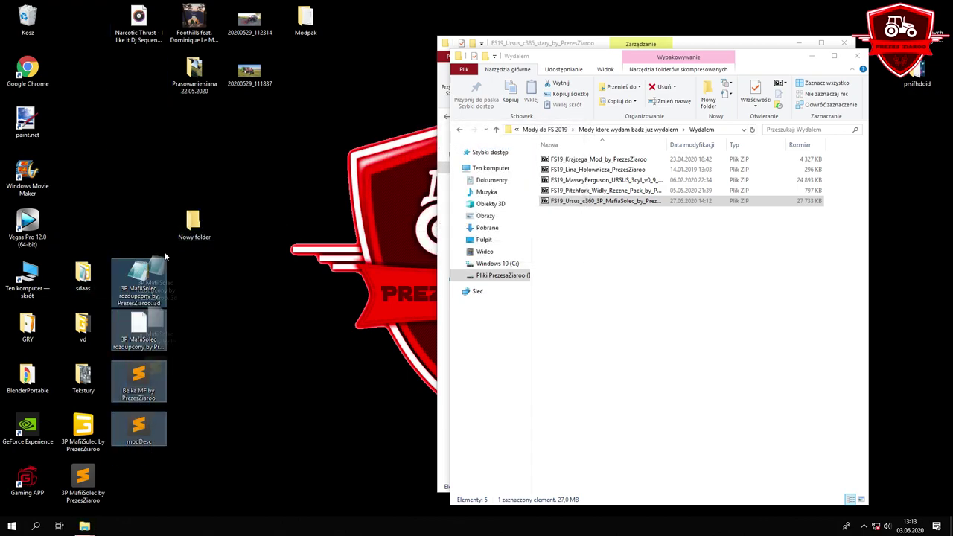
left_click_drag(148, 505, 58, 361)
left_click_drag(82, 376, 194, 228)
left_click_drag(192, 224, 139, 172)
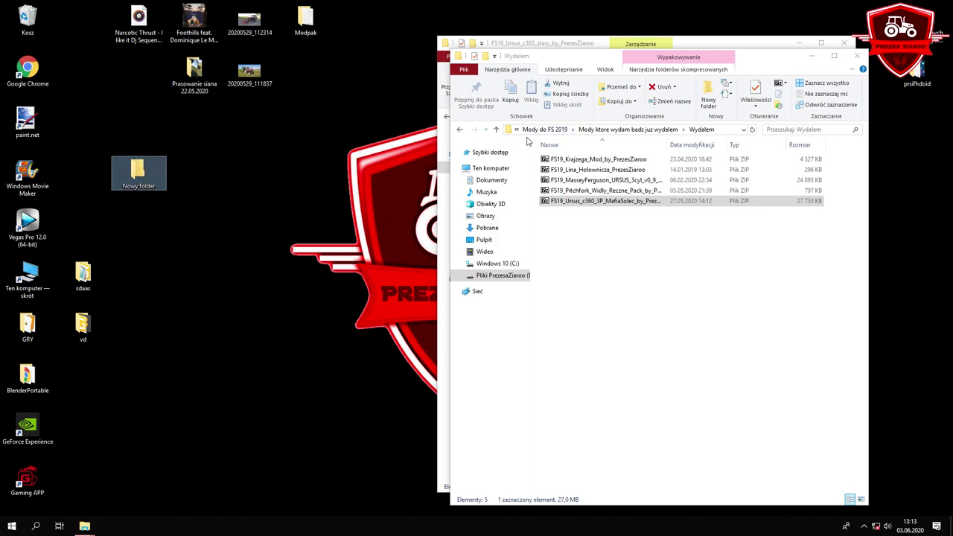
Check the contents of the new desktop folder, close it and refresh the desktop
double_click(139, 170)
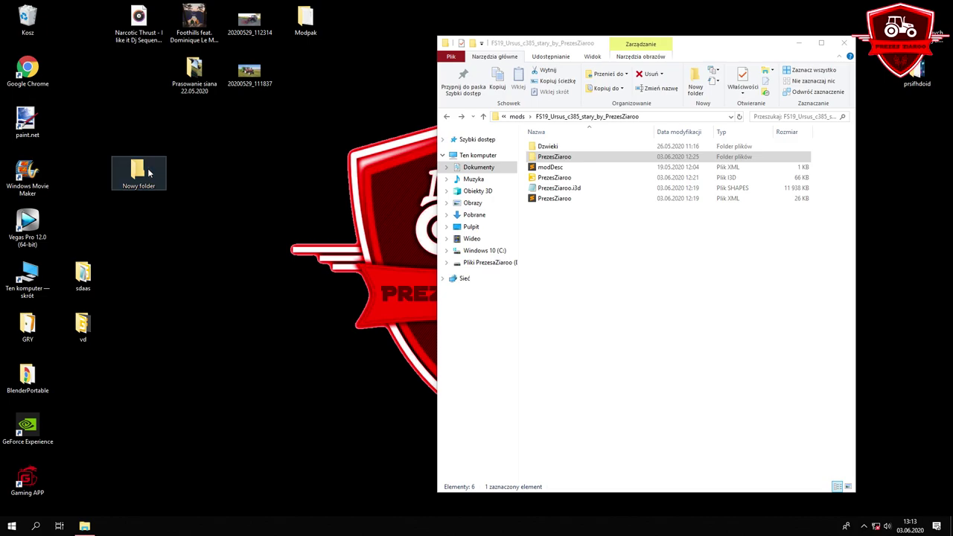
left_click(869, 7)
right_click(574, 4)
left_click(600, 30)
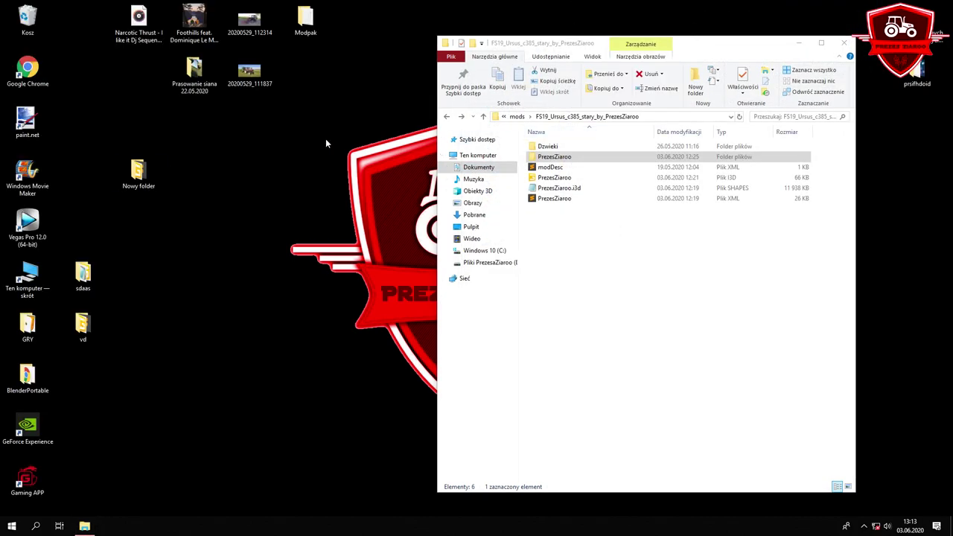
right_click(321, 138)
left_click(335, 168)
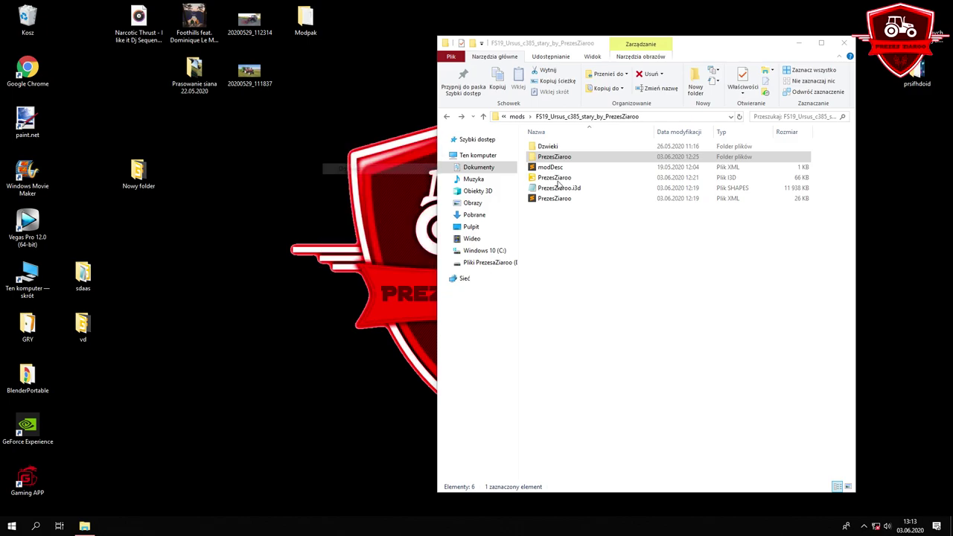
Open the Ursus c385 mod's PrezesZiaroo i3d file in GIANTS Editor and add a light to the scene
double_click(557, 179)
double_click(403, 246)
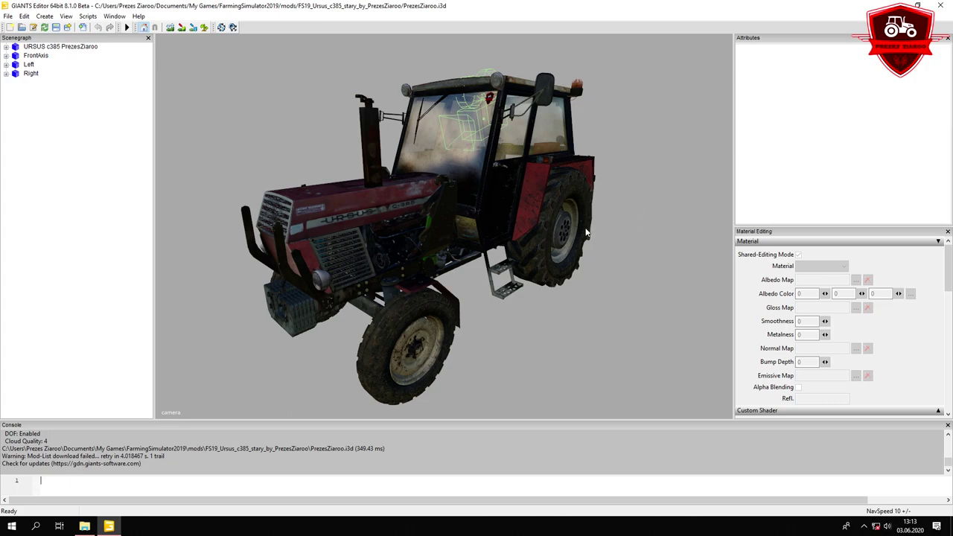
left_click(44, 15)
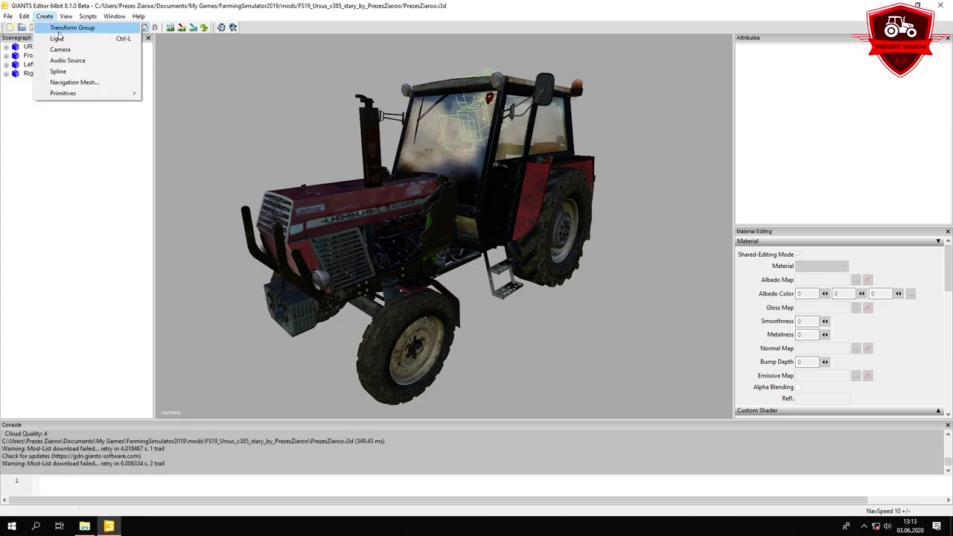
left_click(58, 38)
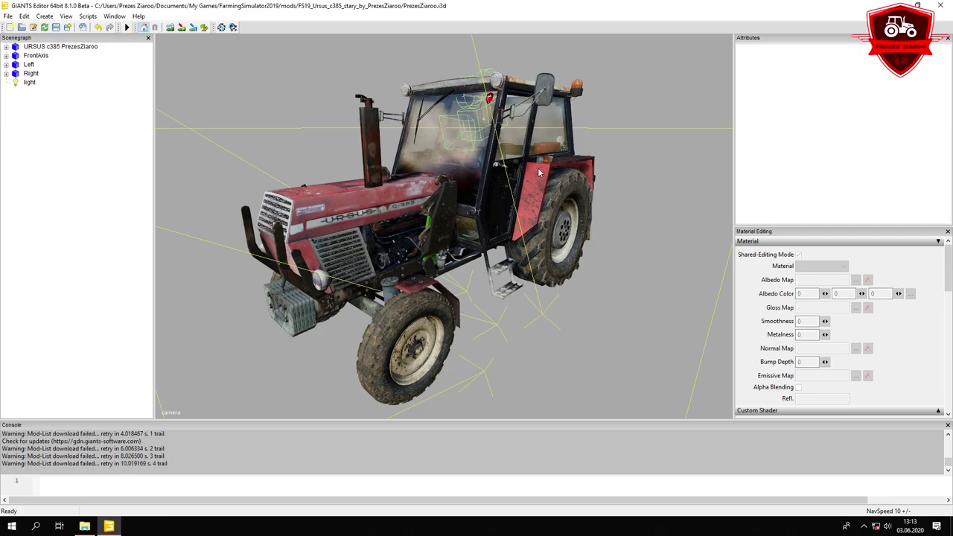
Examine the lit tractor model from the side and the rear, including the cab, fenders and rear hitch
left_click_drag(538, 171, 480, 205, "alt")
scroll(479, 210, "up", 5)
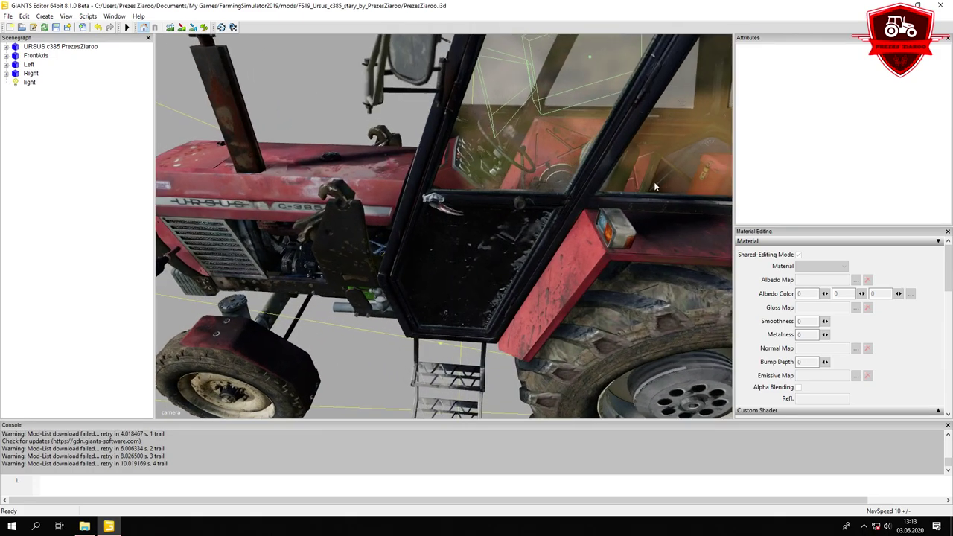
scroll(552, 210, "down", 5)
left_click_drag(552, 210, 394, 168, "alt")
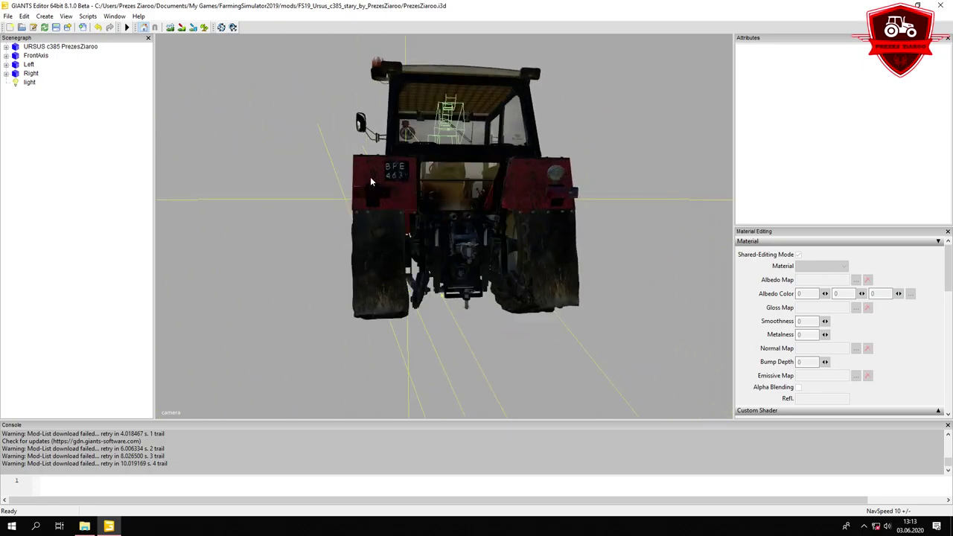
middle_click_drag(552, 177, 428, 222)
left_click_drag(397, 222, 514, 198, "alt")
scroll(411, 198, "up", 3)
left_click_drag(413, 194, 496, 193, "alt")
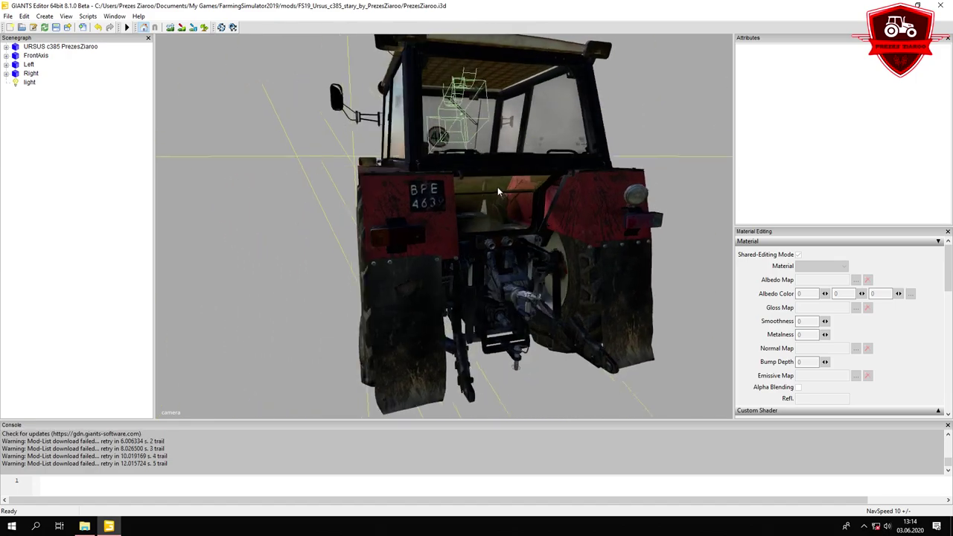
Inspect the tractor's rear fender lamps, the side of the cab with its fender lamp, and the front of the model
middle_click_drag(496, 193, 490, 184)
scroll(490, 184, "up", 3)
scroll(536, 202, "down", 3)
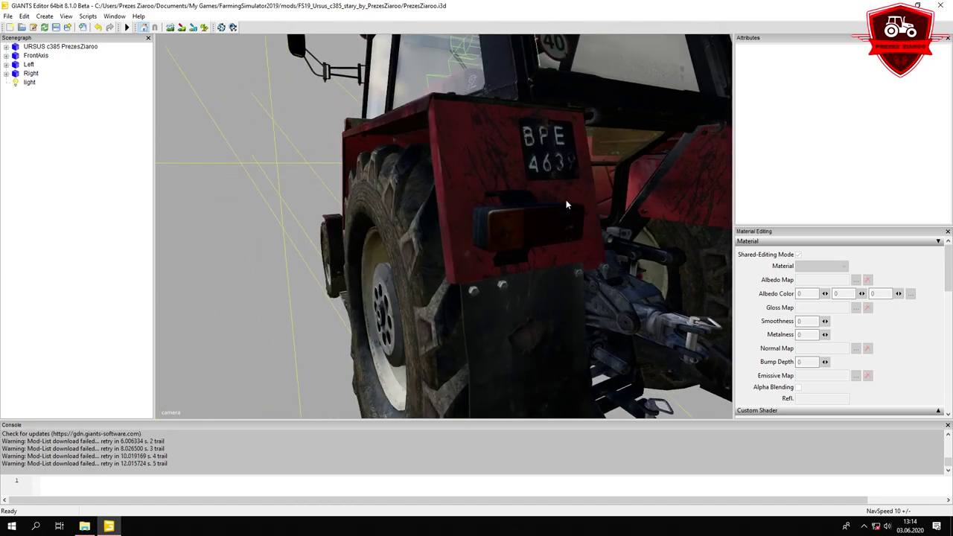
middle_click_drag(496, 180, 516, 202)
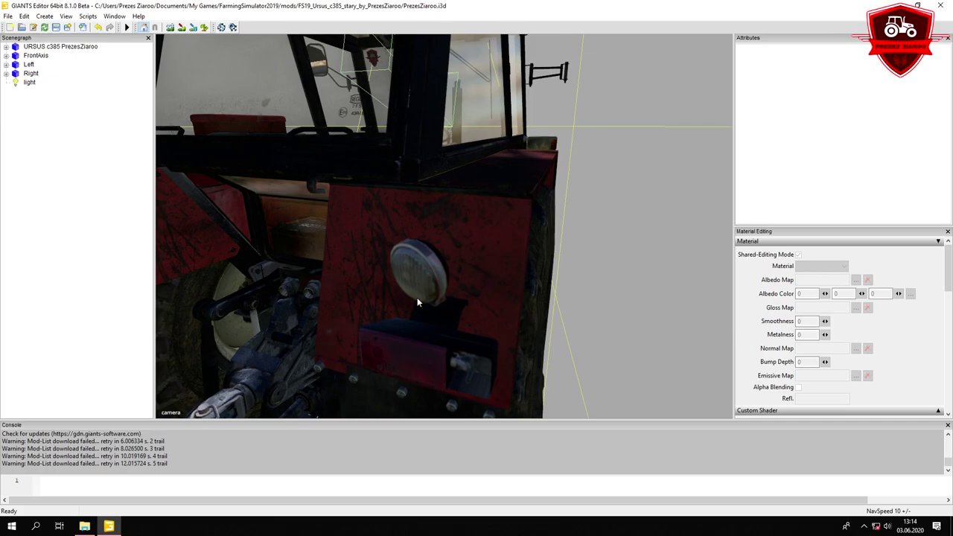
middle_click_drag(469, 259, 457, 209)
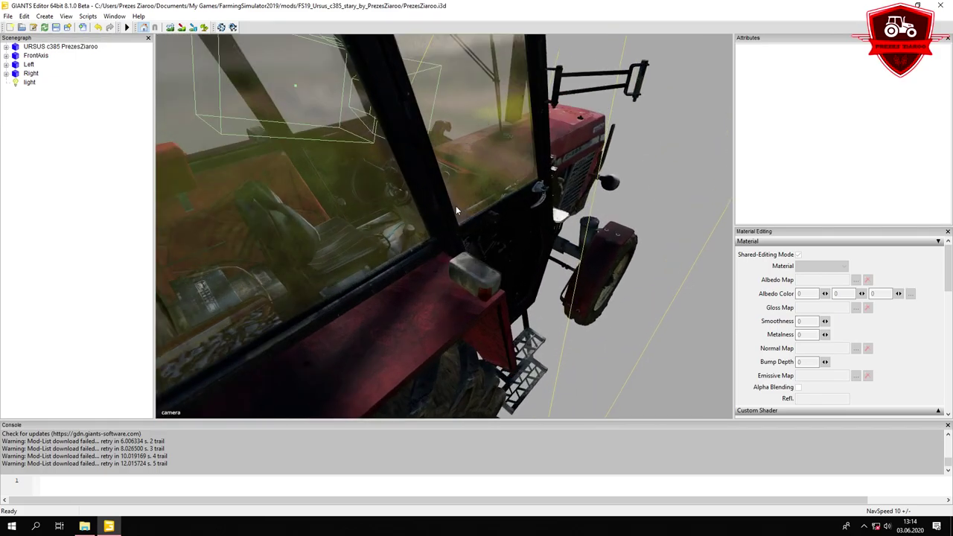
scroll(463, 223, "down", 4)
left_click_drag(462, 223, 554, 222, "alt")
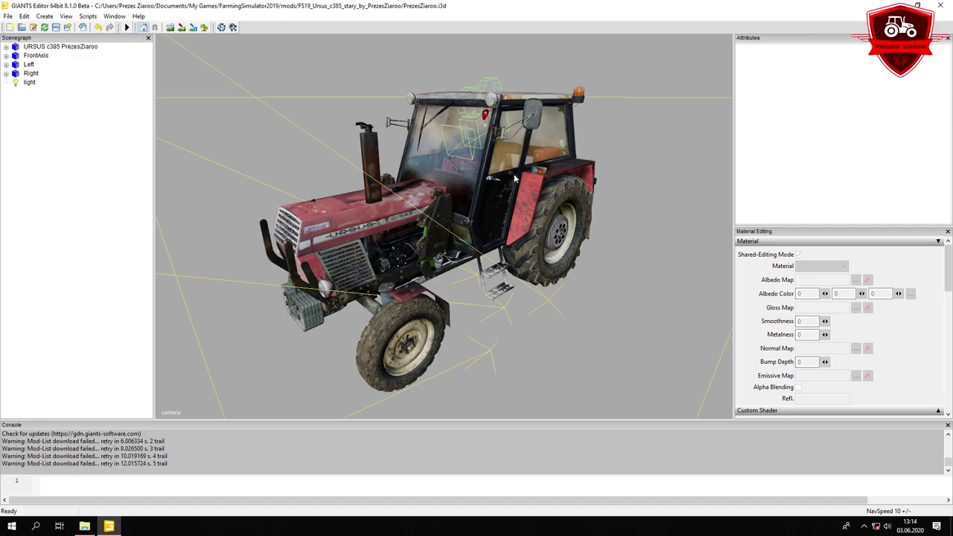
Close the tractor scene and open the Ursus1604v2_2 texture from the mod's PrezesZiaroo folder in paint.net
left_click(941, 6)
left_click(548, 263)
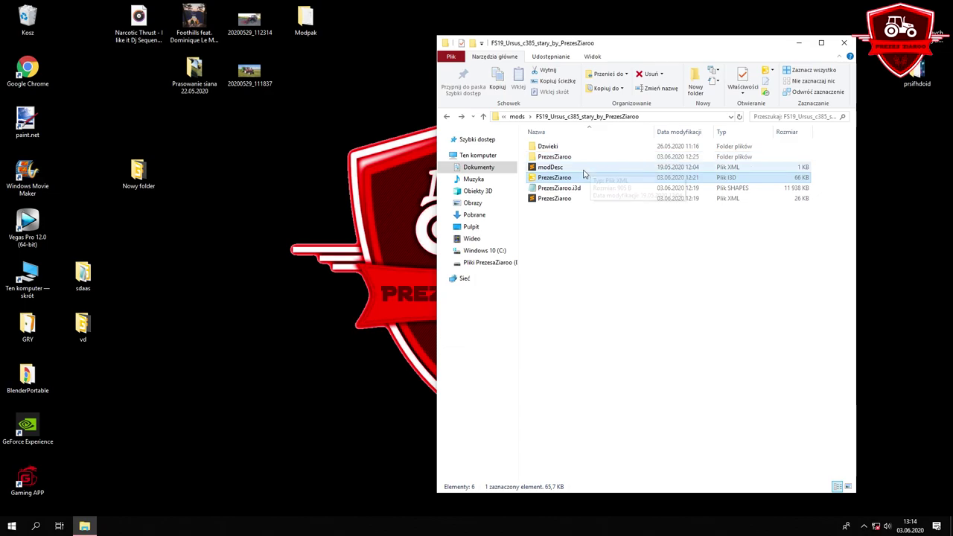
double_click(581, 158)
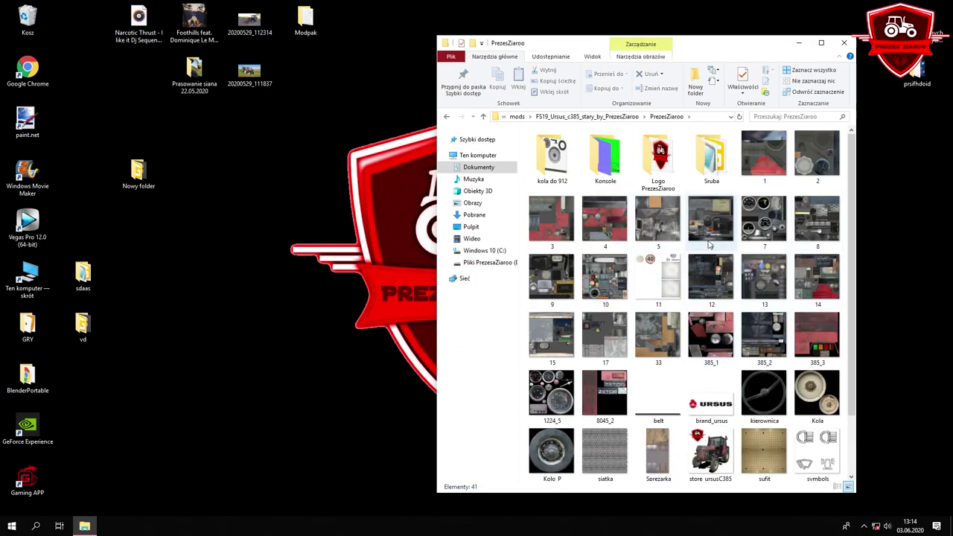
scroll(661, 227, "down", 1)
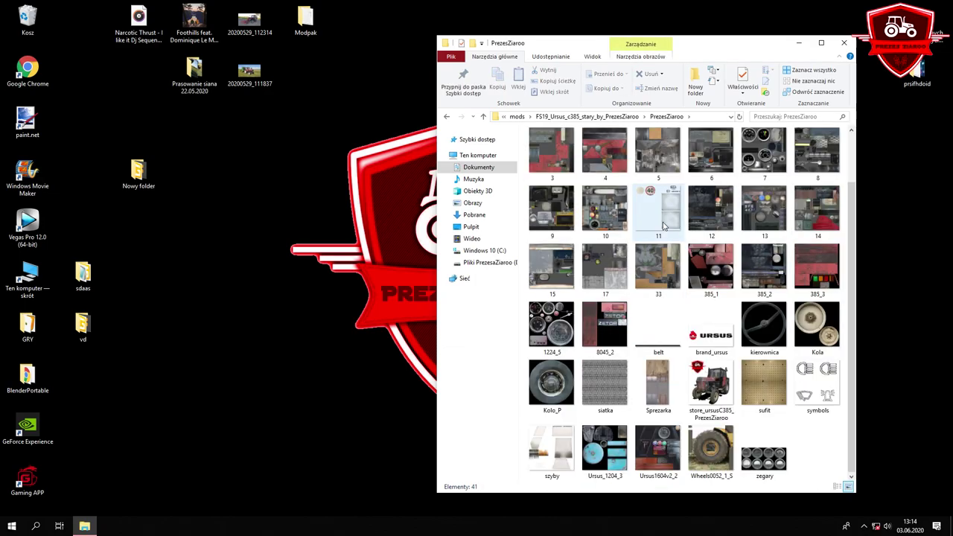
left_click(656, 450)
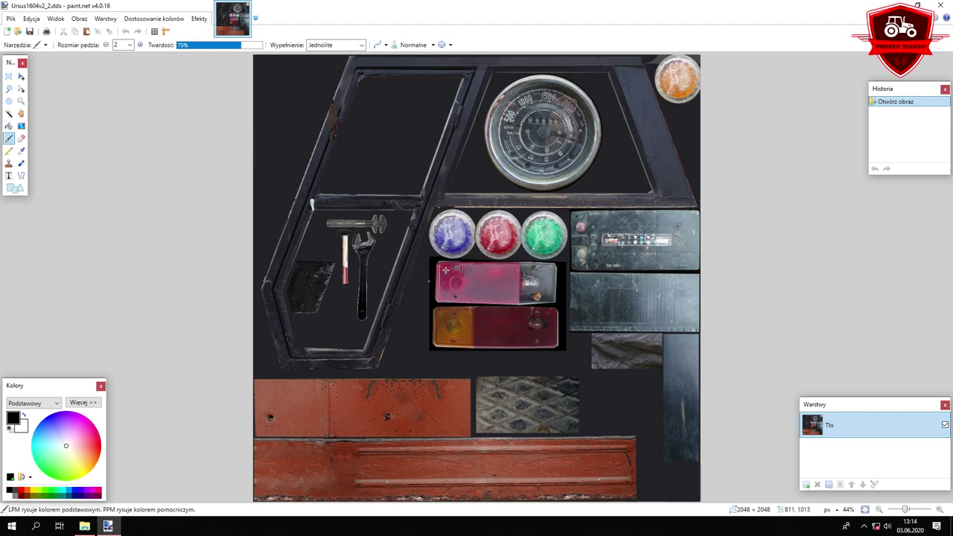
Erase the rectangular area with the two rear lamps and the dark vertical strip at the texture's right edge
left_click(7, 78)
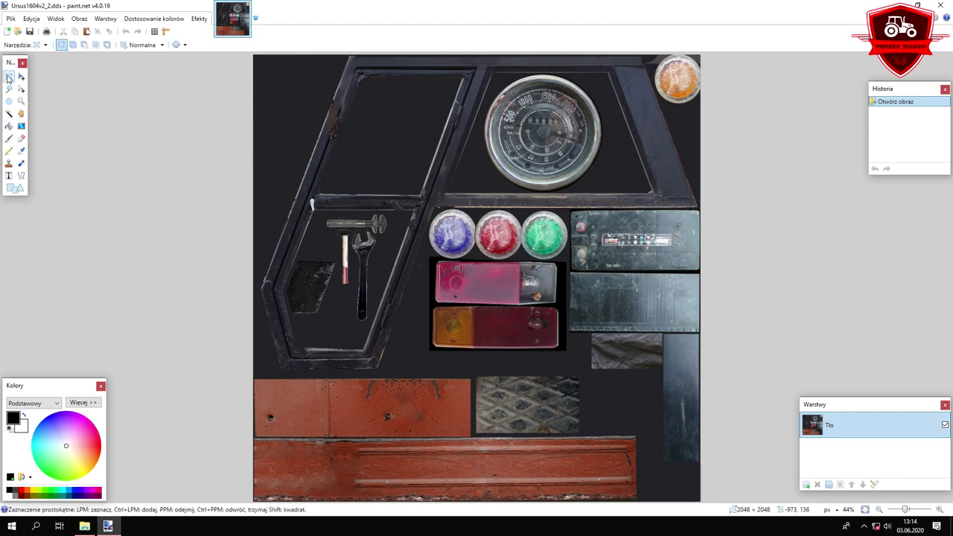
left_click_drag(568, 351, 421, 260)
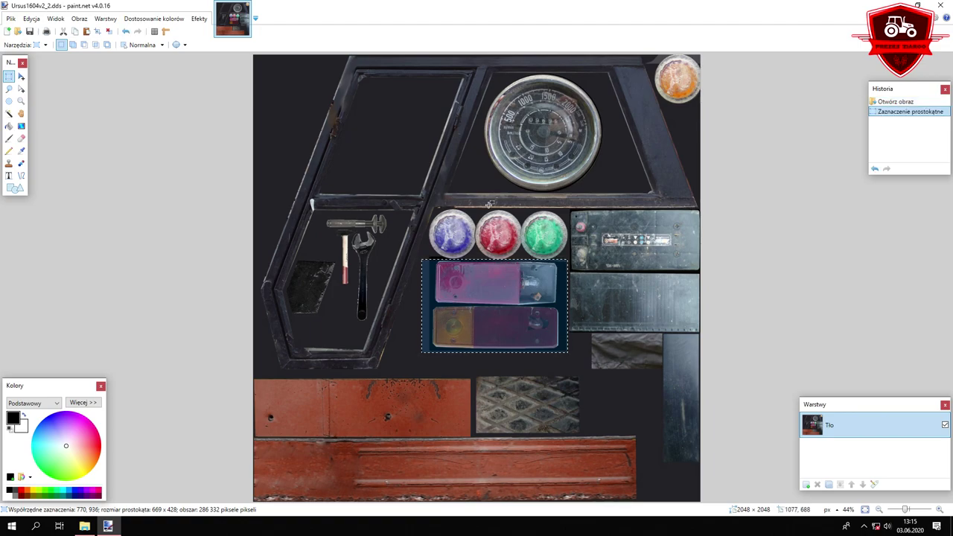
key("Delete")
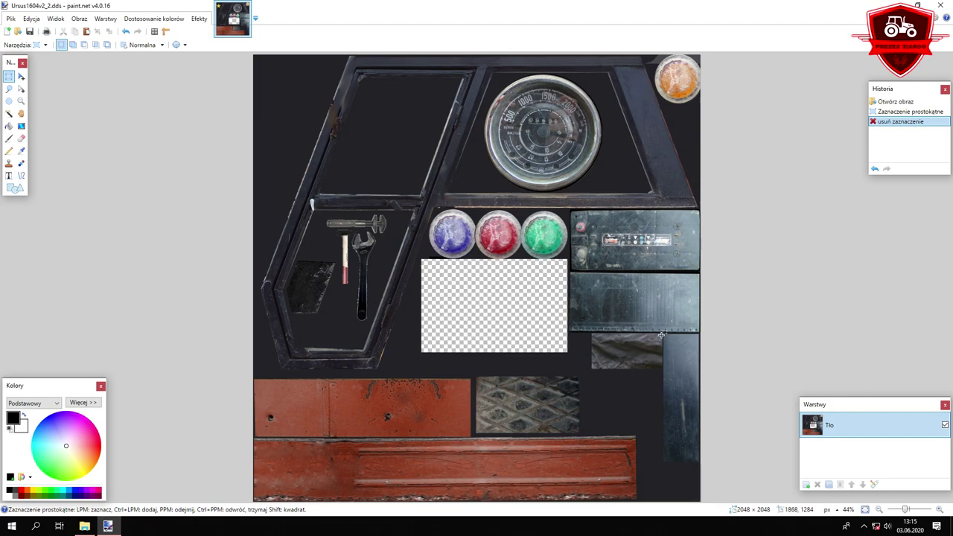
left_click_drag(663, 331, 736, 466)
key("Delete")
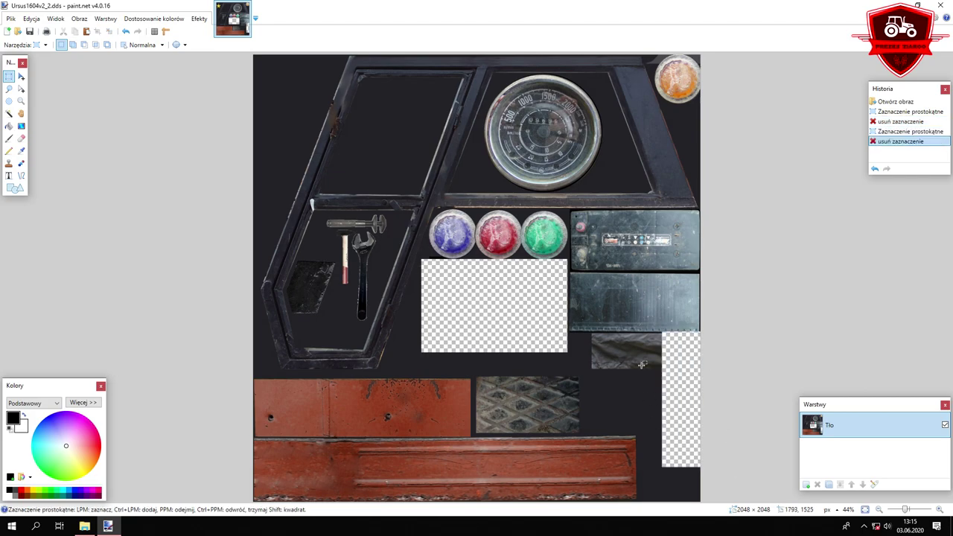
Close the Ursus1604v2_2 texture, saving the changes in DXT5 format with interpolated alpha
left_click(941, 6)
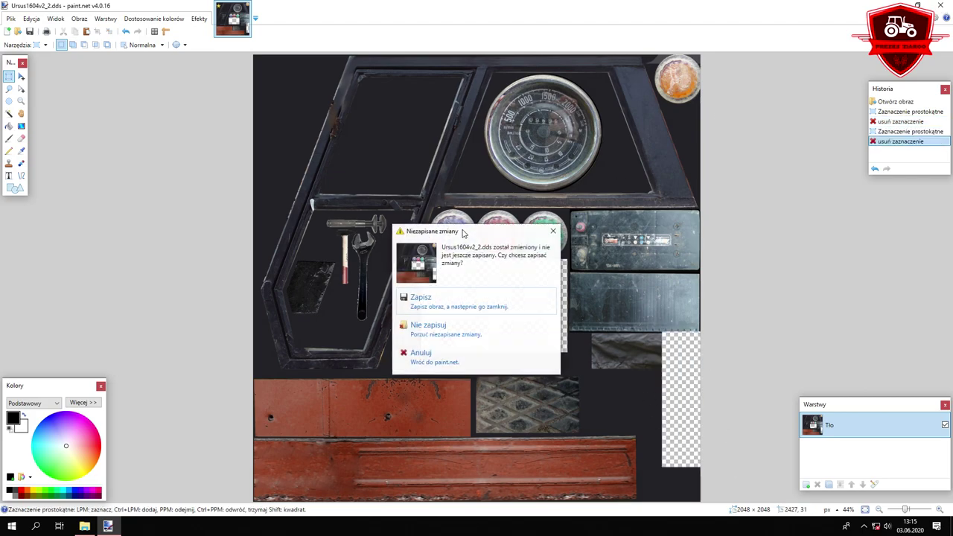
left_click(415, 298)
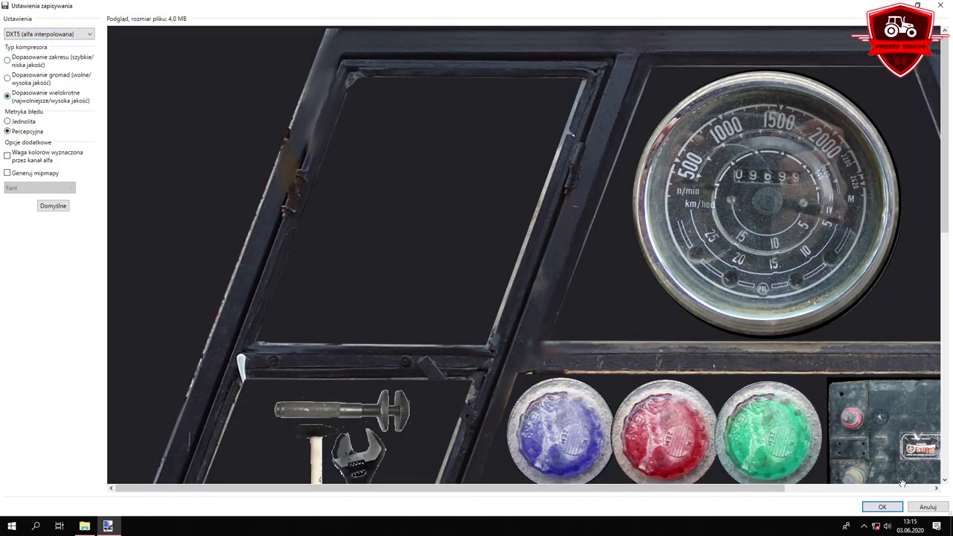
left_click(882, 507)
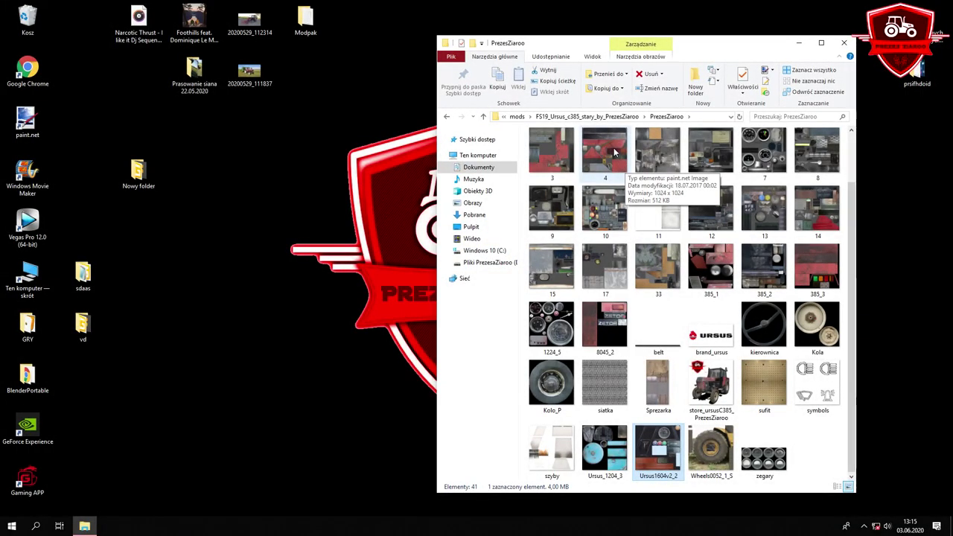
Open texture 6 from the same folder and erase the wide lamp with the orange reflector, an area about 351 x 123 pixels
scroll(615, 152, "up", 2)
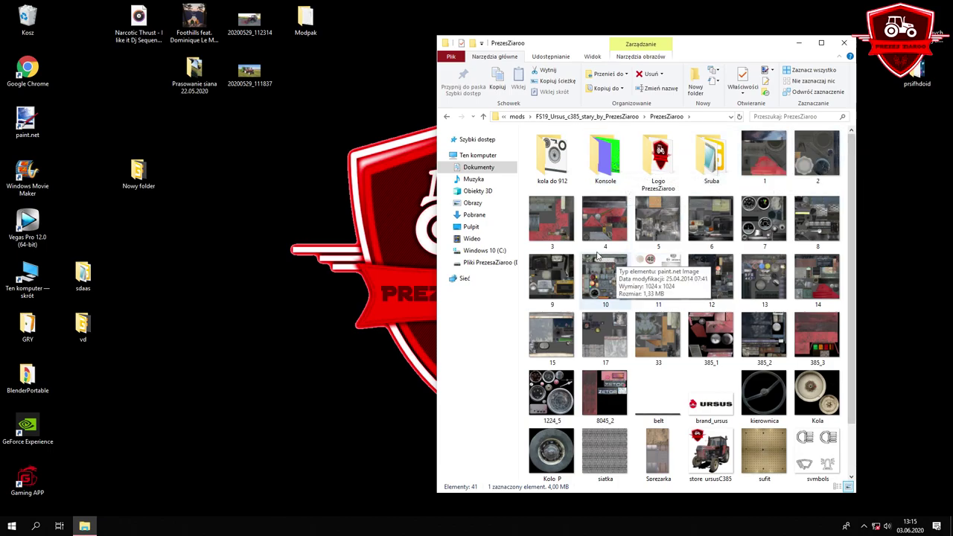
double_click(593, 214)
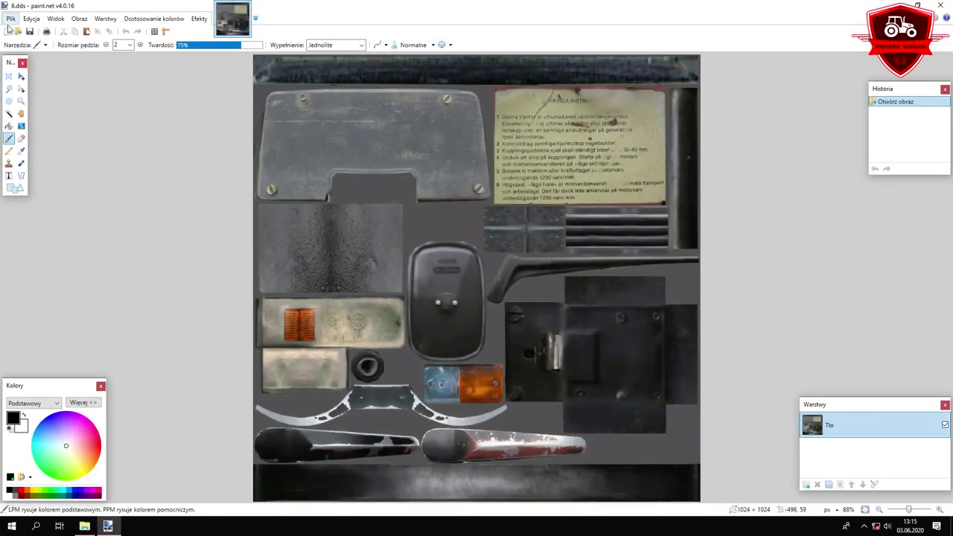
left_click(8, 76)
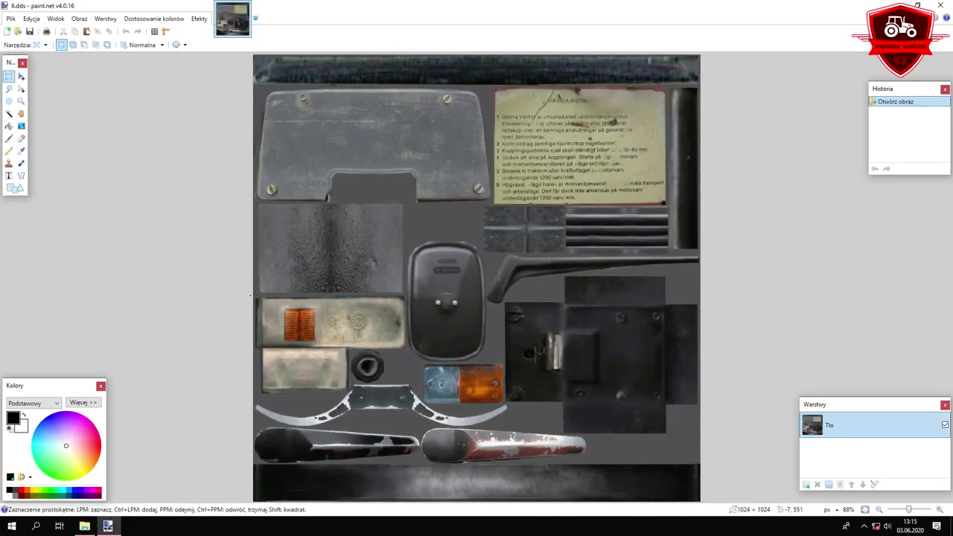
left_click_drag(253, 295, 406, 349)
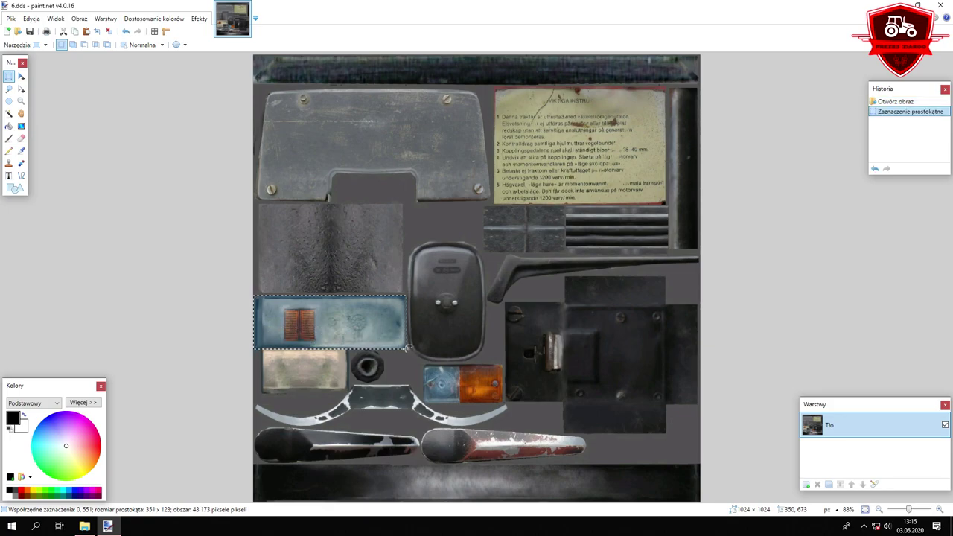
key("Delete")
Erase the smaller beige lamp below the cleared area, including its lower edge and the leftover corner beside the metal bracket
left_click_drag(227, 335, 349, 389)
key("Delete")
left_click_drag(242, 379, 341, 395)
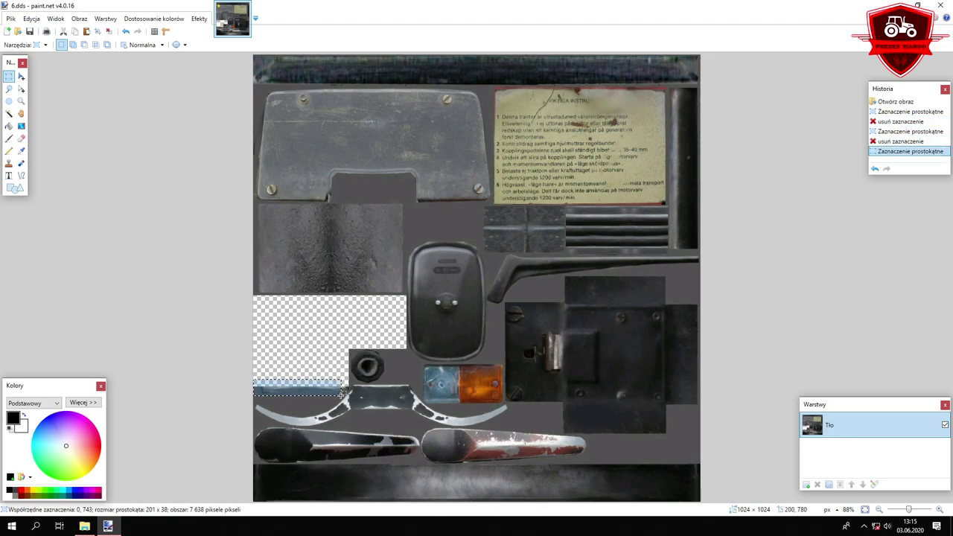
key("Delete")
left_click(9, 88)
left_click_drag(345, 380, 344, 387)
key("Delete")
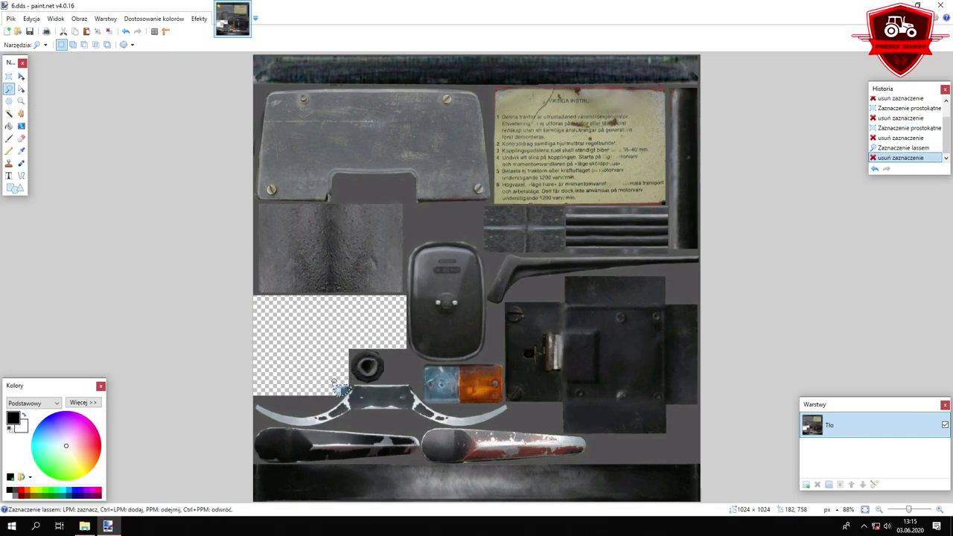
Select the blue-and-orange lamp beneath the mirror with a rectangular selection and erase it from the texture
left_click(9, 77)
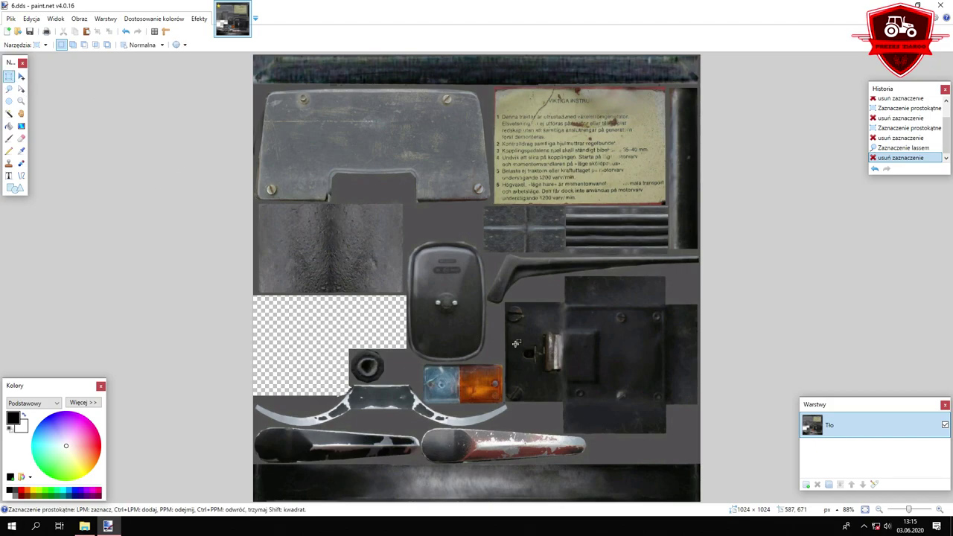
left_click_drag(504, 360, 452, 395)
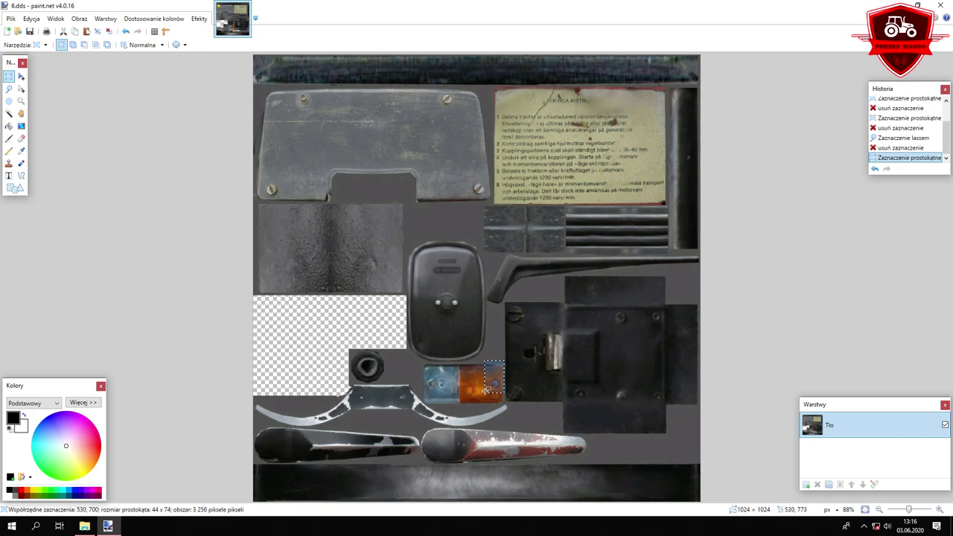
left_click(498, 354)
left_click_drag(503, 362, 435, 398)
left_click(497, 352)
mouse_move(503, 362)
left_mouse_down()
mouse_move(419, 389)
mouse_move(466, 406)
mouse_move(465, 397)
mouse_move(503, 401)
left_mouse_up()
key("Delete")
key("Delete")
key("Delete")
key("Delete")
Erase the remaining strips along the lower edge of the blue-and-orange lamp area
left_click_drag(451, 387, 503, 405)
key("Delete")
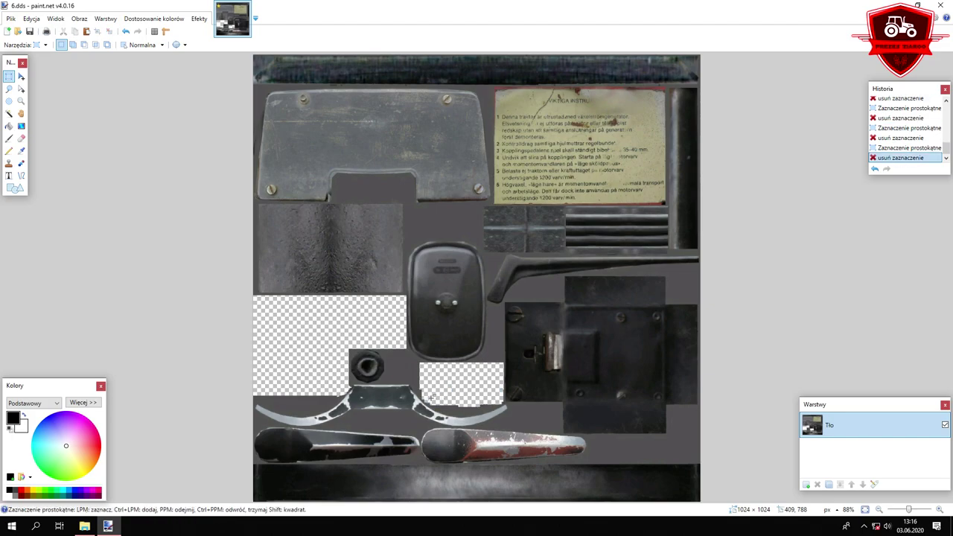
left_click_drag(425, 400, 434, 404)
key("Delete")
Close texture 6.dds, saving the changes in DXT5 format with interpolated alpha
left_click(939, 6)
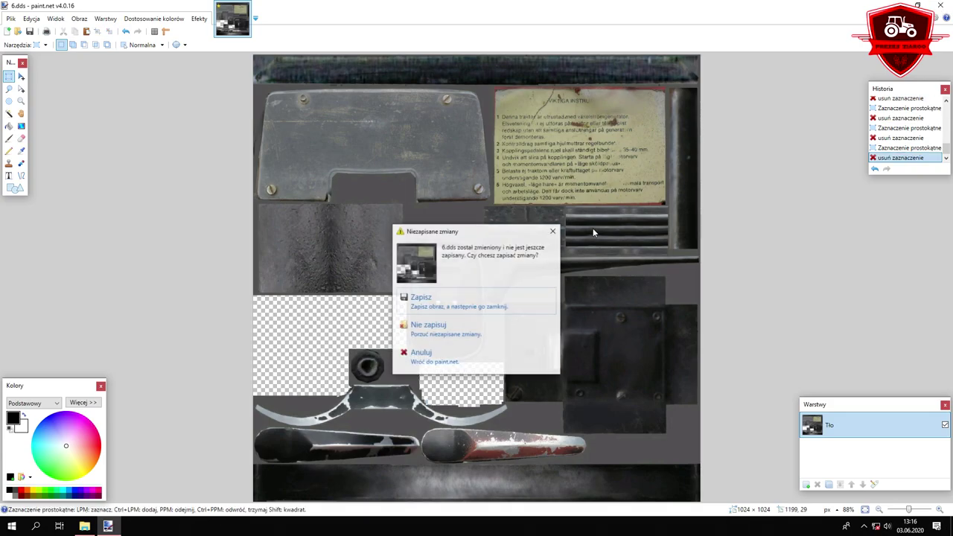
left_click(475, 301)
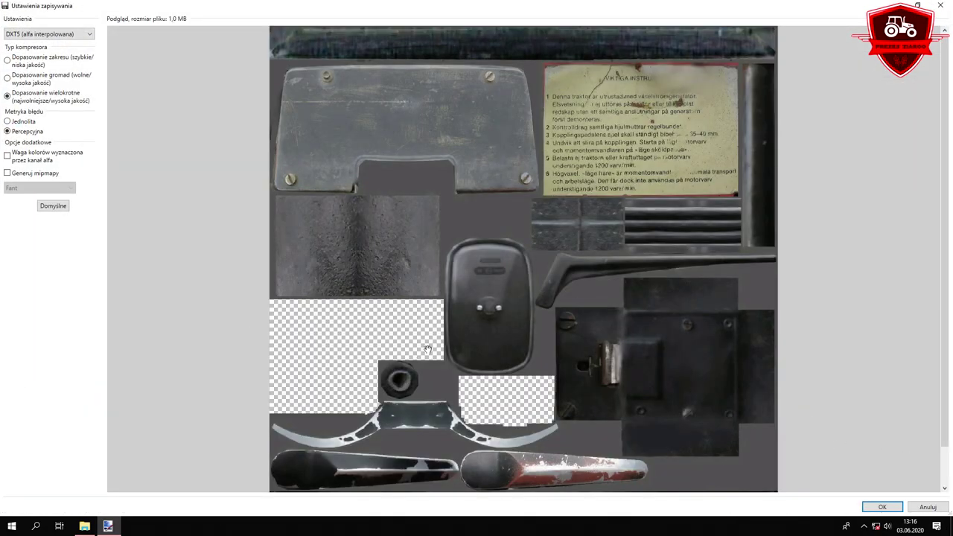
left_click(882, 507)
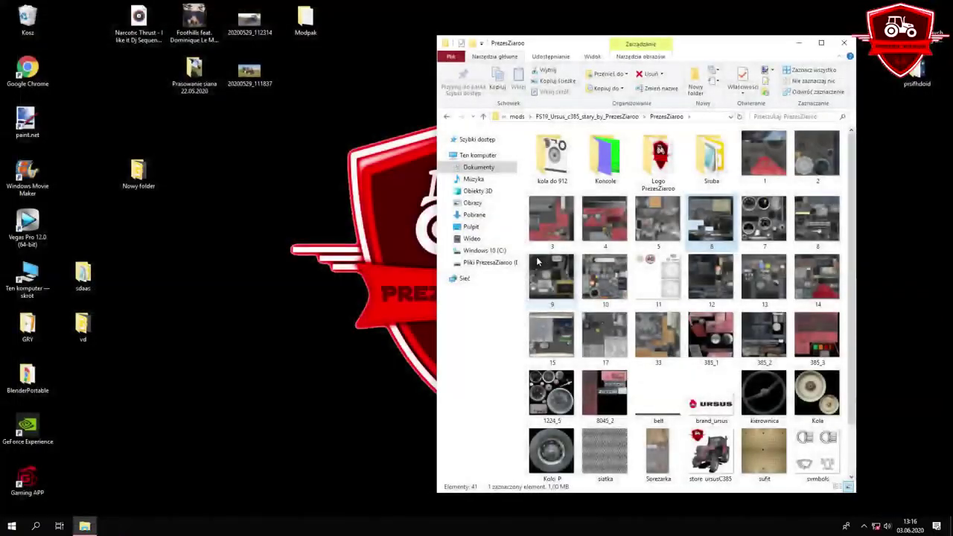
Reopen the mod's PrezesZiaroo i3d file in GIANTS Editor 8.1.0 (Beta) and add a light to the scene
left_click(447, 116)
double_click(565, 177)
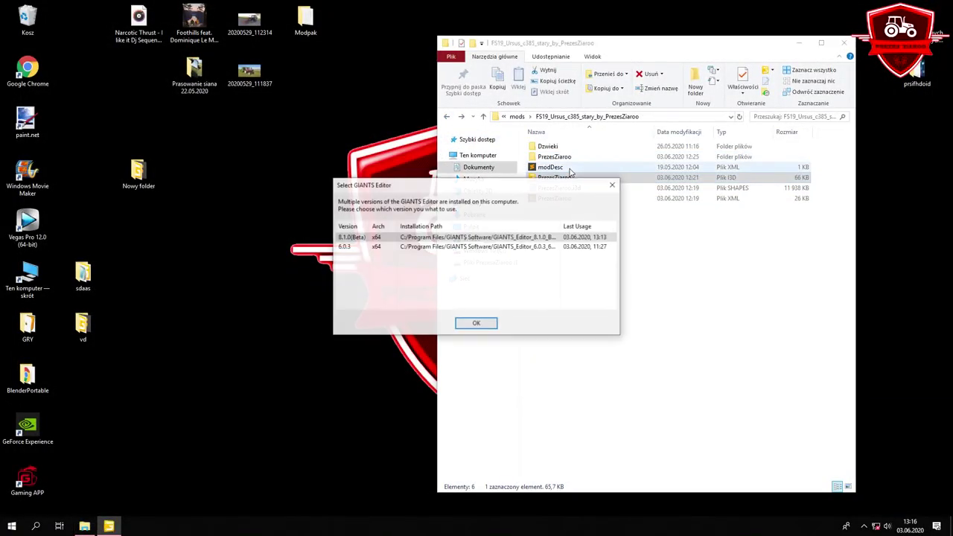
double_click(411, 236)
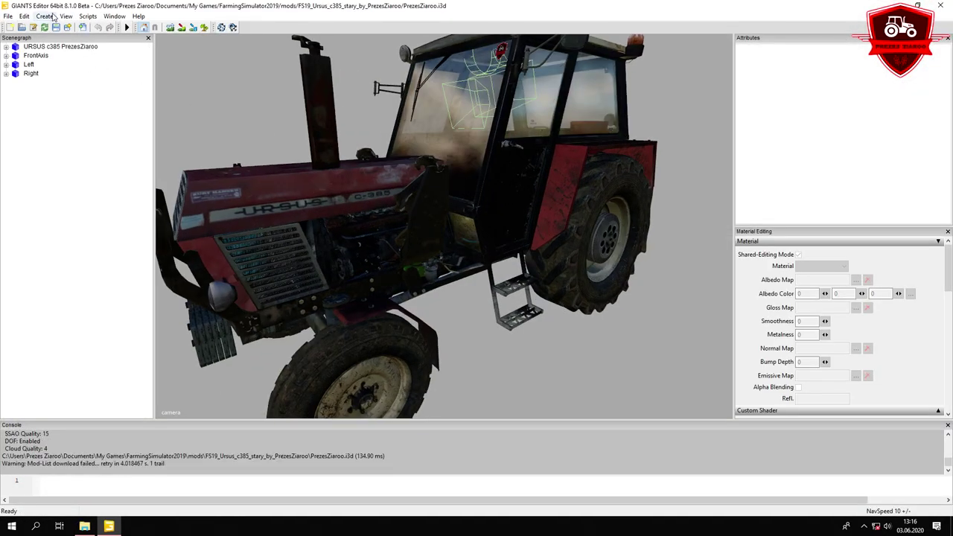
left_click(50, 16)
left_click(53, 38)
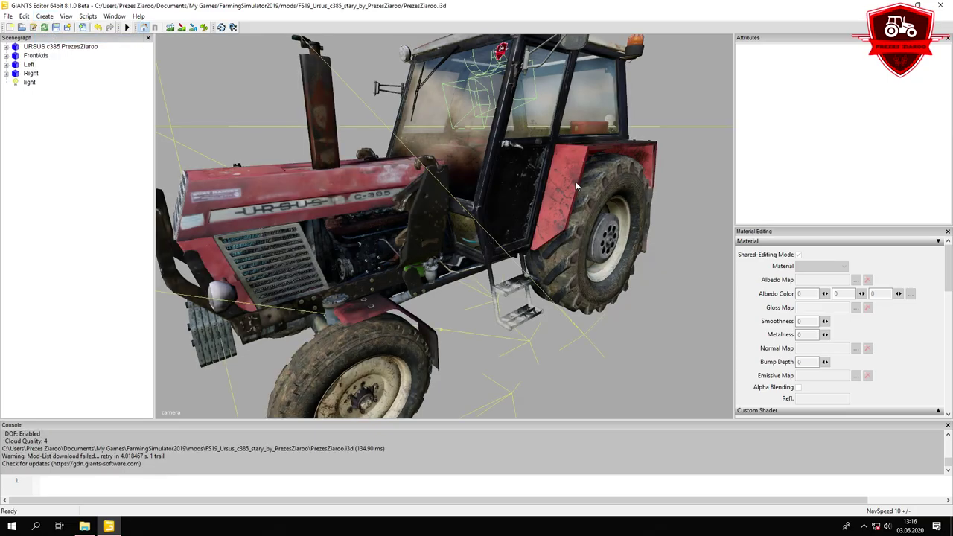
Examine the cab door and rear fender up close, highlighting the URSUS c385 object's wireframe and clearing the selection
left_click_drag(579, 185, 439, 210, "alt")
scroll(441, 209, "up", 2)
left_click(61, 48)
middle_click_drag(292, 152, 395, 167)
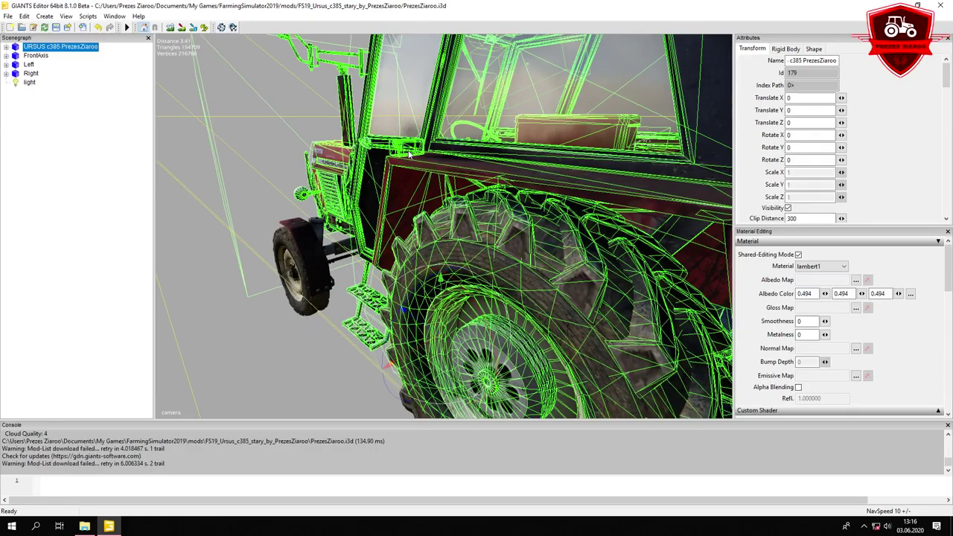
scroll(410, 154, "up", 2)
left_click_drag(417, 155, 480, 129, "alt")
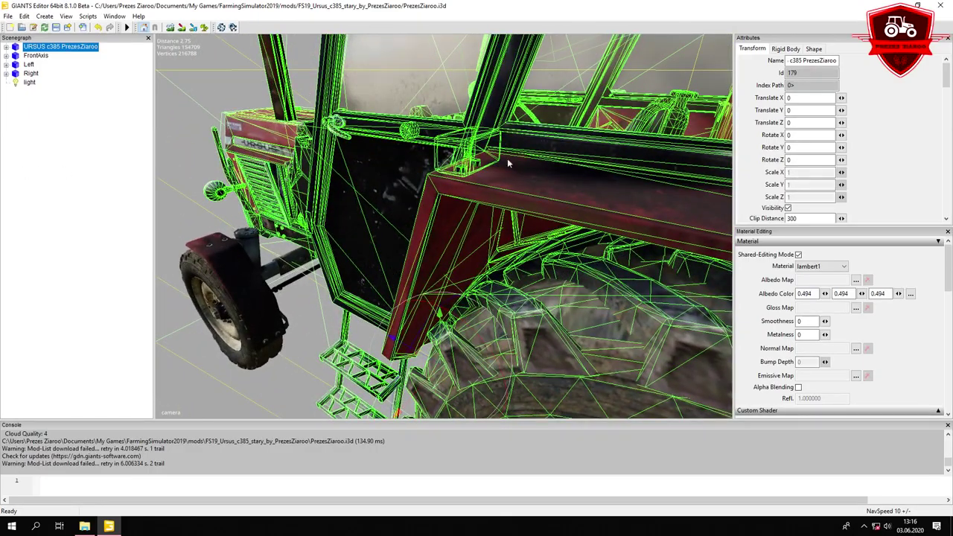
left_click(90, 142)
left_click_drag(447, 157, 511, 141, "alt")
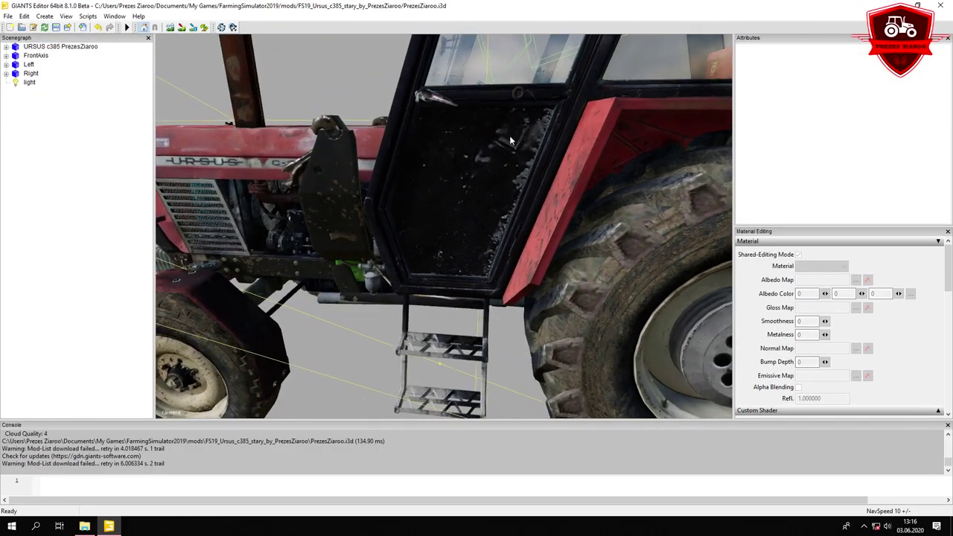
Check the tractor's front and its rear fenders for the effect of the erased lamp textures
scroll(505, 147, "down", 4)
middle_click_drag(504, 141, 447, 143)
left_click_drag(447, 143, 382, 161, "alt")
scroll(301, 136, "up", 5)
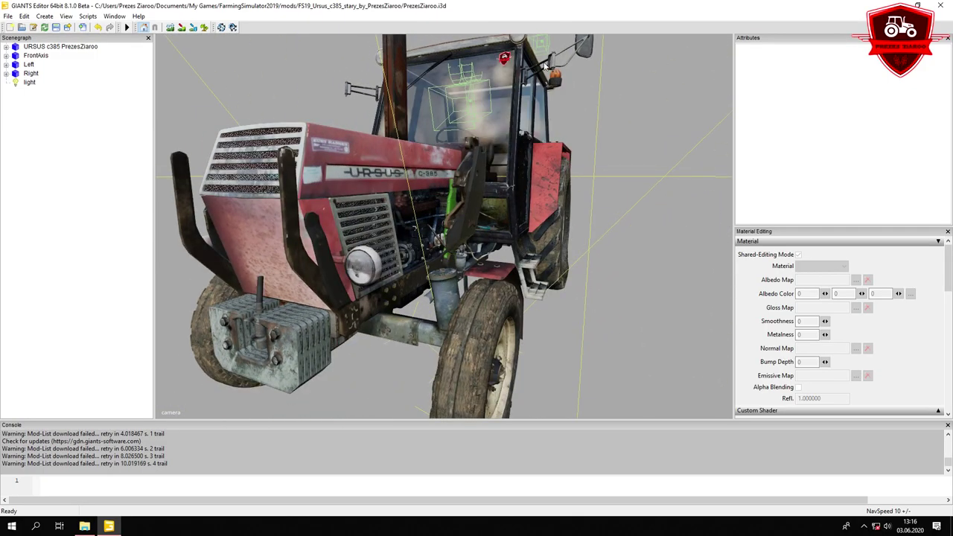
scroll(546, 89, "down", 5)
left_click_drag(546, 92, 458, 168, "alt")
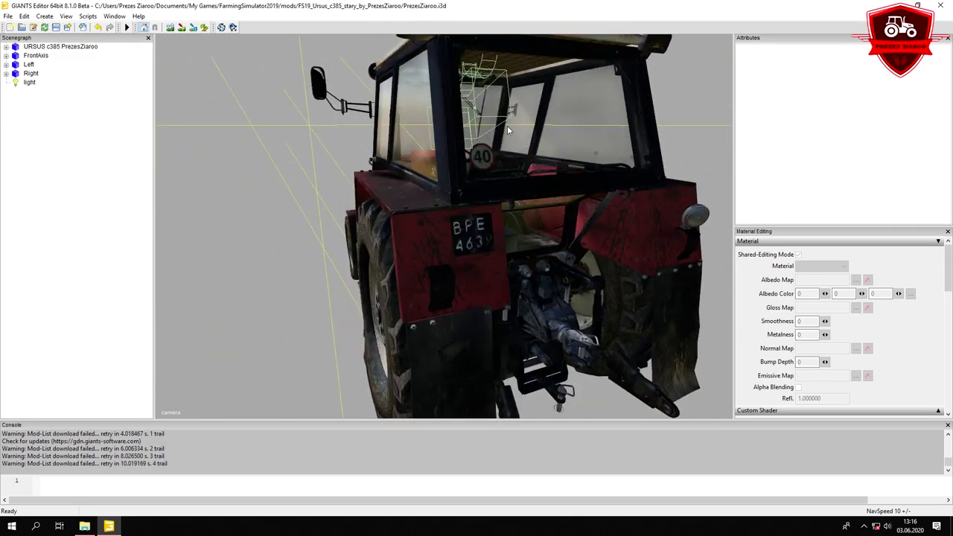
Import the 3P MafiiSolec by PrezesZiaroo i3d file from the desktop's Nowy folder into the scene
scroll(507, 130, "down", 2)
middle_click_drag(341, 184, 577, 183)
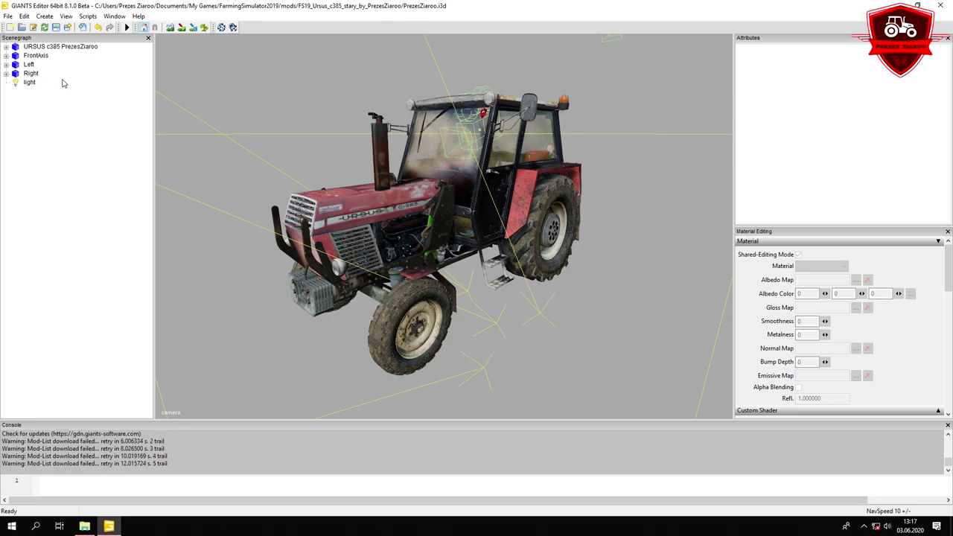
left_click(83, 27)
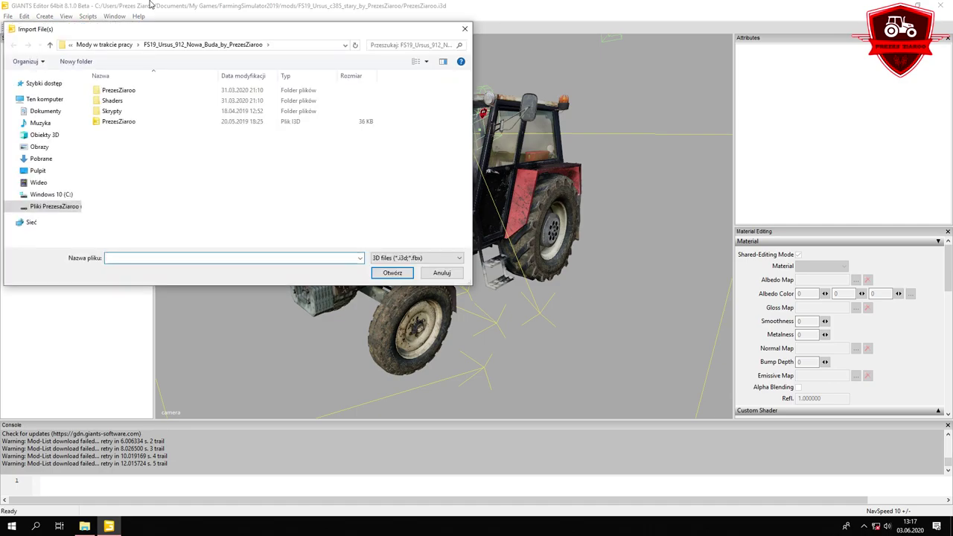
left_click(38, 170)
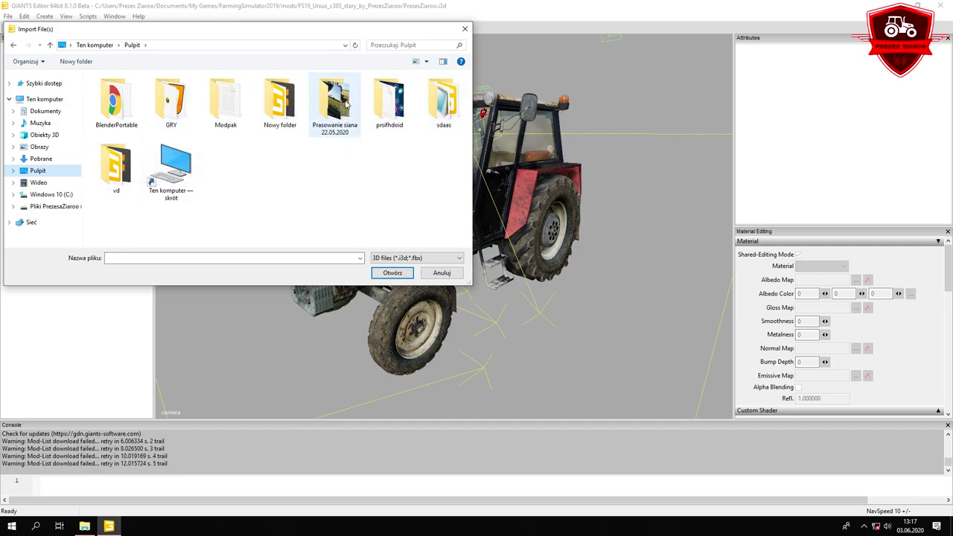
double_click(277, 107)
left_click(443, 102)
double_click(444, 102)
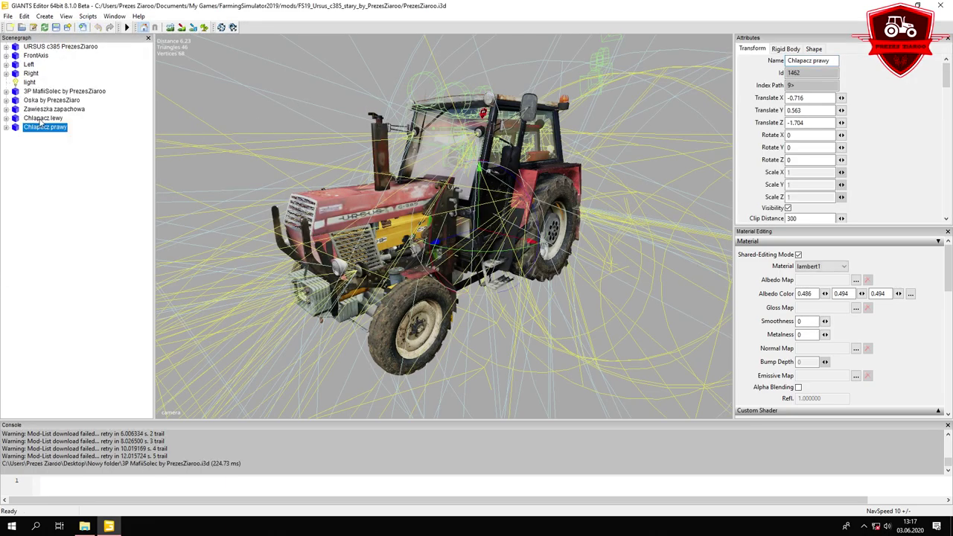
Shift the imported 3P MafiiSolec tractor to about X -3.353 and delete the Oska, Zawieszka zapachowa and both Chlapacz objects
left_click(41, 92)
left_click_drag(462, 313, 311, 224)
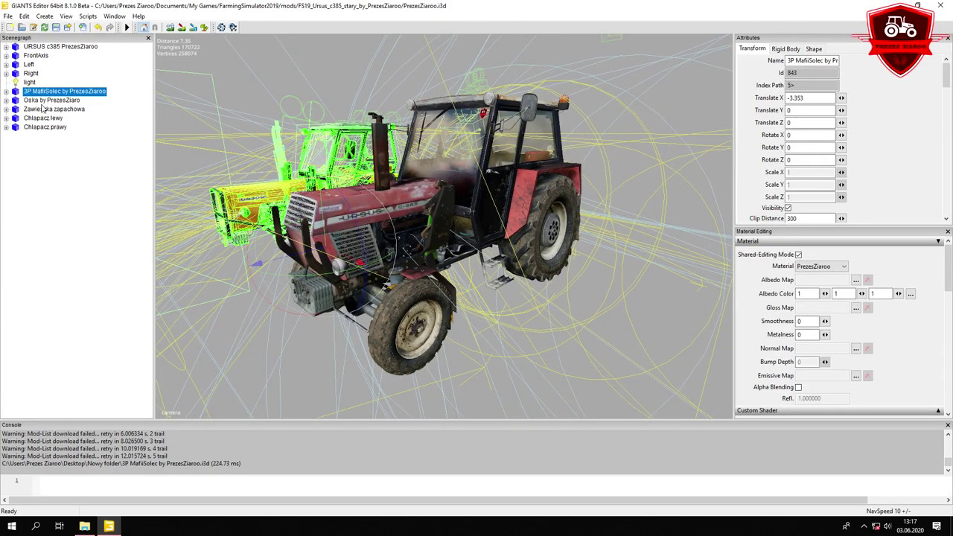
left_click(46, 99)
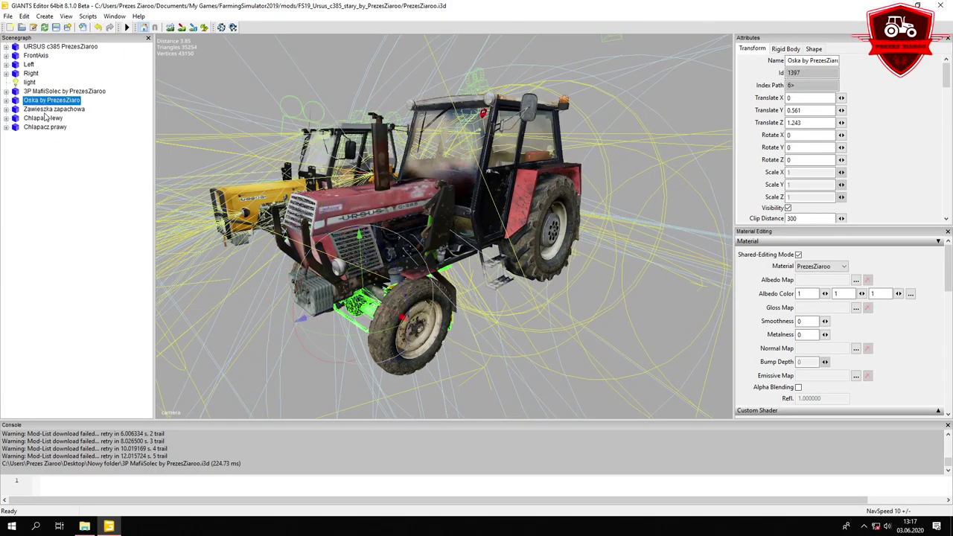
left_click(43, 117, "shift")
left_click(46, 128, "shift")
key("Delete")
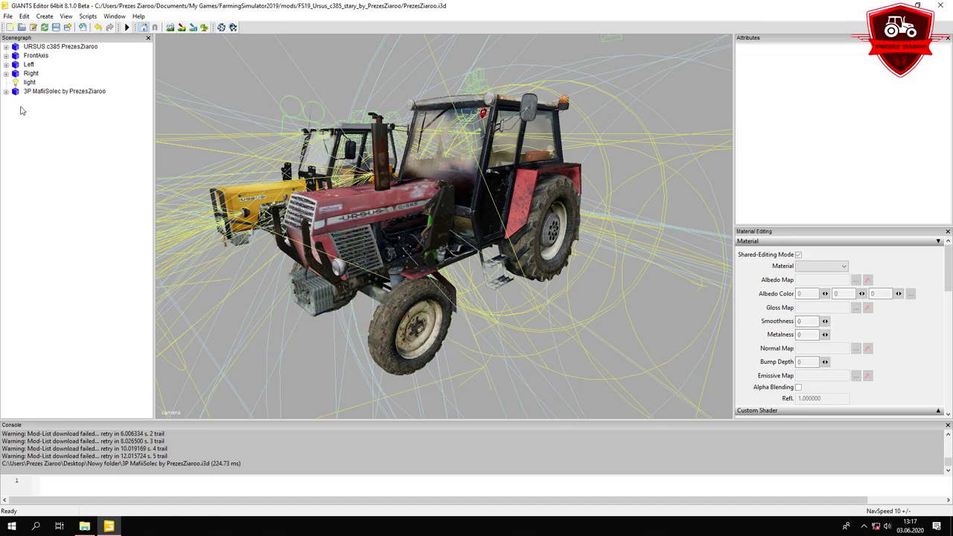
Cut the Swiatla group out of the 3P MafiiSolec tractor and paste it into the URSUS c385 object
left_click(6, 91)
left_click(43, 198)
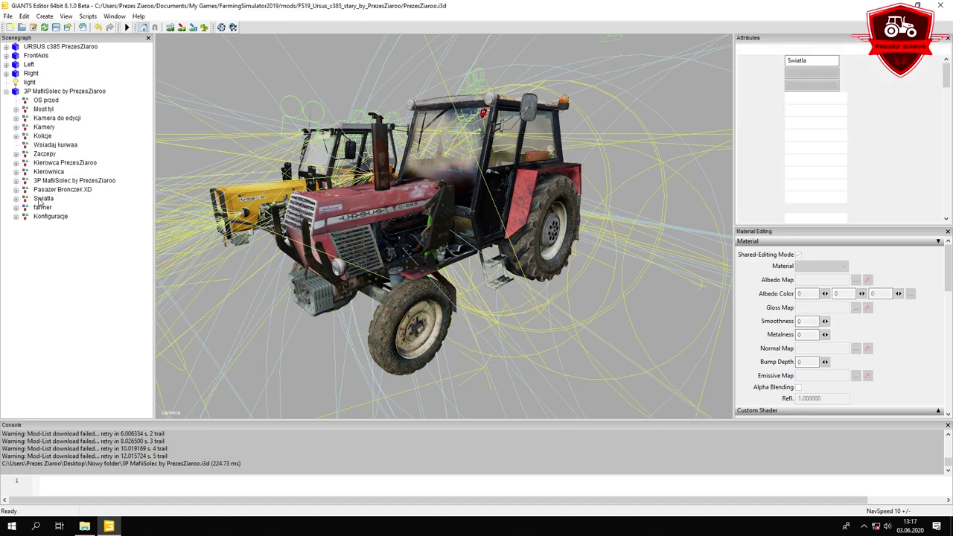
left_click(15, 198)
left_click(16, 198)
left_click(24, 16)
left_click(41, 77)
left_click(45, 46)
key("ctrl+v")
left_click(6, 46)
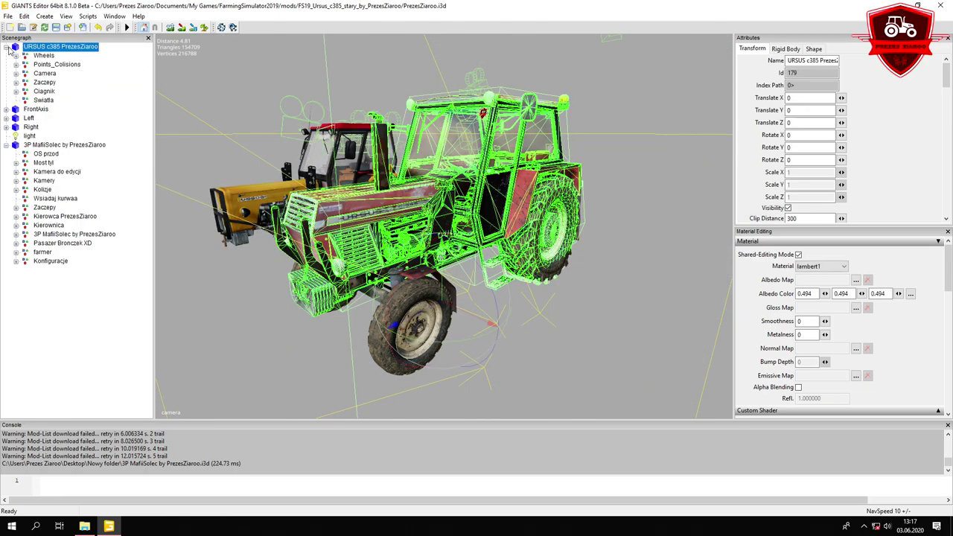
left_click(24, 15)
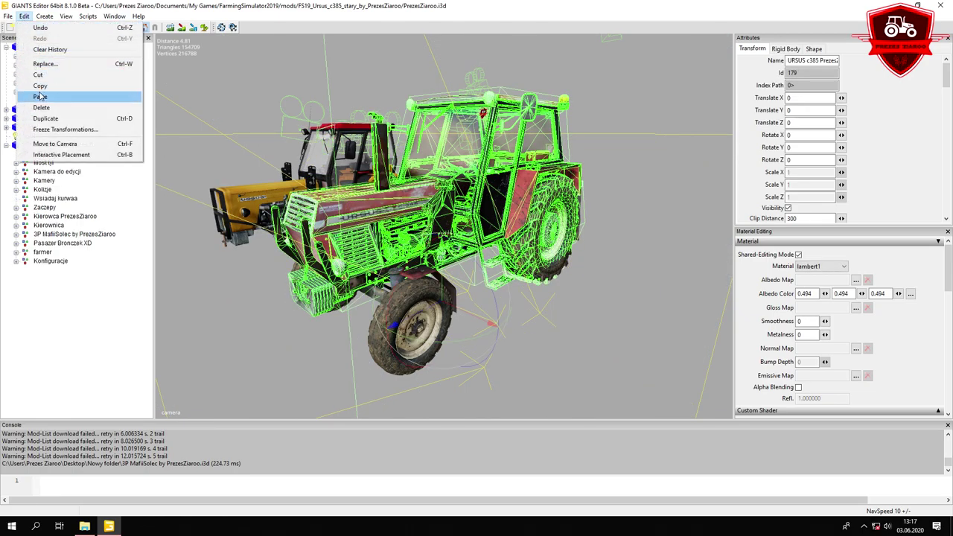
left_click(41, 94)
Delete the remaining 3P MafiiSolec tractor and the original empty Swiatla group of the URSUS c385
left_click(35, 155)
key("Delete")
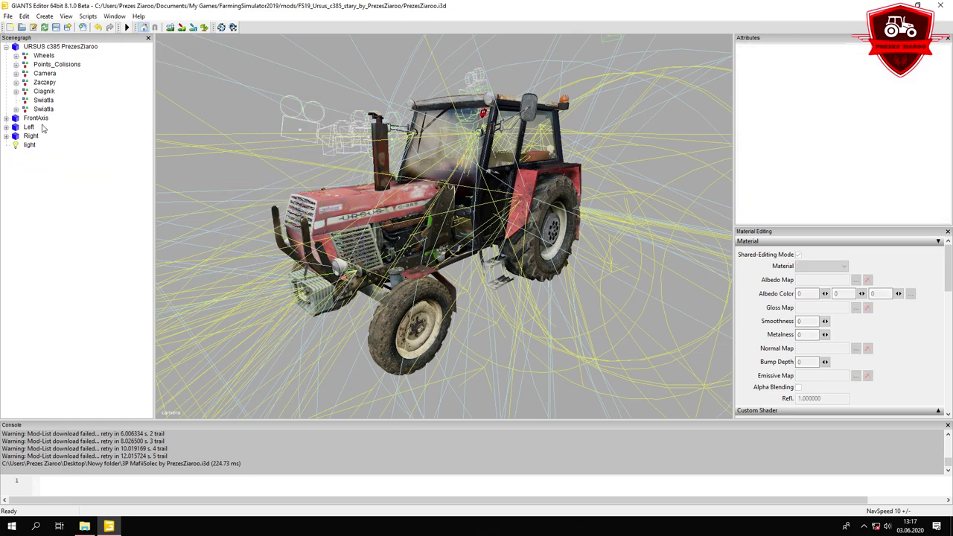
left_click(43, 99)
key("Delete")
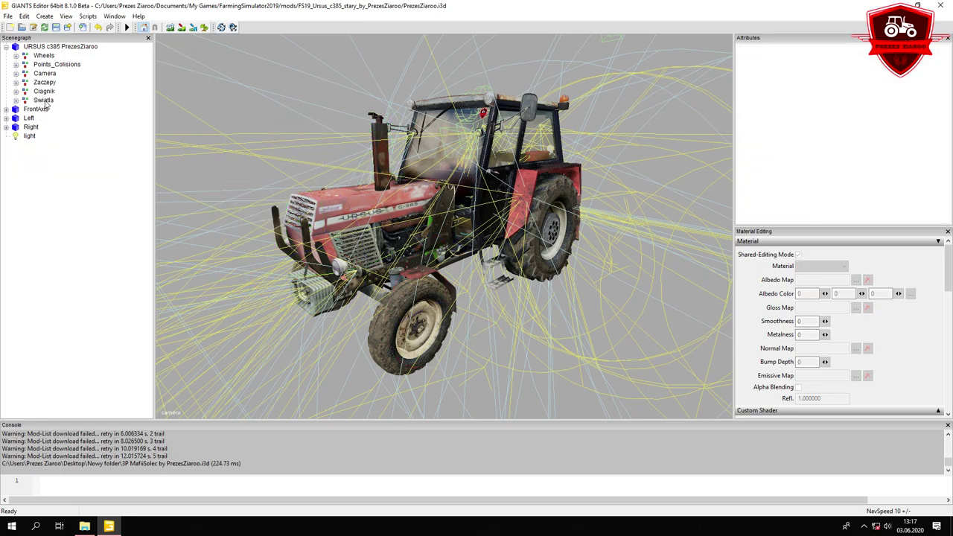
Examine the subgroups of the pasted Swiatla group one by one, from Swiatla przod through both Halogeny przod groups
left_click(45, 102)
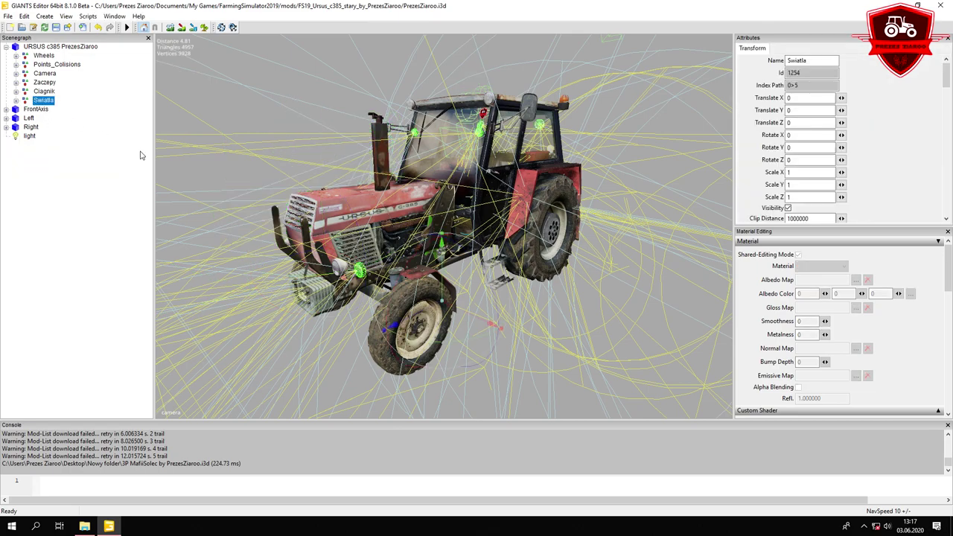
left_click(16, 101)
left_click(52, 110)
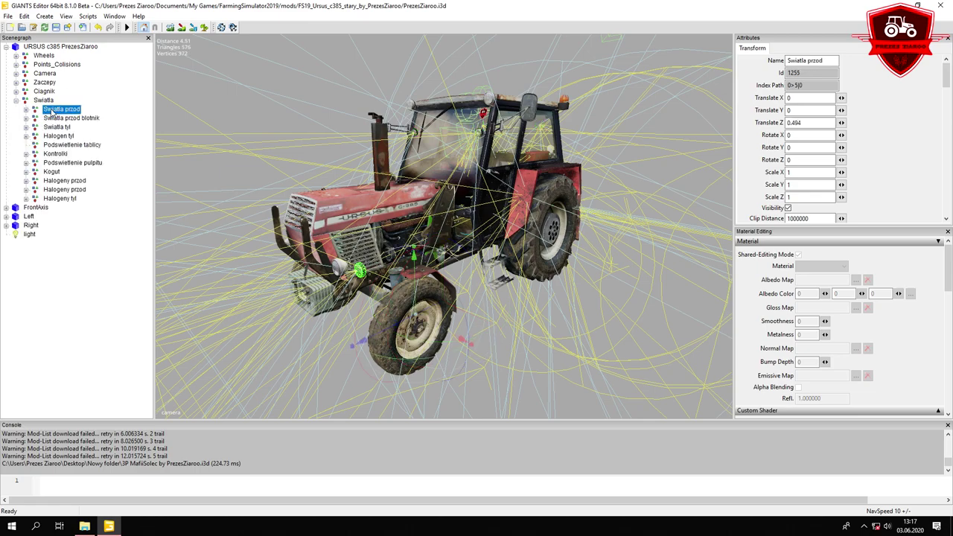
left_click(55, 119)
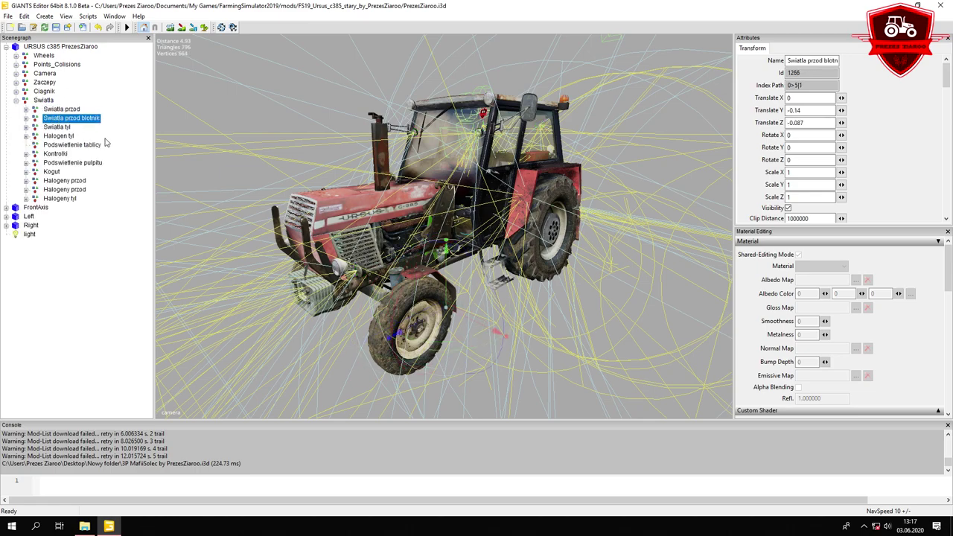
left_click(54, 128)
left_click(55, 137)
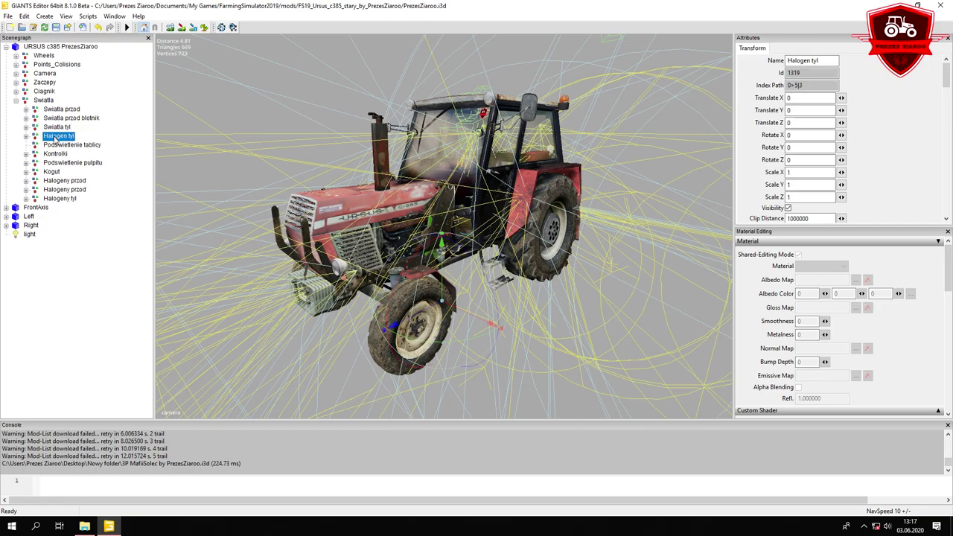
left_click(55, 145)
mouse_move(241, 152)
middle_mouse_down()
mouse_move(289, 158)
mouse_move(243, 155)
middle_mouse_up()
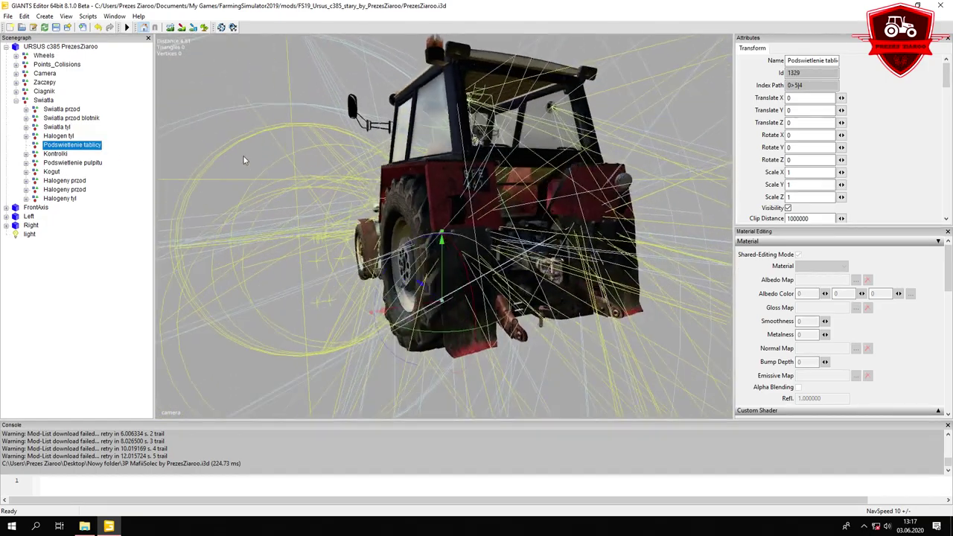
left_click(60, 154)
left_click(58, 163)
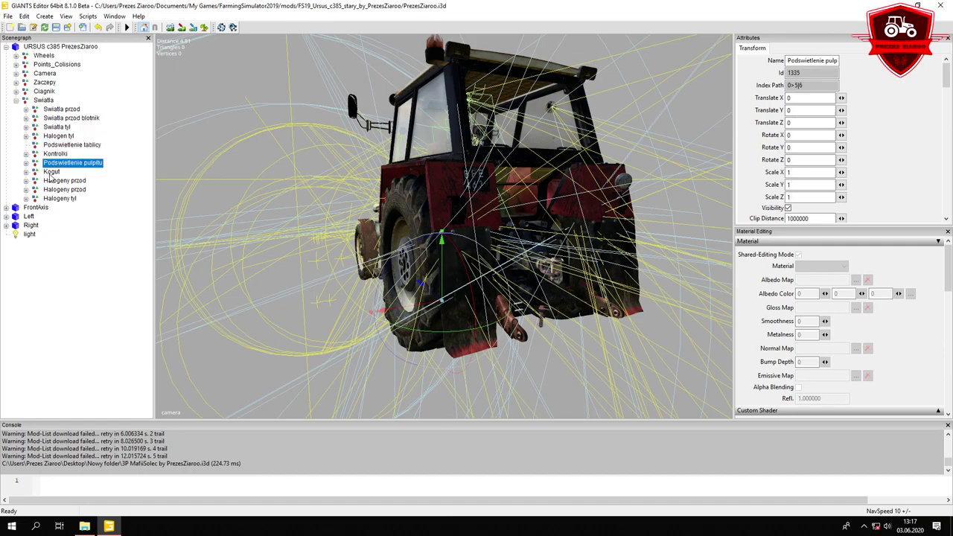
left_click(51, 172)
left_click(55, 181)
left_click(58, 190, "ctrl")
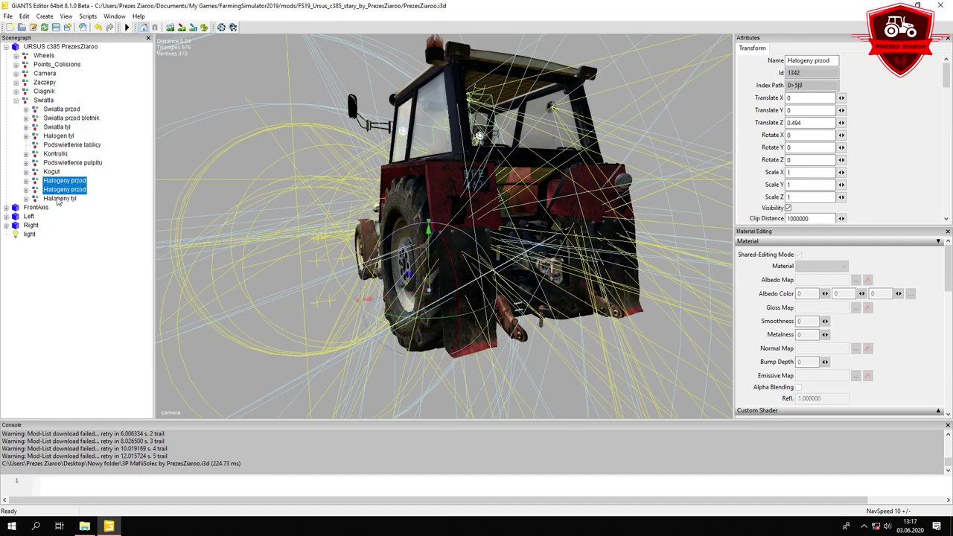
Inspect the Modele MF 235 lenses in Swiatla przod, Lewy klosz and Prawy klosz, against the tractor's front headlamps
left_click(53, 109)
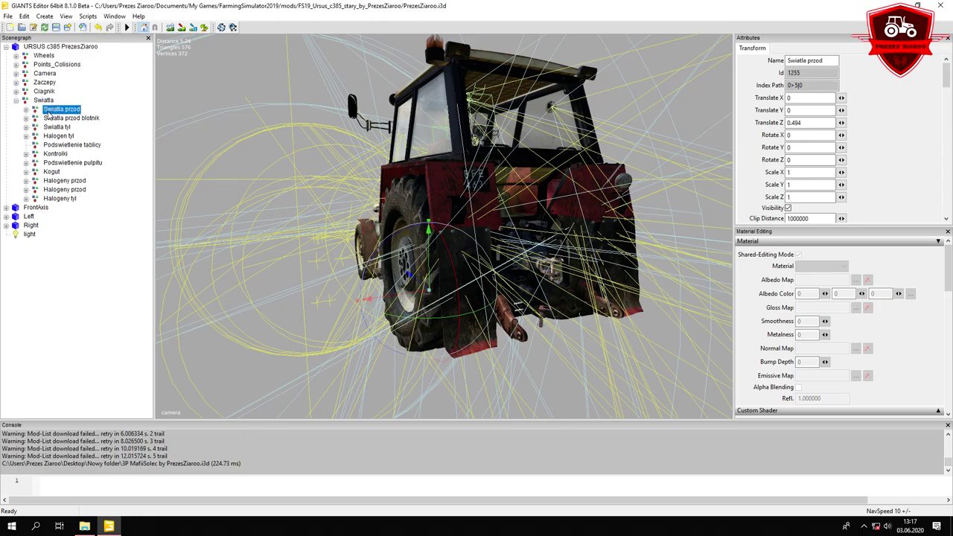
left_click(26, 110)
left_click(74, 118)
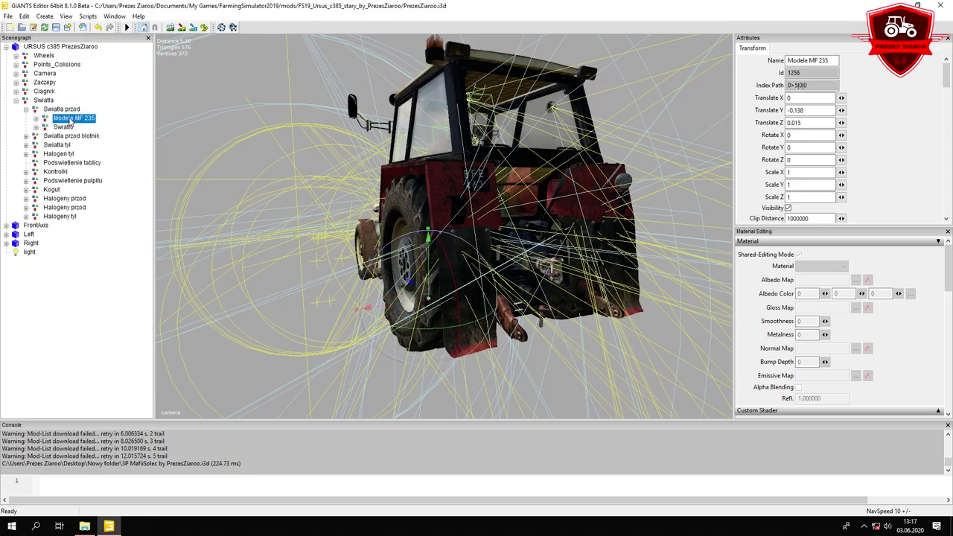
key("f")
left_click_drag(343, 139, 572, 140, "alt")
left_click_drag(373, 141, 560, 146, "alt")
middle_click_drag(561, 146, 294, 158)
left_click(35, 119)
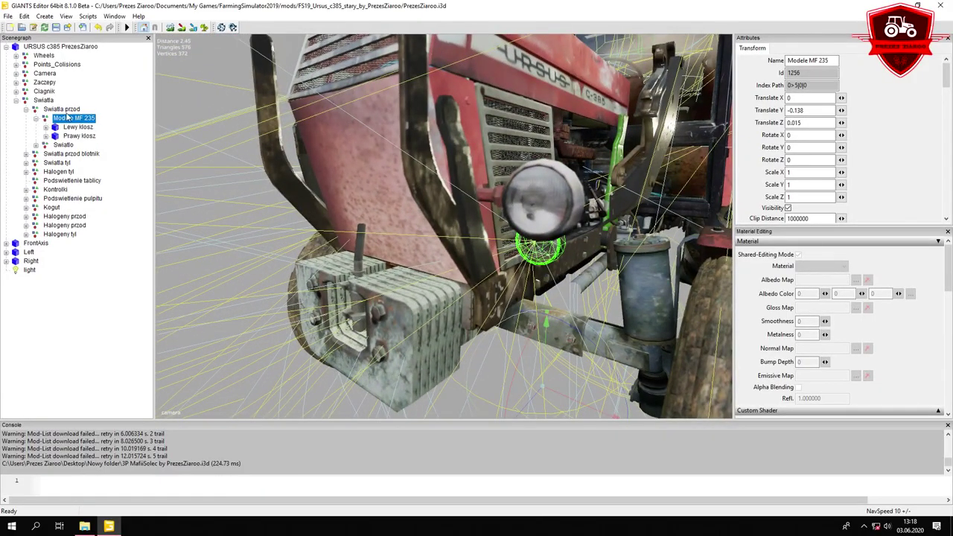
left_click(67, 128)
middle_click_drag(327, 176, 444, 185)
left_click(75, 137)
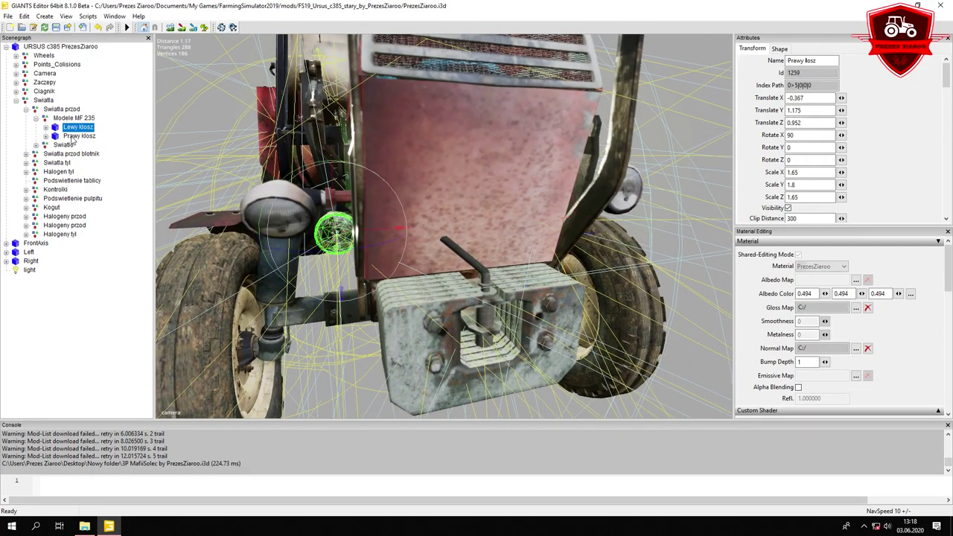
left_click(67, 117)
left_click(35, 119)
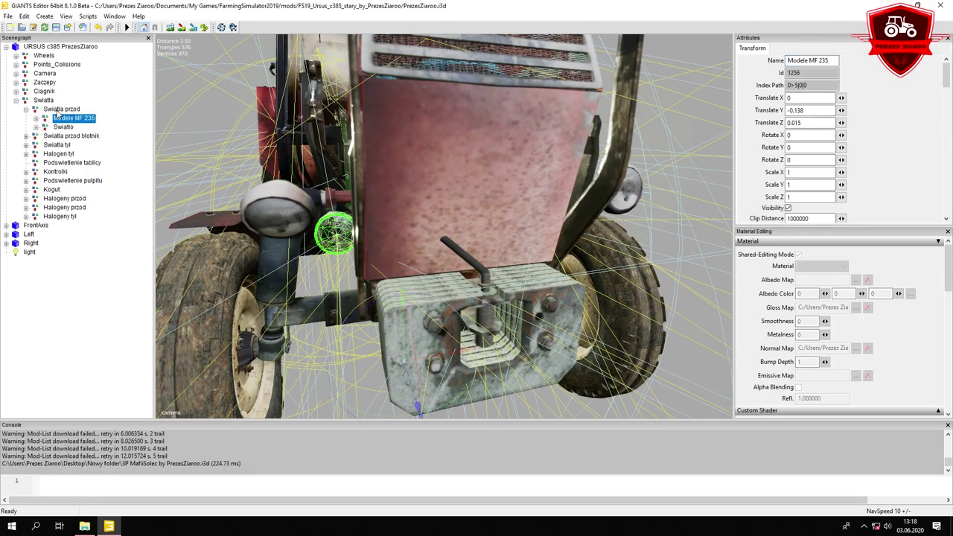
Move the Swiatla przod group onto the tractor's front headlamp, to about X 0.12, Y 0.145, Z 0.78
left_click(61, 109)
left_click(26, 109)
middle_click_drag(418, 150, 301, 160)
left_click_drag(560, 372, 501, 378)
left_click_drag(543, 356, 550, 321)
middle_click_drag(551, 320, 574, 334)
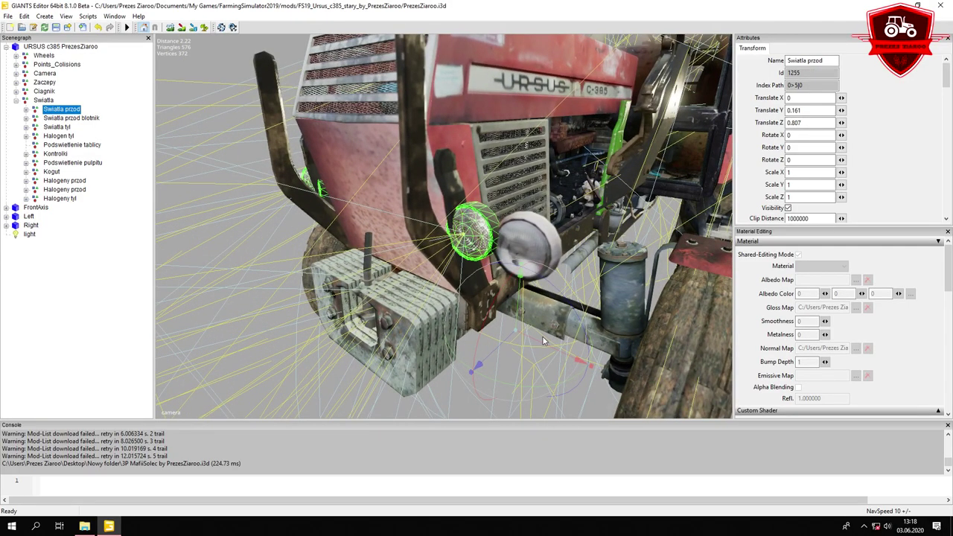
left_click_drag(538, 339, 563, 340)
left_click_drag(537, 299, 536, 305)
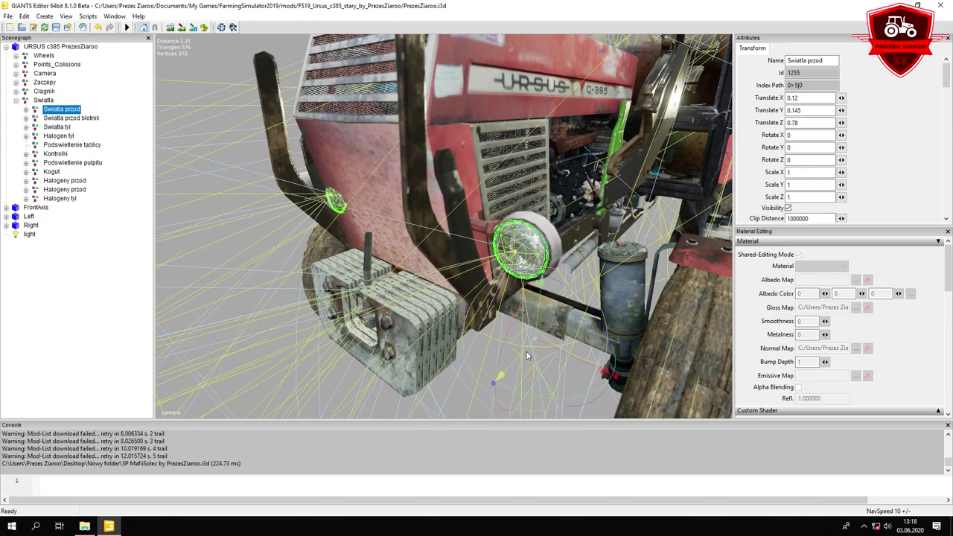
left_click_drag(526, 351, 526, 351)
Pull the Lewy klosz lens in Modele MF 235 forward out of the headlamp, to about Z 1.029
left_click(26, 109)
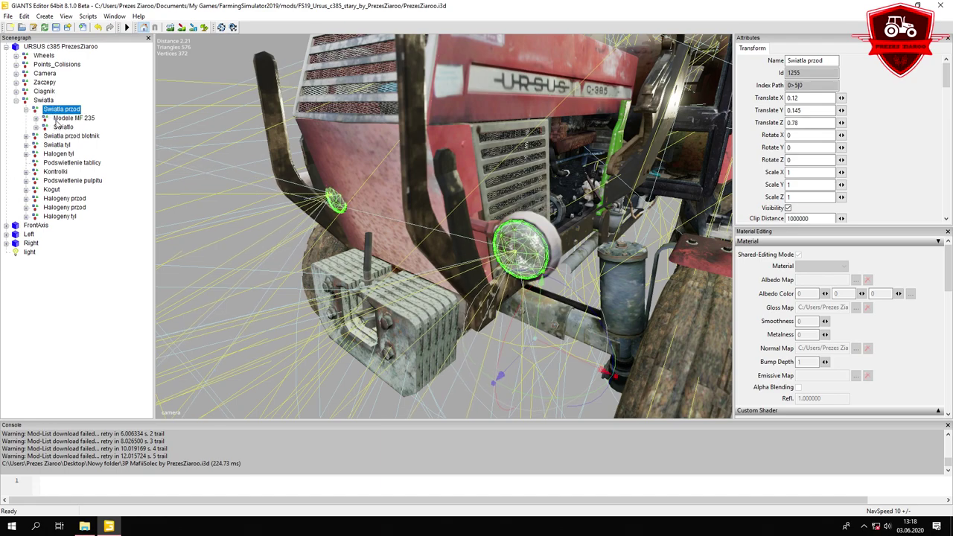
left_click(73, 117)
left_click(36, 117)
double_click(71, 127)
scroll(374, 159, "down", 5)
mouse_move(374, 158)
left_mouse_down("alt")
mouse_move(447, 177)
mouse_move(380, 167)
left_mouse_up("alt")
scroll(447, 178, "up", 3)
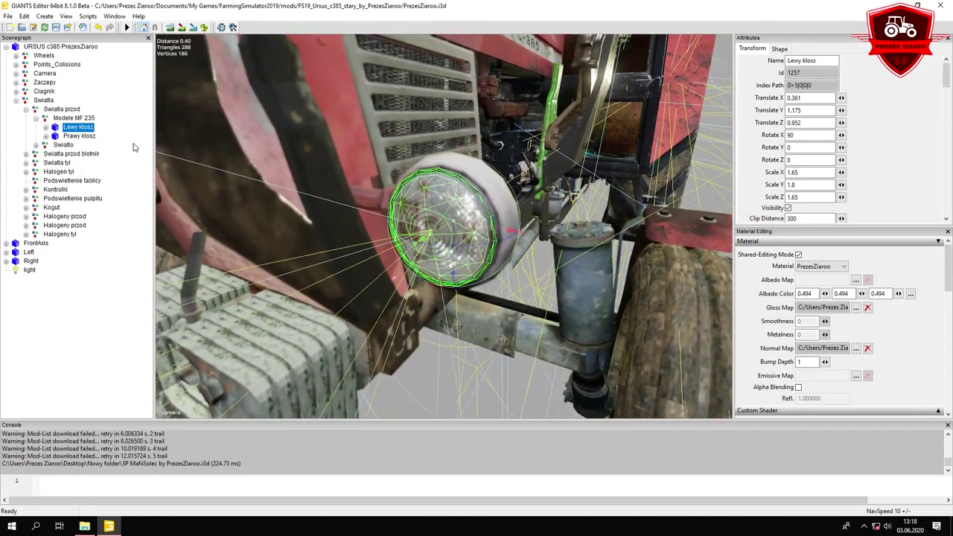
left_click_drag(432, 232, 389, 212)
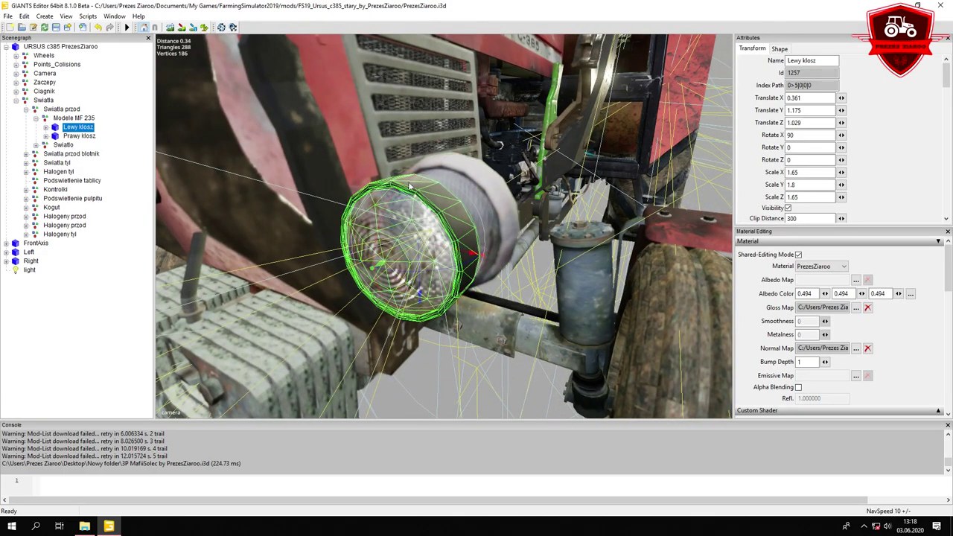
Make the Lewy klosz shape non-renderable and check the headlamp glass without the selection wireframe
left_click(46, 127)
left_click(74, 136)
left_click(69, 127)
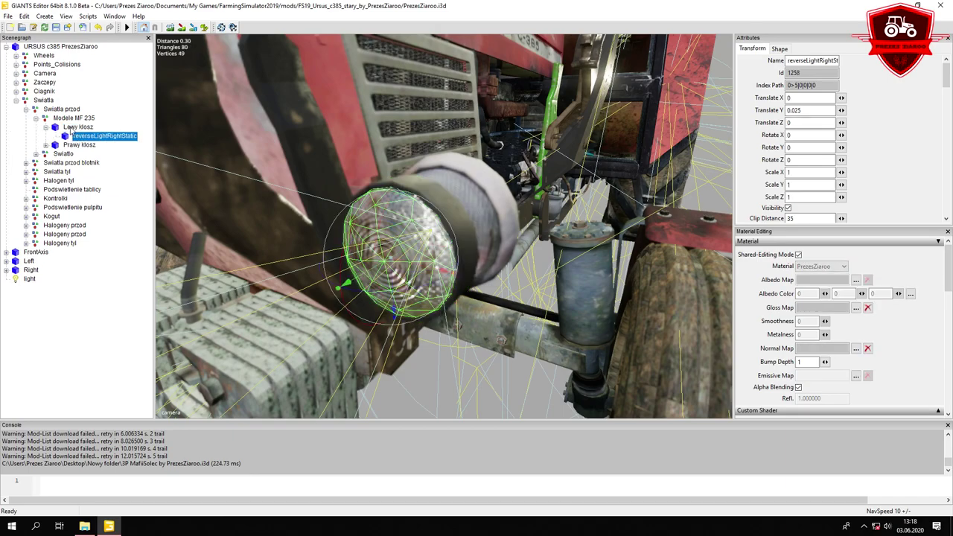
left_click(781, 49)
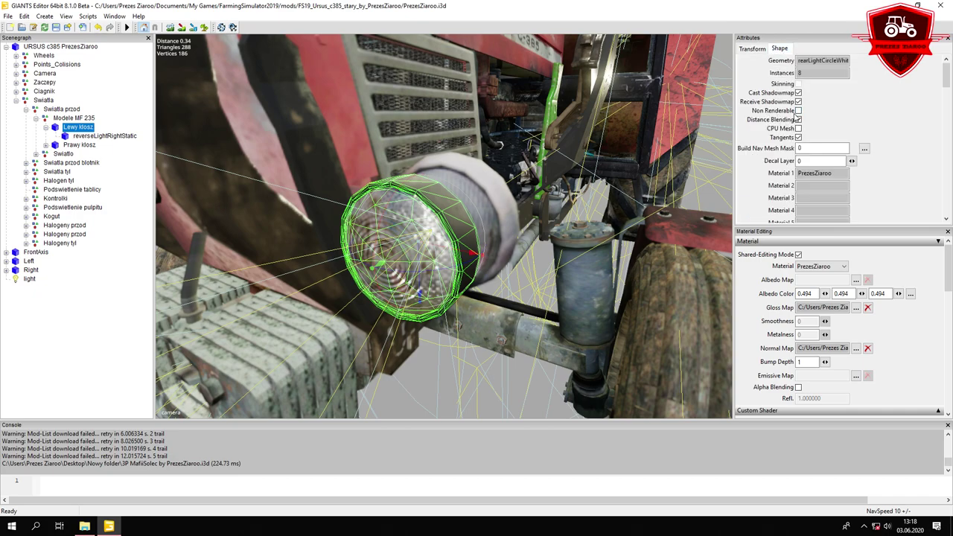
left_click(799, 110)
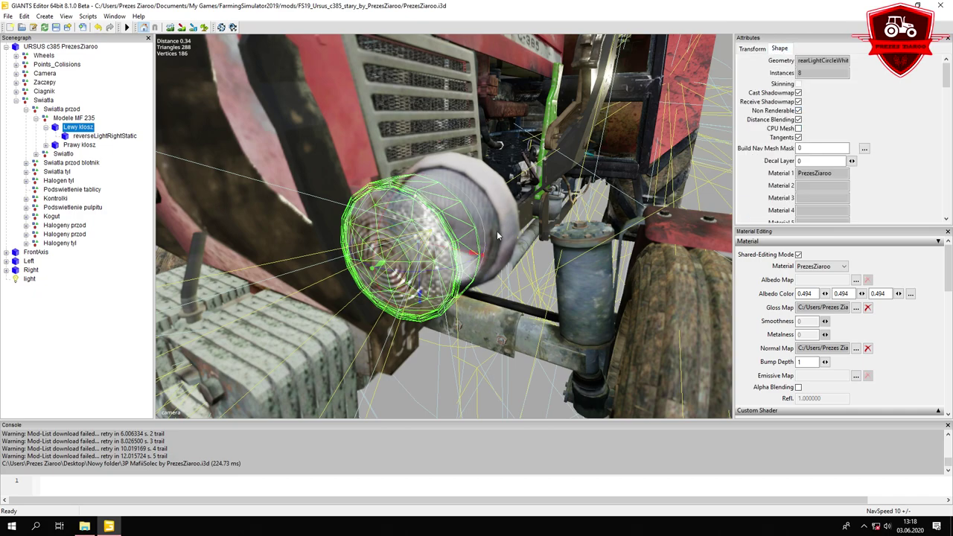
left_click(117, 104)
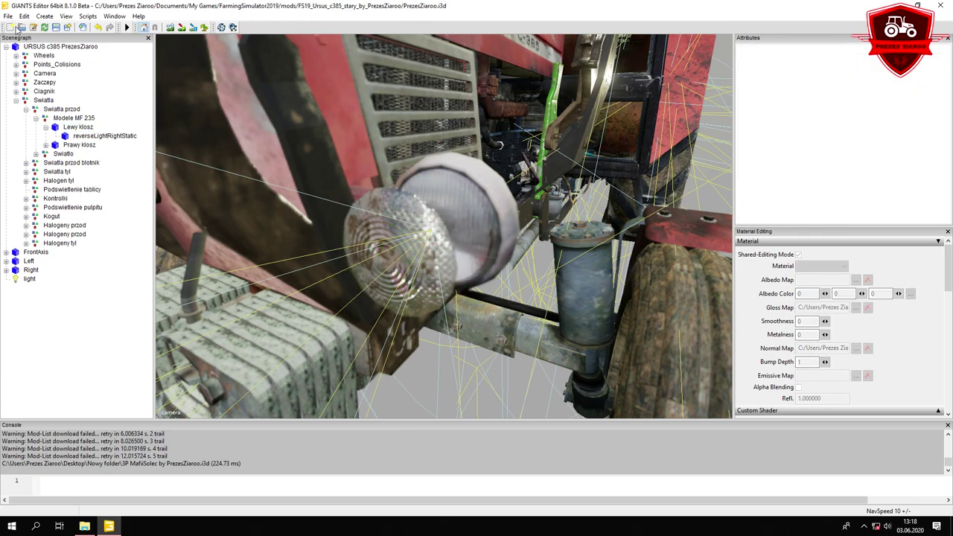
left_click(53, 47)
left_click(130, 87)
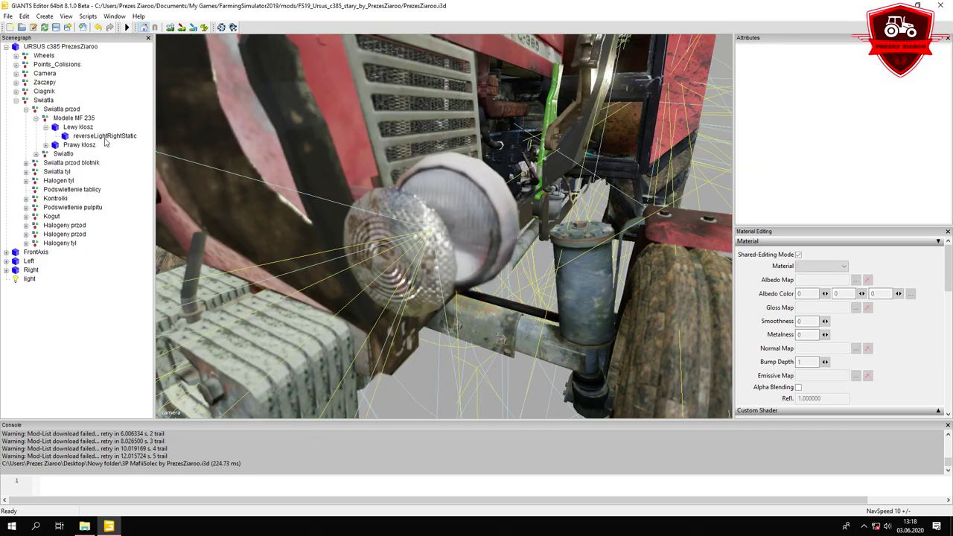
left_click(80, 126)
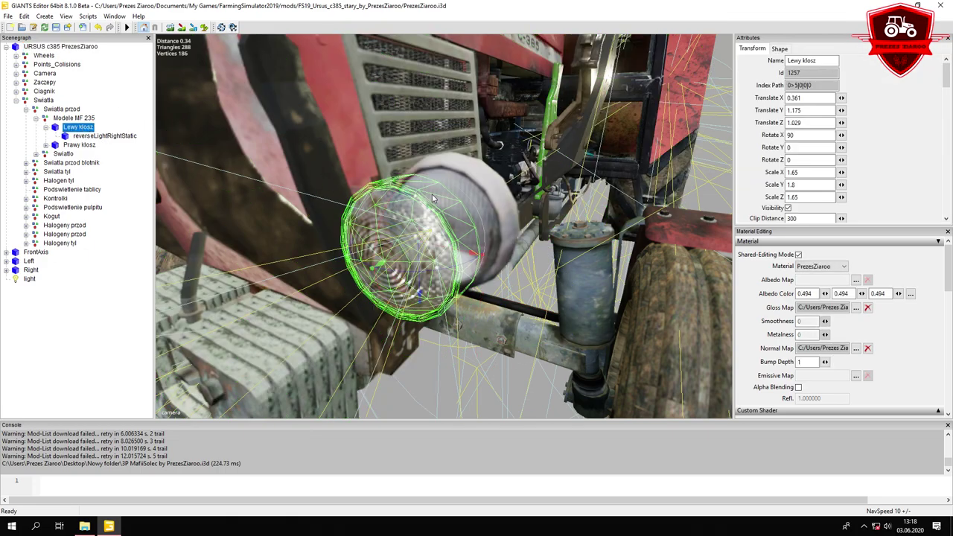
Push the Lewy klosz lens back into the headlamp to about Z 0.952 and set its X and Z scale to 1.8
left_click_drag(431, 197, 487, 227)
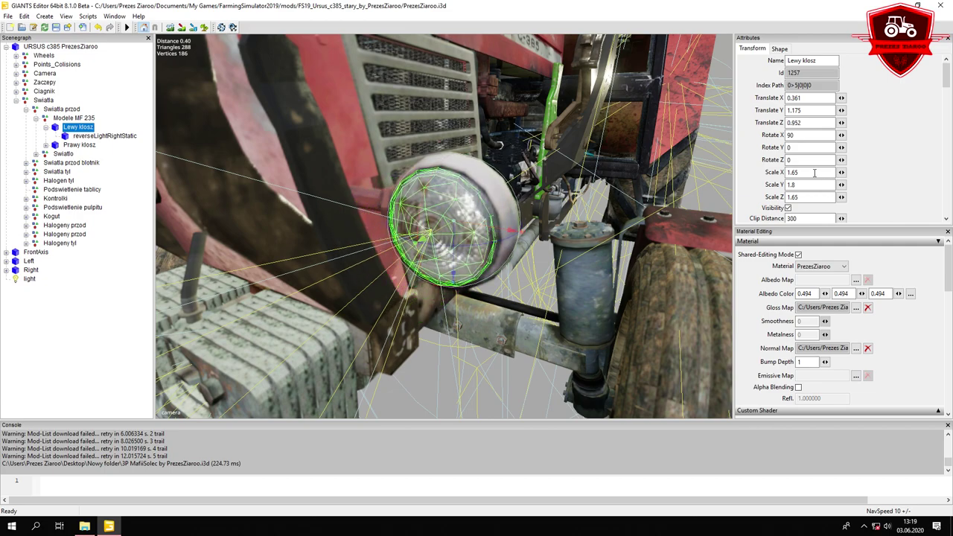
left_click_drag(816, 172, 791, 171)
type("8")
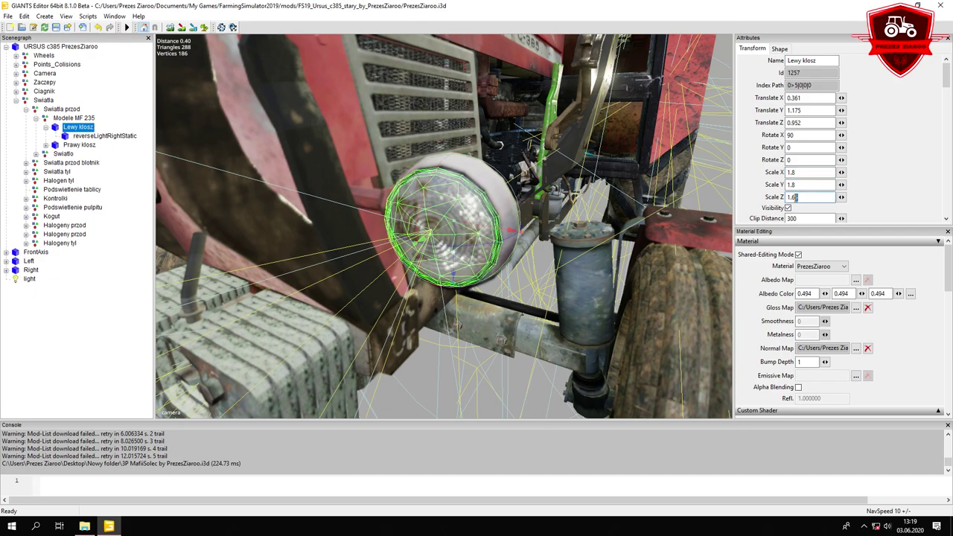
type("8")
mouse_move(442, 227)
left_mouse_down()
mouse_move(453, 229)
mouse_move(445, 239)
left_mouse_up()
Set the Lewy klosz lens's Y scale to 1.9, seat it at about Z 0.949, and check the fit without the selection wireframe
left_click(804, 187)
key("BackSpace")
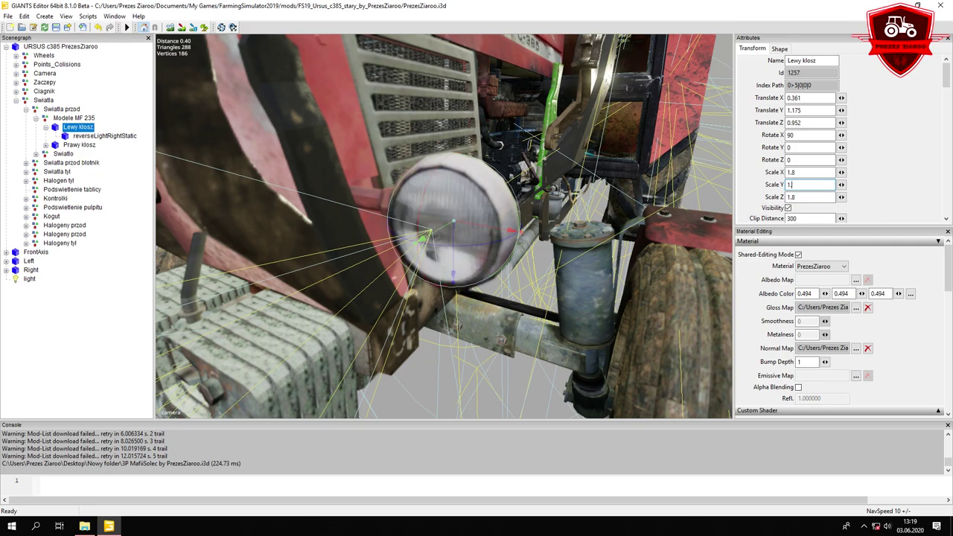
type("9")
mouse_move(438, 233)
left_mouse_down()
mouse_move(463, 230)
mouse_move(442, 233)
left_mouse_up()
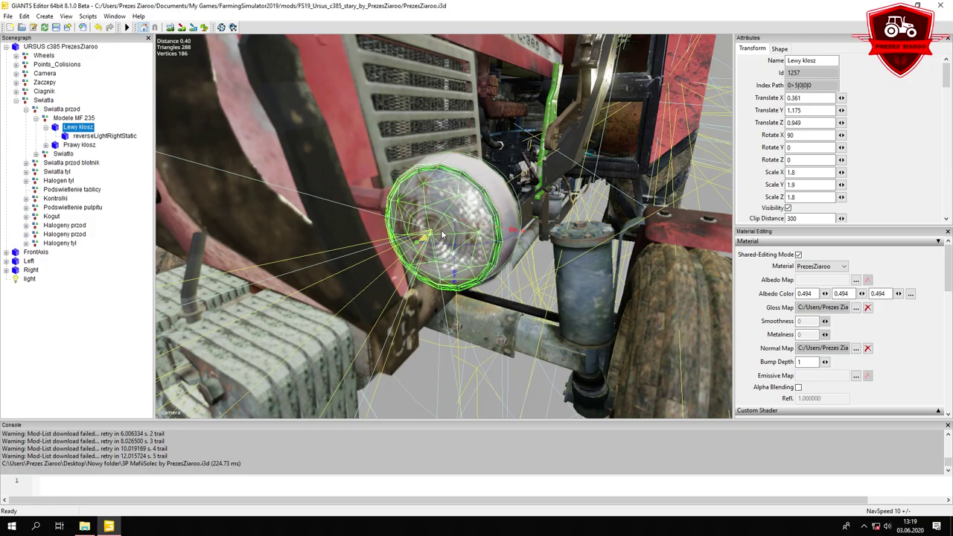
left_click(121, 203)
left_click_drag(514, 231, 528, 117, "alt")
right_click_drag(527, 119, 486, 201)
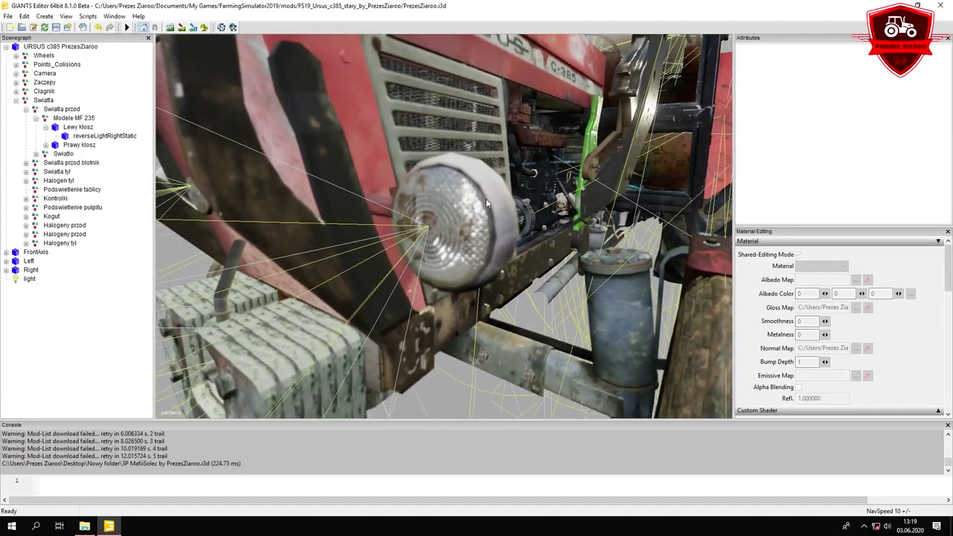
Delete the Prawy klosz lens from Modele MF 235 and frame the remaining Lewy klosz
left_click(75, 127)
left_click(46, 128)
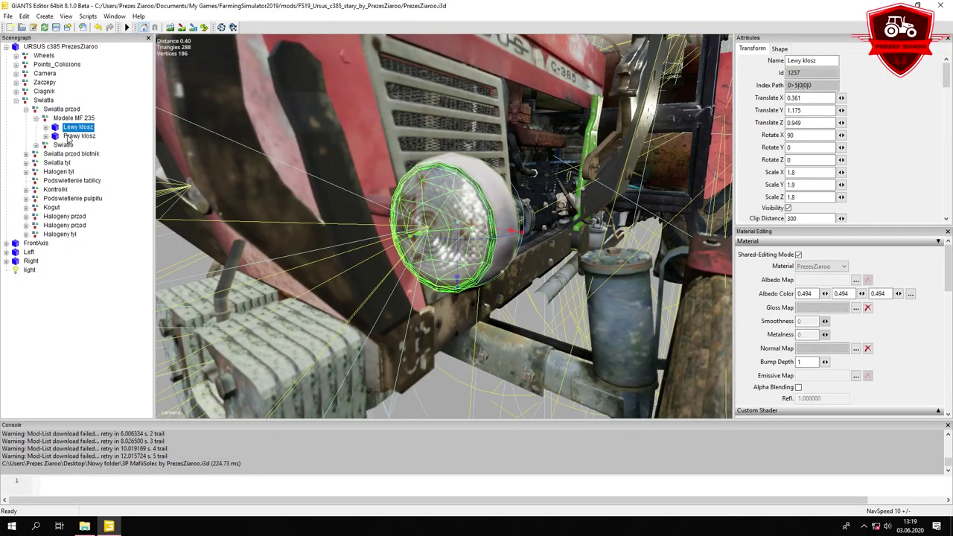
left_click(78, 135)
key("f")
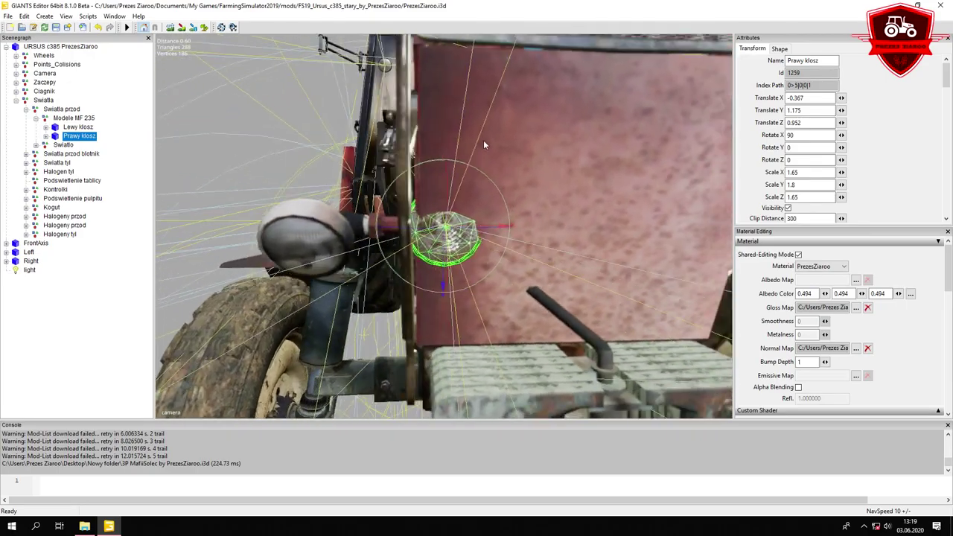
mouse_move(483, 141)
left_mouse_down("alt")
mouse_move(495, 144)
mouse_move(487, 142)
left_mouse_up("alt")
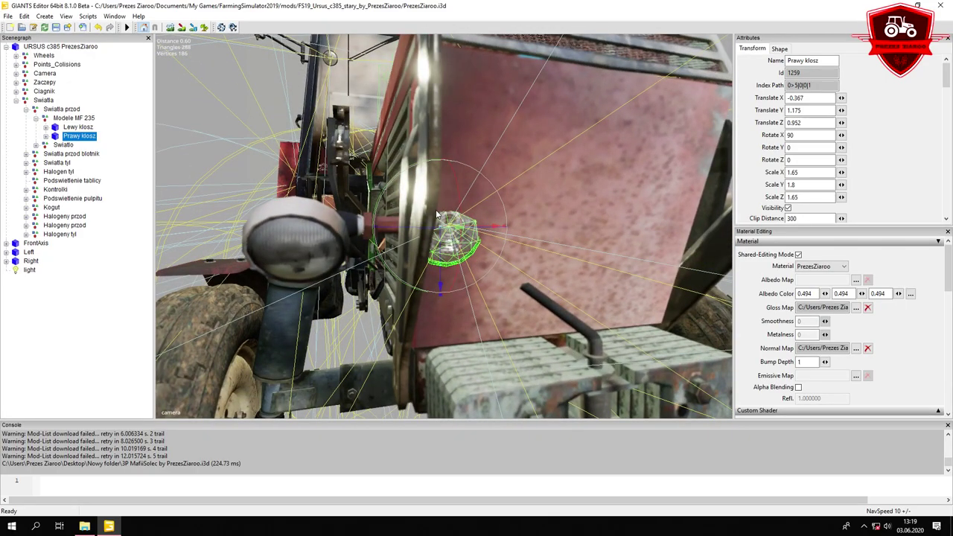
key("Delete")
left_click(69, 128)
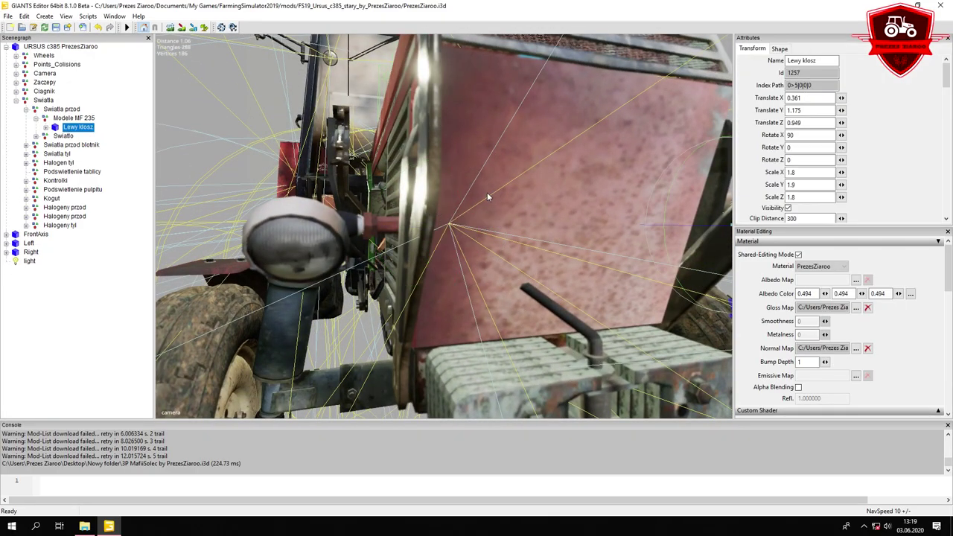
key("f")
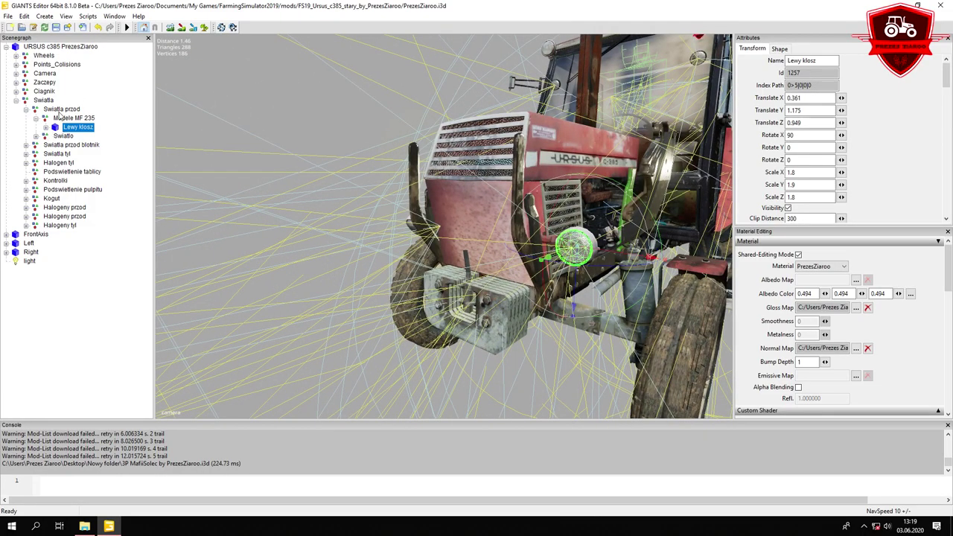
Delete light group 2 from Swiatlo within Swiatla przod
left_click(26, 110)
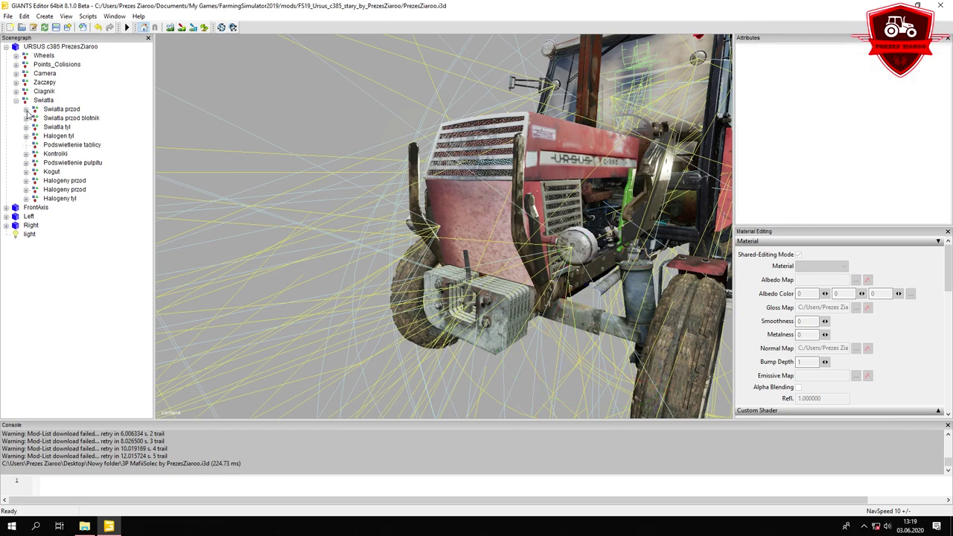
left_click(55, 109)
left_click(26, 109)
left_click(27, 111)
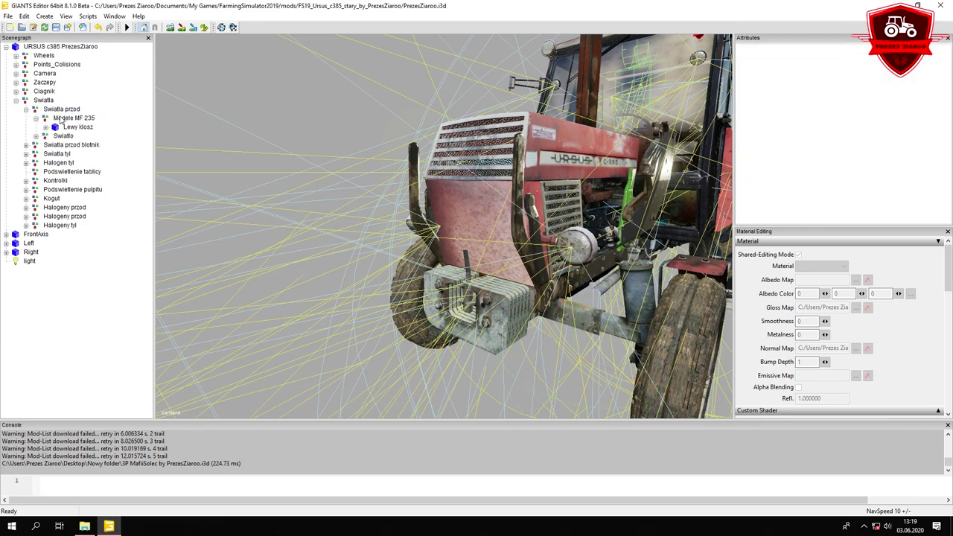
left_click(59, 118)
left_click(36, 119)
left_click(63, 127)
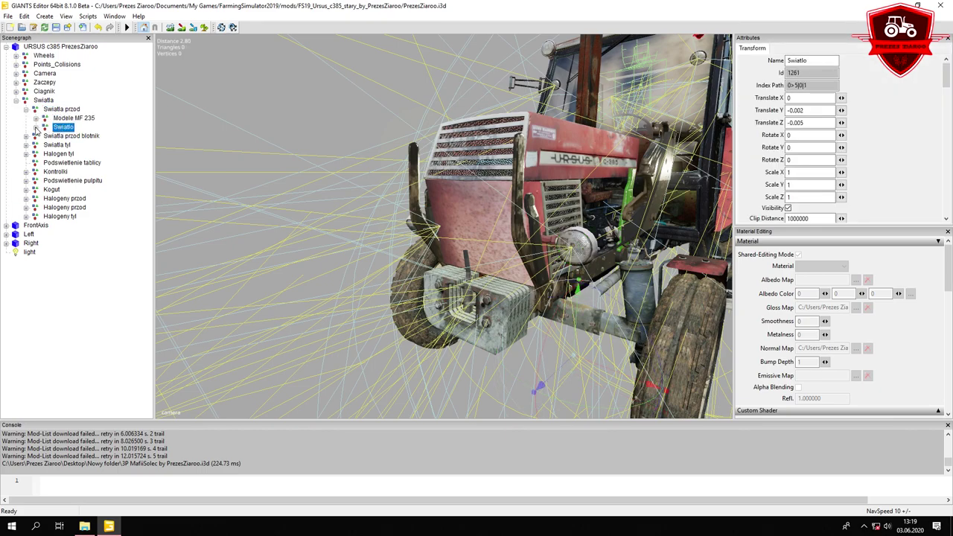
left_click(36, 128)
left_click(64, 144)
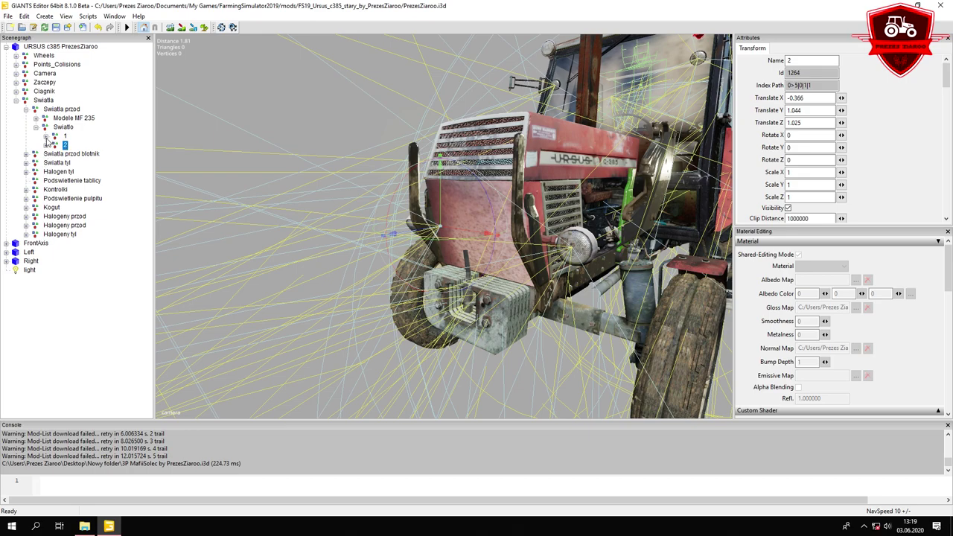
left_click(45, 138)
left_click(75, 146)
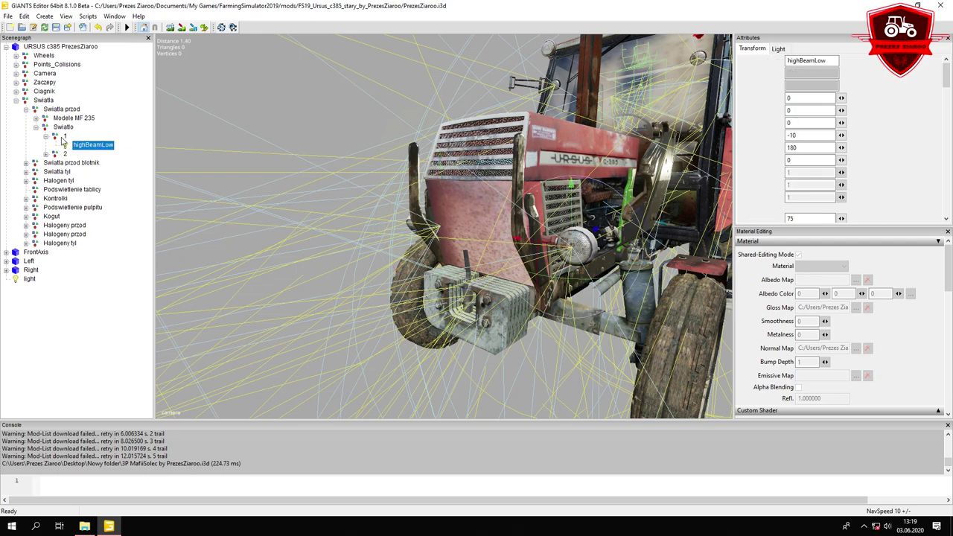
left_click(64, 137)
left_click(65, 153)
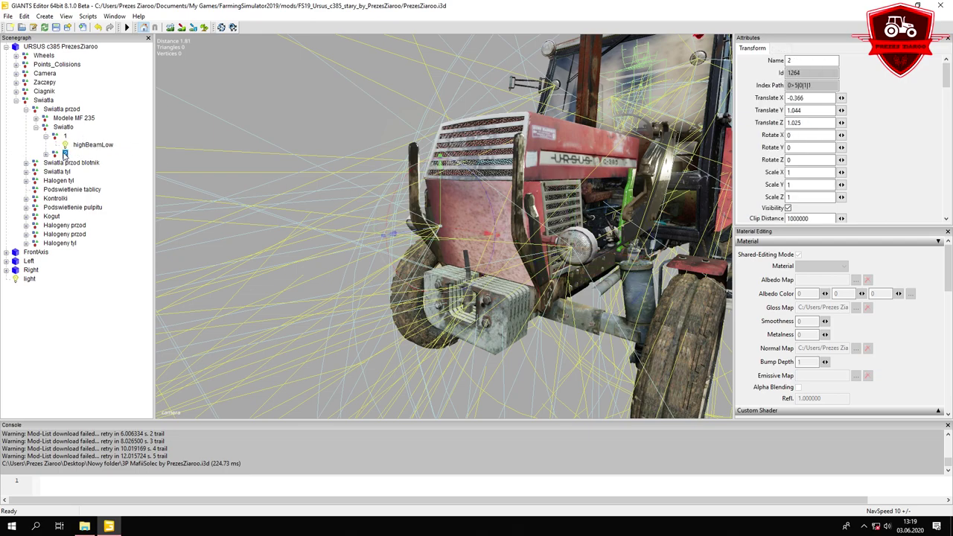
key("Delete")
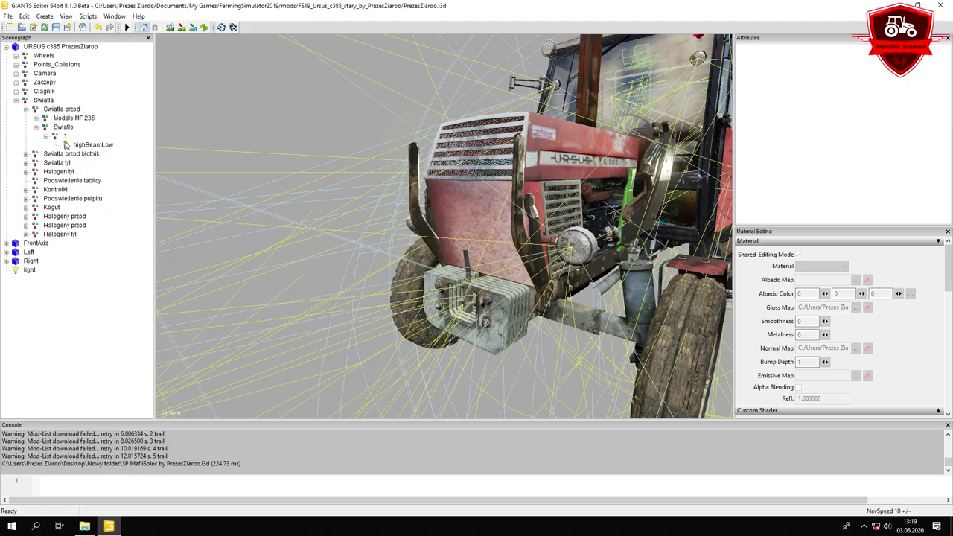
Examine the position of light group 1 in Swiatlo against the headlamp, then collapse the Swiatla przod group
left_click(65, 137)
scroll(459, 221, "up", 3)
middle_click_drag(459, 221, 463, 223, "alt")
left_click_drag(463, 223, 461, 222, "alt")
scroll(462, 221, "up", 1)
left_click_drag(448, 253, 487, 237, "alt")
middle_click_drag(533, 244, 463, 246)
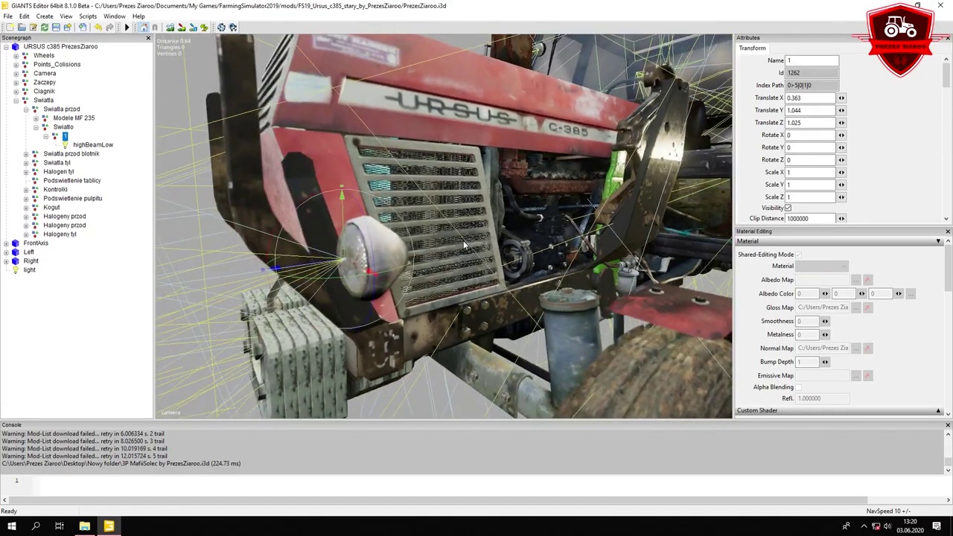
scroll(489, 219, "down", 7)
left_click_drag(467, 257, 484, 288, "alt")
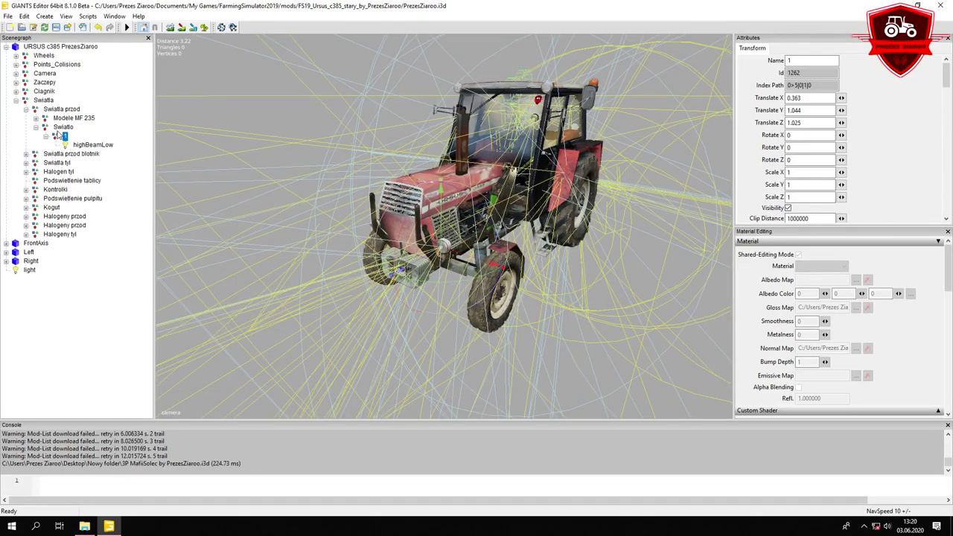
left_click(36, 127)
left_click(42, 110)
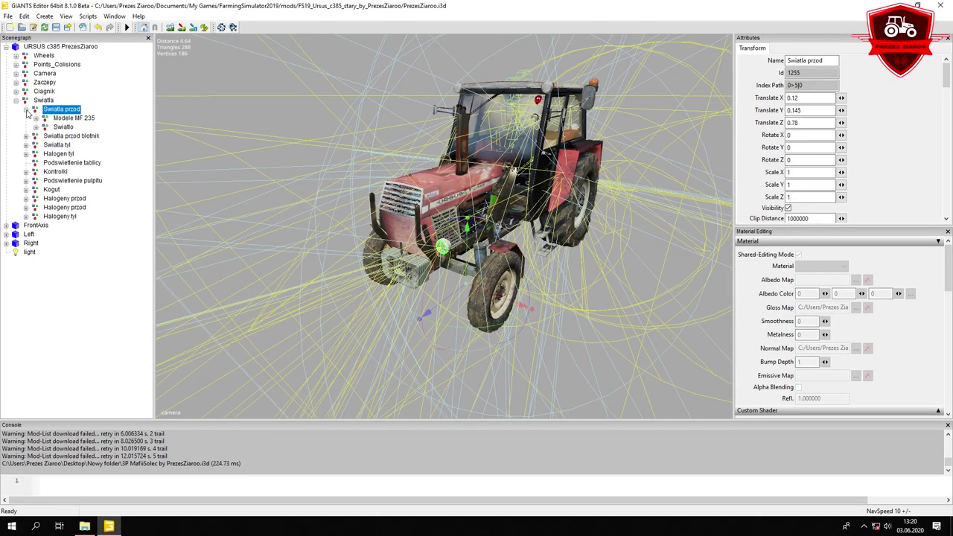
left_click(26, 110)
Look through the Swiatla przod blotnik group and raise it toward the top of the rear fenders, to about Y 0.246
left_click(62, 119)
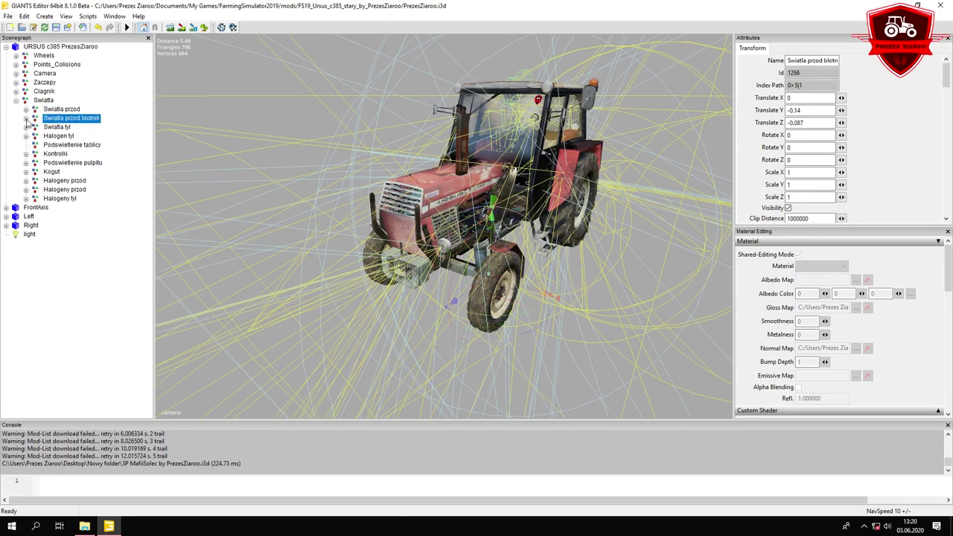
left_click(26, 119)
left_click(63, 126)
left_click(63, 136)
left_click(35, 137)
left_click(36, 137)
left_click(50, 128)
left_click(64, 119)
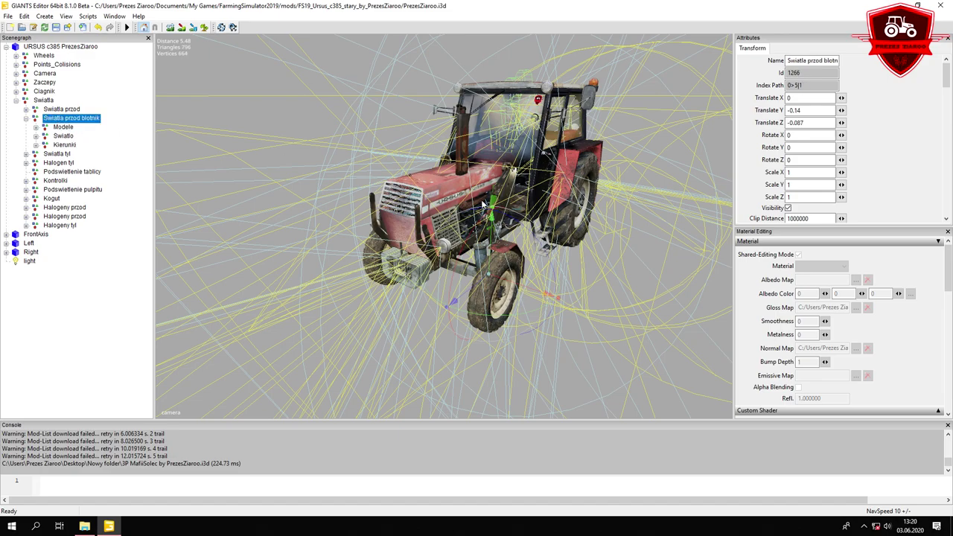
left_click_drag(490, 242, 483, 214)
scroll(572, 200, "up", 4)
left_click_drag(571, 199, 476, 189, "alt")
scroll(525, 209, "up", 3)
scroll(391, 216, "down", 4)
scroll(392, 216, "up", 4)
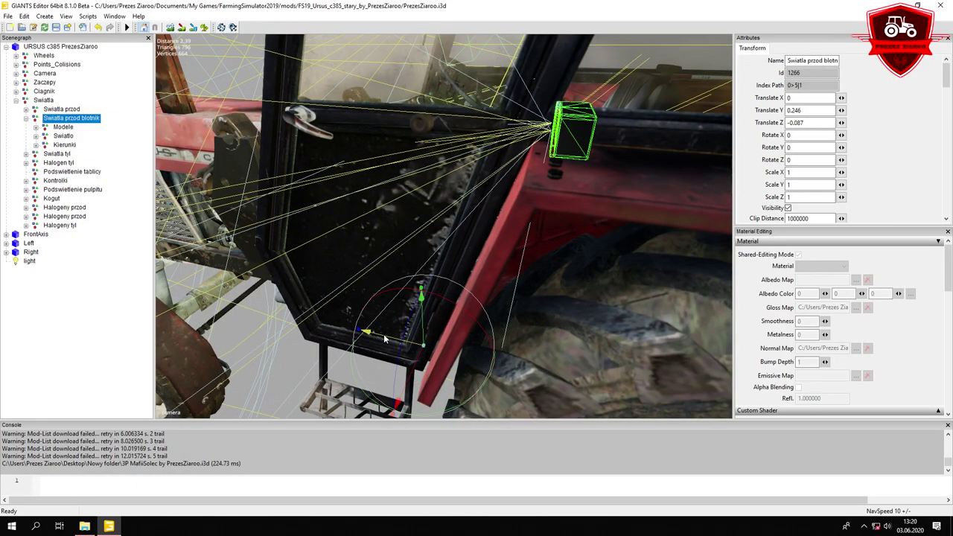
Seat the Swiatla przod blotnik lamps on the rear fenders at about Y 0.225 and Z -0.063
left_click_drag(385, 337, 380, 338)
left_click_drag(436, 327, 382, 302, "alt")
left_click_drag(449, 325, 449, 328)
right_click_drag(449, 327, 562, 279)
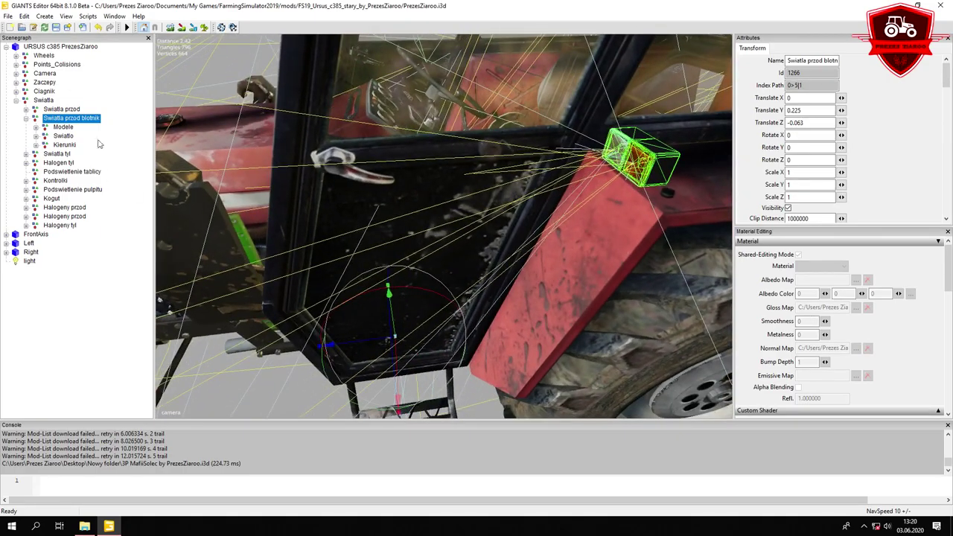
Shift the leftLight model in Modele outward along the fender, setting its Translate X to 0.865
left_click(60, 128)
left_click(35, 127)
left_click(75, 137)
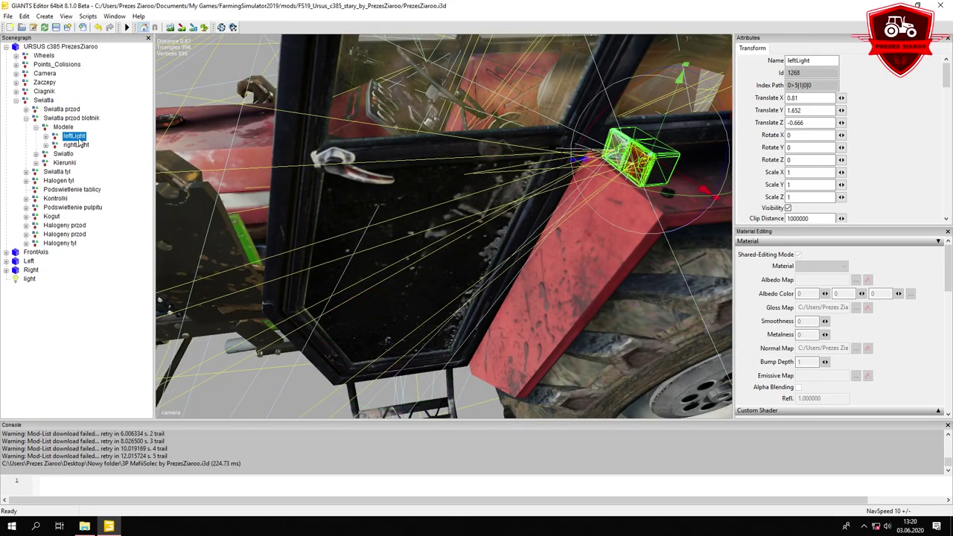
key("f")
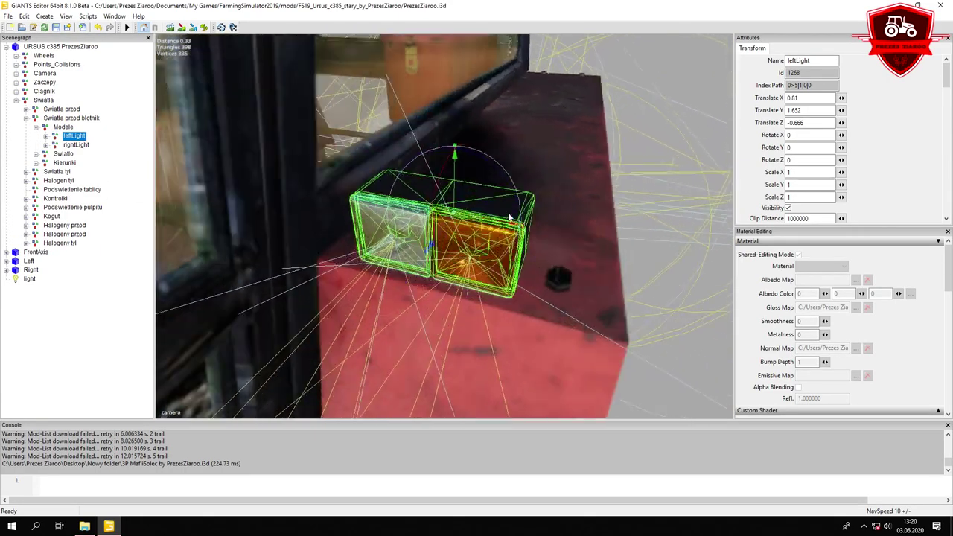
left_click_drag(486, 219, 461, 210)
right_click_drag(461, 211, 414, 243)
left_click_drag(364, 255, 367, 251)
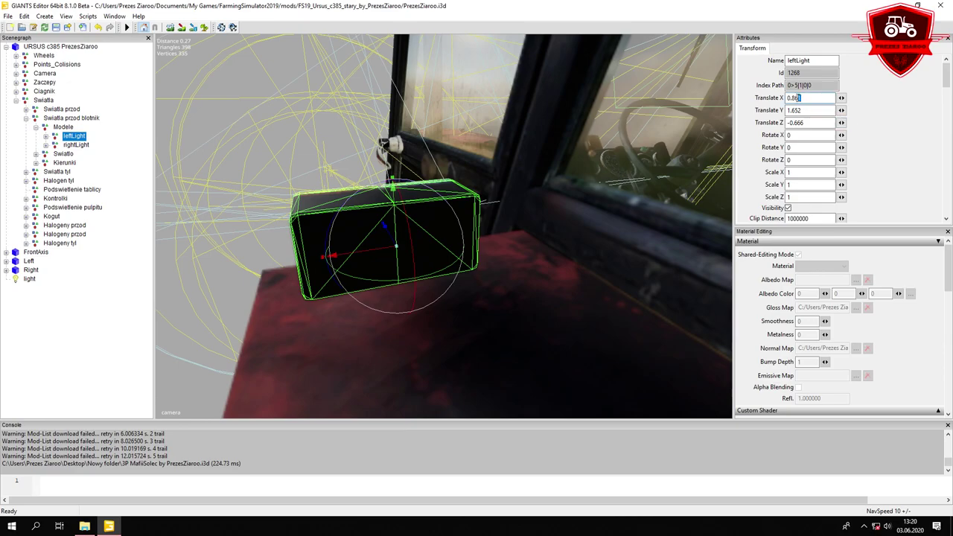
type("5")
Set the rightLight model's Translate X to -0.865 and check how leftLight sits on its fender
left_click(82, 146)
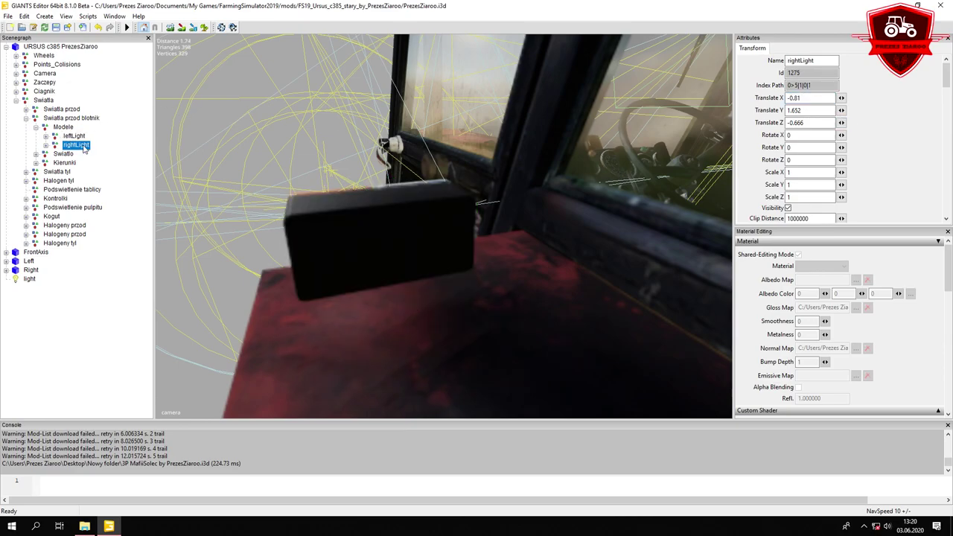
key("f")
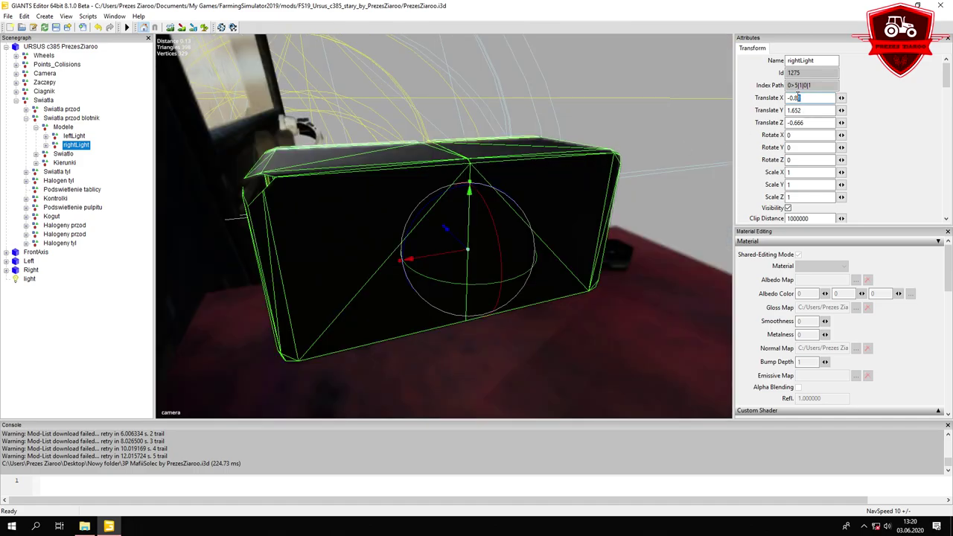
type("65")
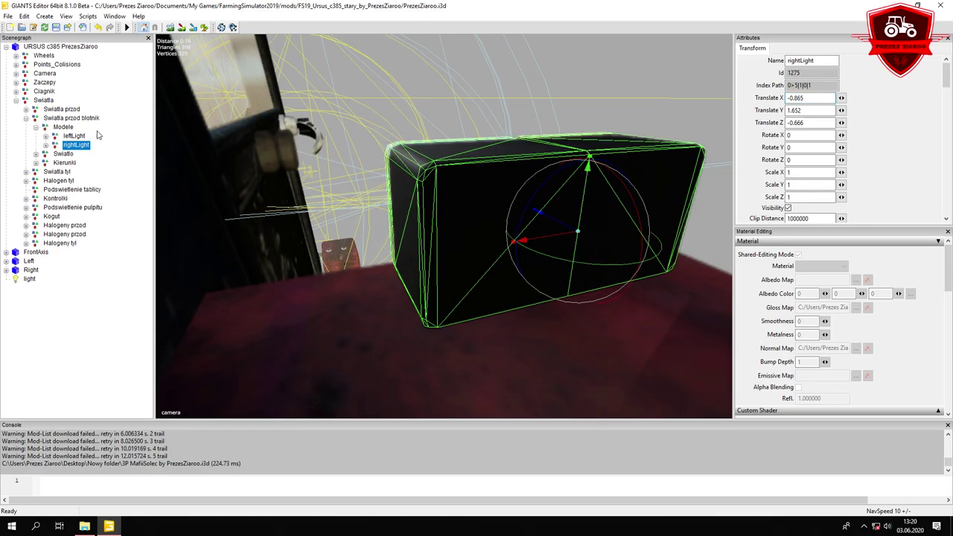
left_click(58, 139)
left_click(46, 137)
key("f")
scroll(447, 180, "down", 5)
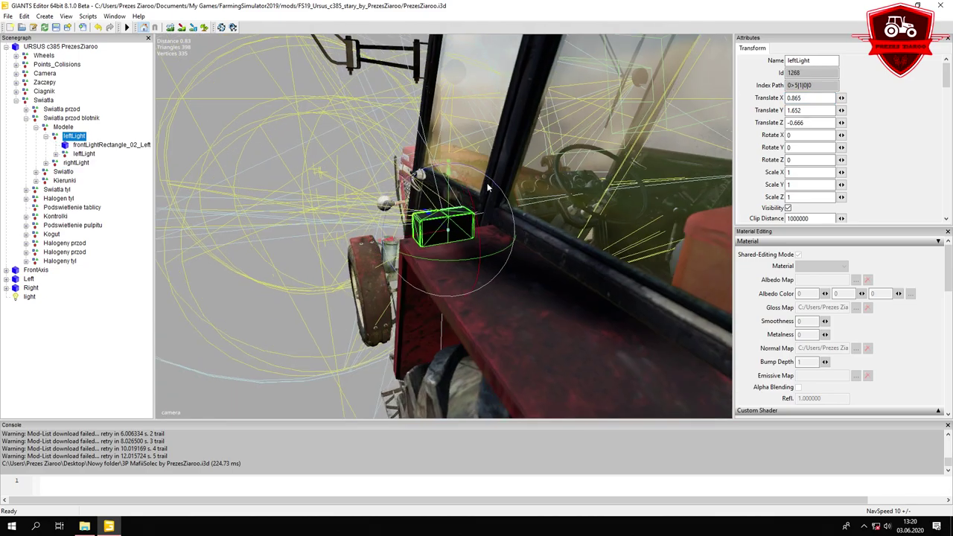
left_click_drag(461, 181, 479, 207, "alt")
scroll(478, 207, "up", 3)
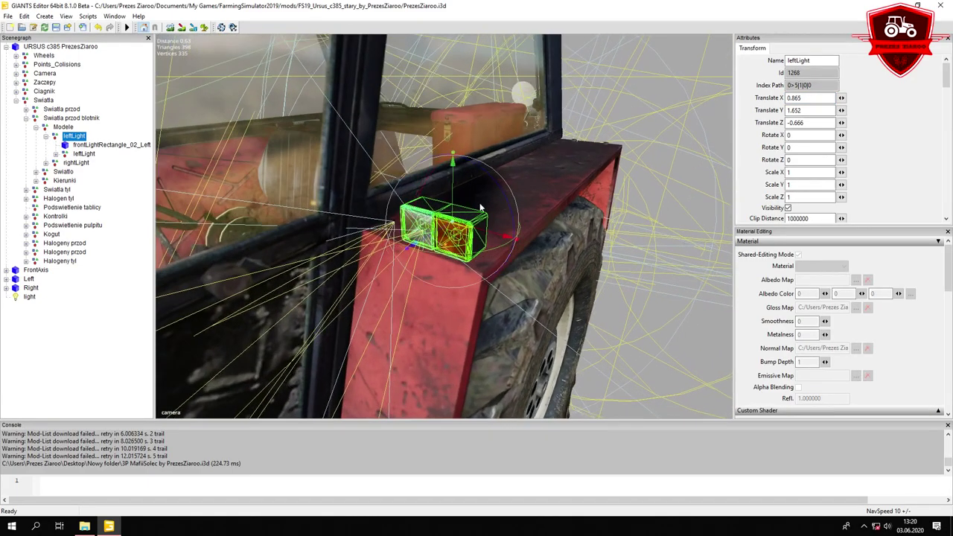
Move light group 1 in the fender lights' Swiatlo outward onto the clear half of the left fender lamp
left_click(36, 128)
left_click(63, 136)
left_click(36, 136)
left_click(65, 145)
key("f")
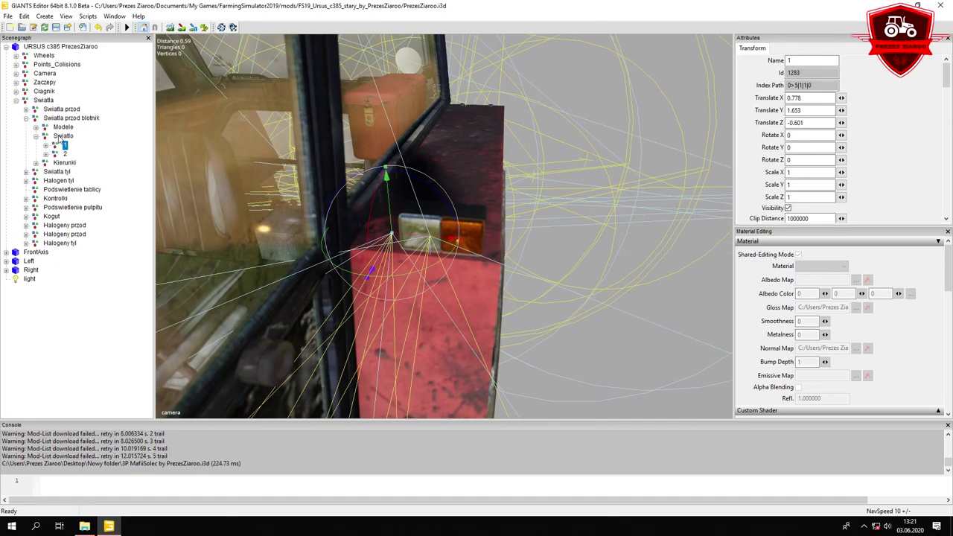
mouse_move(411, 237)
left_mouse_down()
mouse_move(449, 239)
mouse_move(444, 189)
mouse_move(415, 221)
left_mouse_up()
Move light group 2 in the fender lights' Swiatlo outward onto the clear half of the right fender lamp
left_click(66, 155)
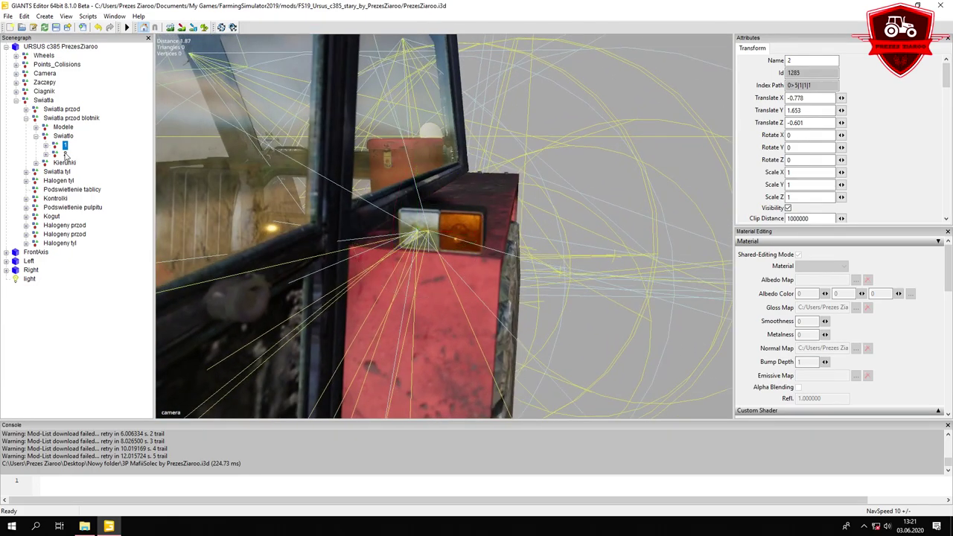
key("f")
left_click_drag(324, 161, 409, 207, "alt")
scroll(417, 213, "up", 2)
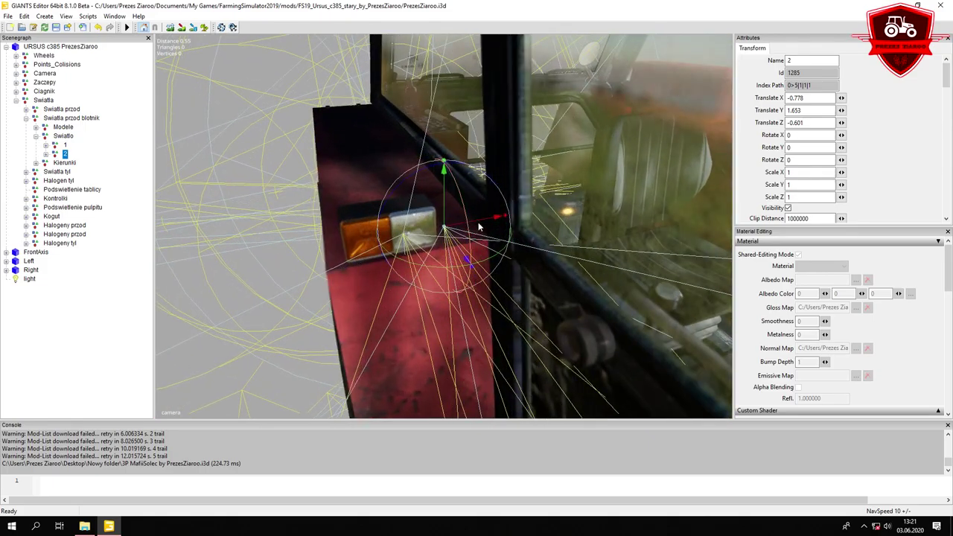
left_click_drag(486, 218, 457, 222)
middle_click_drag(457, 223, 253, 186)
Move the Lewy turn signal light in the fender lights' Kierunki onto the orange half of the left fender lamp
left_click(49, 164)
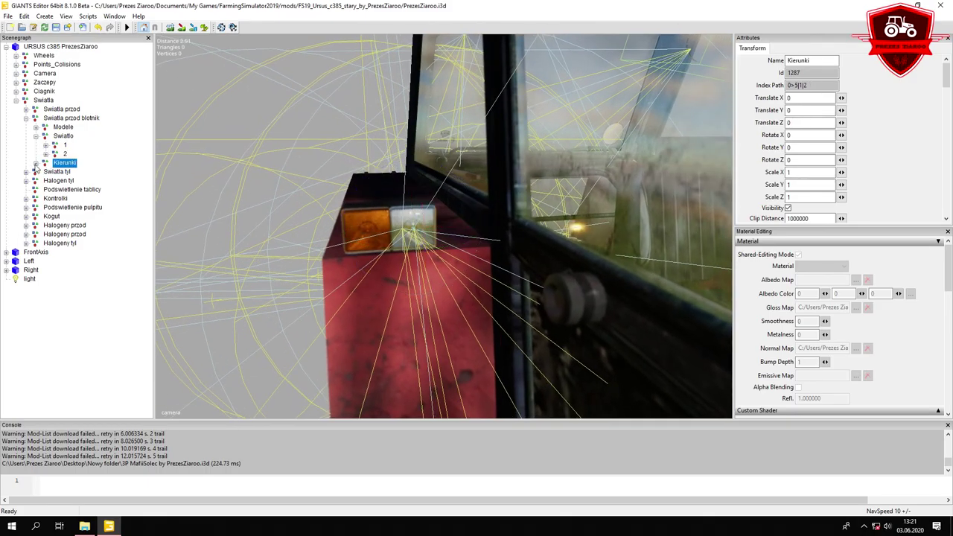
left_click(35, 164)
left_click(67, 174)
key("f")
left_click_drag(470, 192, 396, 214, "alt")
scroll(395, 215, "up", 5)
left_click_drag(461, 233, 610, 258)
Align the Prawy turn signal light with the orange half of the right fender lamp and collapse the Swiatla przod blotnik group
left_click(72, 181)
key("f")
left_click_drag(481, 235, 495, 208)
scroll(449, 232, "down", 5)
left_click(57, 162)
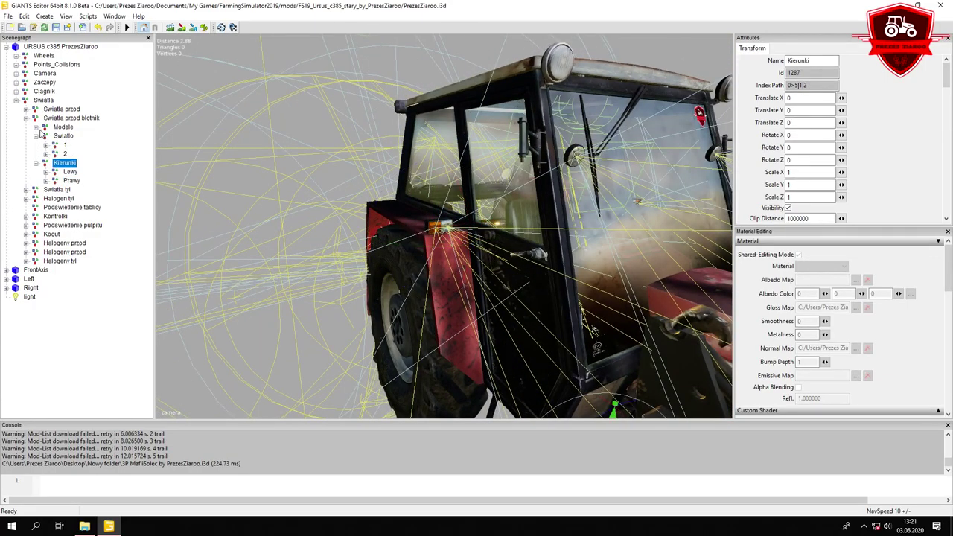
left_click(46, 119)
left_click(27, 119)
Raise the Swiatla tyl rear lights and shift them behind the tractor, to about Y 0.306 and Z -0.706
left_click(50, 128)
left_click(27, 128)
left_click(54, 137)
key("f")
middle_click_drag(349, 158, 445, 183)
left_click(66, 128)
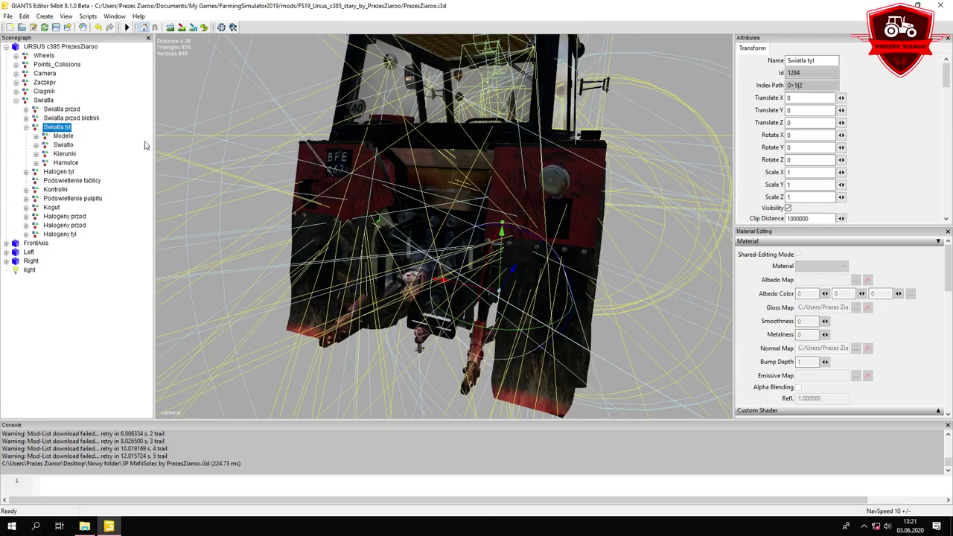
left_click_drag(456, 292, 451, 252)
scroll(488, 252, "up", 2)
middle_click_drag(486, 250, 492, 245)
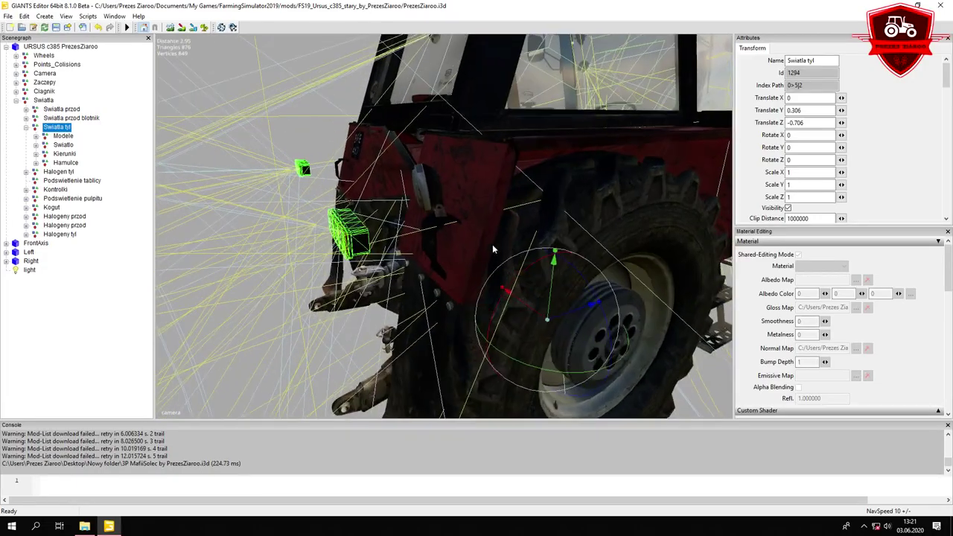
Bring the Swiatla tyl lamps up to the rear fenders at about Y 0.259 and Z -0.511
left_click_drag(563, 309, 584, 311)
middle_click_drag(584, 312, 617, 320)
left_click_drag(621, 318, 622, 325)
middle_click_drag(621, 325, 659, 364)
left_click_drag(659, 375, 659, 375)
middle_click_drag(659, 375, 585, 303)
Shift the Lewy klosz swiatla model outward along the left rear fender to about X 0.802
left_click(38, 137)
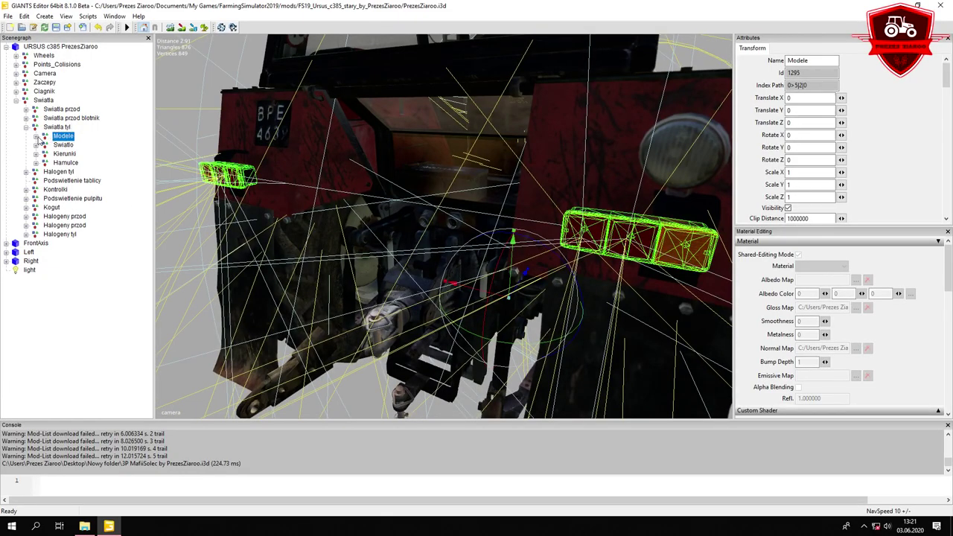
left_click(35, 136)
left_click(79, 145)
key("f")
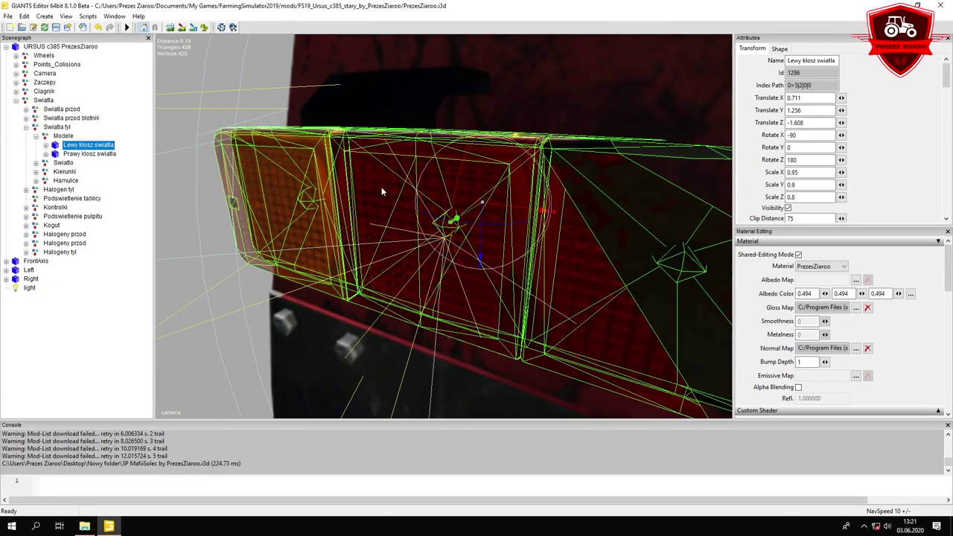
middle_click_drag(393, 215, 400, 207)
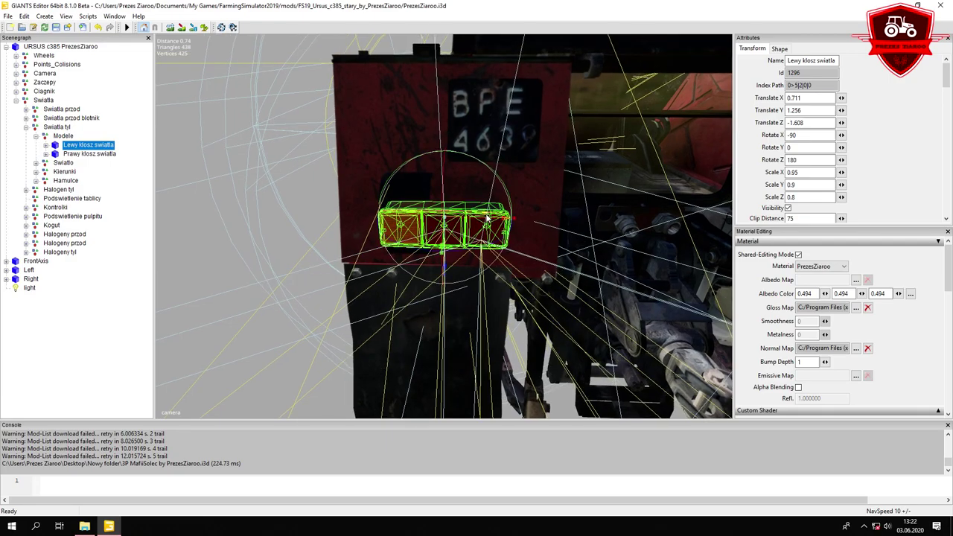
left_click_drag(487, 219, 450, 170)
scroll(451, 216, "down", 1)
middle_click_drag(450, 173, 460, 224)
left_click_drag(460, 224, 447, 222)
left_click(131, 170)
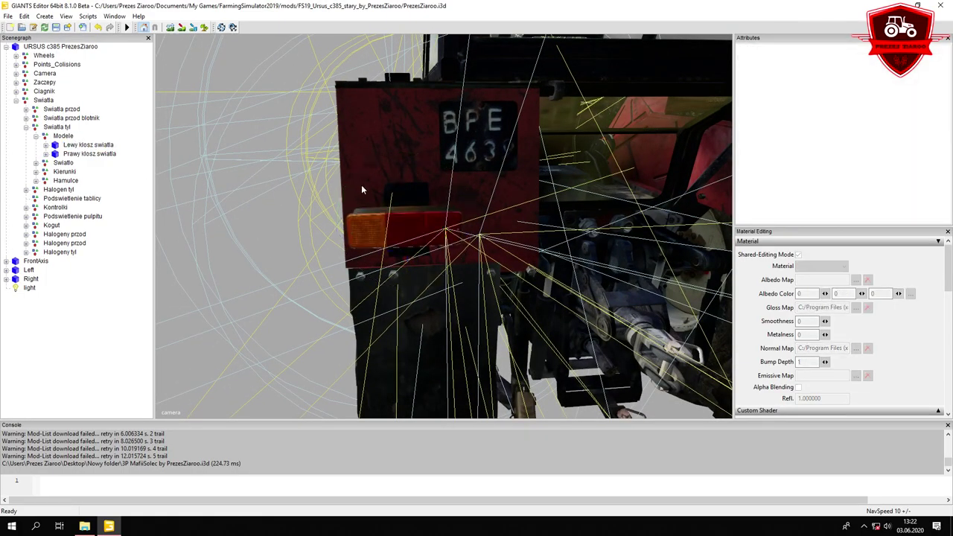
Nudge the Swiatla tyl group slightly toward the rear fenders, to about Z -0.508
scroll(353, 185, "down", 10)
scroll(354, 185, "up", 6)
middle_click_drag(372, 184, 491, 181)
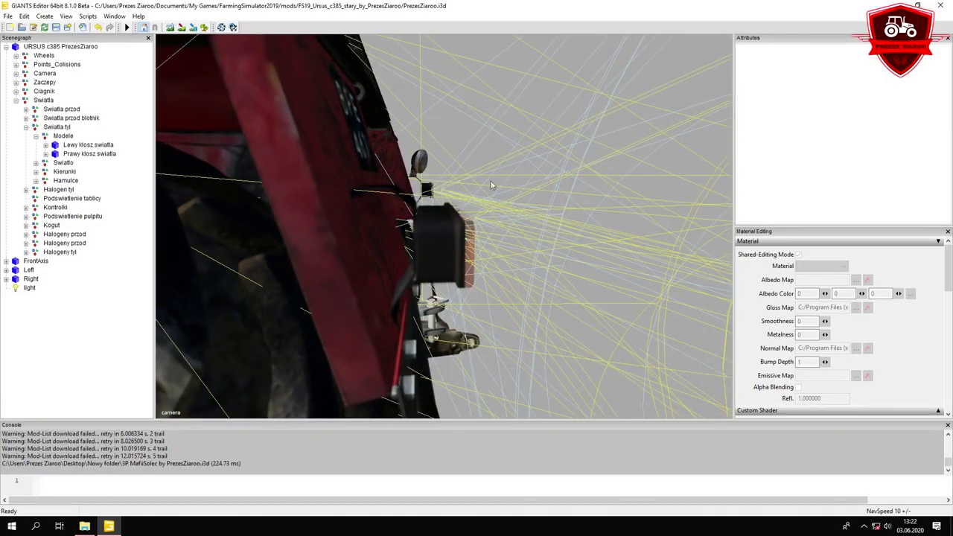
left_click(56, 134)
left_click(56, 127)
middle_click_drag(290, 195, 161, 289)
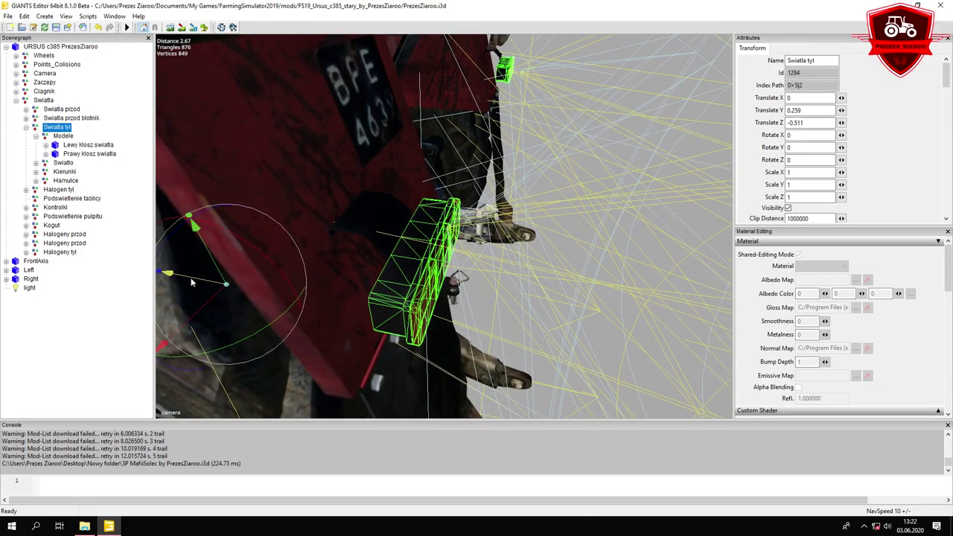
left_click_drag(191, 278, 409, 218)
middle_click_drag(410, 222, 417, 253)
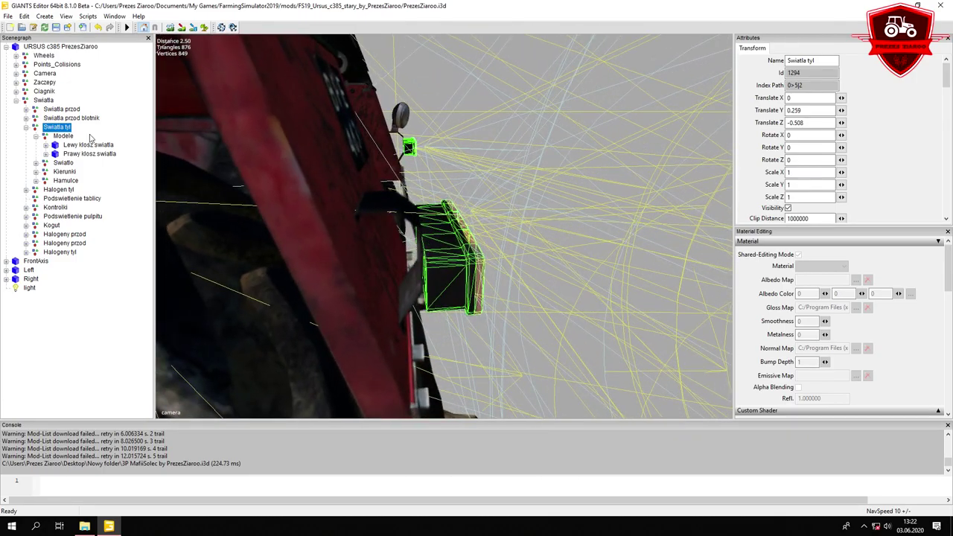
Set the Prawy klosz swiatla model's Translate X to -0.802, mirroring the left lamp, and inspect its fit on the right fender
left_click(71, 146)
left_click_drag(532, 199, 358, 184, "alt")
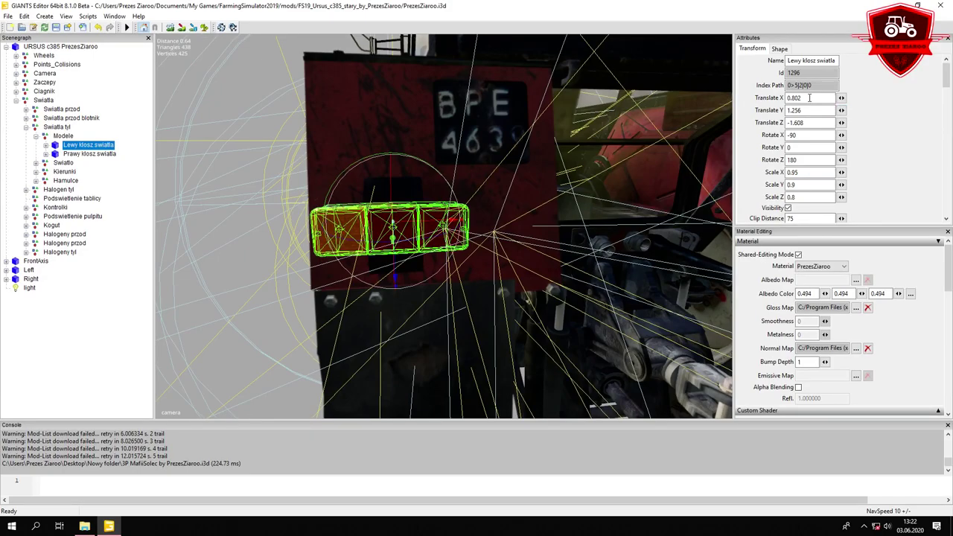
left_click(78, 154)
left_click_drag(834, 98, 799, 99)
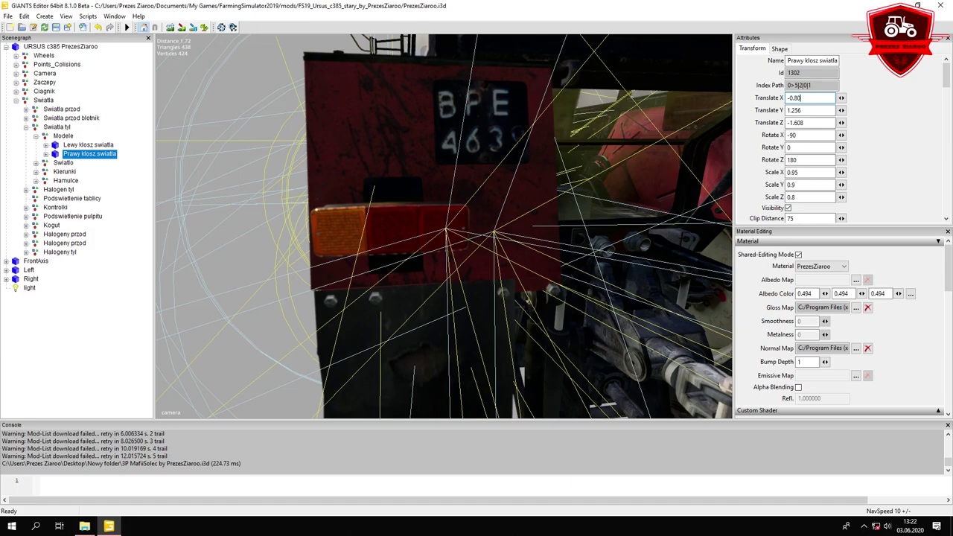
scroll(463, 158, "down", 5)
key("f")
scroll(461, 158, "down", 5)
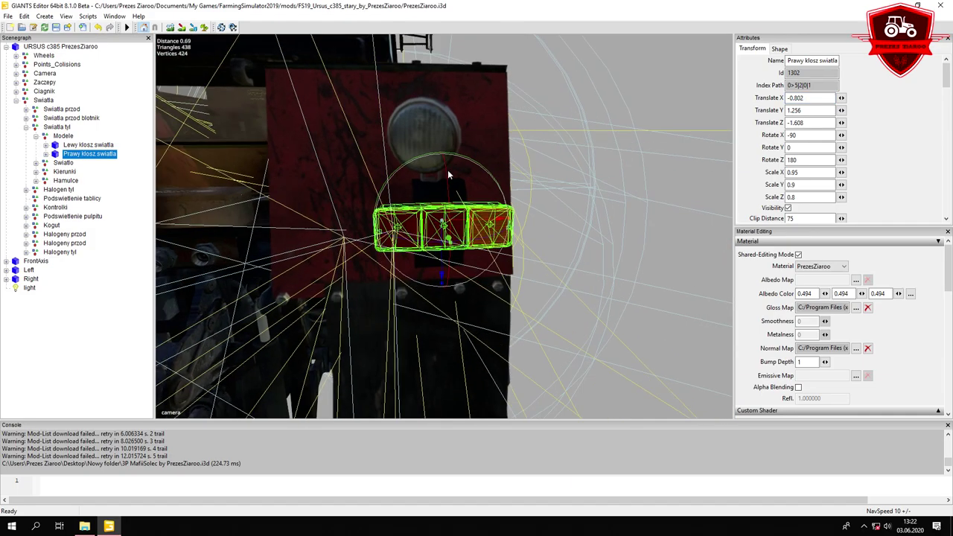
left_click_drag(448, 174, 444, 191, "alt")
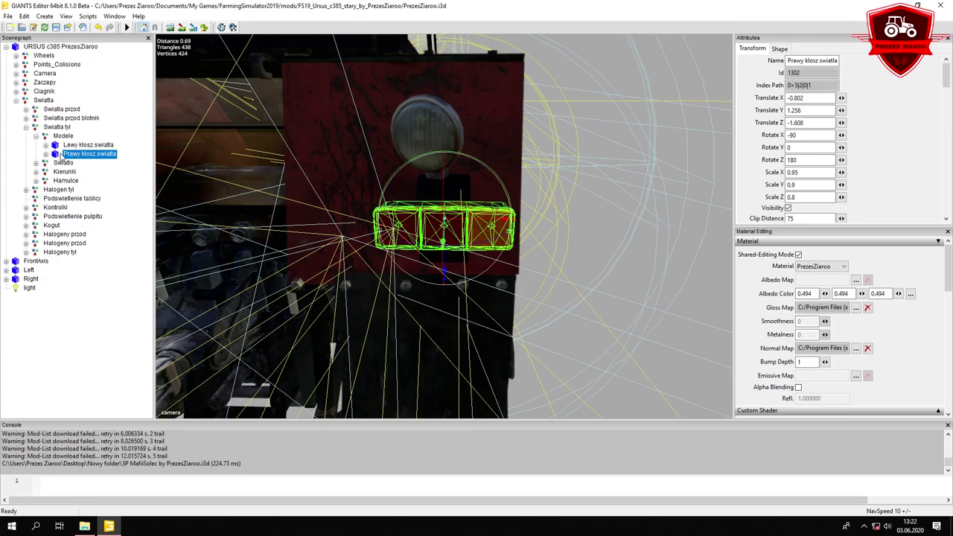
Inspect where light group 1 in the rear lights' Swiatlo sits relative to the left rear lamp
left_click(56, 138)
left_click(37, 139)
left_click(36, 137)
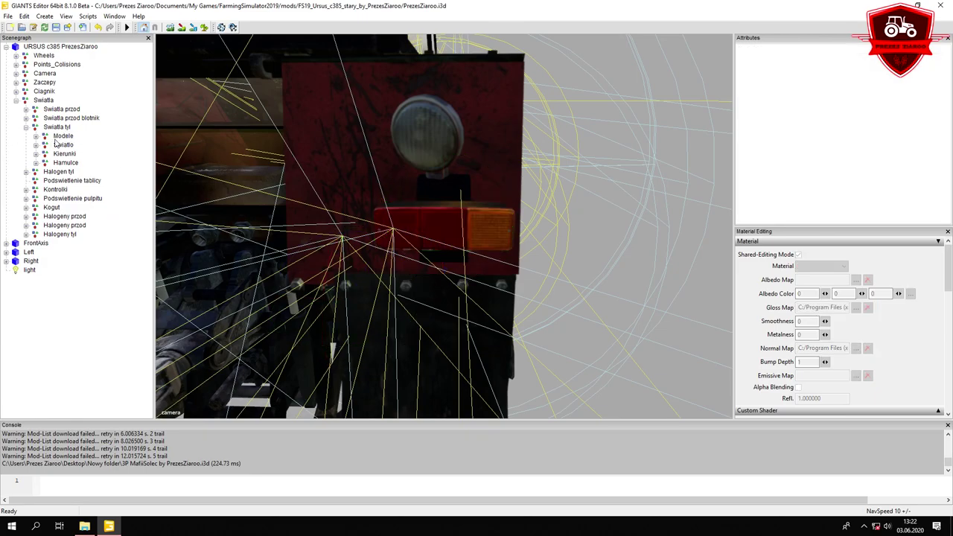
left_click(57, 147)
left_click(36, 145)
left_click(64, 154)
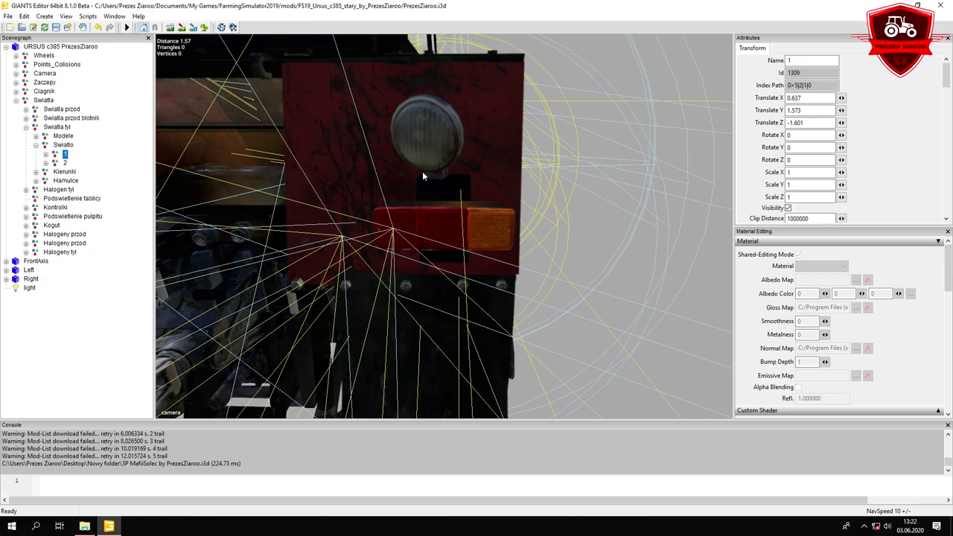
scroll(425, 173, "down", 5)
left_click_drag(408, 191, 420, 194, "alt")
scroll(427, 201, "up", 5)
middle_click_drag(425, 203, 425, 200, "alt")
scroll(425, 200, "up", 4)
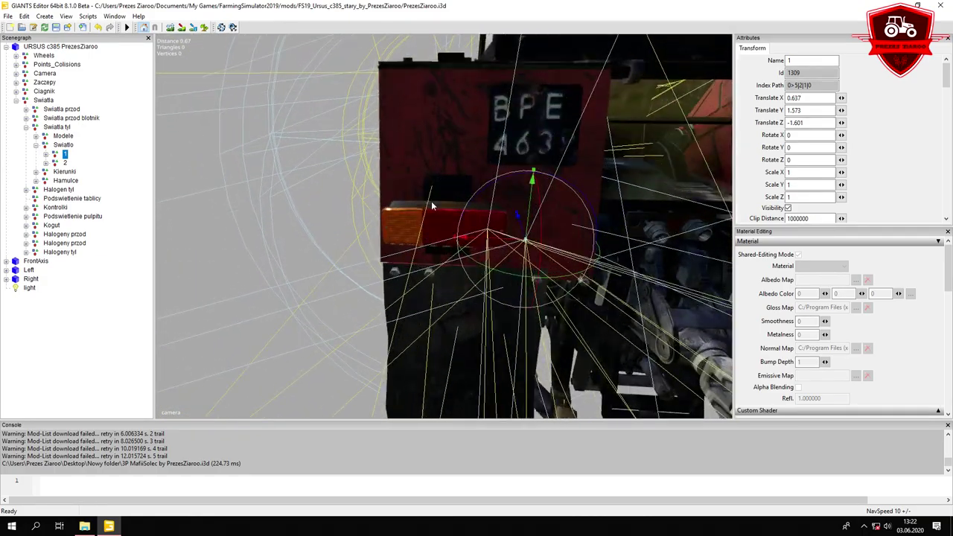
scroll(463, 220, "up", 2)
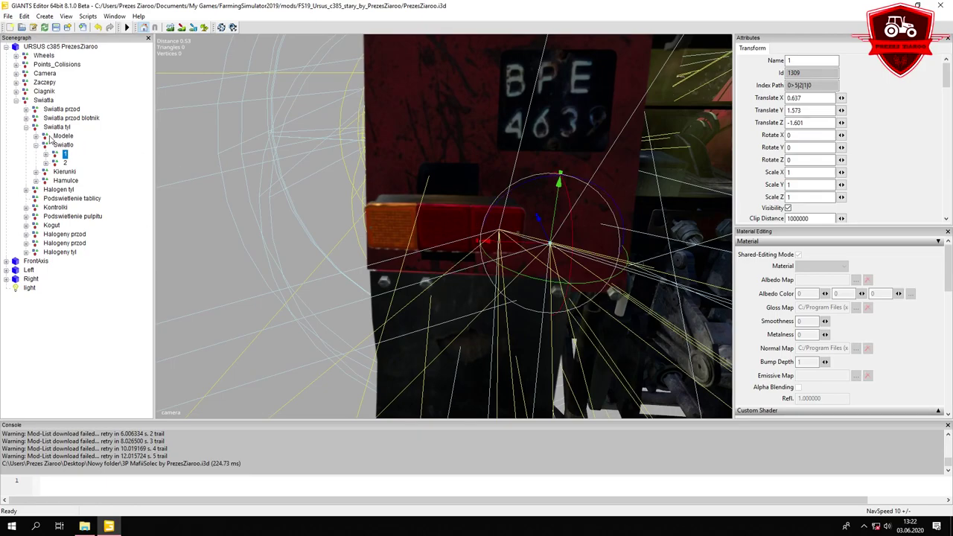
Identify which sections of the Lewy klosz swiatla lamp are defaultLightStatic, brakeLightStatic and turnLightStatic
left_click(50, 137)
left_click(36, 136)
left_click(70, 144)
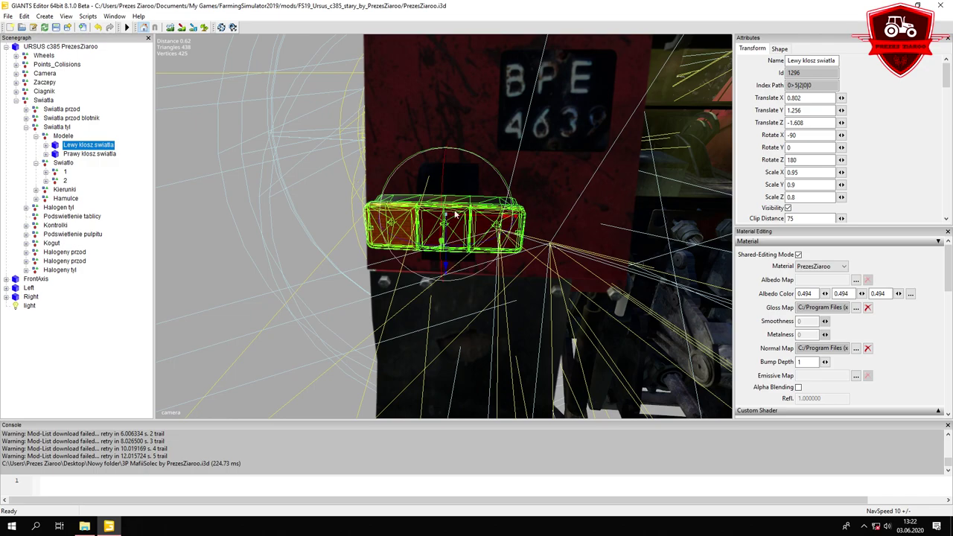
left_click(46, 145)
left_click(500, 227)
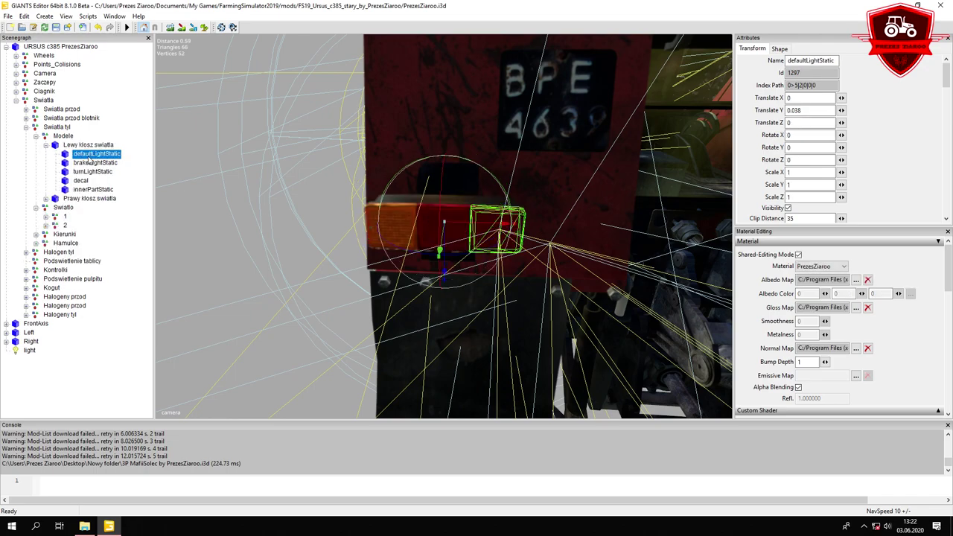
left_click(82, 163)
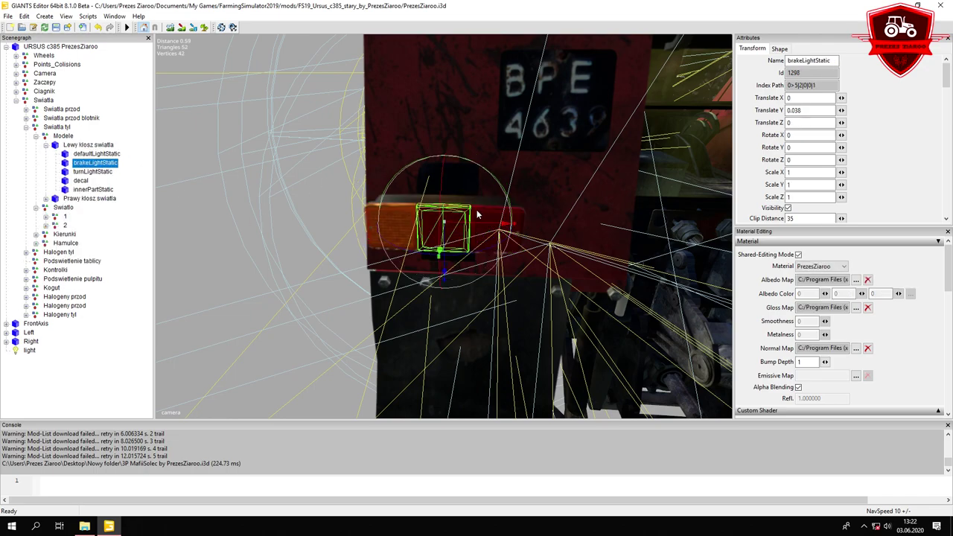
left_click(83, 172)
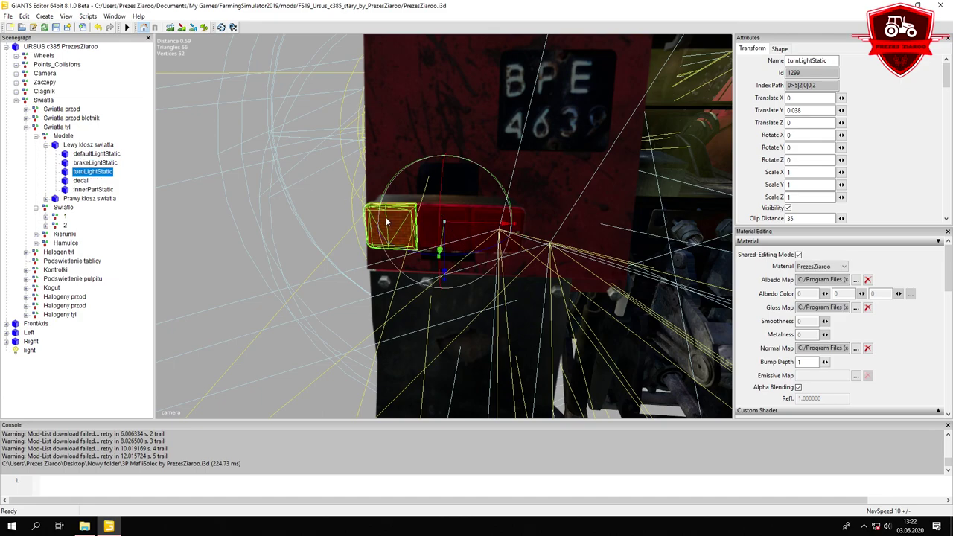
left_click(87, 164)
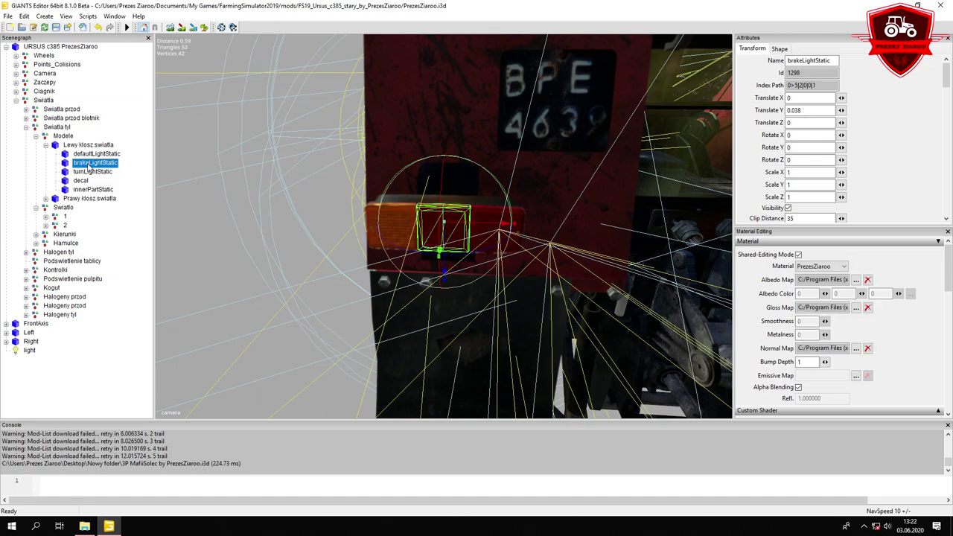
left_click(90, 154)
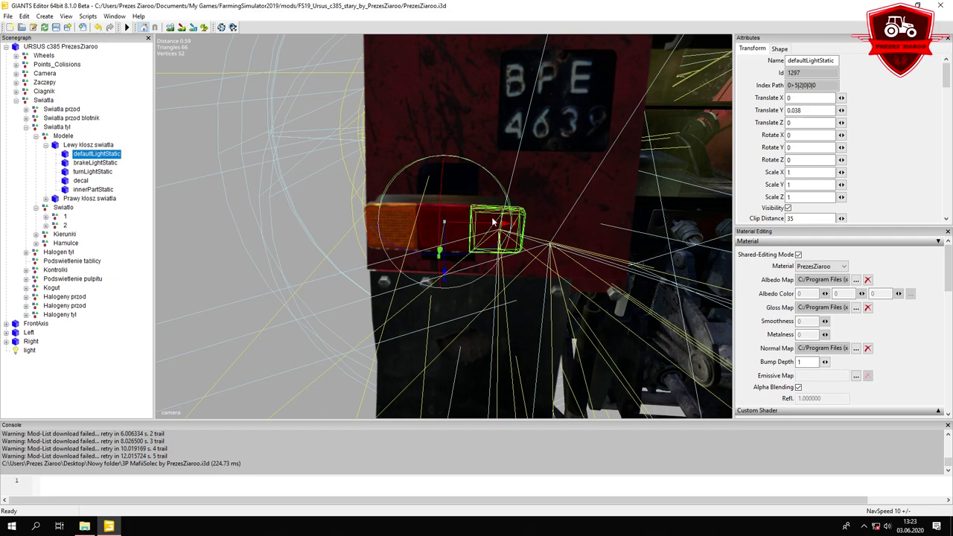
left_click(46, 145)
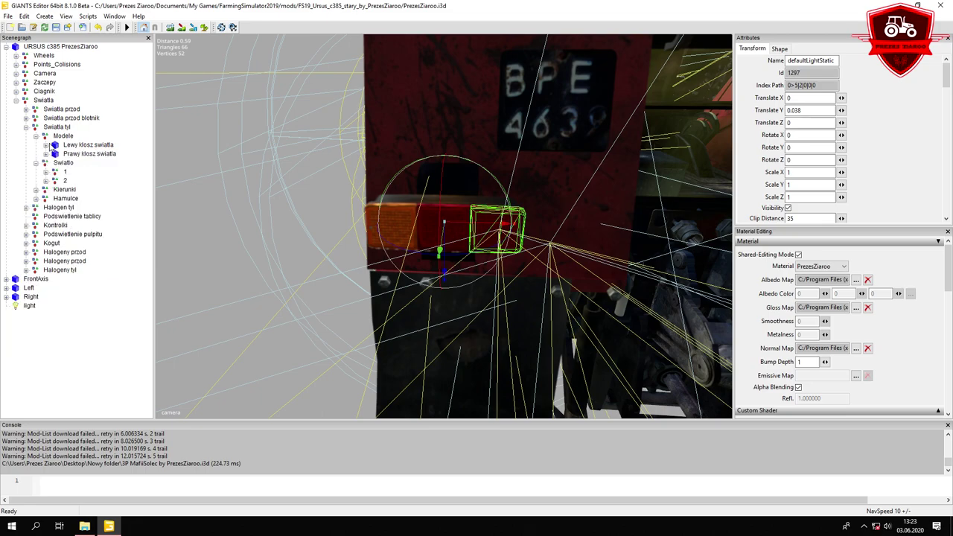
Move light group 1 in the rear Swiatlo onto the left lamp's inner red section, about X 0.716, Y 1.569, Z -1.555
left_click(65, 172)
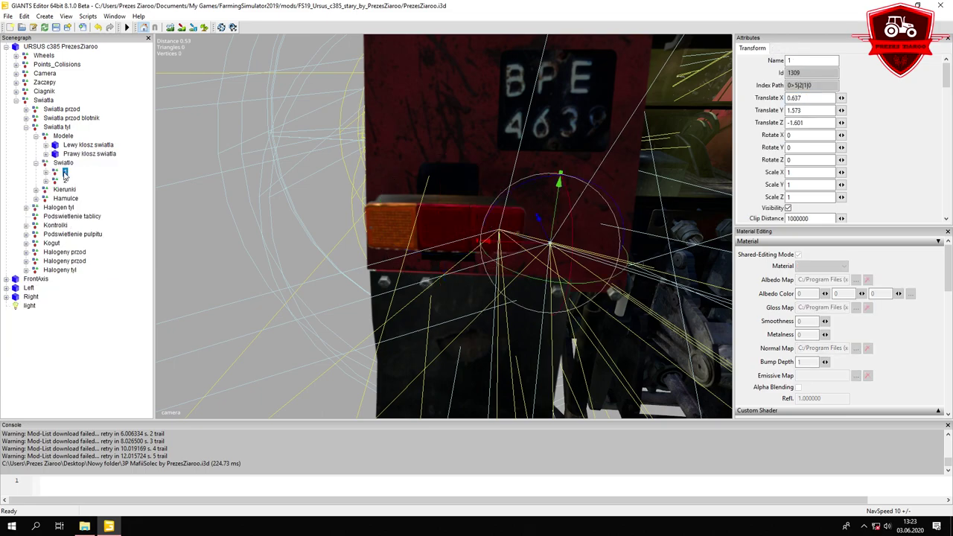
scroll(417, 199, "down", 5)
left_click_drag(417, 199, 429, 208, "alt")
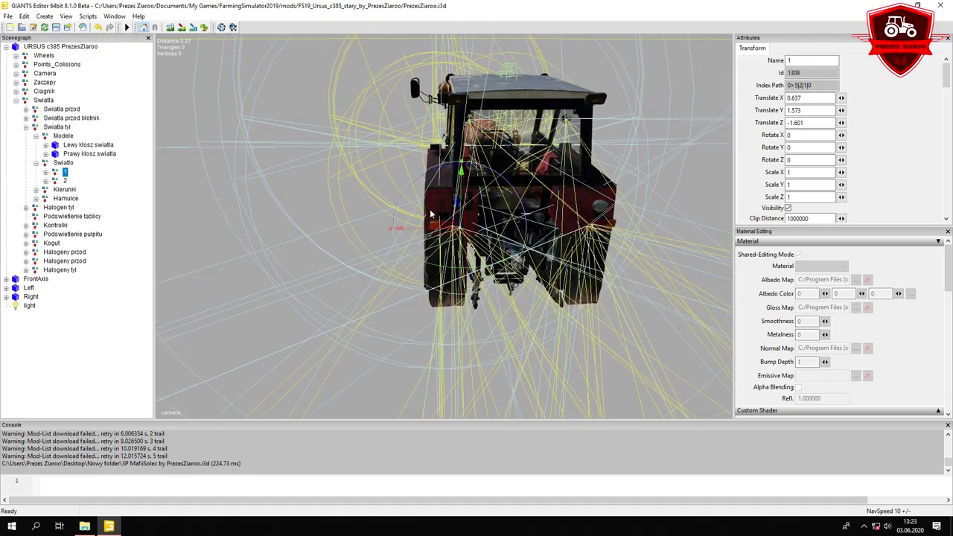
scroll(439, 208, "up", 5)
left_click_drag(523, 237, 462, 235)
middle_click_drag(462, 234, 352, 194)
left_click_drag(351, 189, 234, 180, "alt")
left_click_drag(524, 279, 577, 281)
left_click_drag(513, 259, 672, 241, "alt")
left_click_drag(451, 239, 496, 209, "alt")
middle_click_drag(496, 209, 563, 274)
middle_click_drag(480, 242, 461, 258)
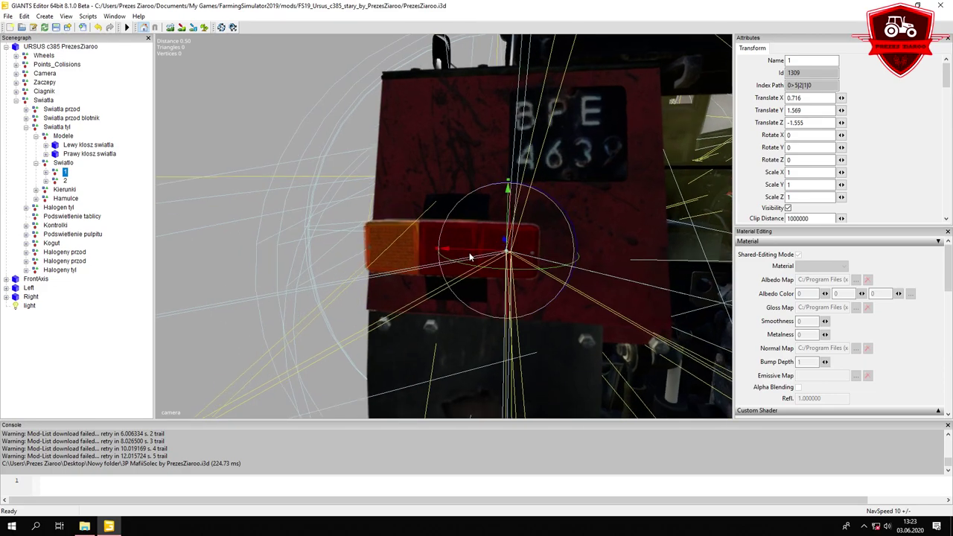
Move light group 2 in the rear Swiatlo onto the right lamp's inner red section, about X -0.712, Y 1.569, Z -1.555
left_click(64, 181)
key("f")
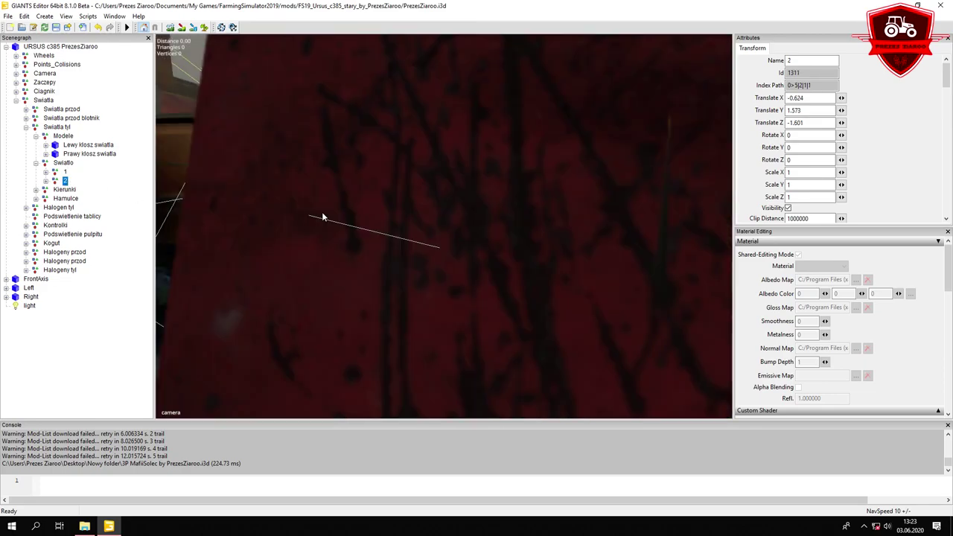
scroll(402, 207, "down", 3)
left_click_drag(420, 204, 332, 210, "alt")
mouse_move(494, 229)
left_mouse_down()
mouse_move(508, 229)
mouse_move(447, 212)
mouse_move(443, 234)
mouse_move(491, 215)
left_mouse_up()
key("f")
scroll(508, 230, "down", 3)
scroll(465, 220, "up", 1)
left_click_drag(409, 228, 462, 226)
Check the contents and position of the Lewy turn signal group in the rear lights' Kierunki
left_click(36, 163)
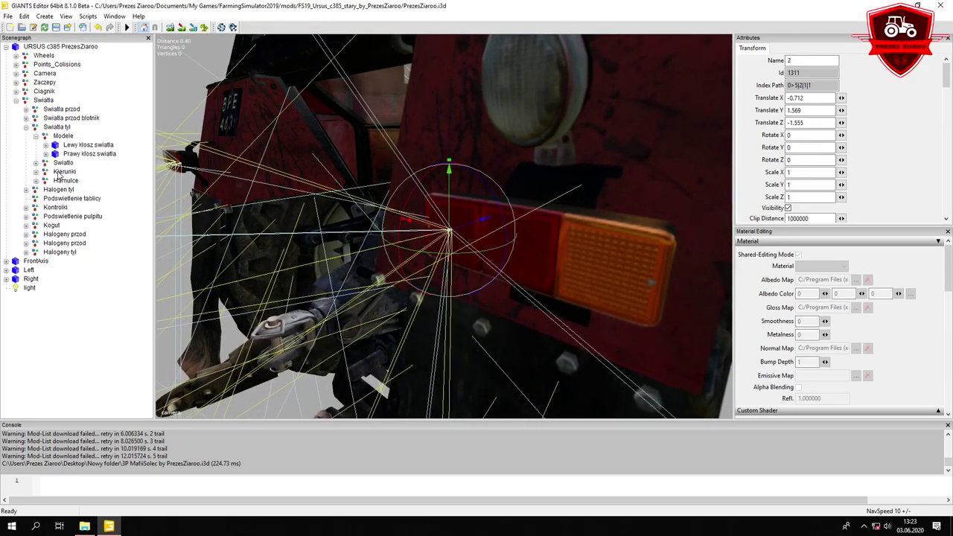
left_click(35, 172)
left_click(68, 183)
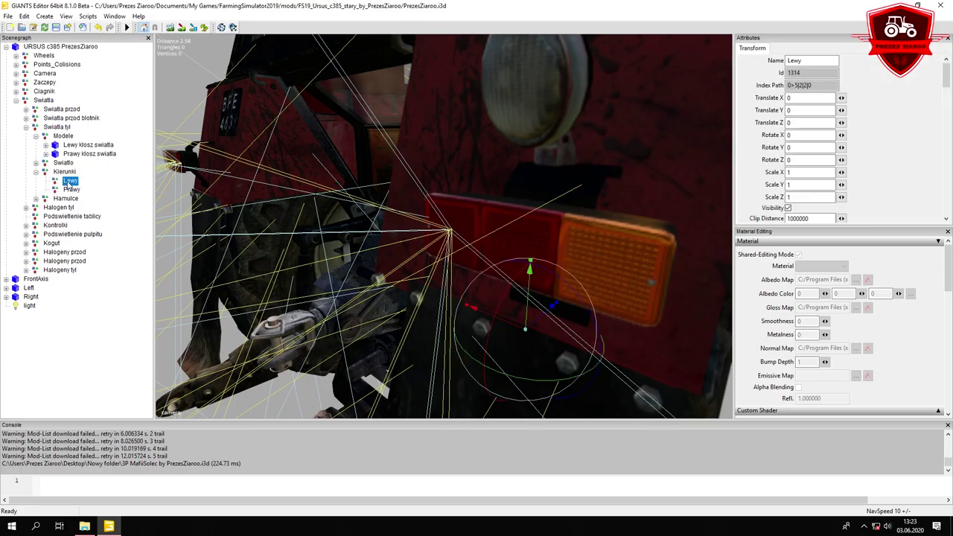
key("f")
scroll(409, 187, "down", 5)
left_click_drag(409, 187, 471, 199, "alt")
middle_click_drag(471, 199, 313, 203)
left_click(63, 172)
left_click(36, 172)
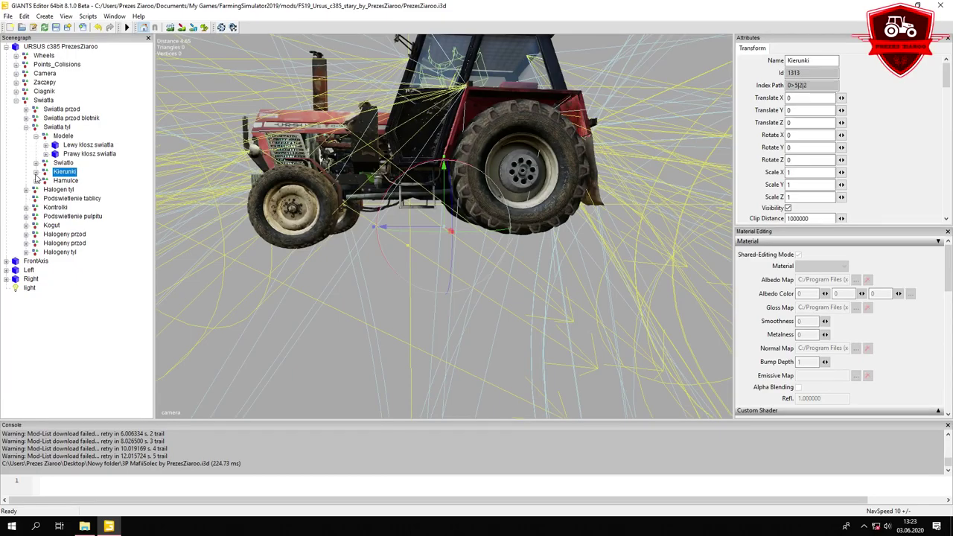
Inspect the position of the Lewy turn signal group in the Kierunki of Swiatla przod blotnik
left_click(57, 126)
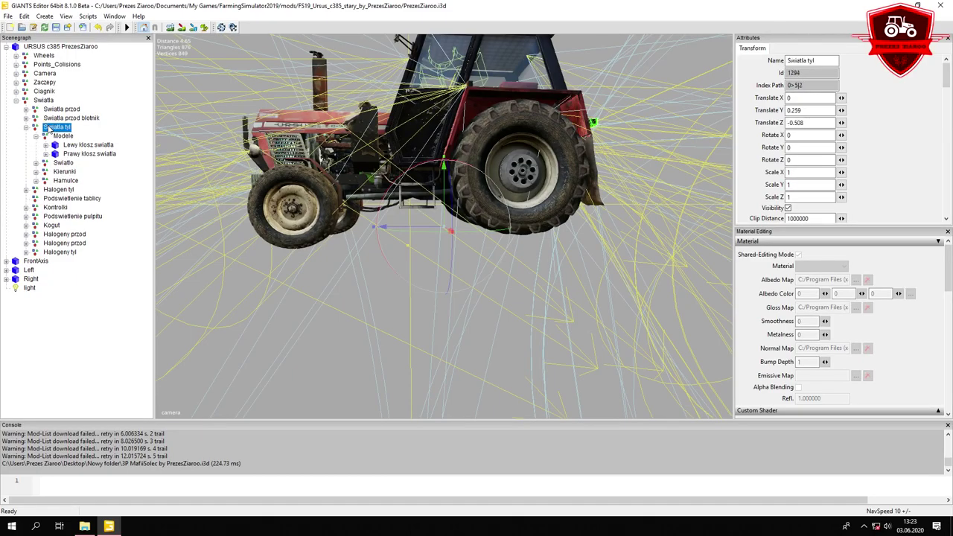
left_click(26, 128)
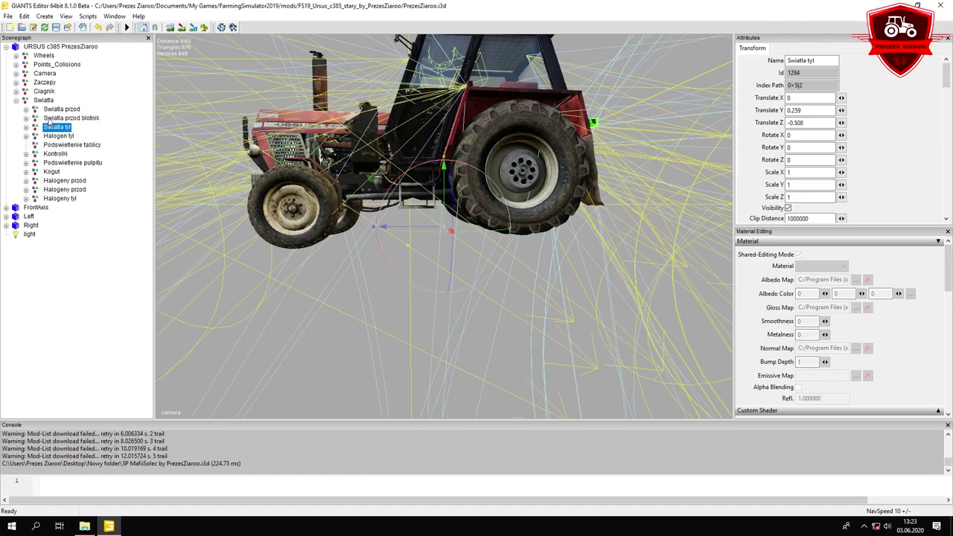
left_click(49, 119)
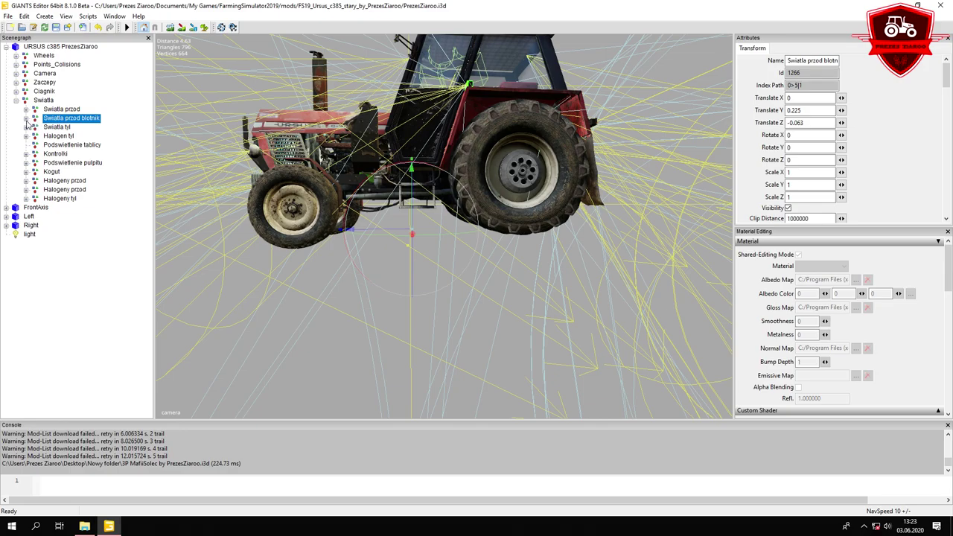
left_click(26, 118)
left_click(59, 172)
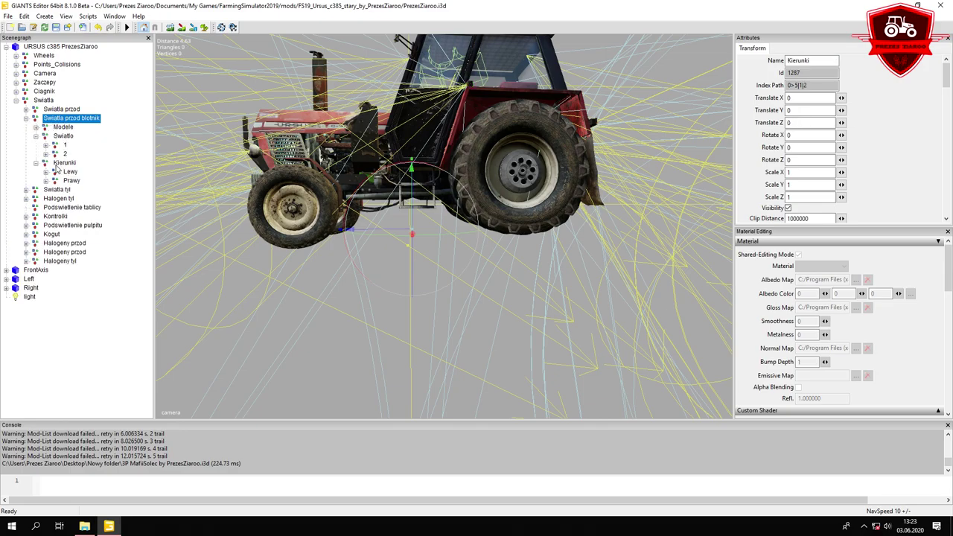
left_click_drag(480, 129, 484, 175, "alt")
middle_click_drag(439, 168, 427, 224, "alt")
scroll(428, 224, "up", 6)
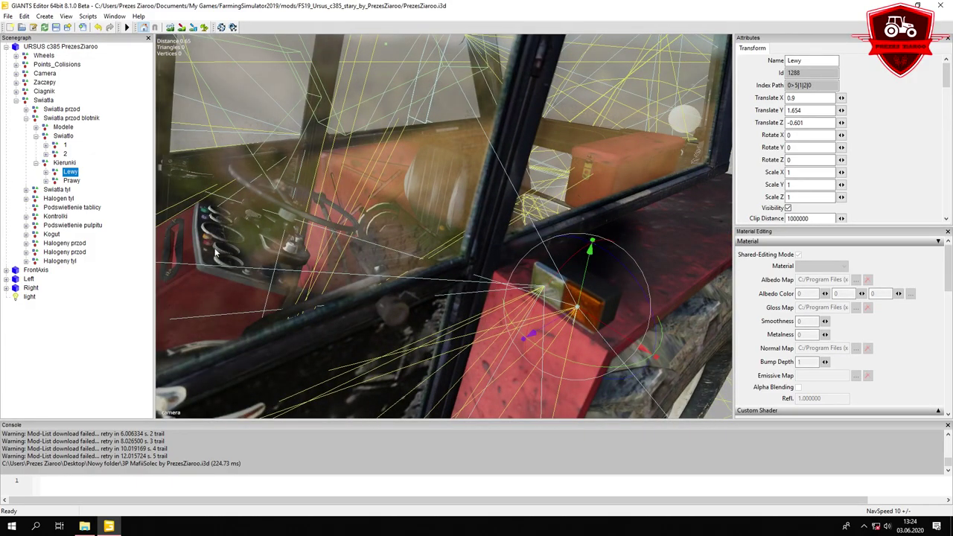
Move the Lewy group's turnLightLeftBack onto the left rear lamp's orange section, about X 0.006, Y -0.77, Z 1.352
left_click(45, 172)
left_click(74, 181)
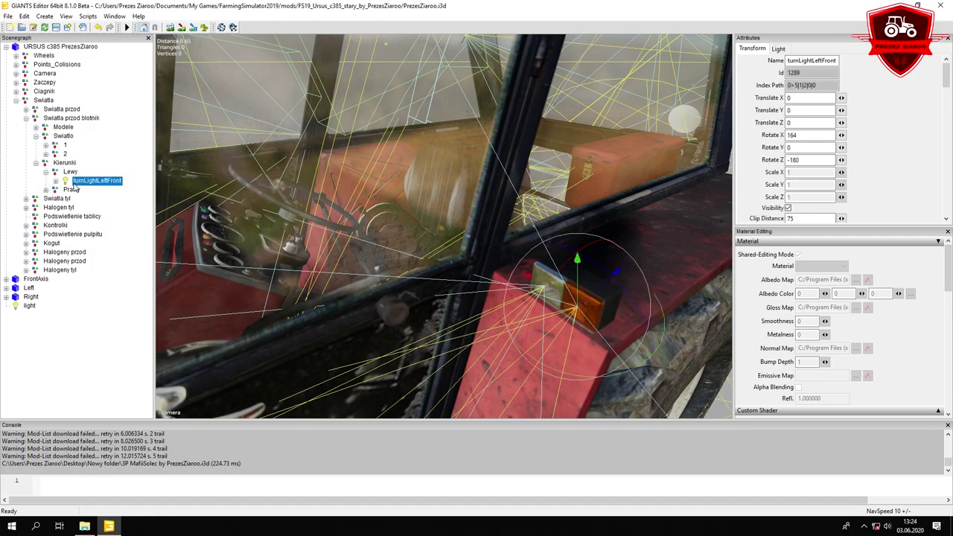
left_click(55, 180)
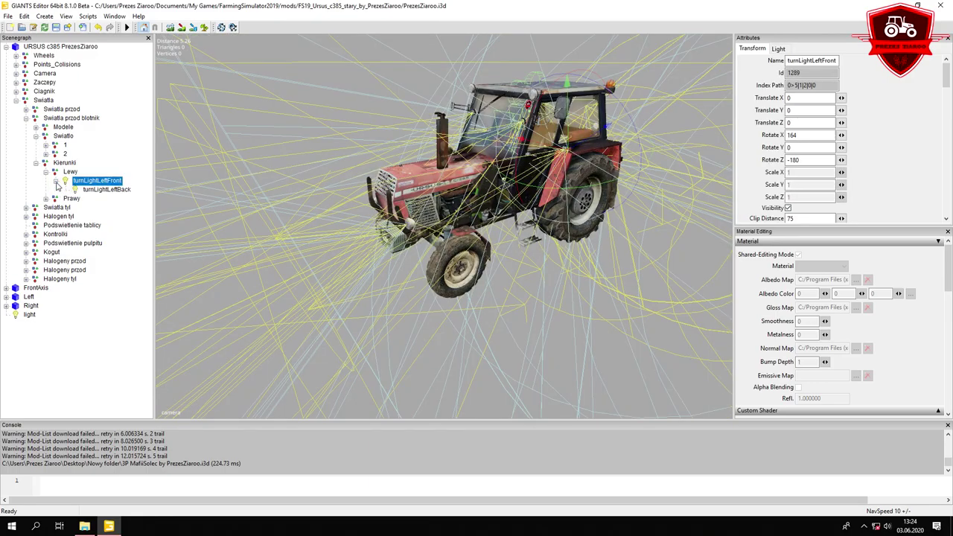
left_click(88, 190)
left_click_drag(566, 160, 451, 171, "alt")
scroll(432, 229, "up", 3)
scroll(437, 195, "up", 3)
mouse_move(462, 137)
left_mouse_down()
mouse_move(481, 93)
mouse_move(460, 121)
left_mouse_up()
left_click_drag(352, 219, 272, 174)
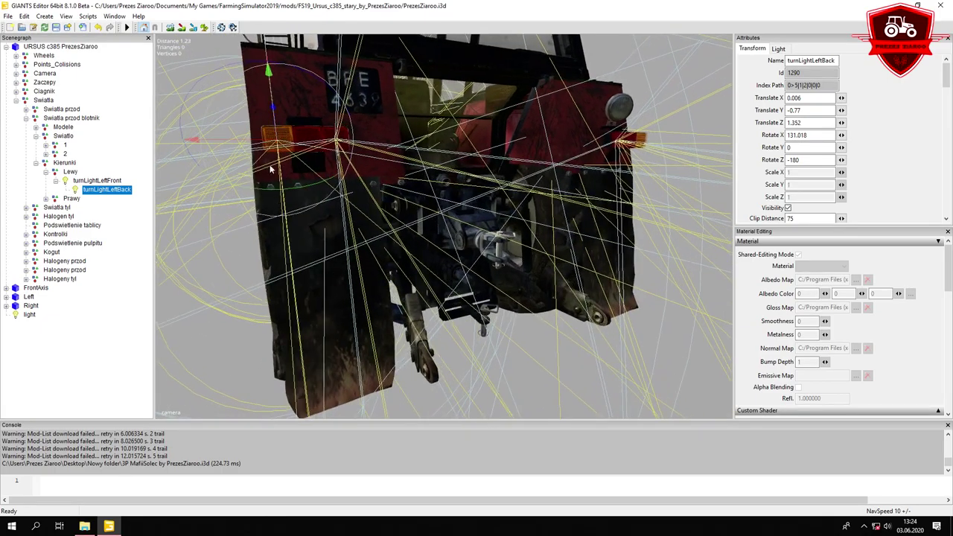
left_click_drag(244, 139, 239, 142)
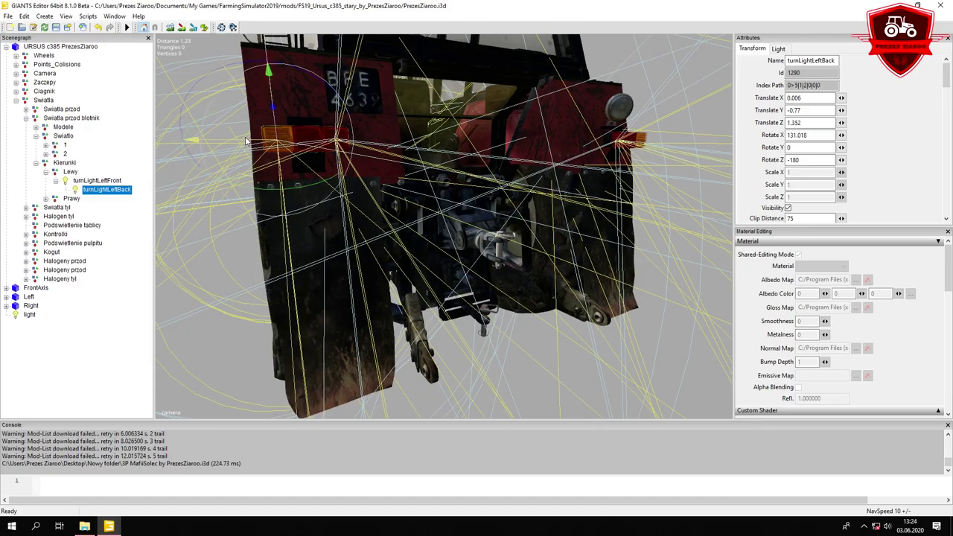
Move the Prawy group's turnLightLeftBack onto the right rear lamp's orange section, about X -0.012, Y -0.777, Z 1.367
left_click(46, 200)
double_click(70, 198)
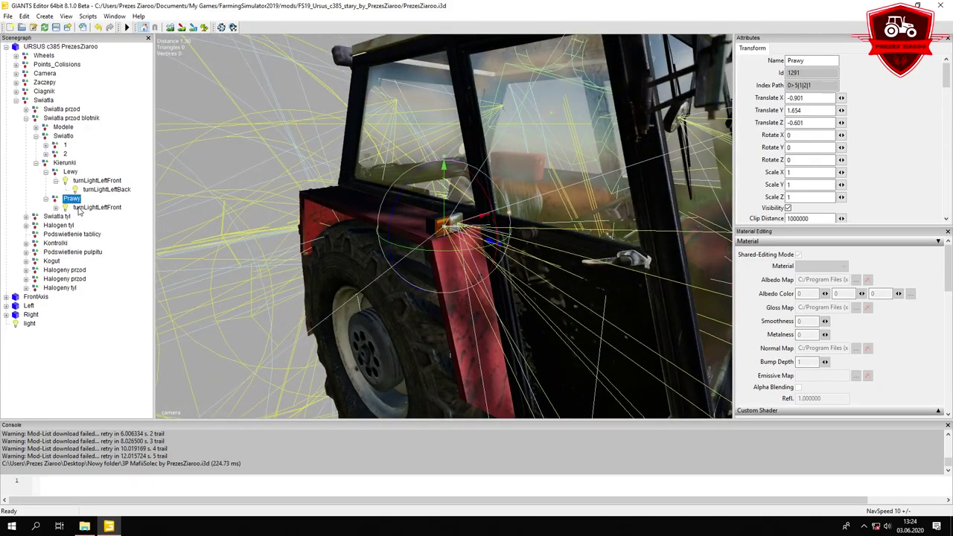
left_click(79, 209)
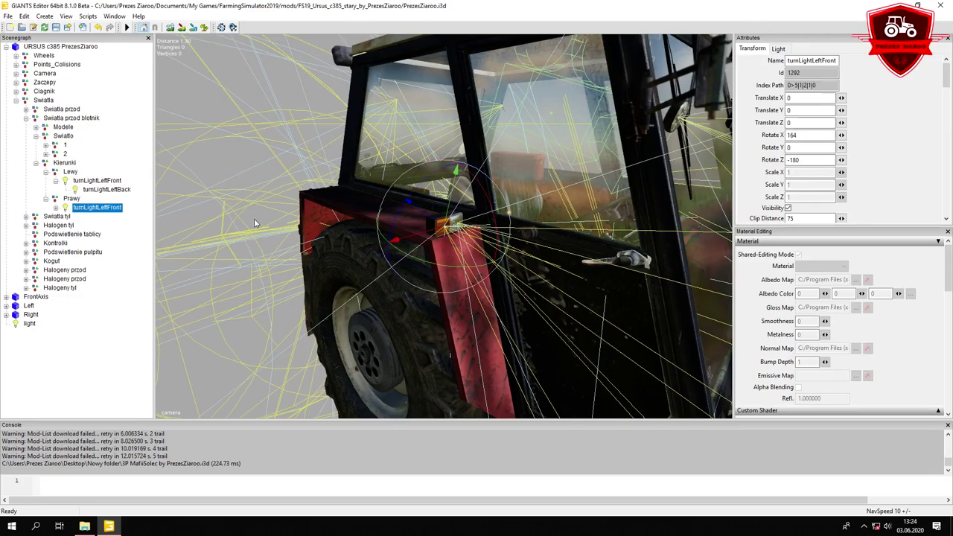
left_click(55, 208)
left_click(104, 216)
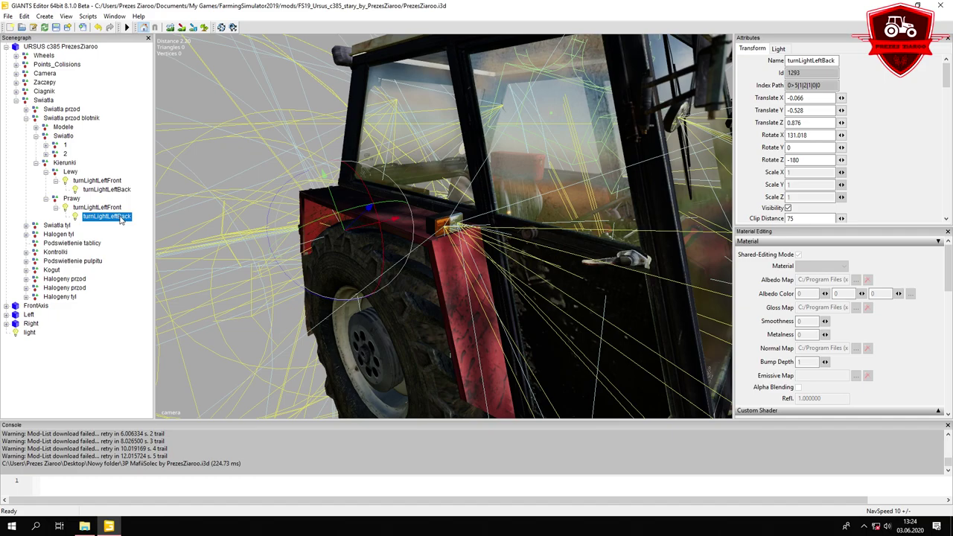
middle_click_drag(427, 177, 401, 177)
left_click_drag(459, 161, 272, 227)
left_click_drag(272, 227, 318, 213, "alt")
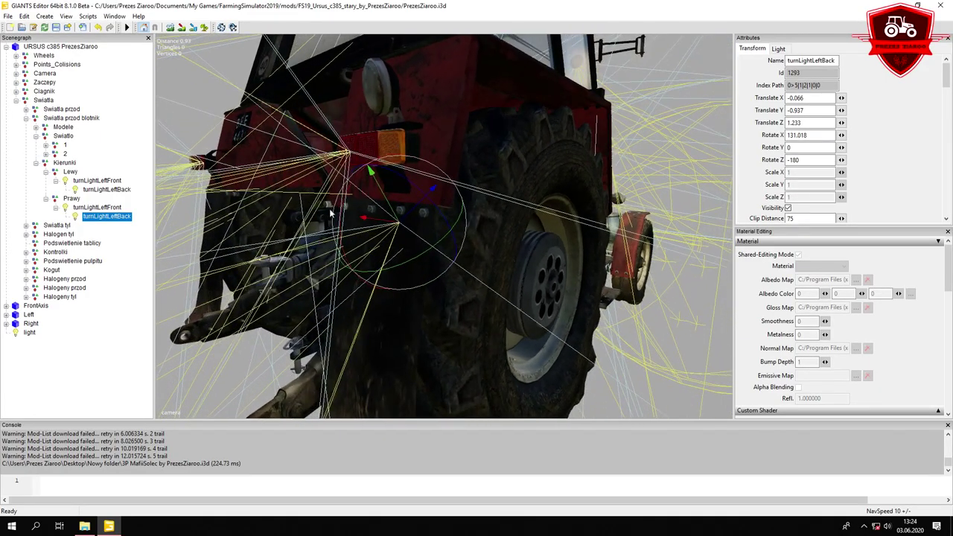
left_click_drag(371, 172, 380, 145)
mouse_move(344, 195)
left_mouse_down()
mouse_move(369, 184)
mouse_move(358, 192)
left_mouse_up()
left_click_drag(289, 155, 376, 197)
left_click_drag(466, 208, 491, 209)
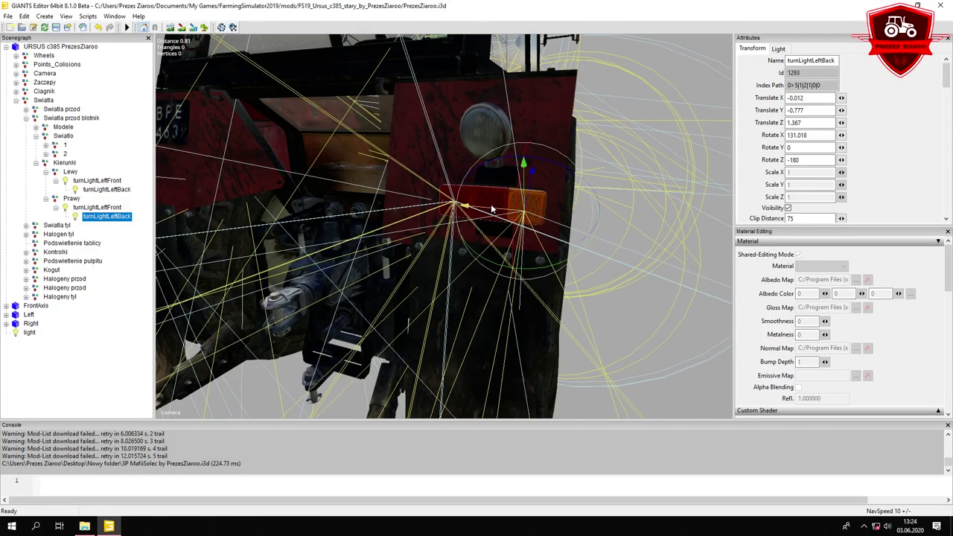
Fine-tune the right turnLightLeftBack on the orange section to about X -0.015, Y -0.769, Z 1.363
middle_click_drag(478, 204, 400, 206)
mouse_move(382, 164)
left_mouse_down()
mouse_move(400, 149)
mouse_move(379, 156)
left_mouse_up()
left_click_drag(335, 109, 335, 111)
left_click_drag(347, 147, 389, 152, "alt")
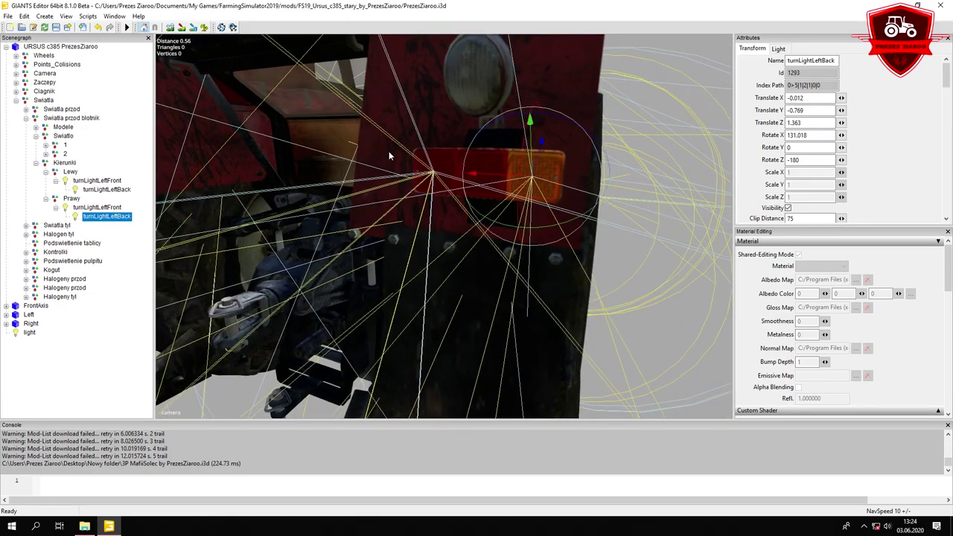
left_click_drag(493, 177, 492, 177)
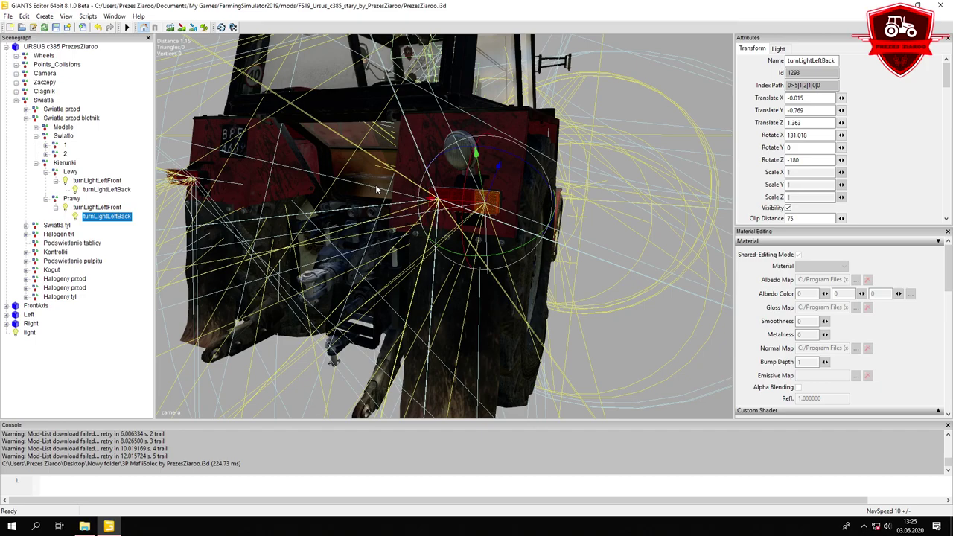
scroll(401, 188, "up", 3)
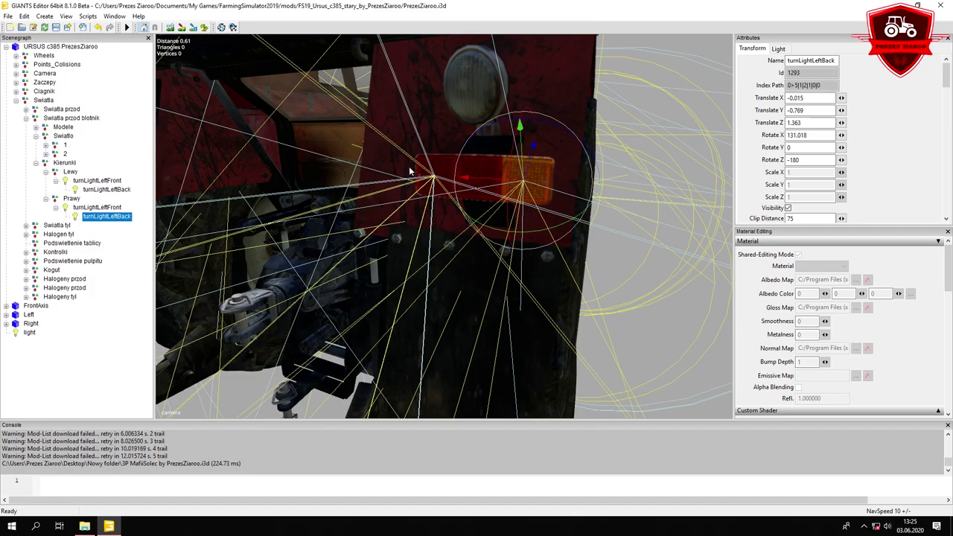
scroll(406, 179, "down", 6)
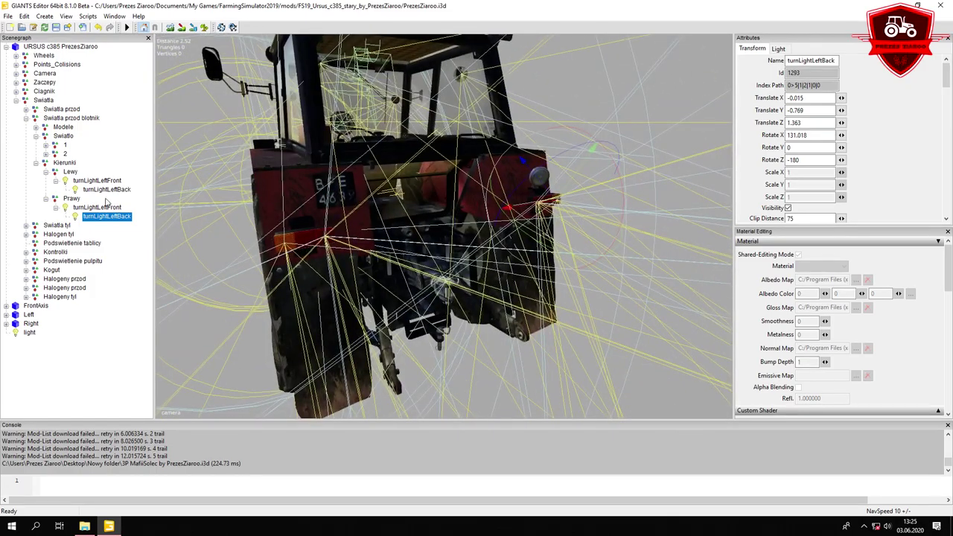
Look through the Modele, Swiatlo, Kierunki and Hamulce groups of Swiatla tyl
left_click(35, 162)
left_click(35, 135)
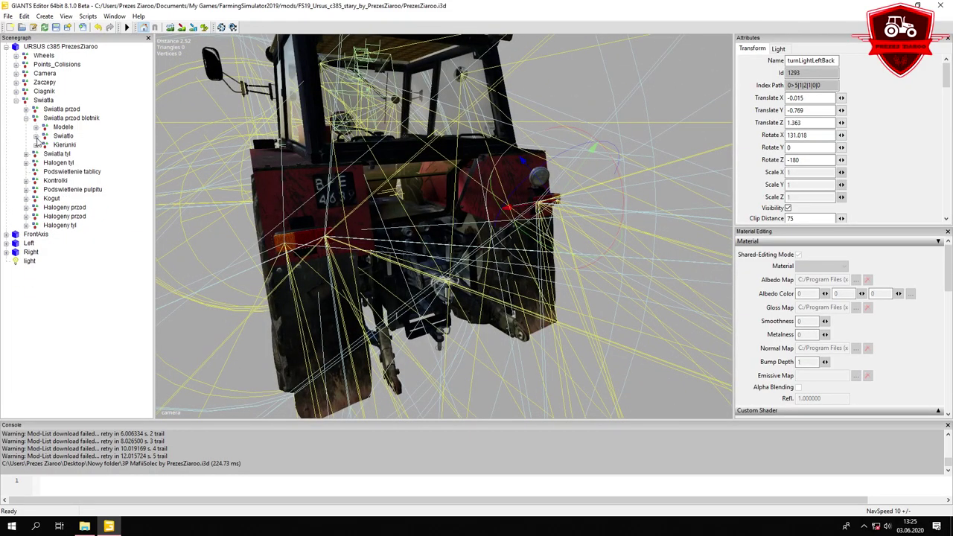
left_click(62, 119)
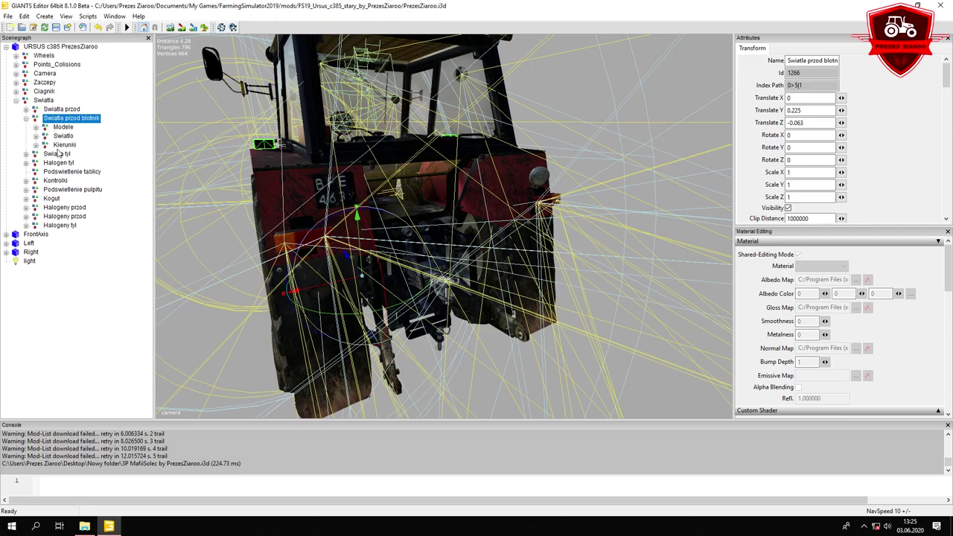
left_click(57, 153)
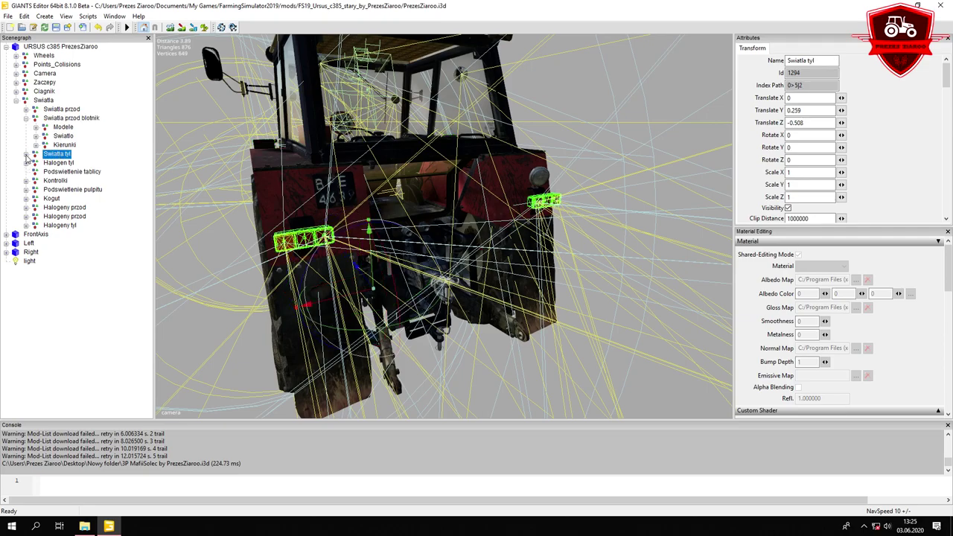
left_click(26, 155)
left_click(64, 163)
left_click(36, 164)
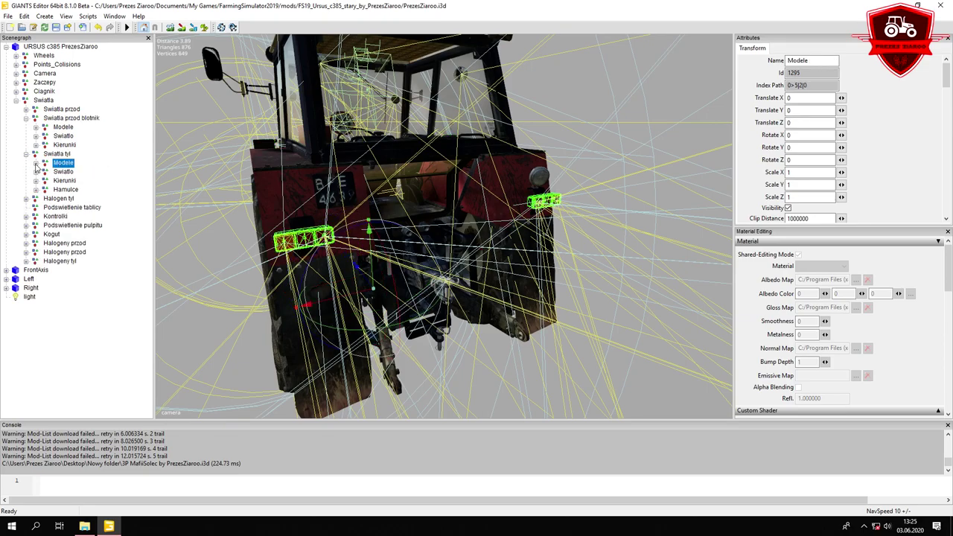
left_click(64, 172)
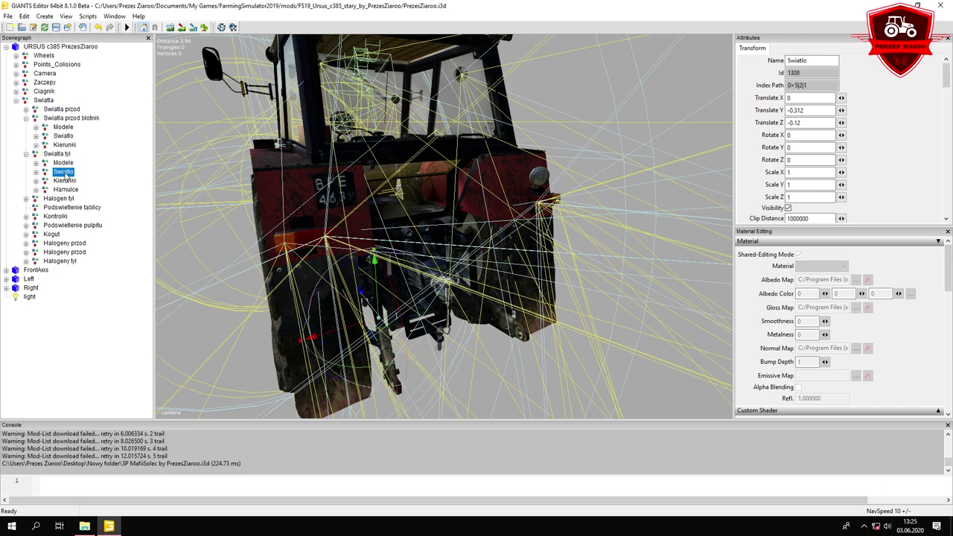
left_click(63, 181)
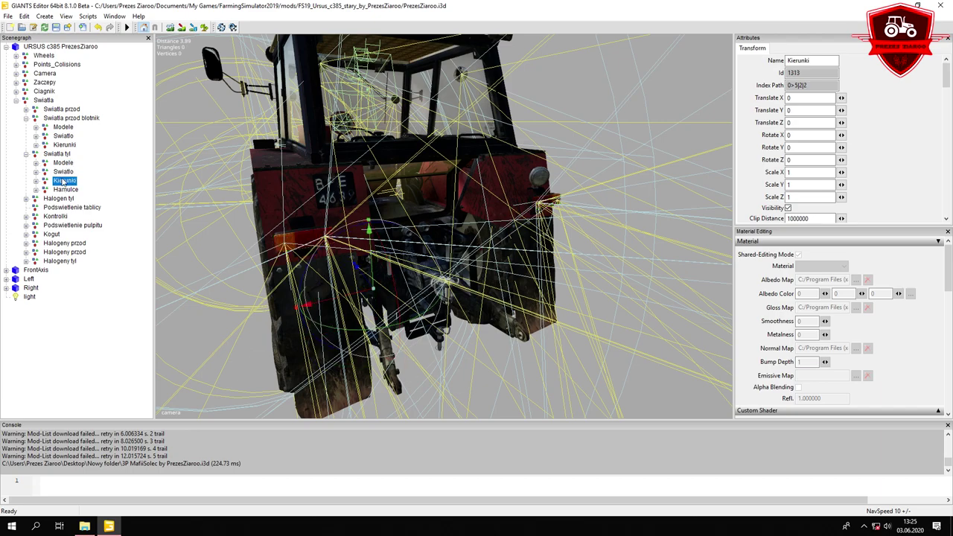
left_click(63, 191)
left_click(35, 190)
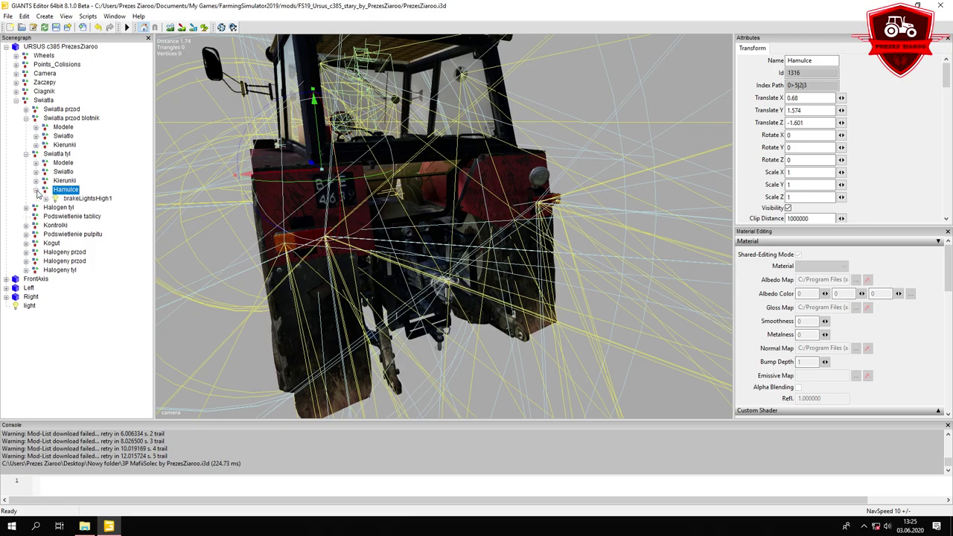
Move brakeLightsHigh1 in the rear Hamulce group onto the left lamp's middle red brakeLightStatic section
left_click(66, 200)
left_click(46, 200)
left_click(68, 208)
left_click(70, 200)
left_click_drag(307, 206, 330, 198, "alt")
scroll(298, 202, "up", 5)
middle_click_drag(330, 198, 376, 223)
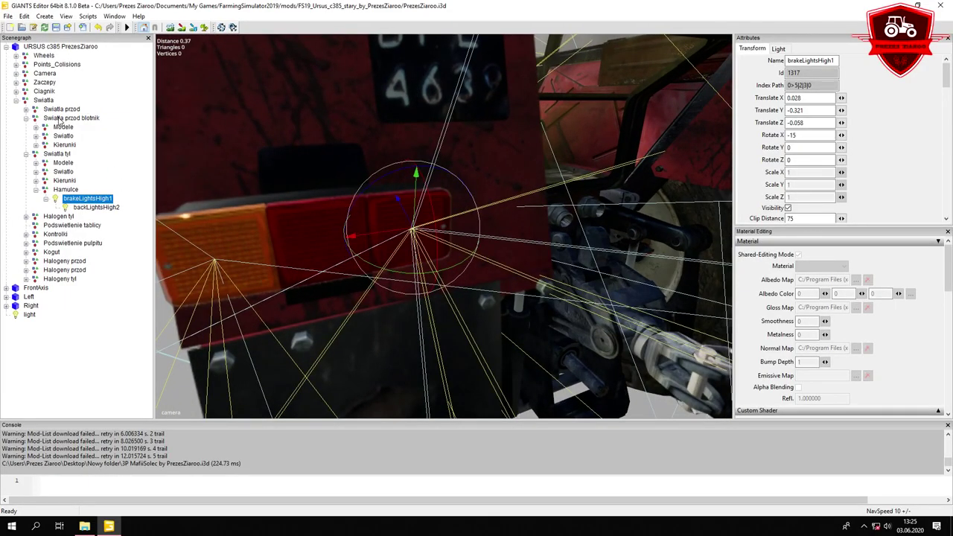
left_click(35, 162)
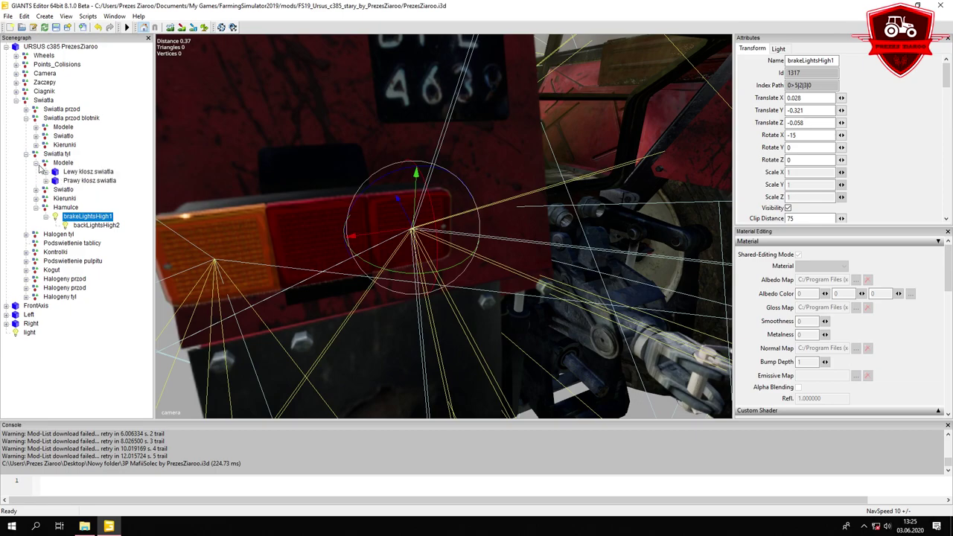
left_click(78, 171)
left_click(46, 172)
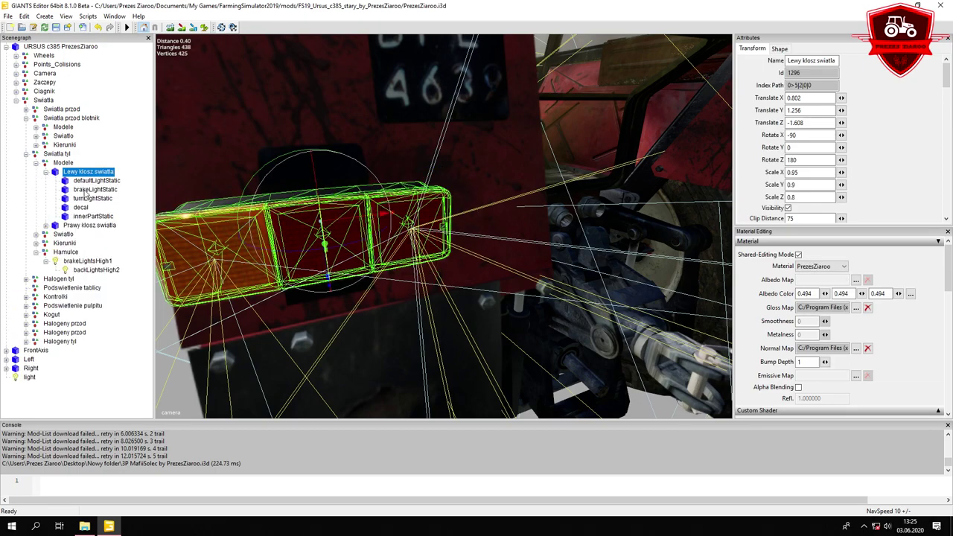
left_click(89, 189)
left_click(86, 260)
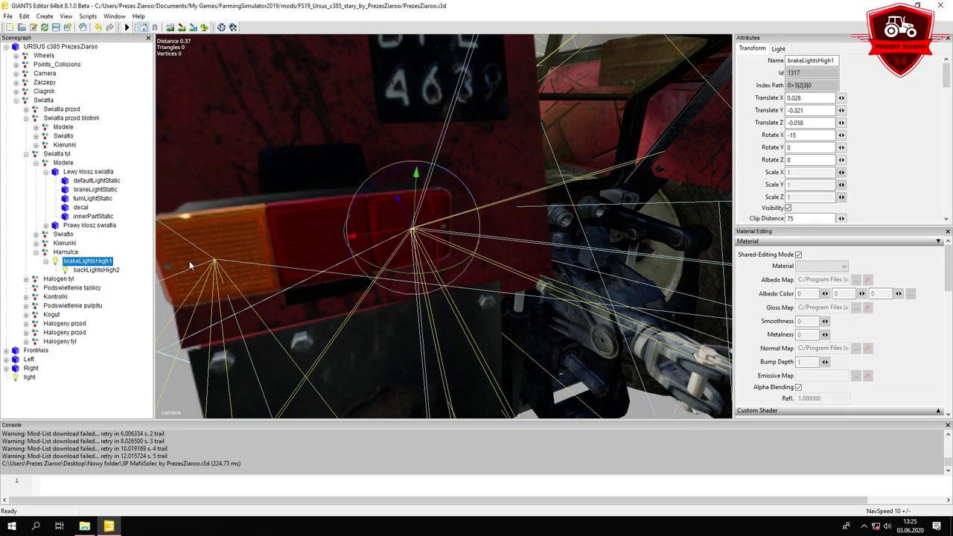
left_click_drag(382, 237, 283, 243)
Move backLightsHigh2 onto the right rear lamp's middle red section, about X -1.603
left_click(86, 270)
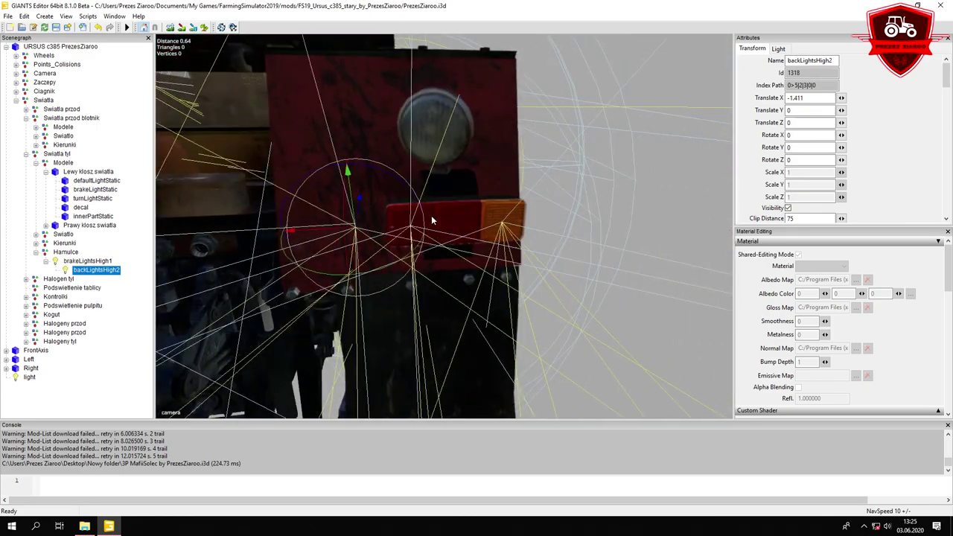
left_click_drag(353, 255, 464, 251)
scroll(467, 219, "down", 5)
left_click_drag(335, 237, 432, 214, "alt")
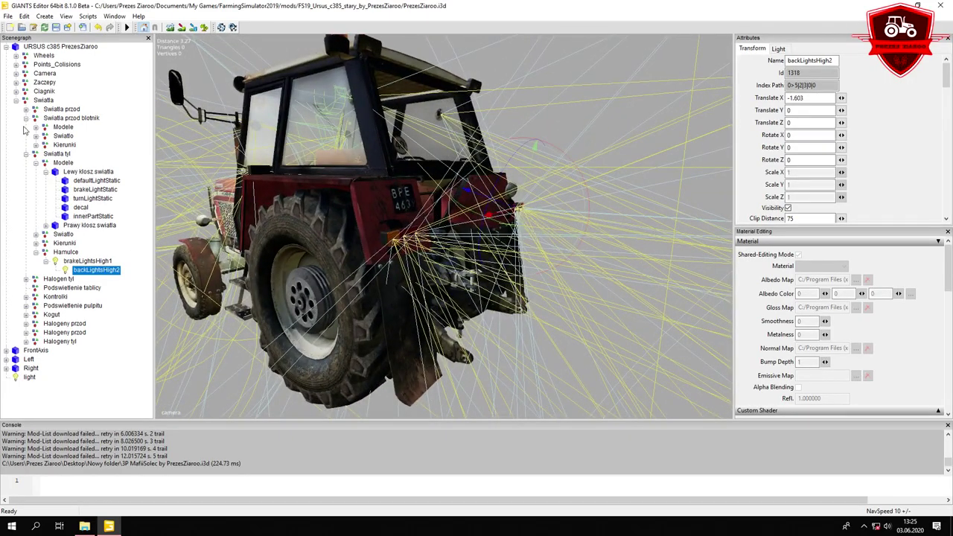
Check the remaining light groups and inspect the Czerwona swiatlo indicator's position in Kontrolki
left_click(26, 153)
left_click(25, 117)
left_click(51, 109)
left_click(54, 119)
left_click(57, 126)
left_click(58, 135)
left_click(54, 154)
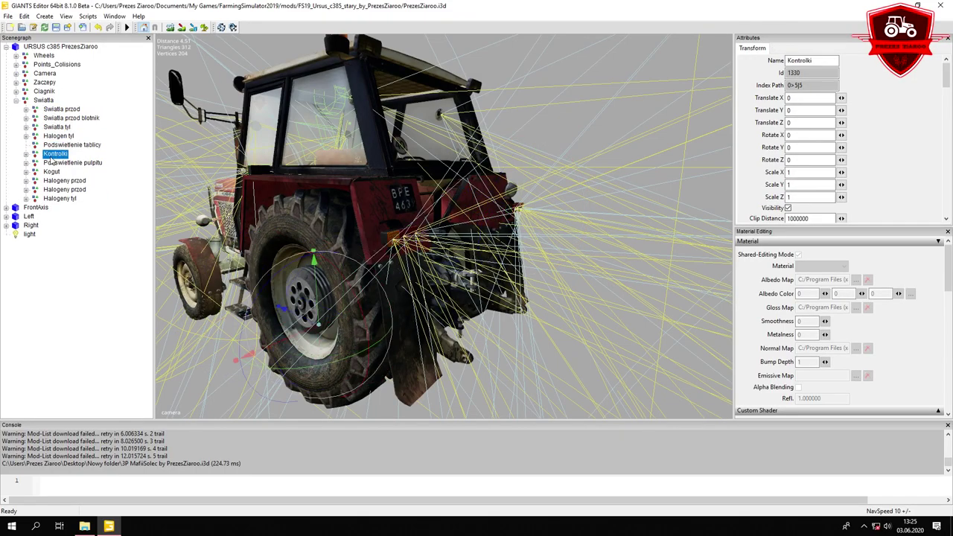
left_click(26, 155)
double_click(92, 163)
scroll(471, 179, "down", 3)
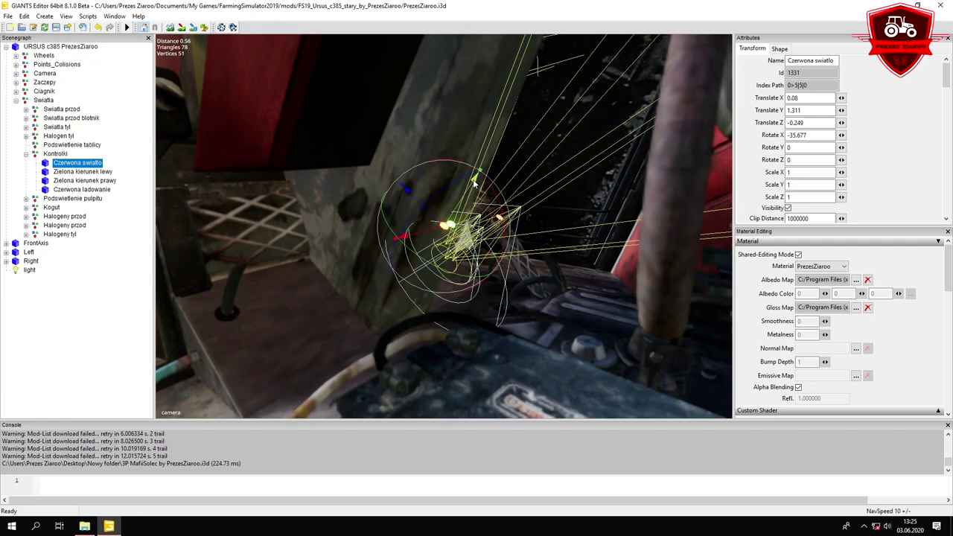
left_click_drag(471, 179, 441, 198, "alt")
Raise the whole Kontrolki group towards the cab's dashboard, to about Y 0.509
left_click(54, 154)
key("f")
middle_click_drag(385, 158, 441, 211)
left_click_drag(441, 212, 442, 252, "alt")
left_click_drag(419, 290, 406, 224)
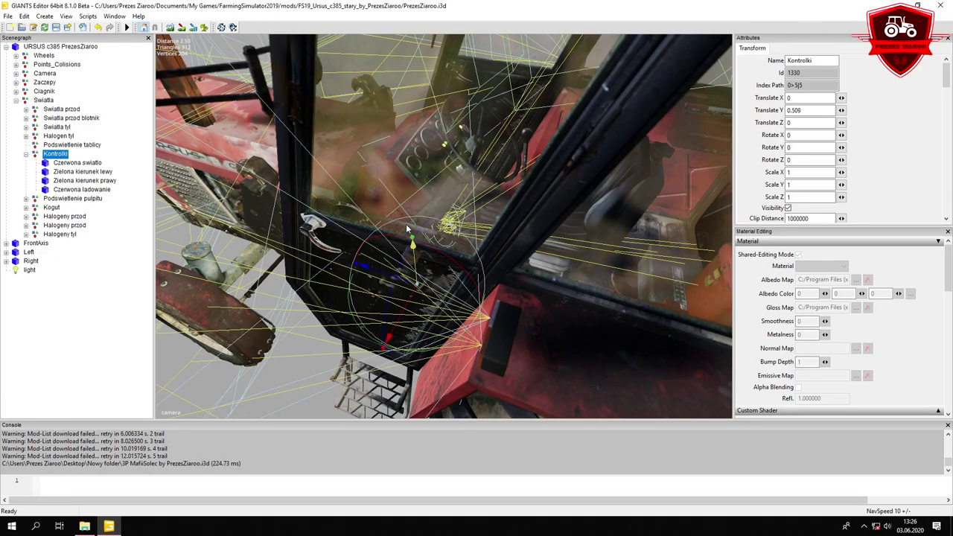
Move the Czerwona swiatlo indicator onto the dashboard lamp beside the orange one, at about X 0.123, Y 1.312, Z -0.128
left_click(82, 163)
key("f")
left_click_drag(253, 160, 335, 154, "alt")
left_click_drag(404, 181, 339, 108)
left_click_drag(371, 165, 305, 223, "alt")
key("f")
scroll(397, 181, "down", 5)
left_click_drag(397, 181, 668, 215, "alt")
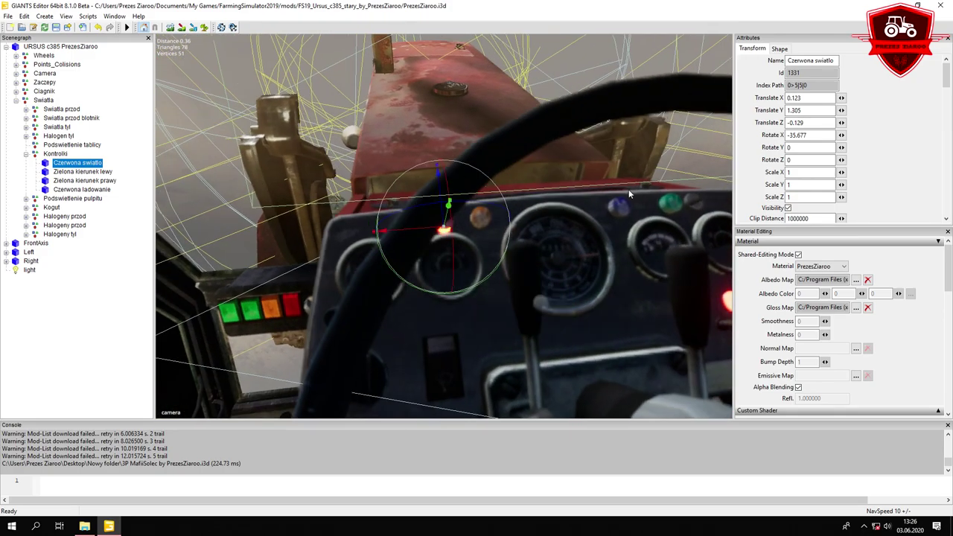
middle_click_drag(549, 274, 438, 220)
left_click_drag(438, 220, 461, 207)
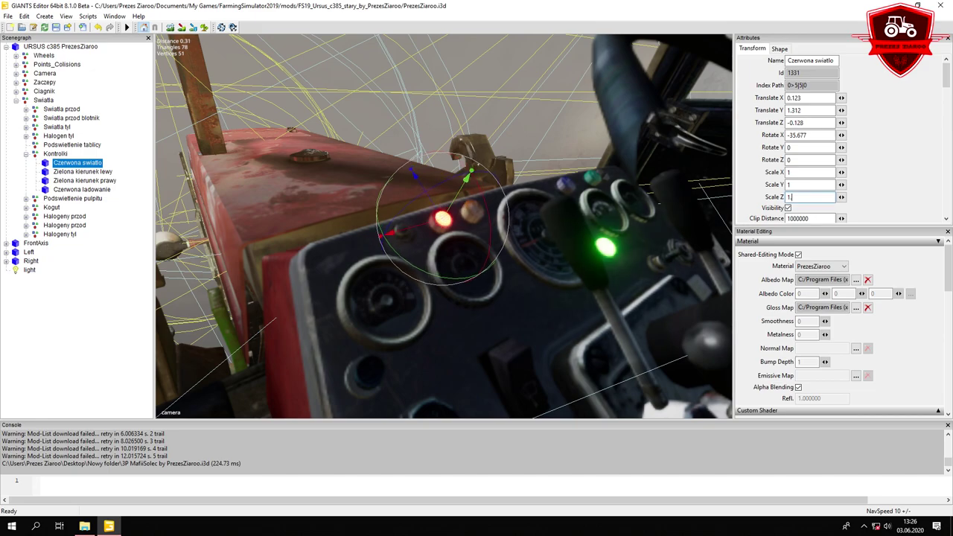
Scale Czerwona swiatlo to 1.5 on all three axes and nudge it to about Y 1.314, Z -0.126
type(".1")
key("BackSpace")
key("BackSpace")
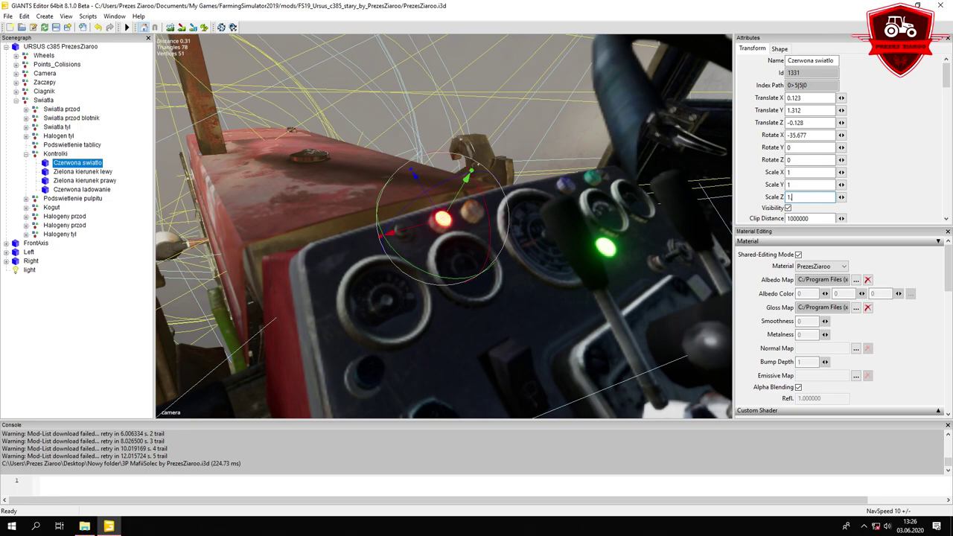
type(".5")
left_click(811, 184)
type(".5")
double_click(802, 173)
type("1.5")
left_click_drag(416, 178, 414, 175)
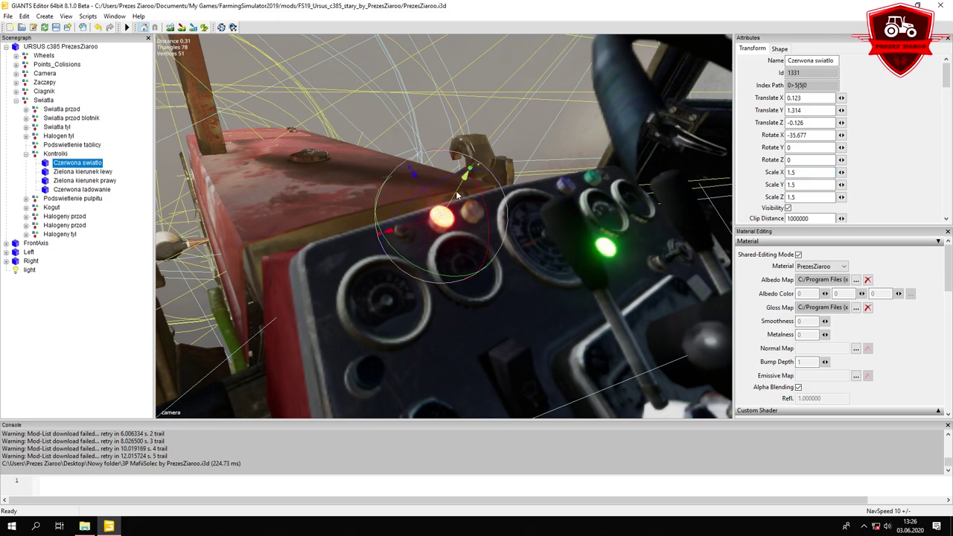
Tilt Czerwona swiatlo to about Rotate X -38.708 and set its Scale Y to 2, keeping Scale X and Z at 1.5
left_click_drag(453, 196, 405, 217)
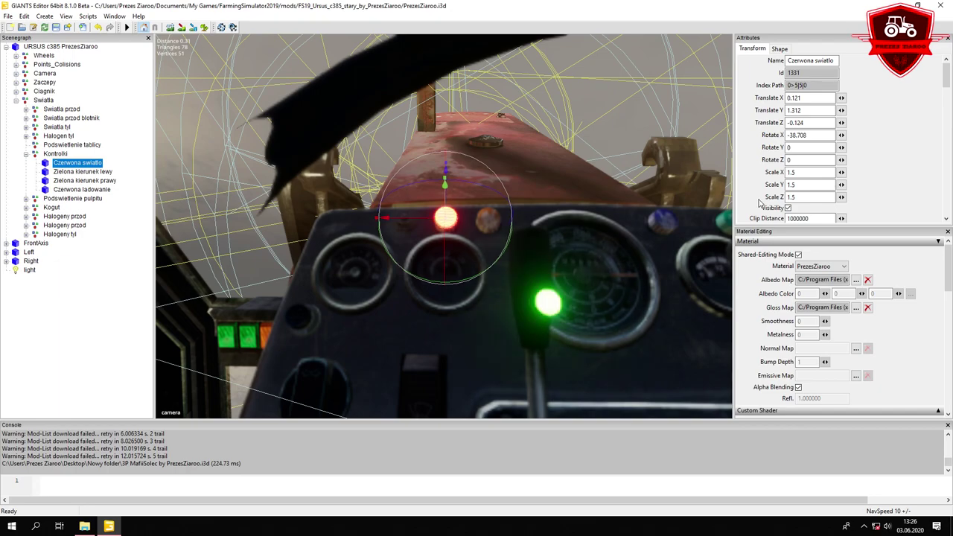
left_click(799, 184)
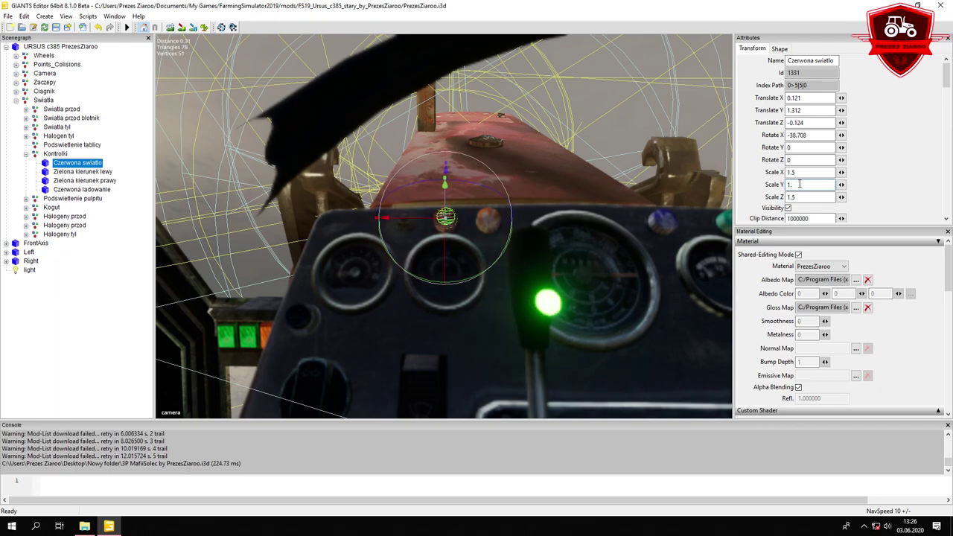
type("2")
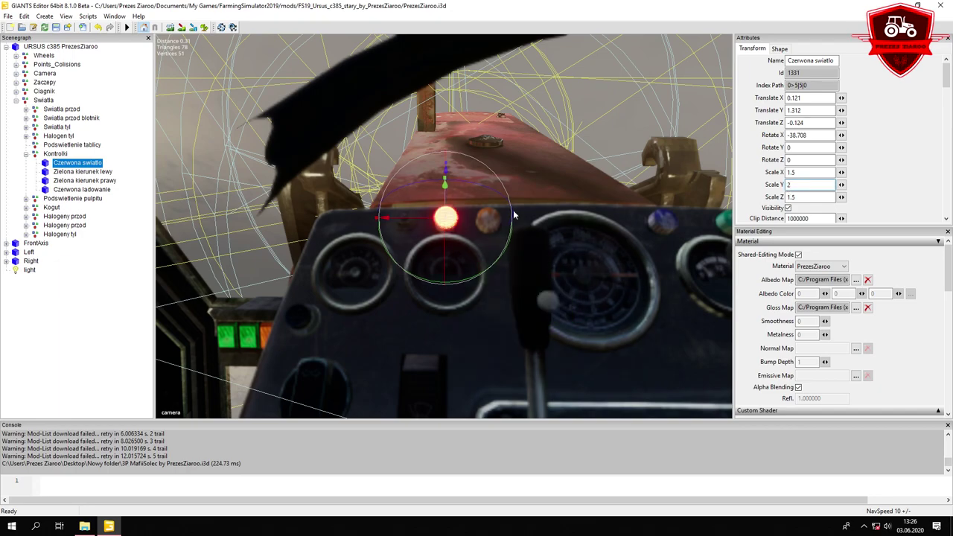
left_click(803, 198)
key("BackSpace")
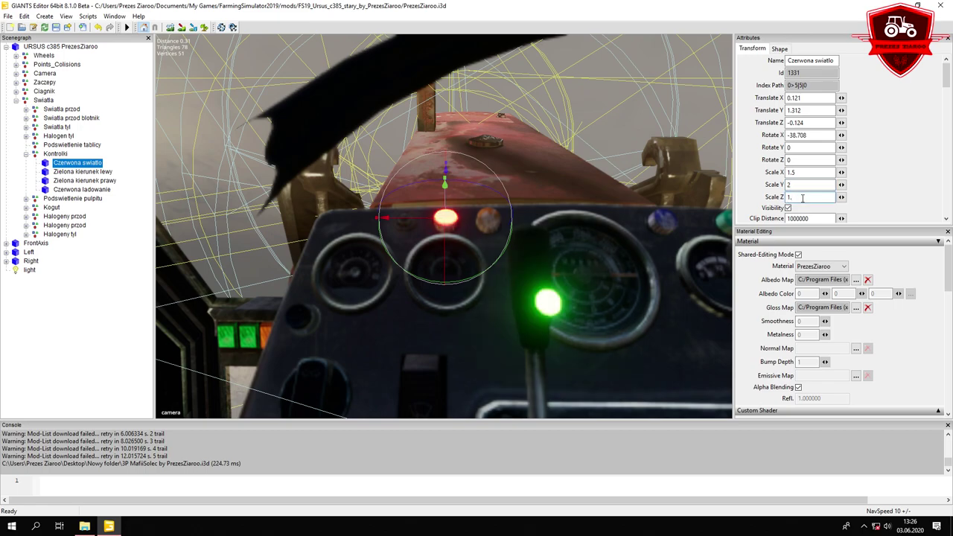
type(".5")
key("BackSpace")
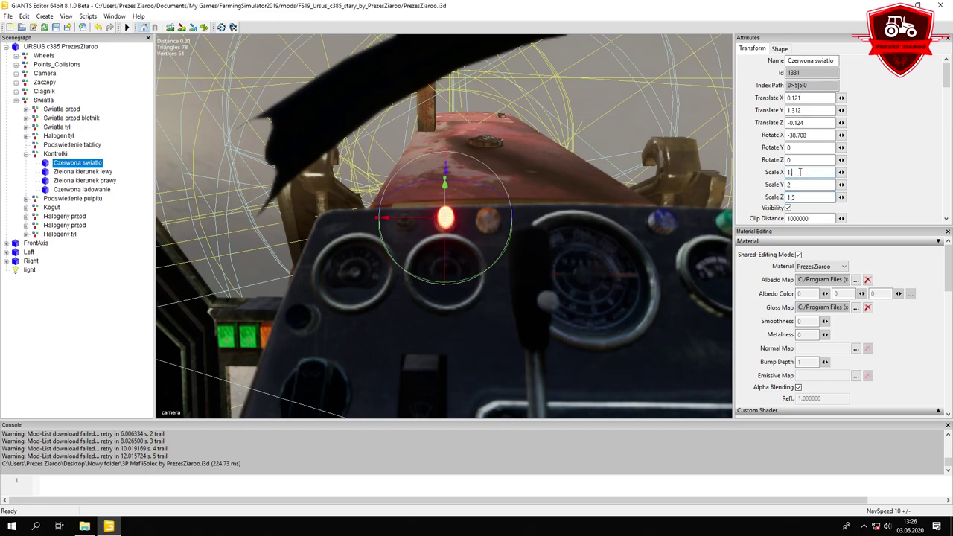
type("5")
Sink Czerwona swiatlo into its lamp at about Y 1.31, Z -0.123, and set Scale X and Scale Z to 1.6
left_click_drag(407, 230, 455, 188, "alt")
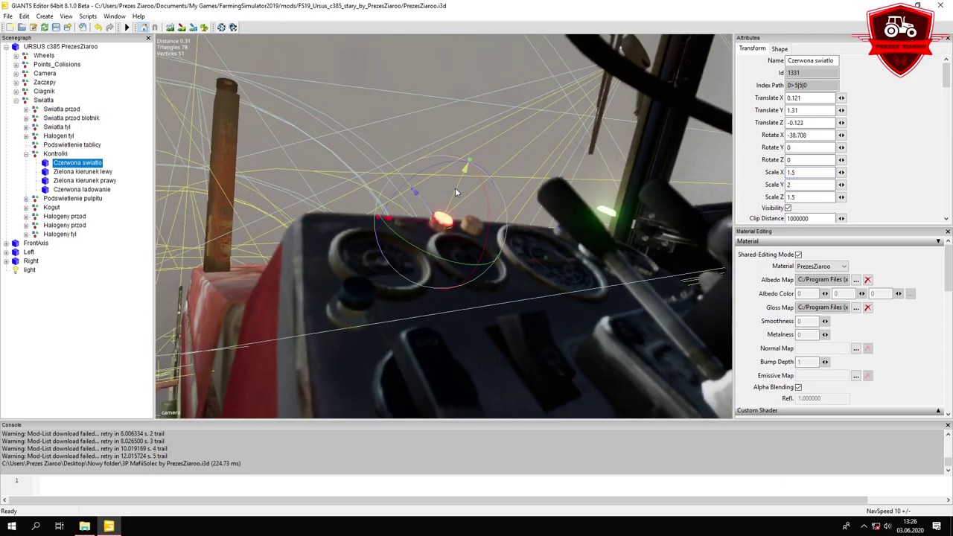
middle_click_drag(456, 192, 406, 216)
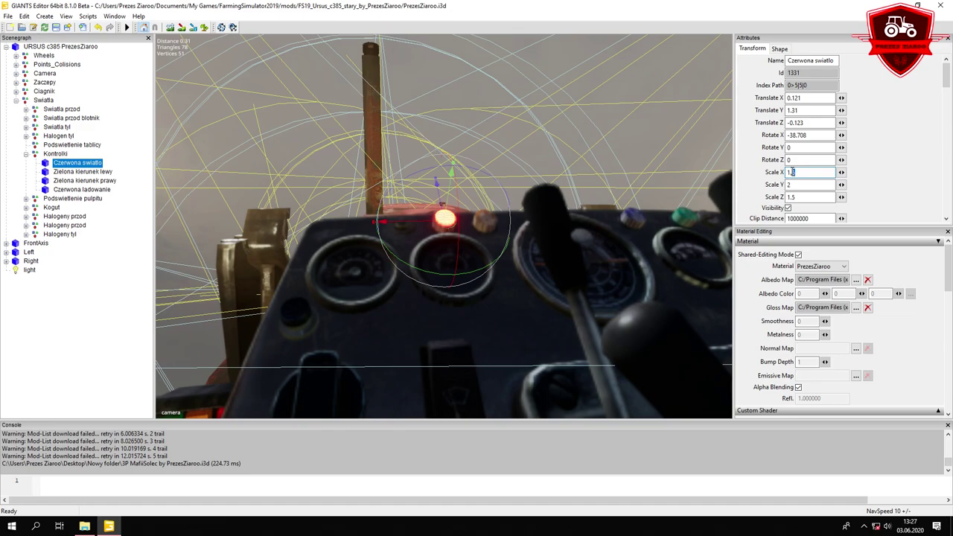
type("6")
left_click(796, 196)
key("BackSpace")
type("6")
middle_click_drag(424, 212, 379, 218)
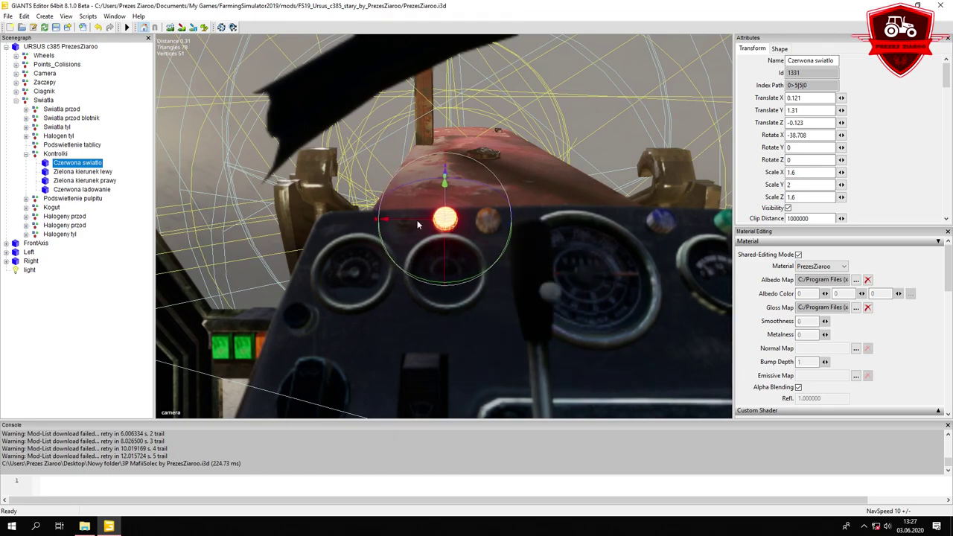
Move Zielona kierunek lewy to the green dashboard lamp, at about X -0.135, Y 1.332, Z -0.123
left_click(67, 172)
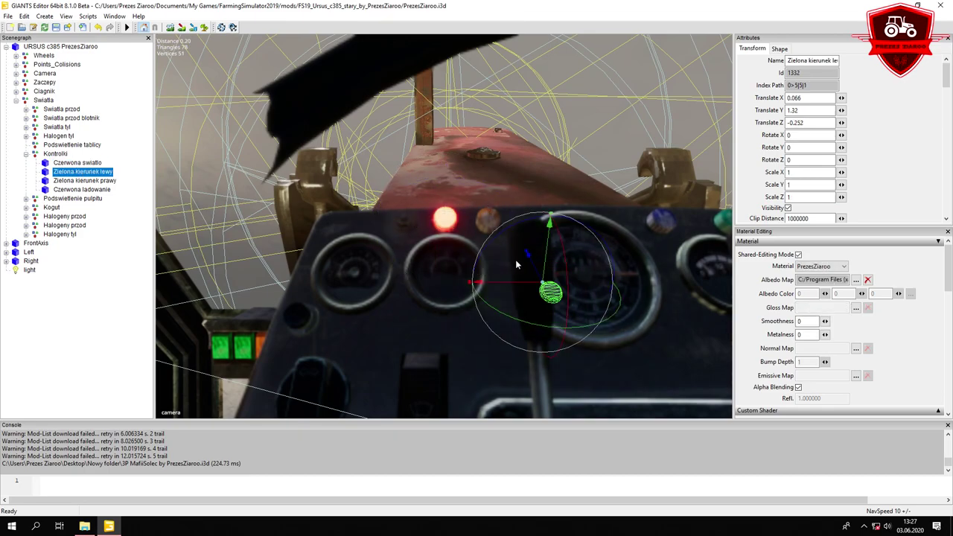
scroll(519, 261, "up", 1)
scroll(519, 259, "down", 3)
left_click_drag(518, 259, 562, 278, "alt")
left_click_drag(494, 256, 556, 200)
key("f")
scroll(534, 208, "down", 3)
middle_click_drag(534, 209, 458, 212)
left_click_drag(440, 208, 534, 194)
key("f")
scroll(456, 192, "down", 3)
scroll(461, 216, "up", 2)
scroll(533, 195, "down", 3)
left_click_drag(395, 223, 385, 268)
scroll(477, 225, "up", 3)
key("f")
left_click_drag(477, 226, 459, 158, "alt")
mouse_move(463, 178)
left_mouse_down("alt")
mouse_move(494, 199)
mouse_move(460, 197)
left_mouse_up("alt")
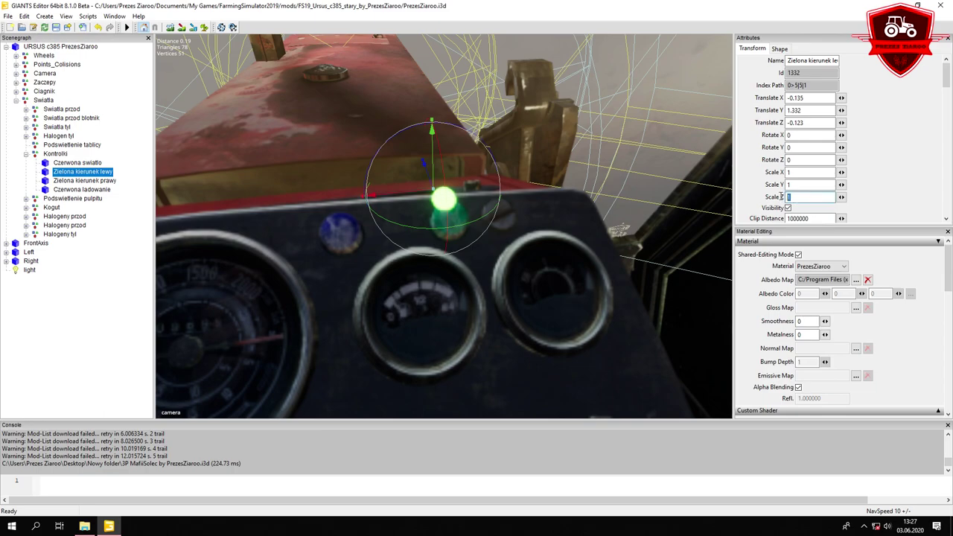
Scale Zielona kierunek lewy to 2 on all axes and fit it over the green lamp, about X -0.13, Y 1.328, Z -0.131
type("0.5")
double_click(793, 184)
type("2")
double_click(795, 172)
type("2")
left_click_drag(424, 162, 426, 171)
left_click_drag(402, 203, 392, 204)
left_click_drag(392, 203, 439, 162, "alt")
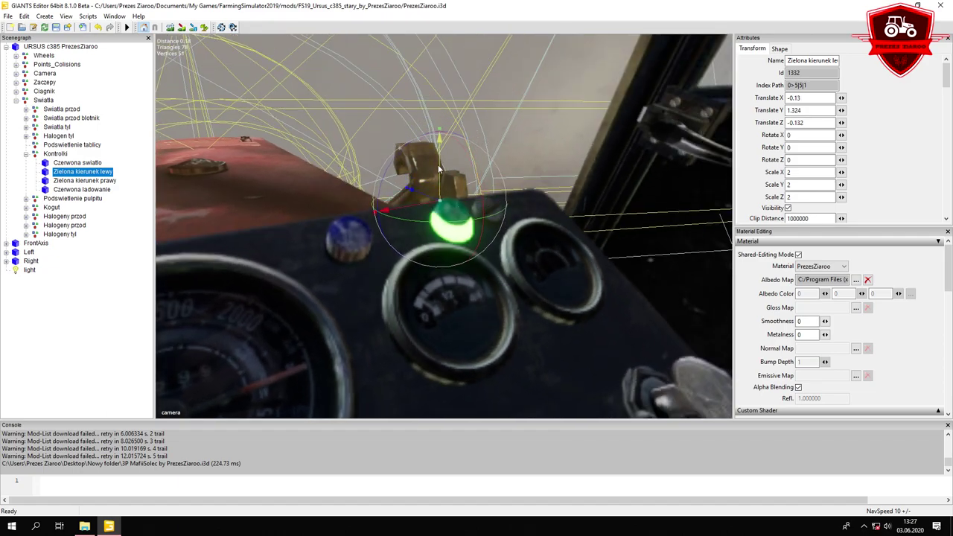
left_click_drag(411, 182, 416, 212)
scroll(417, 184, "down", 5)
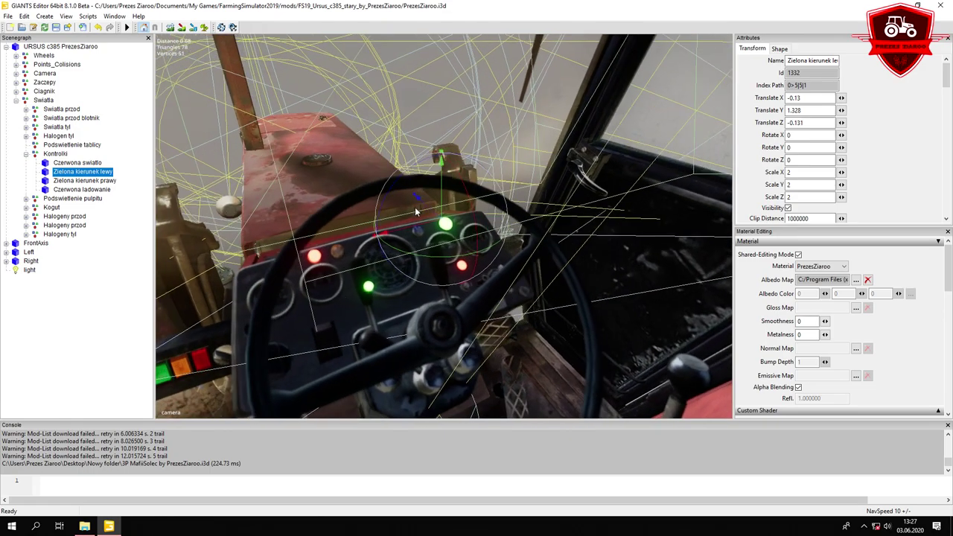
Copy Zielona kierunek lewy's Translate X value, -0.13, to Zielona kierunek prawy
left_click(75, 180)
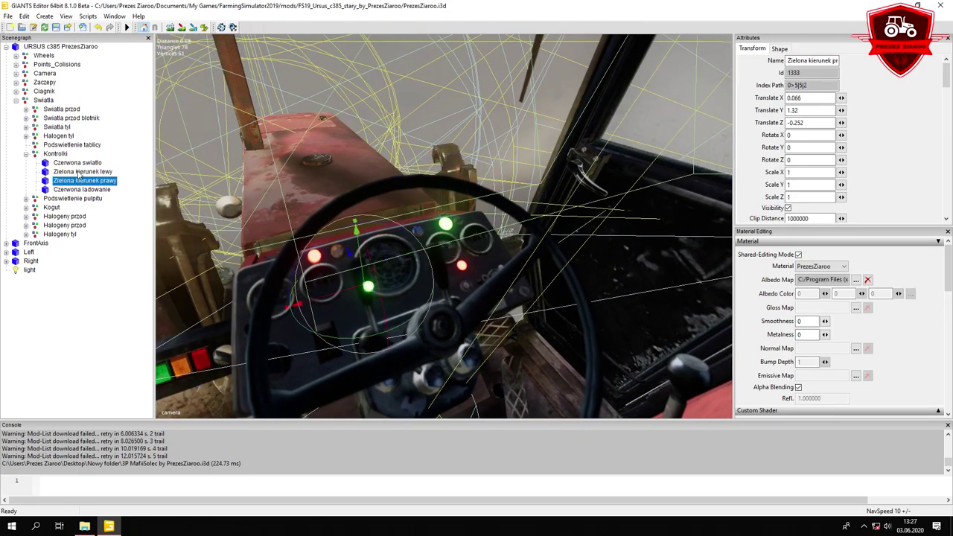
left_click(79, 172)
left_click_drag(804, 99, 759, 94)
key("ctrl+c")
left_click(82, 180)
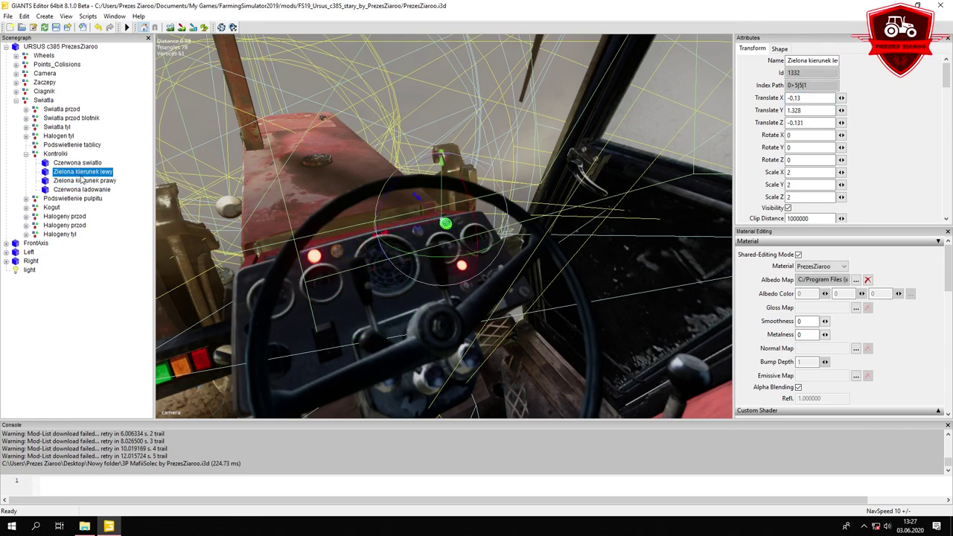
left_click(84, 181)
left_click_drag(810, 98, 760, 97)
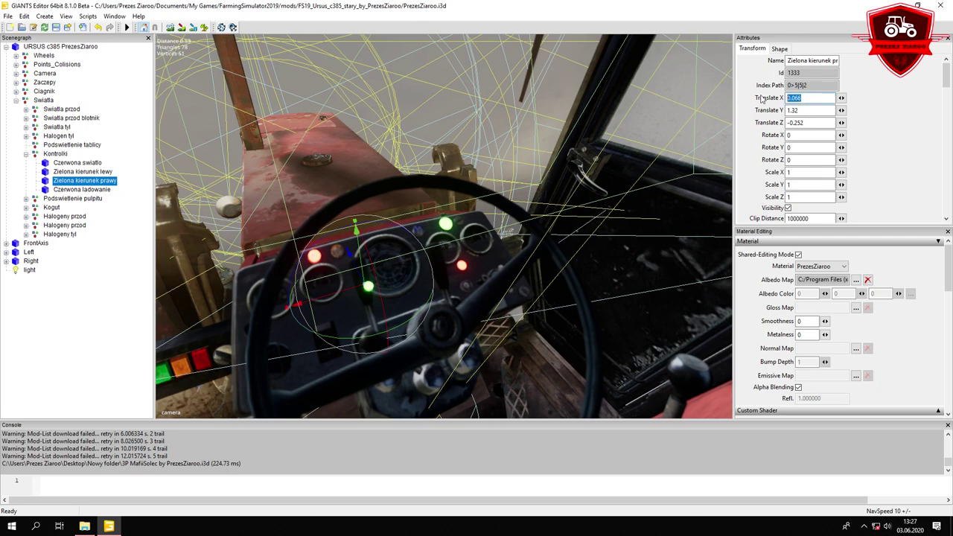
key("ctrl+v")
key("Return")
Set Zielona kierunek prawy's Translate Y to 1.328 and Translate Z to -0.131, matching Zielona kierunek lewy
left_click(83, 172)
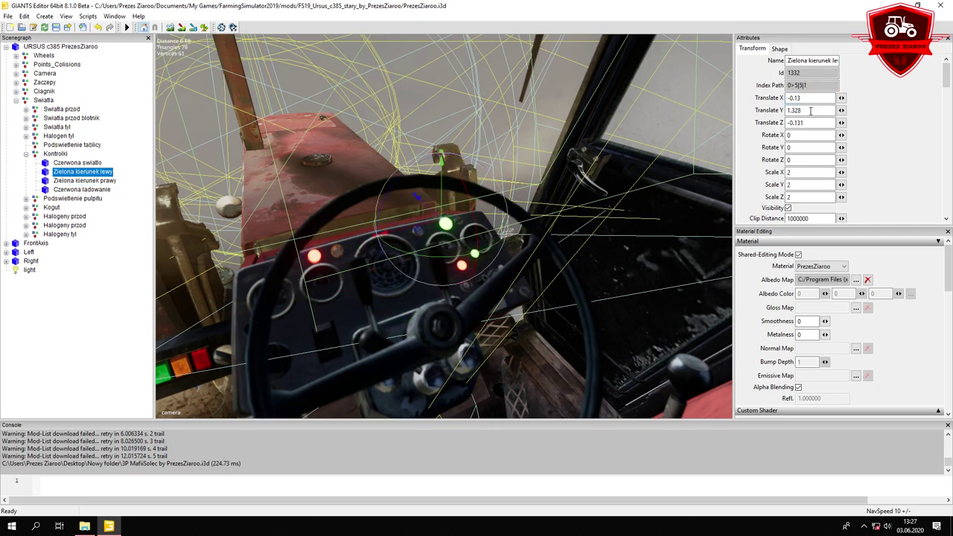
left_click(65, 183)
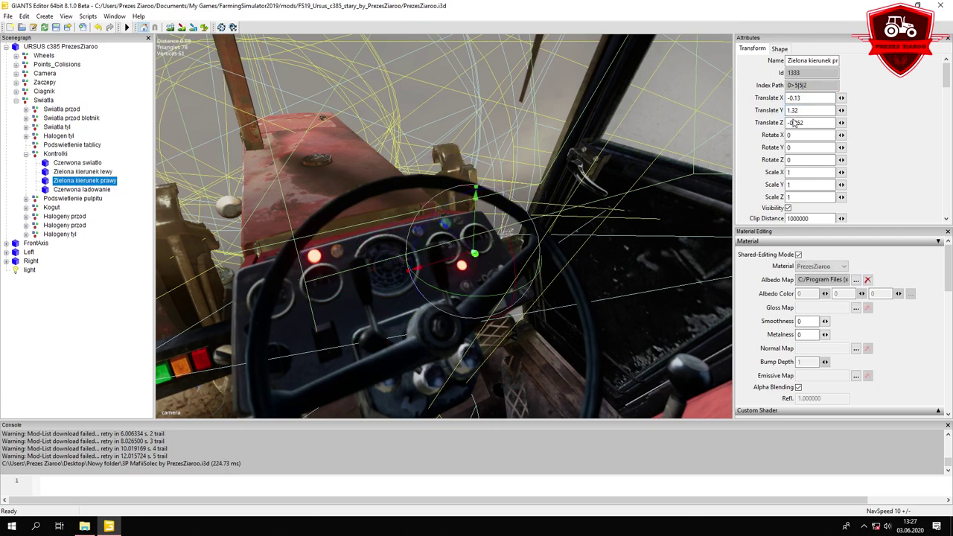
left_click(79, 173)
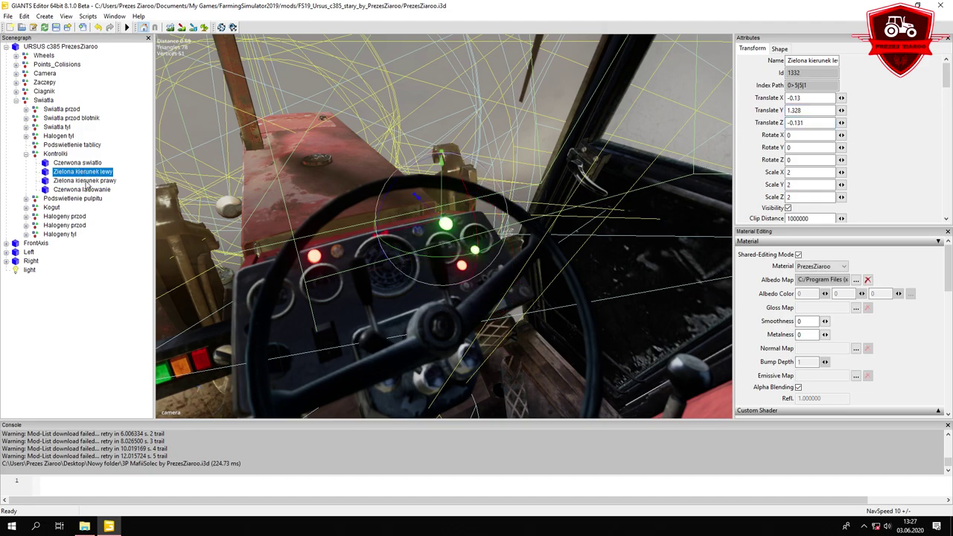
left_click(85, 181)
double_click(815, 123)
type("-0.131")
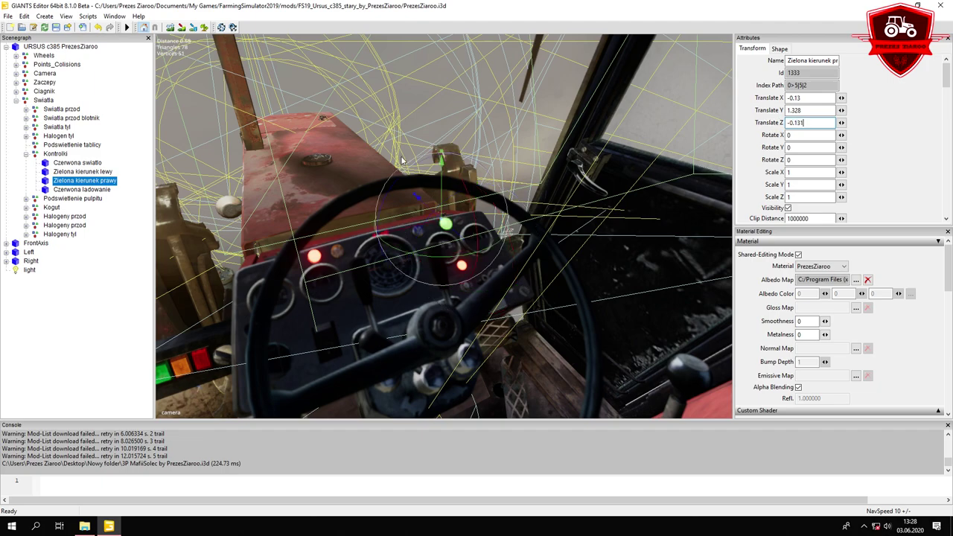
Scale Zielona kierunek prawy to 2 on all three axes to match Zielona kierunek lewy
left_click(90, 171)
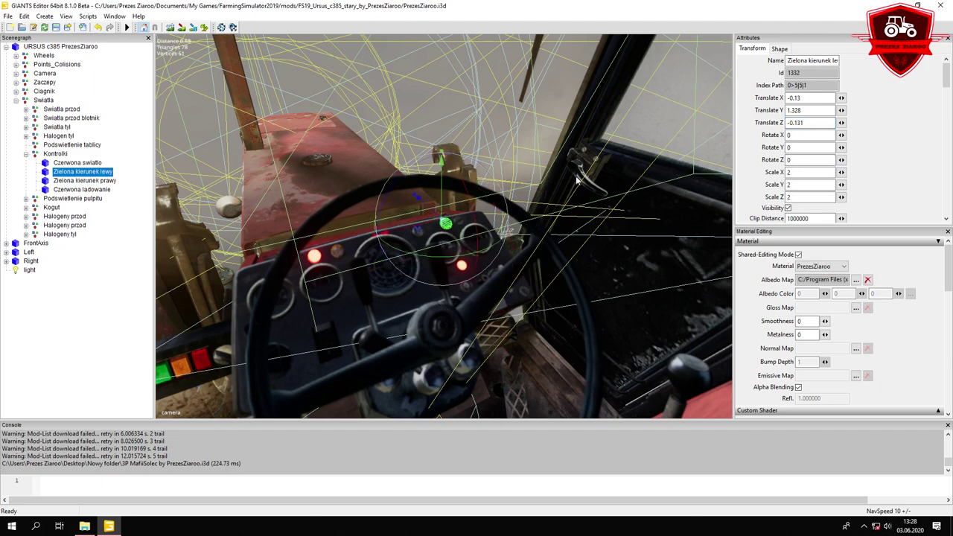
left_click(84, 180)
type("2")
key("Tab")
type("2")
key("Tab")
type("2")
key("Return")
Reduce Zielona kierunek lewy's scale to 1.8 on the X, Y and Z axes
left_click(83, 172)
type("1.8")
double_click(793, 185)
type("1.8")
double_click(794, 198)
type("1.8")
Set Zielona kierunek prawy's scale to 1.8 on all three axes and check the green lamp's fit
left_click(71, 181)
type("1.8")
key("Tab")
type("1.8")
key("Tab")
type("1.8")
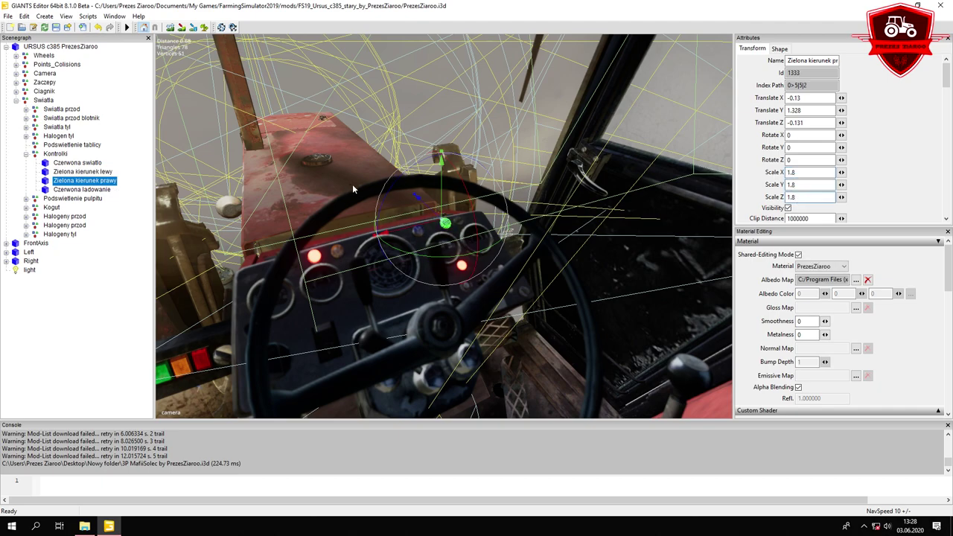
scroll(356, 191, "up", 6)
scroll(357, 192, "down", 3)
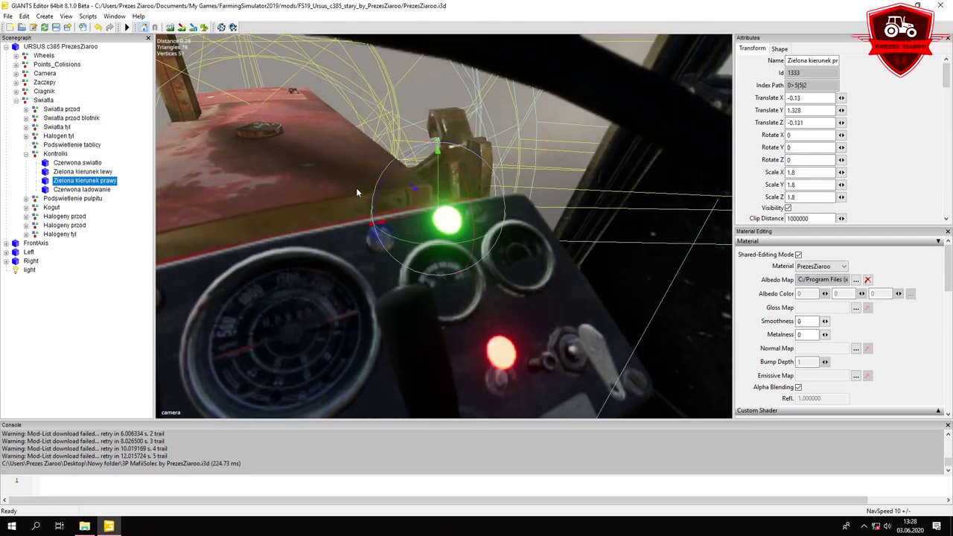
scroll(350, 188, "down", 5)
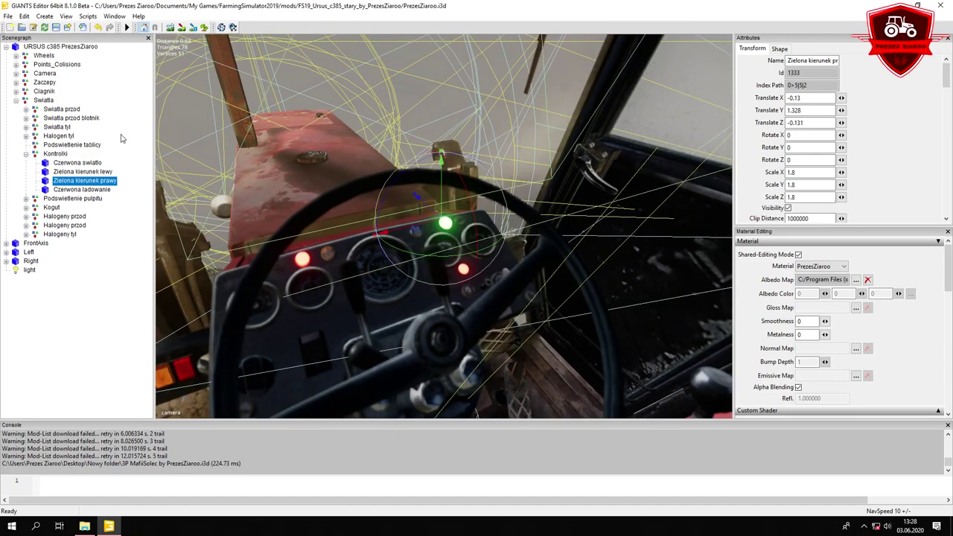
Move Czerwona ladowanie to the orange dashboard lamp beside the red indicator, at about X 0.082, Y 1.315, Z -0.112
left_click(123, 139)
left_click(82, 190)
middle_click_drag(387, 243, 448, 181)
left_click_drag(489, 197, 352, 251, "alt")
middle_click_drag(351, 246, 383, 240)
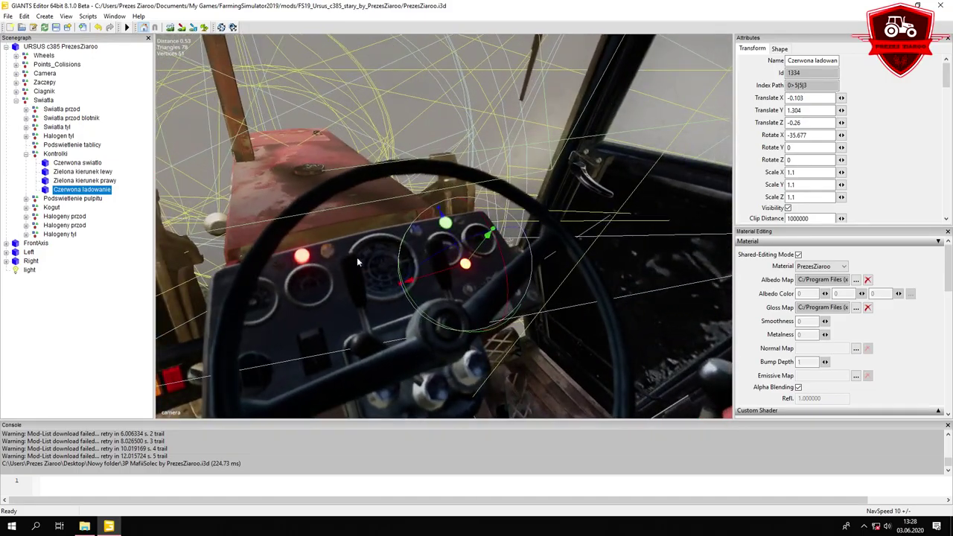
left_click_drag(439, 273, 400, 208)
scroll(381, 228, "up", 1)
scroll(380, 231, "down", 2)
scroll(433, 207, "up", 1)
middle_click_drag(489, 238, 461, 202)
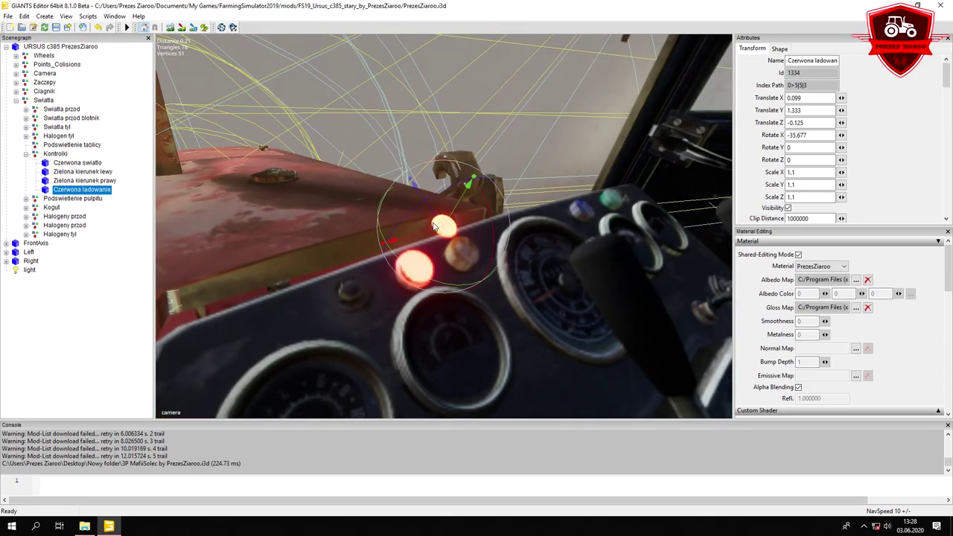
left_click_drag(467, 188, 526, 239)
left_click_drag(417, 244, 443, 247)
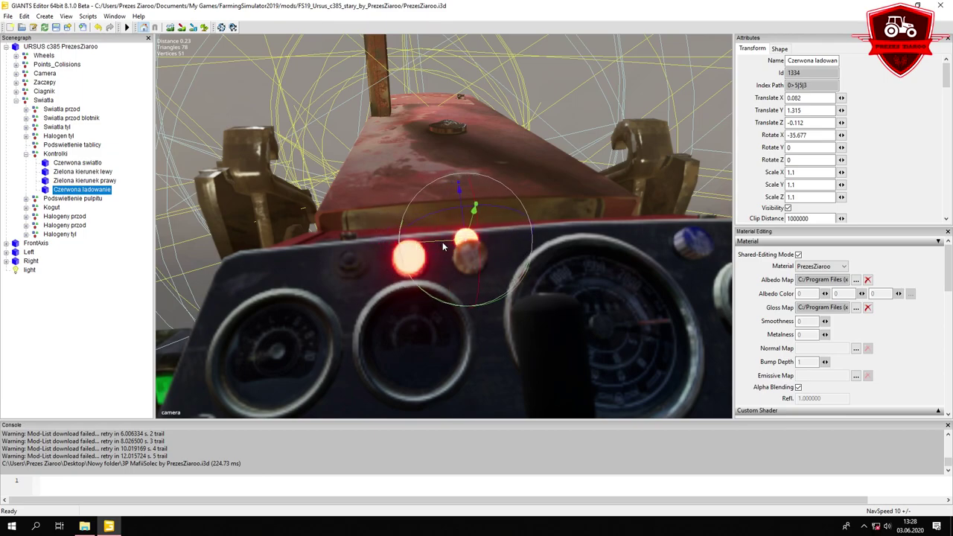
Set Czerwona ladowanie's Translate Y to 1.31 and Translate Z to -0.123, matching Czerwona swiatlo
left_click(77, 162)
left_click_drag(806, 109, 771, 111)
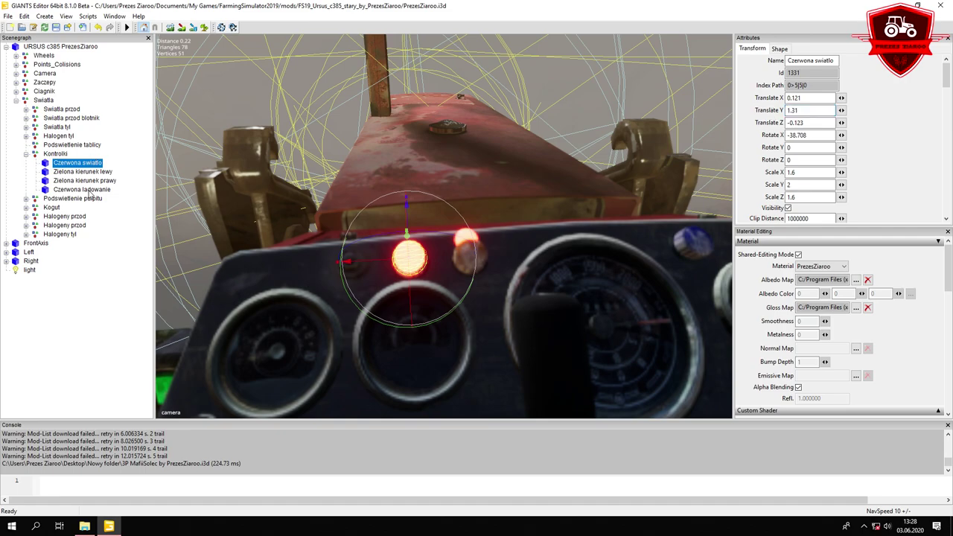
left_click(88, 190)
type("1.31")
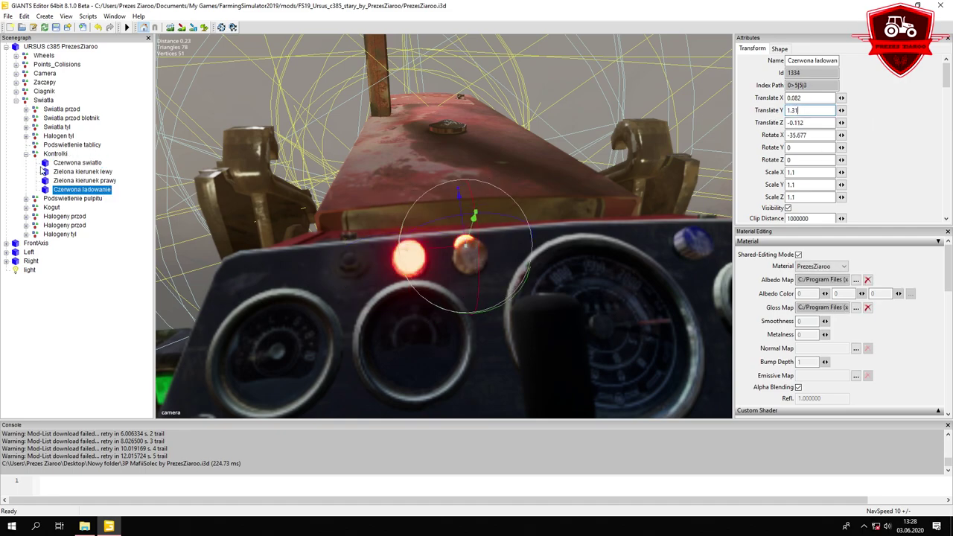
left_click(75, 163)
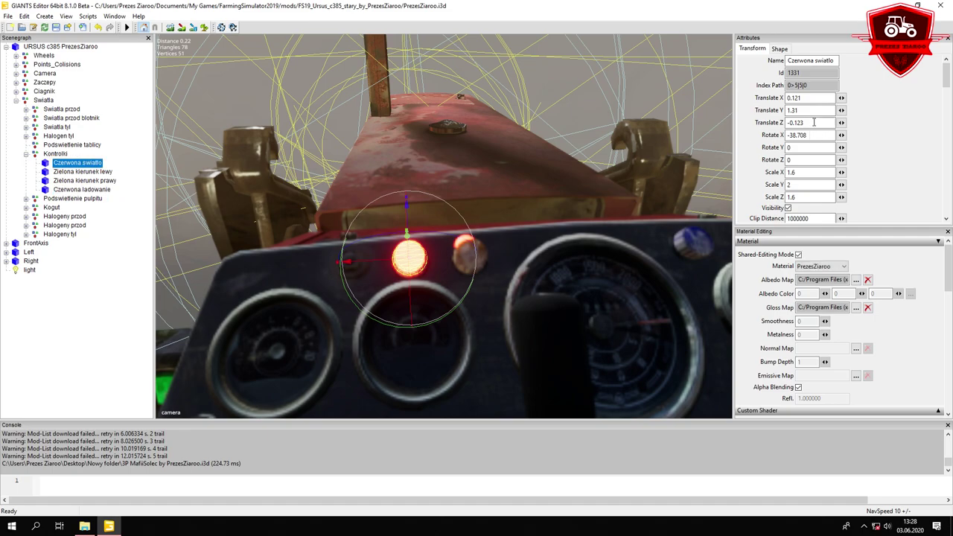
left_click(109, 176)
left_click(82, 189)
left_click(804, 122)
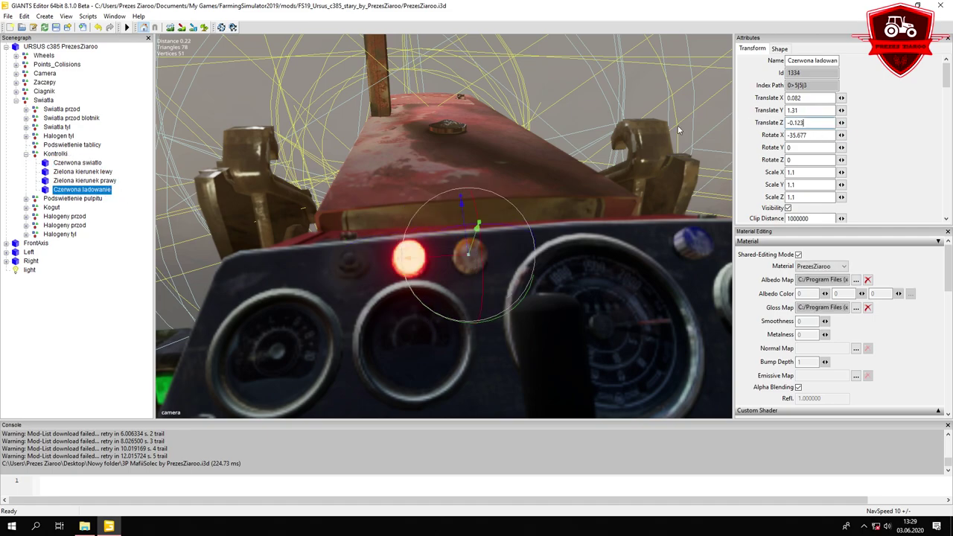
Try to match Czerwona ladowanie's Rotate X to that of Czerwona swiatlo
left_click(74, 163)
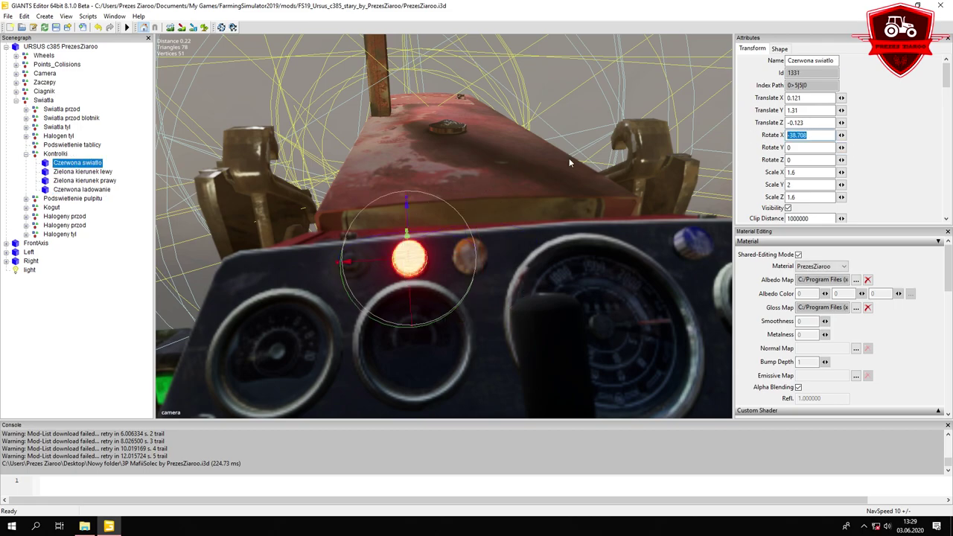
left_click(102, 191)
double_click(818, 137)
type("-0.123")
Set Czerwona ladowanie's scale to X 1.6, Y 2 and Z 1.6, matching Czerwona swiatlo
left_click(93, 163)
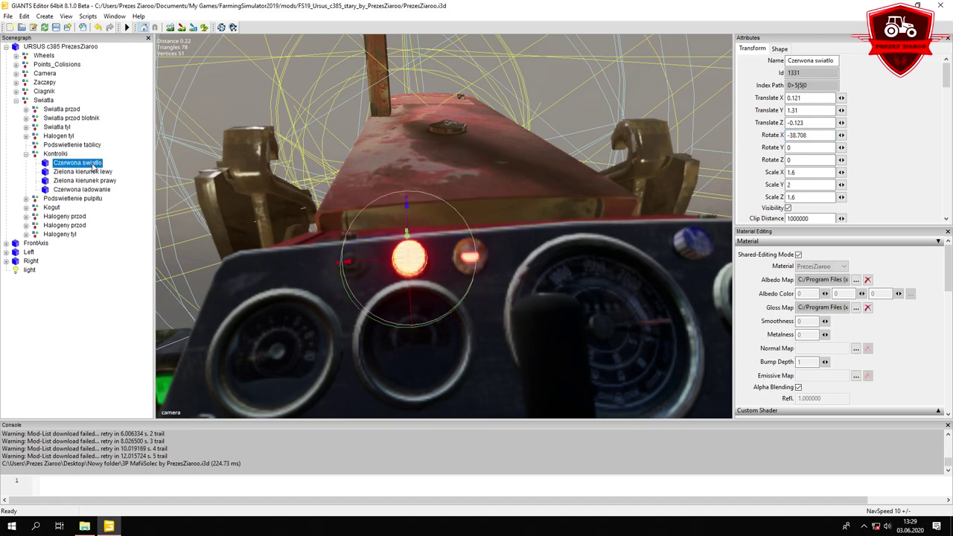
left_click(95, 192)
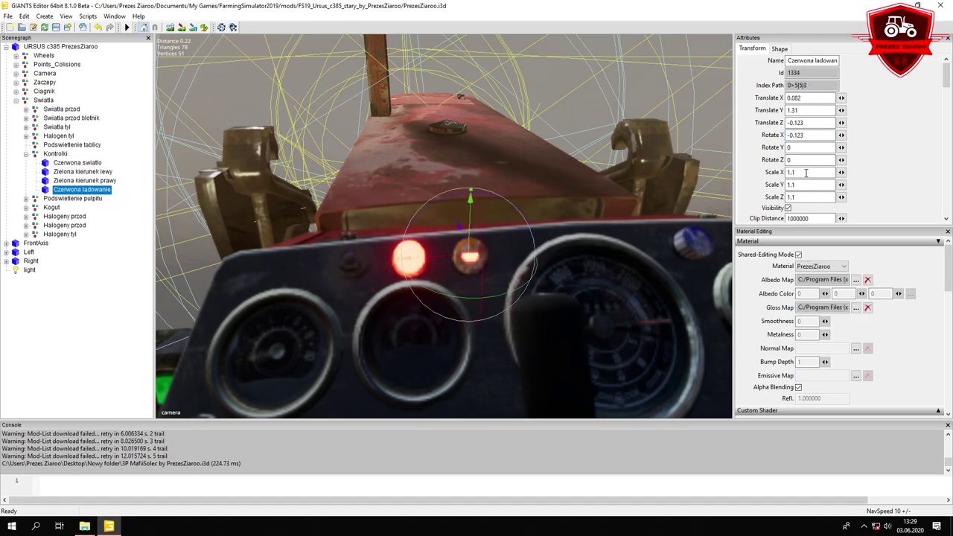
type("6")
type("2")
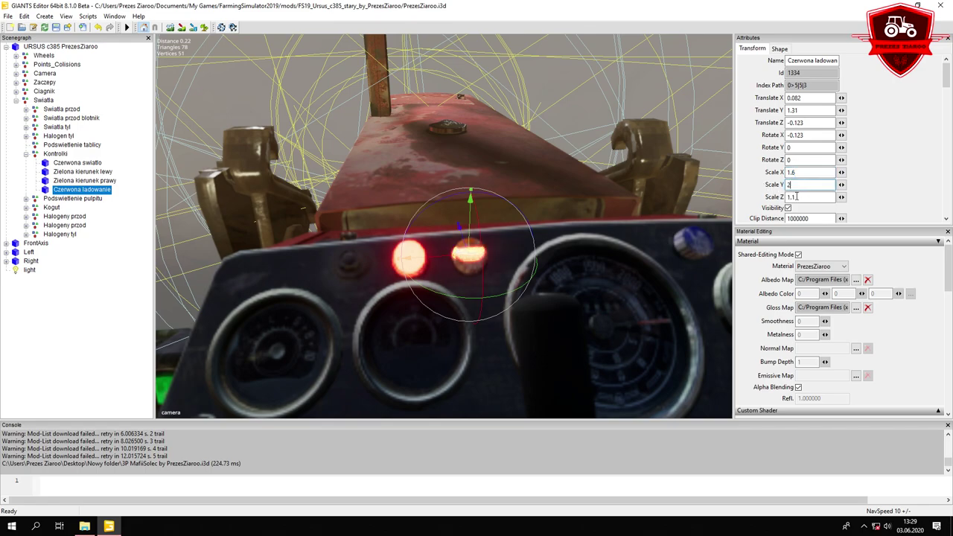
type("6")
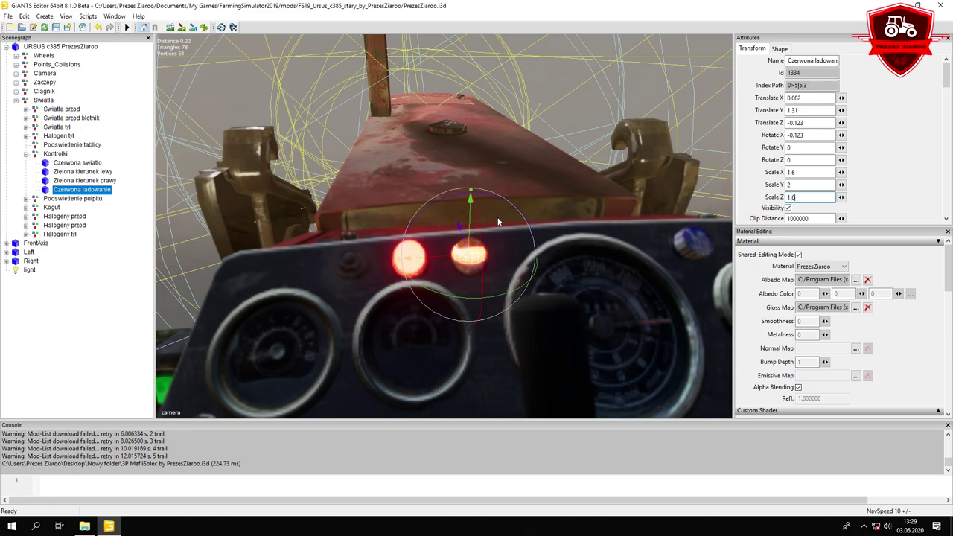
Copy Czerwona swiatlo's Rotate X value of -38.708 to Czerwona ladowanie
left_click_drag(462, 209, 521, 199, "alt")
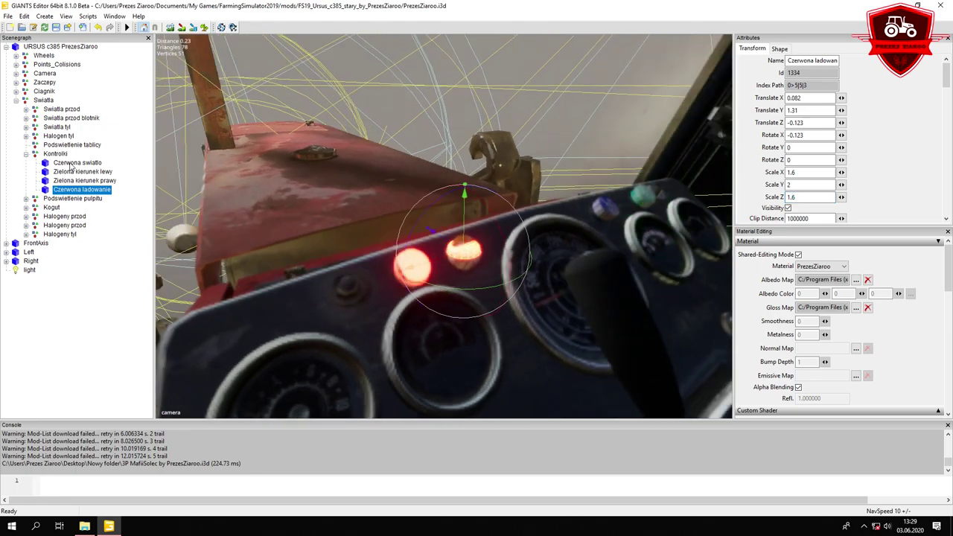
left_click(70, 163)
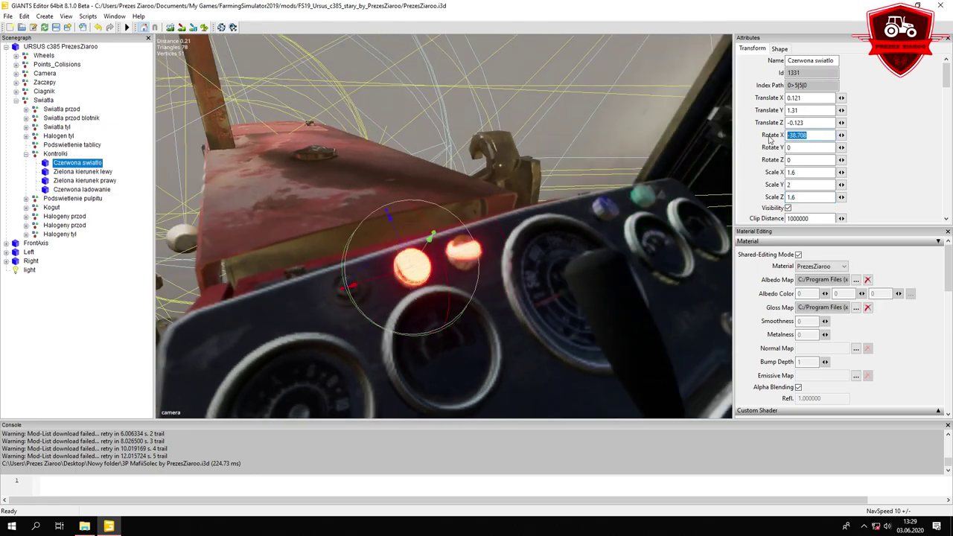
key("Return")
left_click(79, 190)
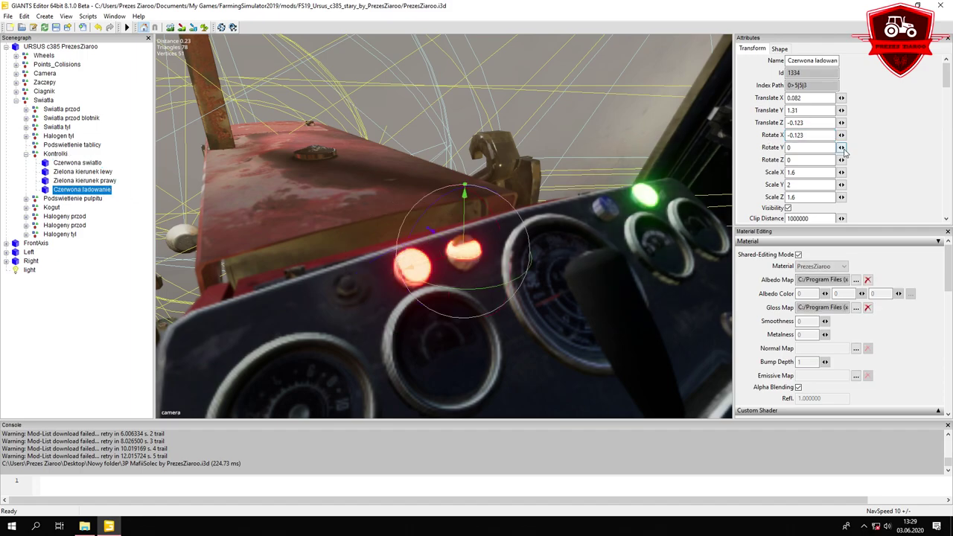
type("-38.708")
key("Return")
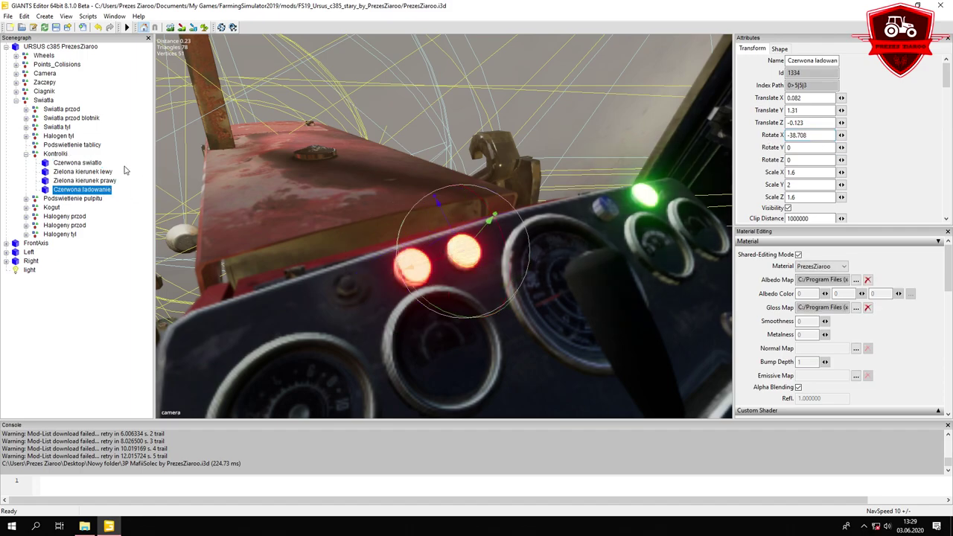
Collapse the finished Kontrolki group and raise the Podswietlenie pulpitu group to a Translate Y of about 0.595
left_click(125, 155)
left_click_drag(319, 181, 349, 202, "alt")
right_click_drag(350, 207, 419, 243)
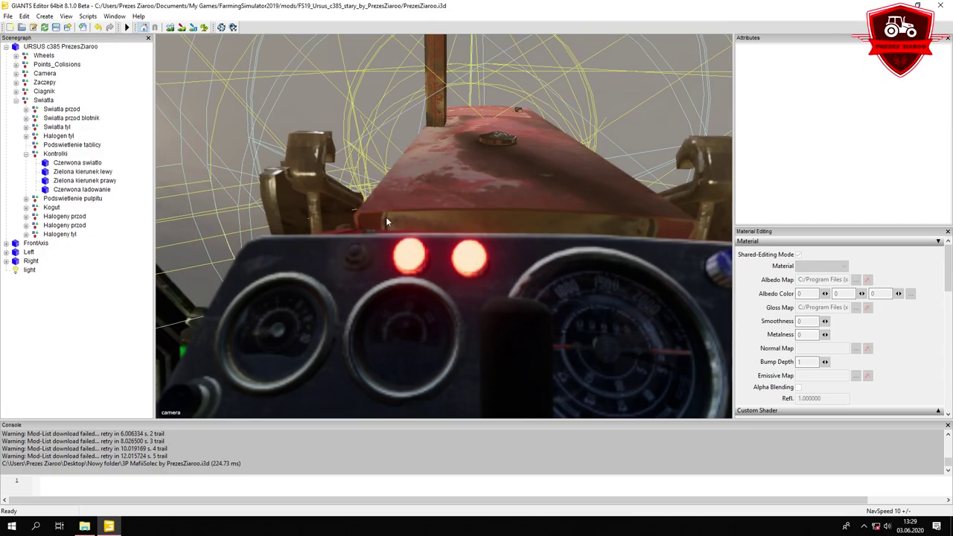
scroll(456, 242, "down", 8)
left_click_drag(456, 242, 407, 249, "alt")
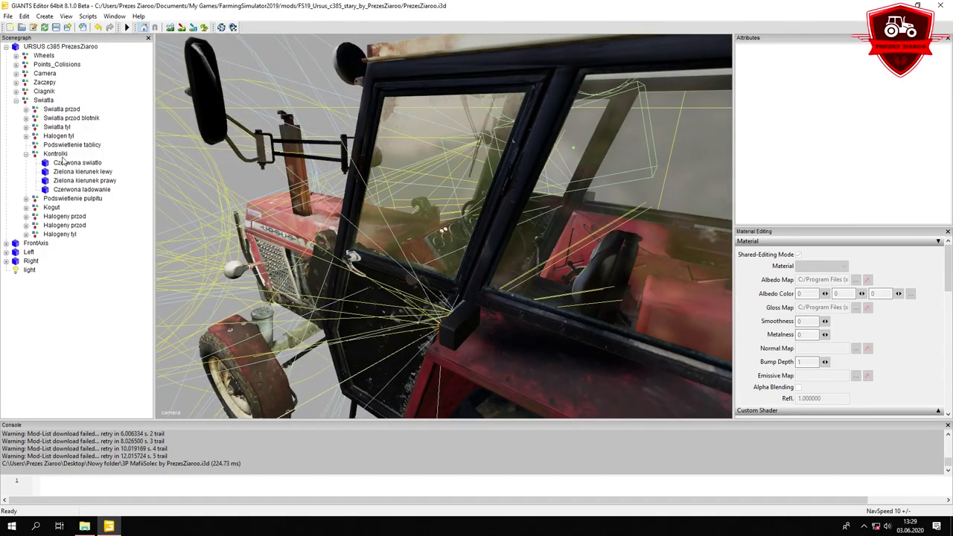
left_click(53, 154)
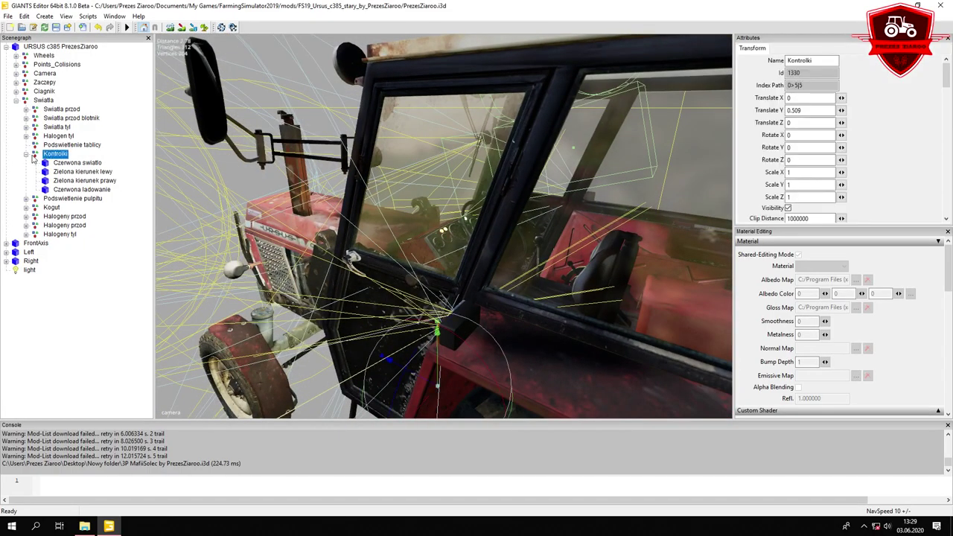
left_click(26, 154)
left_click(59, 163)
scroll(439, 281, "down", 10)
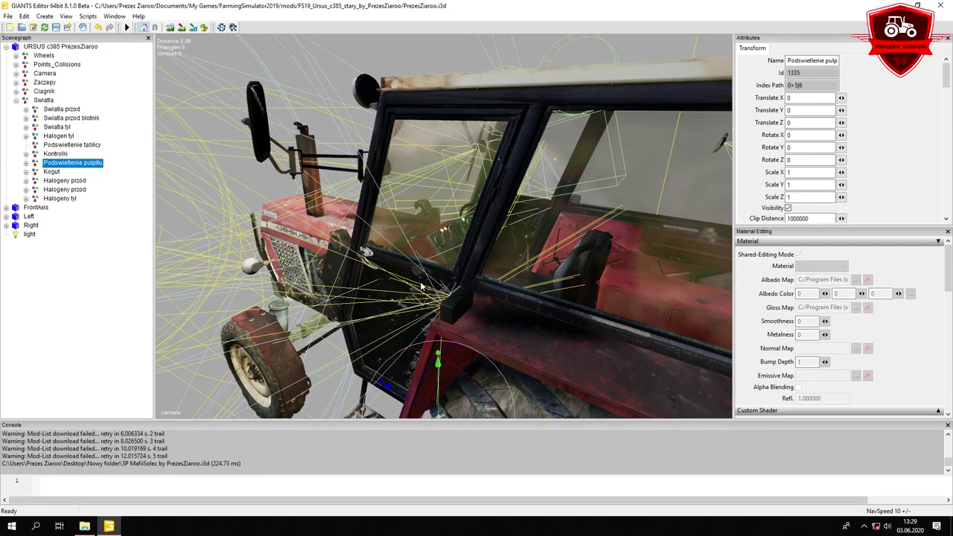
left_click_drag(435, 361, 446, 287)
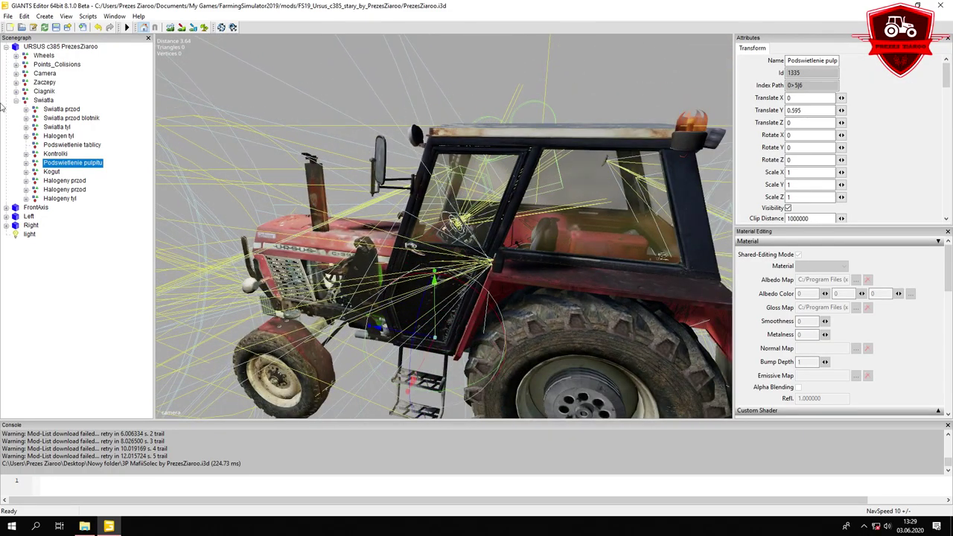
Delete the second and third frontLightLow lights from Podswietlenie pulpitu, keeping only the first
left_click(26, 163)
left_click(71, 171)
key("f")
scroll(429, 237, "down", 3)
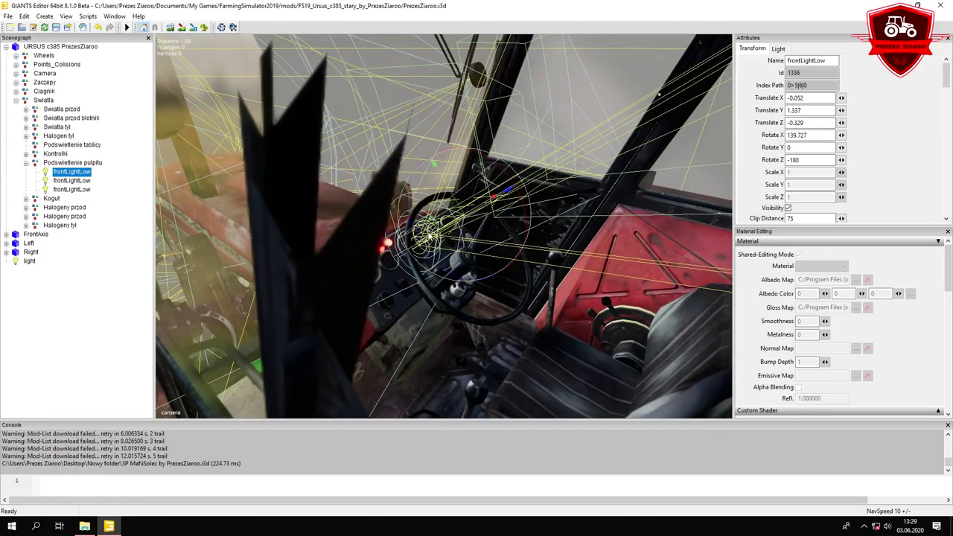
scroll(429, 236, "up", 5)
left_click(62, 181)
left_click(64, 189, "shift")
key("Delete")
Move the remaining frontLightLow onto the large central gauge, at about X -0.005, Y 1.256, Z -0.229
left_click(68, 171)
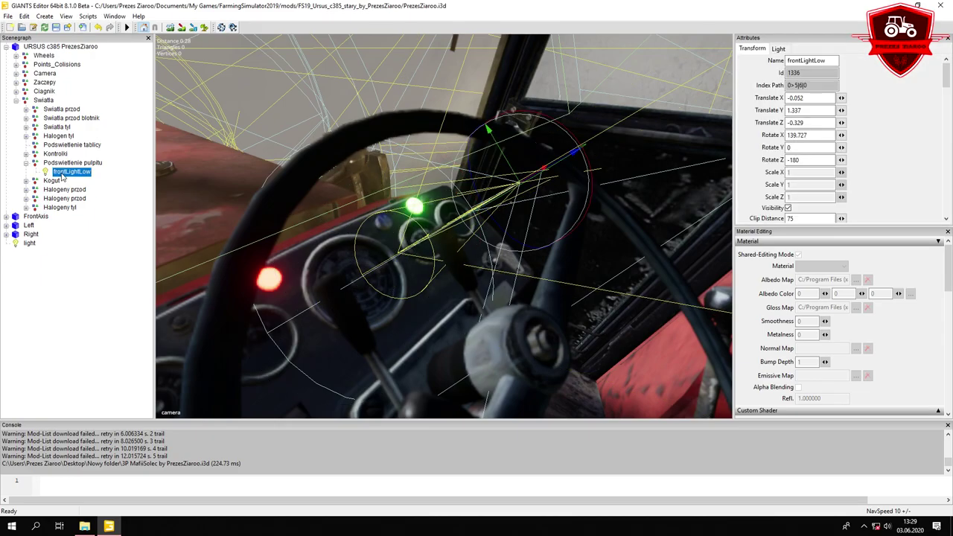
middle_click_drag(482, 180, 515, 238)
left_click_drag(516, 238, 405, 213)
left_click_drag(484, 223, 427, 222)
middle_click_drag(427, 220, 402, 228)
mouse_move(395, 230)
left_mouse_down()
mouse_move(388, 218)
mouse_move(395, 246)
mouse_move(377, 247)
mouse_move(402, 246)
mouse_move(394, 243)
left_mouse_up()
middle_click_drag(395, 243, 430, 226)
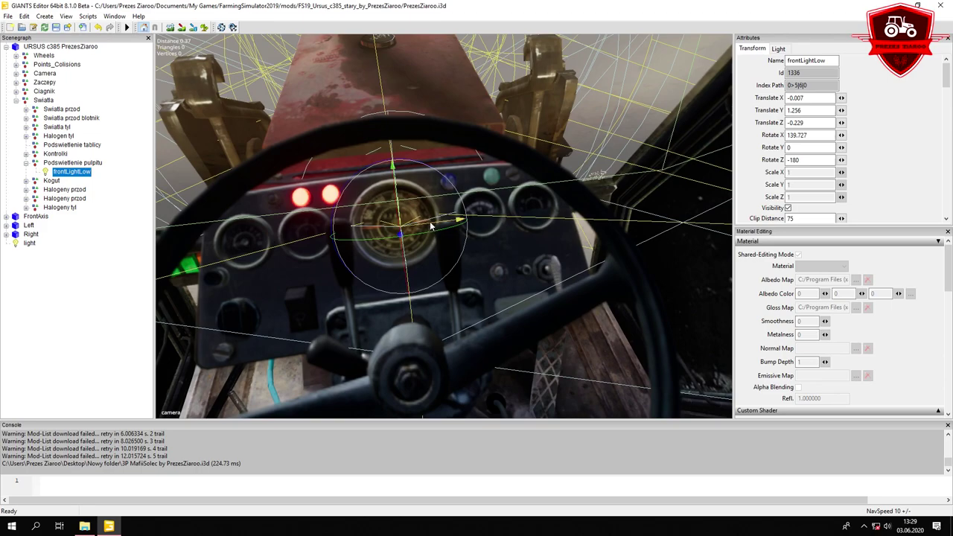
left_click_drag(427, 229, 387, 233)
middle_click_drag(387, 233, 431, 223)
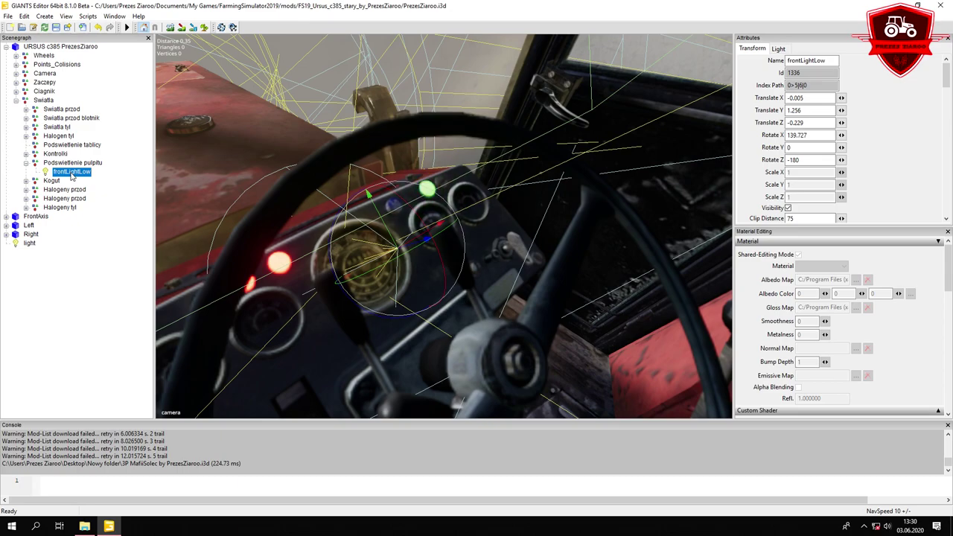
Duplicate the central gauge's light and move the copy onto the leftmost gauge, at about X 0.199, Y 1.218, Z -0.194
key("ctrl+d")
middle_click_drag(361, 221, 277, 223)
left_click_drag(277, 223, 374, 217)
right_click_drag(374, 217, 464, 207, "alt")
mouse_move(429, 211)
left_mouse_down("alt")
mouse_move(464, 217)
mouse_move(467, 237)
mouse_move(457, 216)
mouse_move(459, 224)
mouse_move(422, 222)
left_mouse_up("alt")
scroll(464, 217, "up", 1)
left_click_drag(467, 245, 472, 244)
middle_click_drag(472, 244, 448, 229)
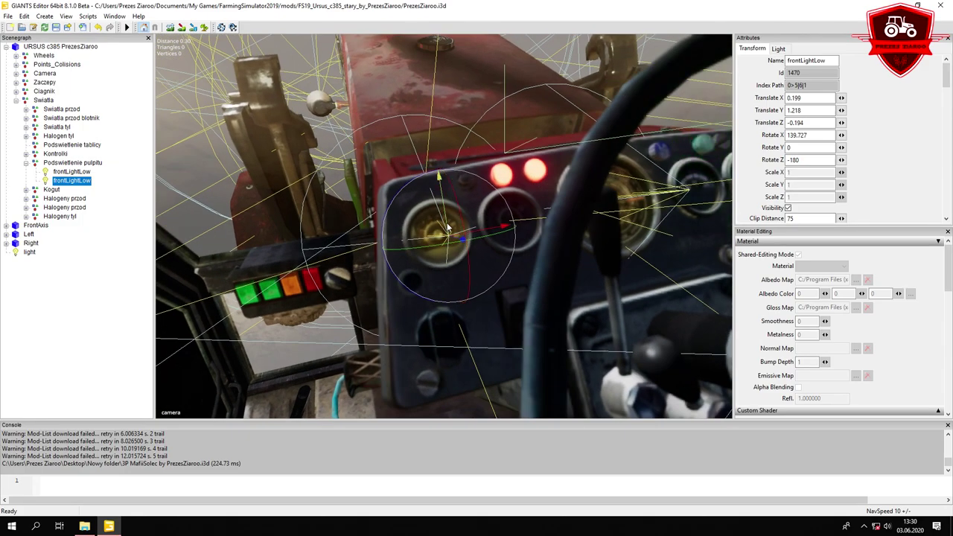
Duplicate the leftmost gauge's light and shift the copy onto the adjacent gauge, at about X 0.121
key("ctrl+d")
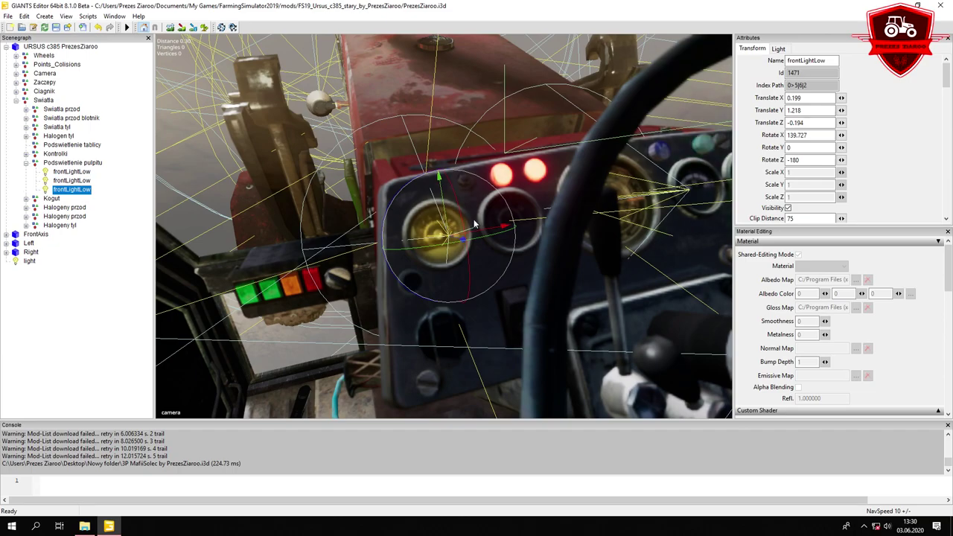
middle_click_drag(454, 223, 462, 229)
left_click_drag(462, 225, 528, 236, "alt")
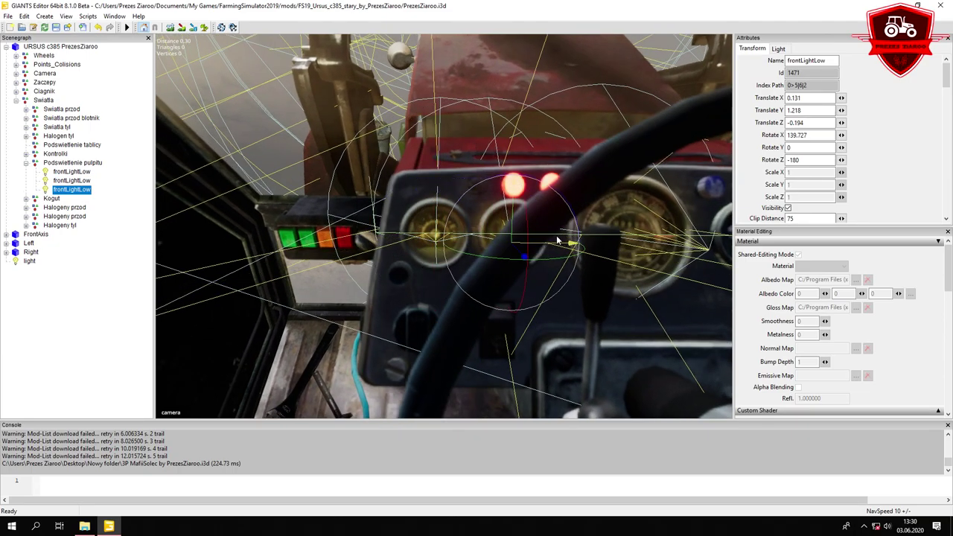
key("f")
scroll(520, 230, "down", 3)
left_click_drag(471, 248, 486, 244)
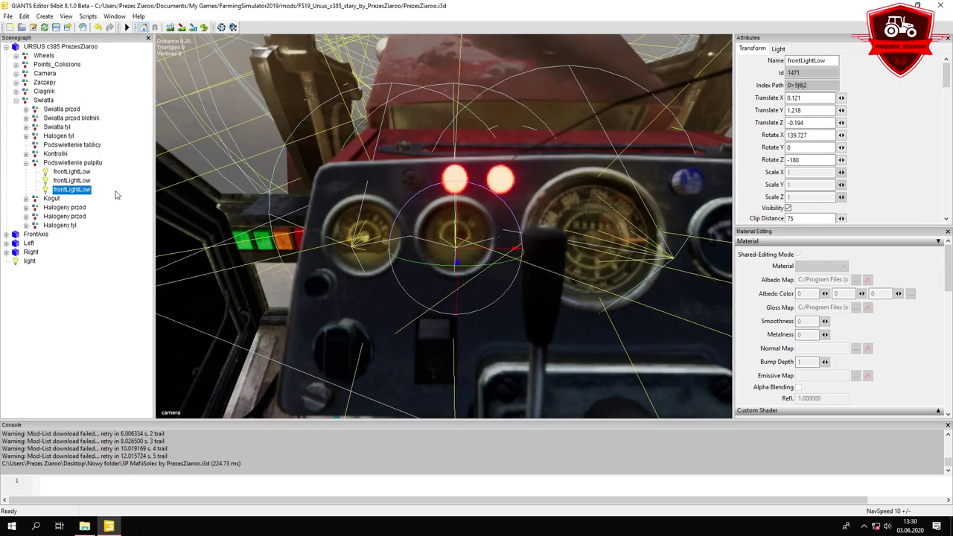
Duplicate the leftmost gauge's light and mirror the copy to the rightmost gauge with Translate X -0.199
left_click(71, 180)
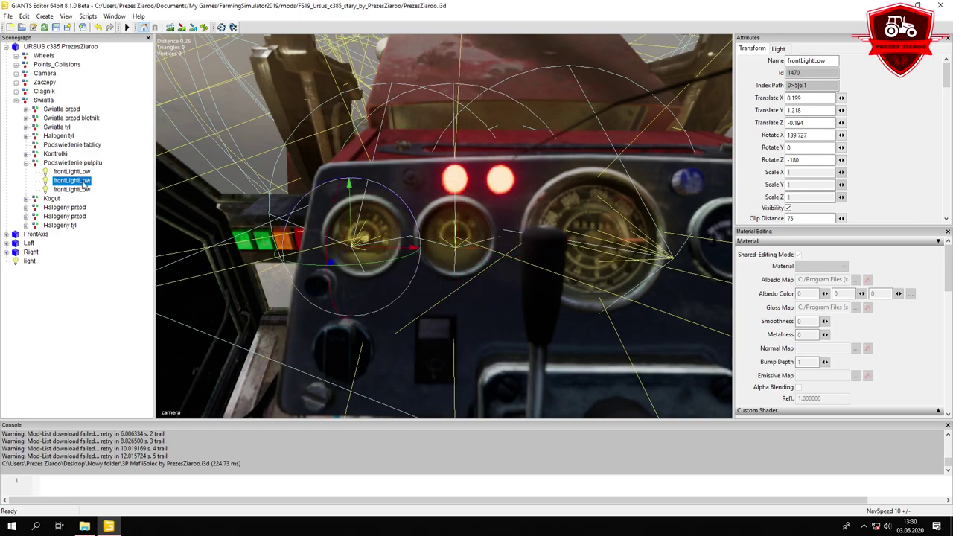
key("ctrl+d")
double_click(789, 98)
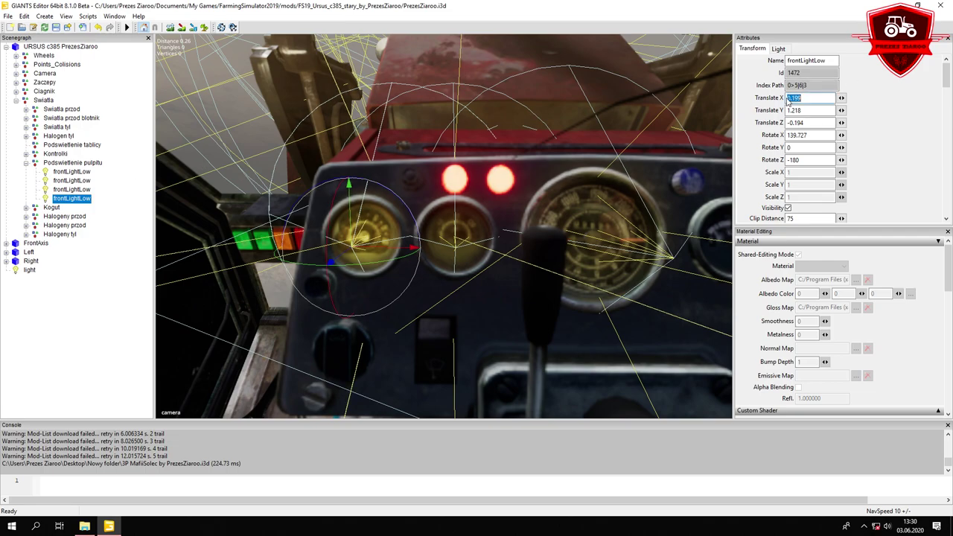
type("-")
key("Return")
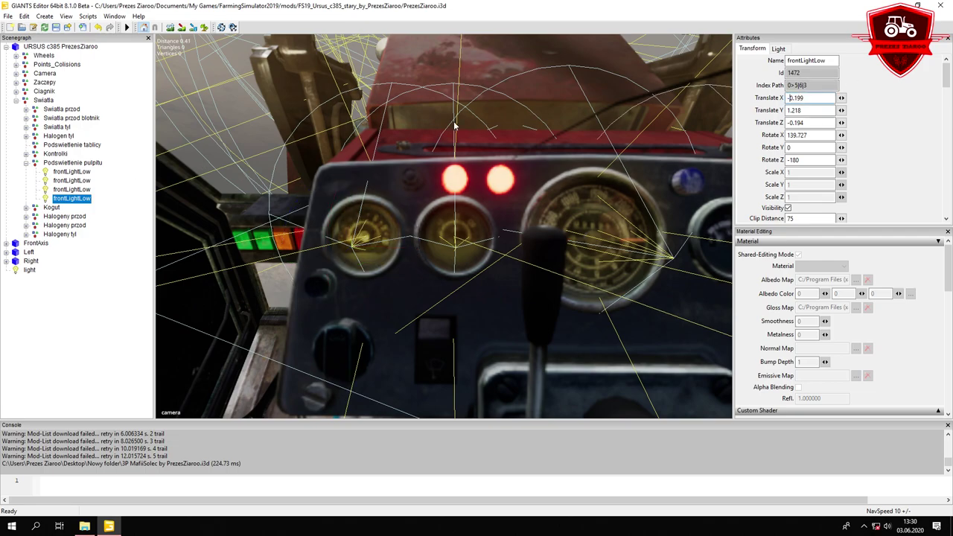
scroll(450, 129, "down", 3)
key("f")
scroll(440, 167, "down", 3)
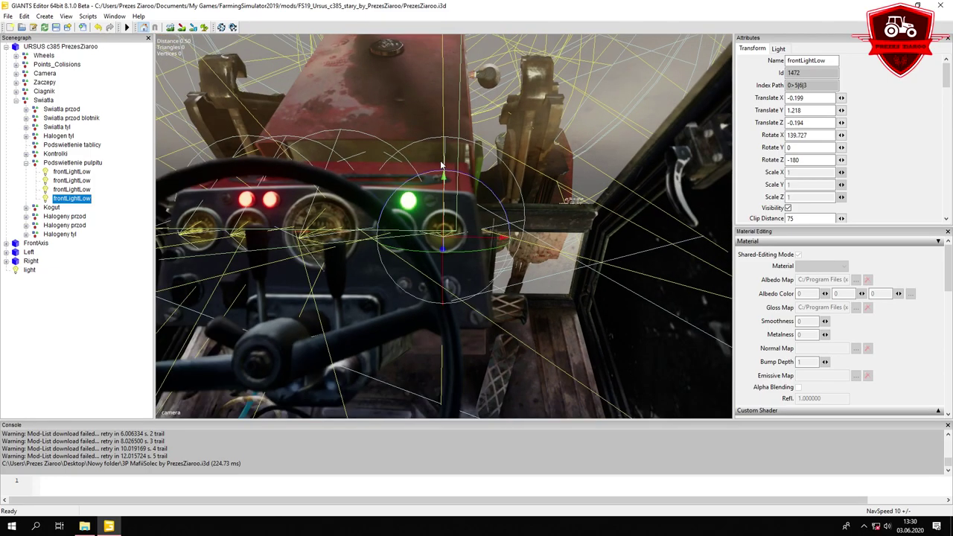
Duplicate the light of the second gauge from the left and set the copy's Translate X to -0.121
left_click(65, 190)
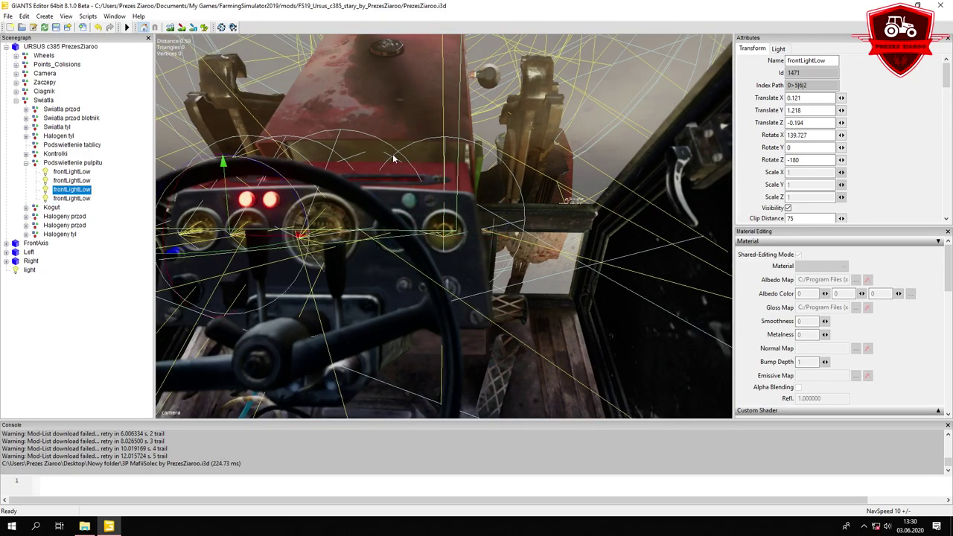
key("ctrl+d")
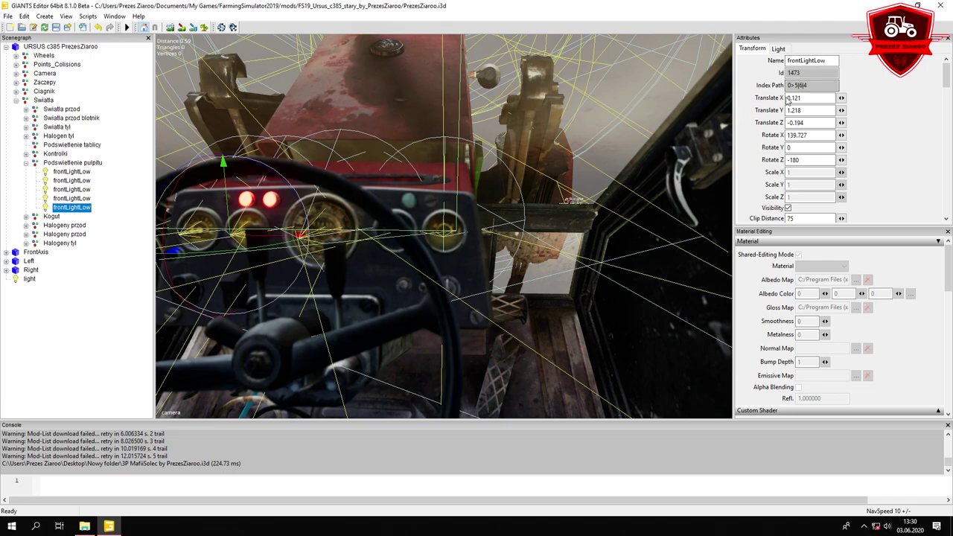
left_click(788, 98)
type("-")
key("Return")
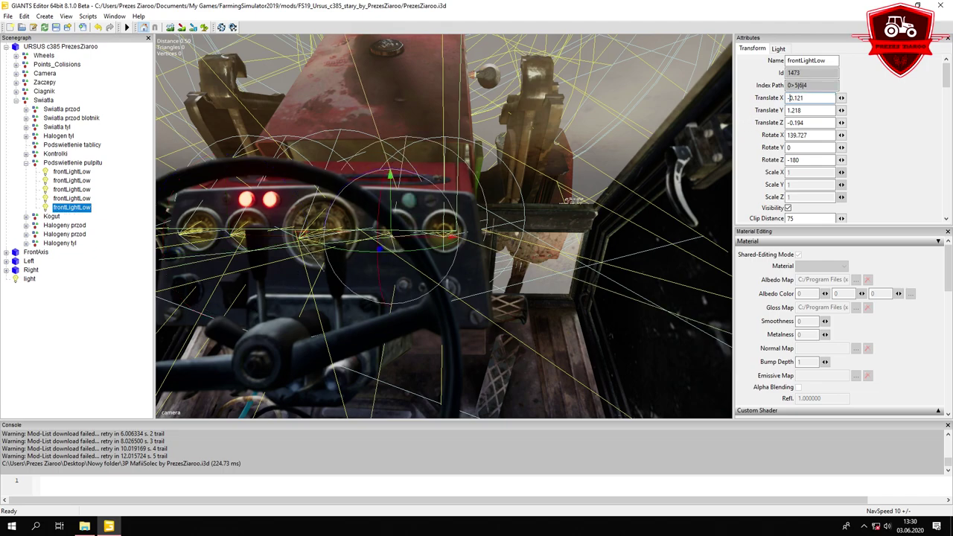
left_click_drag(358, 201, 392, 201, "alt")
scroll(408, 198, "up", 3)
Shift the central gauge's light to about Y 1.252, Z -0.224 and set its Range to 0.4
left_click(64, 173)
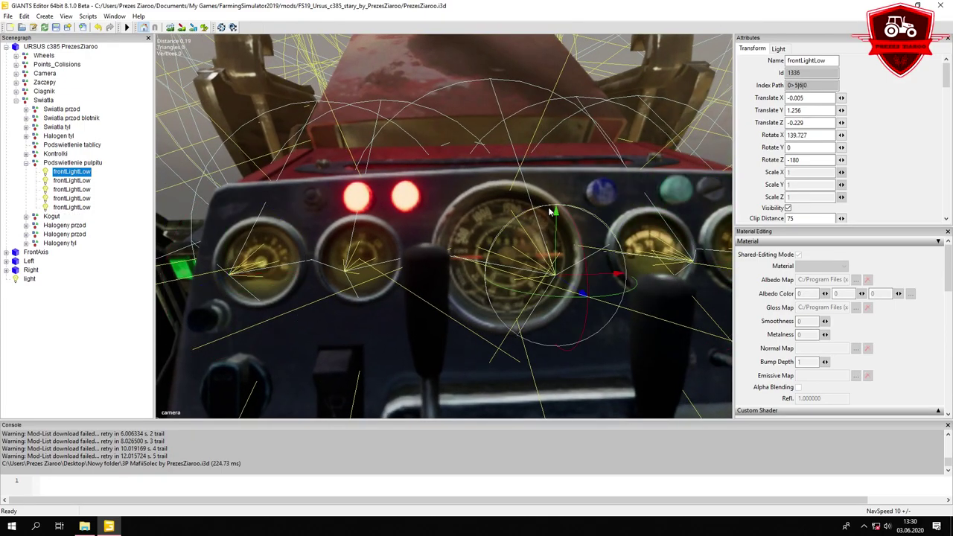
left_click_drag(568, 285, 546, 286)
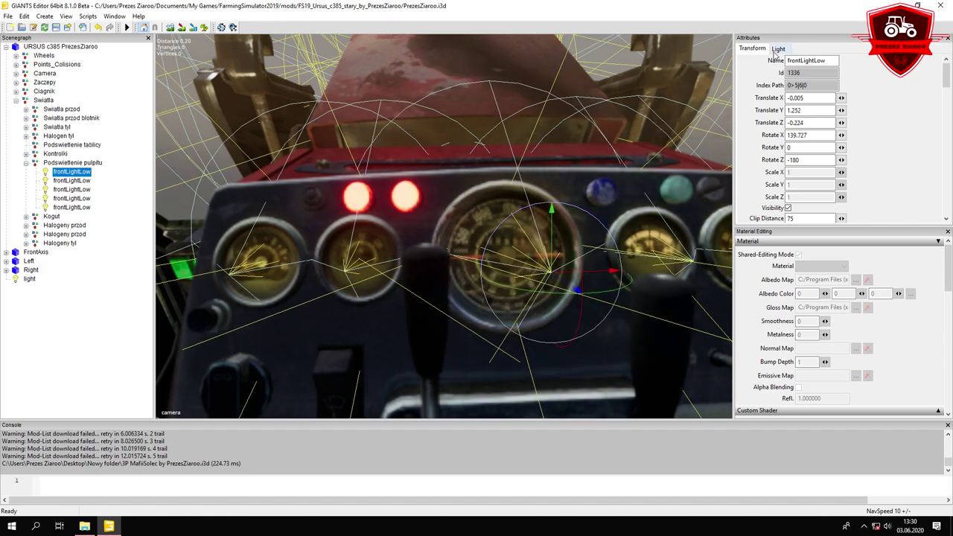
left_click(777, 50)
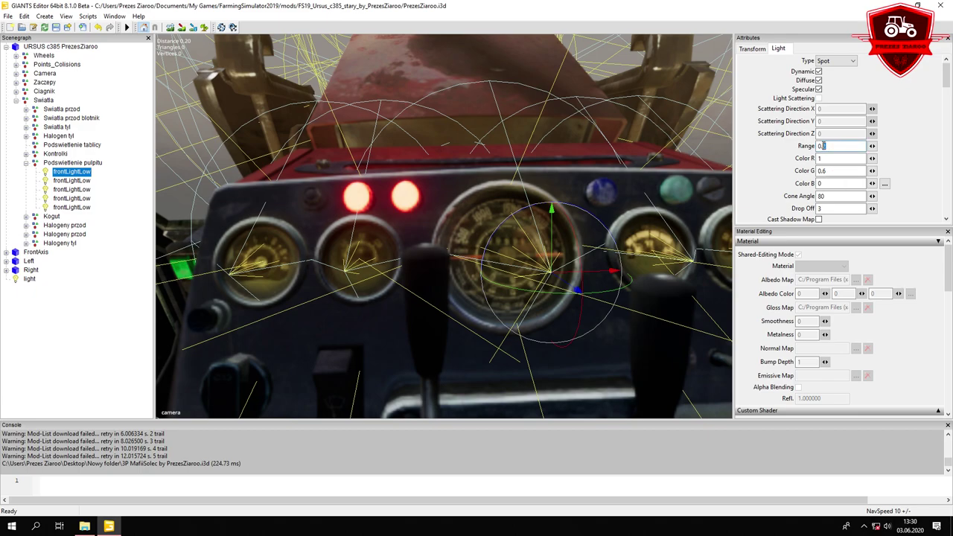
type("6")
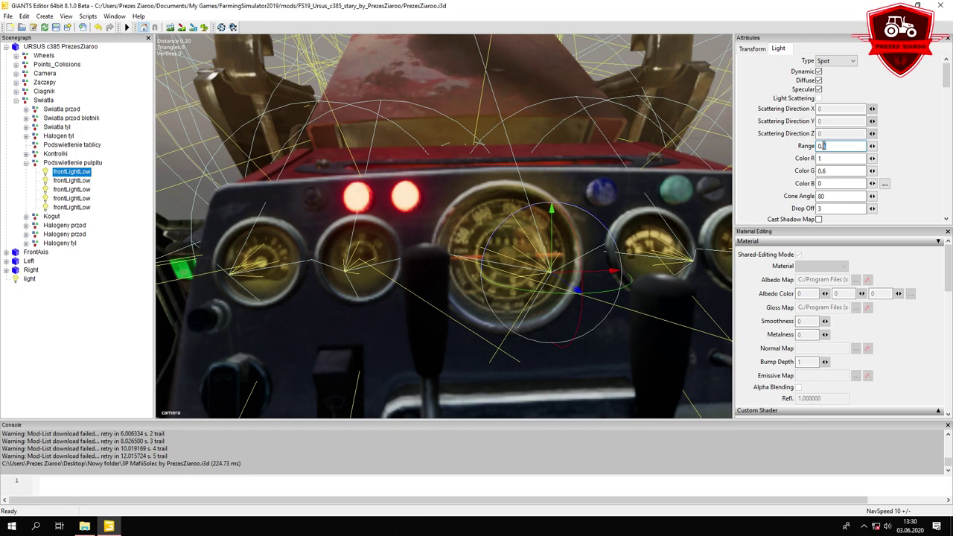
type("4")
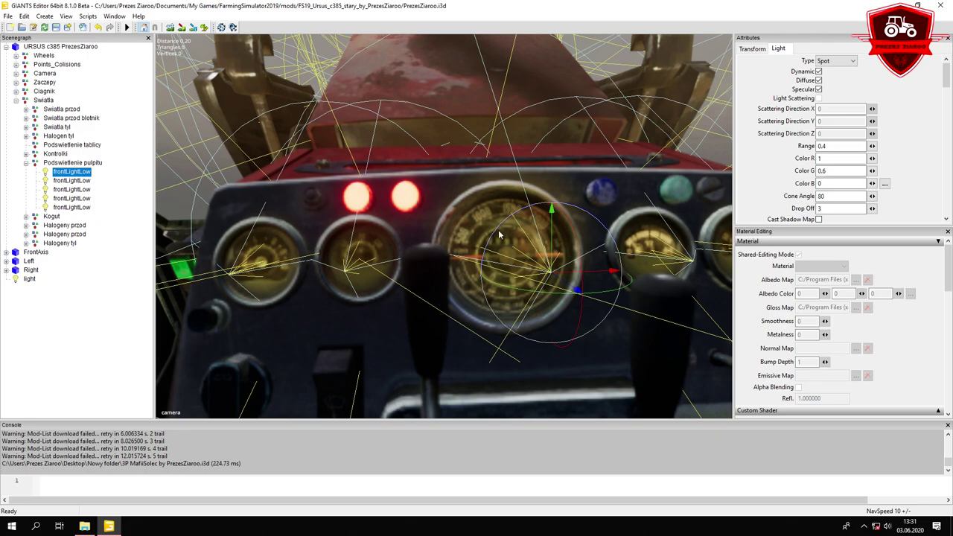
Fine-tune the position of the light illuminating the central gauge
left_click_drag(577, 290, 515, 279)
left_click_drag(543, 235, 584, 216)
scroll(529, 233, "down", 10)
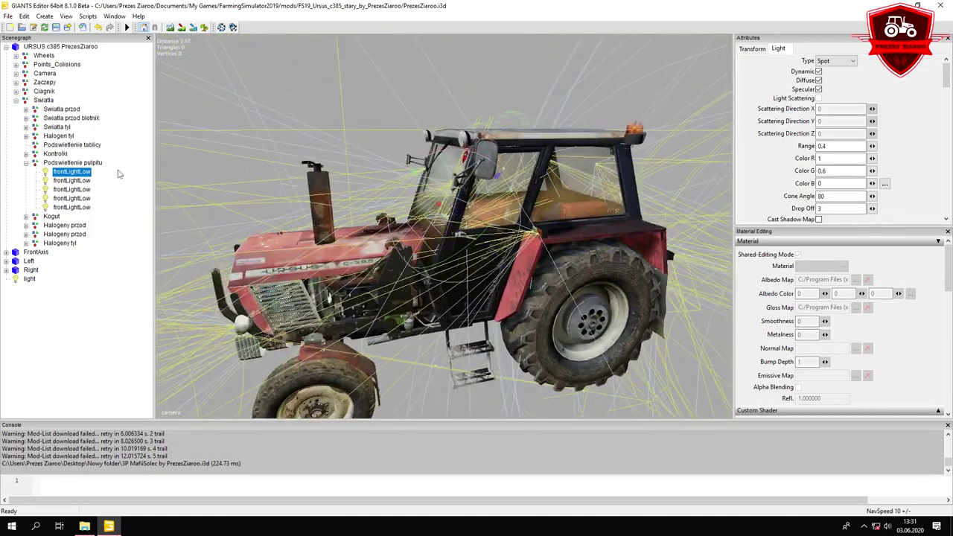
Examine the Model and beaconLight nodes of the Kogut group and where they sit relative to the cab roof
left_click(47, 164)
left_click(26, 163)
left_click(49, 172)
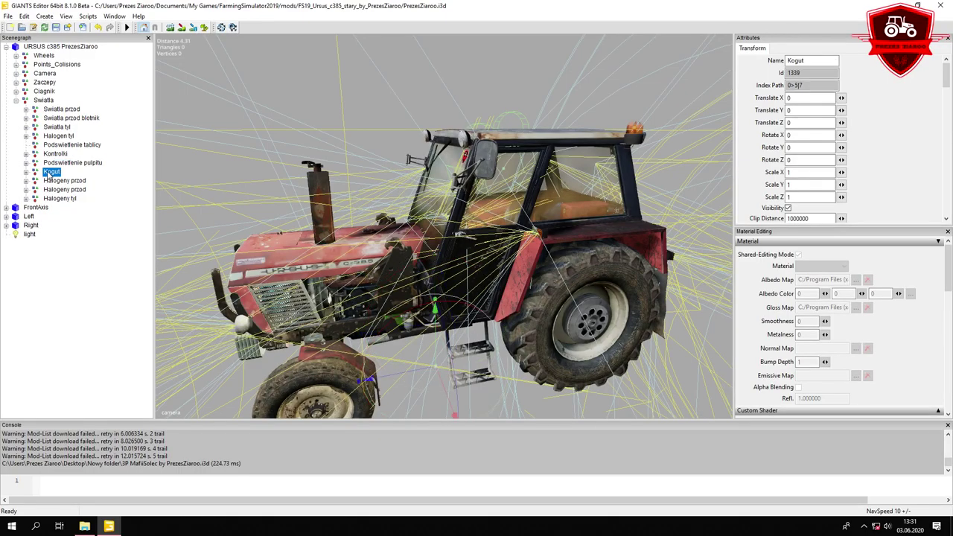
left_click(26, 172)
left_click(61, 181)
left_click(35, 180)
left_click(75, 190)
left_click_drag(414, 187, 385, 208, "alt")
scroll(435, 178, "up", 3)
scroll(435, 177, "down", 1)
middle_click_drag(384, 208, 388, 180)
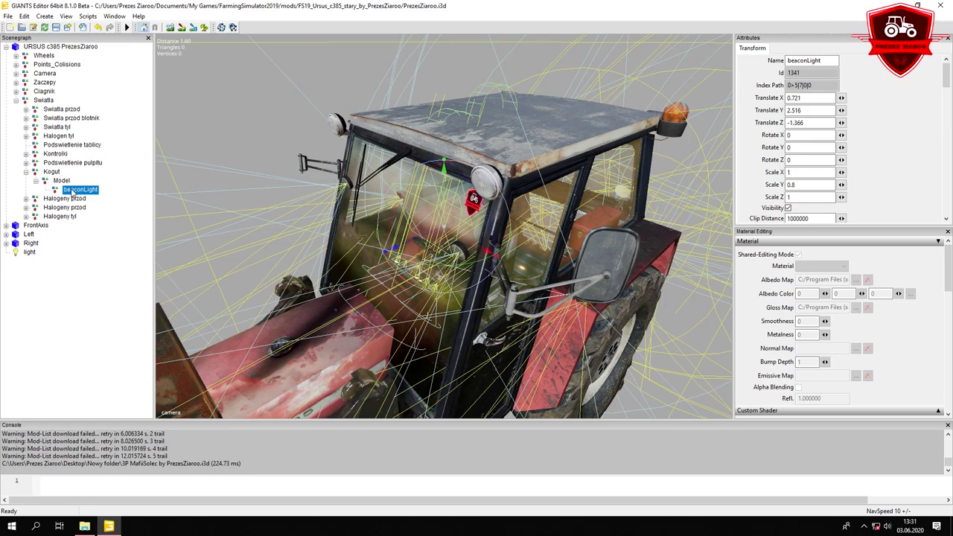
left_click(61, 181)
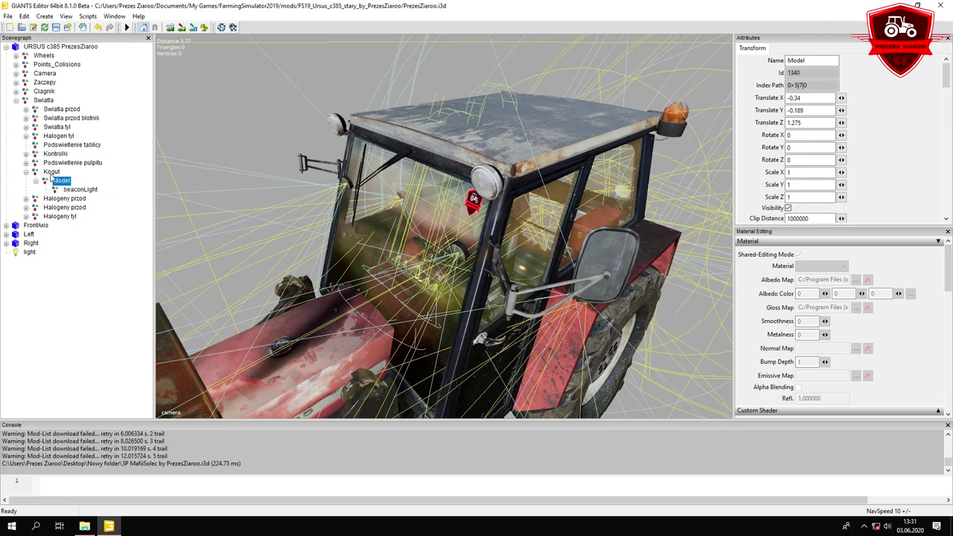
key("f")
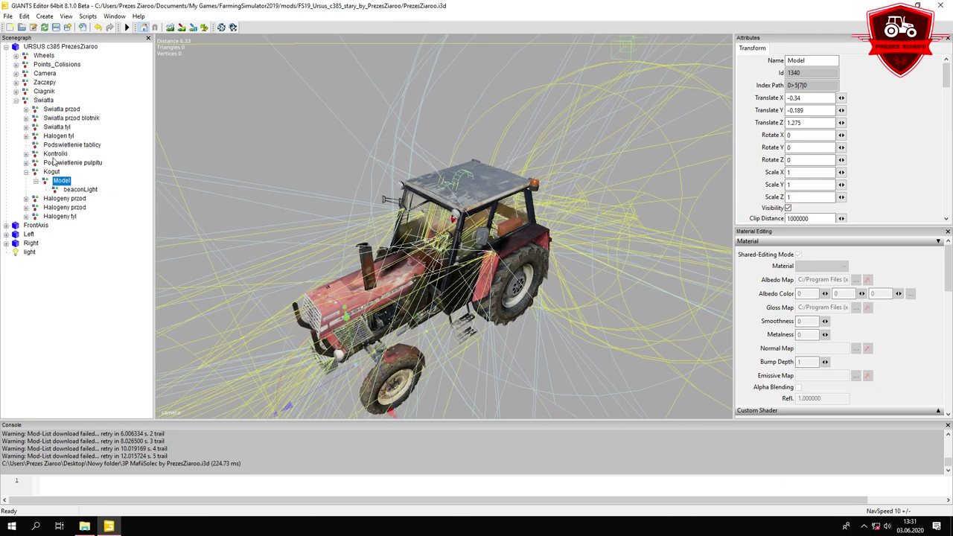
left_click(78, 191)
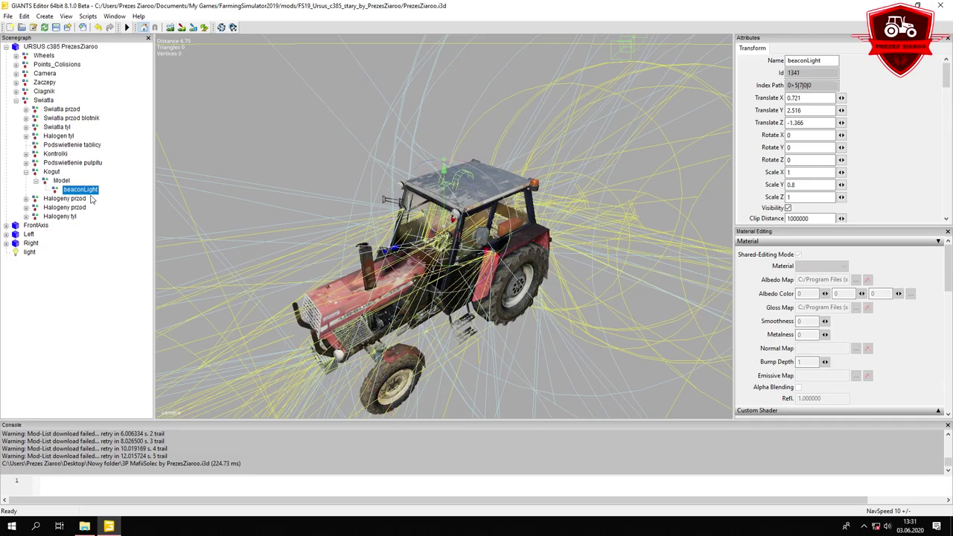
Raise the beaconLight node above the cab roof, positioning it at about Y 2.893, Z -1.535
left_click_drag(442, 214, 451, 190)
key("f")
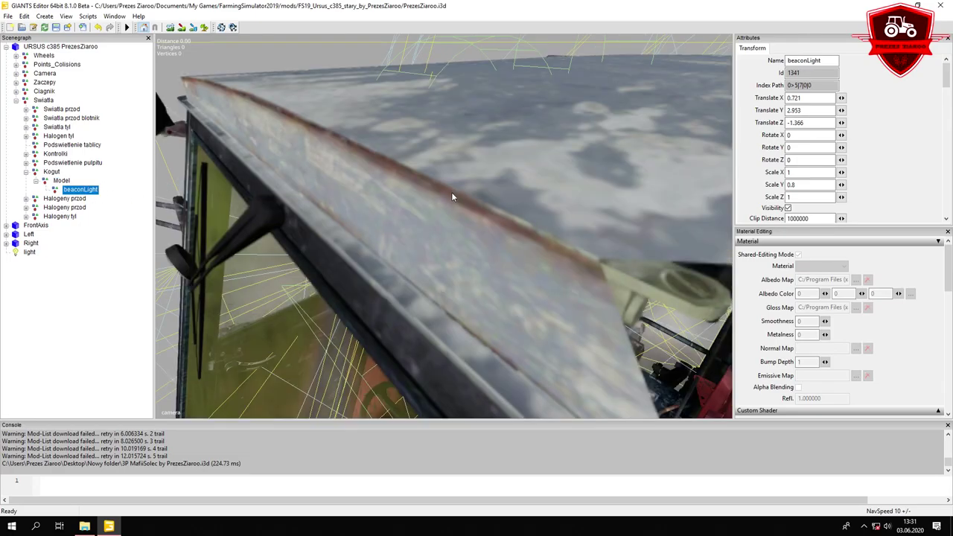
scroll(451, 192, "down", 5)
left_click_drag(443, 237, 459, 223)
key("f")
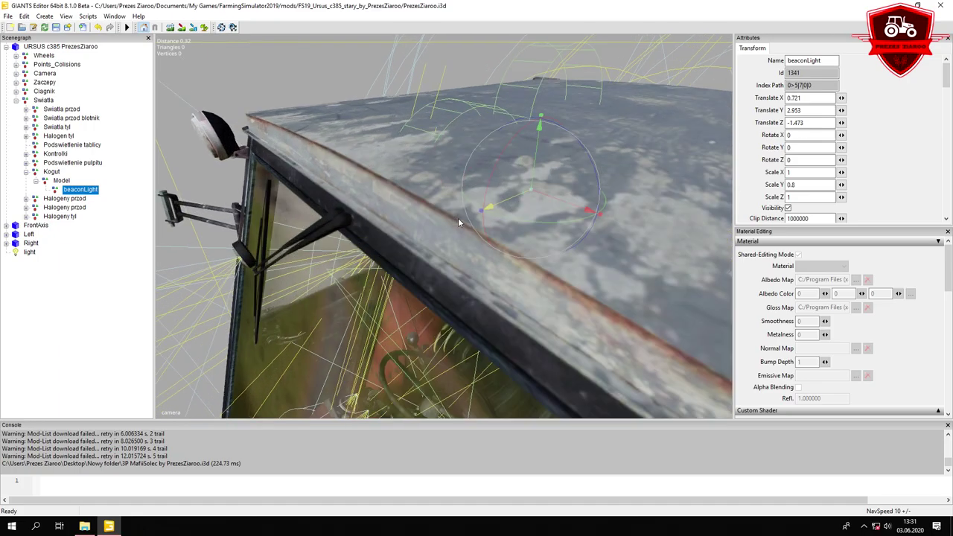
left_click_drag(536, 160, 458, 225)
key("f")
scroll(497, 206, "down", 5)
left_click_drag(487, 180, 490, 208)
key("f")
left_click_drag(462, 209, 519, 225, "alt")
scroll(519, 224, "down", 5)
right_click_drag(519, 225, 424, 191)
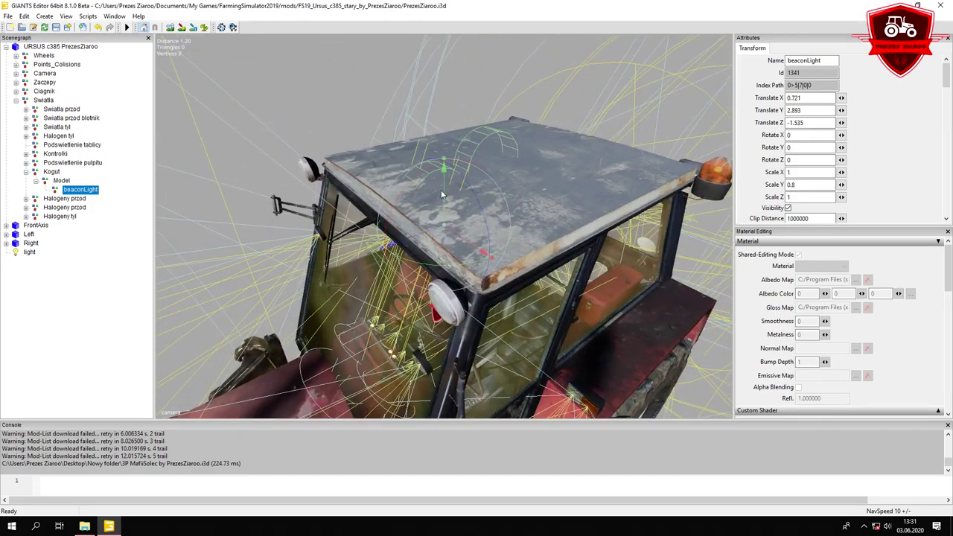
Collapse the Kogut group and inspect the orange beacon on the rear corner of the cab roof
left_click(26, 172)
left_click(43, 176)
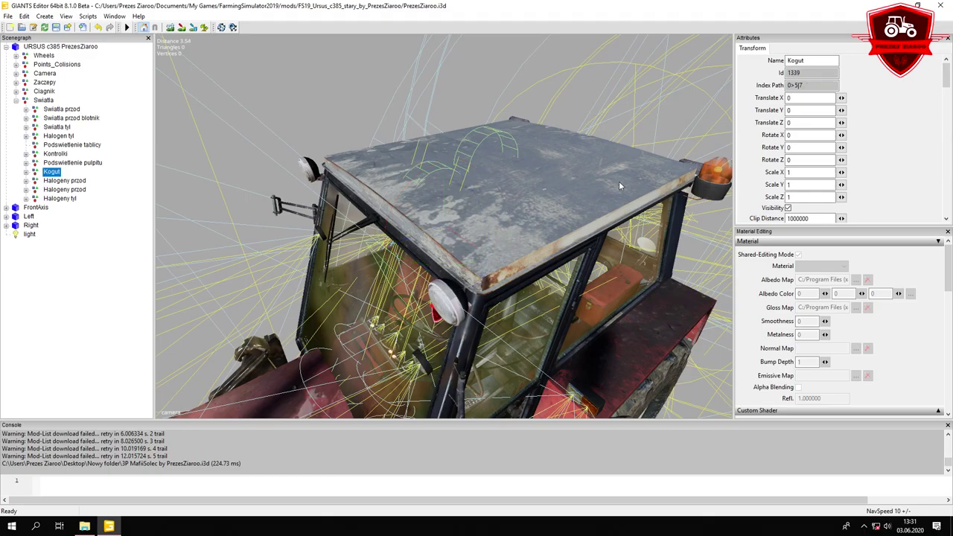
right_click_drag(655, 172, 421, 130)
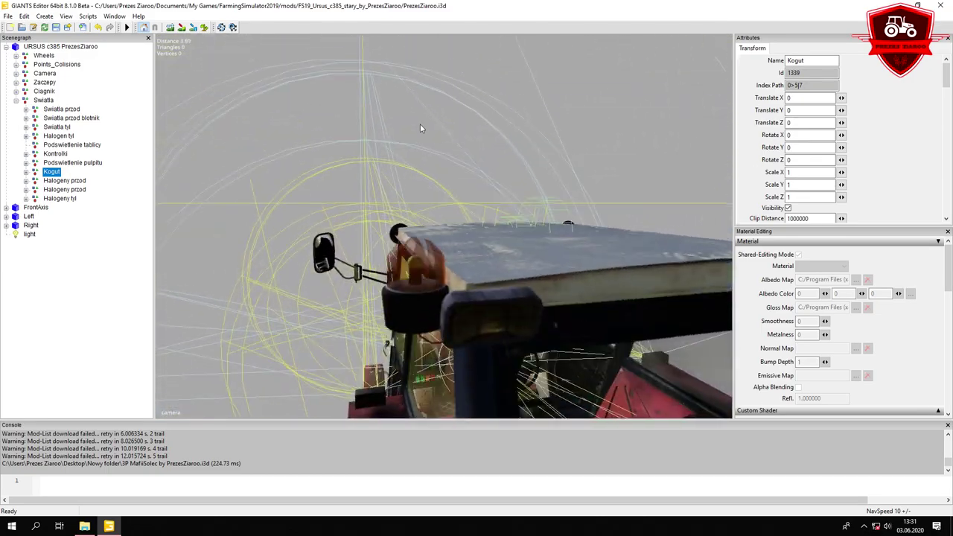
right_click_drag(435, 236, 665, 196)
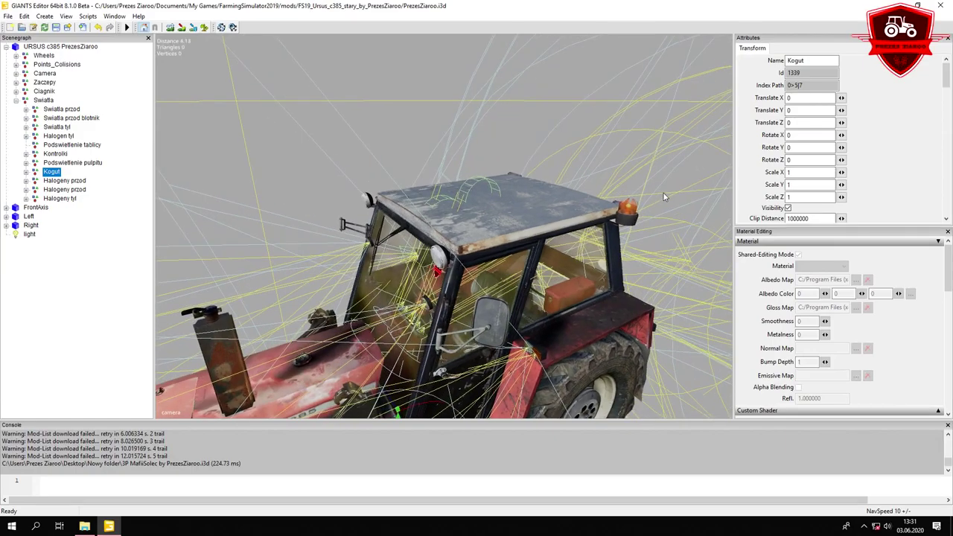
Examine the Lewy klosz lamps of Modele MF 235 in the first Halogeny przod group against the tractor's front
left_click(51, 181)
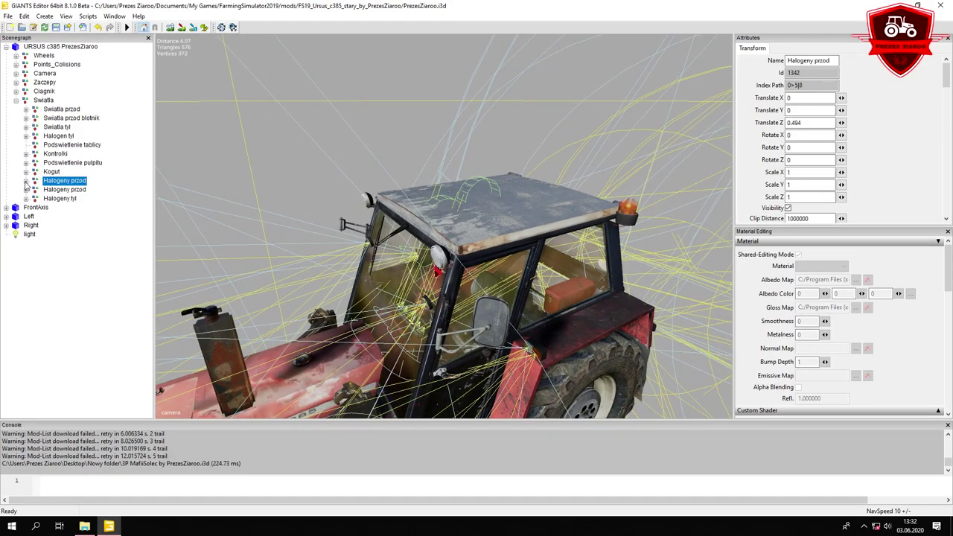
left_click(26, 181)
left_click(42, 190)
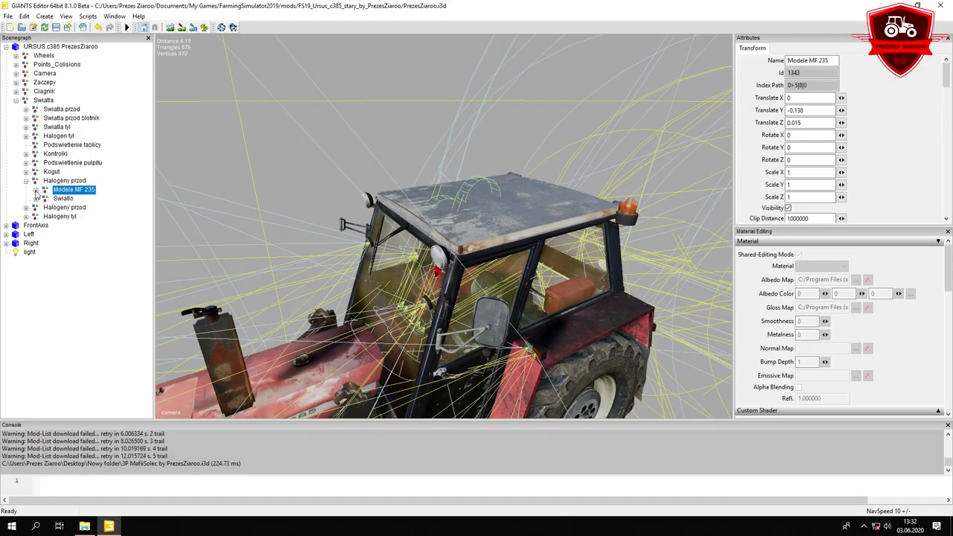
left_click(35, 191)
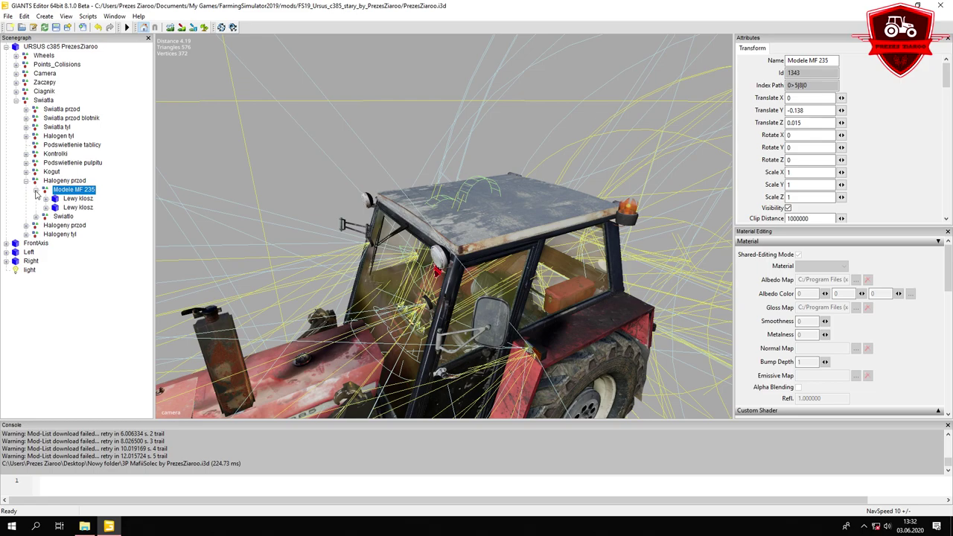
double_click(75, 198)
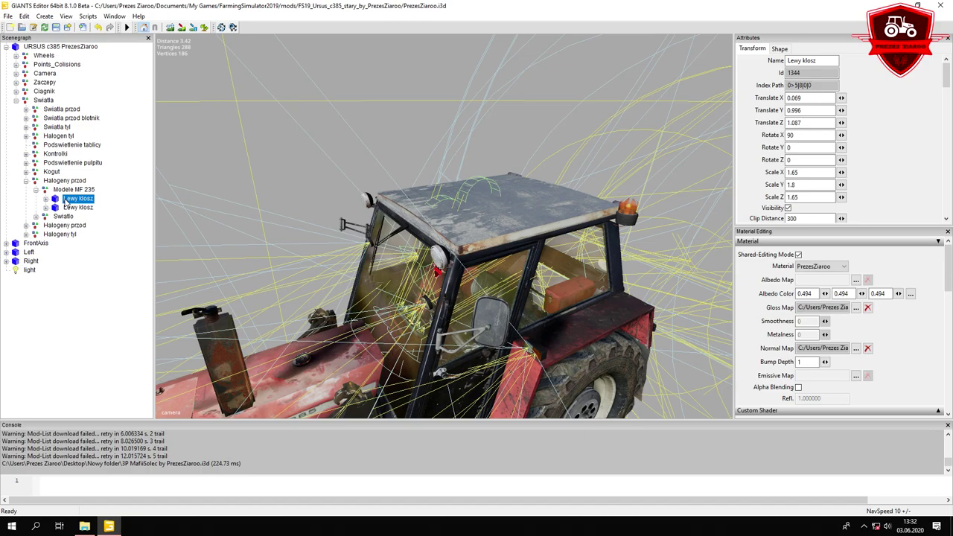
scroll(340, 199, "down", 10)
left_click_drag(330, 218, 353, 211, "alt")
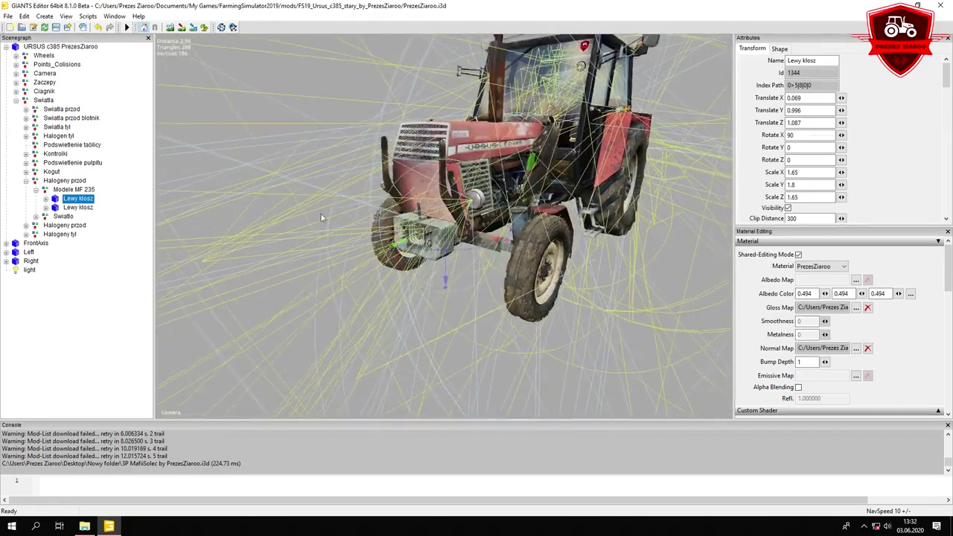
left_click(63, 180)
left_click(26, 181)
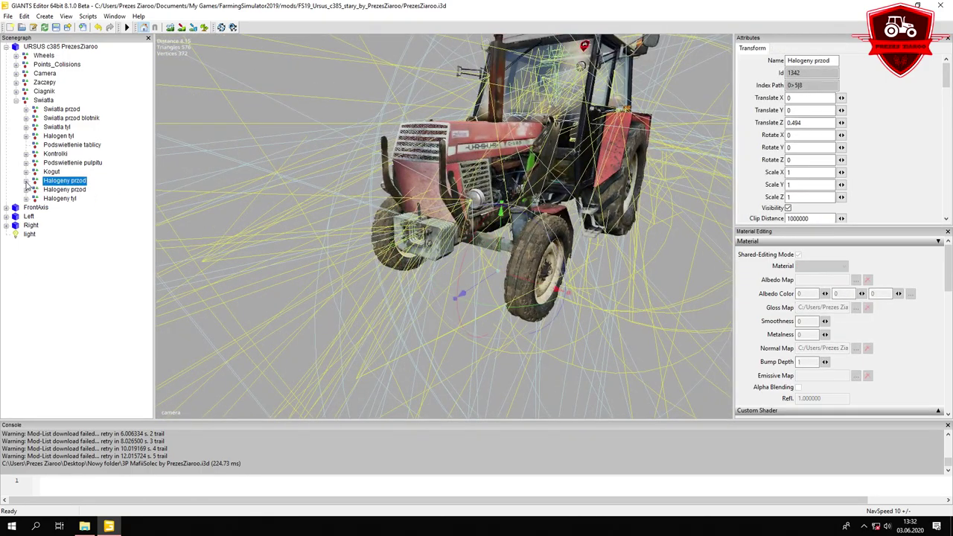
Move the whole Halogen tyl group up and back behind the cab, to about Y 0.778, Z -0.276
left_click(54, 136)
key("f")
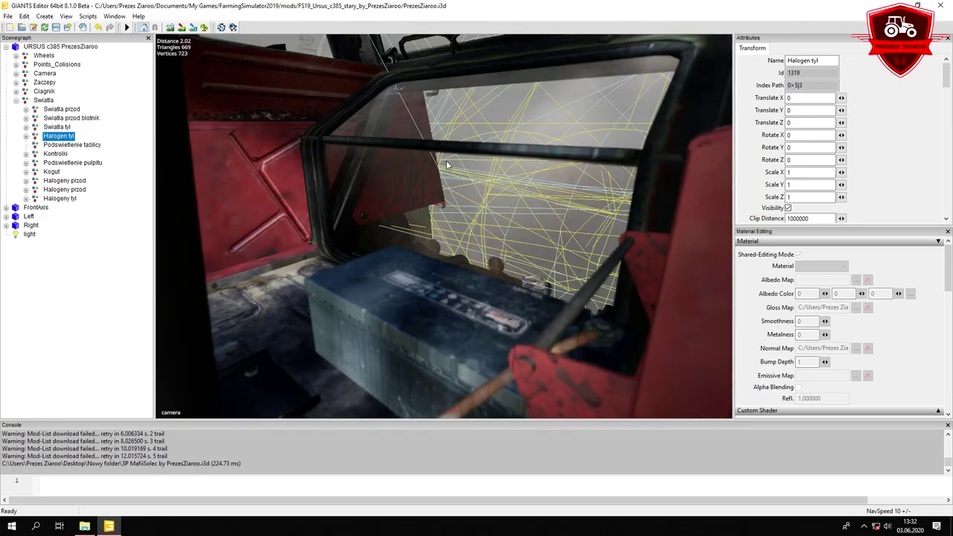
double_click(59, 136)
left_click(63, 145)
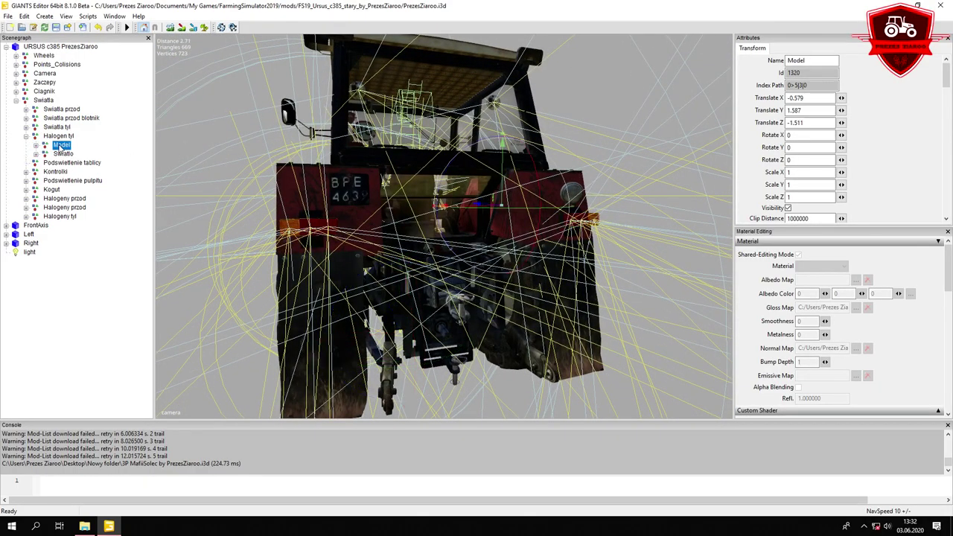
left_click(58, 136)
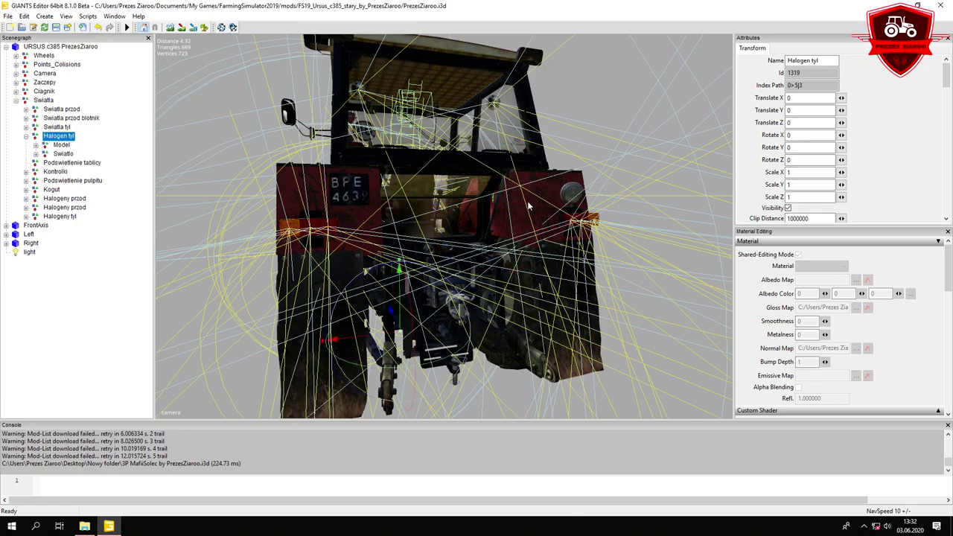
middle_click_drag(302, 188, 417, 296)
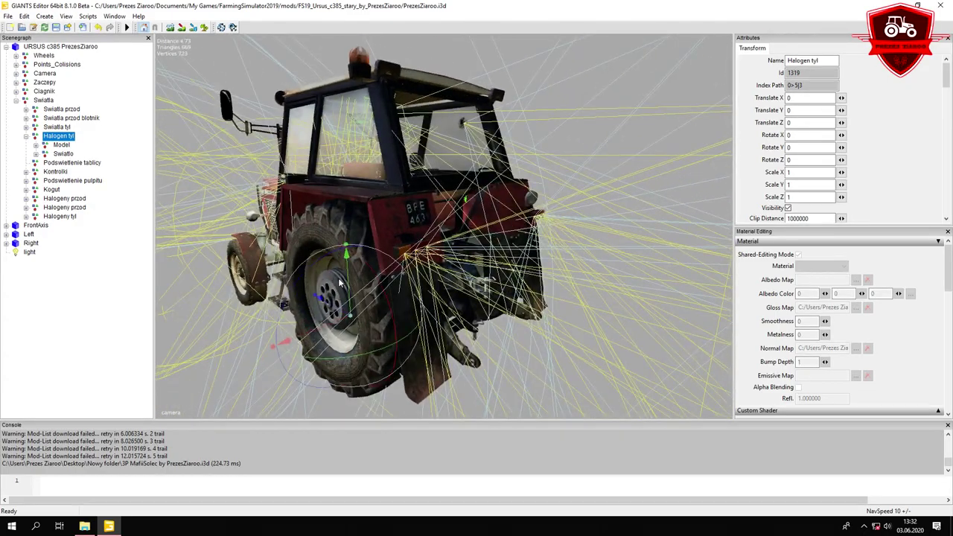
left_click_drag(346, 281, 376, 188)
left_click_drag(377, 187, 303, 230, "alt")
middle_click_drag(303, 230, 326, 229)
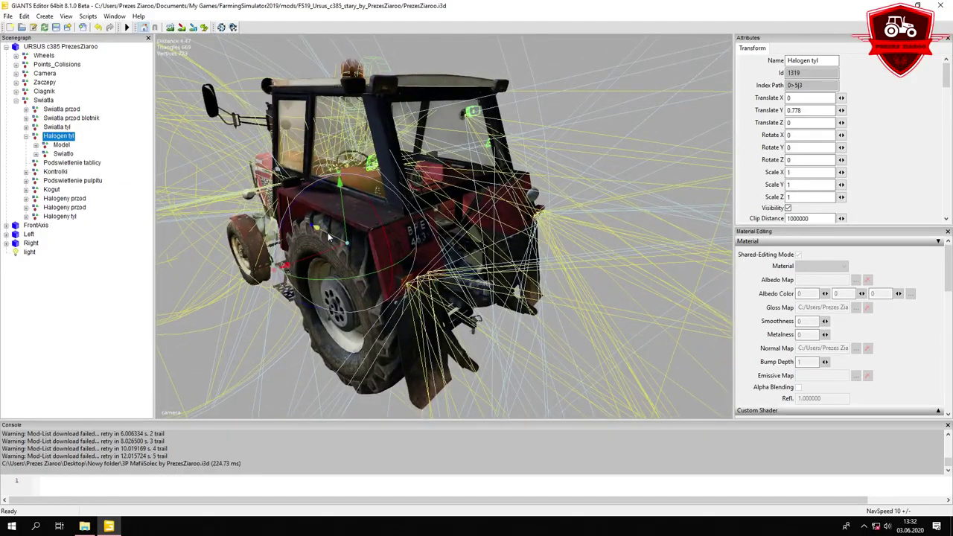
left_click_drag(327, 233, 351, 240)
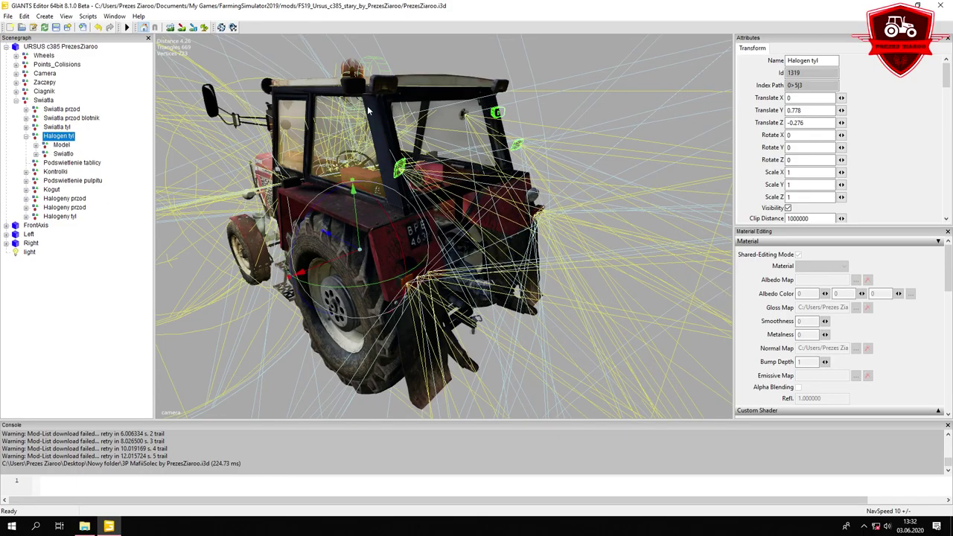
Delete the second Szklo glass under the Halogen model of the Halogen tyl group
left_click(60, 145)
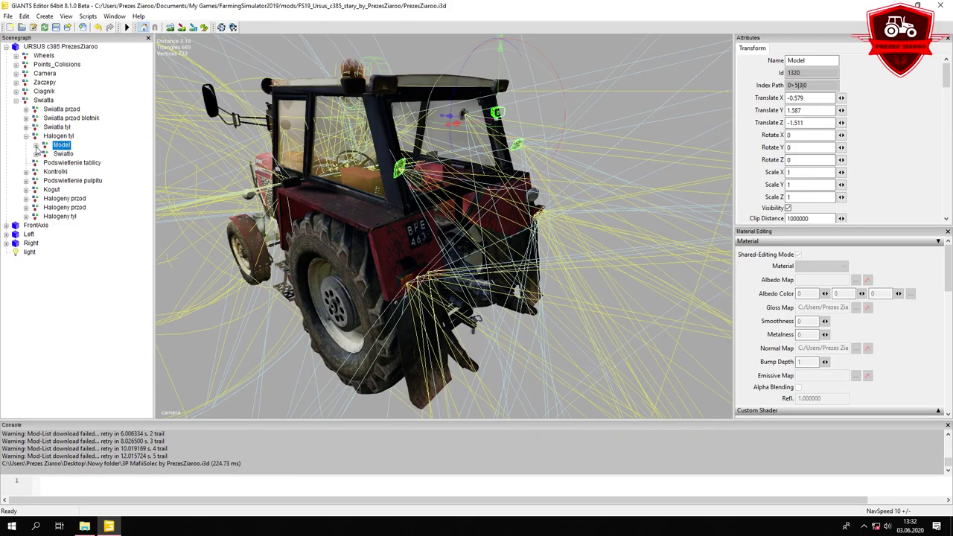
left_click(36, 146)
left_click(75, 153)
left_click(45, 153)
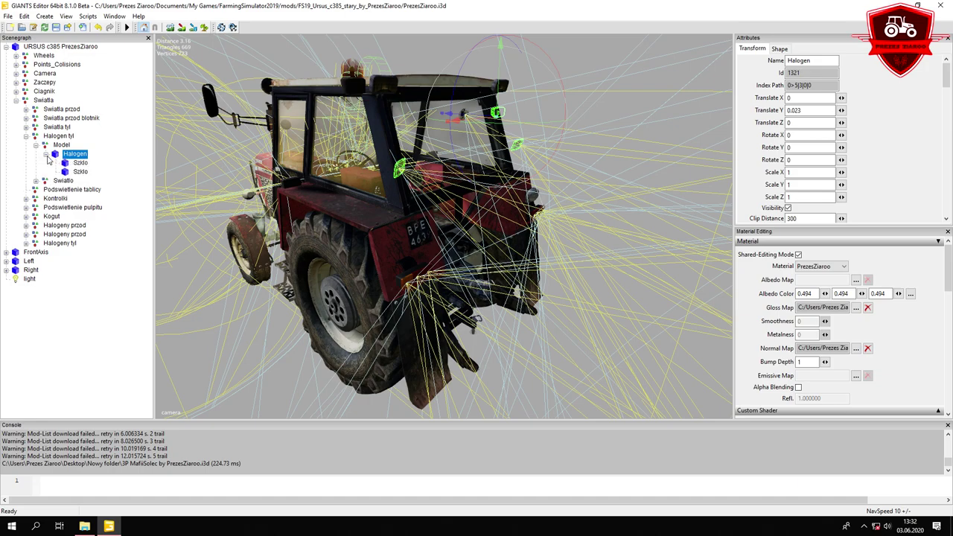
left_click(80, 162)
left_click(79, 172)
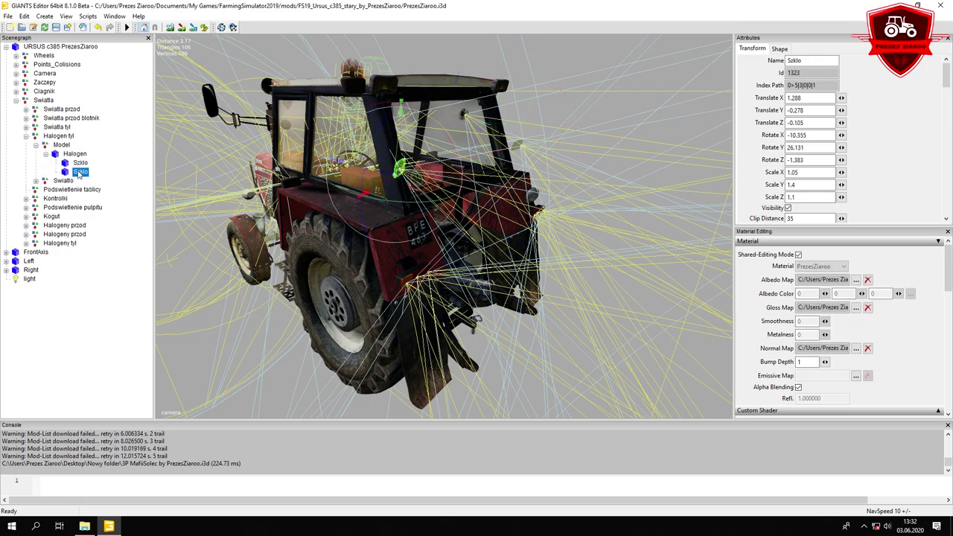
key("Delete")
Inspect the Halogen housing and its remaining Szklo glass by the cab's rear pillar
left_click(74, 153)
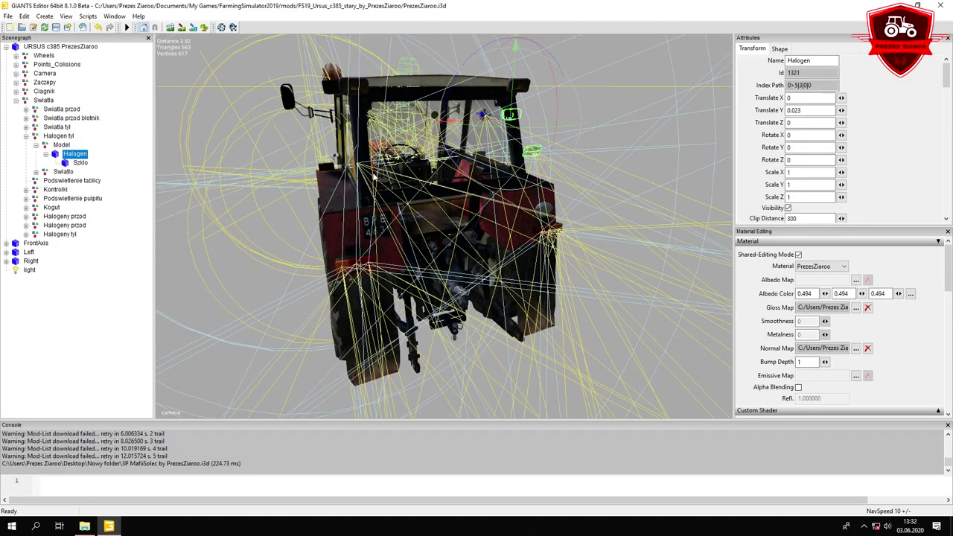
key("f")
scroll(367, 172, "down", 4)
left_click_drag(367, 172, 312, 165, "alt")
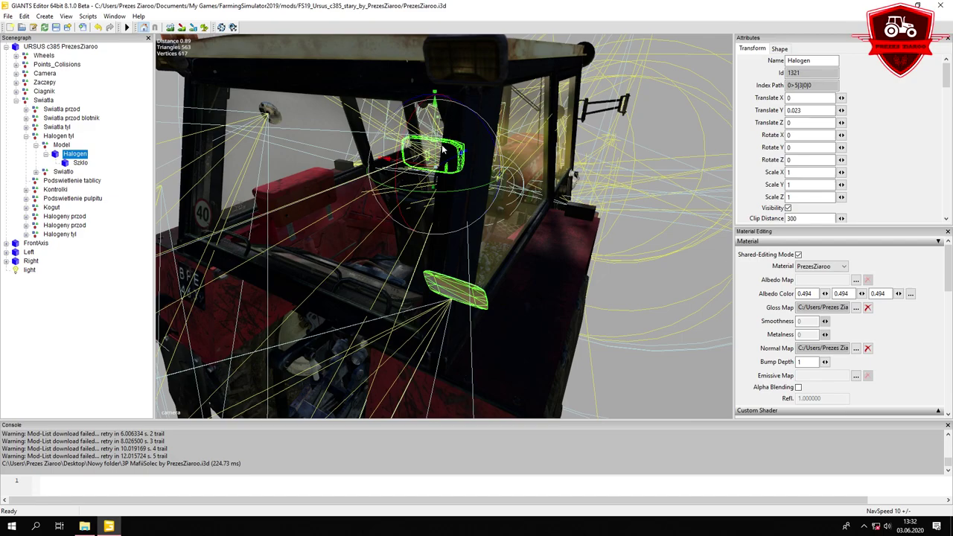
left_click(78, 163)
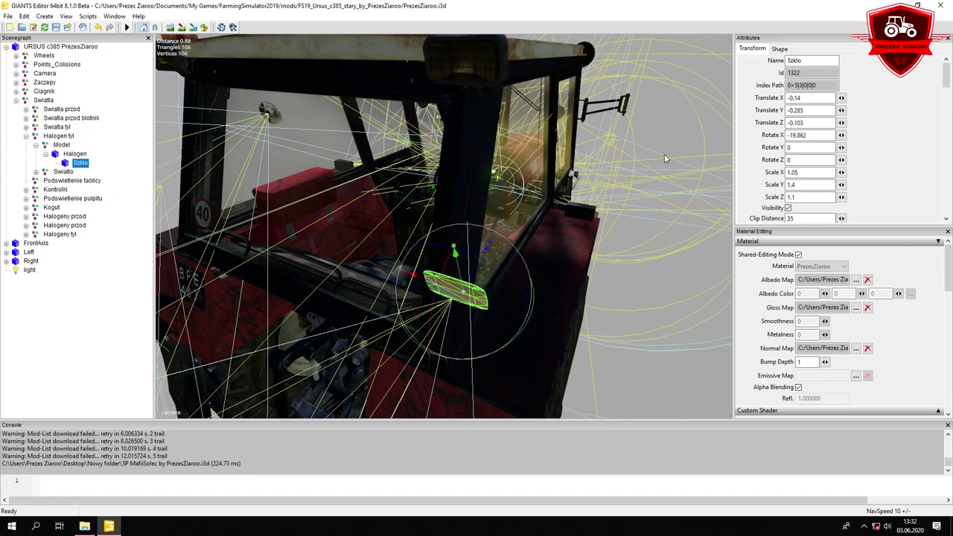
left_click(804, 98)
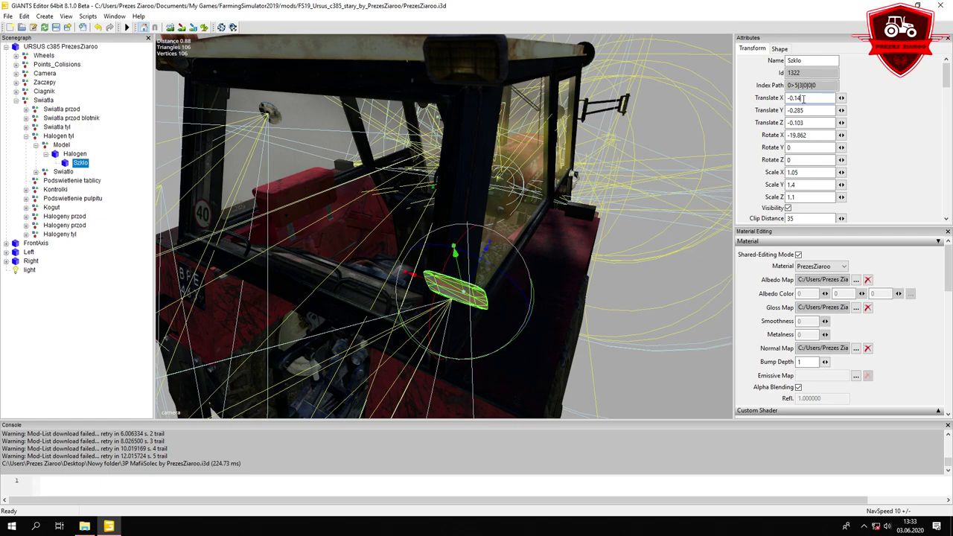
Raise the Halogen tyl group's Model node to roof-lamp height, at about Y 2.098, Z -1.358
left_click(63, 146)
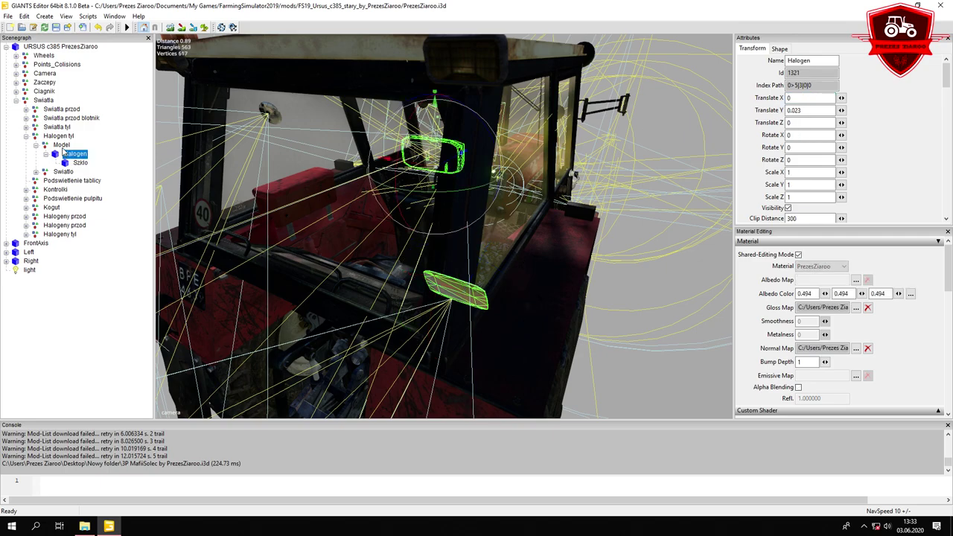
left_click_drag(434, 105, 466, 4)
scroll(466, 4, "up", 3)
scroll(523, 102, "down", 3)
left_click_drag(509, 130, 546, 90, "alt")
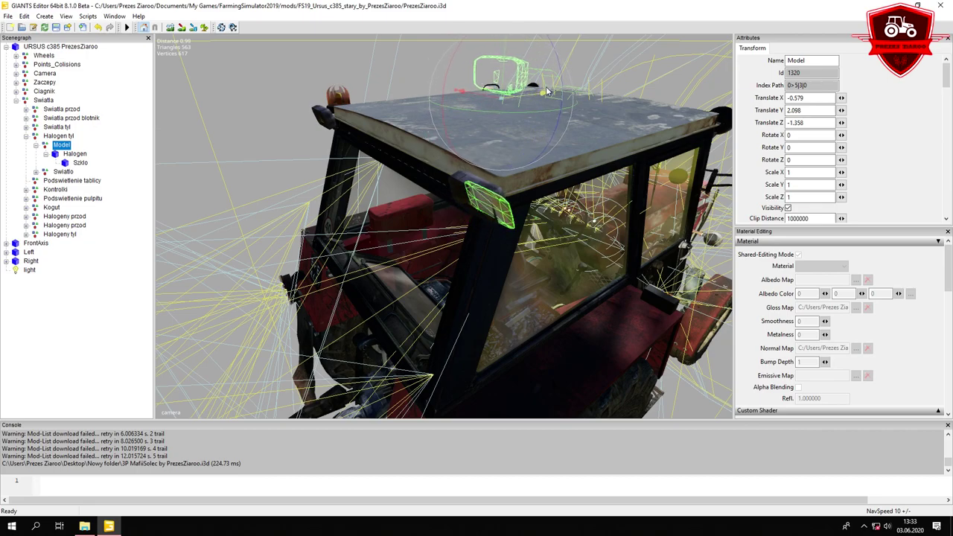
Align the Model node's glass with the cab's rear lamp housing, at about X -0.506, Y 2.09
scroll(452, 158, "up", 3)
left_click_drag(452, 158, 459, 165, "alt")
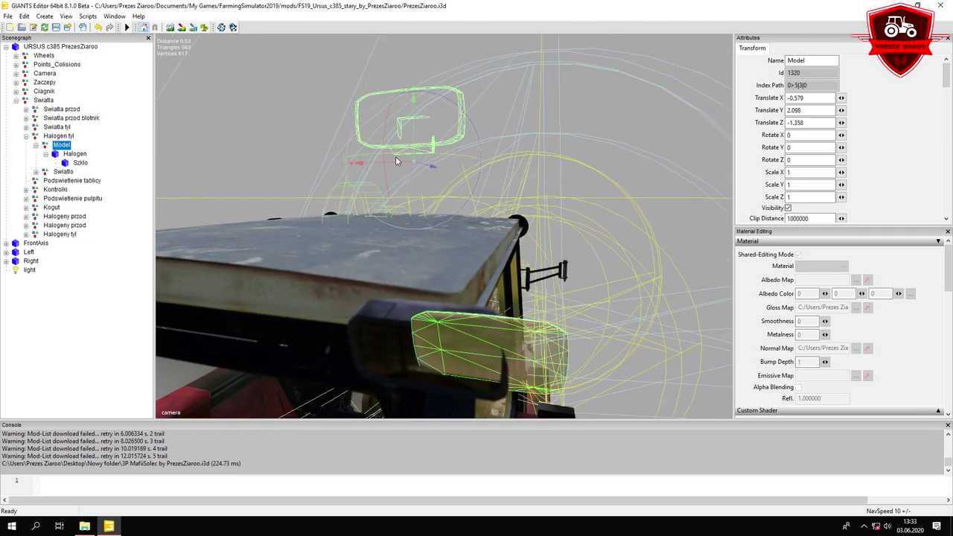
left_click_drag(398, 162, 346, 159)
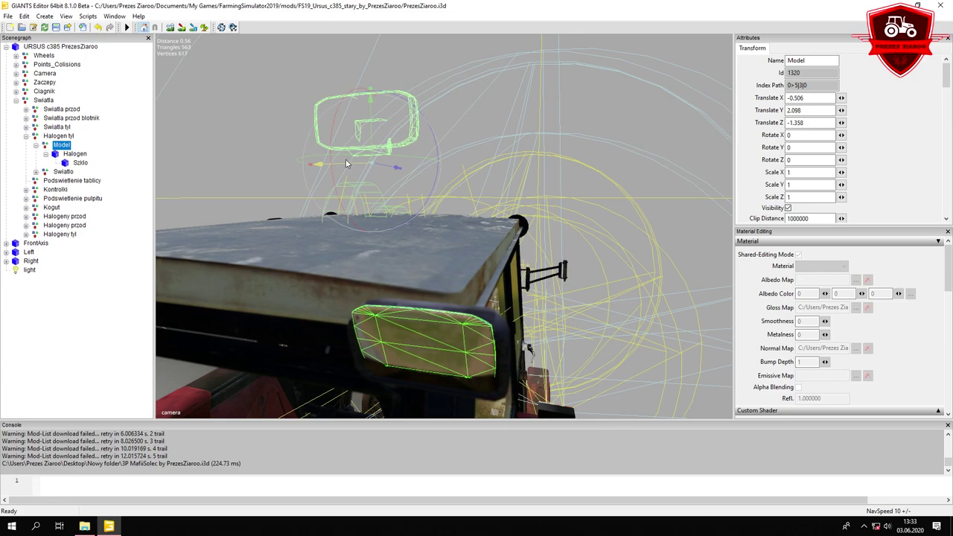
left_click_drag(372, 119, 373, 125)
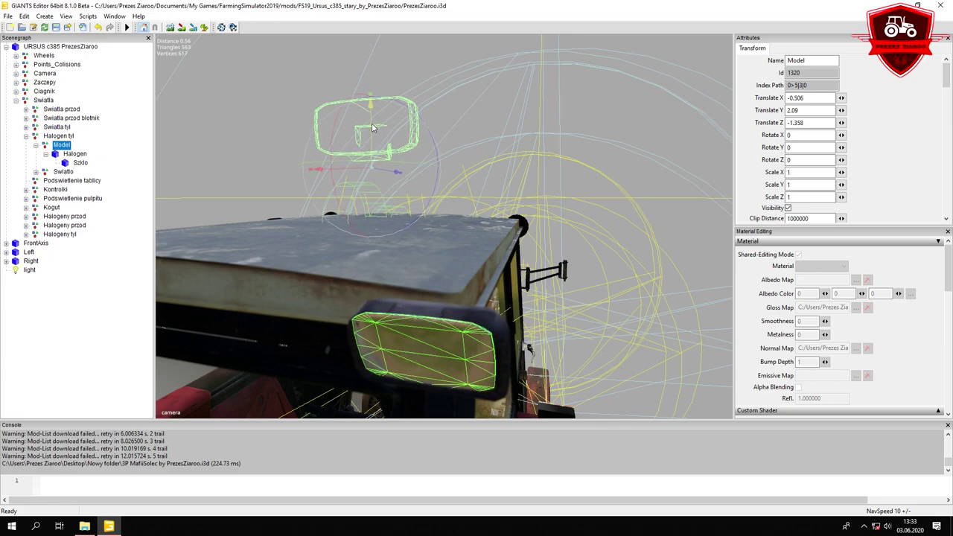
Set the Szklo glass's X rotation to -15 and nudge its parent Halogen to about Y 0.012, Z 0.002
left_click(82, 162)
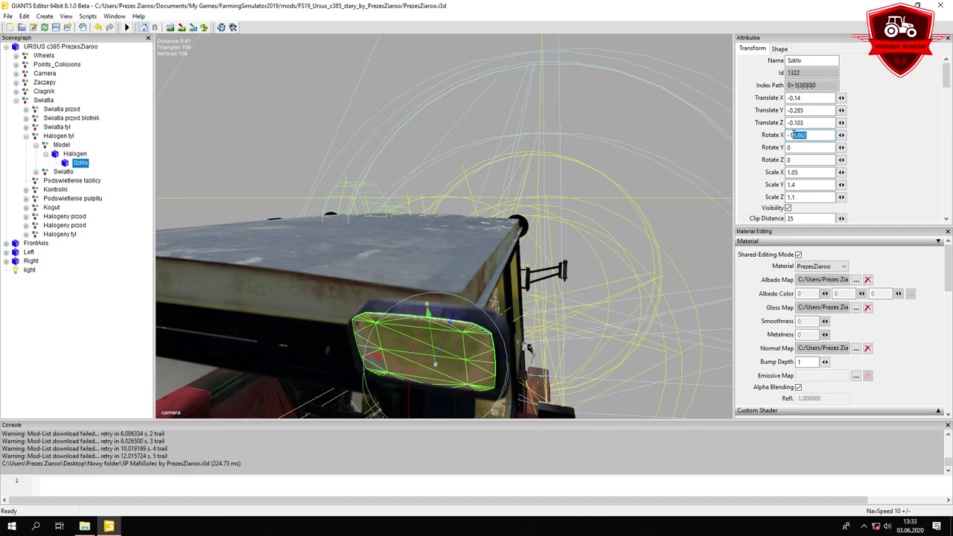
type("15")
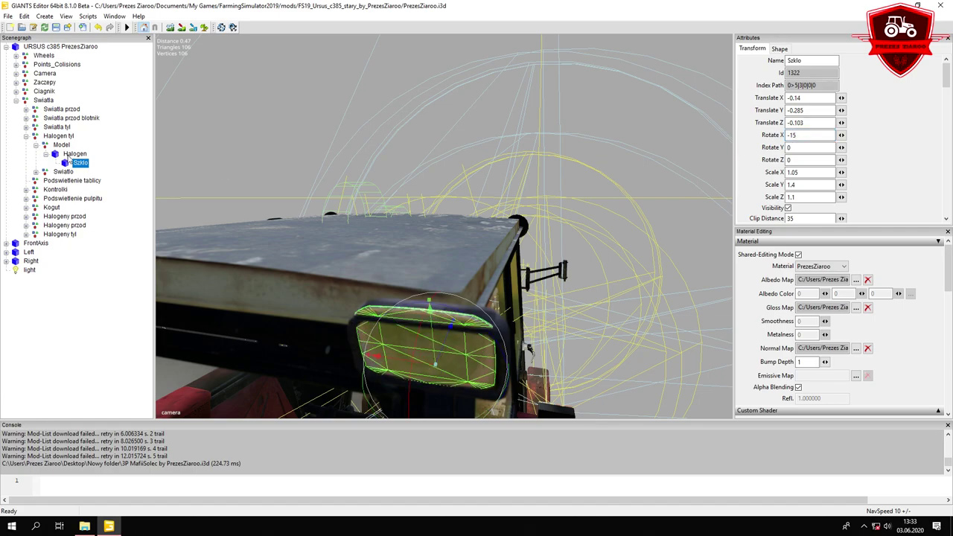
left_click(72, 154)
left_click_drag(370, 104, 373, 109)
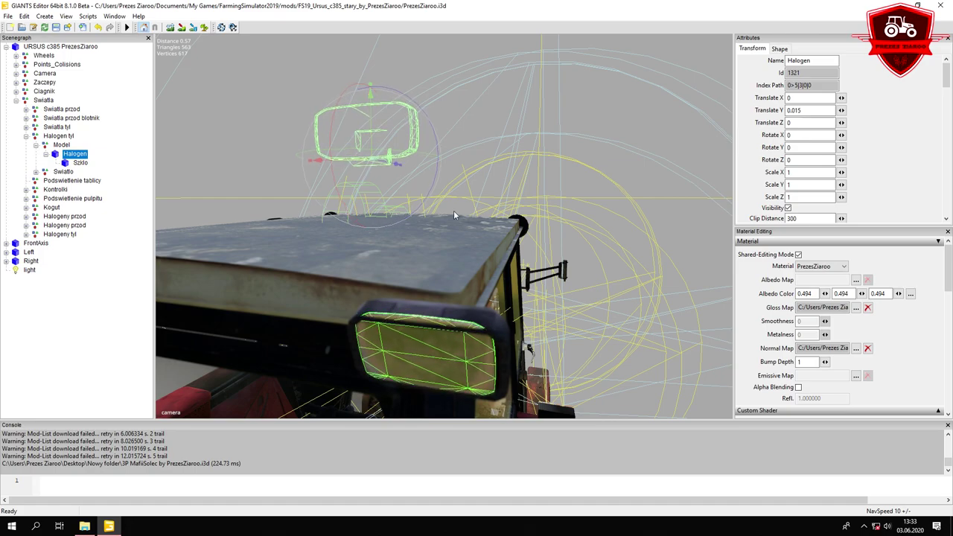
middle_click_drag(453, 210, 378, 191)
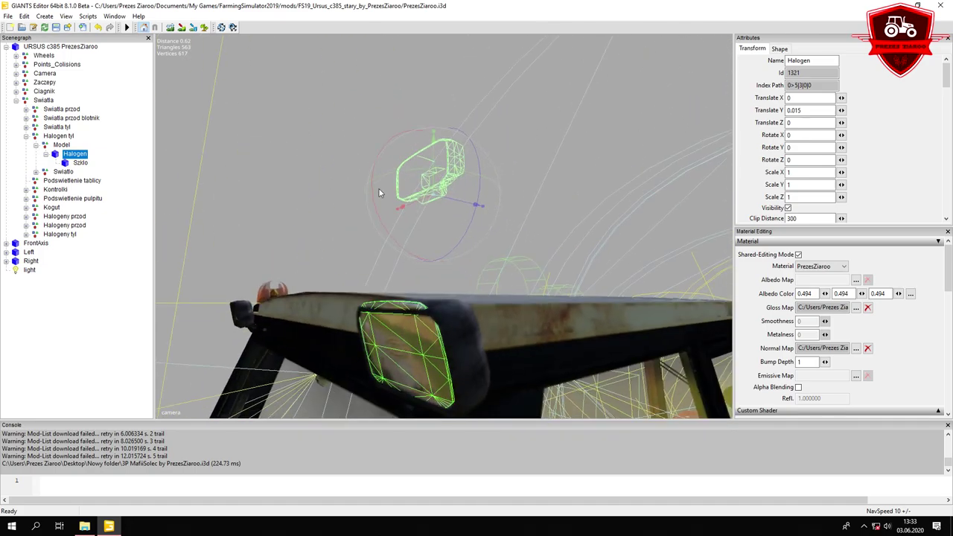
left_click_drag(455, 198, 457, 198)
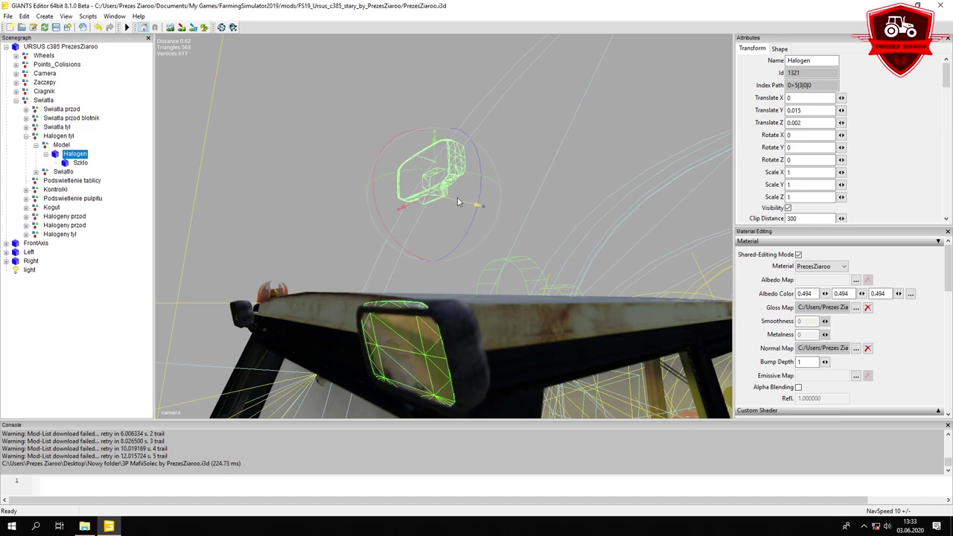
middle_click_drag(457, 197, 354, 190)
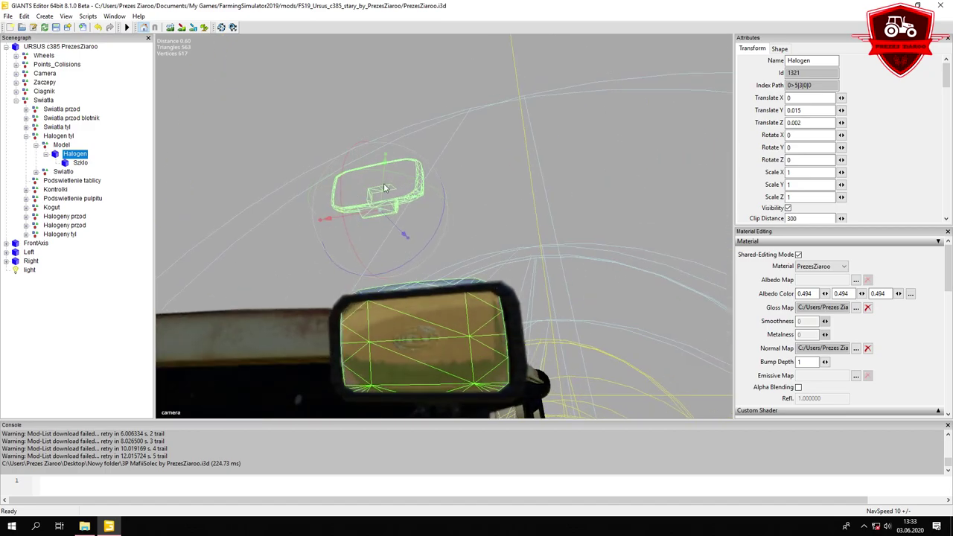
left_click_drag(385, 187, 385, 190)
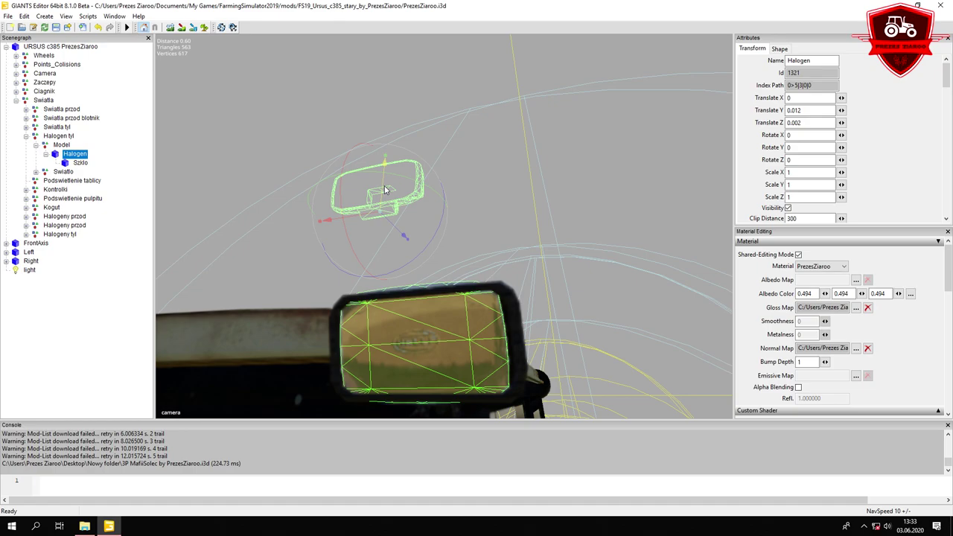
Set the Szklo glass's Y scale to 1.3 and shift it to about Y -0.283, Z -0.104
left_click(82, 164)
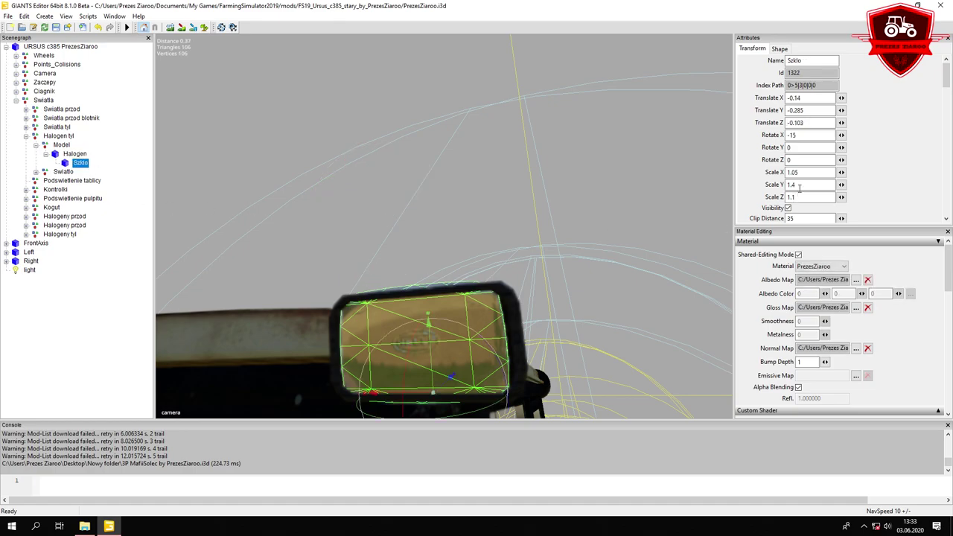
key("BackSpace")
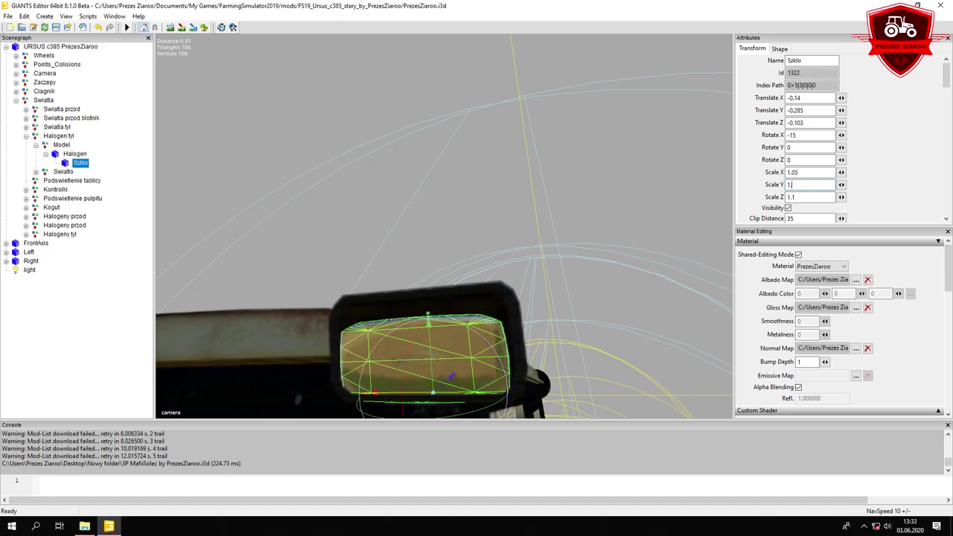
type("3")
left_click_drag(428, 361, 473, 379)
middle_click_drag(474, 380, 529, 315)
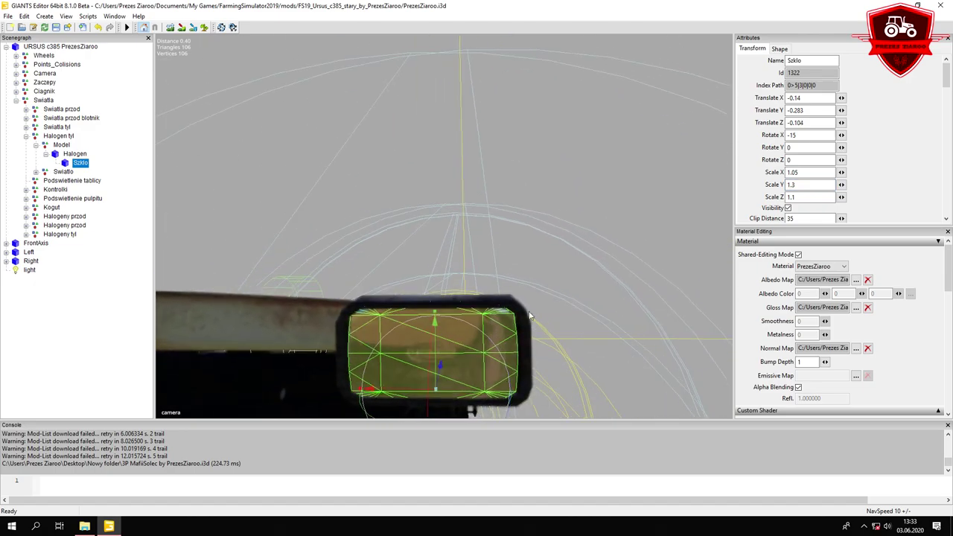
Widen the Szklo glass to fill the lamp housing with an X scale of 1.13
left_click(803, 173)
key("BackSpace")
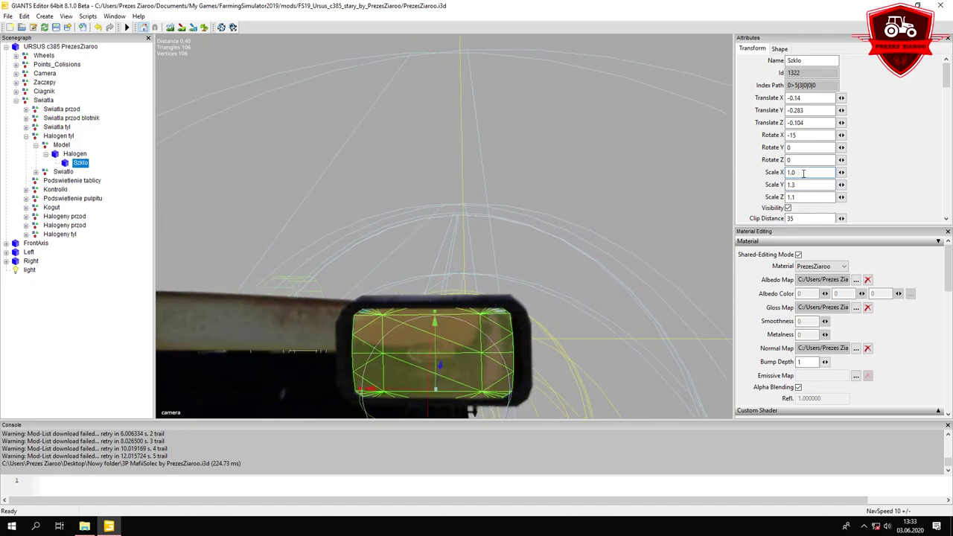
type("8")
type("1")
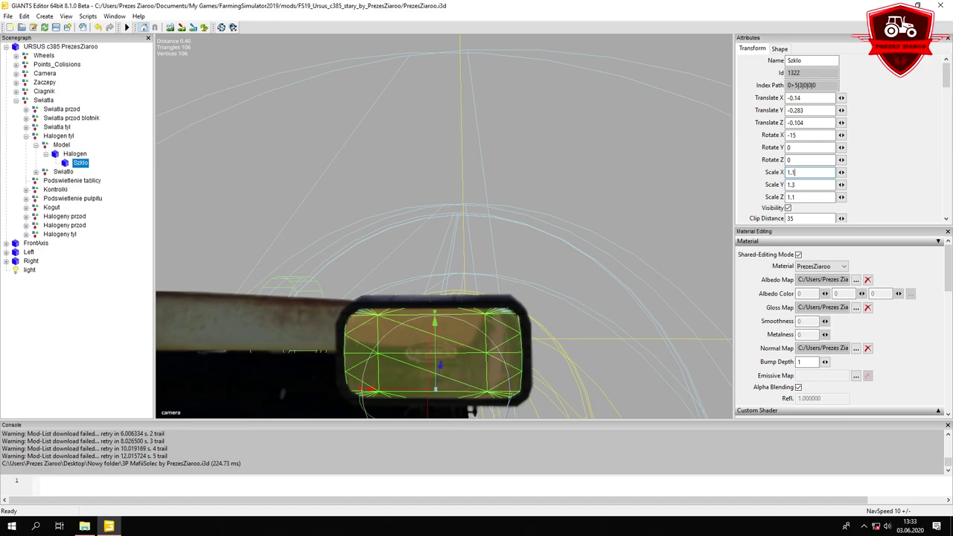
type("3")
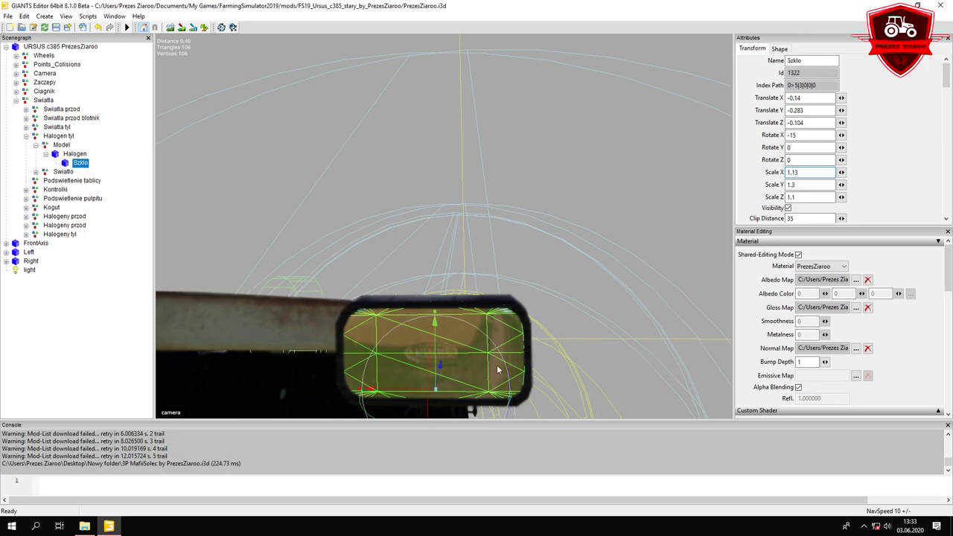
left_click(398, 386)
left_click_drag(397, 385, 407, 351, "alt")
middle_click_drag(407, 356, 475, 341)
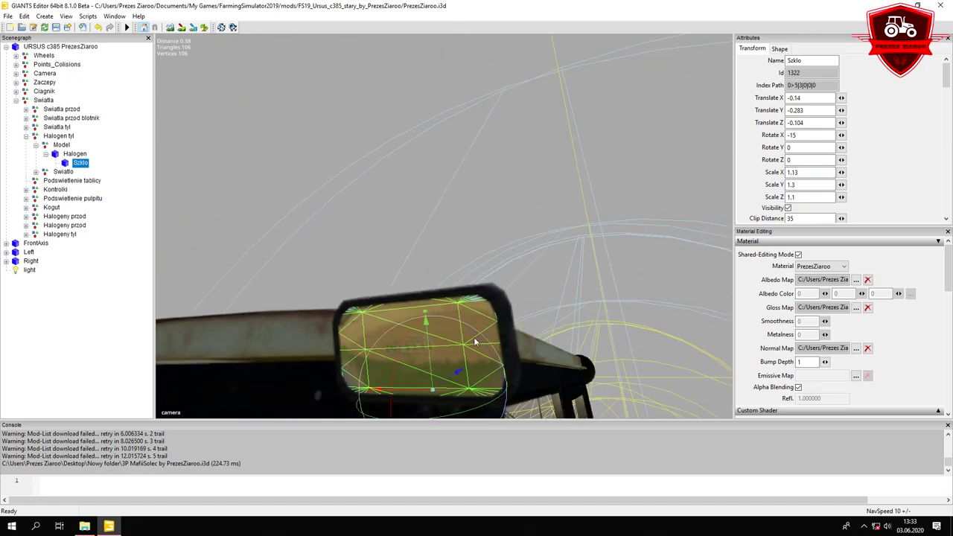
Duplicate the Szklo glass and move the copy into the opposite rear cab lamp, at about X 1.155
scroll(413, 271, "down", 10)
left_click_drag(412, 271, 456, 216, "alt")
scroll(456, 215, "up", 4)
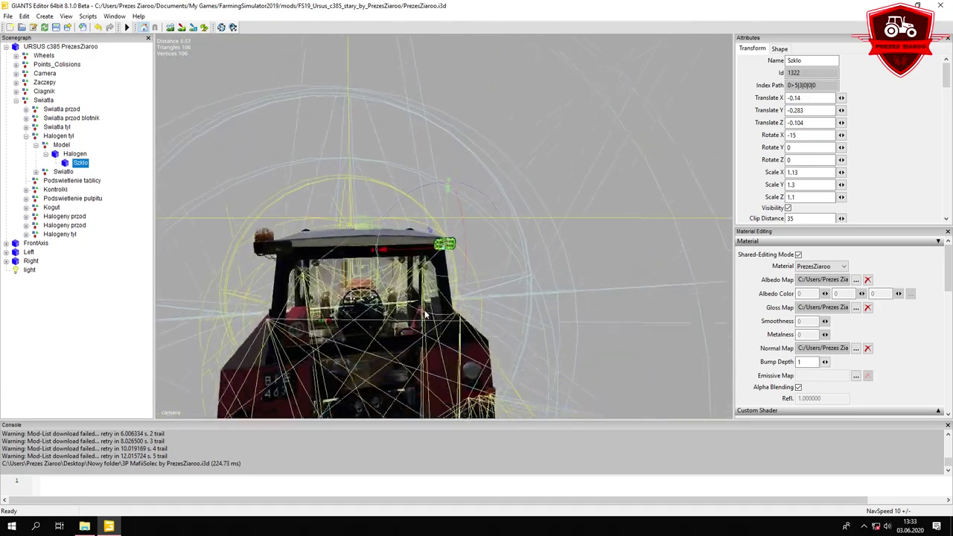
left_click(105, 134)
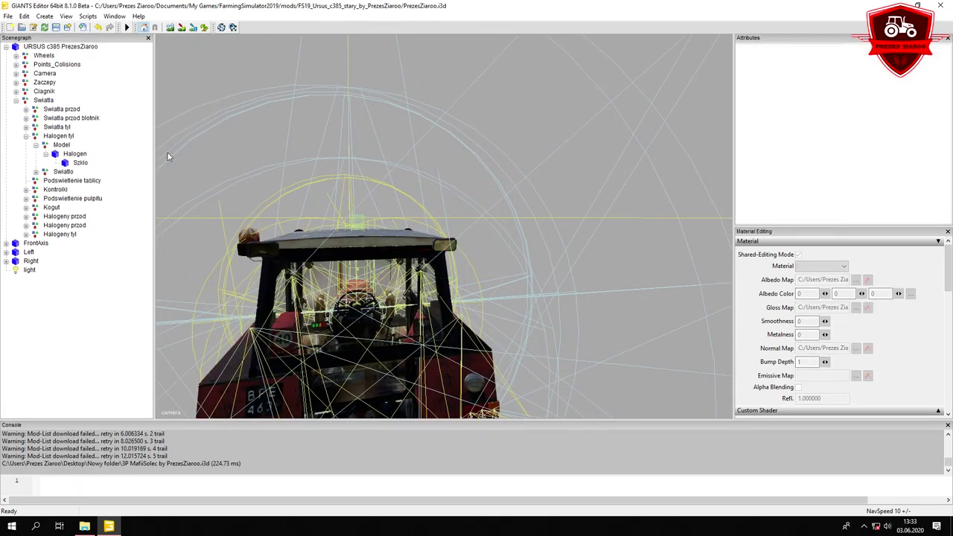
left_click(77, 164)
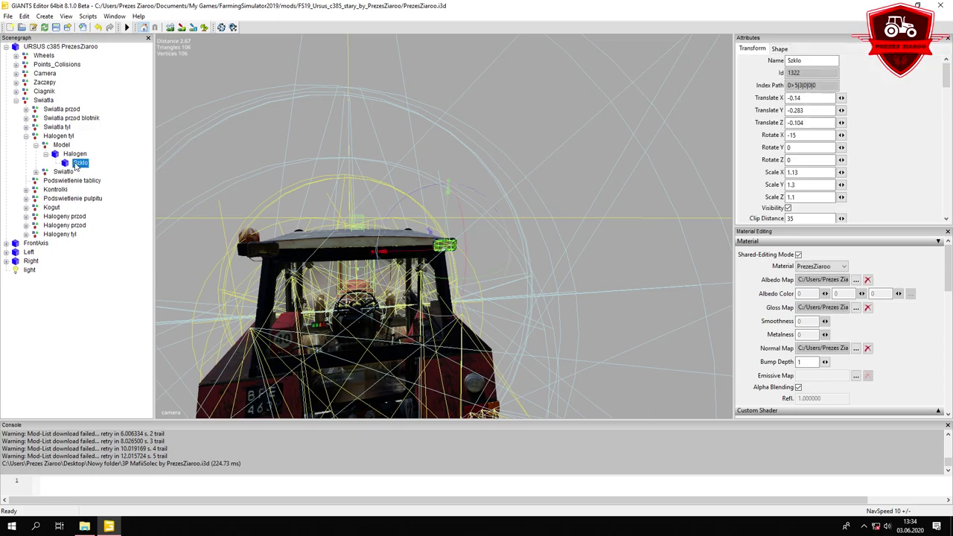
key("ctrl+d")
left_click_drag(392, 254, 199, 251)
key("f")
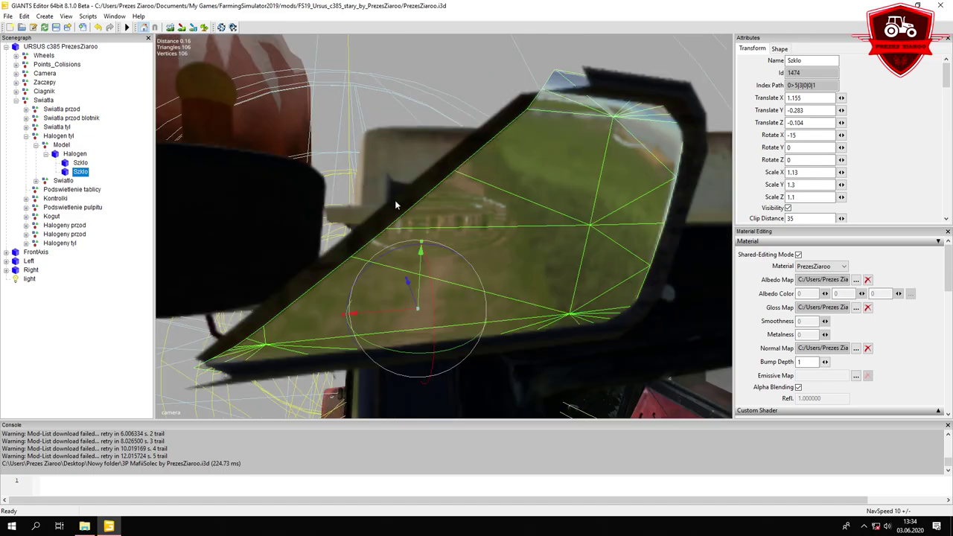
scroll(396, 204, "down", 5)
scroll(390, 209, "up", 4)
scroll(387, 210, "down", 3)
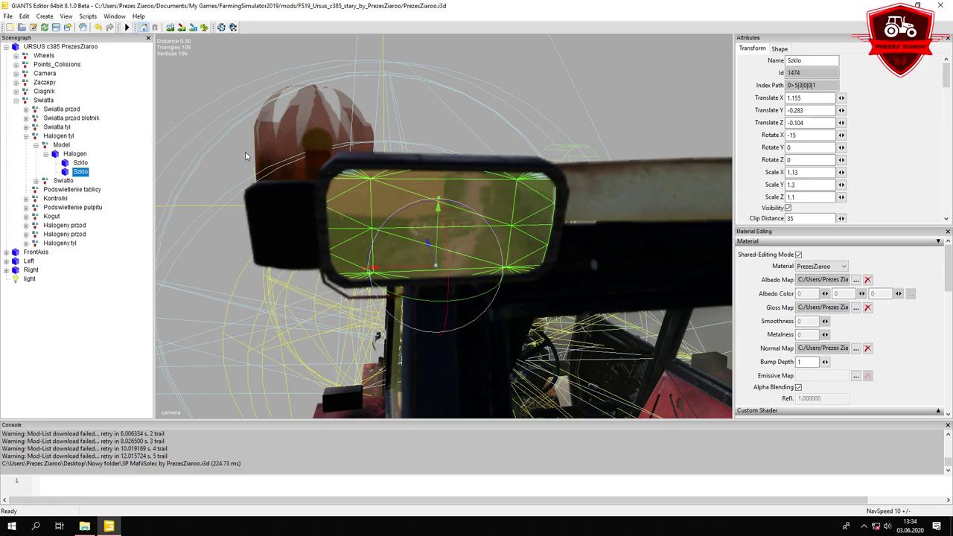
Center the duplicated Szklo glass in its lamp housing beside the beacon, at about X 1.151
left_click(80, 154)
key("f")
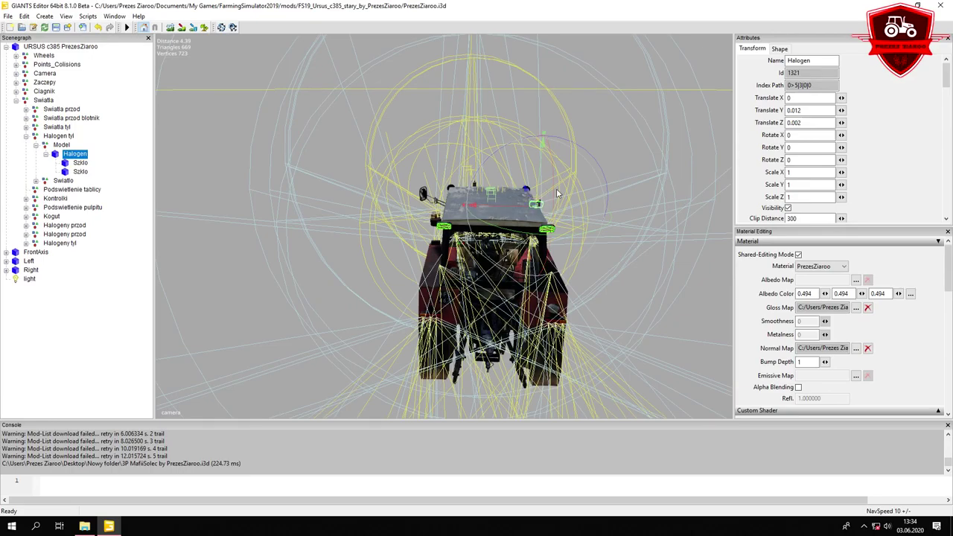
left_click(81, 163)
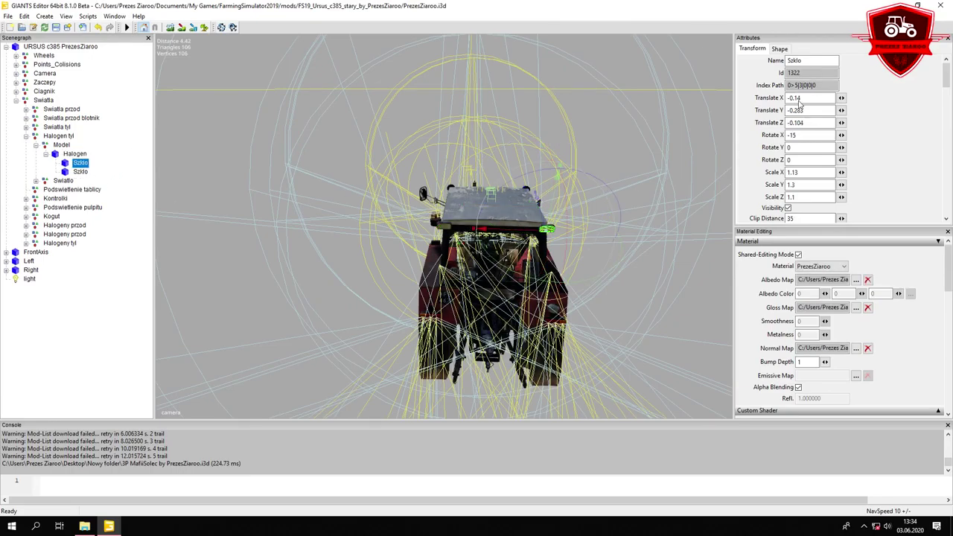
left_click(81, 172)
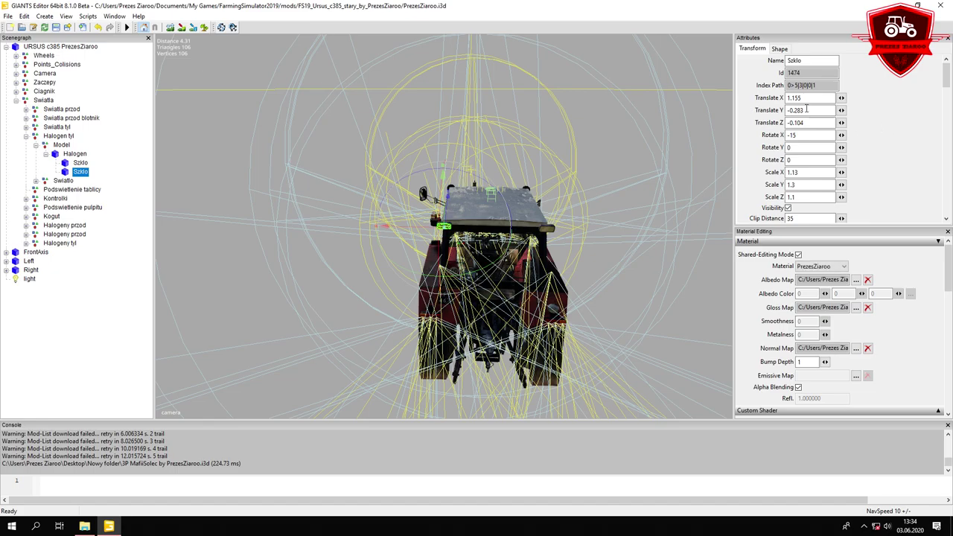
key("f")
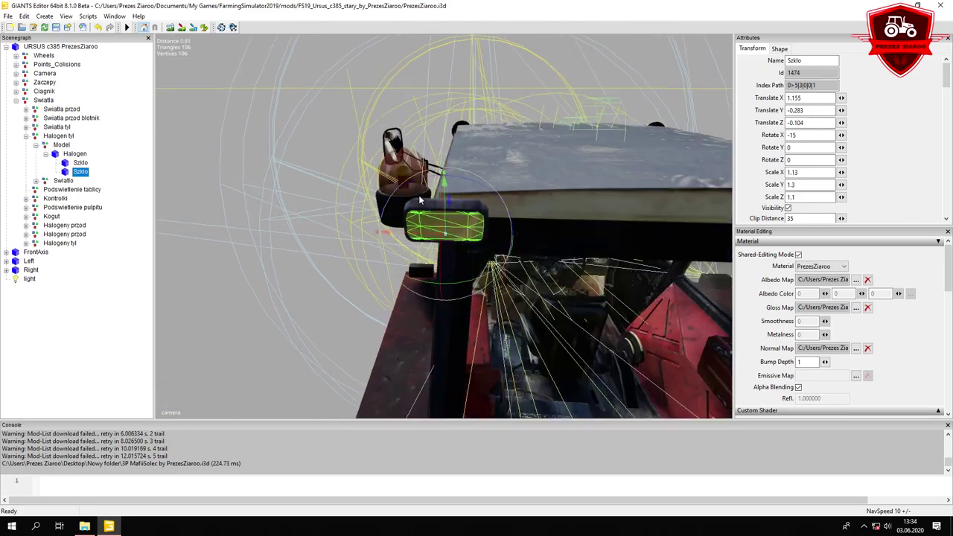
left_click_drag(419, 264, 415, 262)
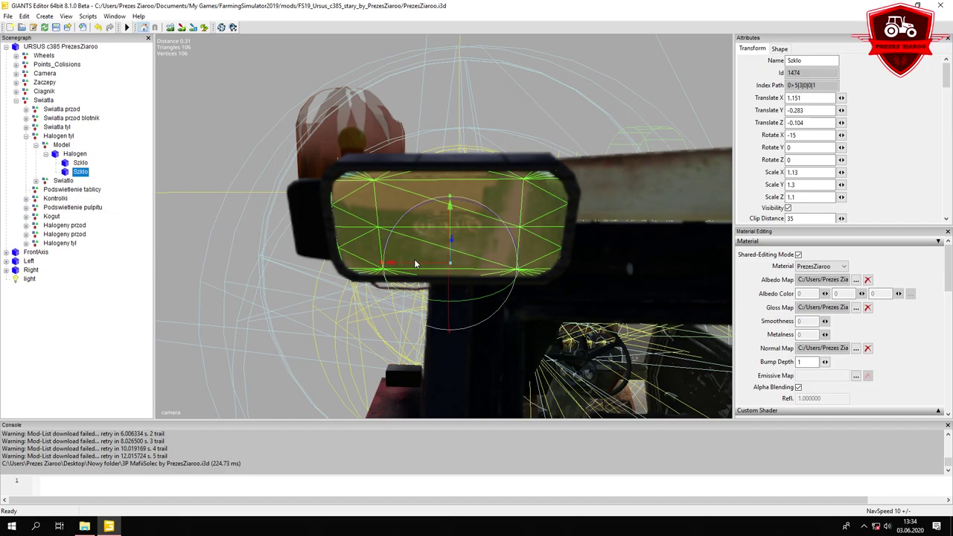
scroll(461, 160, "down", 10)
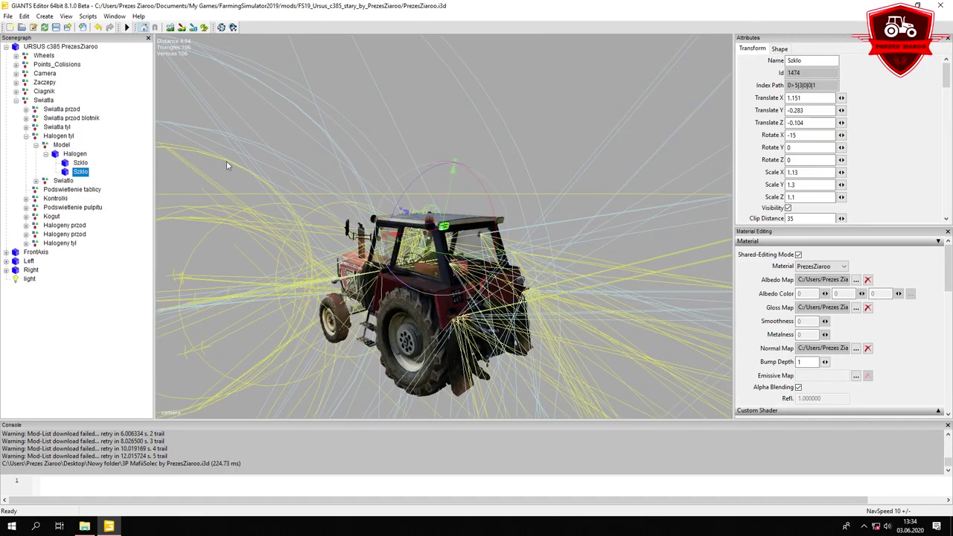
Raise the Halogen tyl group's Swiatlo node to about Y 0.457
left_click(35, 144)
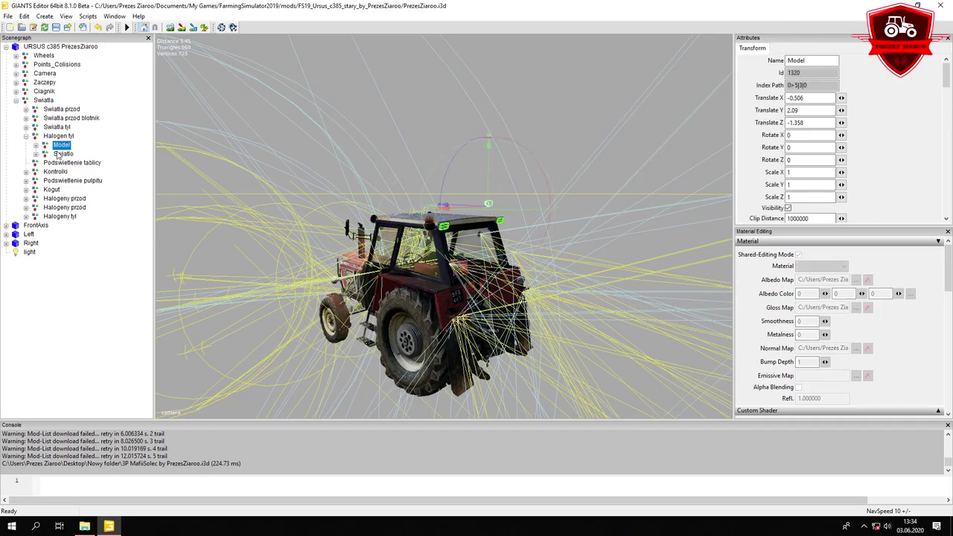
left_click(63, 154)
left_click_drag(409, 283, 419, 260)
left_click_drag(420, 260, 241, 233, "alt")
Examine where light 1 of the Swiatlo node sits relative to the cab's rear roof lamp
left_click(35, 153)
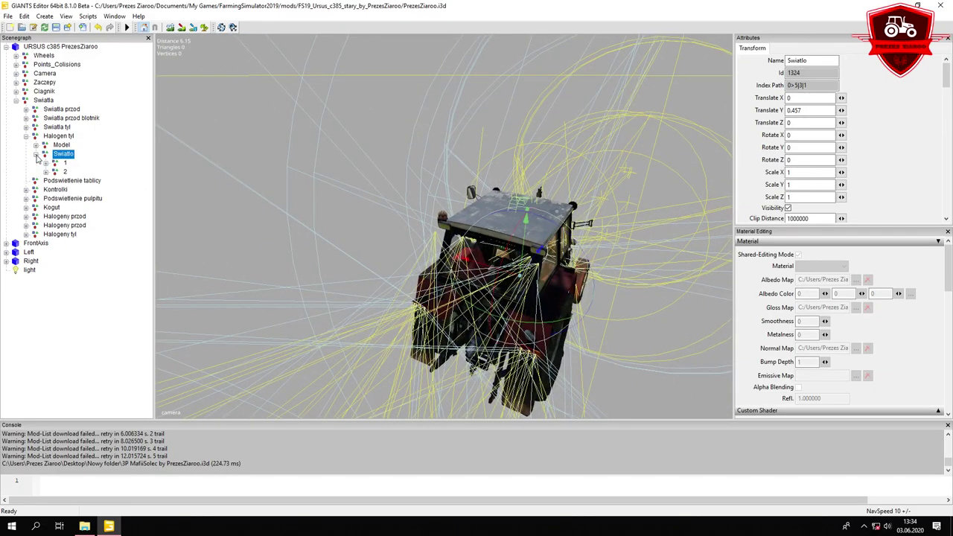
double_click(65, 163)
scroll(477, 188, "down", 3)
left_click_drag(477, 187, 460, 244, "alt")
scroll(496, 203, "down", 5)
scroll(494, 201, "down", 2)
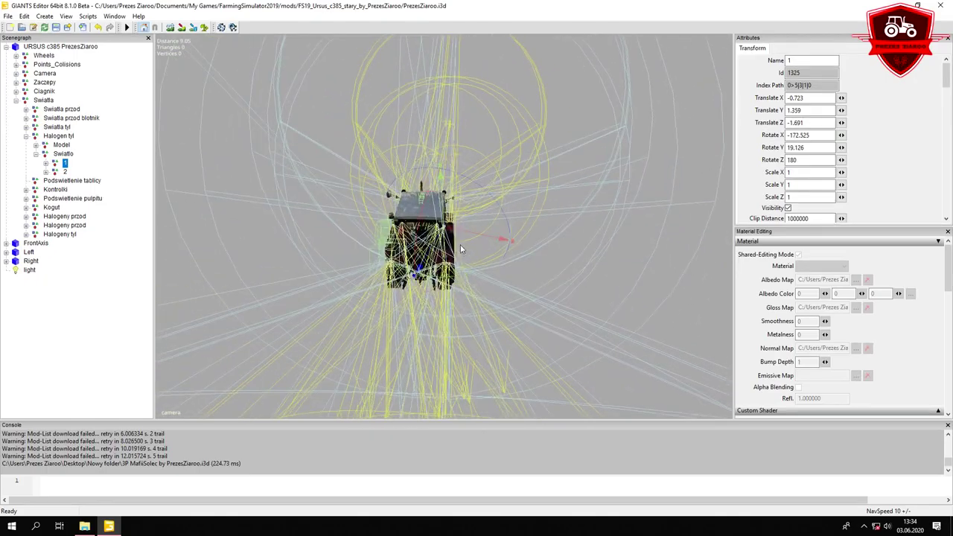
scroll(460, 244, "up", 5)
left_click_drag(469, 200, 653, 237, "alt")
middle_click_drag(532, 218, 399, 223)
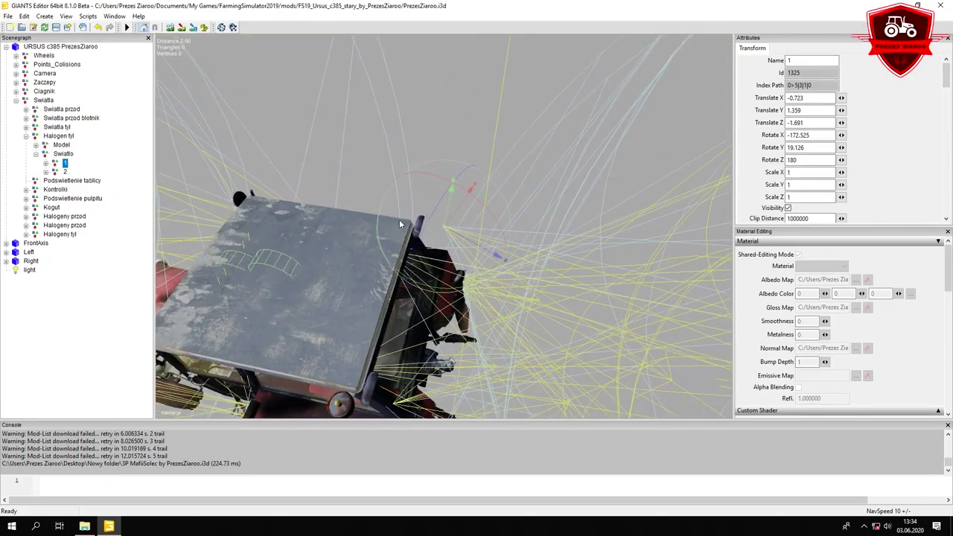
middle_click_drag(564, 266, 319, 215)
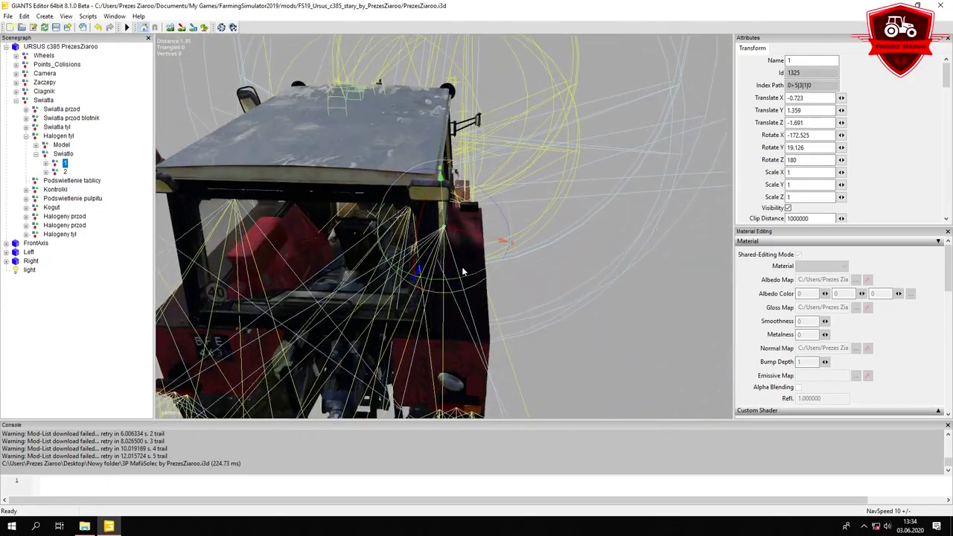
Straighten light 1 by setting its rotation to X -180, Y 0 and Z 180
left_click_drag(453, 280, 477, 279)
left_click_drag(817, 135, 797, 135)
type("80")
key("Return")
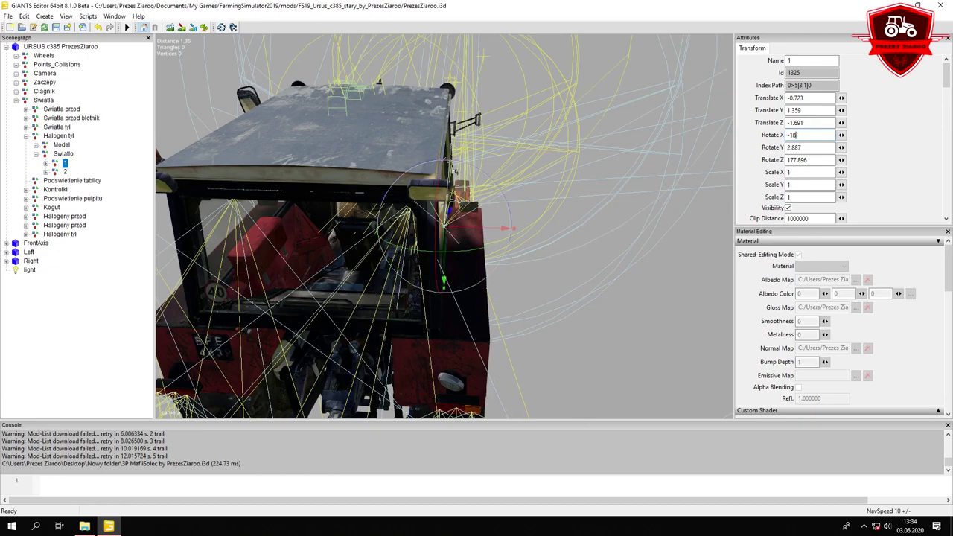
left_click_drag(809, 160, 797, 160)
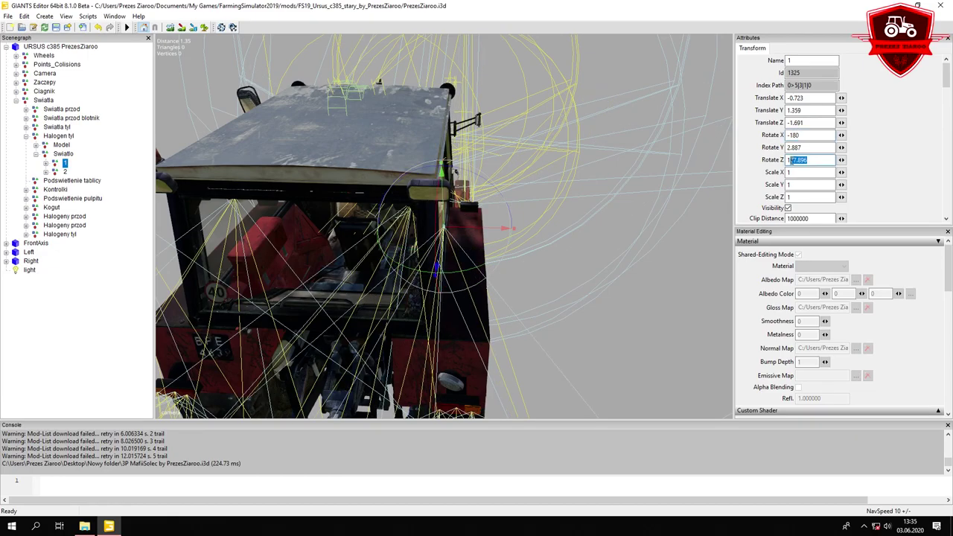
type("80")
key("Return")
left_click_drag(812, 147, 759, 149)
key("BackSpace")
Set light 1's X rotation to -165 and move it onto the rear cab lamp, at about X -0.638, Y 1.412, Z -1.496
left_click_drag(520, 163, 326, 133, "alt")
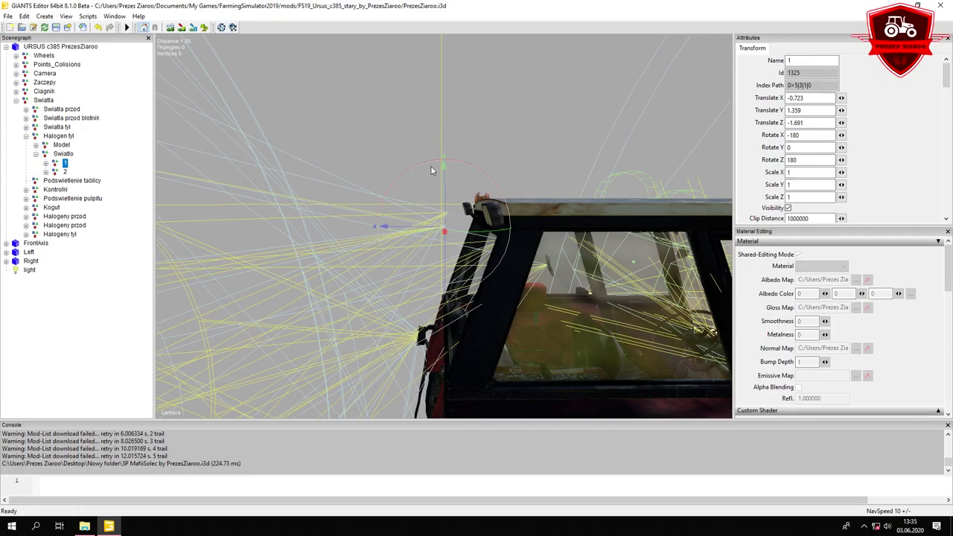
left_click_drag(411, 170, 404, 169)
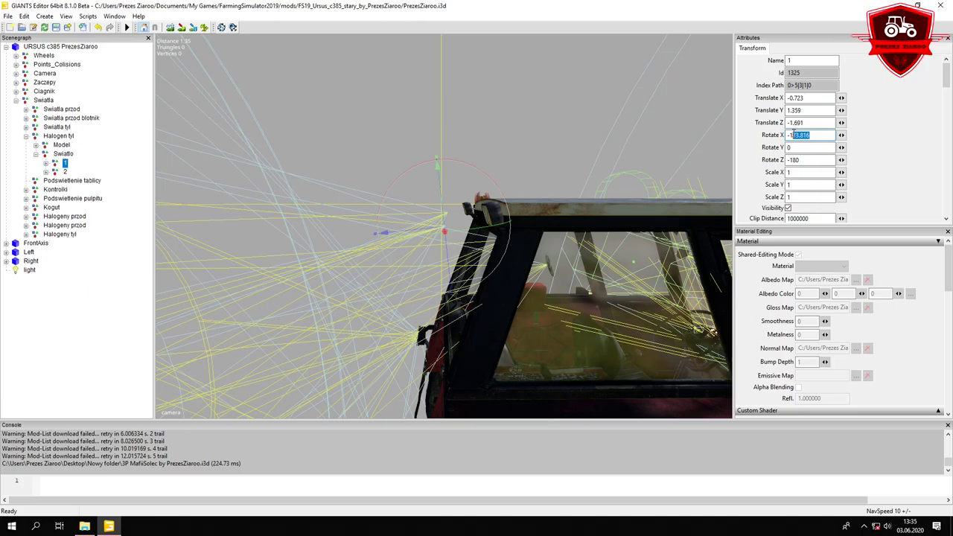
type("165")
left_click_drag(470, 174, 435, 170, "alt")
left_click_drag(404, 209, 552, 166, "alt")
scroll(484, 217, "up", 3)
left_click_drag(390, 208, 318, 173, "alt")
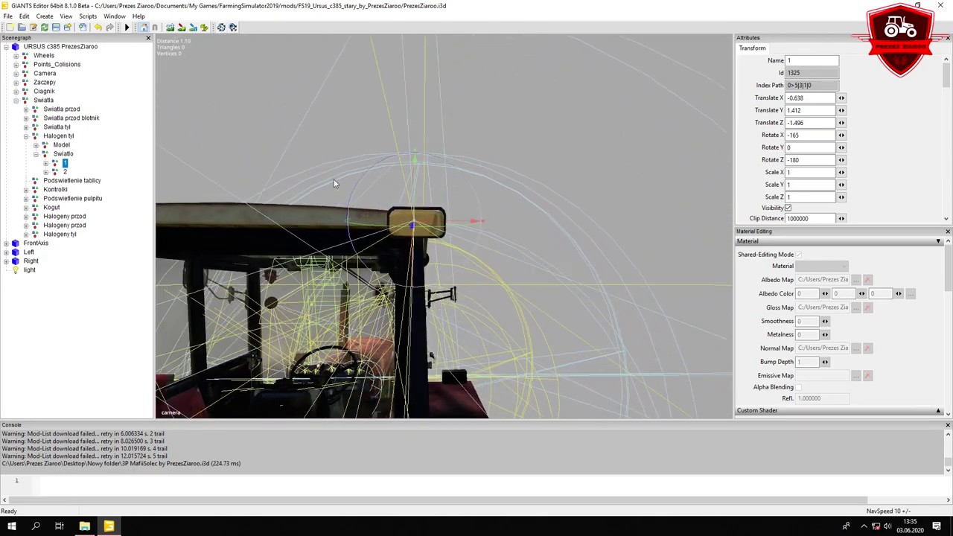
Fine-tune light 1's position on the rear cab lamp, to about X -0.65, Y 1.407, Z -1.513
left_click_drag(439, 221, 447, 222)
left_click_drag(447, 222, 530, 195, "alt")
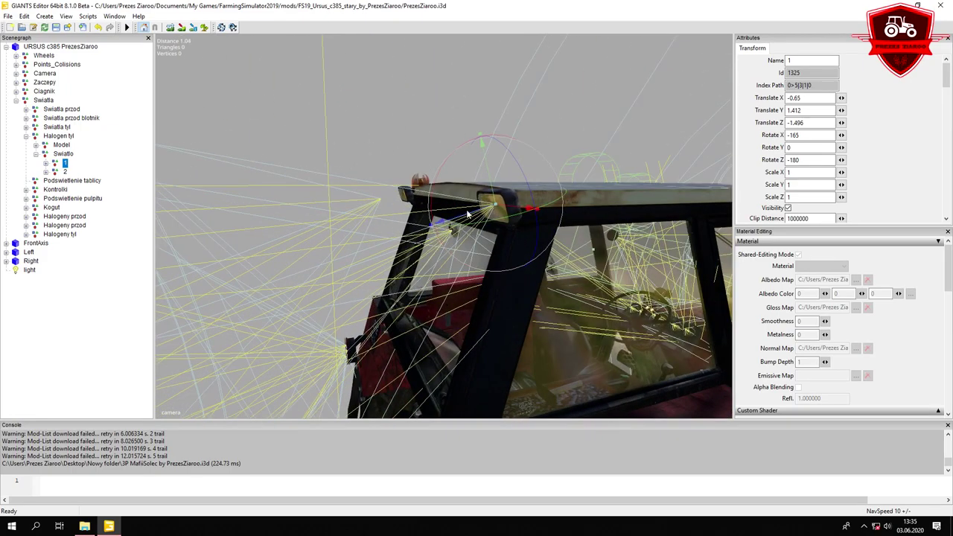
left_click_drag(472, 211, 466, 213)
Replace light 2 in the Halogen tyl group's Swiatlo node with a duplicate of light 1
left_click(65, 172)
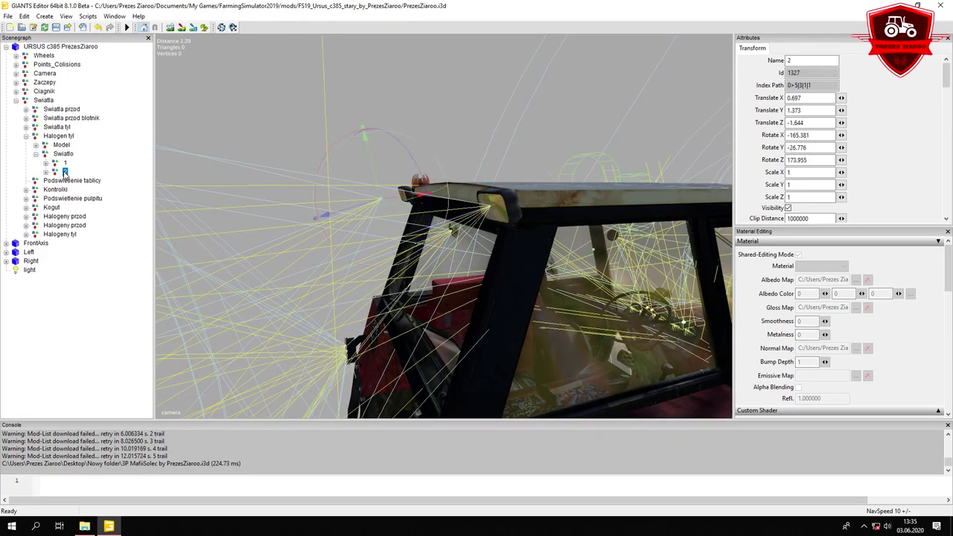
key("Delete")
left_click(65, 163)
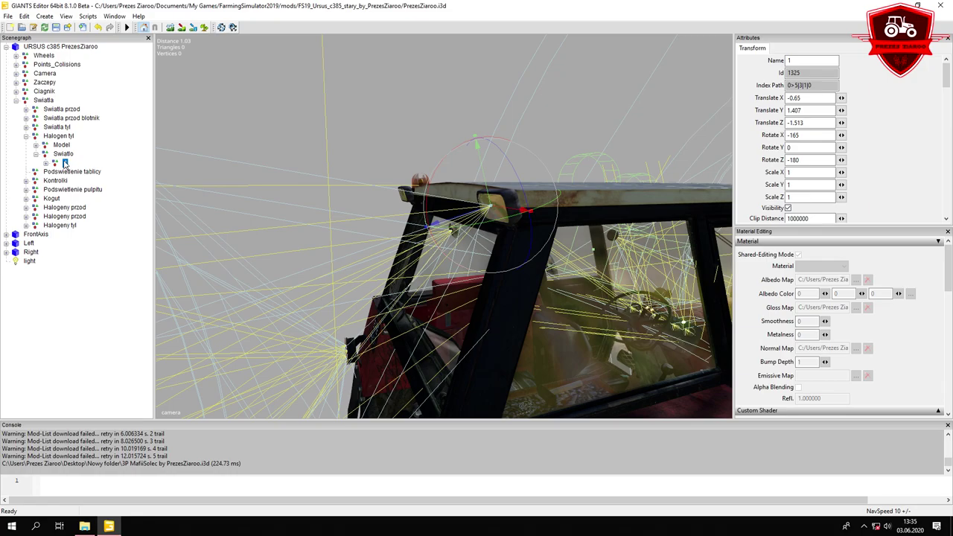
key("ctrl+d")
Move the duplicated light onto the rear cab lamp beside the beacon, at about X 0.64, Y 1.403, Z -1.512
scroll(357, 161, "down", 3)
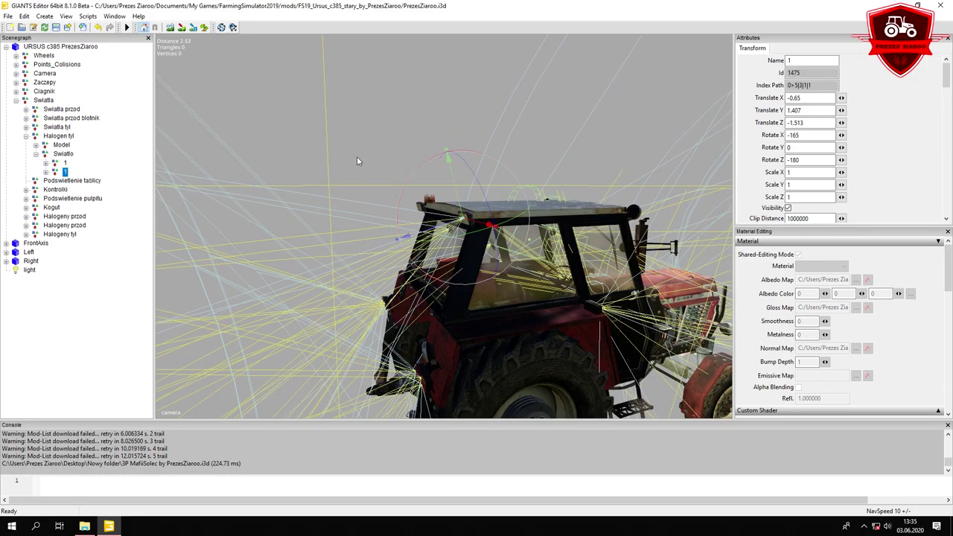
left_click_drag(357, 158, 516, 228, "alt")
left_click_drag(454, 207, 257, 210)
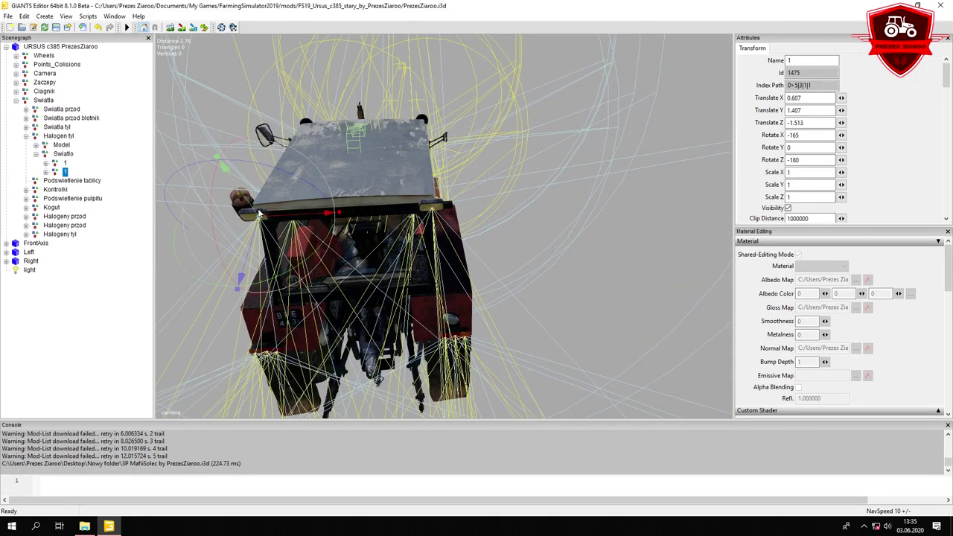
key("f")
scroll(491, 153, "down", 3)
left_click_drag(474, 191, 410, 120, "alt")
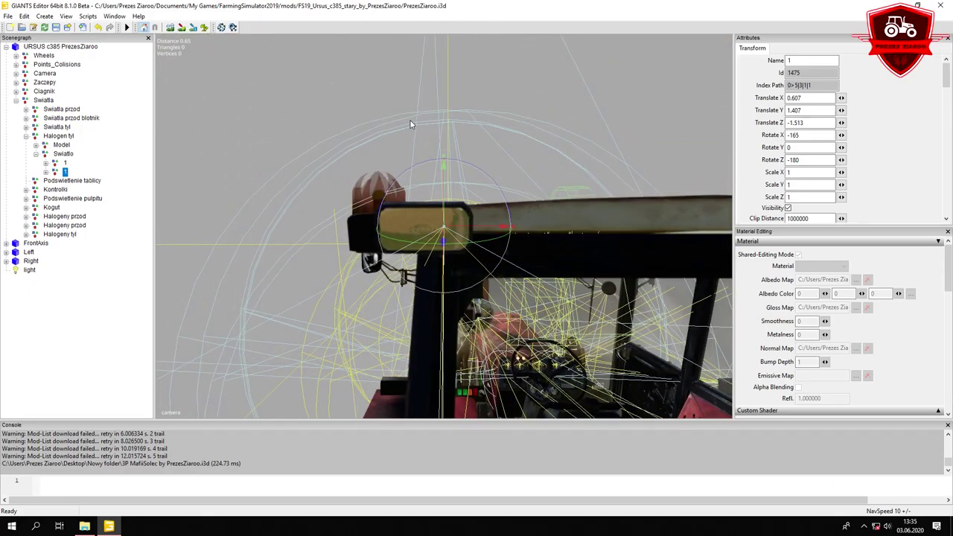
left_click_drag(483, 226, 457, 227)
mouse_move(457, 227)
middle_mouse_down()
mouse_move(530, 216)
mouse_move(462, 212)
middle_mouse_up()
left_click_drag(463, 212, 438, 204, "alt")
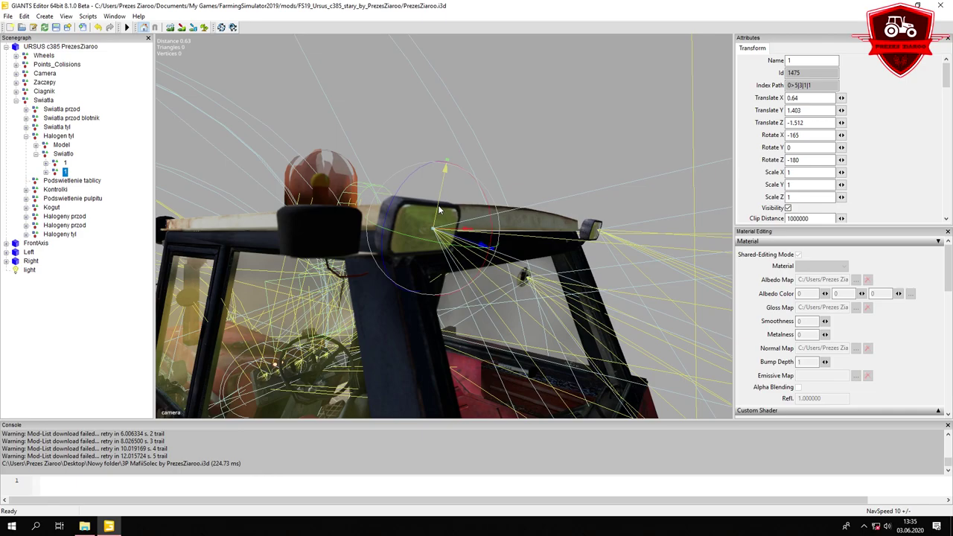
Check the rear halogen models and lights against the whole tractor, and collapse the Halogen tyl group
left_click(35, 154)
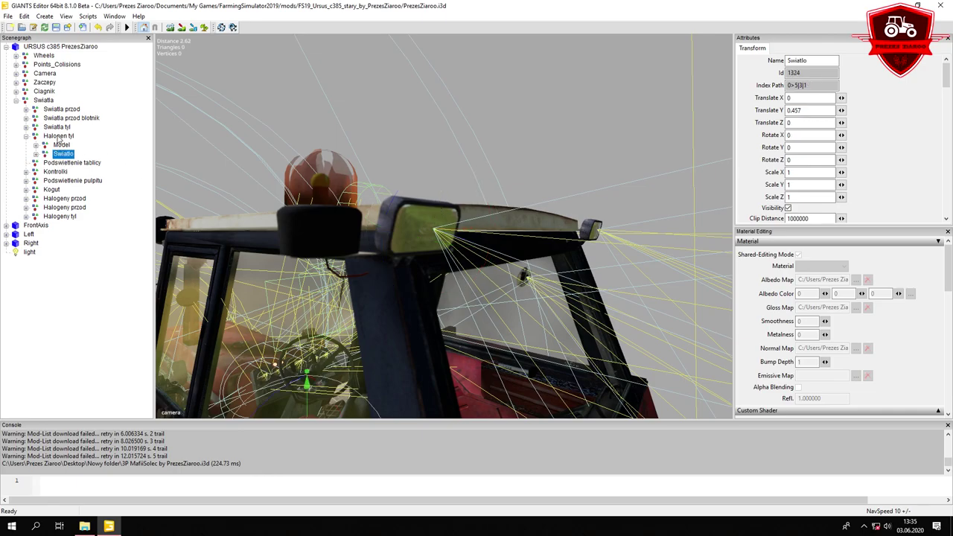
left_click(58, 137)
scroll(474, 185, "down", 5)
left_click_drag(470, 188, 327, 248, "alt")
left_click_drag(385, 178, 248, 206, "alt")
scroll(402, 214, "up", 2)
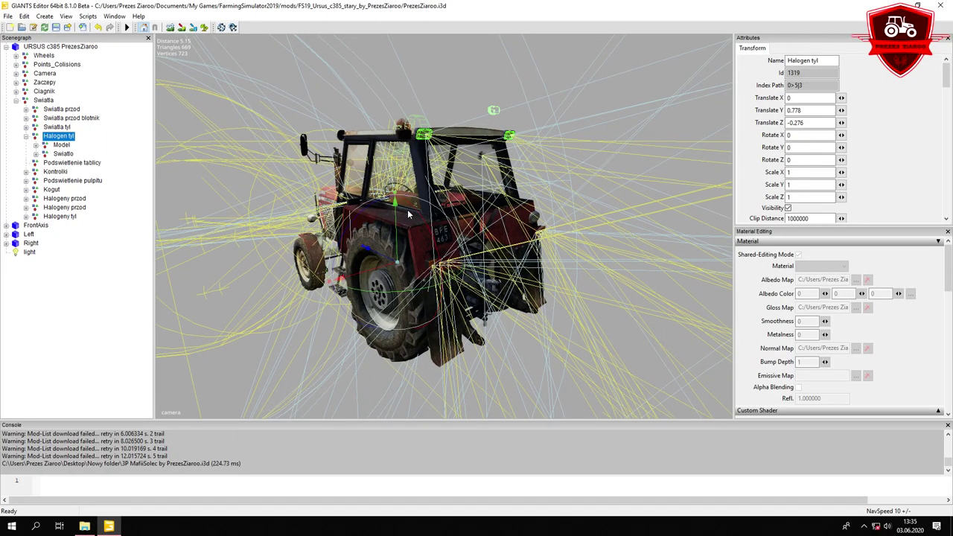
left_click(101, 141)
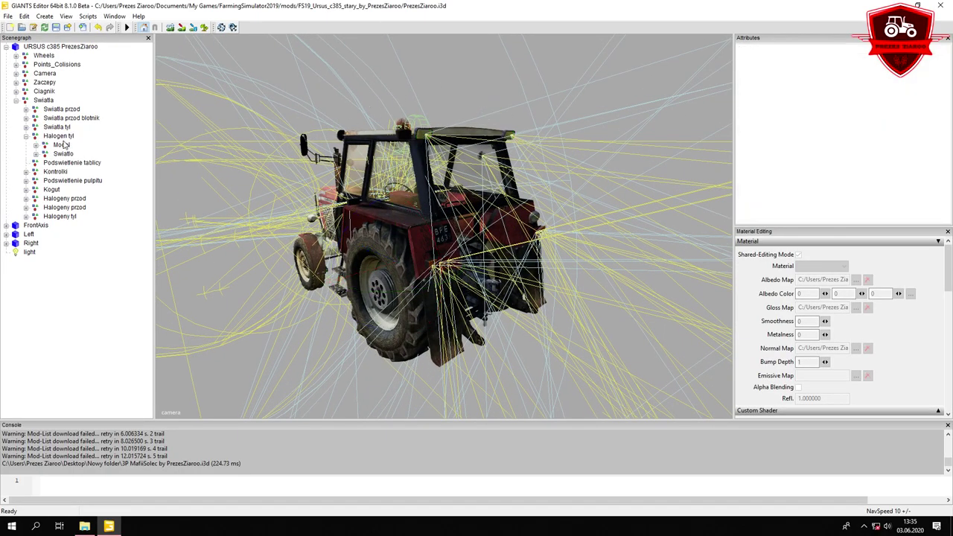
left_click(62, 138)
left_click(25, 137)
Go through the light groups from Podswietlenie tablicy to the first Halogeny przod, examining the lamps inside its Modele MF 235 node
left_click(60, 146)
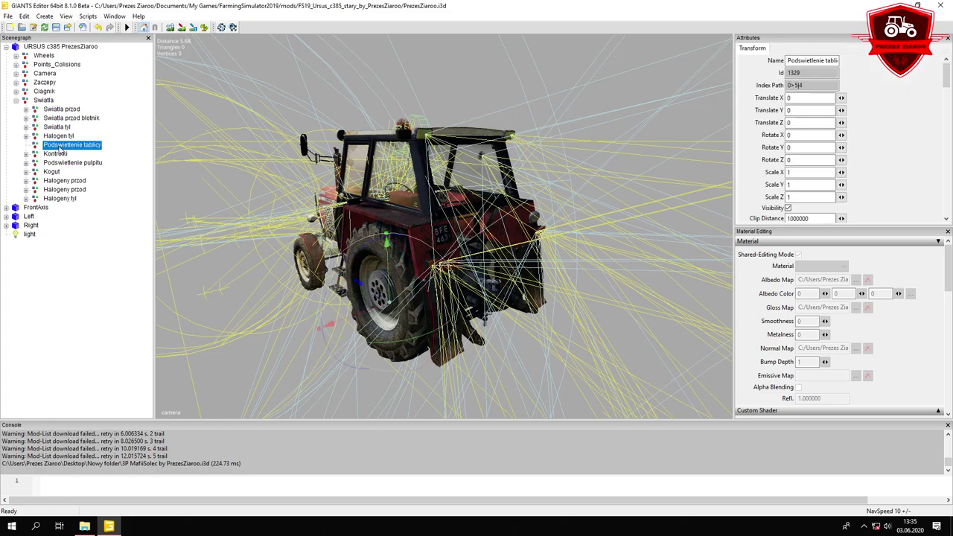
left_click_drag(414, 210, 598, 239, "alt")
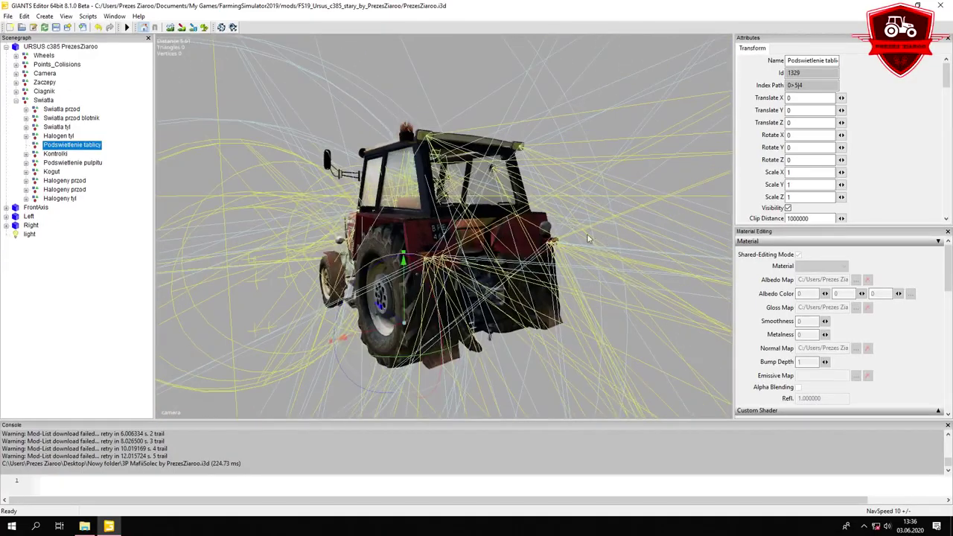
left_click(56, 155)
left_click(57, 162)
left_click(52, 171)
left_click(58, 180)
middle_click_drag(358, 225, 451, 226)
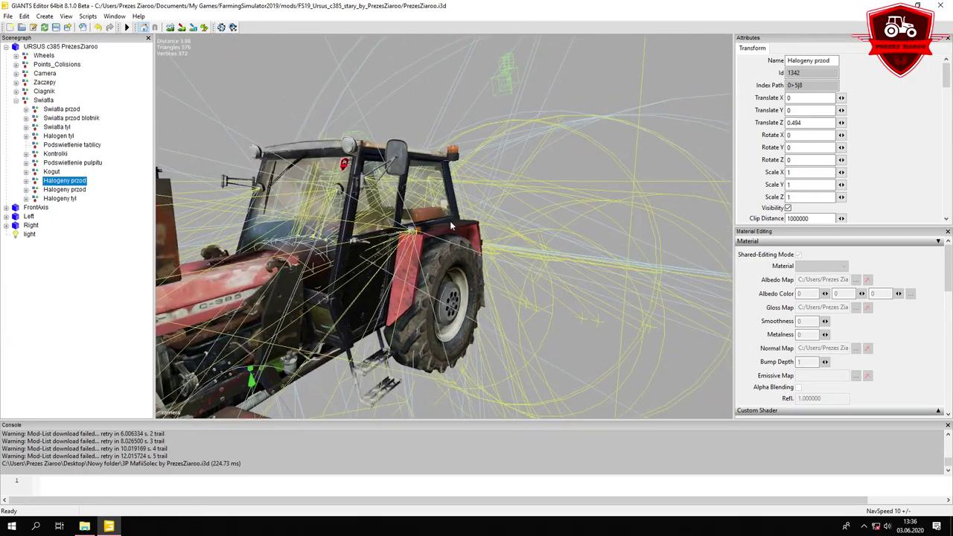
left_click(26, 181)
left_click(68, 190)
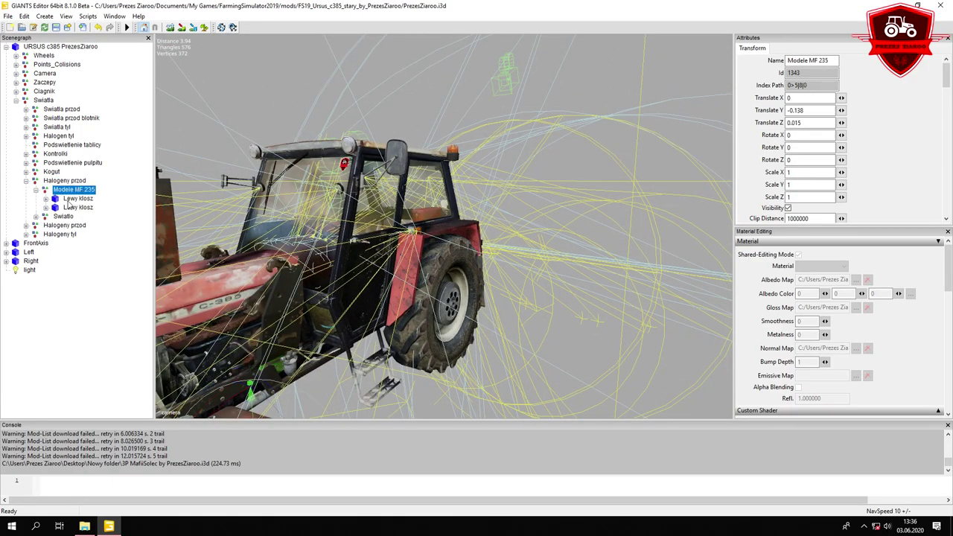
left_click(71, 199)
left_click(46, 199)
left_click(74, 207)
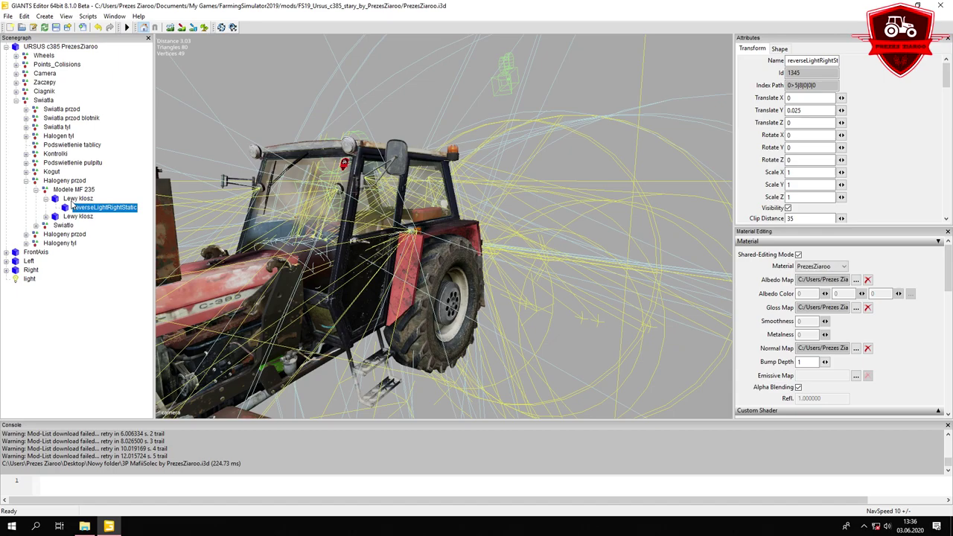
Raise the first Halogeny przod group to cab roof height, at about Y 2.353
left_click(54, 181)
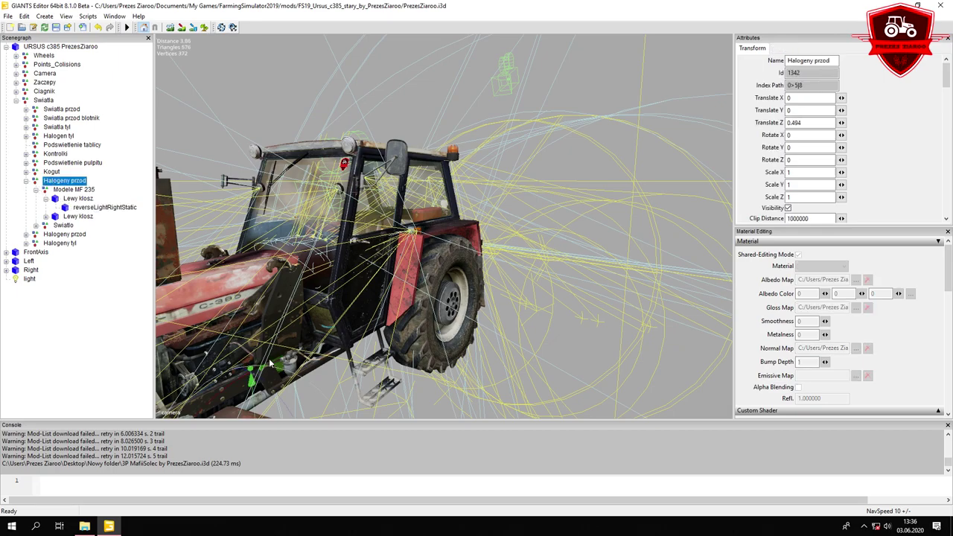
scroll(279, 132, "down", 5)
left_click_drag(257, 181, 352, 181)
middle_click_drag(351, 177, 57, 189)
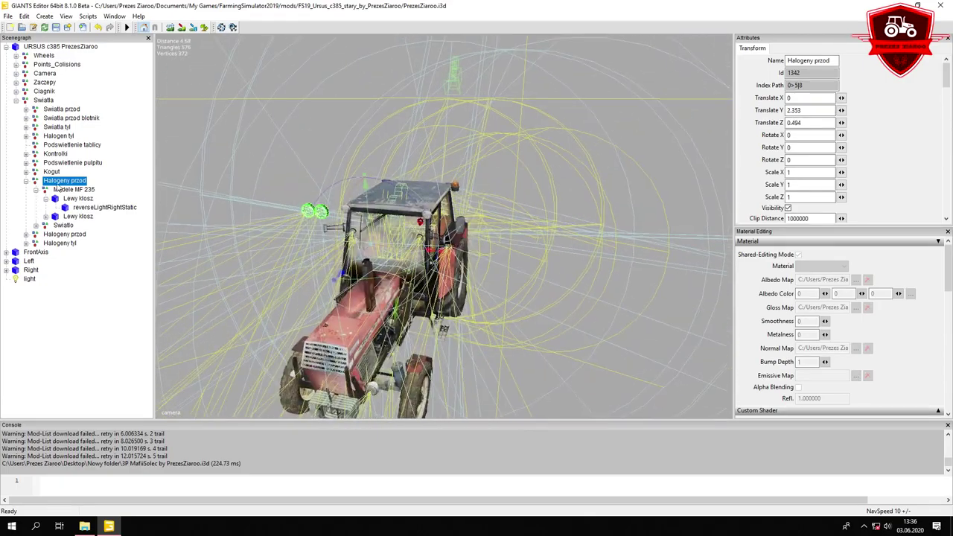
Delete the second Lewy klosz lamp from the Modele MF 235 node and collapse the node
left_click(74, 199)
left_click(46, 199)
left_click(74, 208)
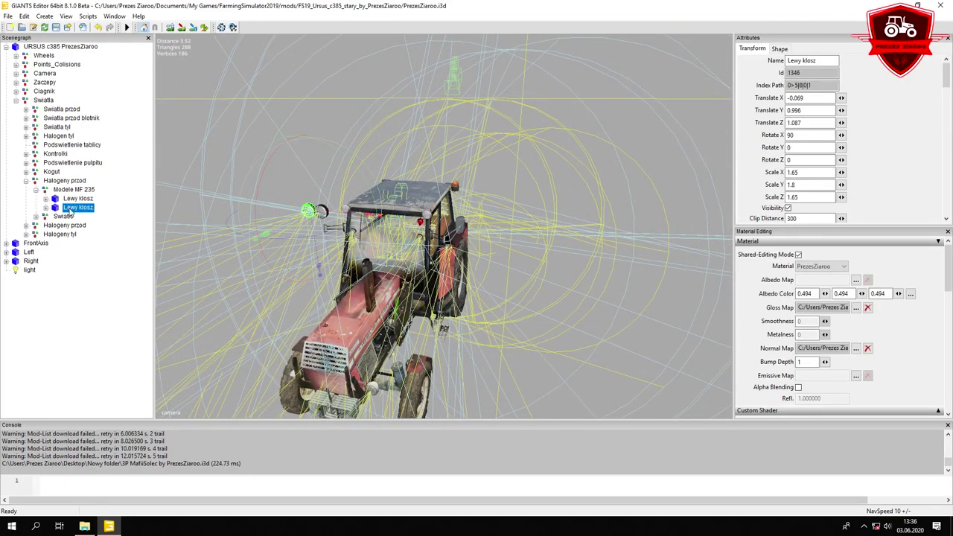
key("Delete")
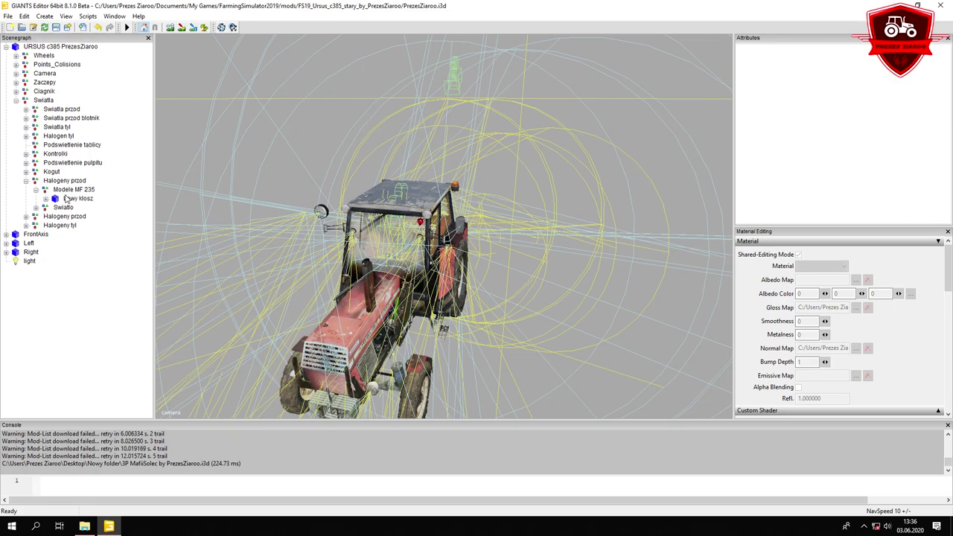
left_click(60, 191)
left_click(38, 188)
left_click(37, 189)
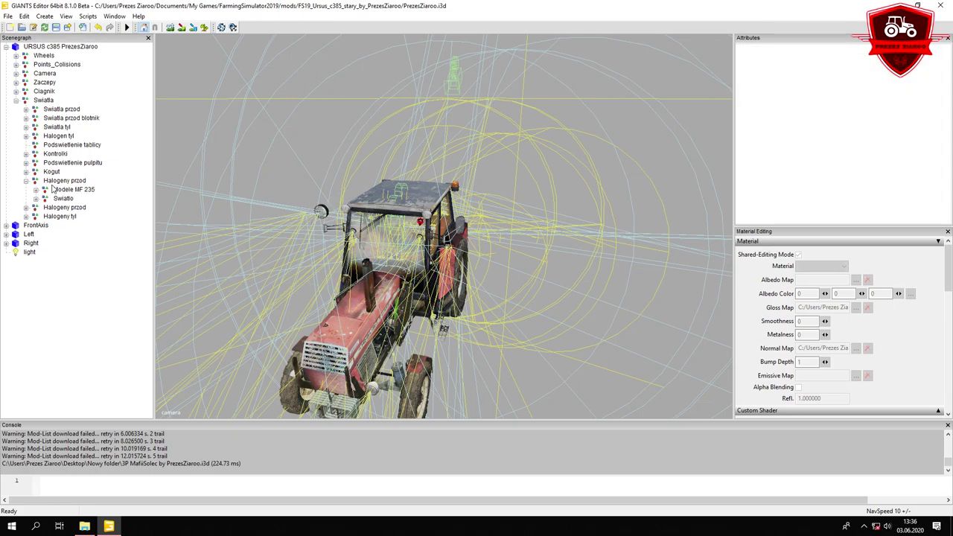
Move the first Halogeny przod group onto the front cab lamp, at about X 0.572, Y 1.772, Z -1.205
left_click(53, 183)
left_click_drag(369, 234, 355, 259, "alt")
left_click_drag(293, 289, 367, 236)
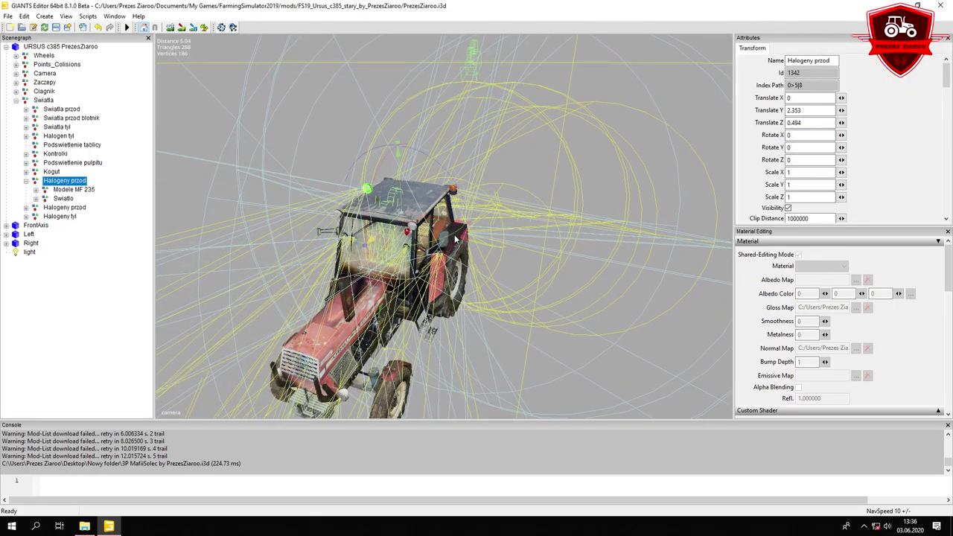
left_click_drag(439, 222, 450, 219)
left_click_drag(443, 184, 598, 319)
key("f")
scroll(504, 250, "down", 6)
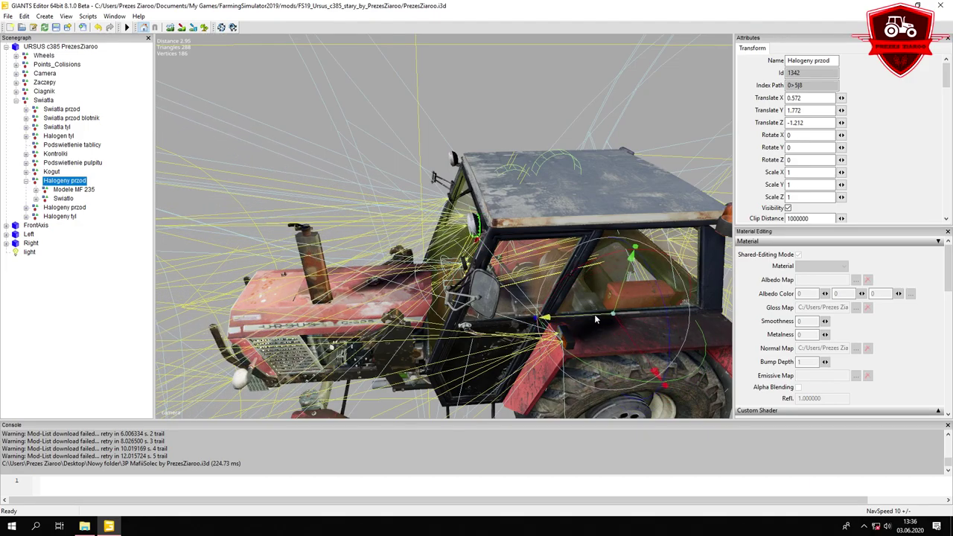
key("f")
scroll(574, 266, "down", 5)
left_click_drag(575, 265, 558, 232, "alt")
scroll(522, 275, "up", 4)
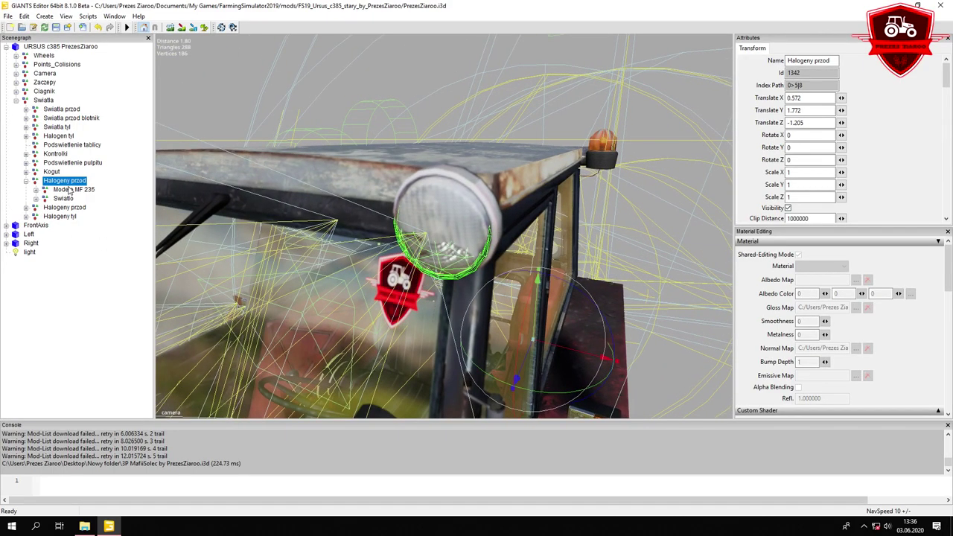
Tilt the reverseLightRightStatic lens inside Lewy klosz by setting its X rotation to 10
left_click(69, 191)
left_click(36, 191)
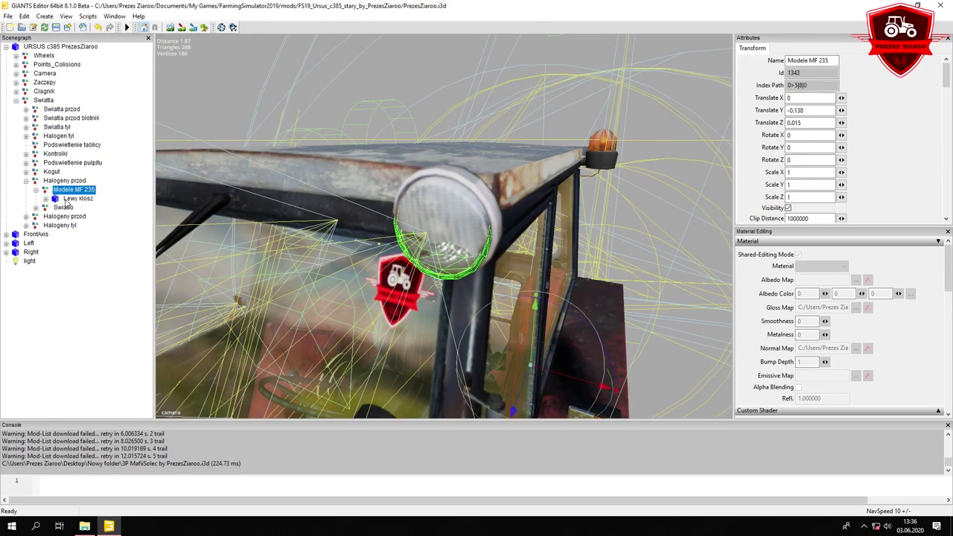
left_click(77, 199)
left_click(45, 198)
left_click(96, 207)
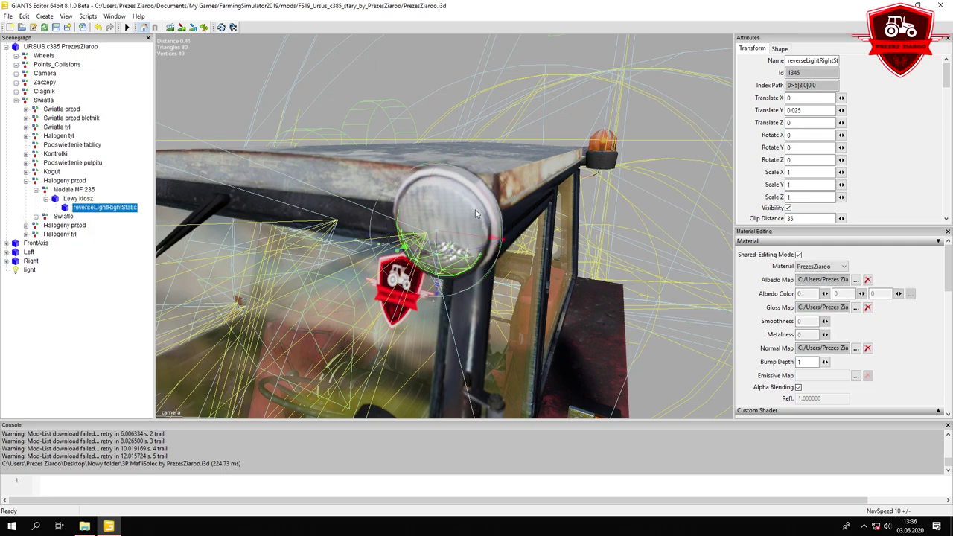
scroll(411, 193, "up", 2)
left_click_drag(447, 192, 381, 256, "alt")
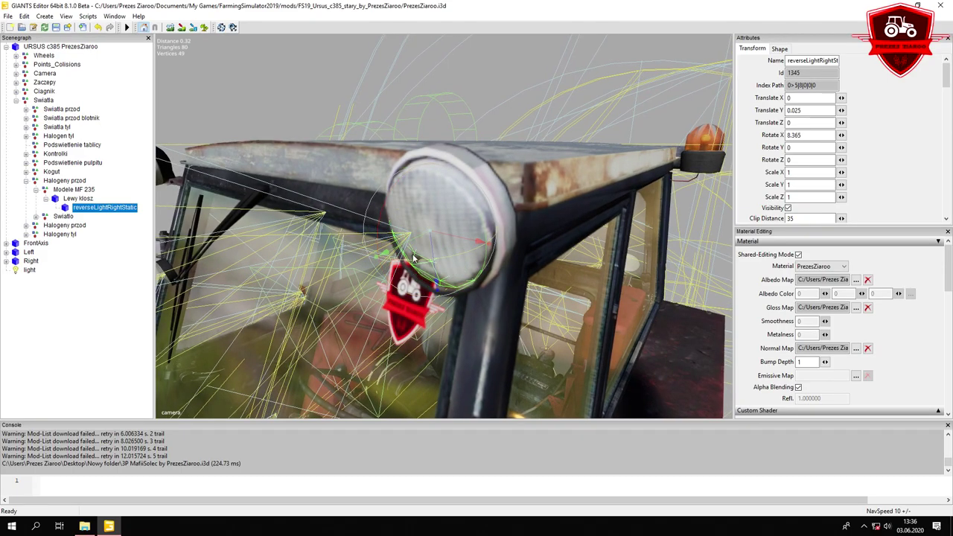
left_click_drag(811, 136, 786, 135)
type("10")
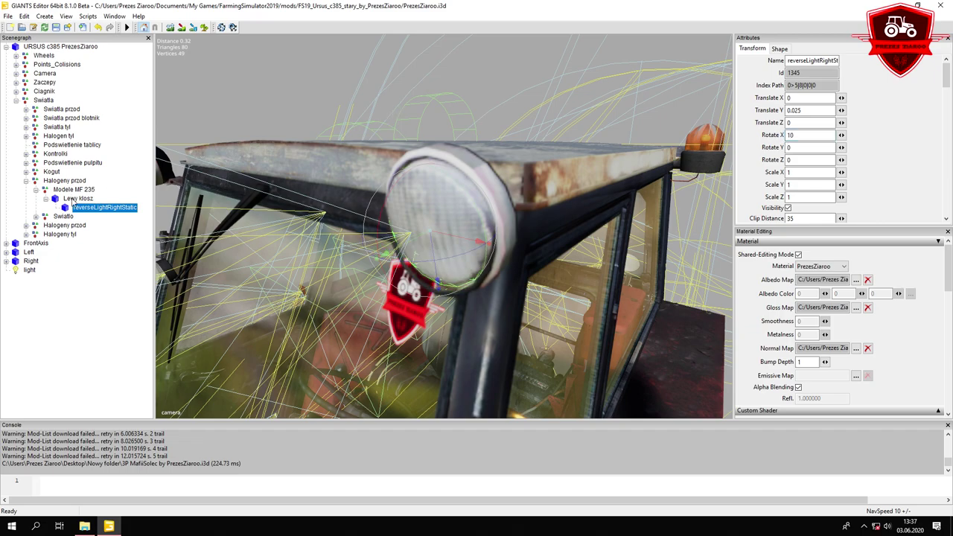
Raise Lewy klosz to about Y 1.004 and tilt it as a whole, instead of its lens, with an X rotation of 100
left_click(75, 198)
mouse_move(461, 238)
left_mouse_down()
mouse_move(459, 224)
mouse_move(451, 226)
left_mouse_up()
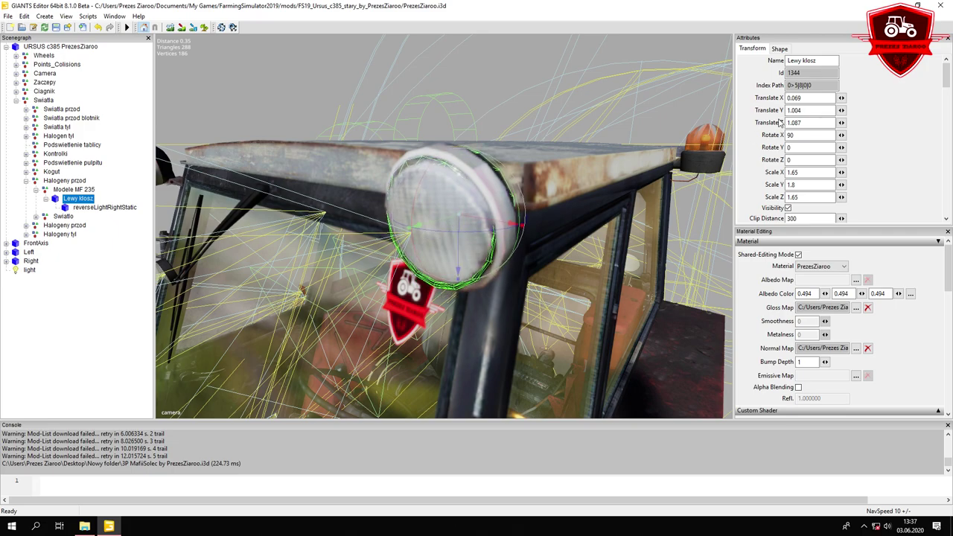
left_click(111, 207)
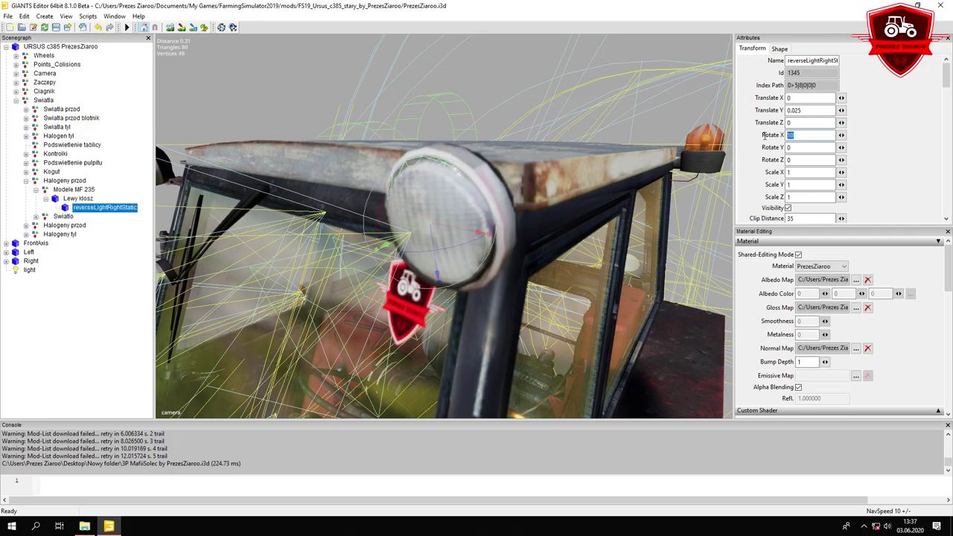
left_click(75, 199)
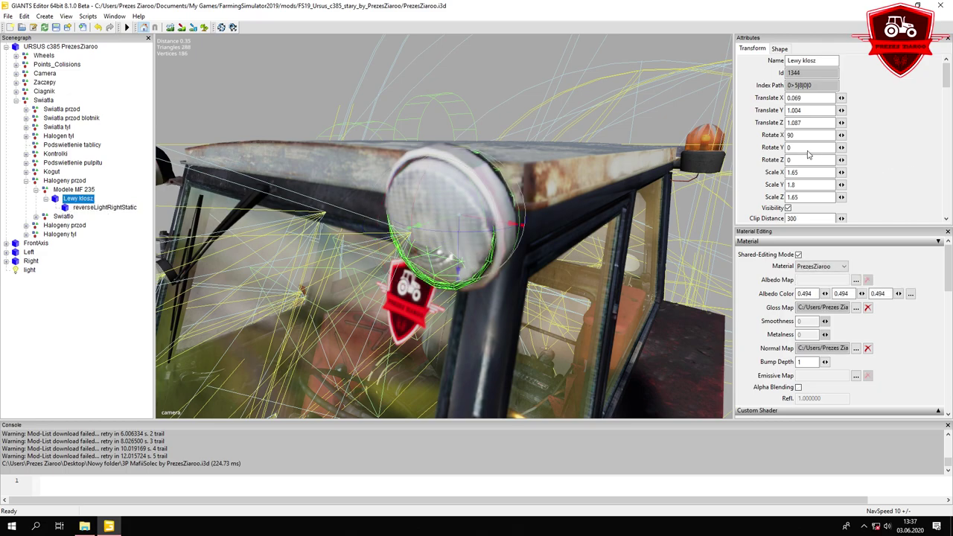
type("80")
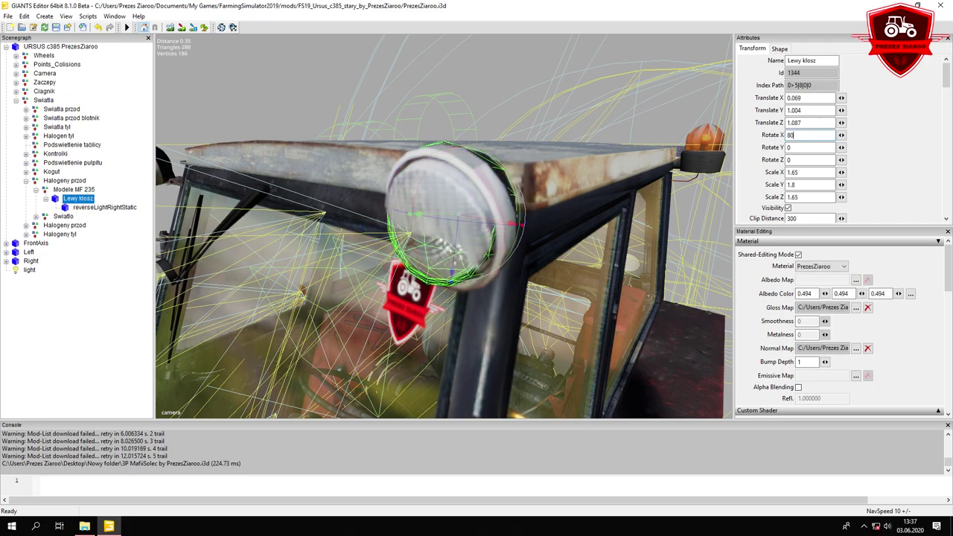
key("BackSpace")
key("BackSpace")
type("100")
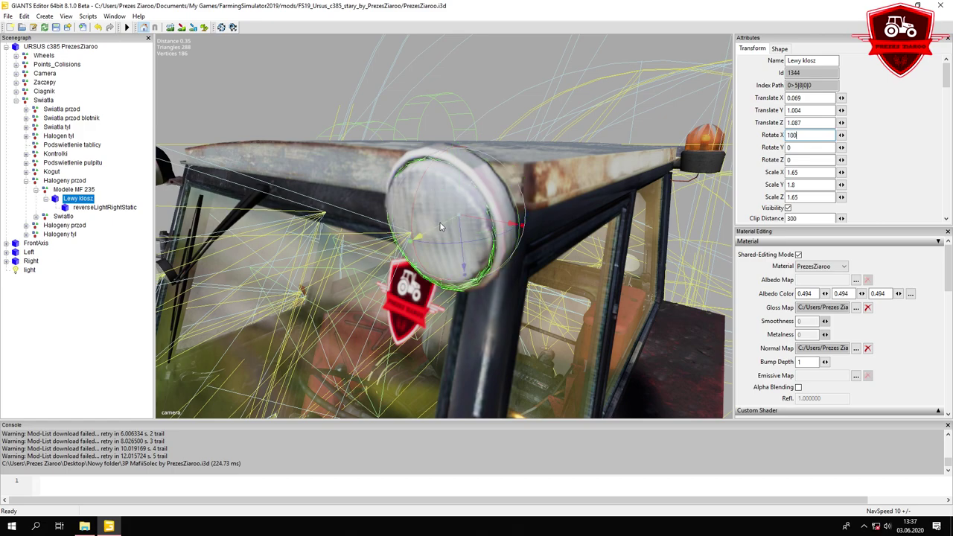
Align Lewy klosz with the front cab lamp's housing at about Y 1.003, Z 1.089, and set its X rotation to 103
left_click_drag(439, 222, 320, 186)
middle_click_drag(320, 190, 451, 192)
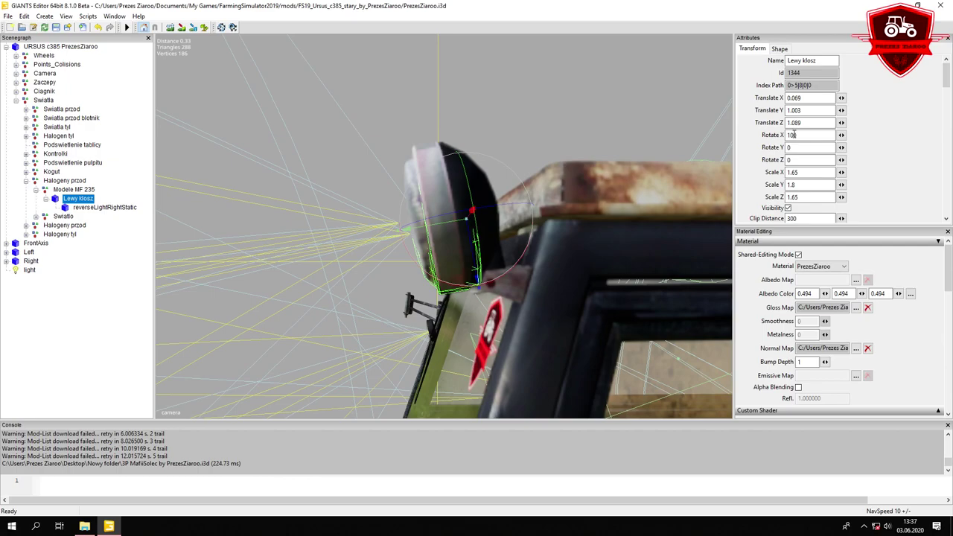
type("4")
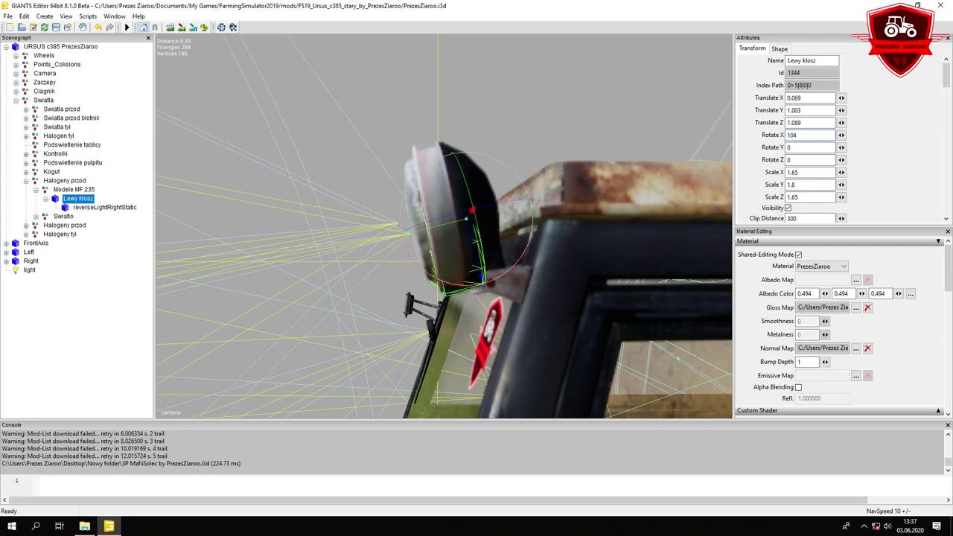
type("4")
key("shift+Left")
middle_click_drag(415, 208, 381, 227)
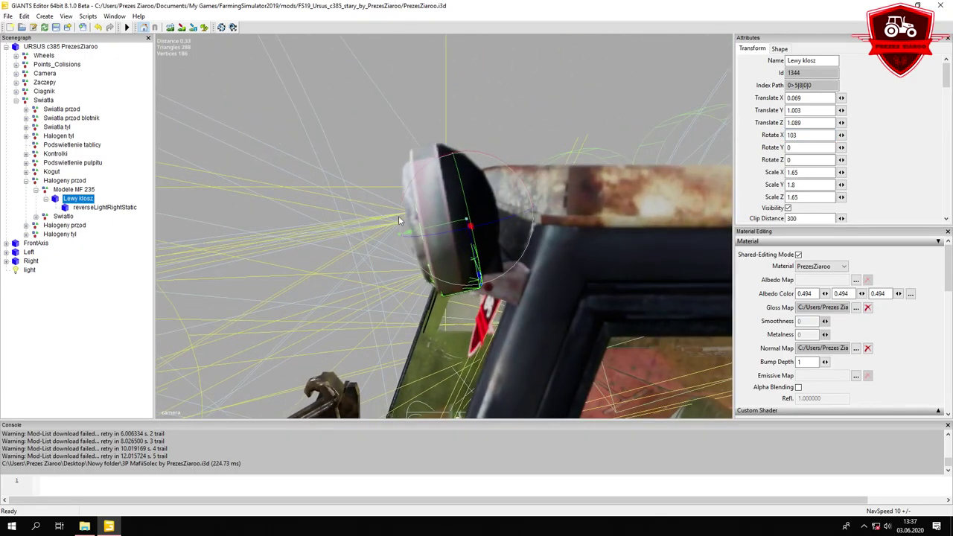
Shift Lewy klosz sideways to about X 0.073 and turn it to about -1.241 on Y and -0.287 on Z to fit the lamp housing
middle_click_drag(428, 375, 513, 296)
left_click_drag(511, 297, 508, 296, "alt")
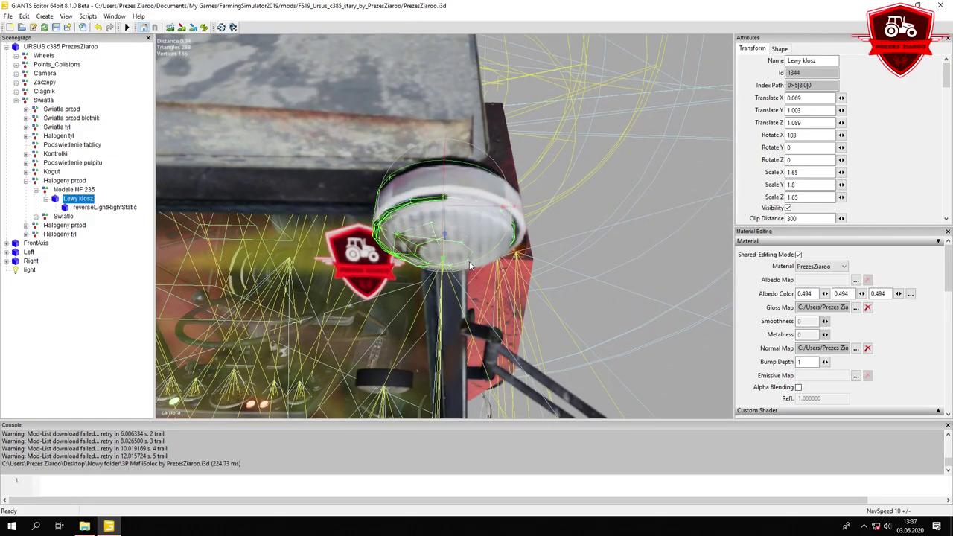
left_click_drag(475, 249, 470, 249)
left_click(479, 214)
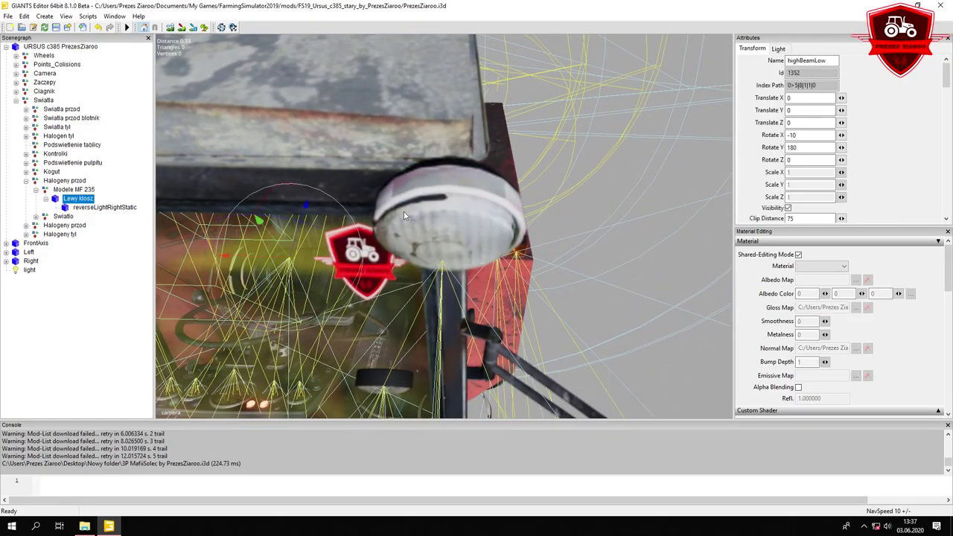
left_click(74, 199)
left_click_drag(476, 212, 363, 183)
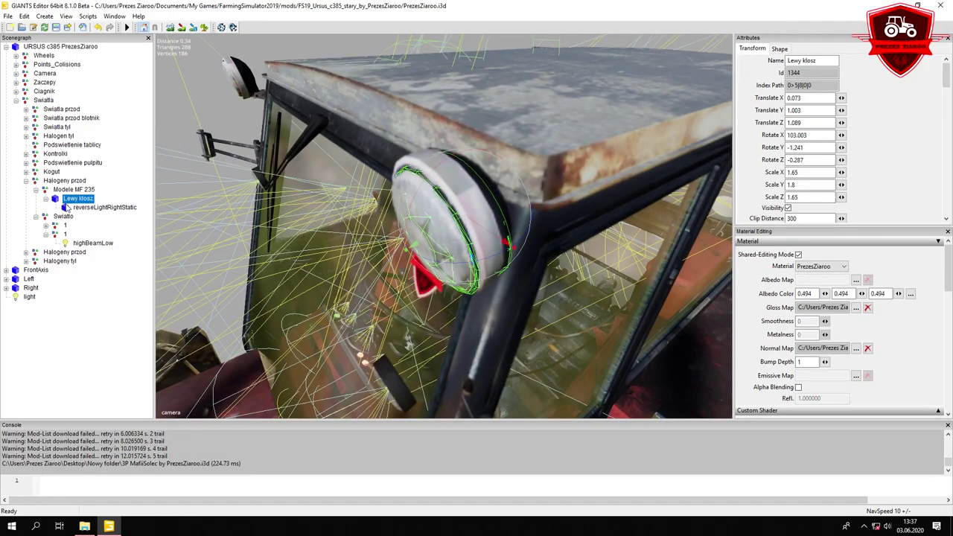
Make the Lewy klosz shape non-renderable so that only its reverseLightRightStatic lens is drawn on the front cab lamp
left_click(779, 49)
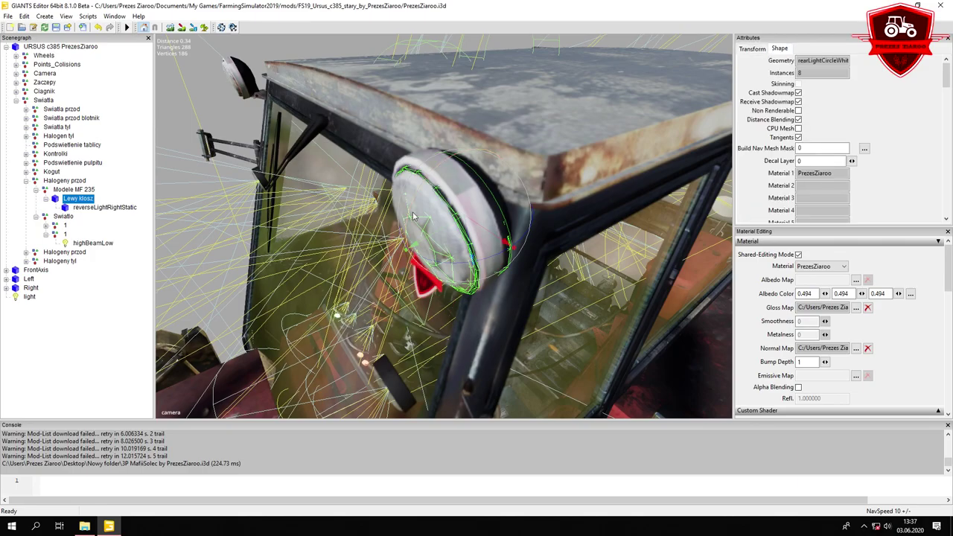
left_click(798, 111)
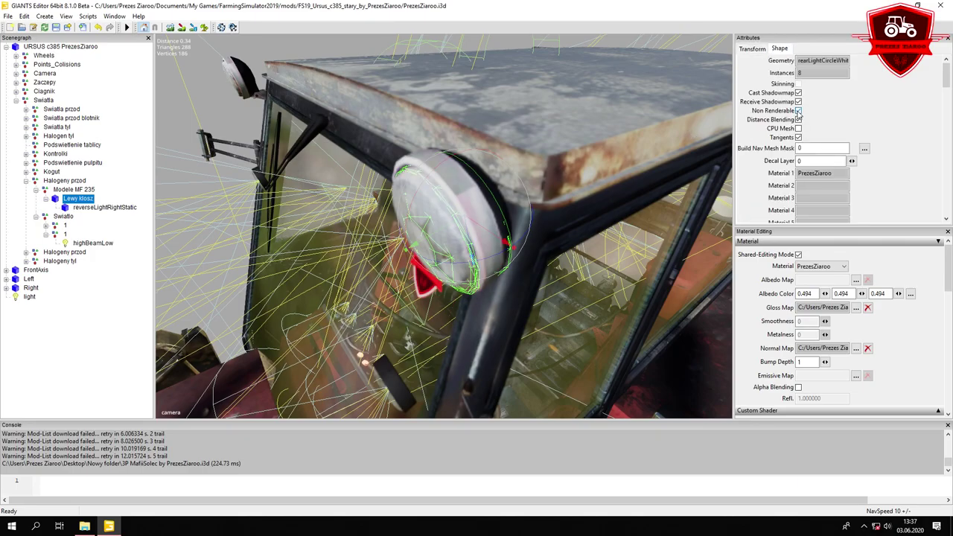
middle_click_drag(507, 166, 447, 74)
left_click_drag(448, 74, 546, 110, "alt")
Open the X scale of Lewy klosz for editing
left_click(82, 209)
left_click(85, 200)
left_click(752, 50)
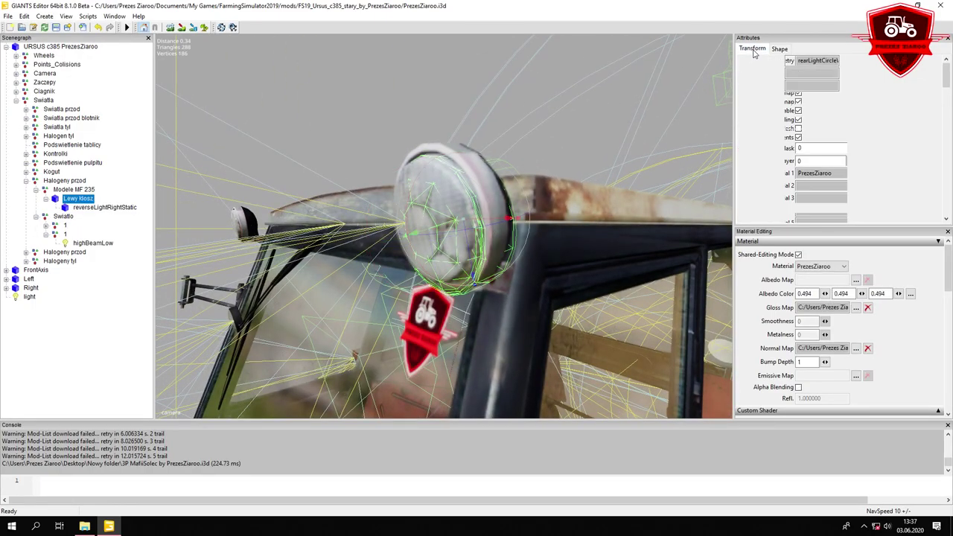
double_click(798, 171)
type("1.")
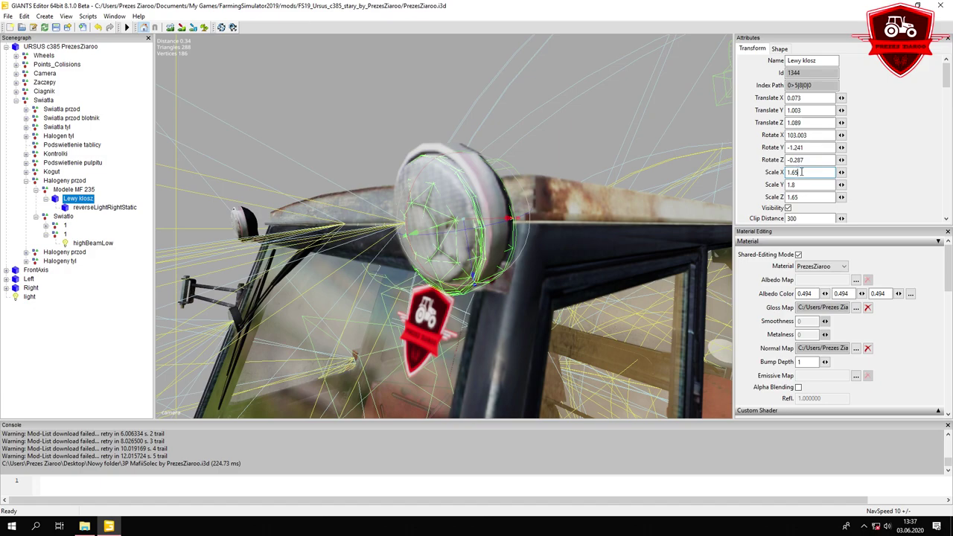
Scale the Lewy klosz lamp to 1.8 in X, 2 in Y and 1.8 in Z
type("8")
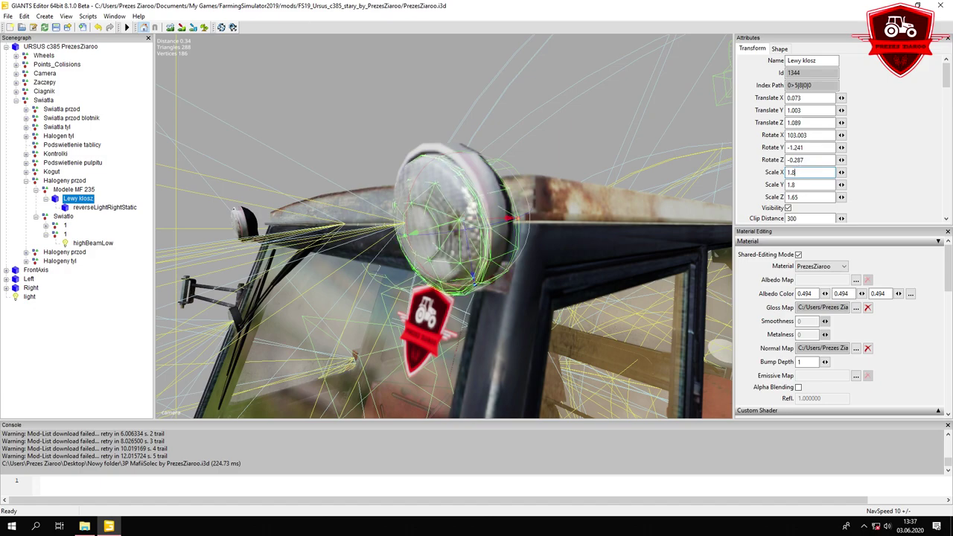
left_click(800, 196)
key("BackSpace")
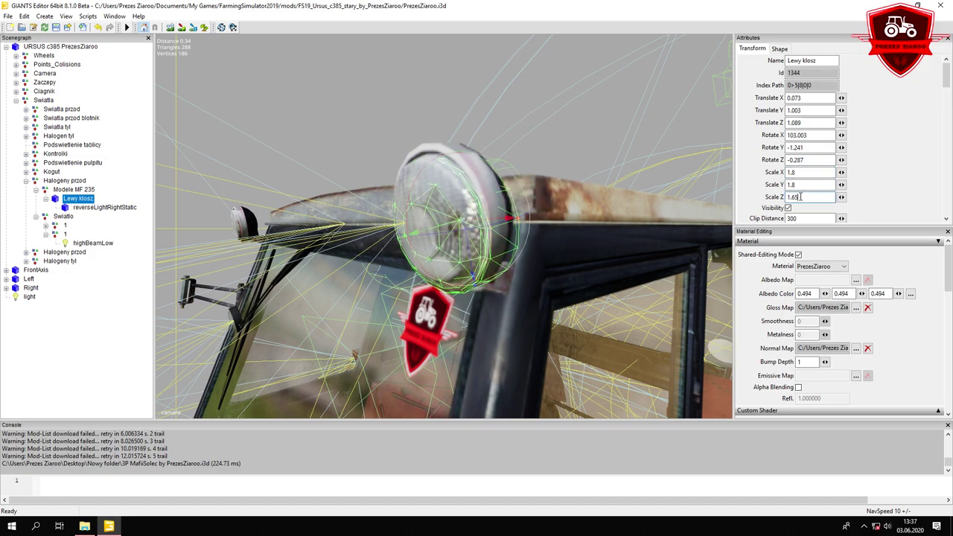
key("BackSpace")
type("8")
left_click(776, 184)
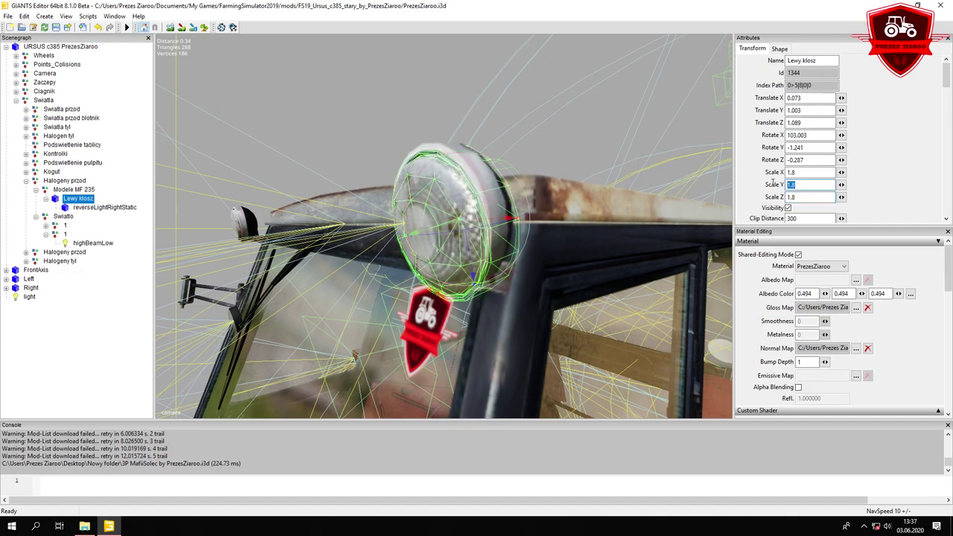
type("2")
Raise the lamp slightly at the cab roof corner and set its Scale X and Scale Z to 1.7
left_click_drag(388, 205, 574, 182, "alt")
left_click(101, 215)
left_click_drag(320, 250, 247, 256, "alt")
left_click(78, 199)
left_click_drag(387, 255, 817, 215, "alt")
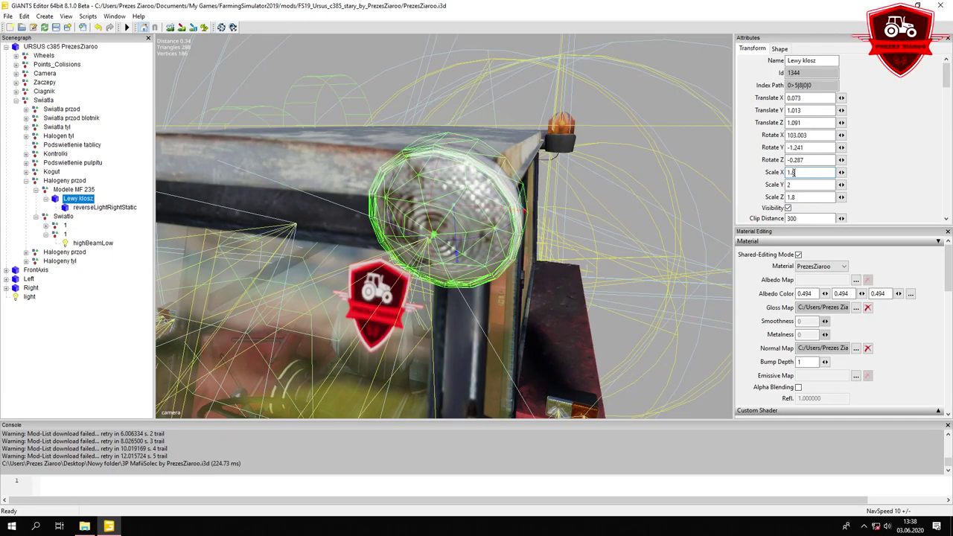
type("7")
left_click(795, 196)
type("1.7")
left_click_drag(473, 219, 612, 159, "alt")
middle_click_drag(611, 158, 655, 196)
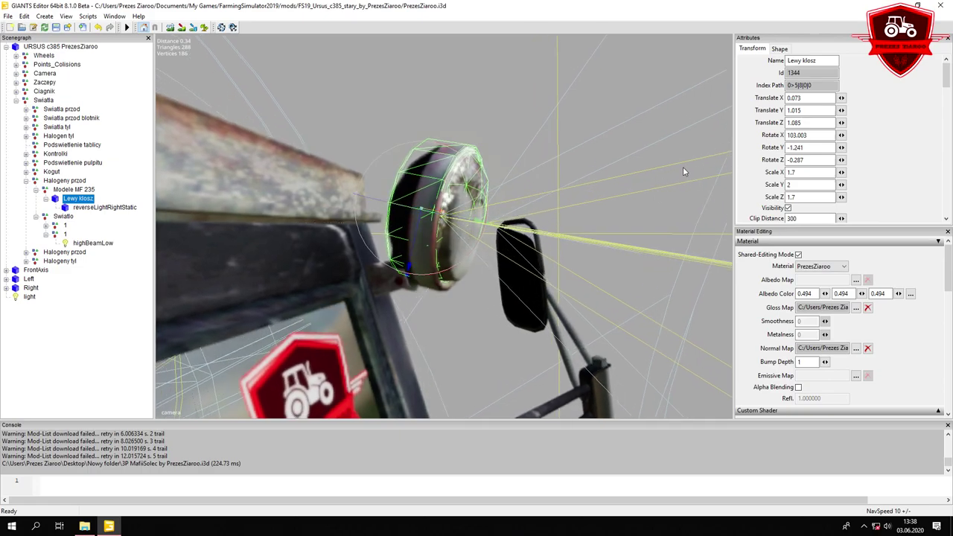
Fit the lamp onto its roof bracket at about Y 1.011, Z 1.089, tilting it to about 101° in Rotate X
left_click(82, 208)
left_click(78, 199)
left_click_drag(481, 175, 443, 197)
left_click_drag(417, 232, 417, 236)
mouse_move(449, 207)
left_mouse_down("alt")
mouse_move(459, 230)
mouse_move(448, 225)
left_mouse_up("alt")
left_click_drag(475, 223, 223, 172)
left_click(138, 147)
left_click_drag(537, 230, 433, 222, "alt")
middle_click_drag(418, 235, 661, 230)
left_click_drag(663, 230, 486, 249, "alt")
scroll(436, 270, "down", 8)
scroll(486, 249, "up", 8)
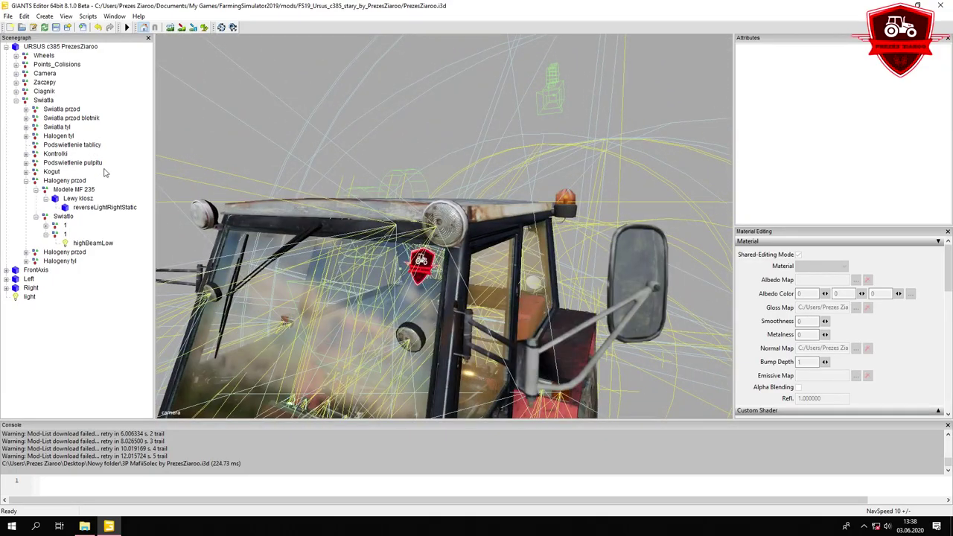
Duplicate the Lewy klosz lamp in Modele MF 235 and set the copy's Translate X to -0.073
left_click(82, 198)
left_click(46, 198)
left_click(74, 189)
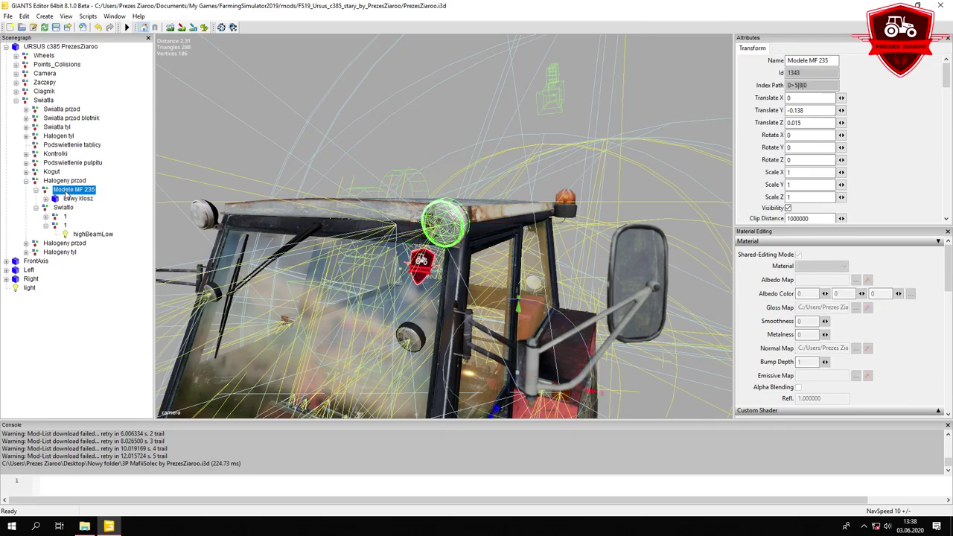
left_click(73, 198)
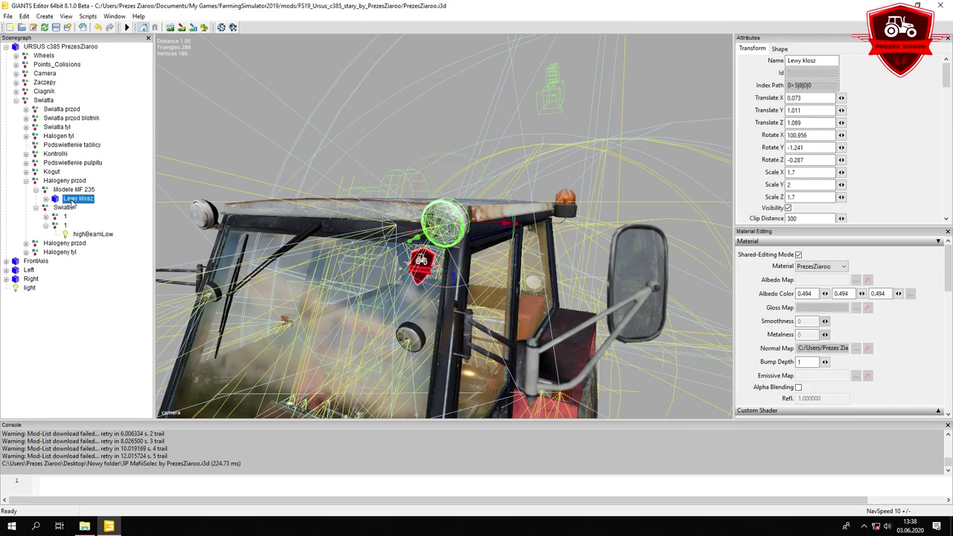
key("ctrl+d")
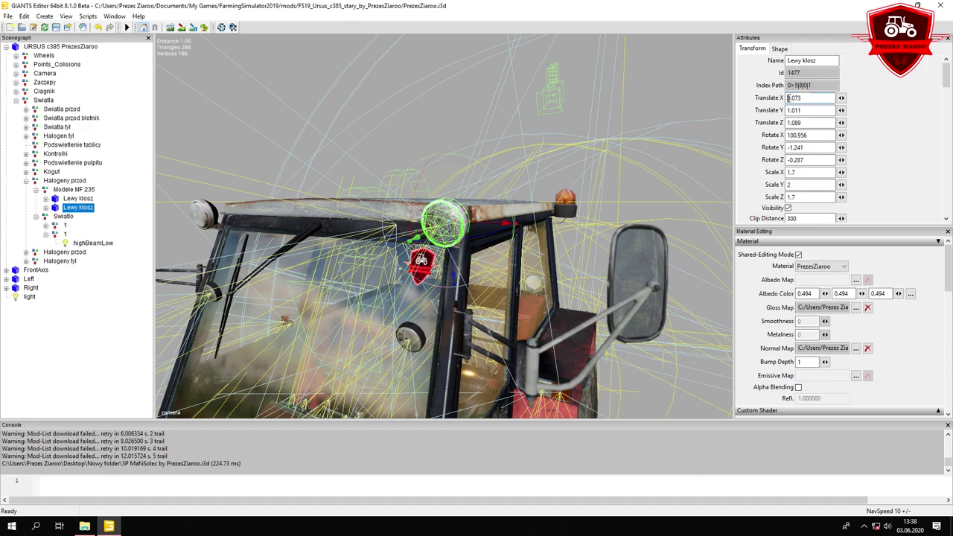
type("-")
key("Return")
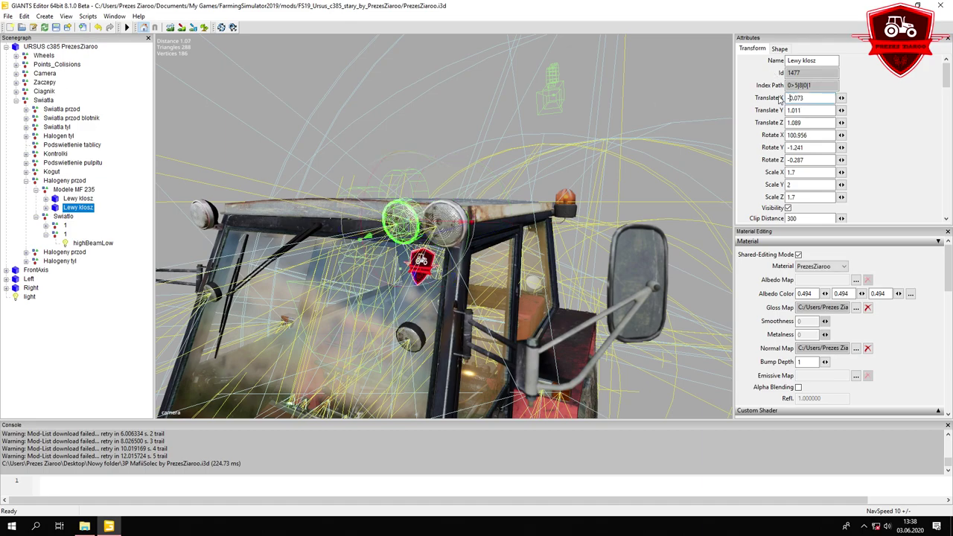
Copy the Translate X value of the Halogeny przod group
left_click(69, 191)
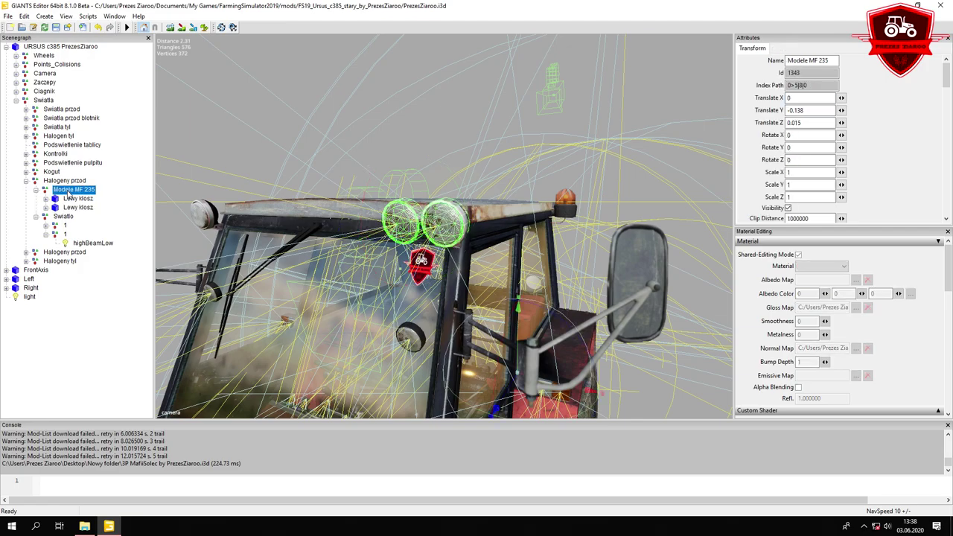
scroll(405, 183, "down", 7)
left_click_drag(405, 183, 432, 201, "alt")
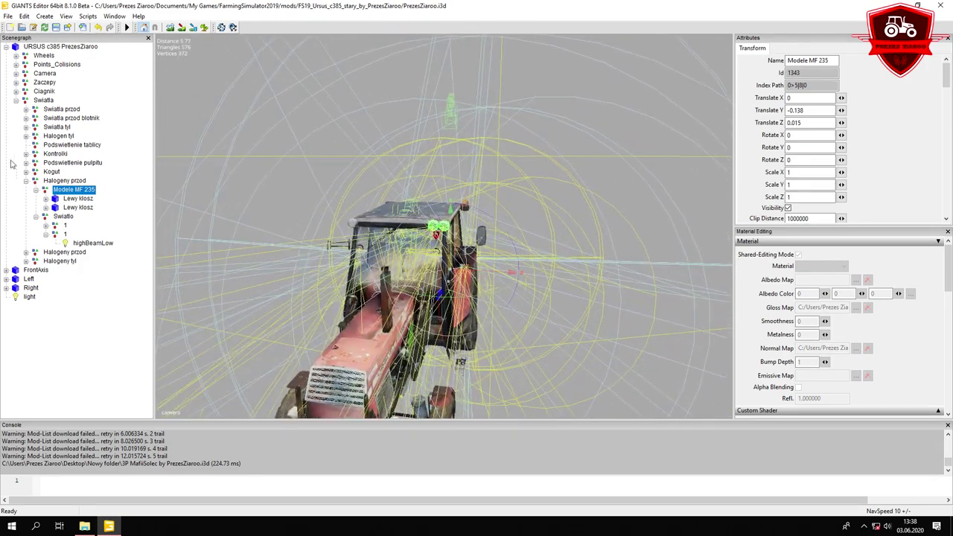
left_click(65, 181)
left_click_drag(817, 99, 780, 99)
right_click(799, 98)
left_click(805, 131)
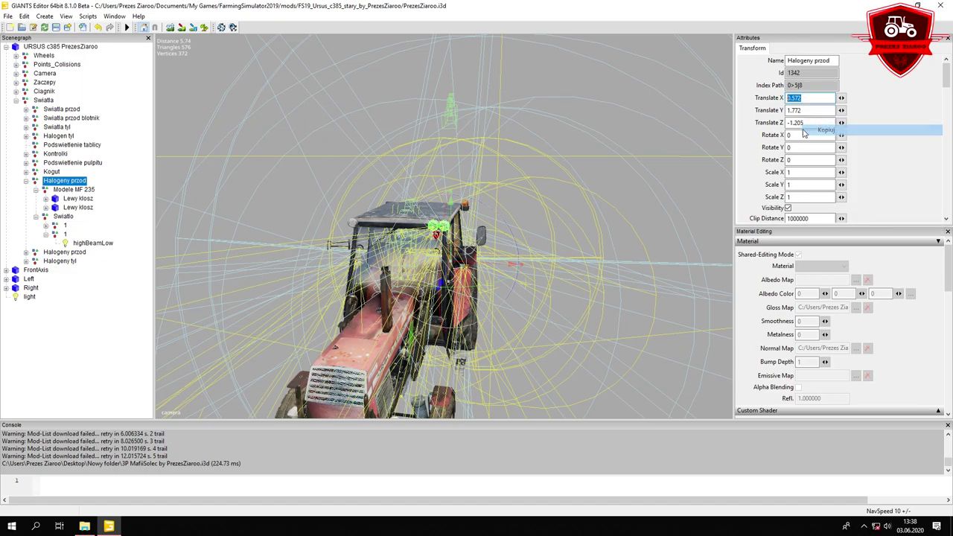
Set the duplicated lamp's Translate X to -1.073 and frame it in the view
left_click(72, 209)
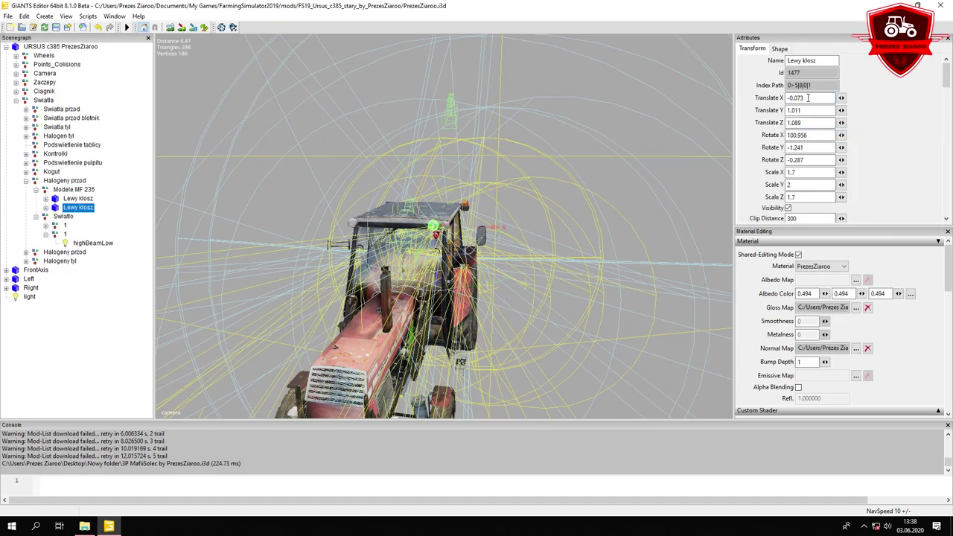
type("5")
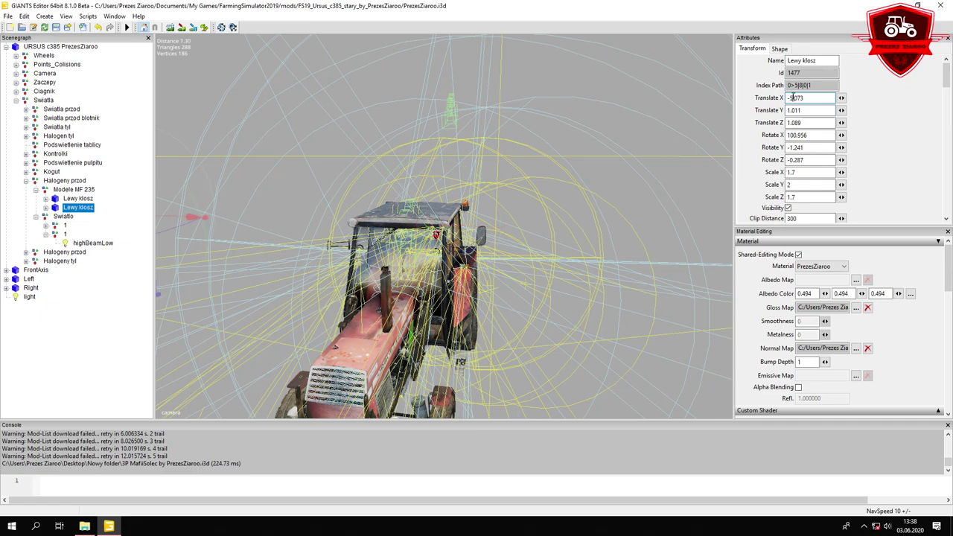
type("4")
key("Return")
type("1")
key("Return")
key("f")
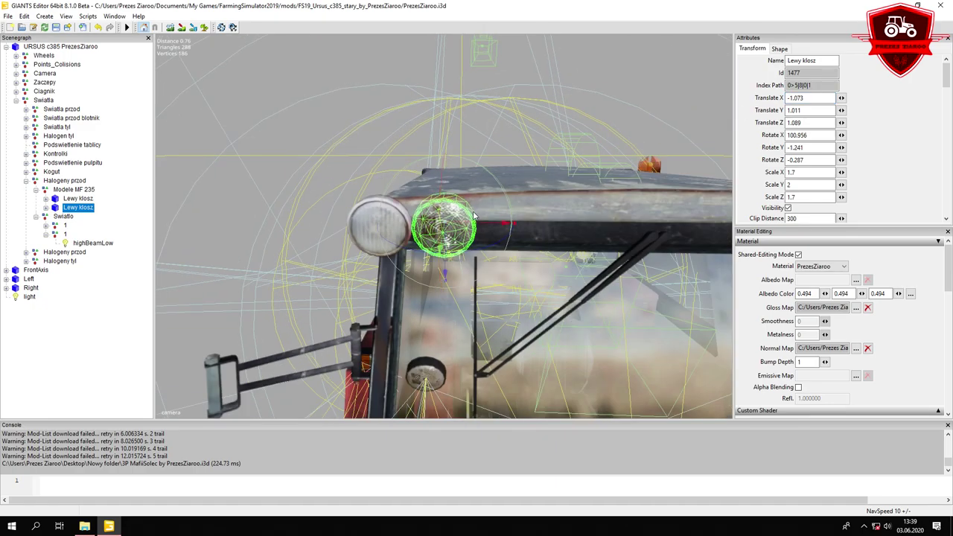
Move the duplicated lamp onto the bracket at the opposite front roof corner, at about X -1.219, Y 1.011, Z 1.09
left_click_drag(464, 223, 399, 223)
key("f")
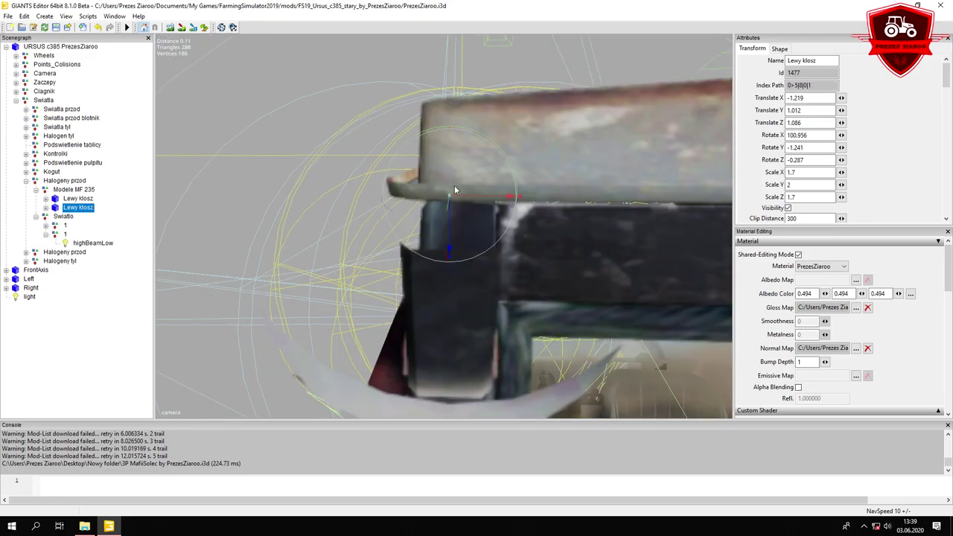
scroll(469, 186, "down", 2)
left_click_drag(459, 193, 618, 211, "alt")
scroll(474, 214, "down", 4)
scroll(473, 218, "up", 6)
middle_click_drag(446, 228, 431, 192)
left_click_drag(452, 233, 269, 283)
left_click_drag(500, 215, 496, 215)
middle_click_drag(498, 218, 367, 146)
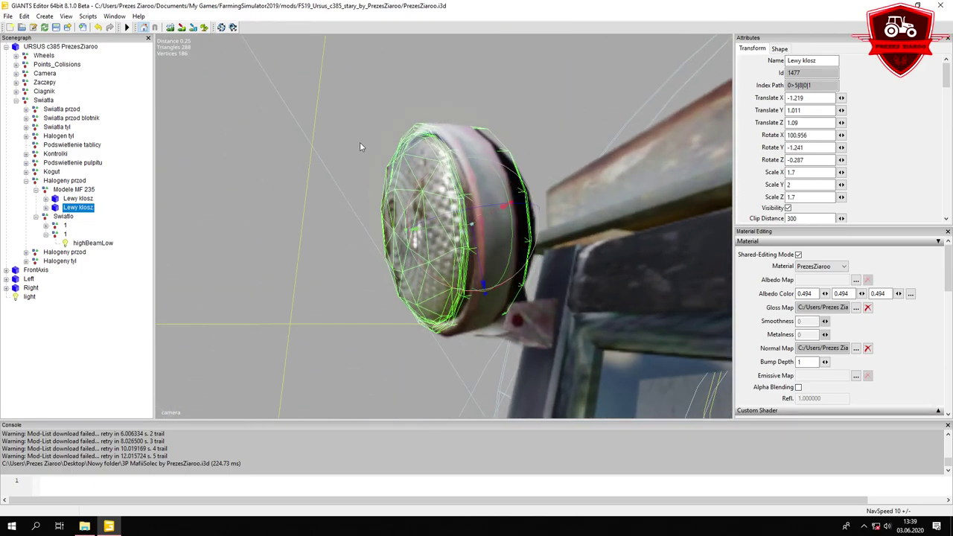
left_click(120, 132)
left_click_drag(320, 163, 630, 157, "alt")
middle_click_drag(630, 158, 537, 183)
scroll(529, 194, "down", 5)
mouse_move(518, 206)
left_mouse_down("alt")
mouse_move(516, 217)
mouse_move(513, 209)
left_mouse_up("alt")
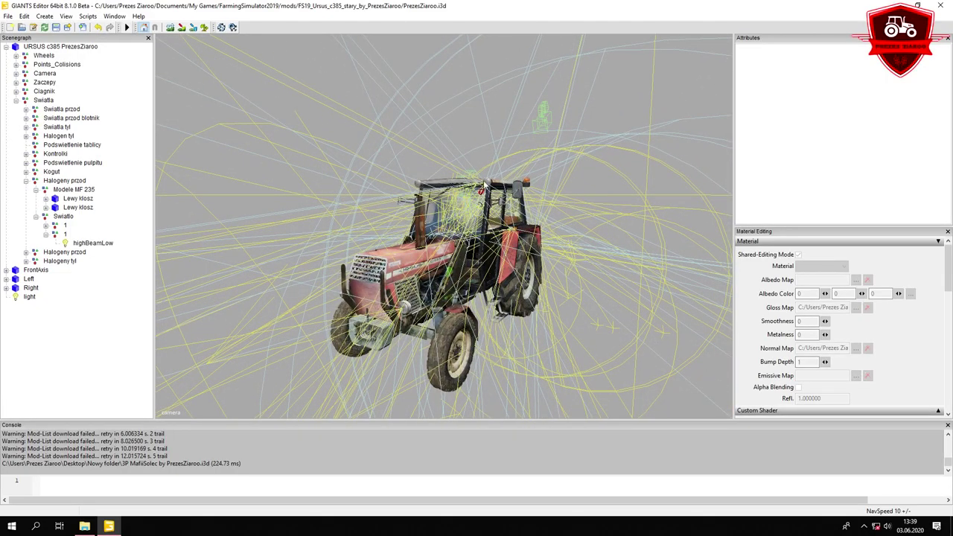
Collapse the Swiatlo and Modele MF 235 groups and their parent Halogeny przod group
left_click(57, 219)
left_click(36, 217)
left_click(54, 191)
left_click(35, 189)
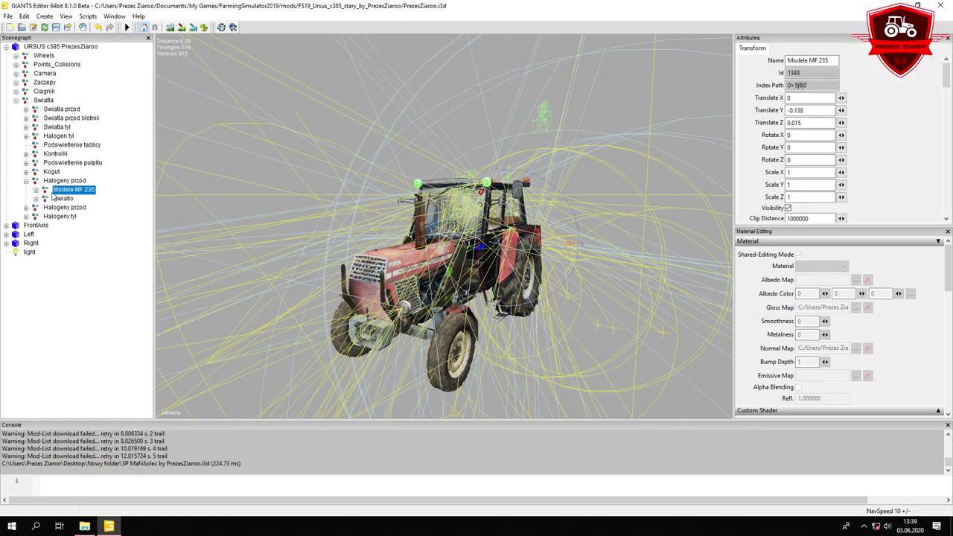
left_click(66, 183)
left_click(25, 180)
Check which lamps the remaining halogen groups hold and delete the second Halogeny przod group with the windscreen lamps
left_click(62, 191)
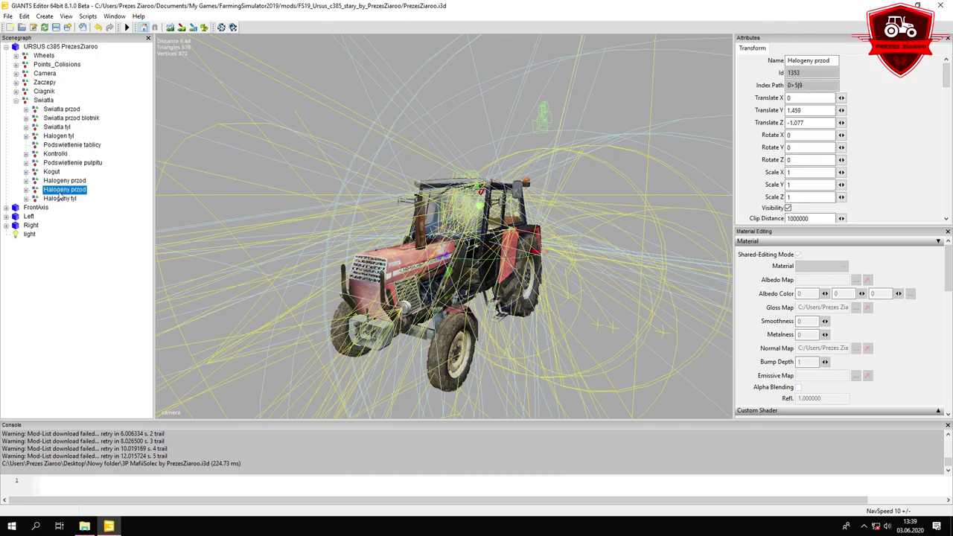
key("f")
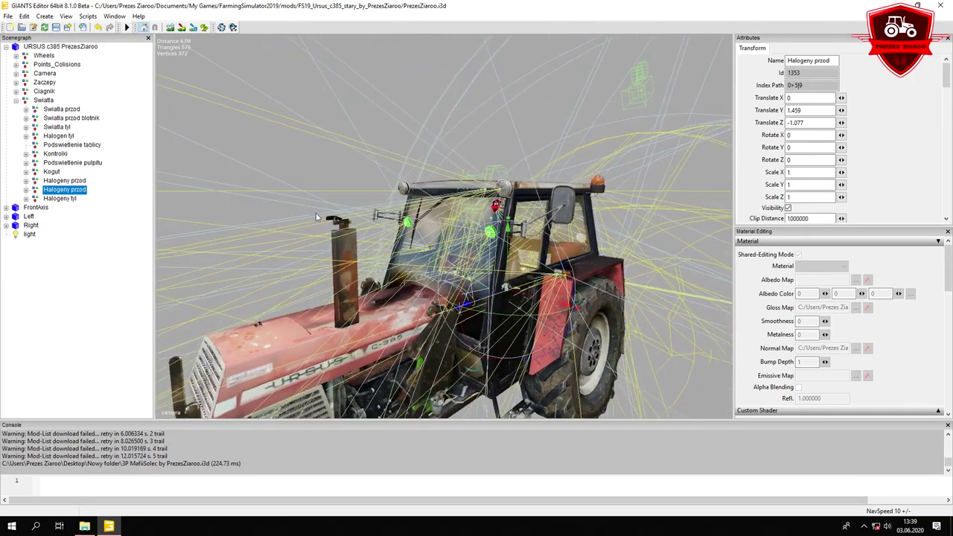
left_click(80, 181)
left_click(70, 198)
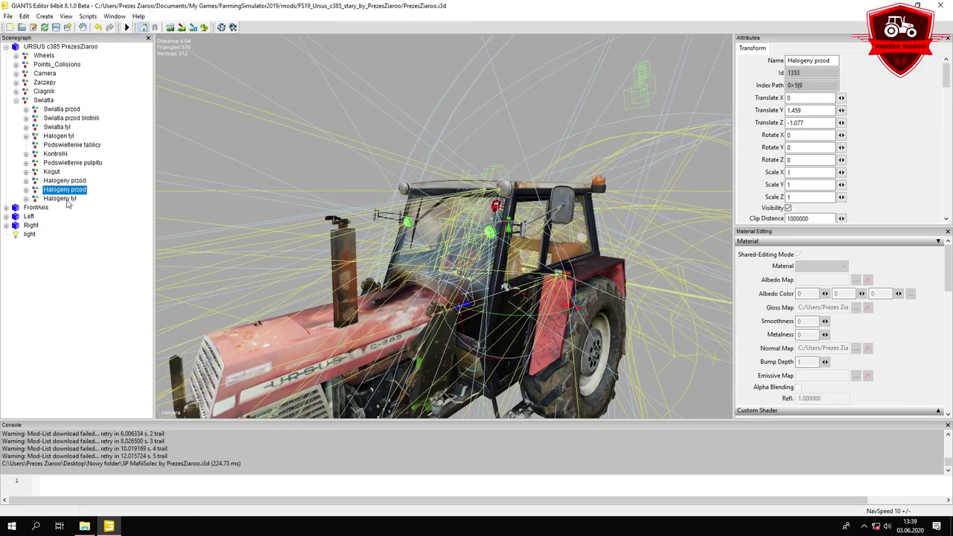
key("f")
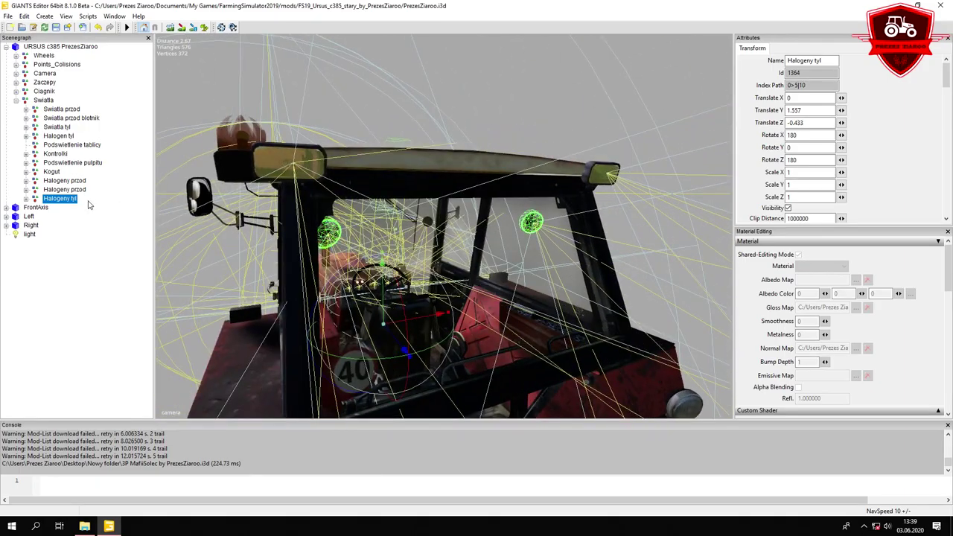
left_click(75, 190)
key("f")
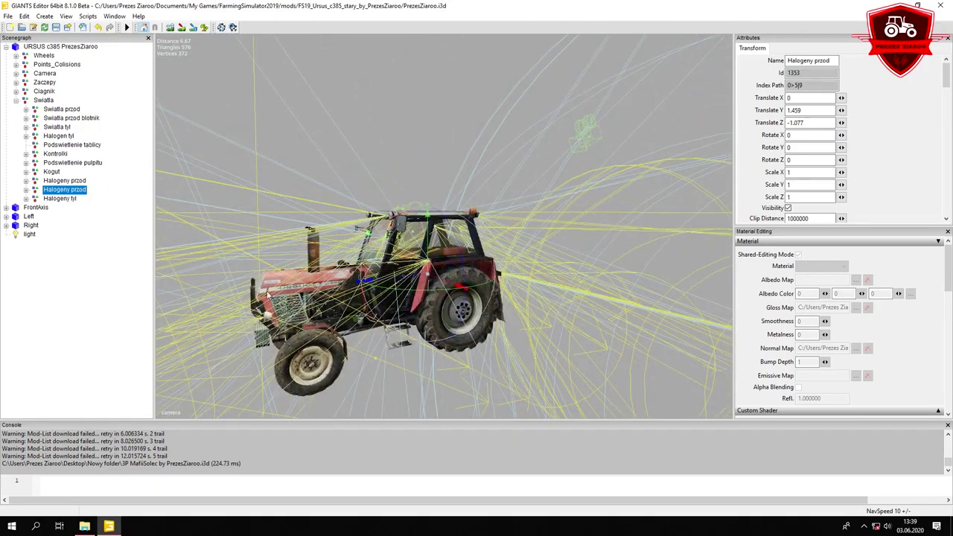
middle_click_drag(312, 260, 336, 259)
left_click(72, 181)
left_click(62, 192)
key("Delete")
Delete the old Halogeny tyl group with the lamps at the rear window
left_click(64, 191)
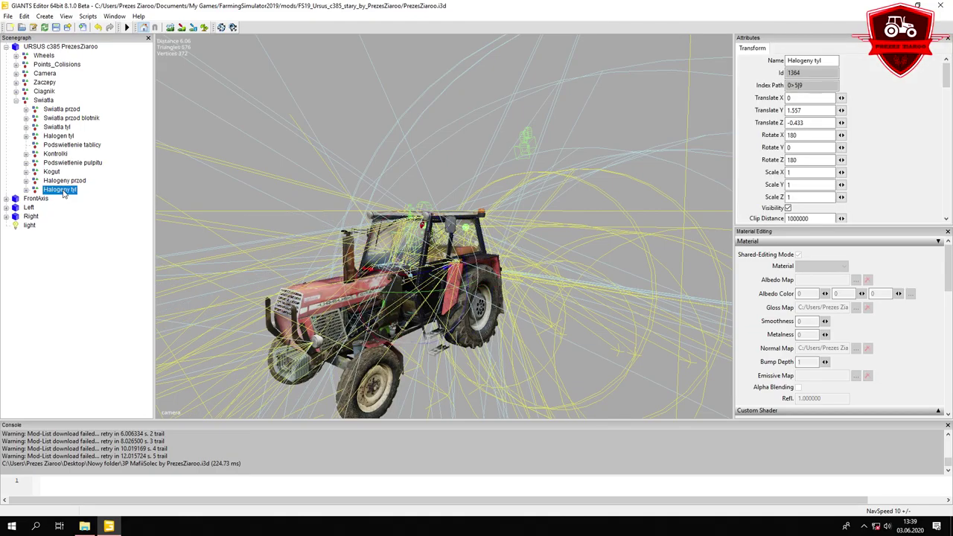
middle_click_drag(522, 210, 247, 228)
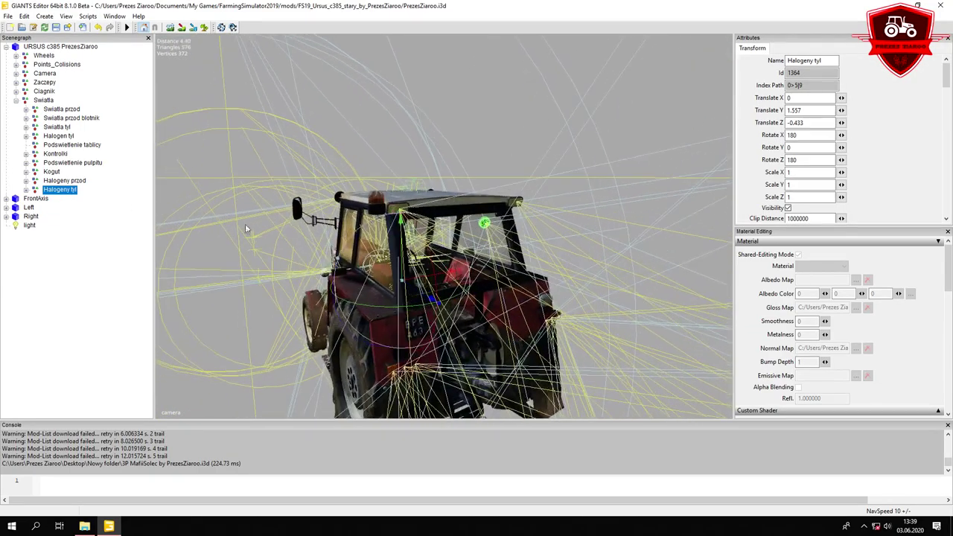
left_click(26, 190)
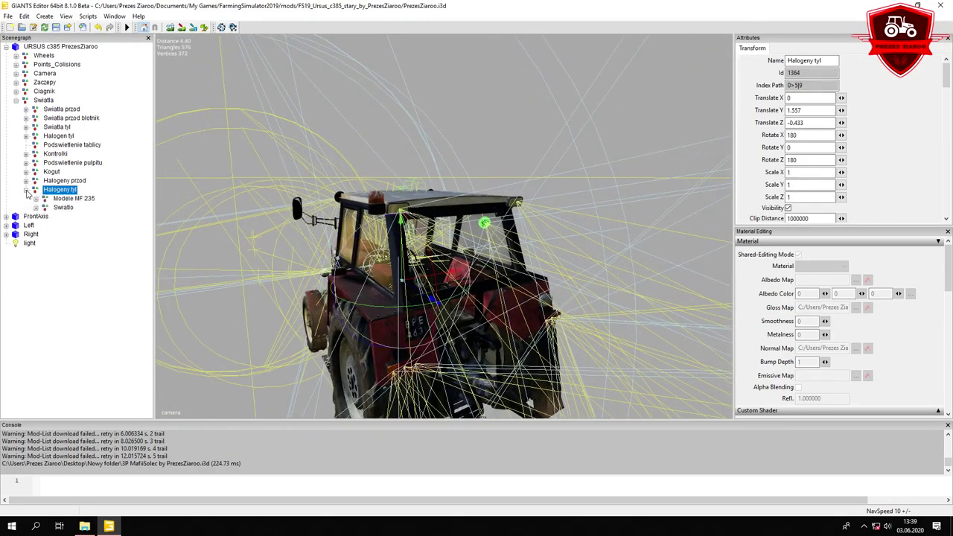
key("Delete")
Duplicate the Halogeny przod group, rename the copy as Halogeny tyl and expand it
left_click(62, 181)
key("ctrl+d")
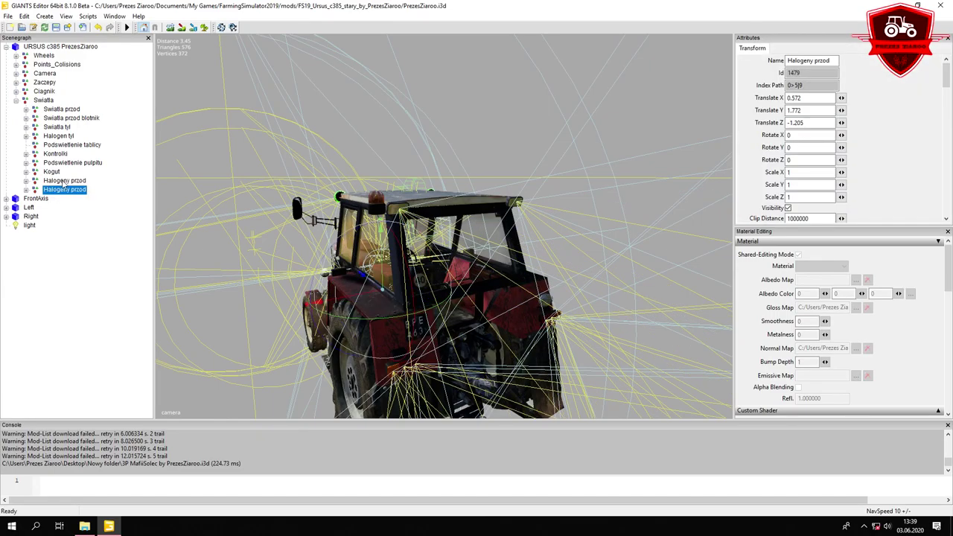
left_click(811, 60)
left_click_drag(835, 60, 821, 60)
type("tył")
key("Return")
left_click(26, 190)
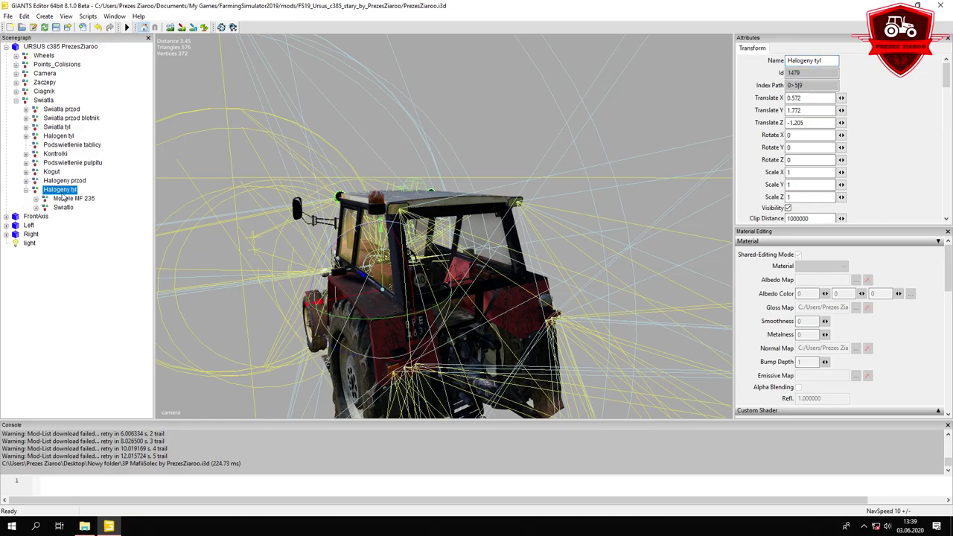
Turn the Halogeny tyl group to face the tractor's rear, with rotation X 180, Y 0 and Z 180
scroll(320, 204, "down", 3)
left_click_drag(326, 212, 504, 259, "alt")
left_click_drag(458, 312, 706, 156)
double_click(801, 146)
key("BackSpace")
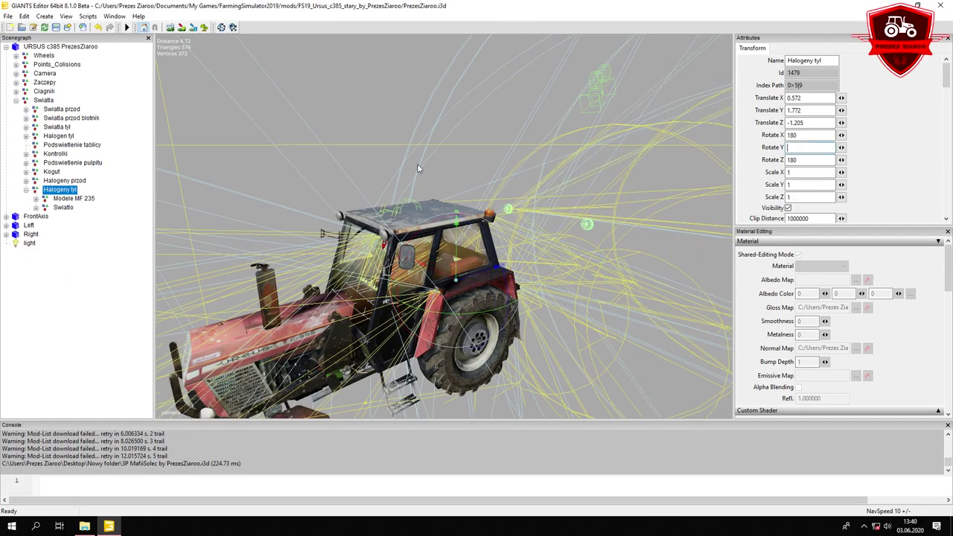
Delete the second Lewy klosz lamp from Modele MF 235 in the Halogeny tyl group
left_click(73, 198)
left_click(36, 198)
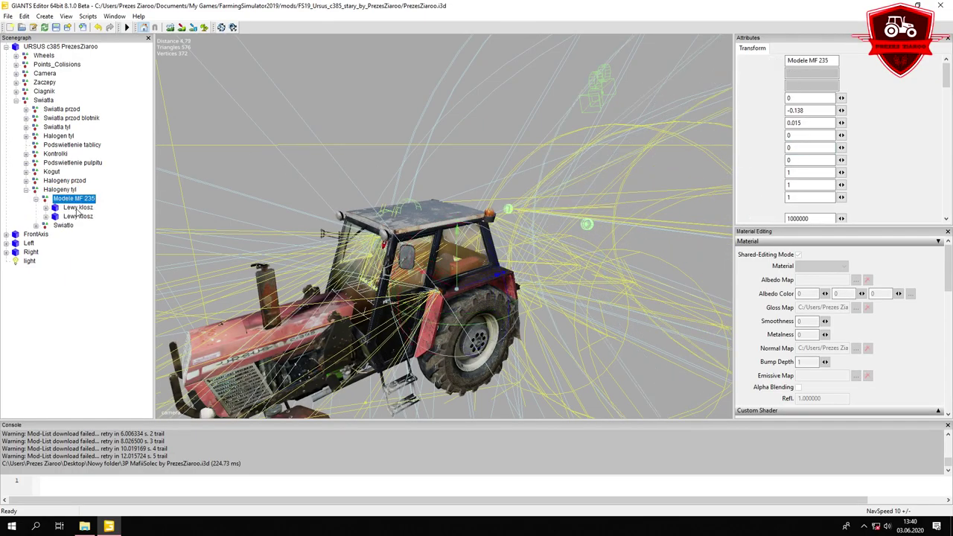
left_click(77, 207)
left_click_drag(386, 243, 175, 238, "alt")
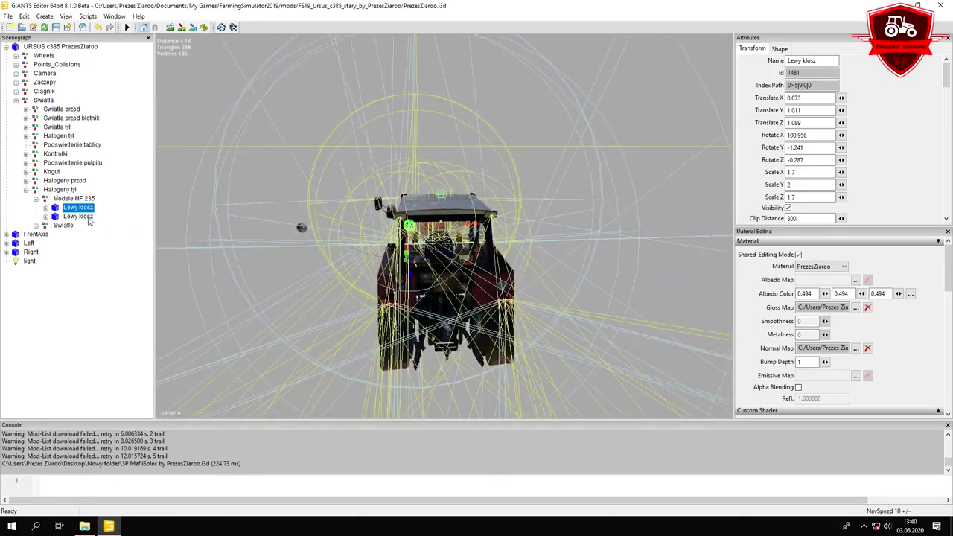
left_click(77, 216)
key("Delete")
Compare the light nodes in the Swiatlo groups of Halogeny tyl and Halogeny przod to see which belongs to which lamp
left_click(66, 216)
left_click(36, 216)
left_click(64, 226)
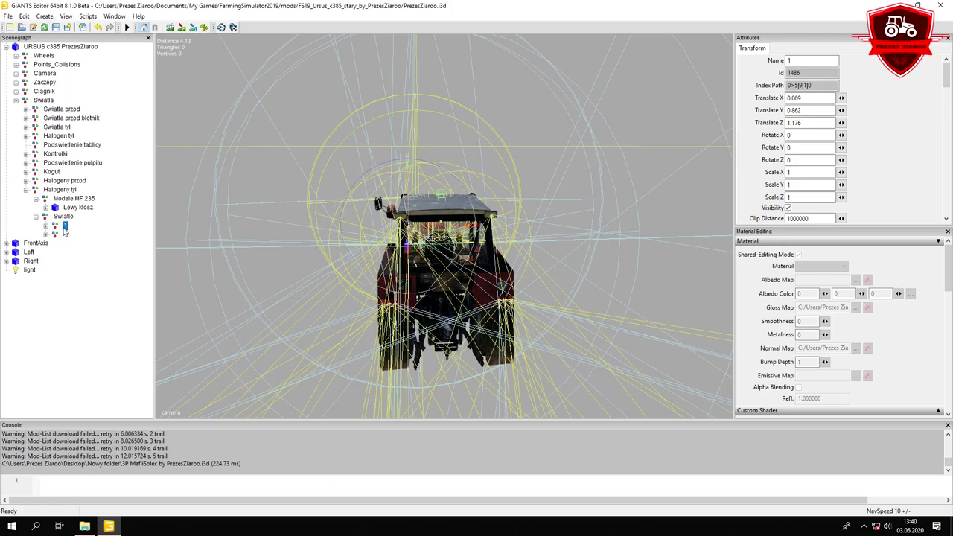
left_click(60, 190)
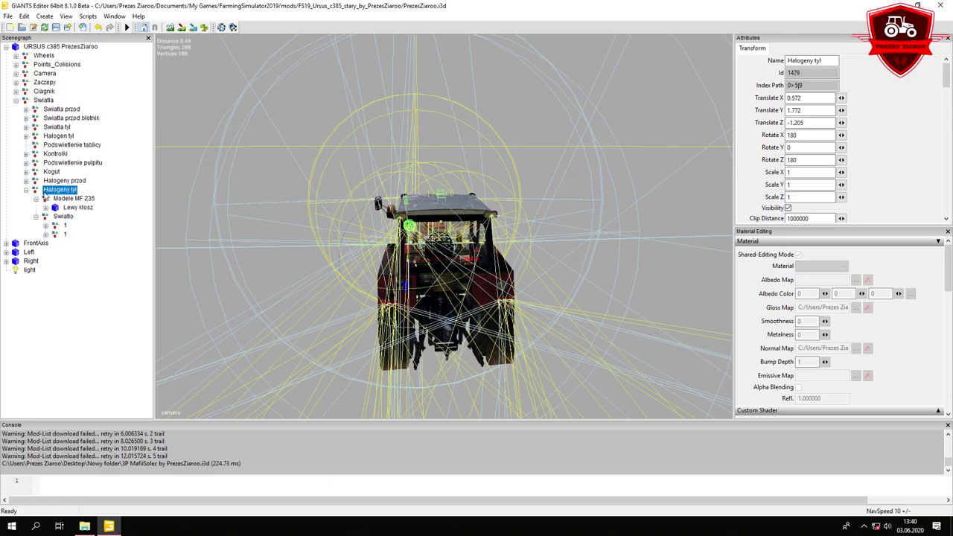
left_click(25, 180)
left_click(64, 207)
left_click(45, 215)
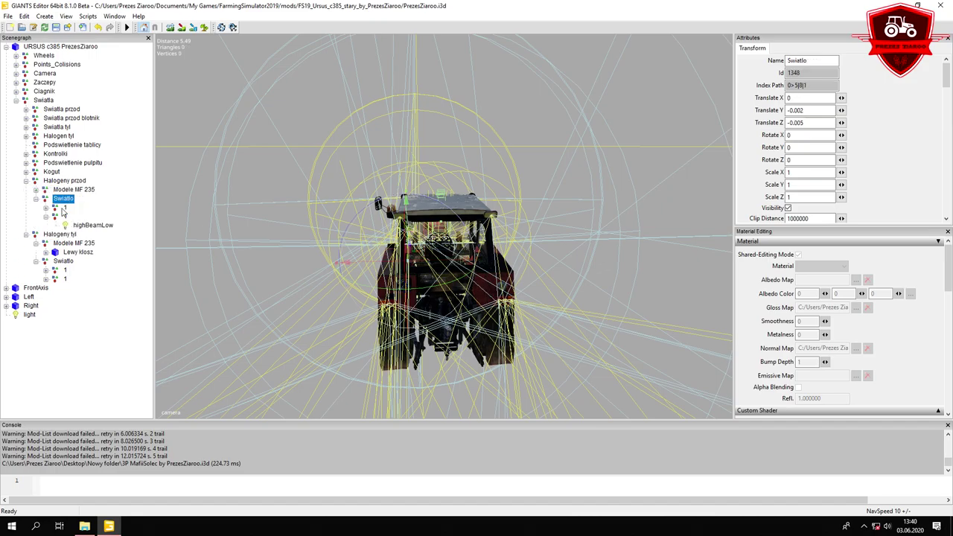
left_click_drag(350, 225, 633, 234, "alt")
scroll(527, 216, "up", 8)
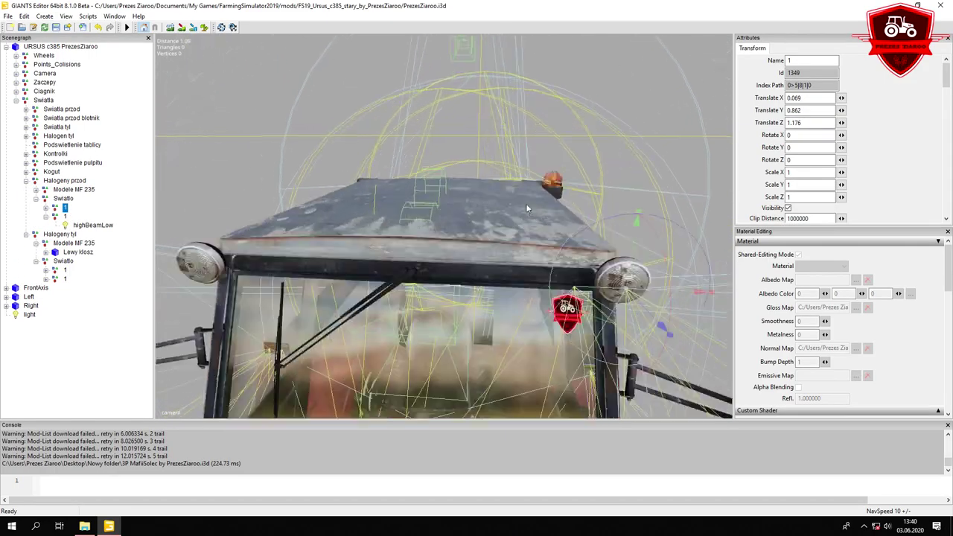
left_click_drag(525, 203, 496, 191, "alt")
left_click(64, 216)
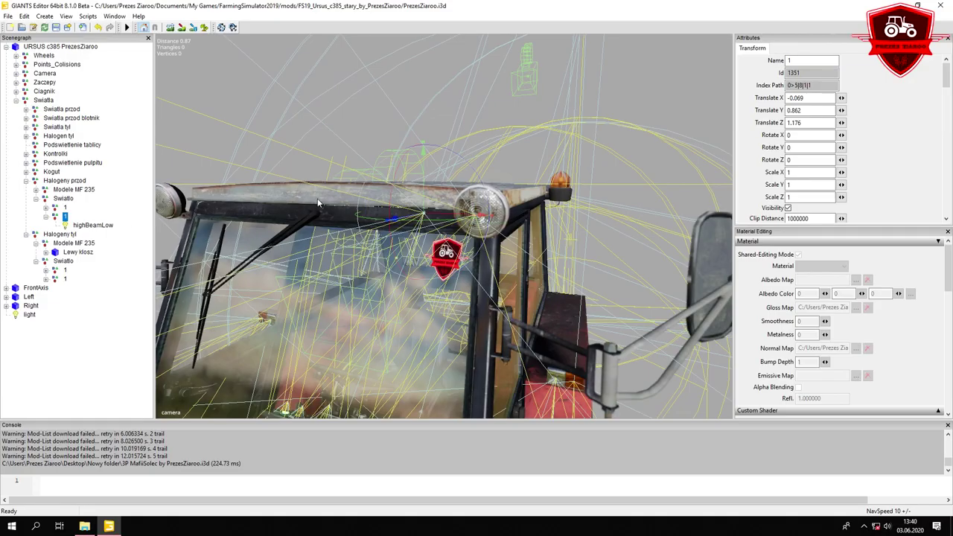
key("f")
Examine the position of the remaining Lewy klosz lamp of Halogeny tyl relative to the cab's rear
left_click_drag(546, 285, 190, 247)
left_click(68, 253)
key("f")
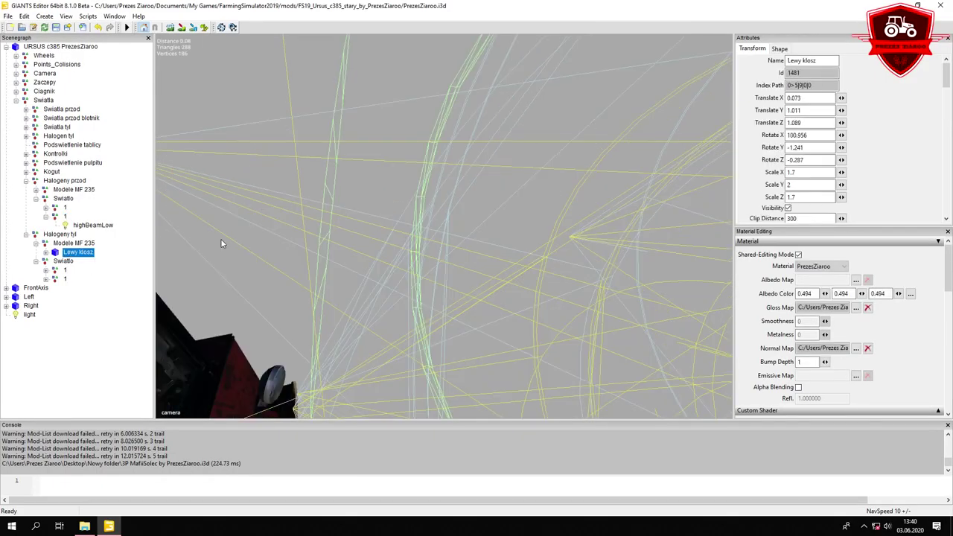
scroll(381, 234, "up", 5)
left_click_drag(381, 234, 457, 220, "alt")
scroll(437, 227, "down", 6)
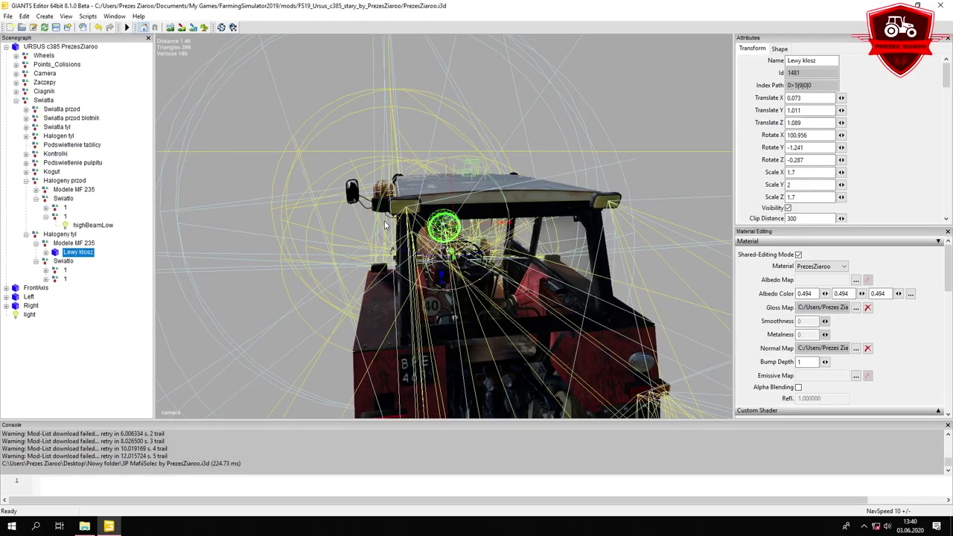
scroll(387, 225, "up", 10)
mouse_move(407, 218)
left_mouse_down("alt")
mouse_move(336, 206)
mouse_move(408, 209)
left_mouse_up("alt")
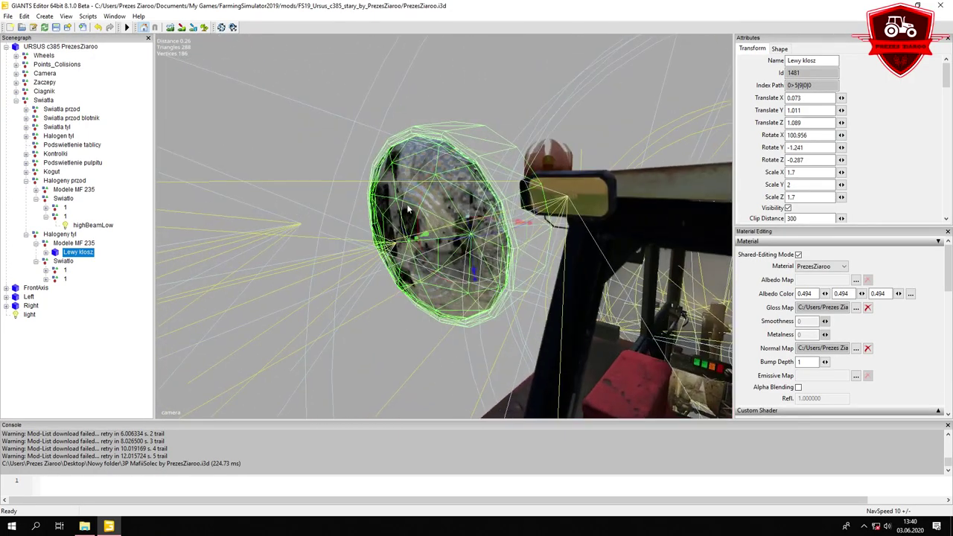
Delete the second light node 1 from the Swiatlo group of Halogeny tyl
left_click(88, 245)
scroll(402, 222, "down", 12)
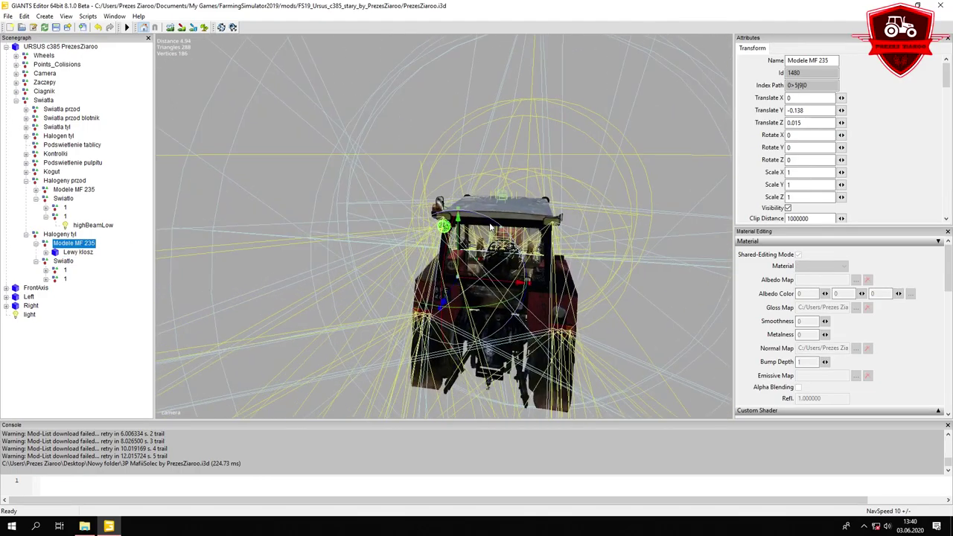
left_click_drag(439, 210, 388, 223, "alt")
left_click(65, 279)
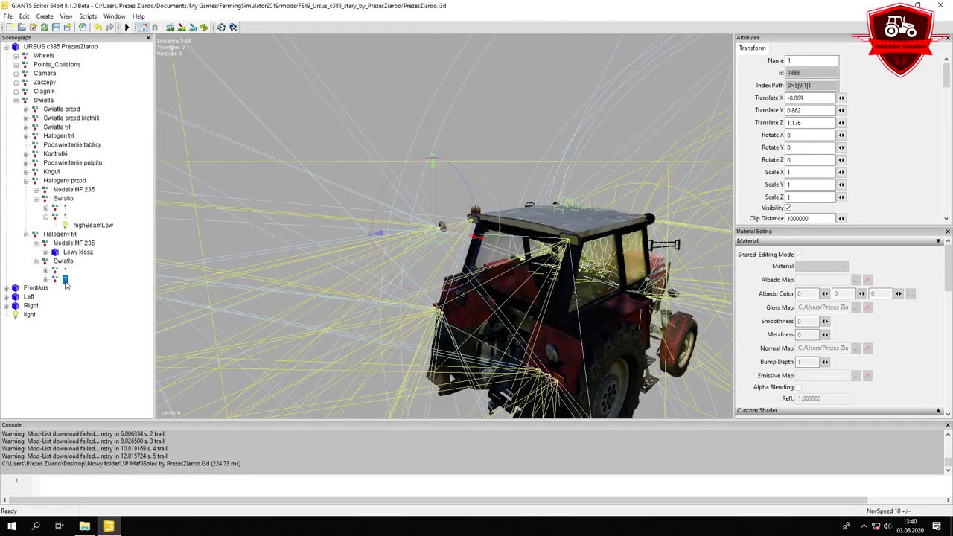
key("Delete")
Move the Halogeny tyl group down to the existing work lamp on the rear fender and turn it to about 12.868 around Y
left_click(72, 244)
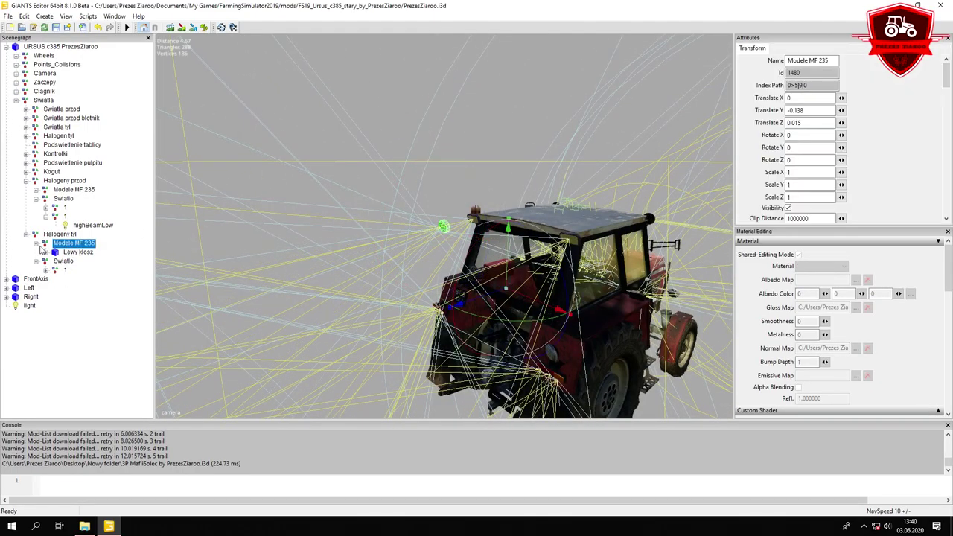
left_click(36, 244)
left_click(36, 252)
left_click(60, 234)
middle_click_drag(393, 232, 486, 292)
left_click_drag(484, 300, 472, 283)
left_click_drag(543, 287, 552, 329)
left_click_drag(539, 366, 583, 372)
key("f")
scroll(583, 372, "down", 3)
left_click_drag(466, 285, 487, 259, "alt")
scroll(432, 274, "up", 2)
left_click_drag(587, 296, 574, 288)
mouse_move(554, 255)
left_mouse_down()
mouse_move(539, 302)
mouse_move(555, 299)
mouse_move(560, 259)
left_mouse_up()
scroll(553, 254, "up", 3)
scroll(461, 229, "down", 2)
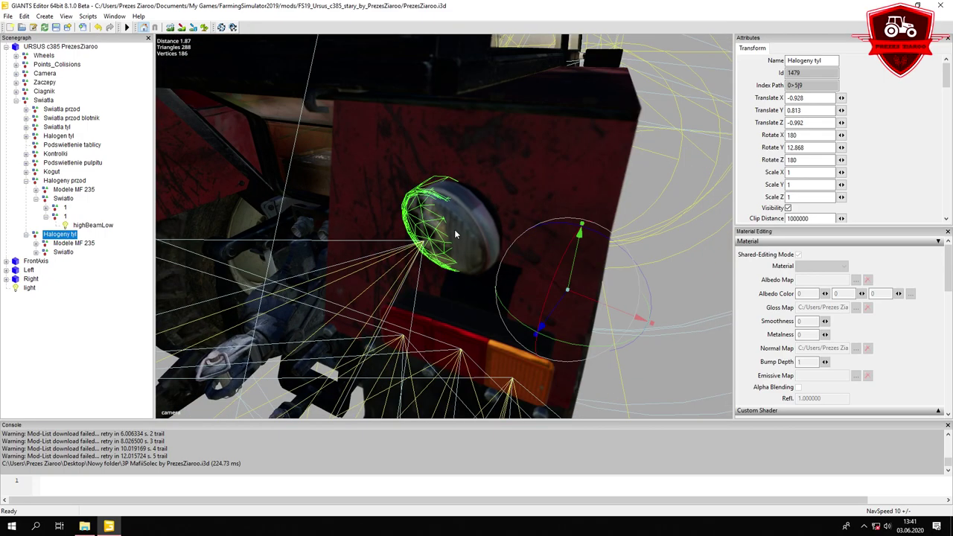
left_click_drag(461, 229, 517, 229, "alt")
scroll(512, 230, "up", 1)
scroll(512, 230, "up", 1)
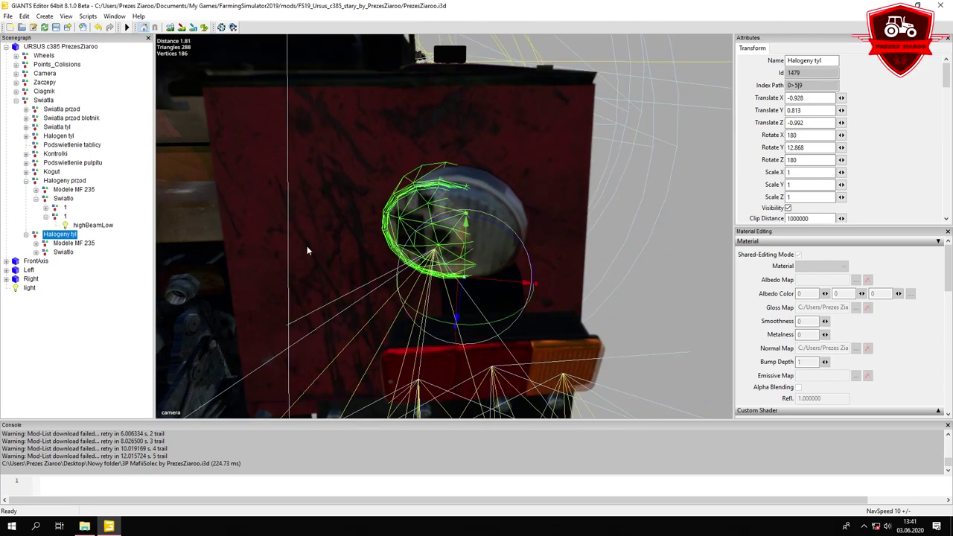
Set Rotate Y of Modele MF 235 to -4 and shift the Halogeny tyl group sideways over the fender lamp, to about X -1.023
left_click(73, 243)
left_click_drag(491, 354, 482, 344)
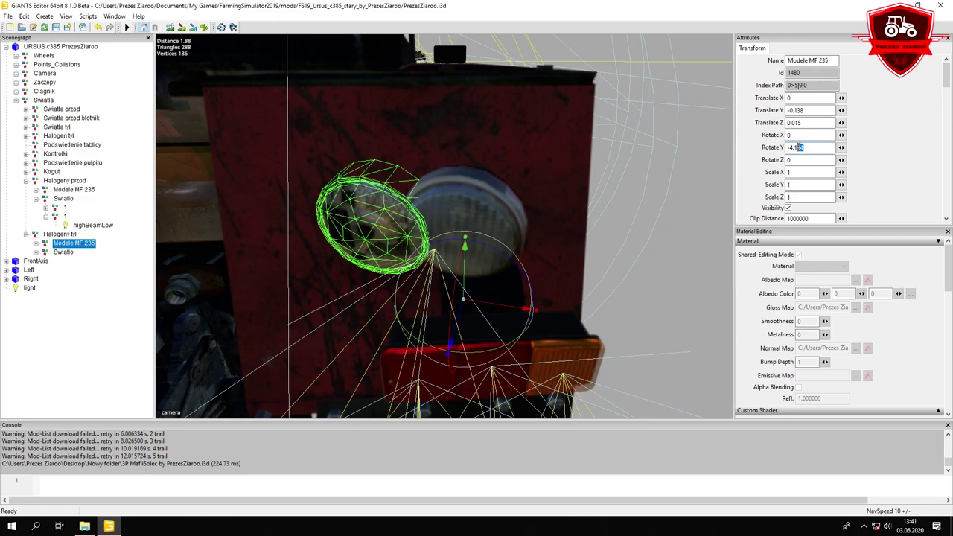
key("BackSpace")
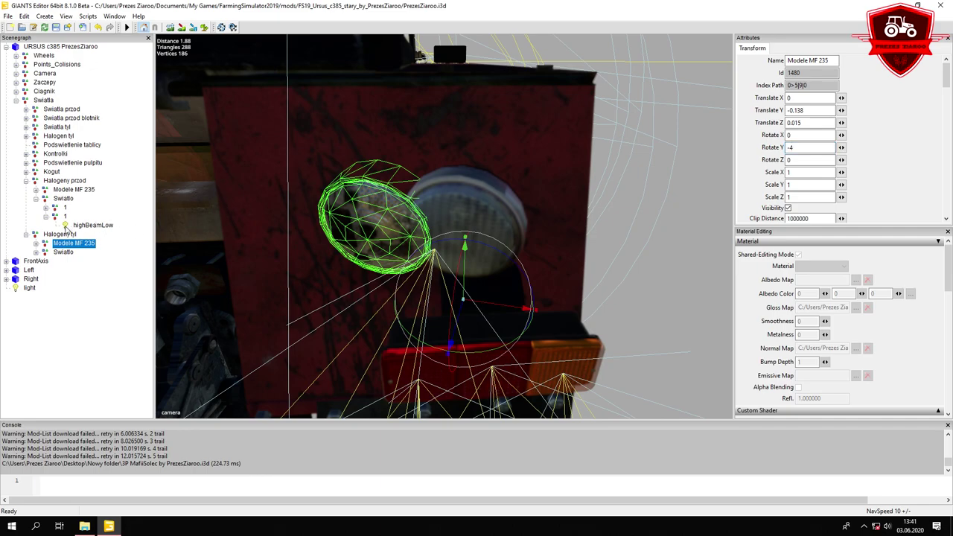
left_click(64, 235)
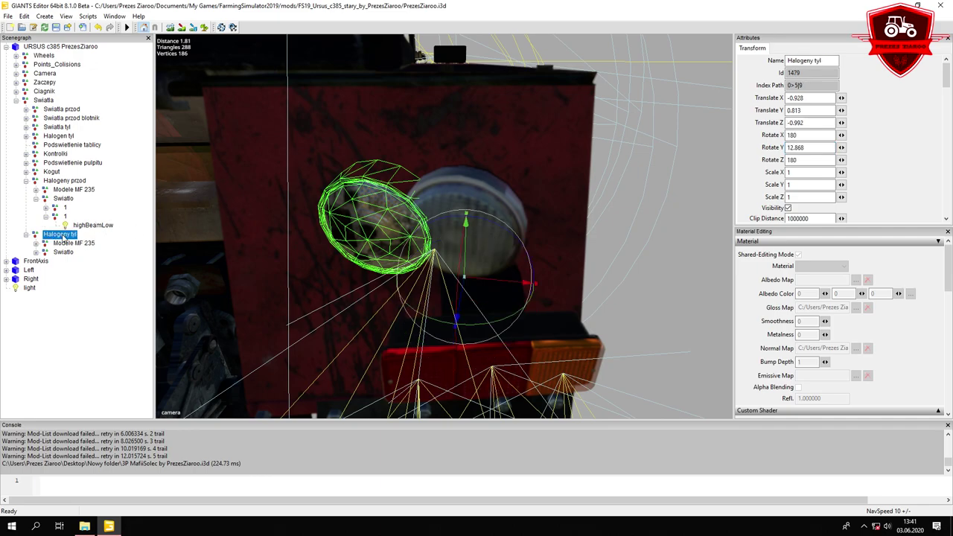
left_click_drag(498, 282, 519, 286)
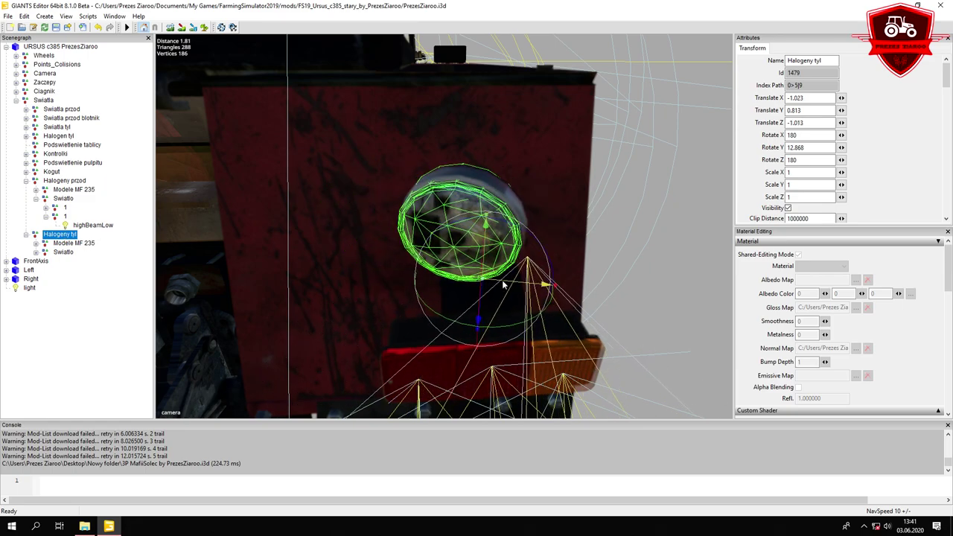
Inspect how Lewy klosz and its reverseLightRightStatic glass fit over the existing fender lamp, up close and from a distance
left_click(36, 244)
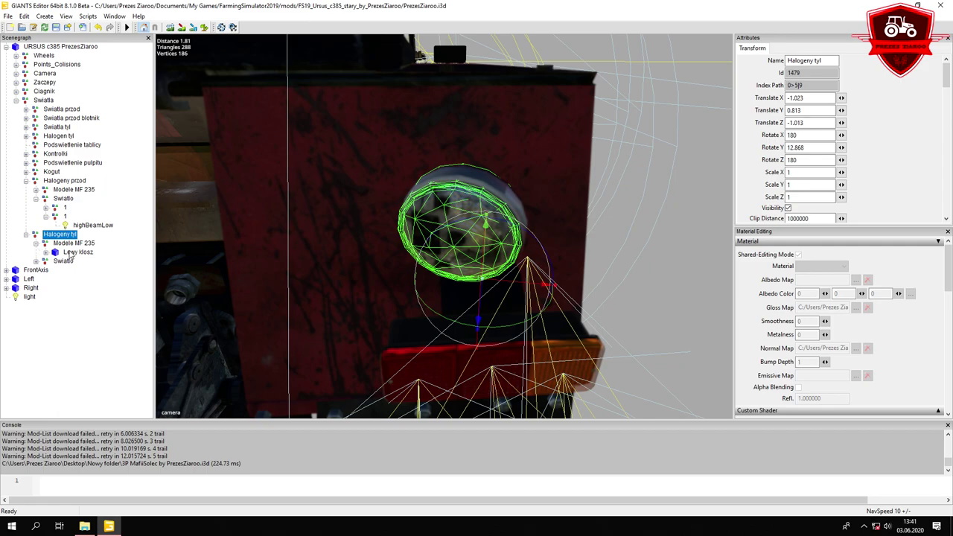
left_click(72, 253)
key("f")
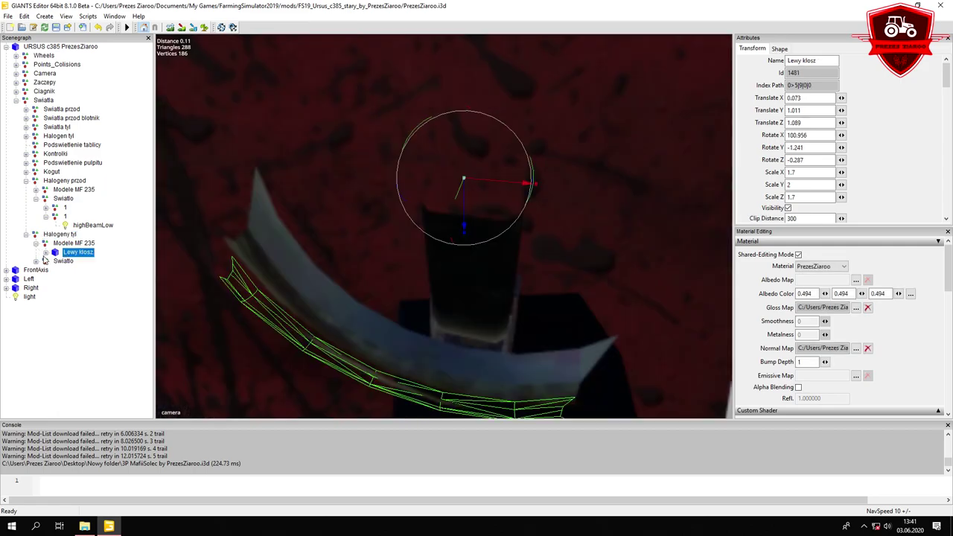
left_click(46, 253)
left_click(97, 261)
key("f")
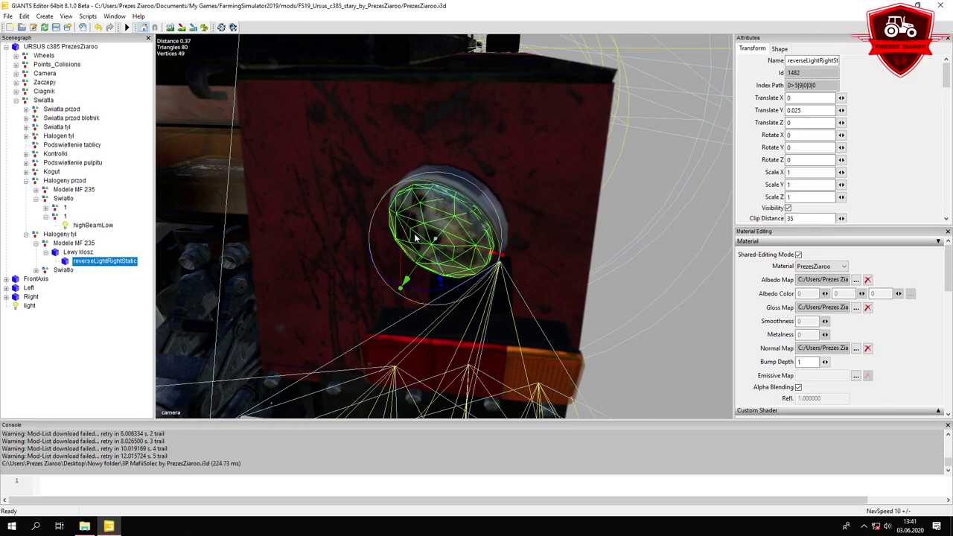
scroll(457, 223, "down", 5)
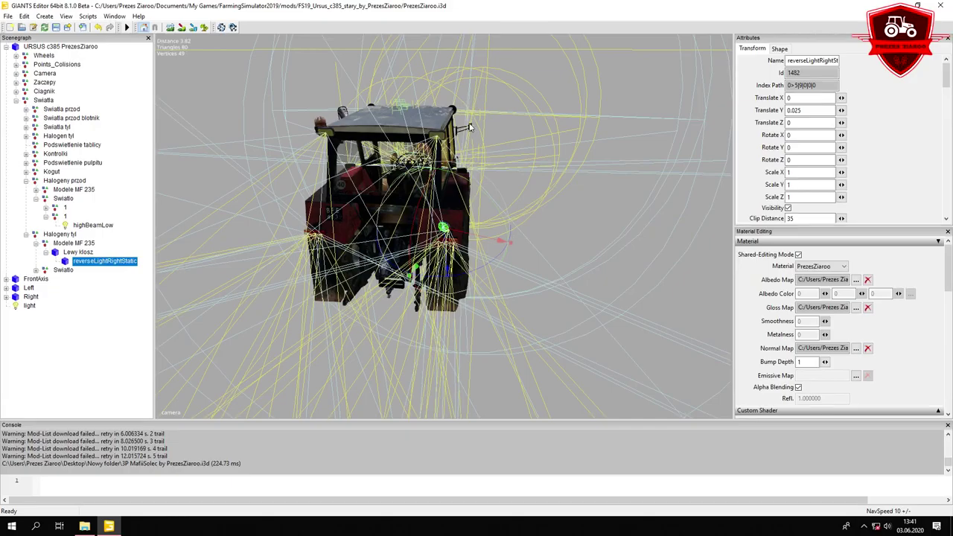
scroll(400, 201, "up", 10)
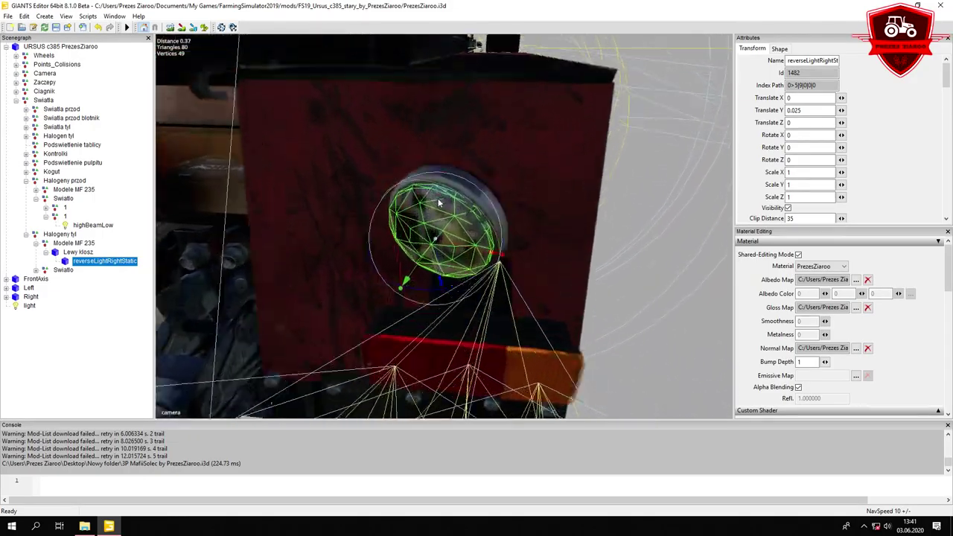
scroll(439, 203, "up", 2)
middle_click_drag(397, 226, 375, 193)
Delete the Halogeny tyl group placed over the existing fender lamp, keeping the original rear work lamp
left_click(67, 235)
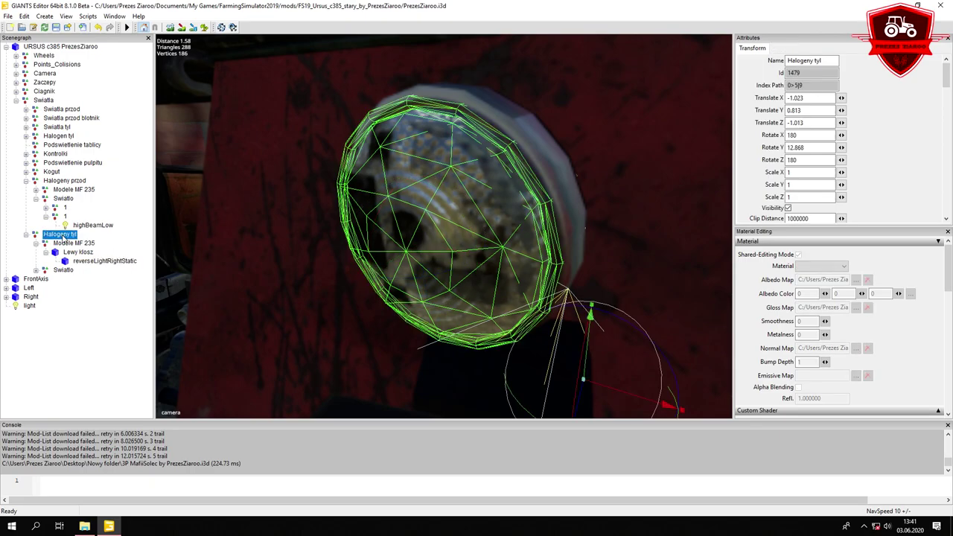
key("Delete")
scroll(266, 162, "down", 12)
scroll(265, 160, "down", 4)
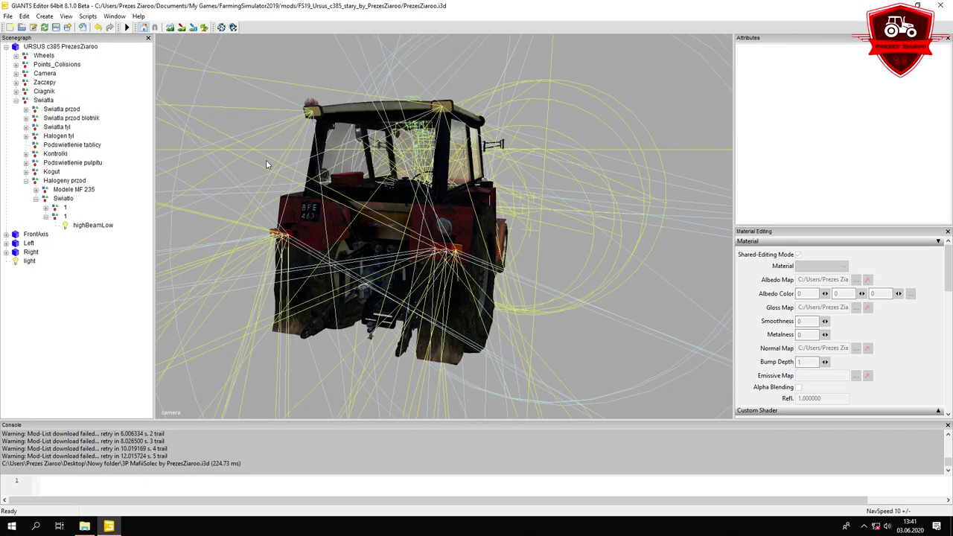
scroll(402, 210, "up", 7)
scroll(406, 204, "up", 2)
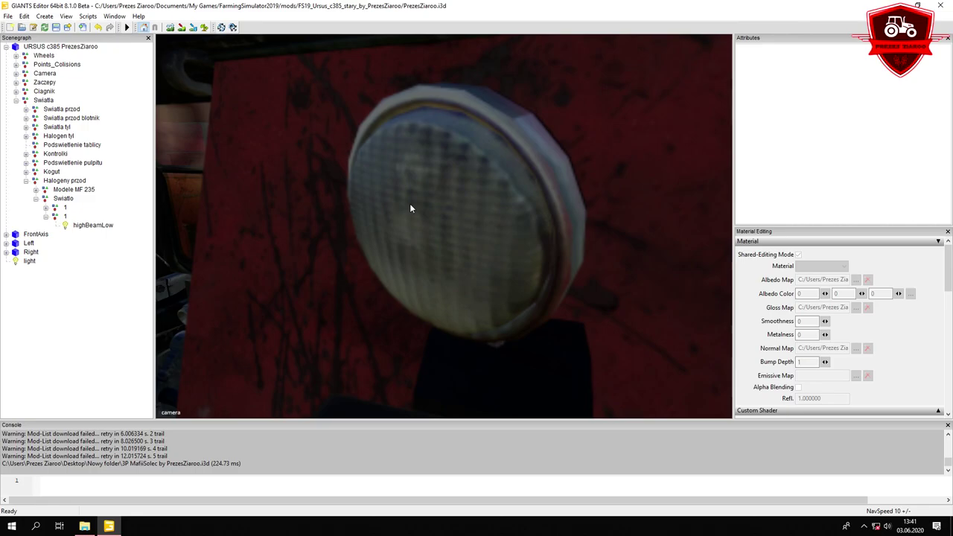
scroll(409, 204, "down", 4)
left_click_drag(414, 212, 370, 233, "alt")
scroll(370, 233, "down", 2)
middle_click_drag(371, 235, 393, 296)
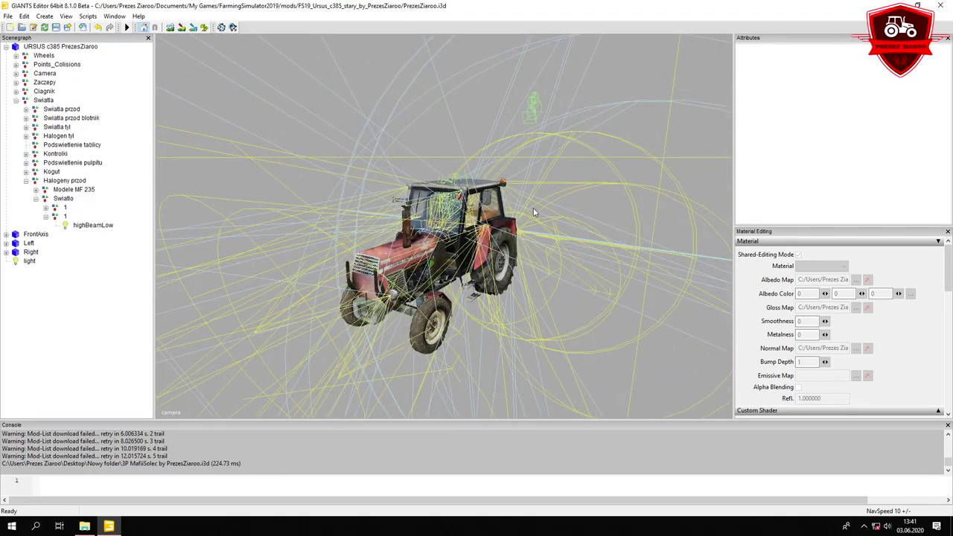
scroll(514, 210, "up", 5)
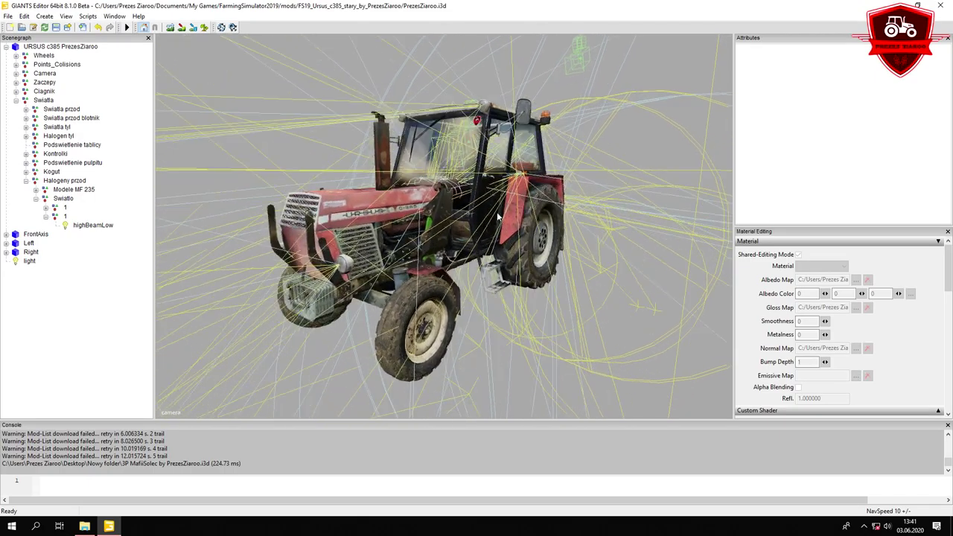
Collapse the Halogeny przod group and save the tractor scene
left_click(26, 180)
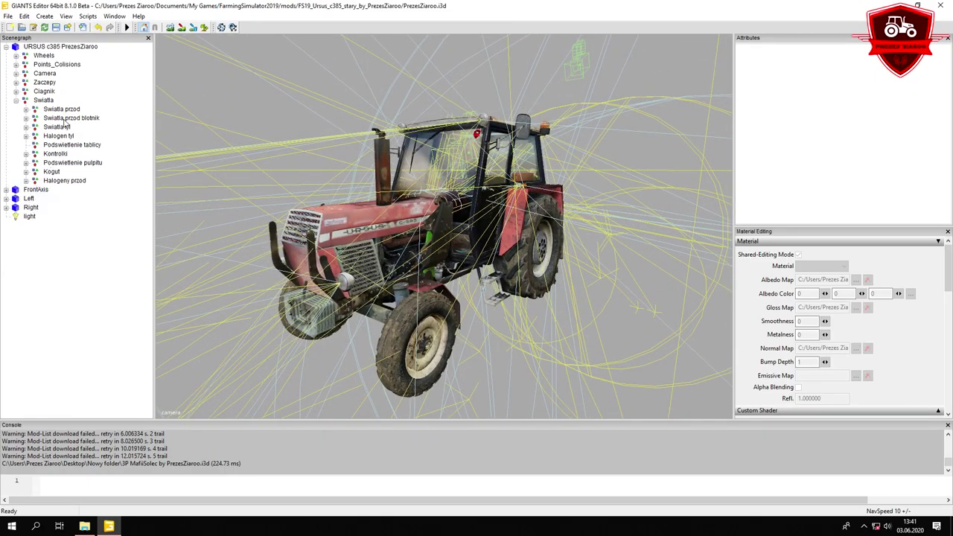
left_click(48, 102)
left_click(86, 92)
left_click(7, 15)
left_click(23, 61)
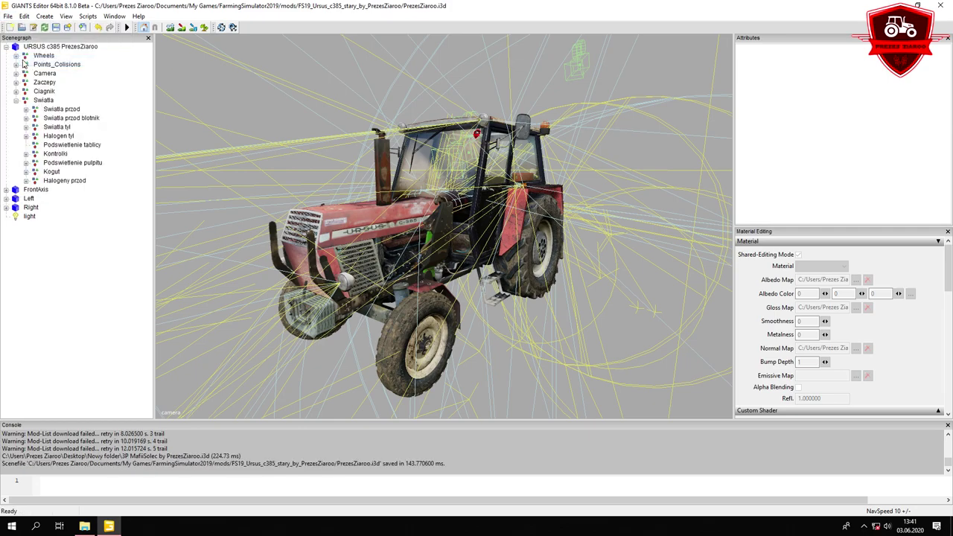
Switch to the FS19_Ursus_c385_stary_by_PrezesZiaroo mod folder and open the PrezesZiaroo I3D file in a full-screen Notepad window
left_click(895, 6)
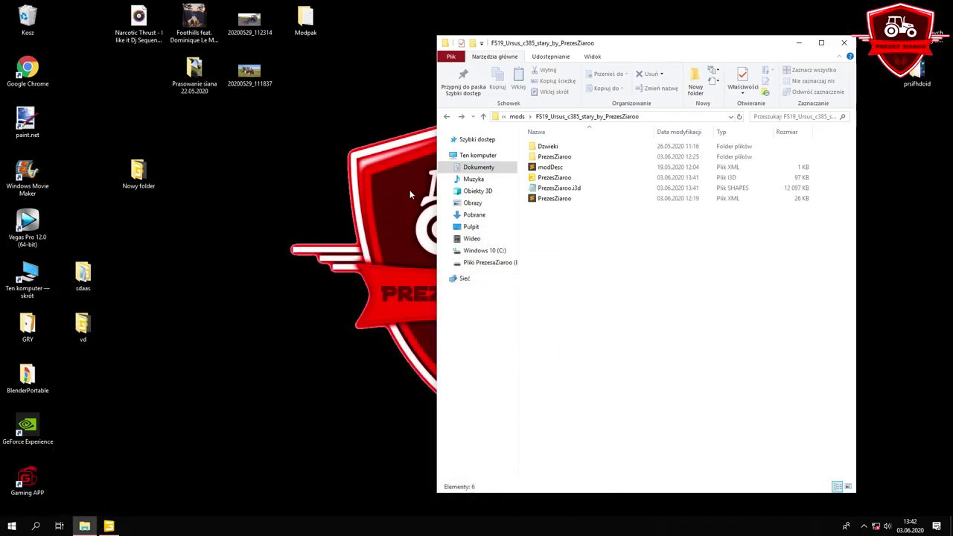
right_click(257, 157)
right_click(238, 169)
left_click(252, 201)
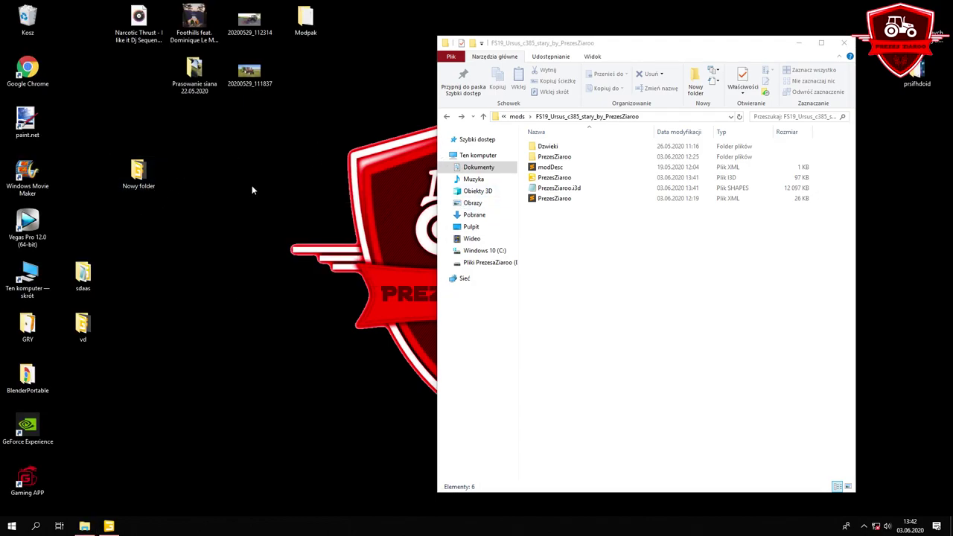
left_click(575, 181)
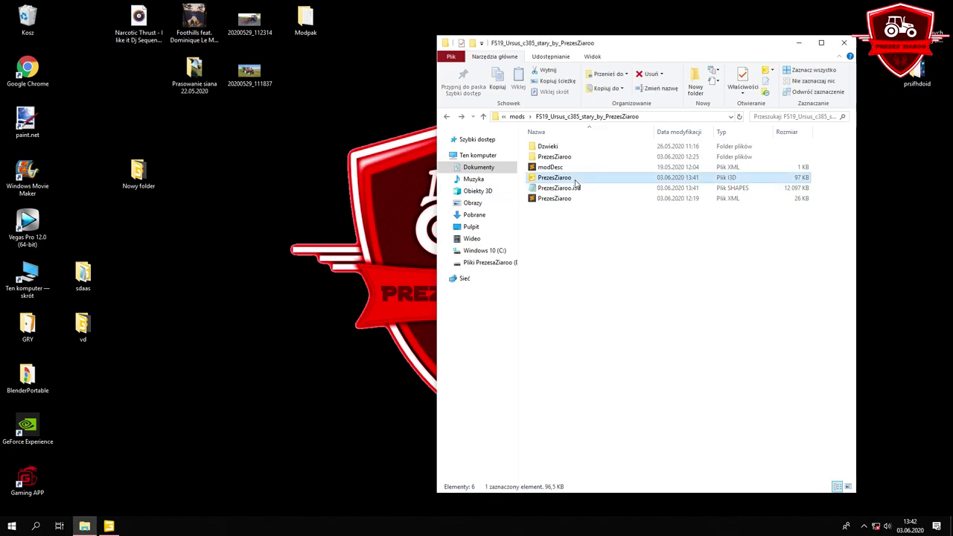
right_click(576, 182)
mouse_move(615, 253)
left_click(787, 265)
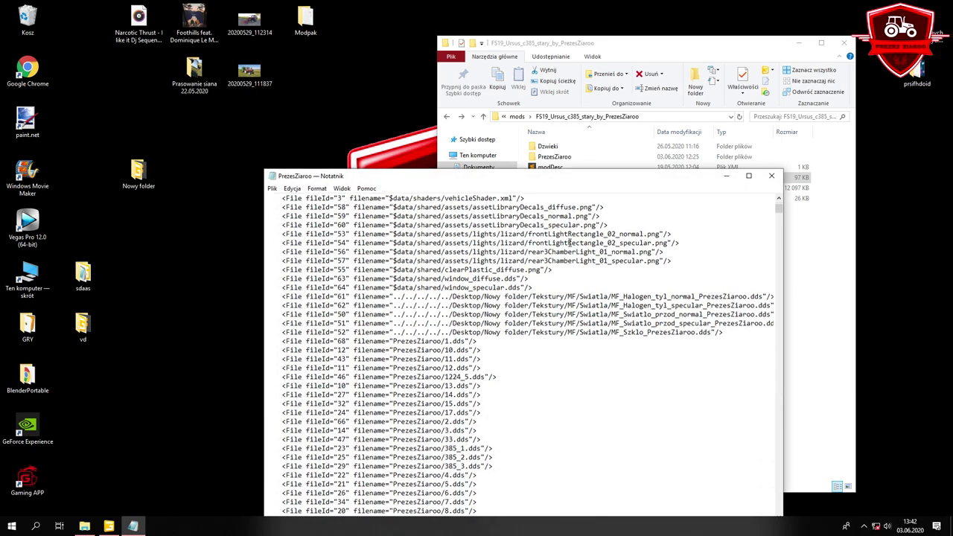
left_click(749, 177)
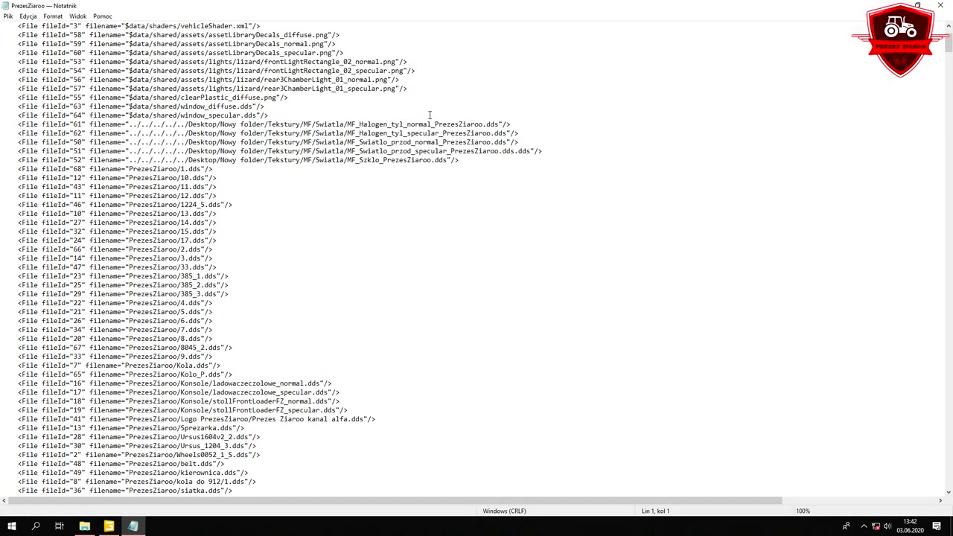
Replace the ../../../../../Desktop/Nowy folder/ prefix in the fileId 61 texture path with PrezesZiaroo
mouse_move(516, 125)
left_mouse_down()
mouse_move(287, 122)
mouse_move(516, 123)
left_mouse_up()
left_click_drag(270, 124, 133, 124)
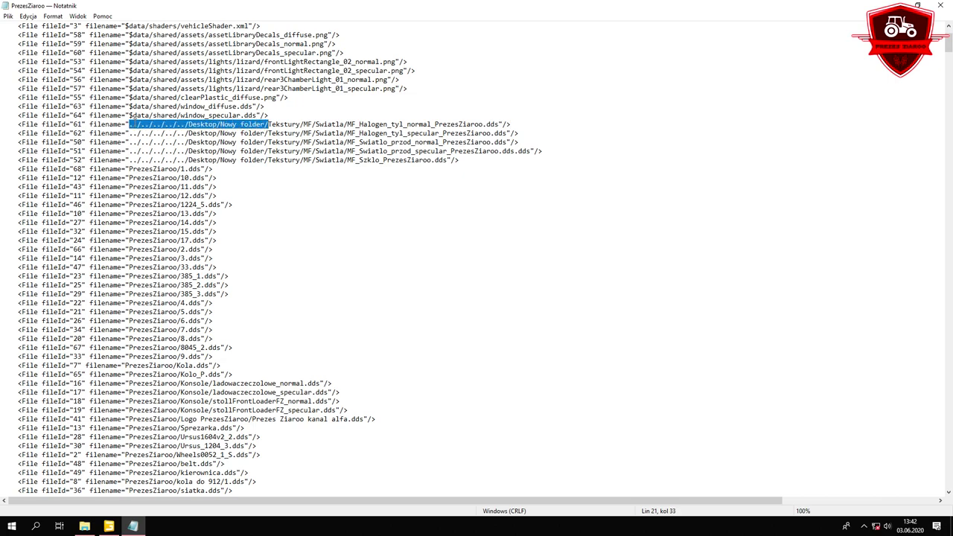
key("BackSpace")
type("PrezesZiaroo")
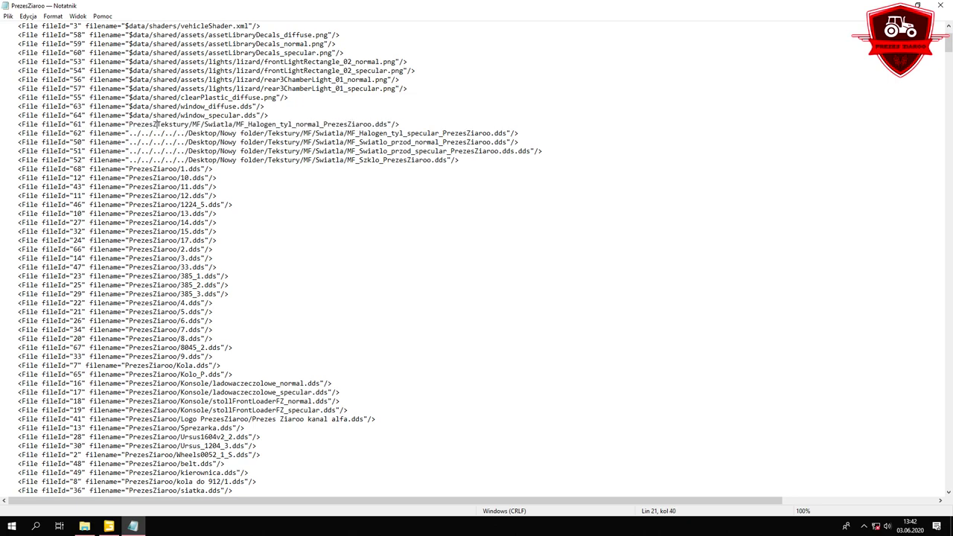
type("/")
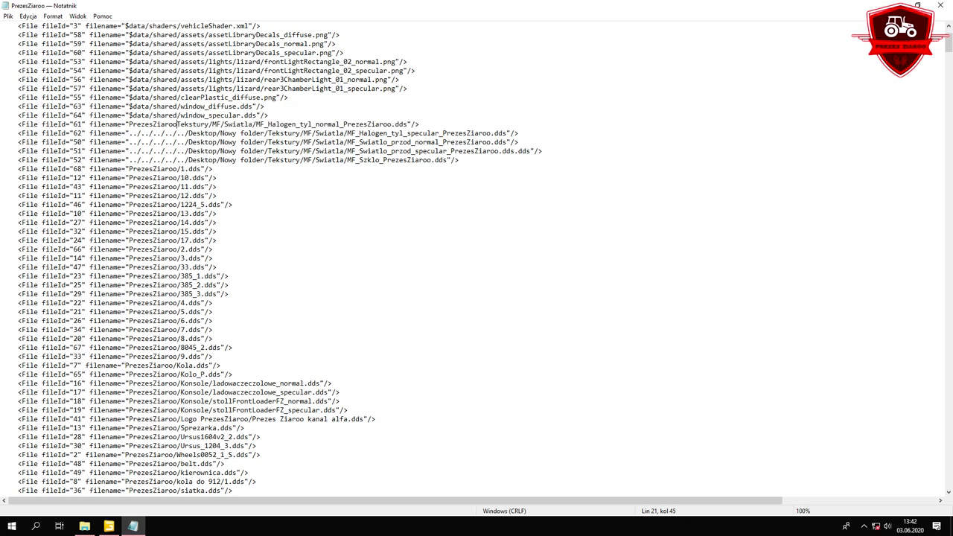
Copy the Swiatla folder from Tekstury/MF inside the desktop's Nowy folder and close that folder window
left_click(896, 6)
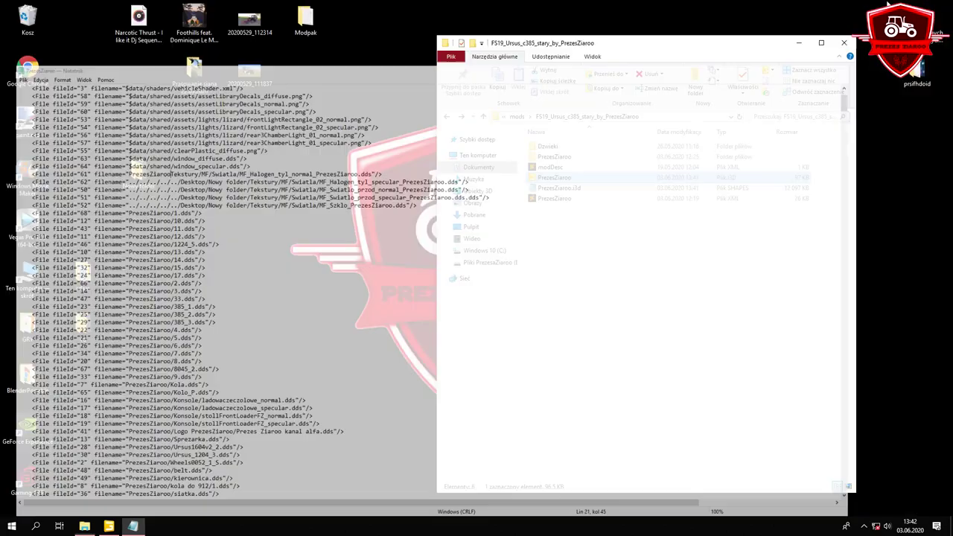
double_click(139, 175)
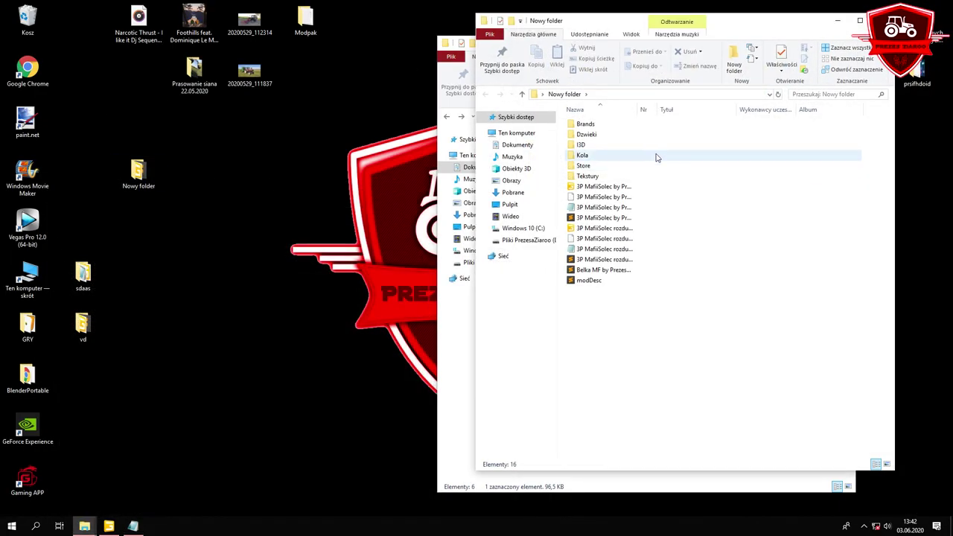
double_click(594, 178)
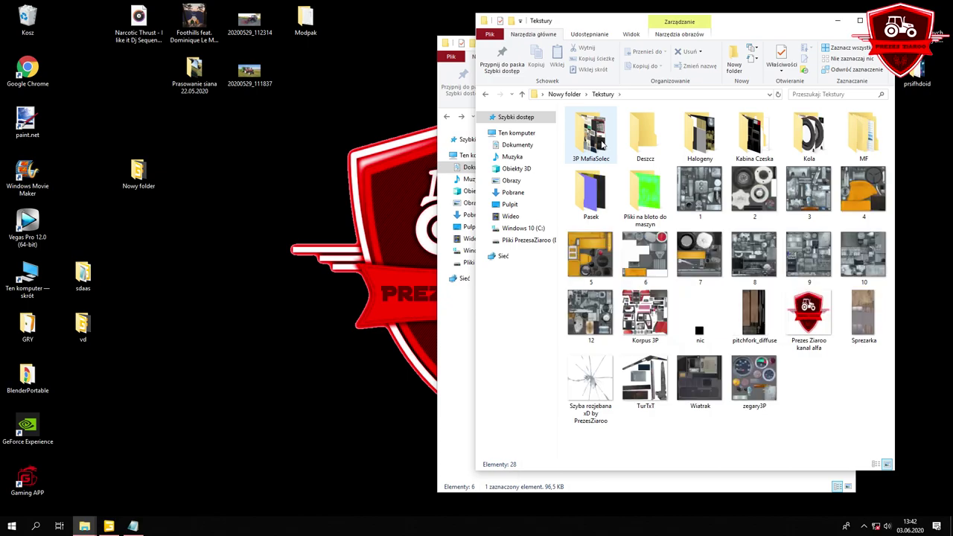
double_click(860, 138)
right_click(602, 130)
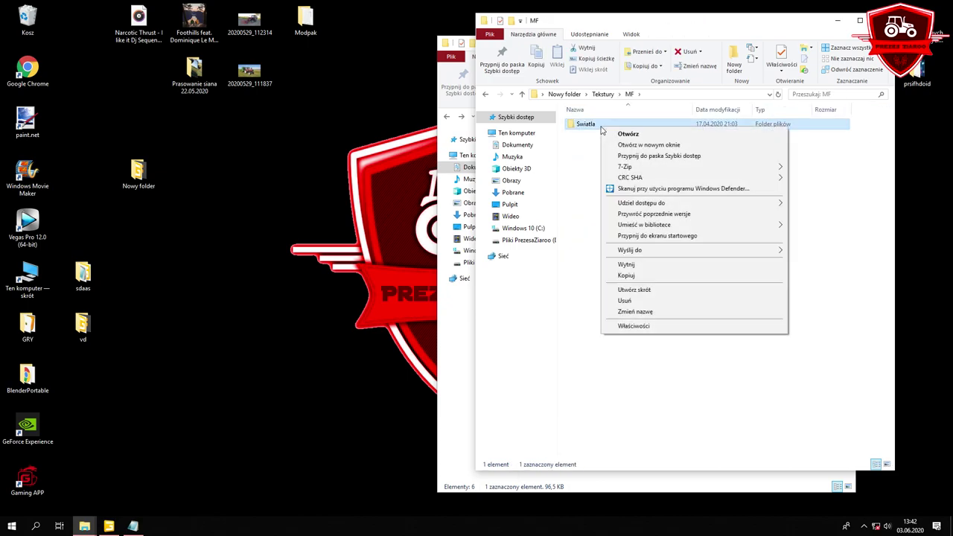
left_click(644, 276)
left_click(881, 21)
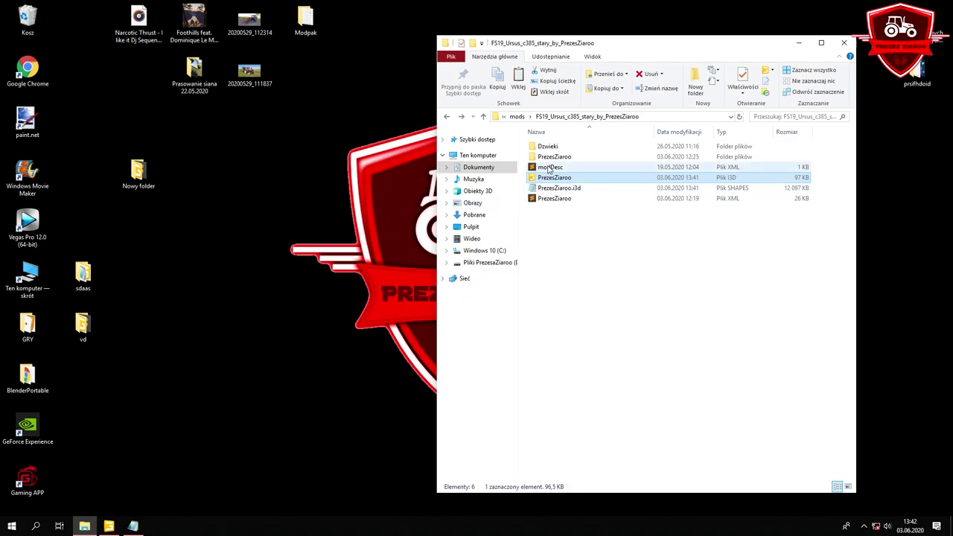
Paste the Swiatla folder into the mod's PrezesZiaroo texture folder
double_click(553, 157)
right_click(520, 155)
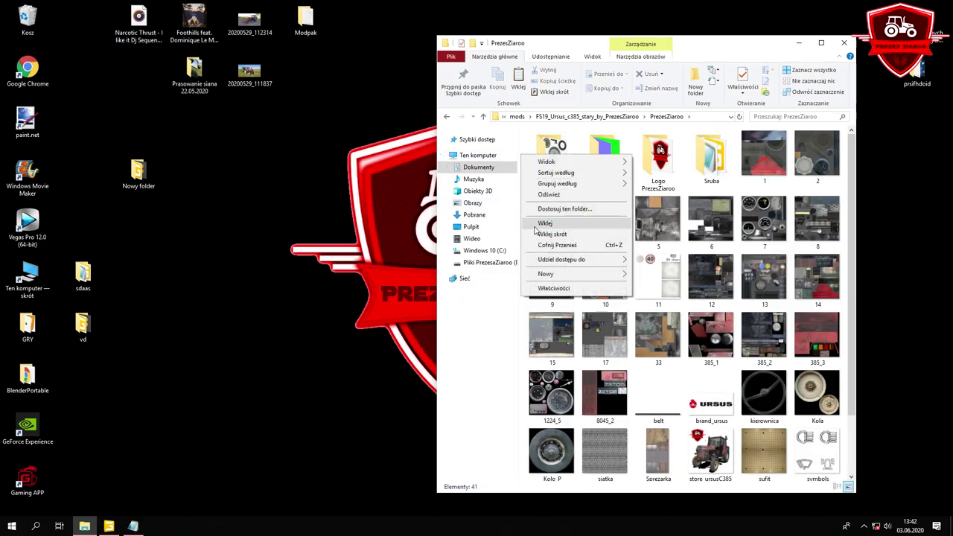
left_click(544, 221)
Back in Notepad, shorten the fileId 61 path so it begins PrezesZiaroo/Swiatla/ and copy the PrezesZiaroo/ prefix
left_click(133, 525)
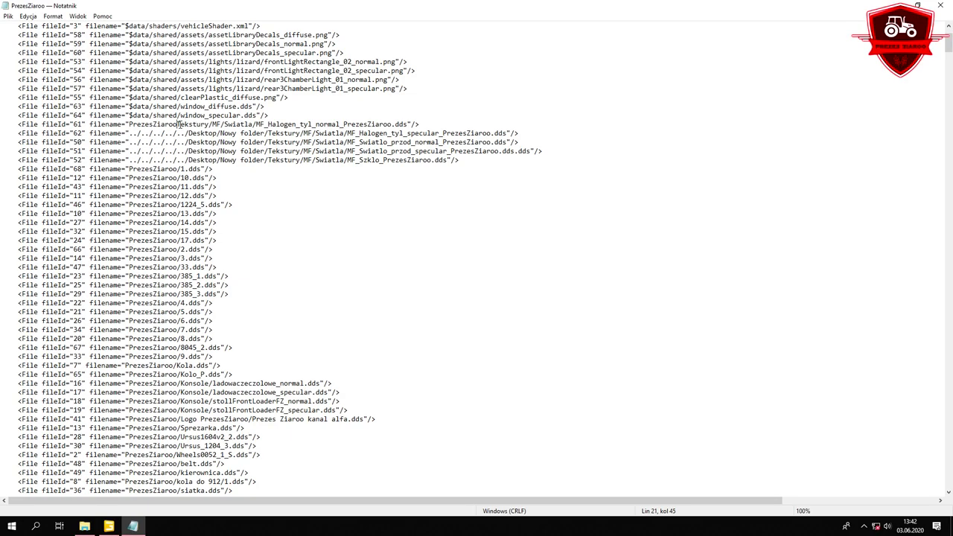
left_click_drag(177, 124, 215, 124)
key("Delete")
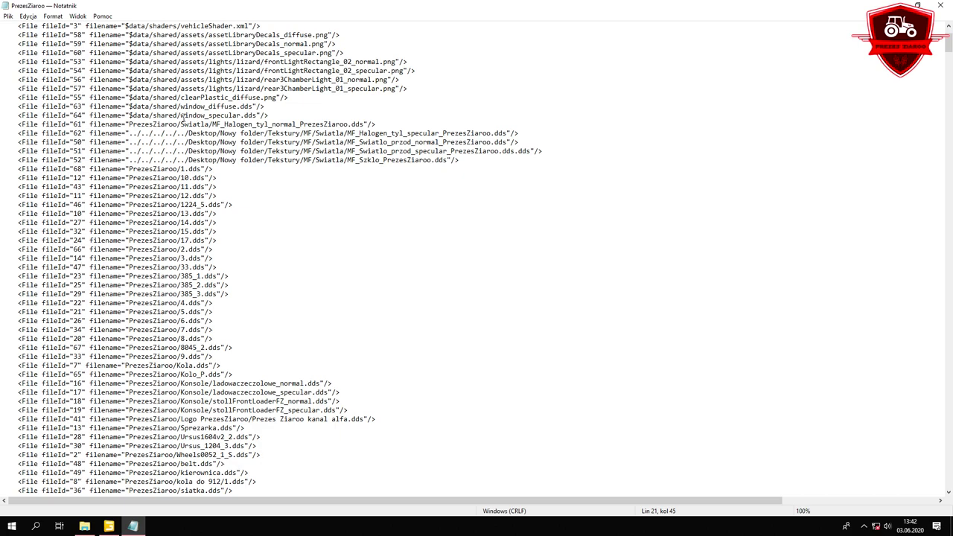
left_click_drag(129, 125, 183, 124)
key("ctrl+c")
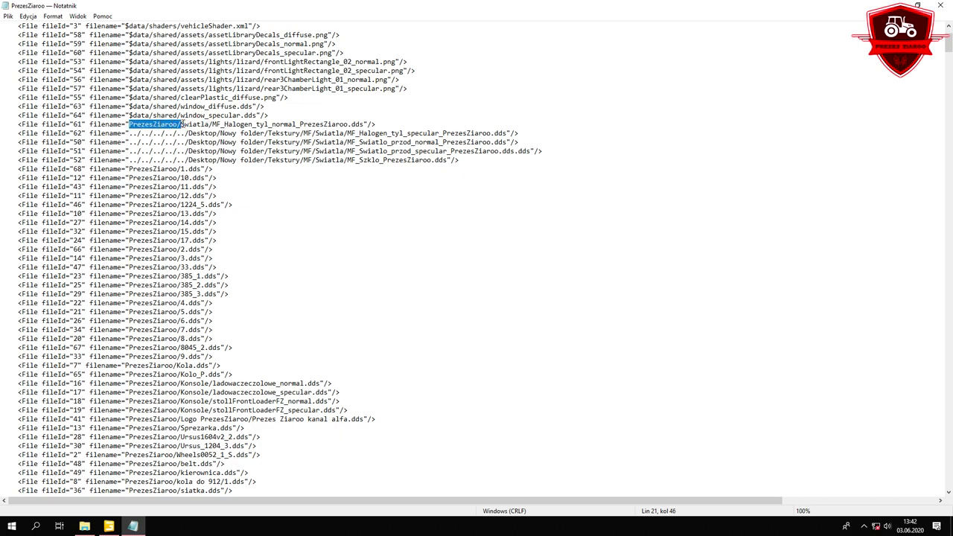
Replace everything before Swiatla/ in the fileId 62, 50, 51 and 52 texture paths with PrezesZiaroo/
left_click_drag(317, 133, 130, 133)
key("ctrl+v")
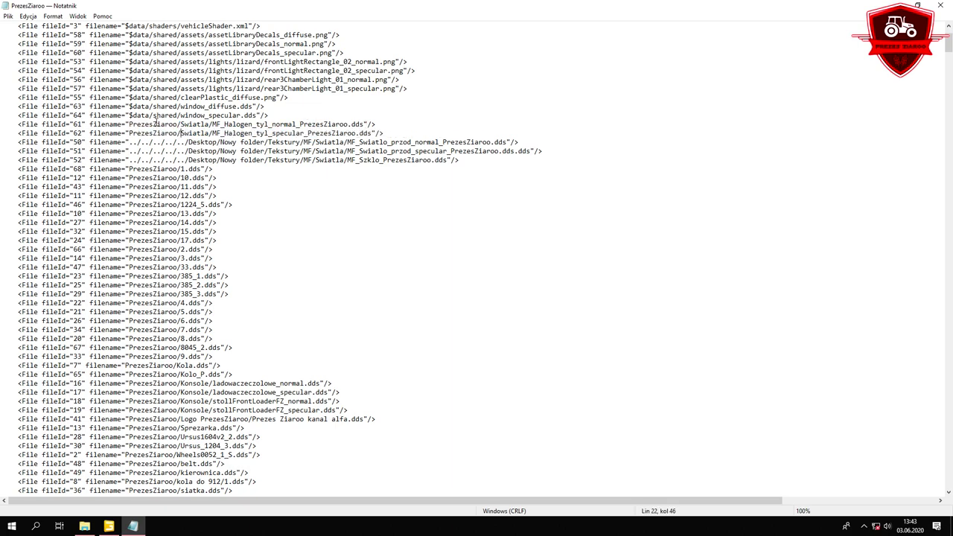
left_click_drag(128, 142, 322, 141)
key("ctrl+v")
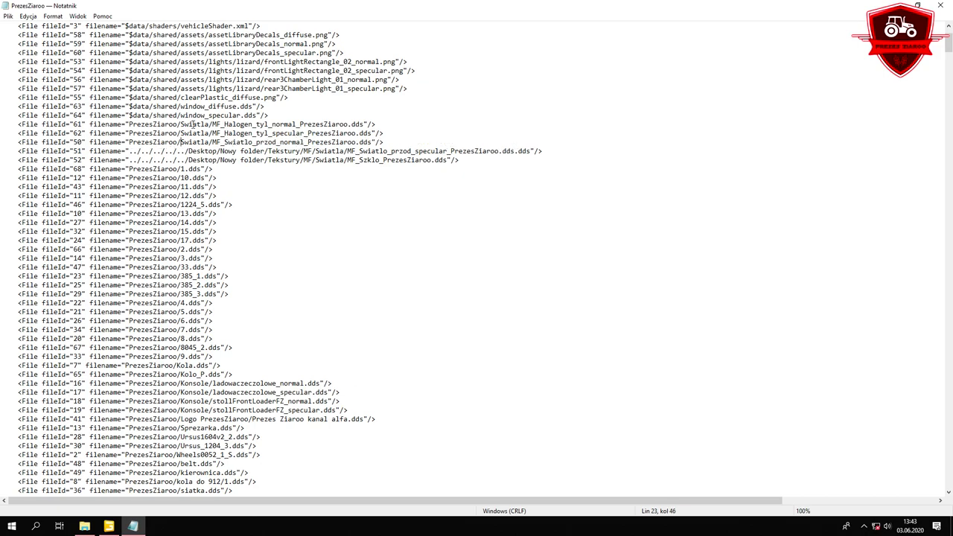
left_click_drag(129, 151, 316, 151)
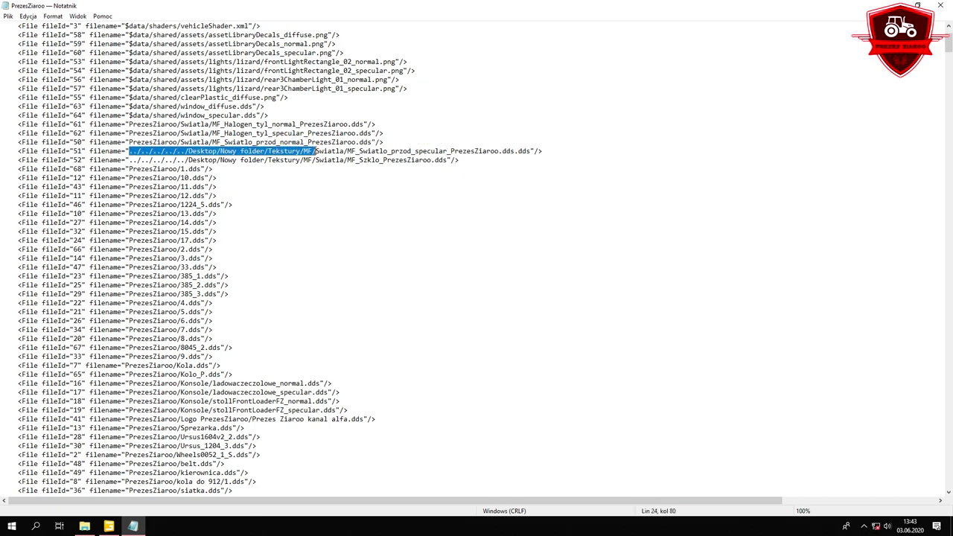
key("ctrl+v")
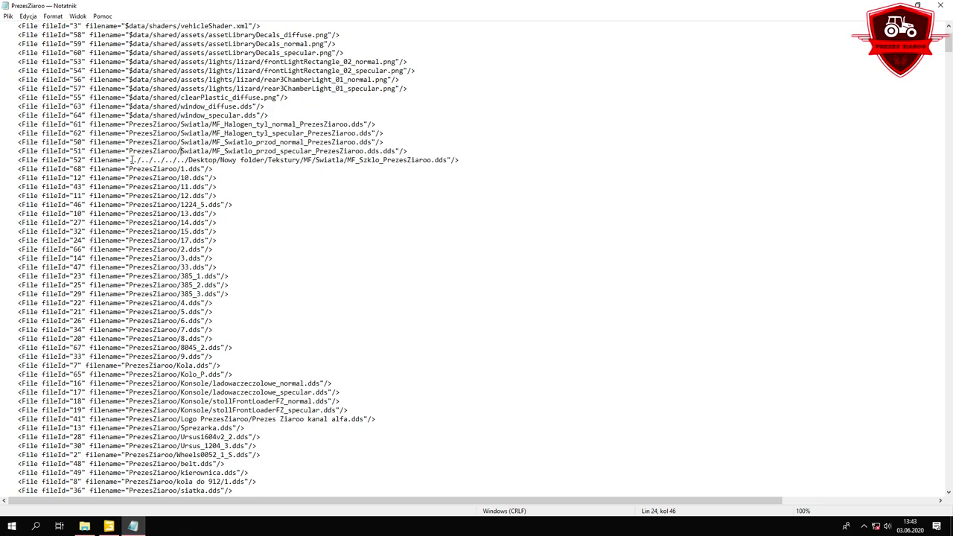
left_click_drag(130, 159, 307, 163)
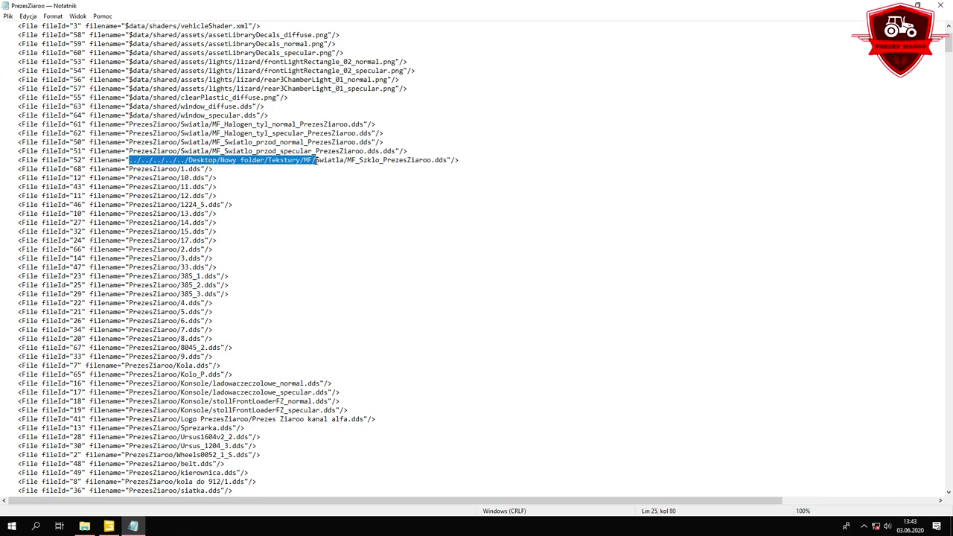
key("ctrl+v")
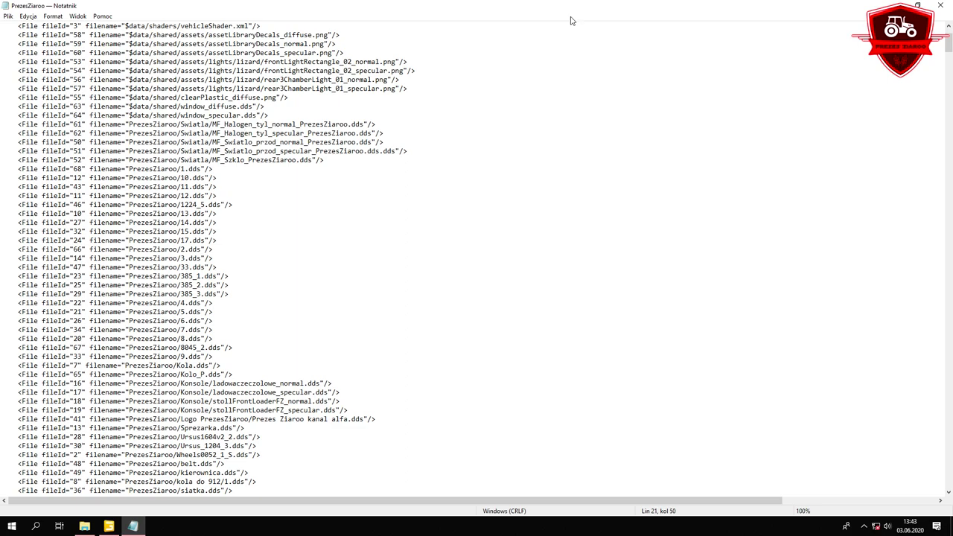
Close the saved I3D text and open the PrezesZiaroo I3D file in GIANTS Editor 8.1.0 (Beta)
left_click(940, 5)
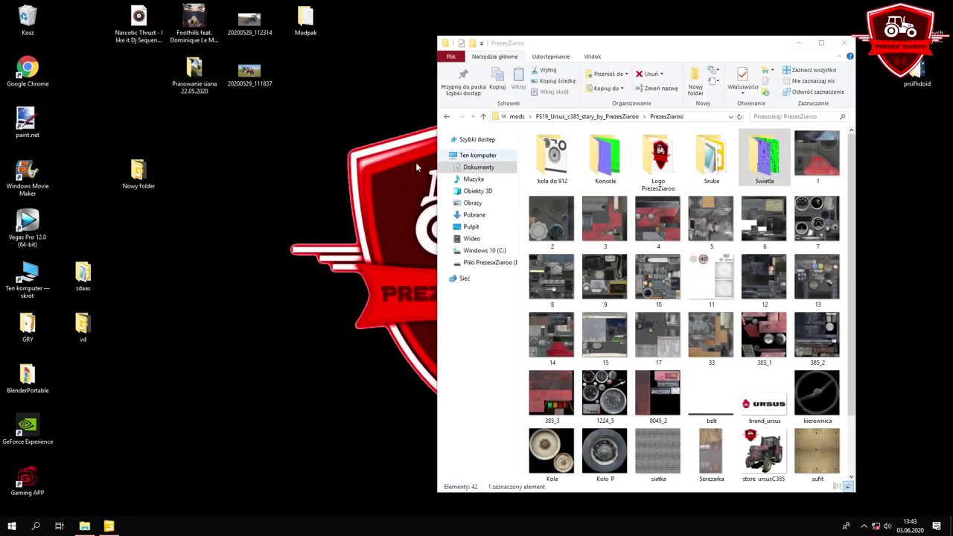
left_click(447, 117)
double_click(555, 177)
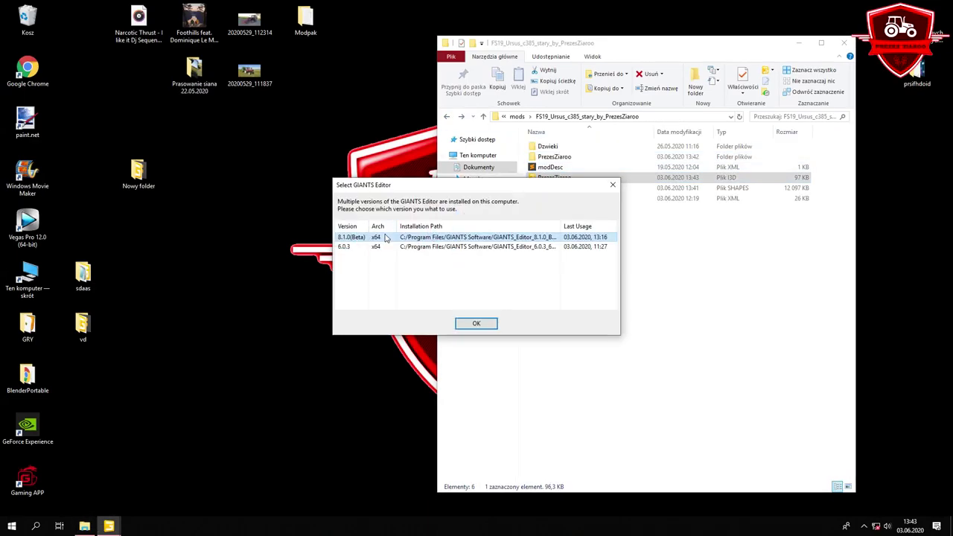
double_click(384, 237)
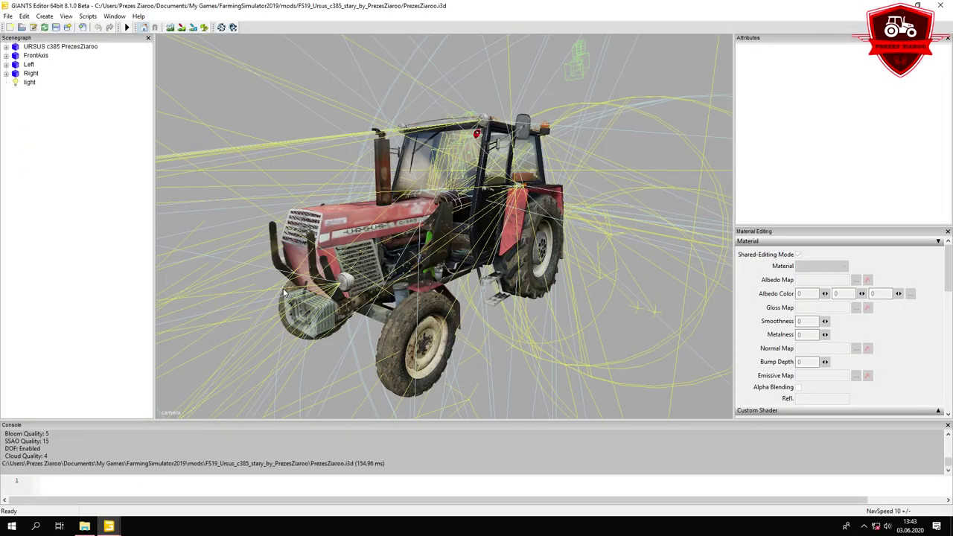
Close both open GIANTS Editor windows, including the older session of the tractor scene
mouse_move(109, 527)
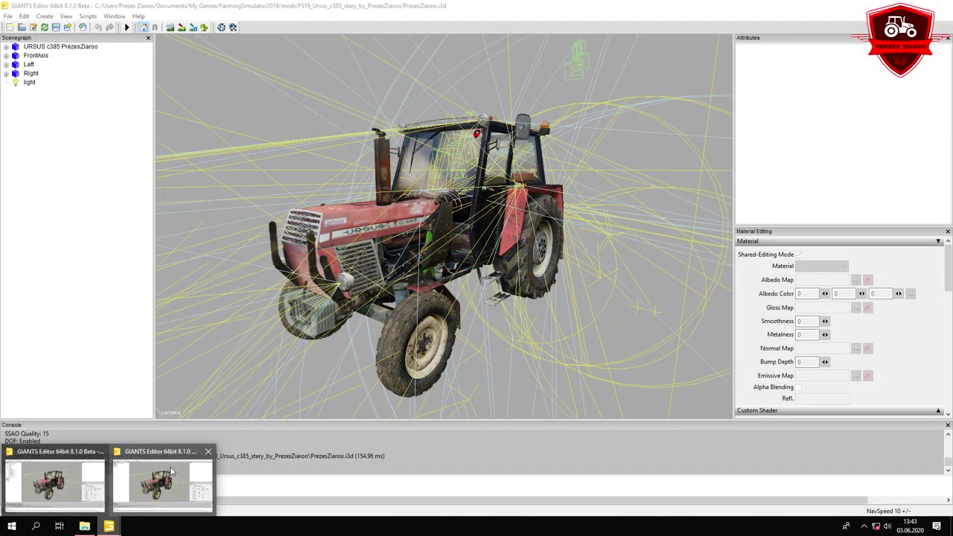
left_click(102, 467)
left_click(60, 181)
left_click(942, 6)
left_click(942, 6)
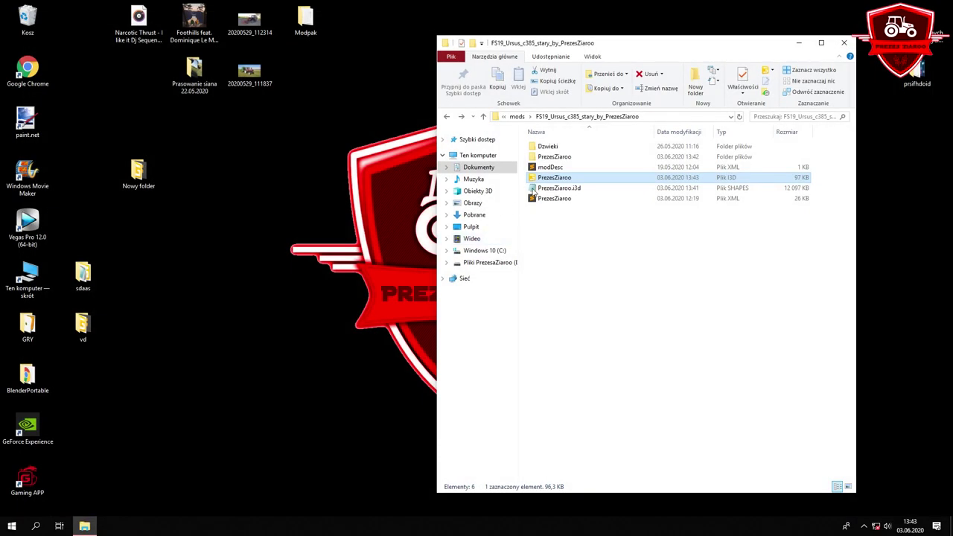
Reopen the PrezesZiaroo I3D file in GIANTS Editor 8.1.0 (Beta) to check how the tractor loads, and close it
double_click(568, 178)
double_click(370, 237)
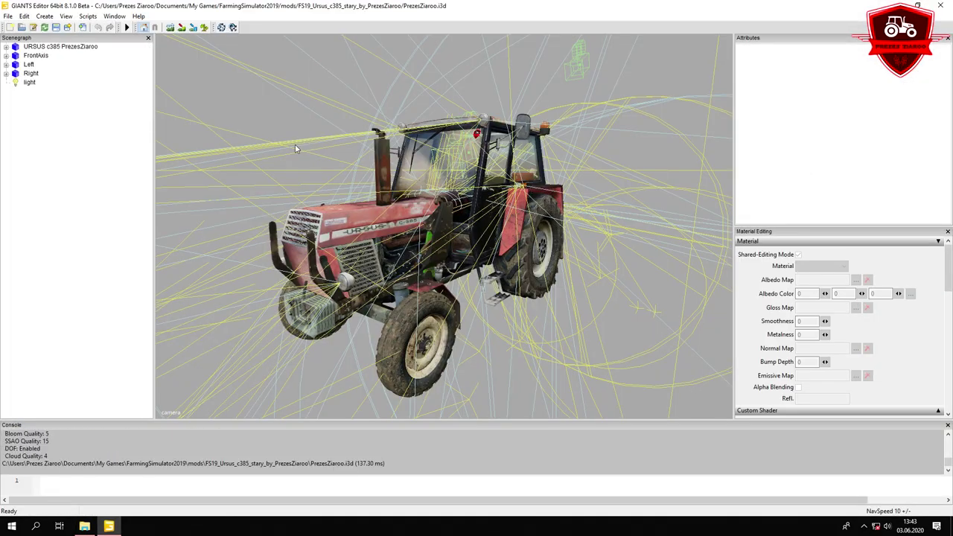
left_click_drag(173, 467, 111, 434)
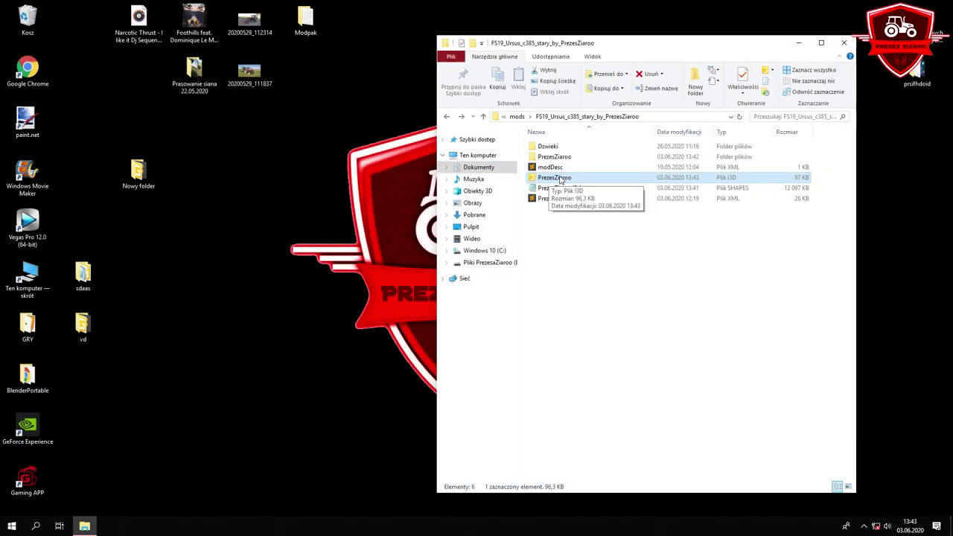
Open the PrezesZiaroo I3D file in Notepad, review its Swiatla texture paths, and close it
right_click(559, 178)
mouse_move(618, 249)
left_click(798, 261)
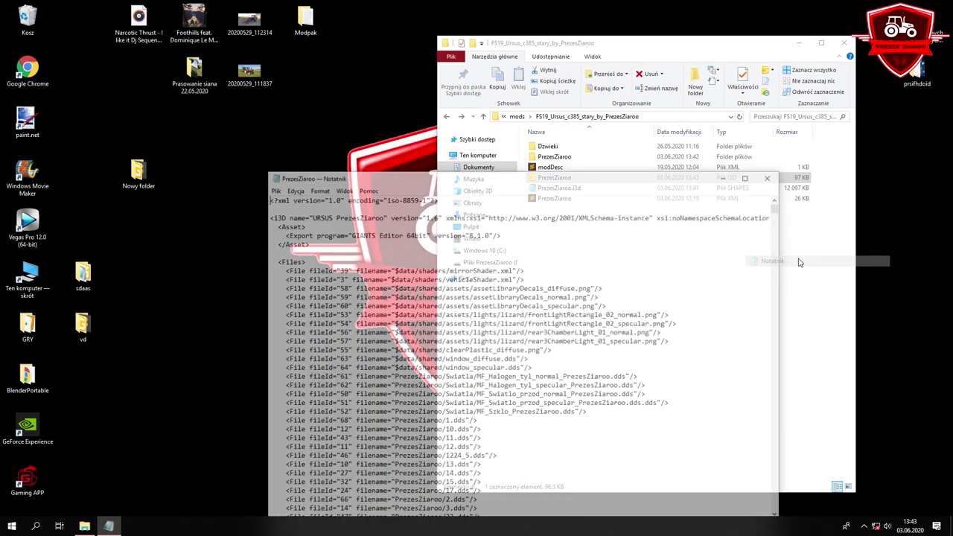
left_click_drag(487, 187, 456, 86)
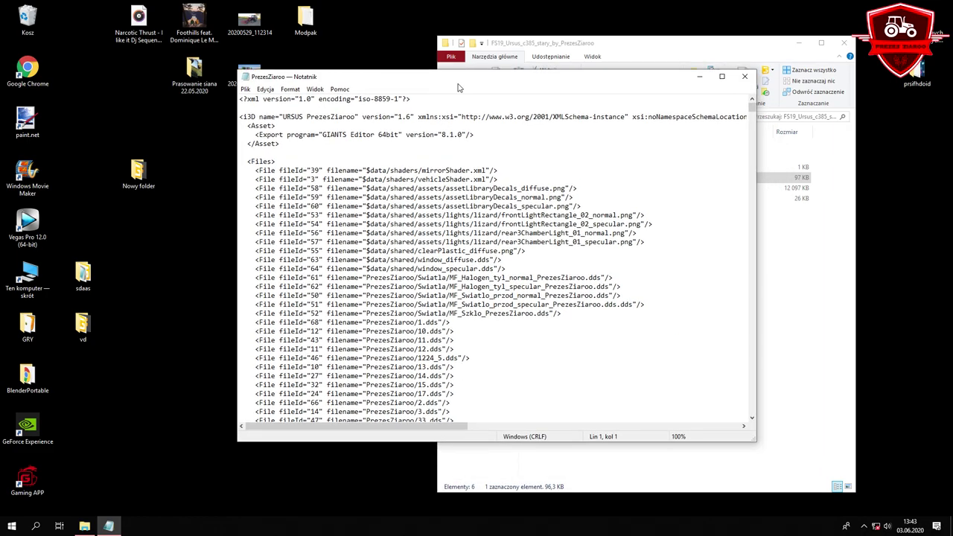
scroll(495, 244, "down", 2)
scroll(495, 244, "up", 2)
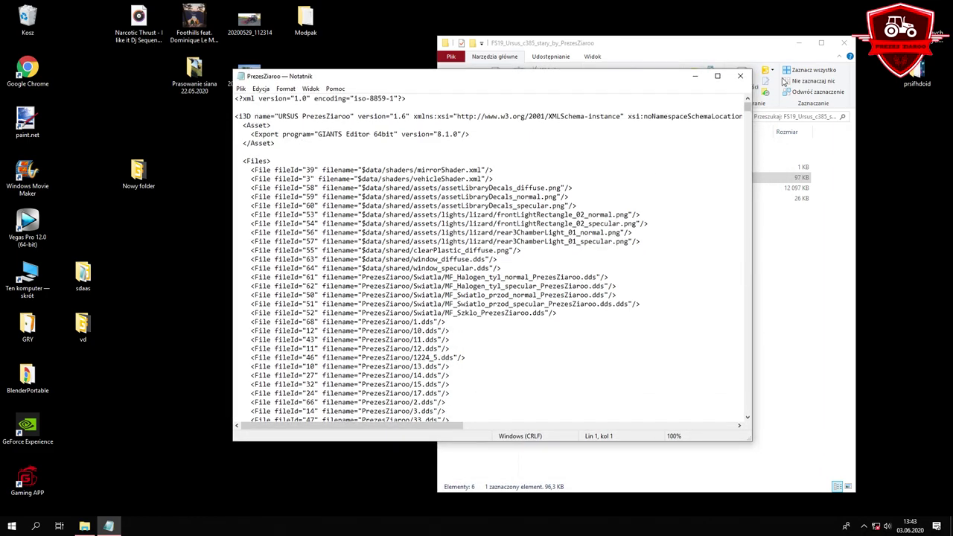
left_click(740, 76)
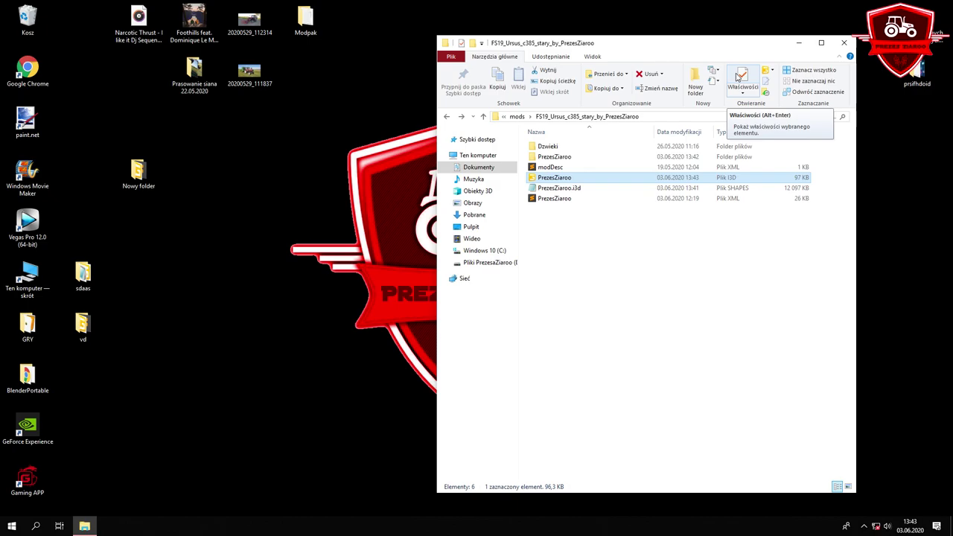
right_click(197, 185)
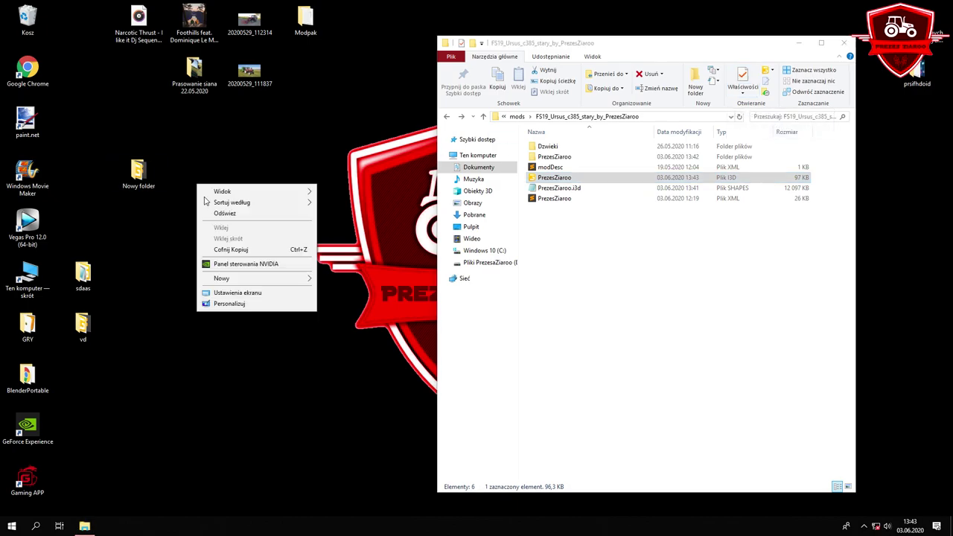
left_click(207, 215)
right_click(191, 183)
left_click(202, 214)
right_click(180, 195)
left_click(191, 223)
right_click(181, 192)
left_click(193, 223)
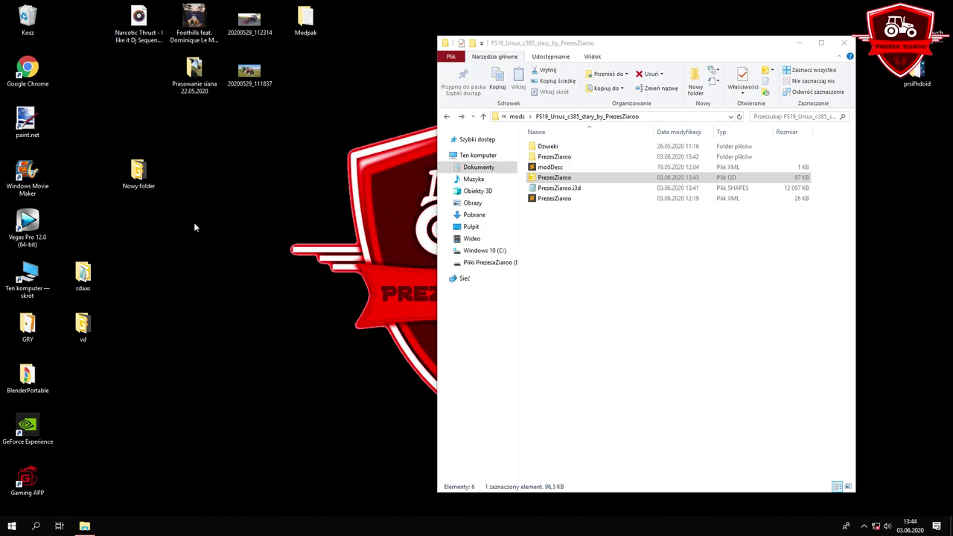
right_click(185, 207)
left_click(198, 237)
Open the mod's PrezesZiaroo XML file in Sublime Text and place the cursor at the opening <lights> tag
double_click(625, 198)
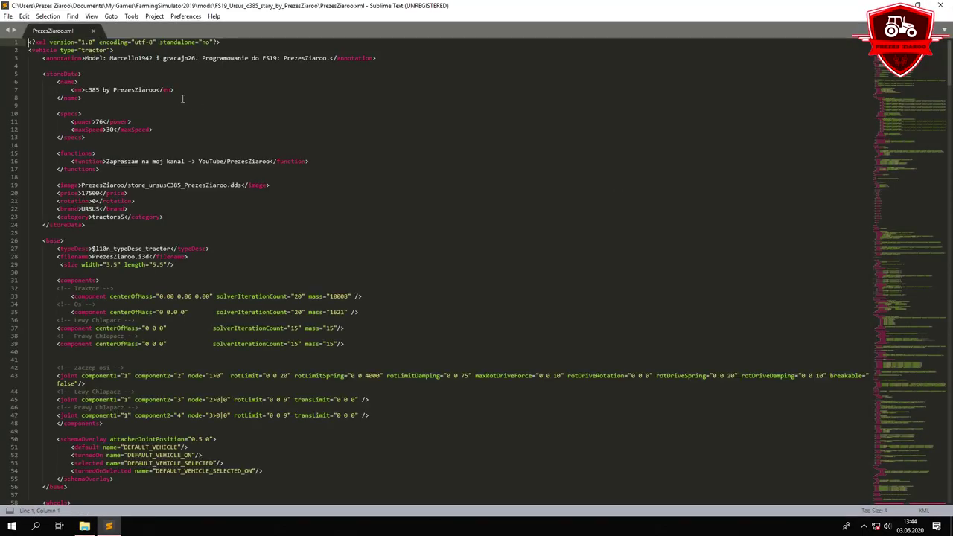
scroll(183, 99, "down", 20)
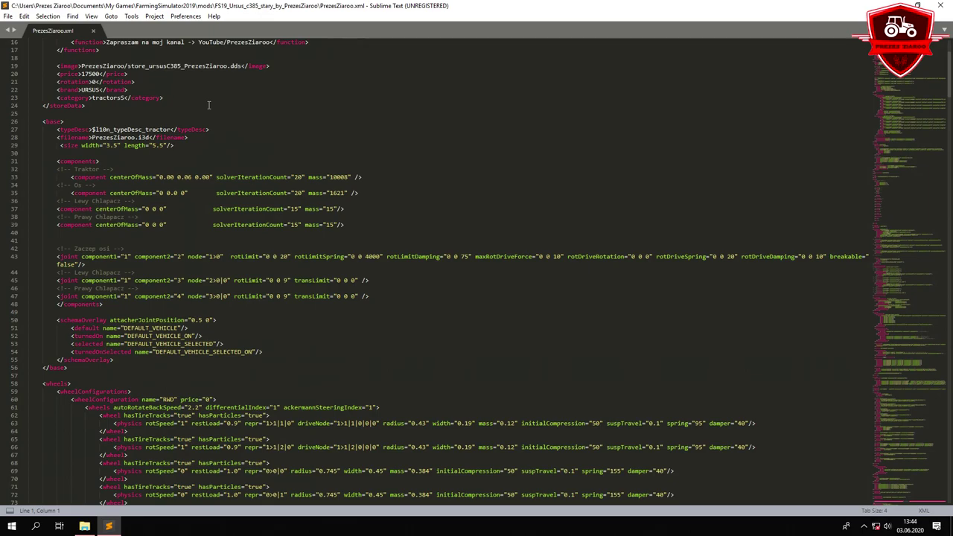
scroll(209, 106, "down", 14)
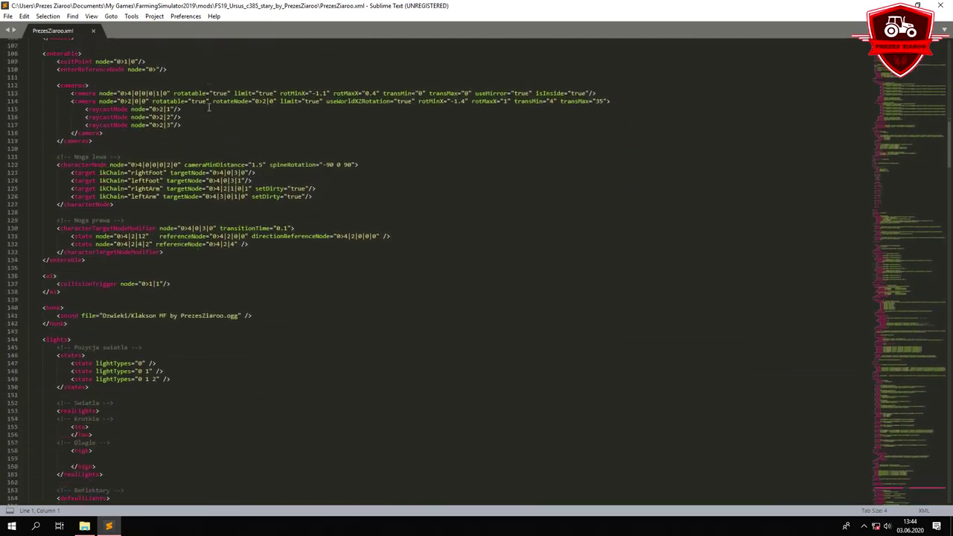
left_click(41, 206)
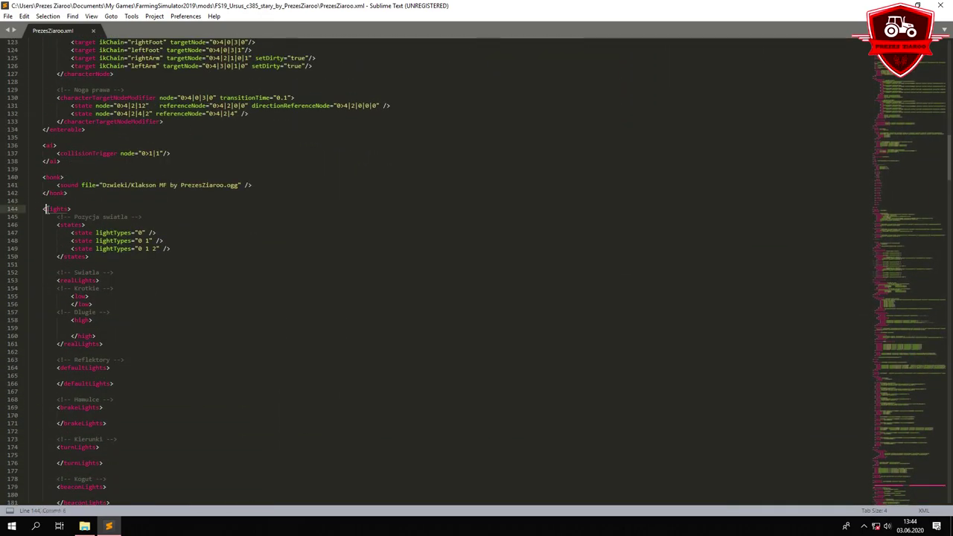
Delete the entire empty <lights> block from the PrezesZiaroo XML file, from its opening to its closing tag
scroll(53, 202, "down", 6)
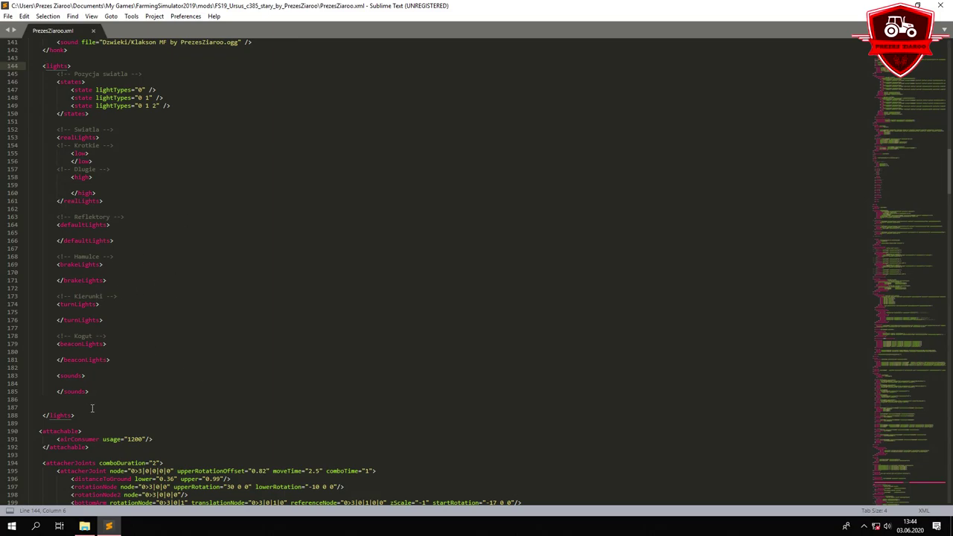
left_click_drag(84, 418, 25, 69)
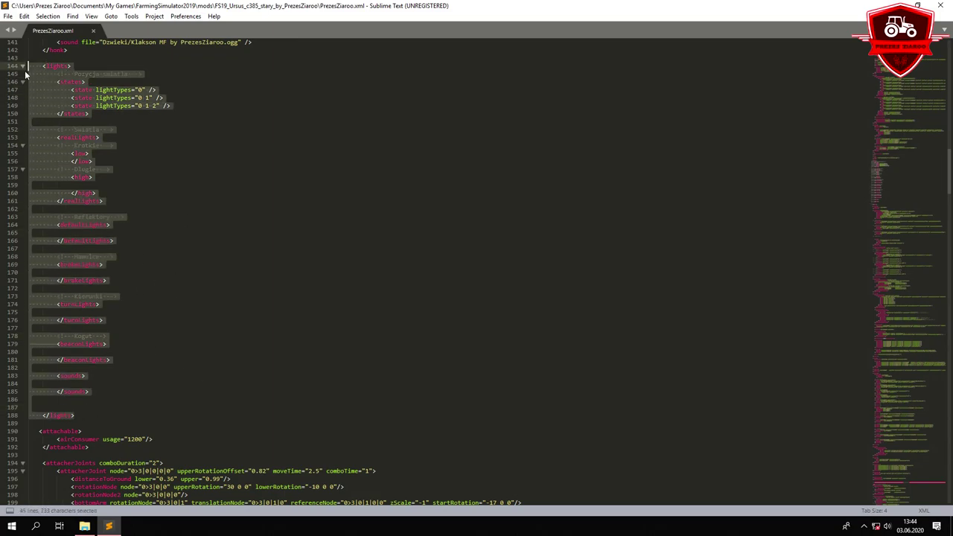
key("Delete")
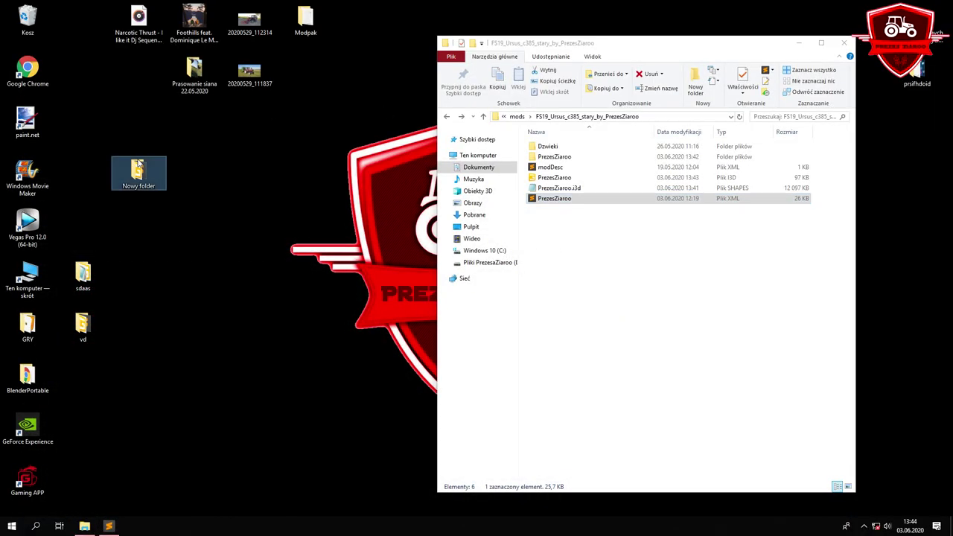
Open the 3P MafiiSolec by PrezesZiaroo XML file from the desktop's Nowy folder and find its <lights> section
double_click(139, 165)
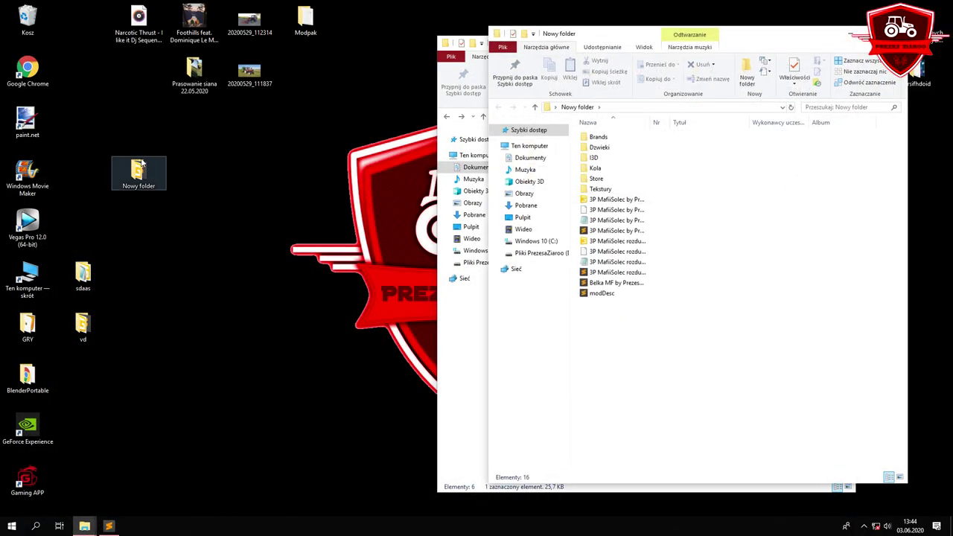
left_click(609, 232)
double_click(609, 231)
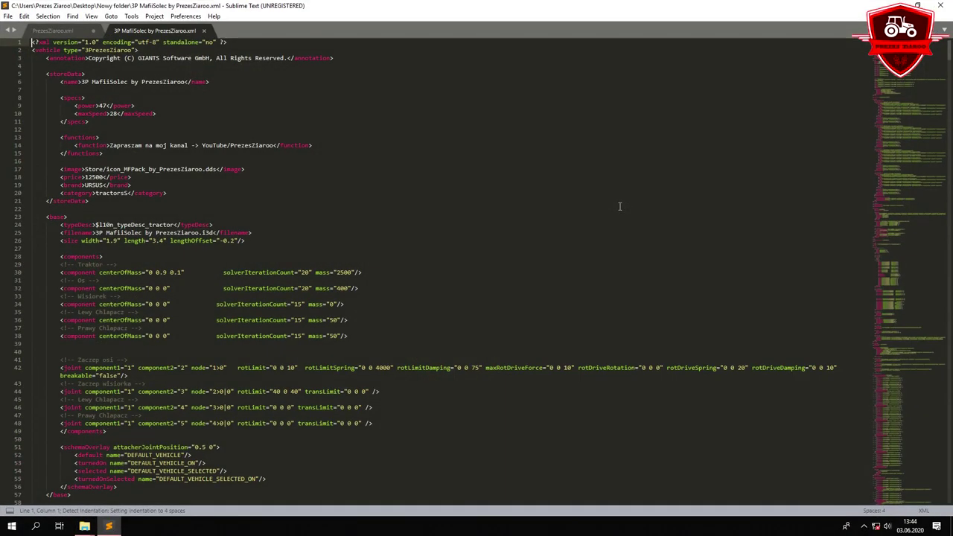
scroll(618, 208, "down", 10)
scroll(265, 200, "down", 20)
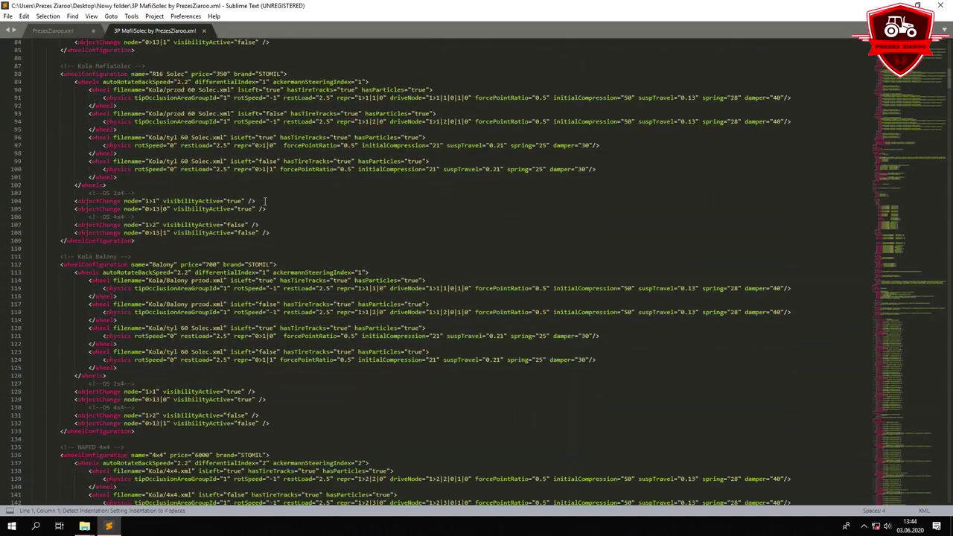
scroll(264, 199, "down", 15)
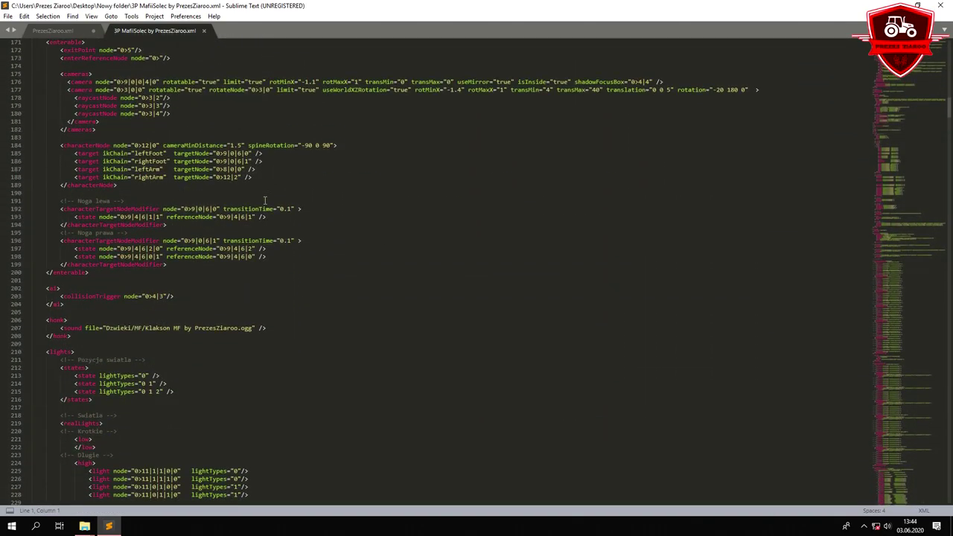
Examine the reference vehicle's <lights> section, from the light states and realLights to the Reflektory entries
left_click(72, 113)
left_click_drag(100, 122, 113, 122)
left_click_drag(81, 177, 110, 219)
scroll(112, 223, "down", 1)
scroll(111, 222, "down", 3)
left_click_drag(81, 351, 113, 352)
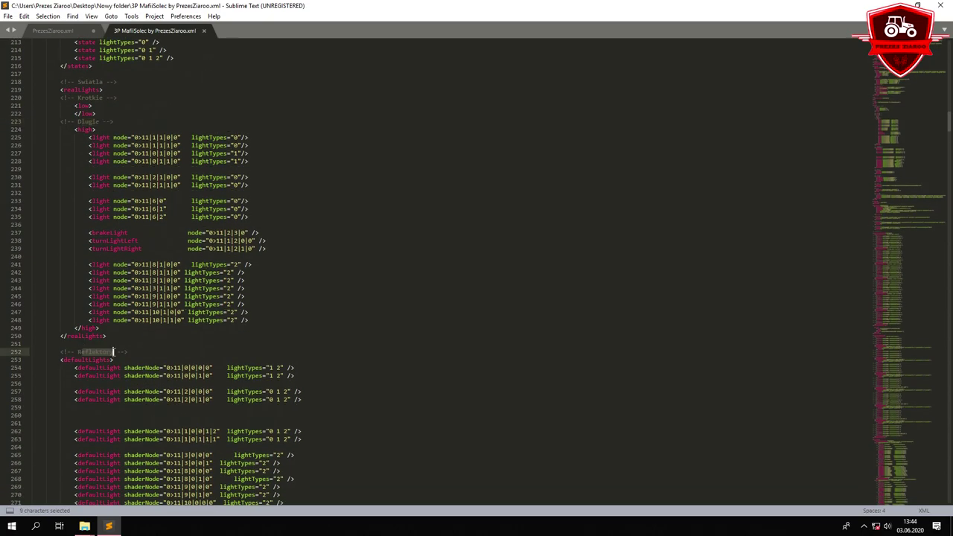
scroll(132, 232, "down", 1)
scroll(130, 218, "up", 2)
scroll(131, 216, "up", 8)
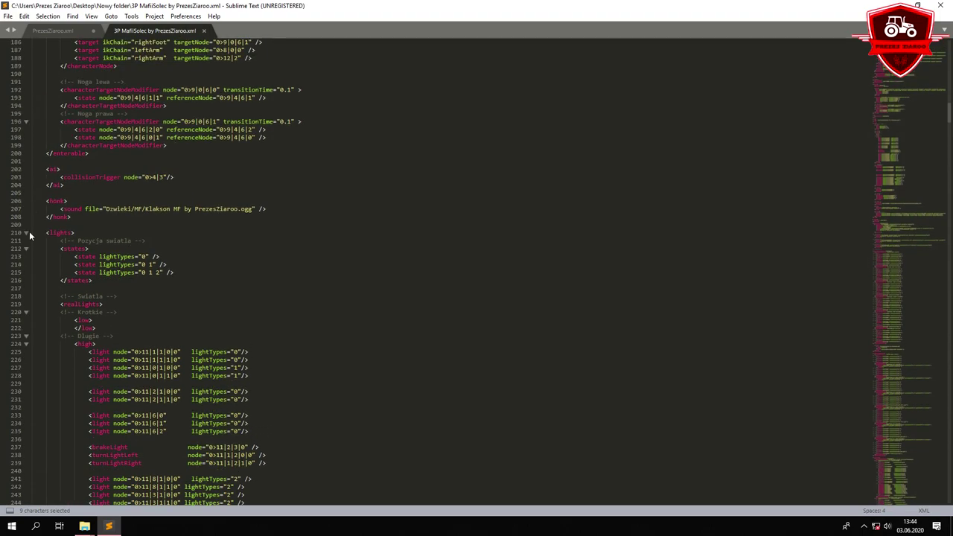
Copy the complete <lights> section of the 3P MafiiSolec XML, from its opening tag through the dashboards to </lights>
left_click_drag(32, 232, 78, 234)
scroll(80, 240, "down", 8)
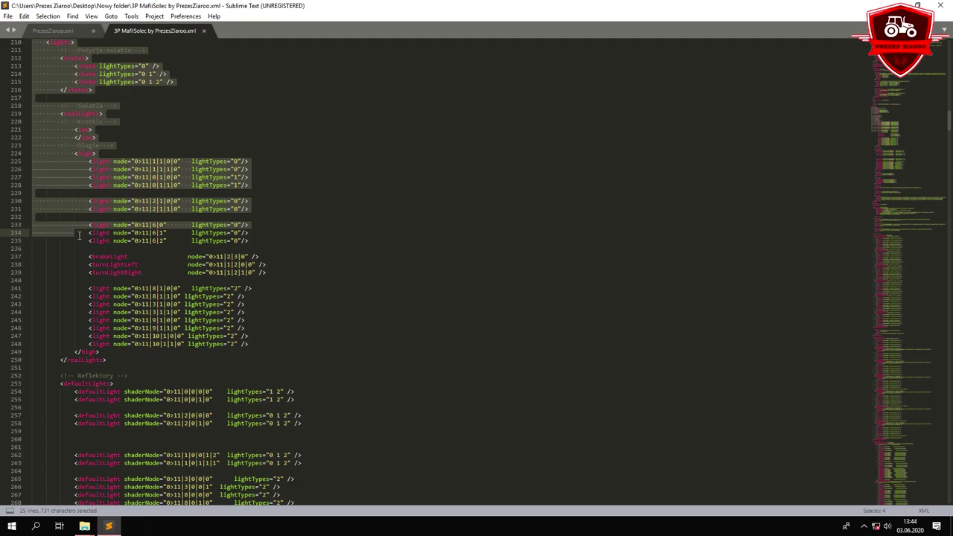
scroll(78, 233, "down", 8)
left_click_drag(77, 234, 77, 233)
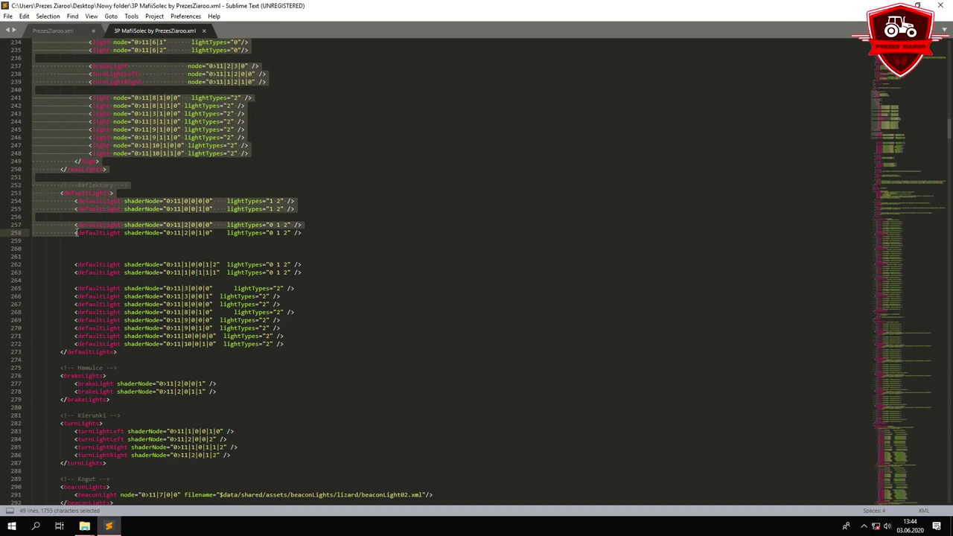
scroll(77, 233, "down", 5)
left_click_drag(77, 233, 77, 320)
scroll(77, 233, "down", 7)
right_click(95, 296)
left_click(117, 319)
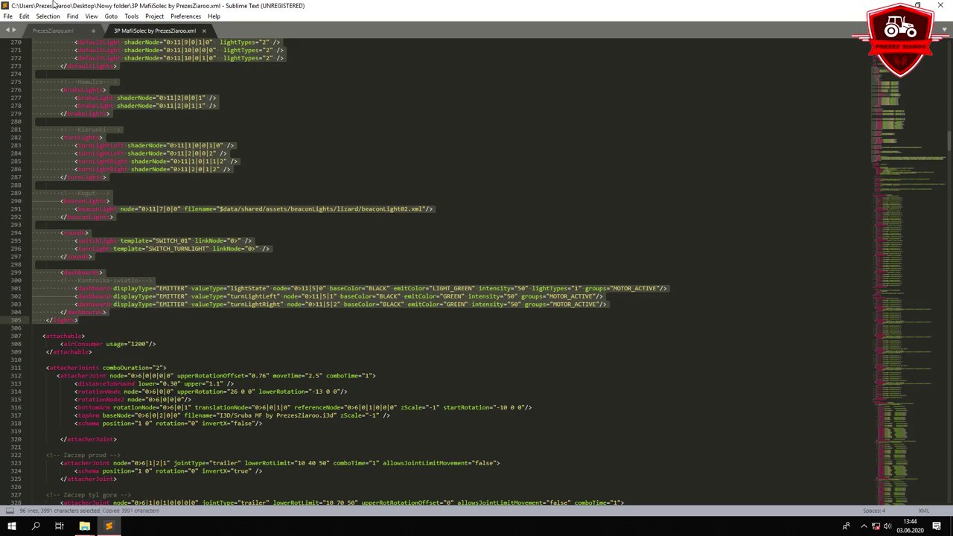
Paste the copied <lights> section into the PrezesZiaroo XML where the old block was, and close the 3P MafiiSolec file
left_click(56, 30)
scroll(164, 187, "up", 3)
right_click(53, 232)
left_click(84, 272)
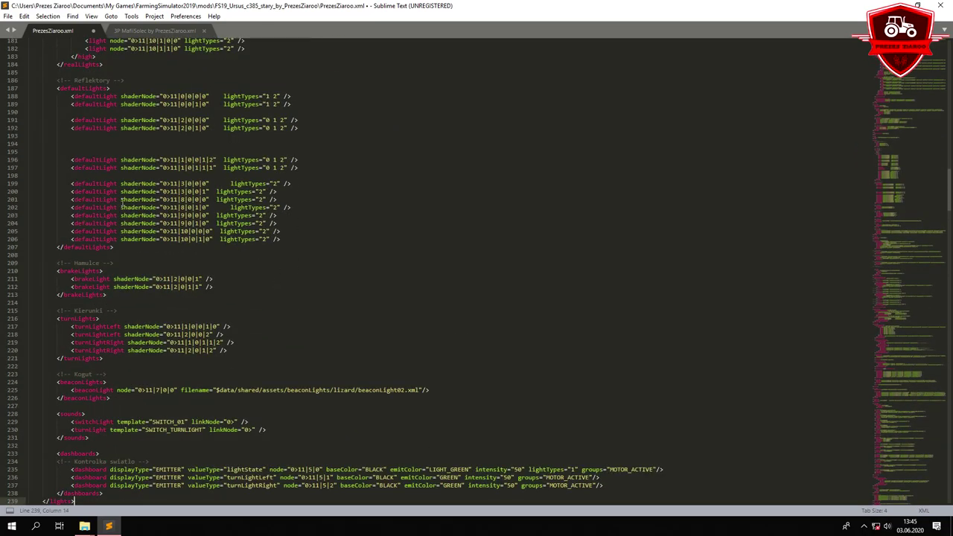
left_click_drag(78, 207, 115, 207)
scroll(141, 168, "up", 4)
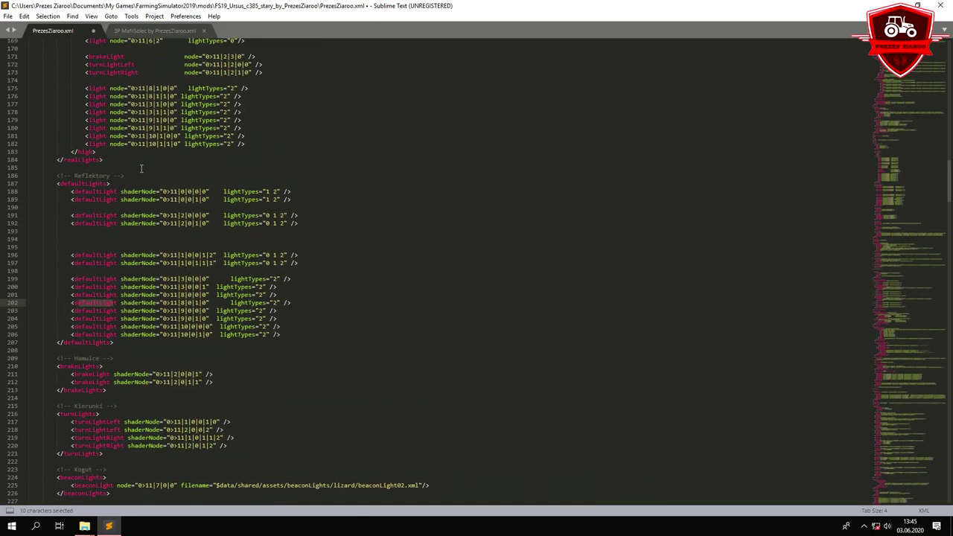
left_click(178, 33)
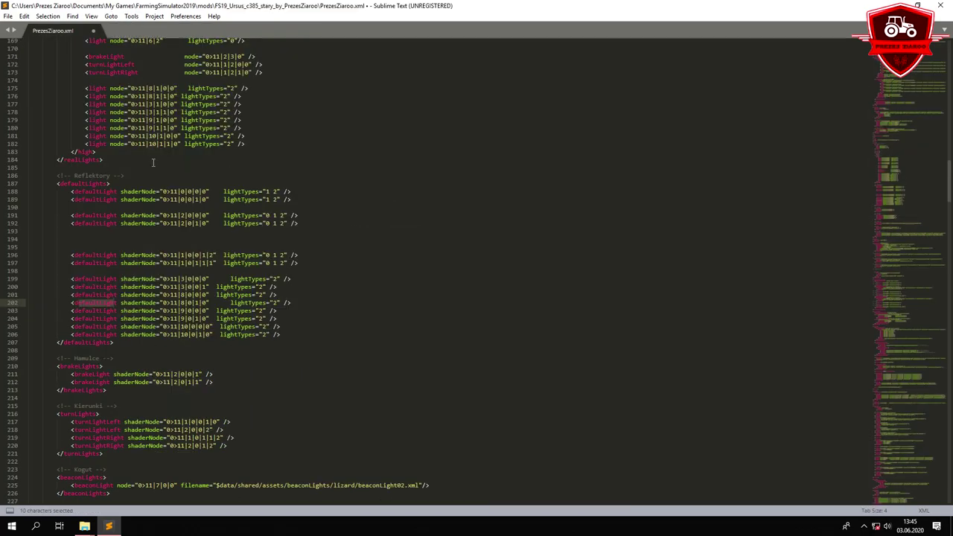
Review the start of the pasted <lights> section: the states and the low (Krotkie) and high (Dlugie) realLights blocks
scroll(153, 162, "up", 15)
left_click(126, 213)
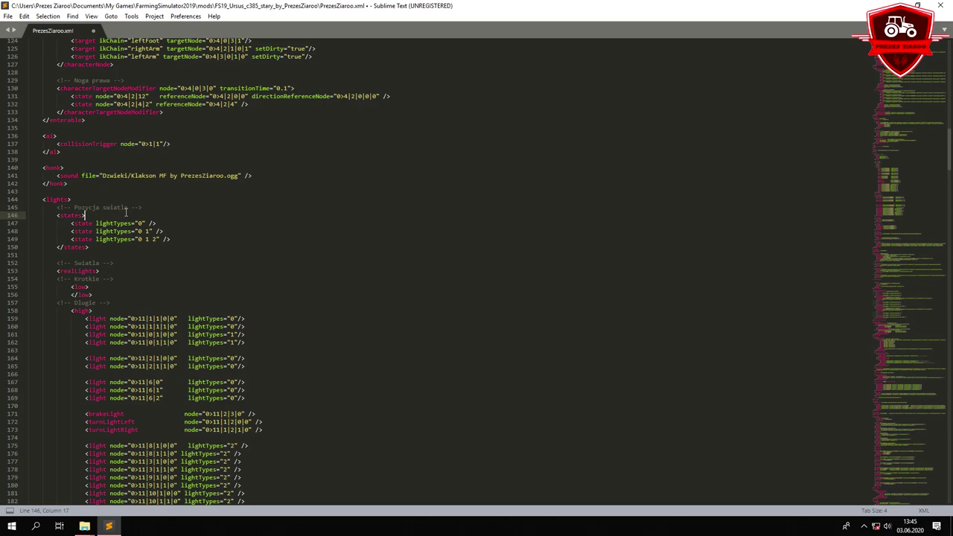
scroll(126, 213, "down", 1)
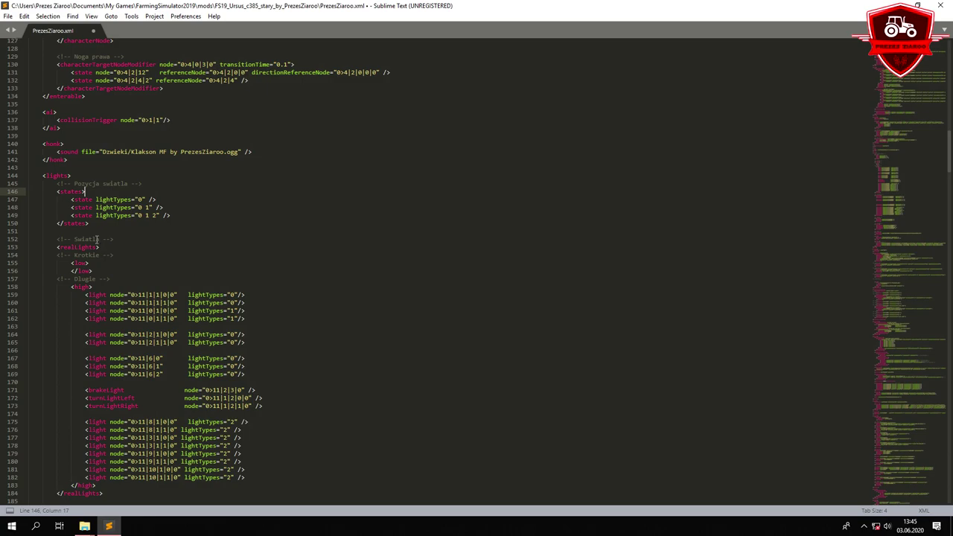
scroll(80, 252, "down", 4)
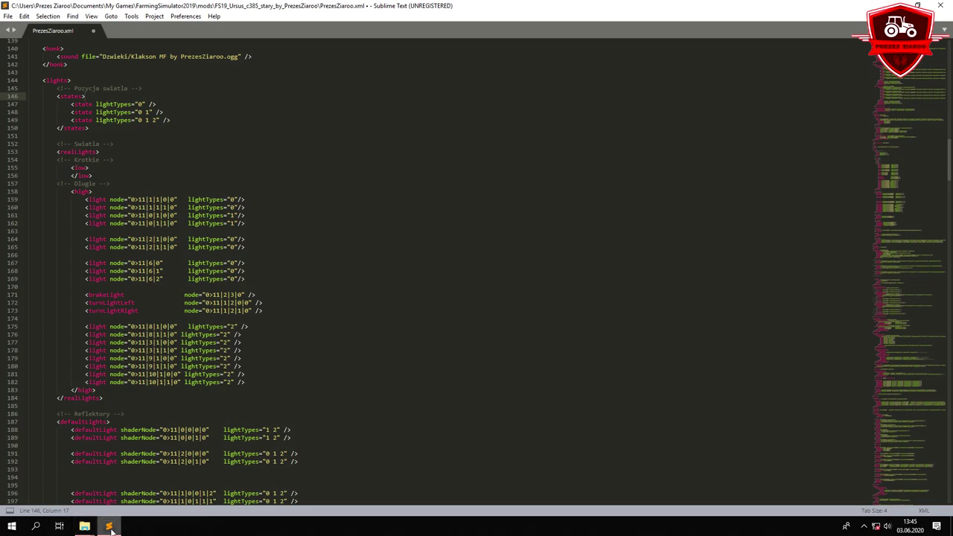
left_click_drag(72, 191, 93, 192)
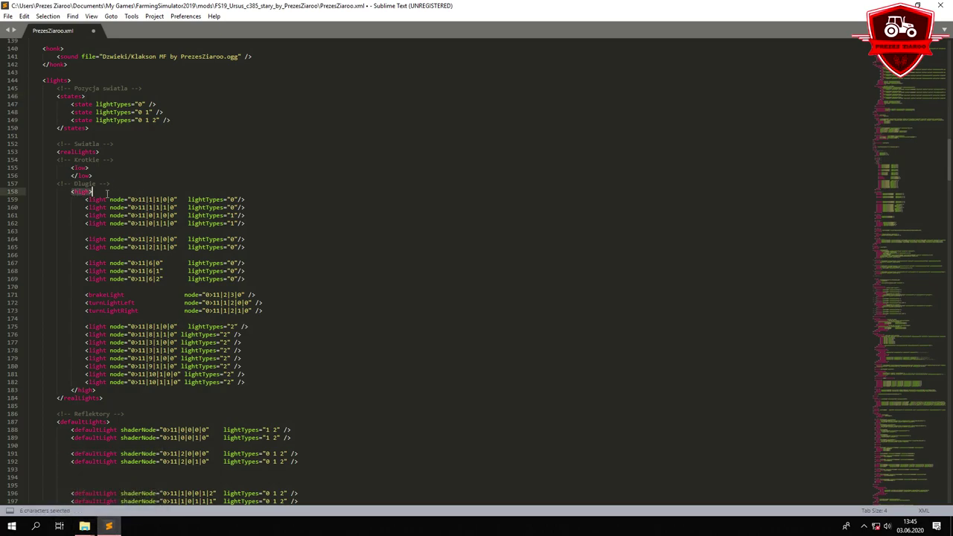
left_click(89, 191)
left_click_drag(73, 167, 92, 171)
left_click(94, 169)
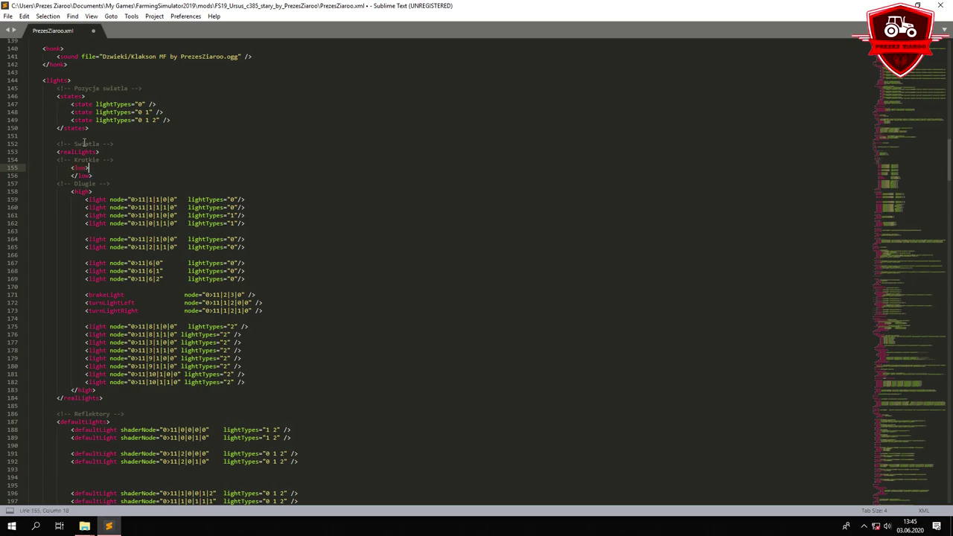
left_click_drag(67, 183, 124, 187)
Close the Nowy folder window and open the mod's PrezesZiaroo I3D file in GIANTS Editor
left_click(108, 526)
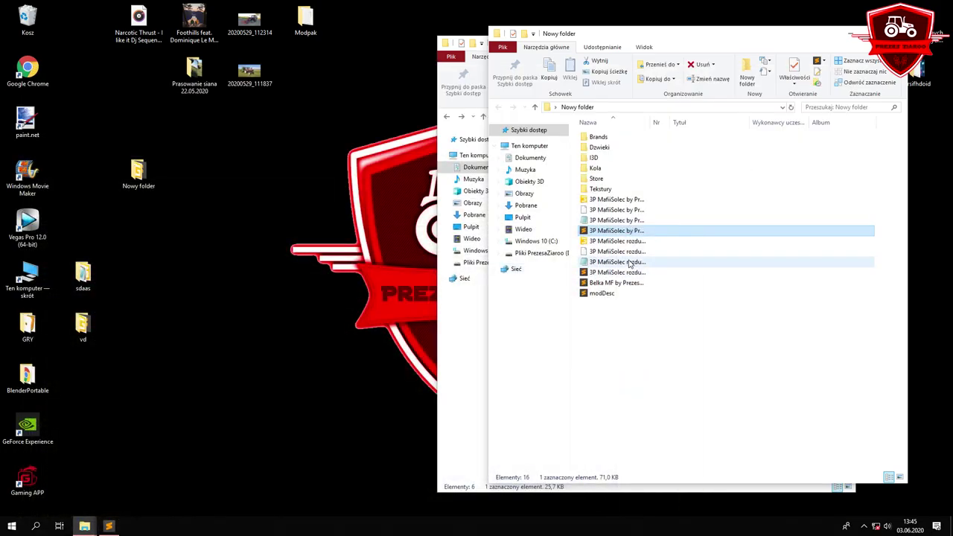
left_click(896, 34)
double_click(578, 177)
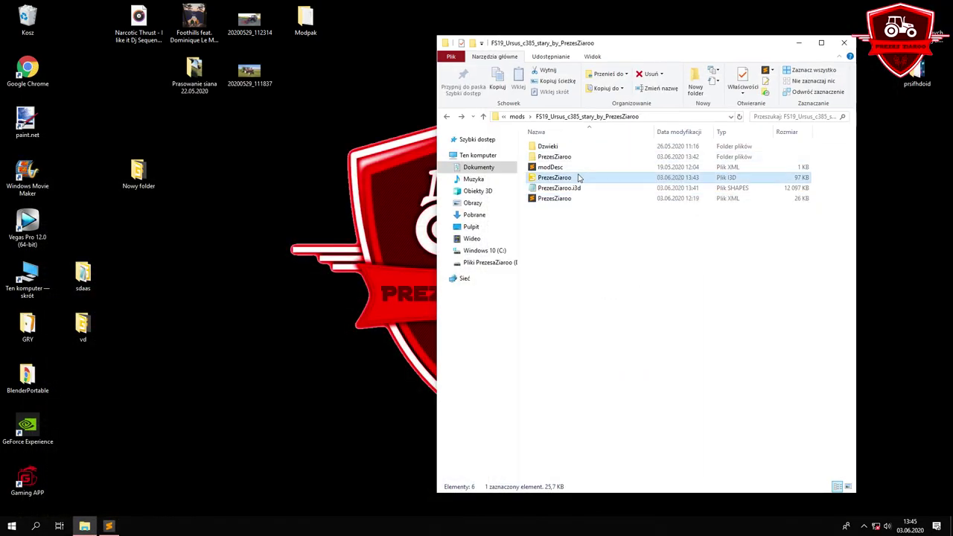
double_click(361, 239)
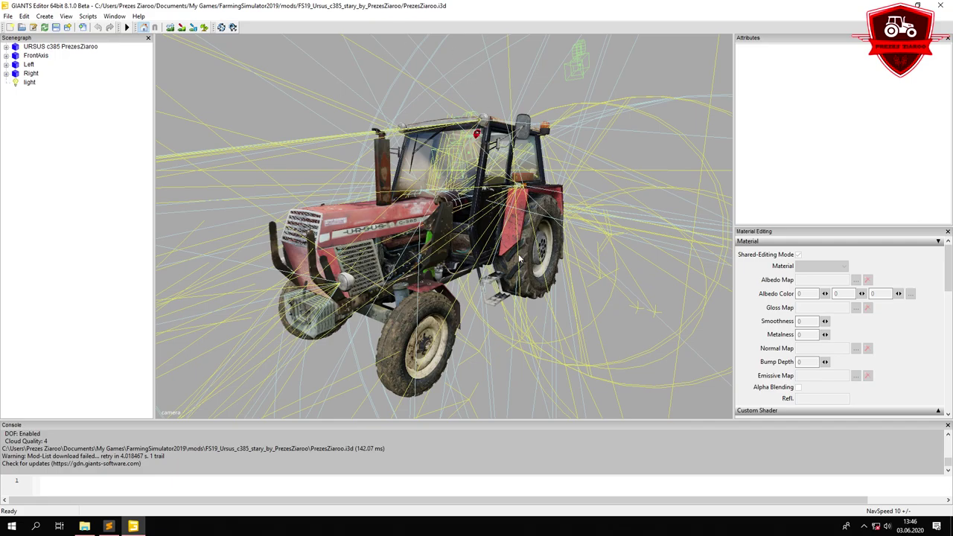
Return to the PrezesZiaroo XML in Sublime Text and examine its high-beam, defaultLights and brakeLights node entries
left_click(107, 527)
left_click_drag(167, 215, 170, 326)
scroll(160, 219, "down", 7)
left_click(96, 255)
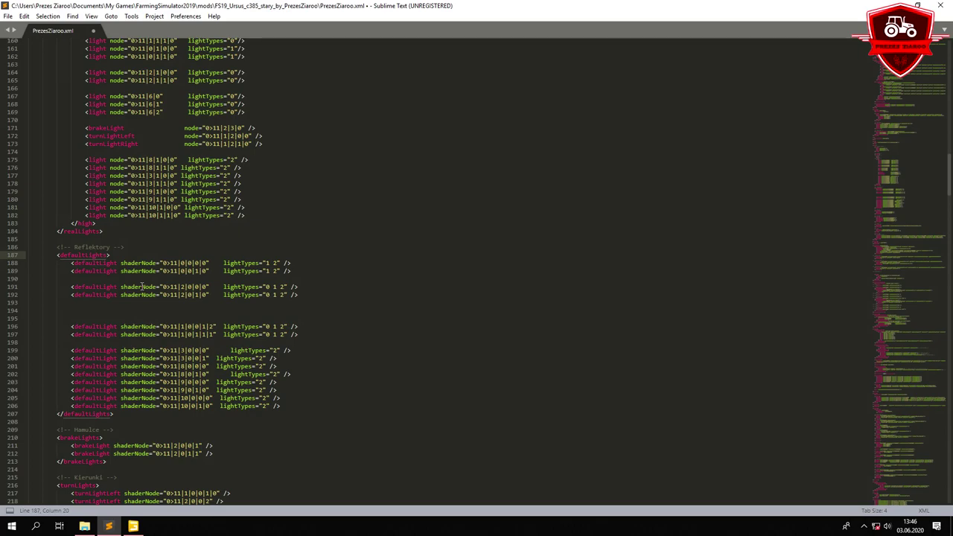
scroll(142, 277, "down", 2)
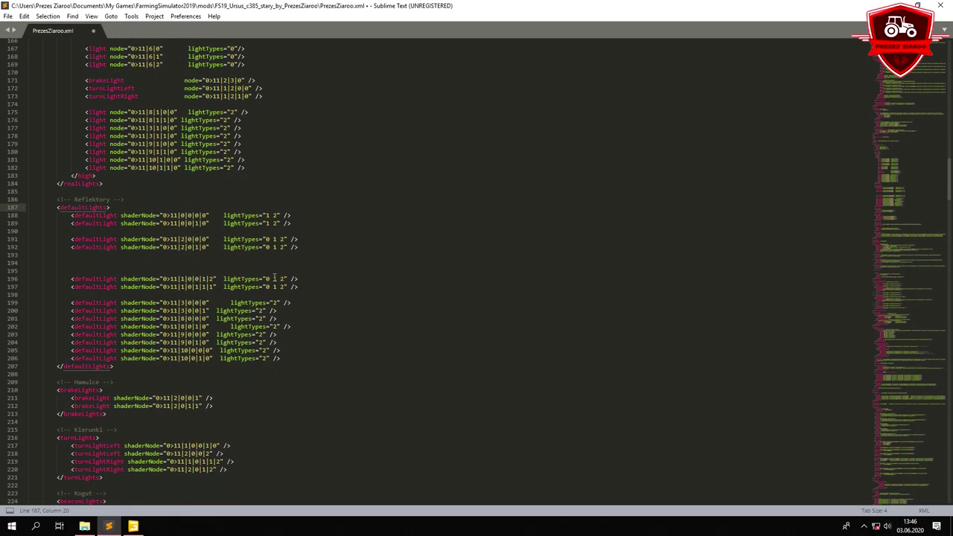
scroll(215, 238, "down", 5)
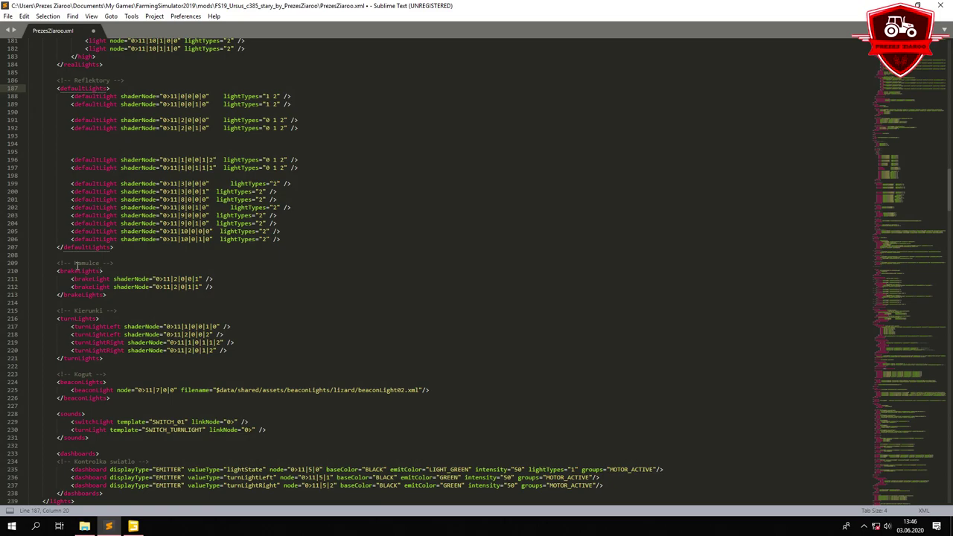
left_click_drag(70, 278, 211, 279)
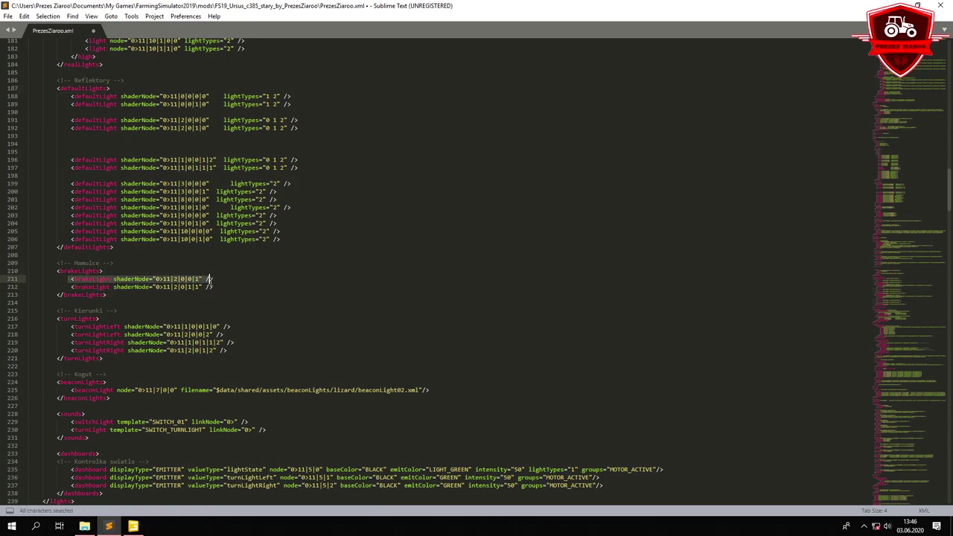
left_click(112, 271)
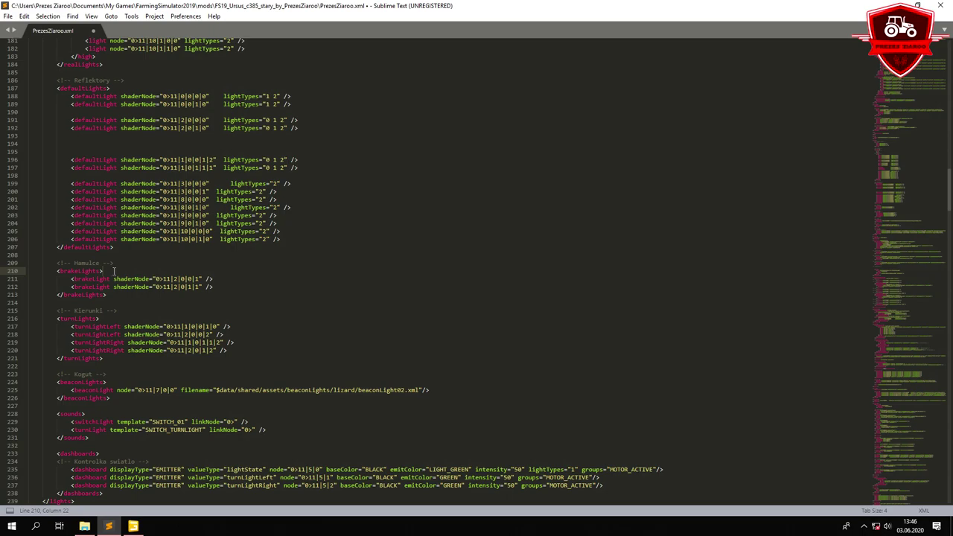
Examine the turnLights entries, the beaconLight file path and the dashboard indicator lines of the pasted lights section
scroll(113, 271, "down", 3)
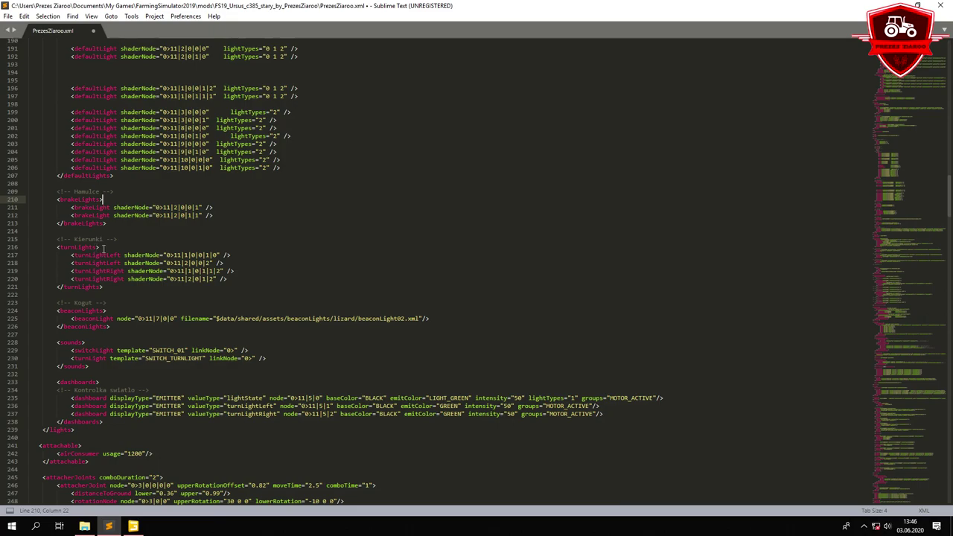
mouse_move(171, 256)
left_mouse_down()
mouse_move(226, 280)
mouse_move(173, 255)
left_mouse_up()
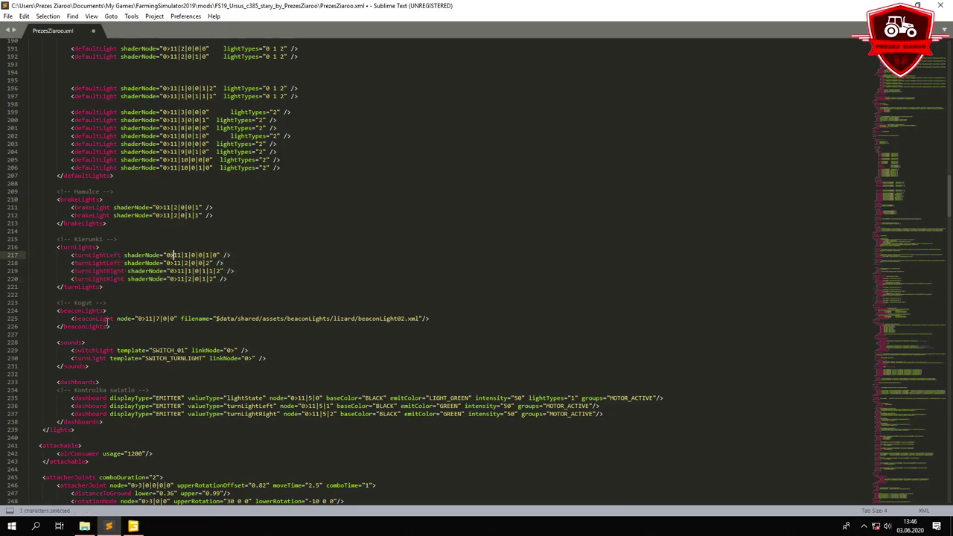
left_click_drag(217, 318, 266, 318)
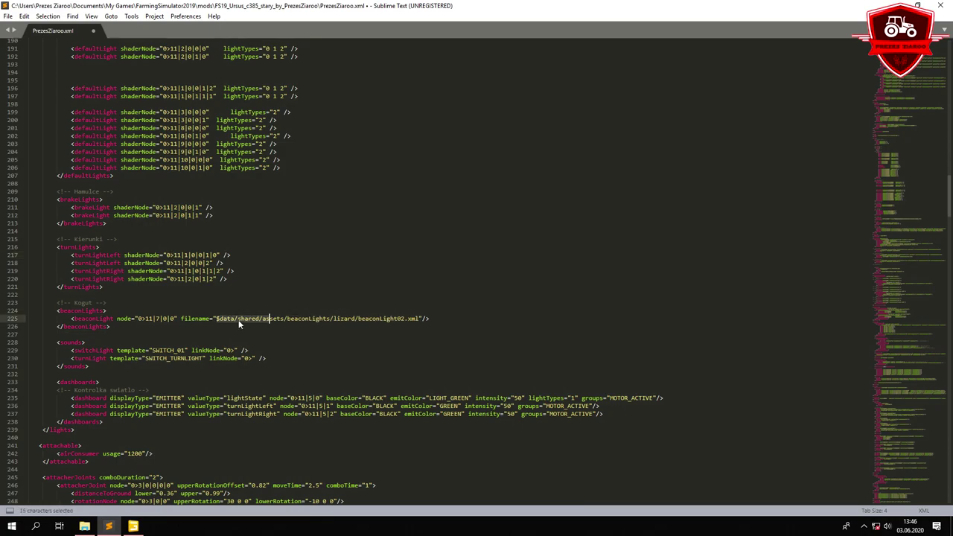
left_click(262, 311)
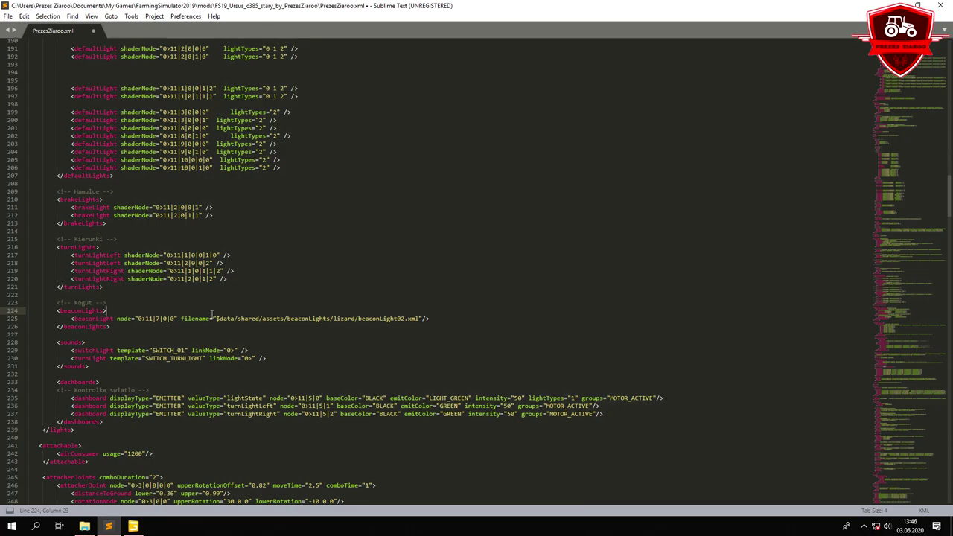
left_click_drag(214, 318, 434, 318)
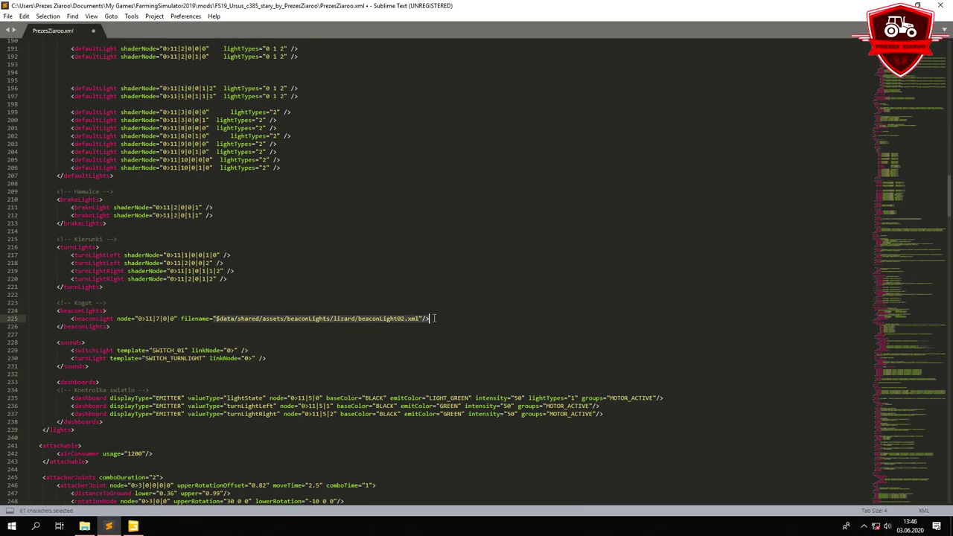
left_click(217, 319)
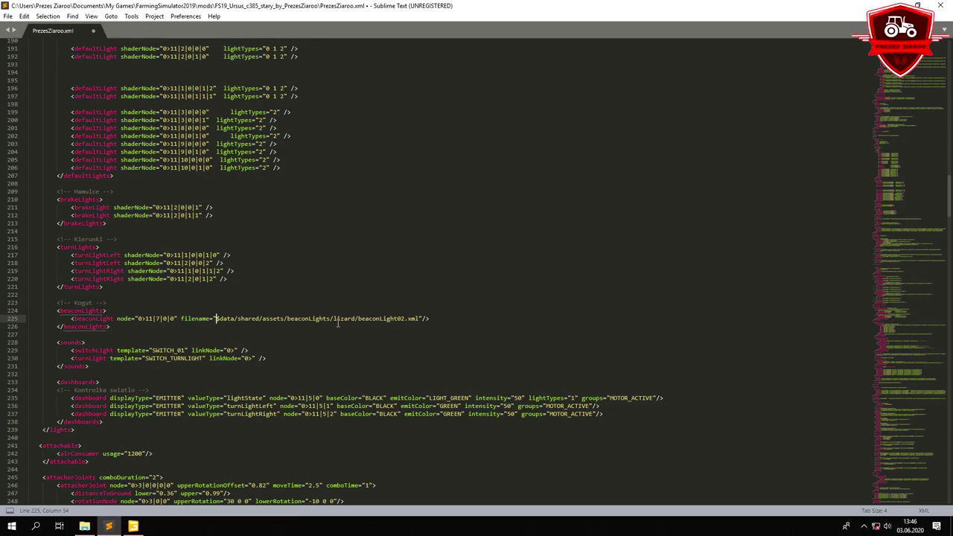
left_click_drag(329, 318, 333, 318)
mouse_move(184, 398)
left_mouse_down()
mouse_move(452, 430)
mouse_move(177, 391)
left_mouse_up()
scroll(149, 389, "up", 15)
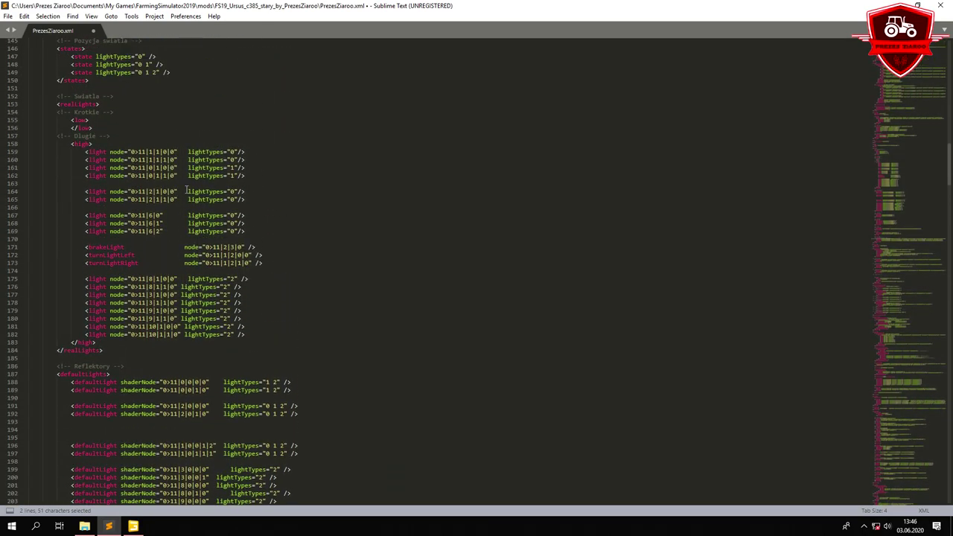
Examine how the state entries' lightTypes values 0, 1 and 2 relate to the lights in the high block
left_click_drag(109, 248, 244, 248)
left_click(237, 247)
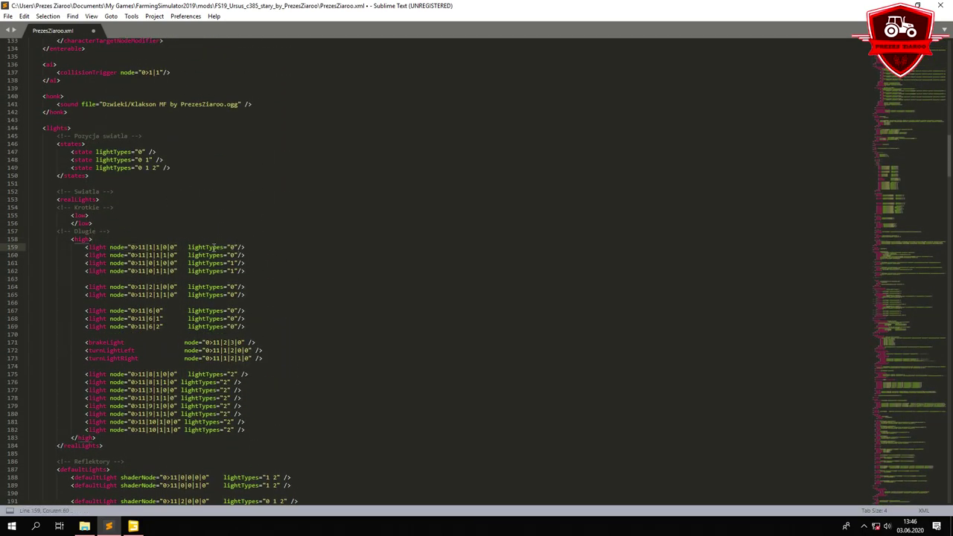
left_click(246, 247)
left_click_drag(68, 151, 160, 151)
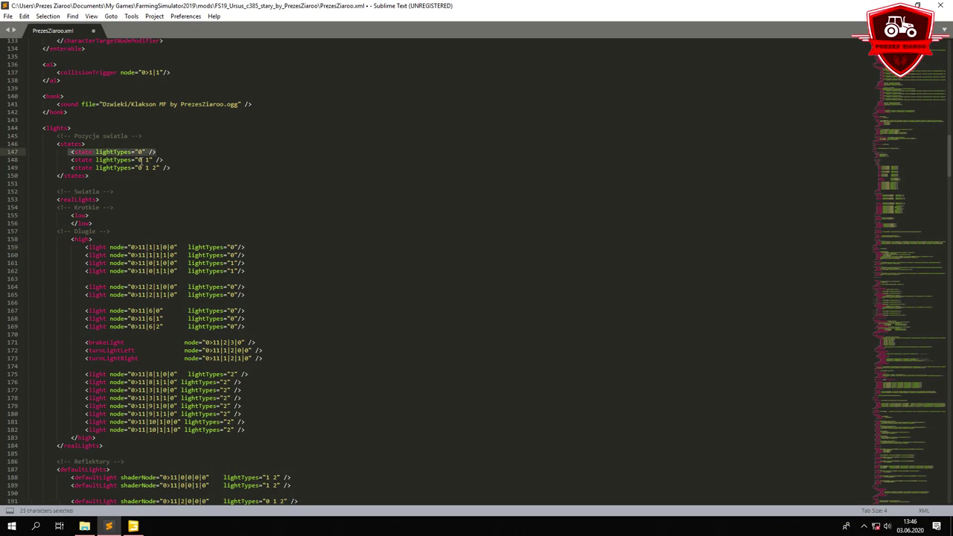
double_click(146, 159)
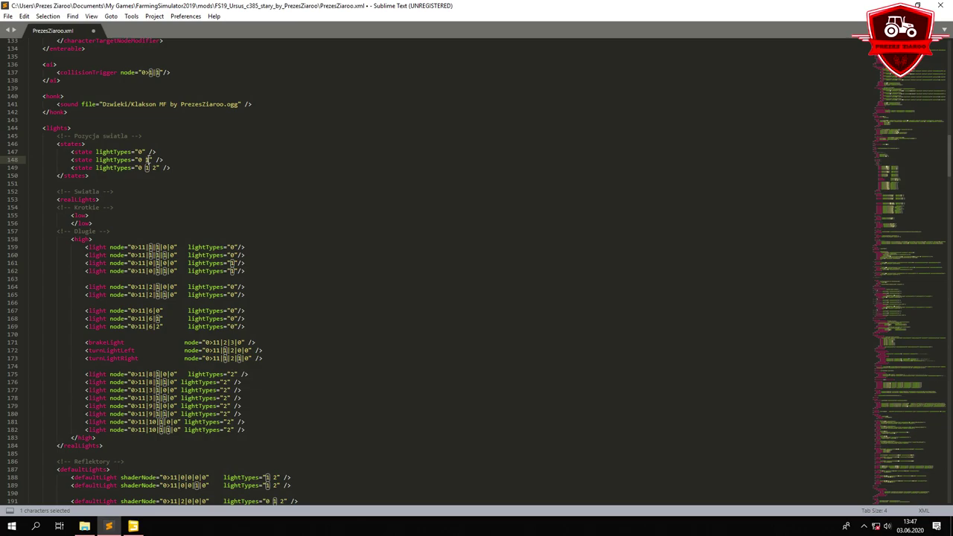
double_click(154, 168)
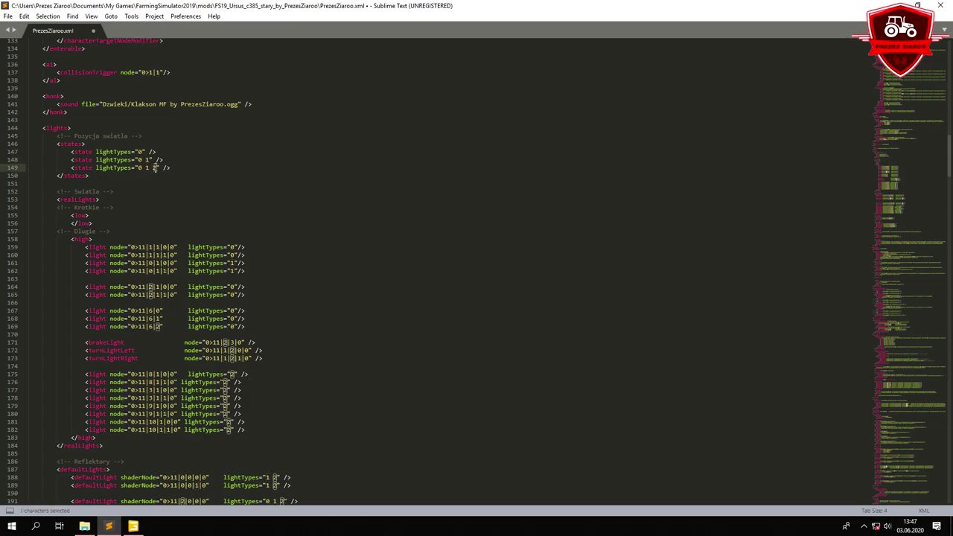
double_click(231, 247)
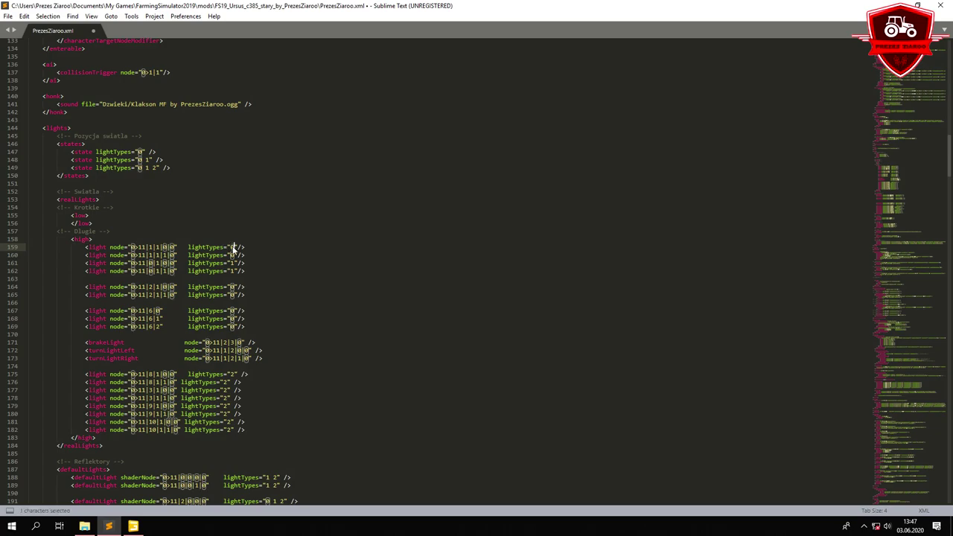
Switch to GIANTS Editor, find the Swiatlo group under Swiatla > Swiatla przod blotnik and view the fender lamp up close
left_click(133, 525)
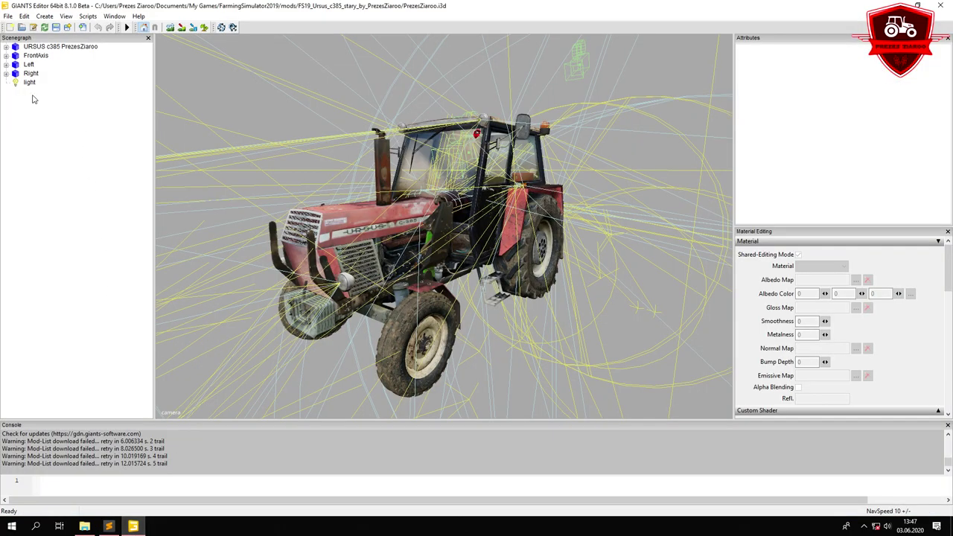
left_click(43, 99)
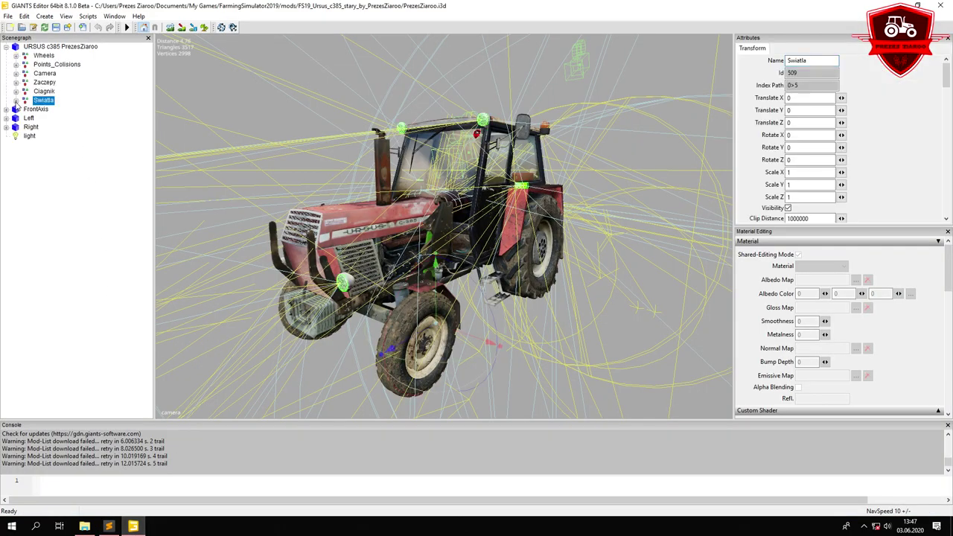
left_click(16, 100)
left_click(46, 110)
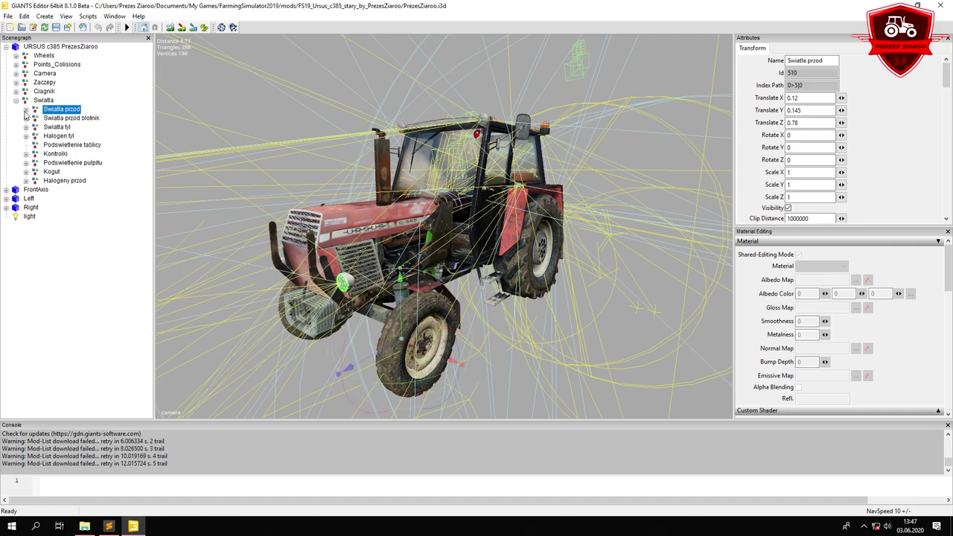
left_click(40, 119)
left_click(26, 118)
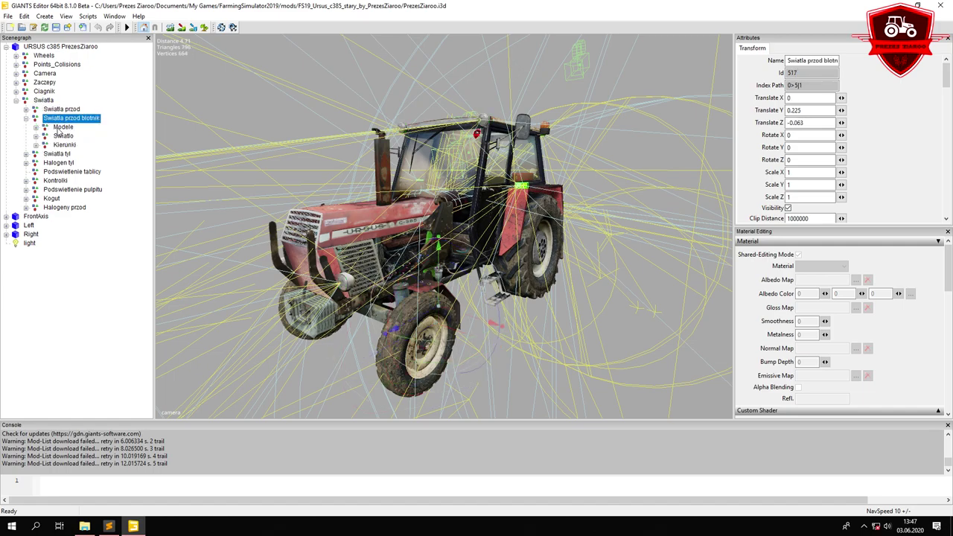
left_click(63, 137)
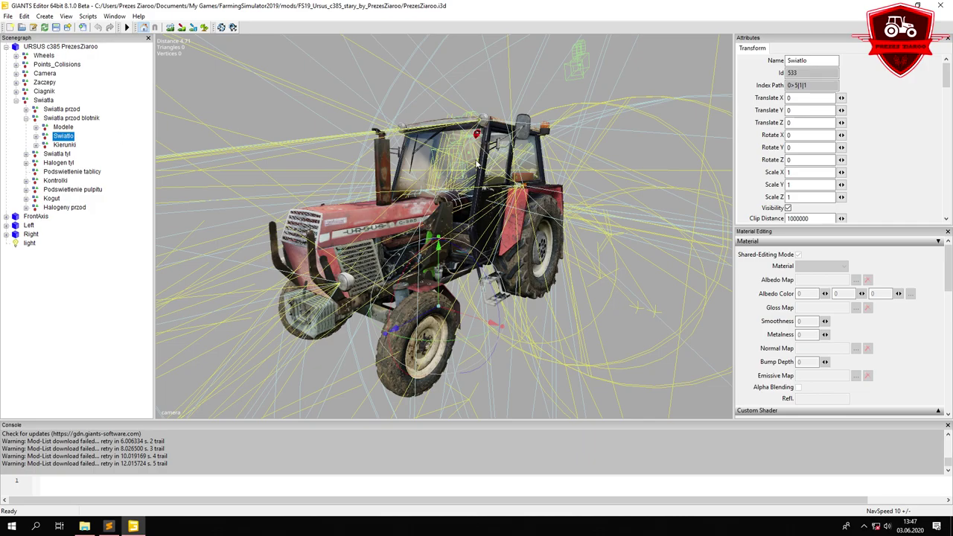
scroll(472, 182, "up", 3)
middle_click_drag(472, 183, 492, 189, "alt")
scroll(504, 189, "up", 3)
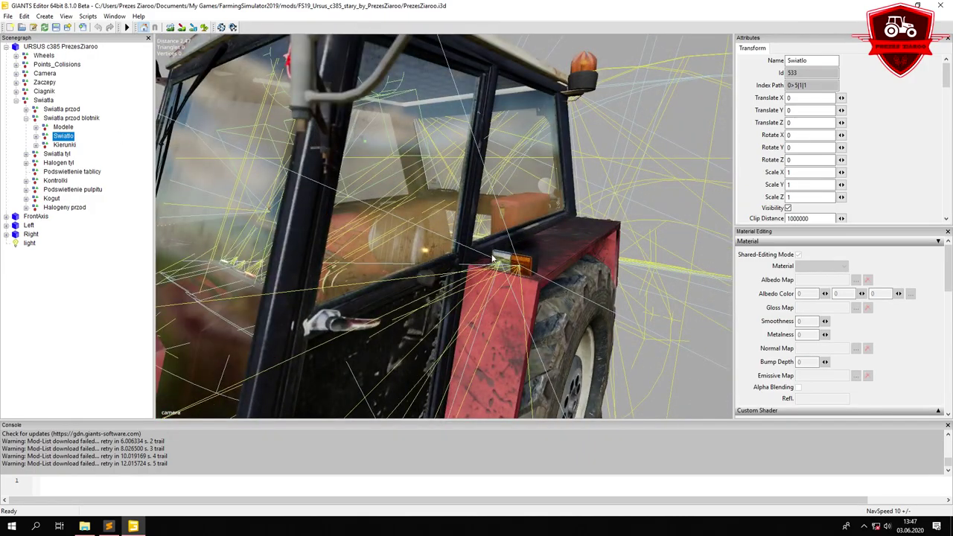
Check the fender lamp's Modele group, and select the frontLightLow light in group 1 of Swiatlo
left_click(56, 128)
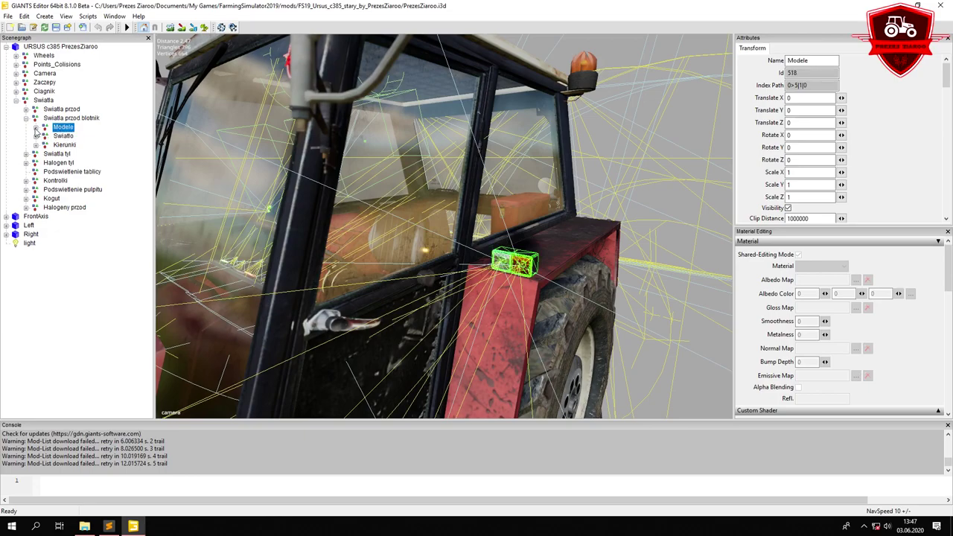
left_click(35, 128)
left_click(53, 134)
left_click(36, 128)
left_click(52, 136)
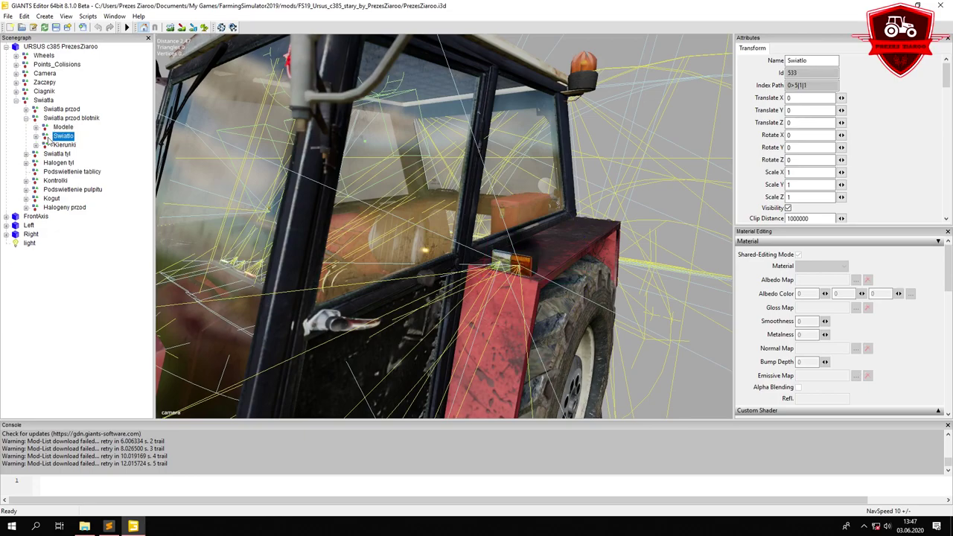
left_click(39, 137)
left_click(35, 137)
left_click(65, 145)
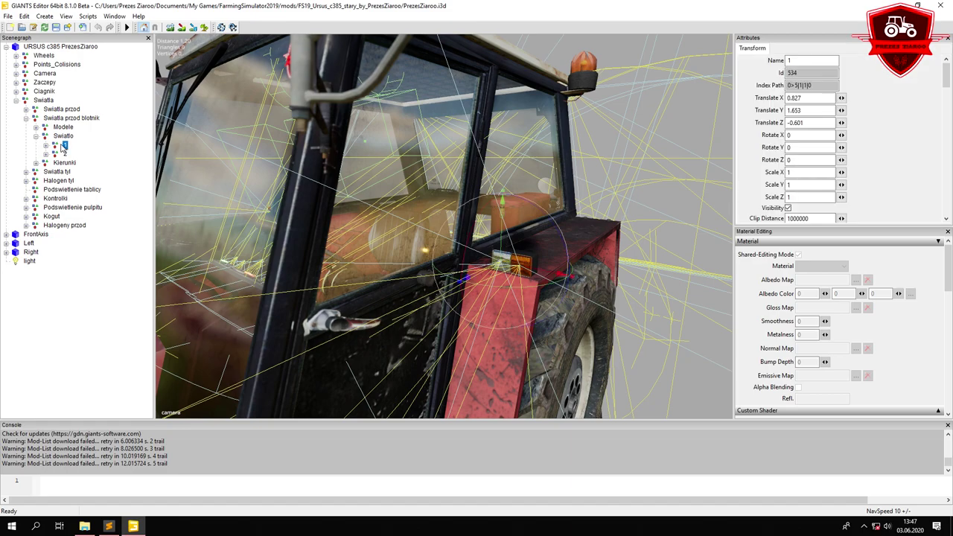
left_click(45, 145)
left_click(75, 154)
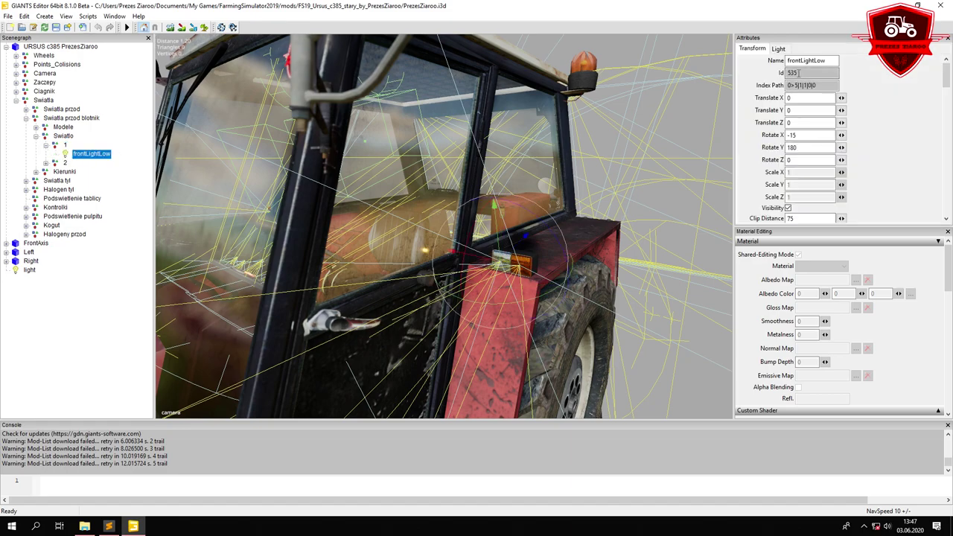
Copy frontLightLow's index path and paste it in Sublime Text as the first high light's node, 0>5|1|1|0|0
left_click_drag(826, 60, 814, 60)
double_click(820, 85)
right_click(802, 83)
left_click(808, 116)
left_click(109, 526)
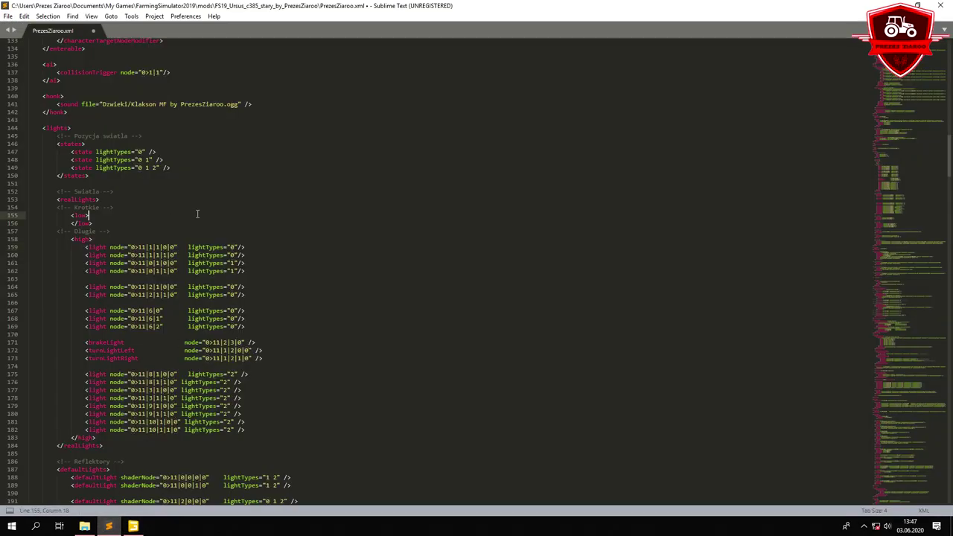
left_click_drag(130, 248, 175, 248)
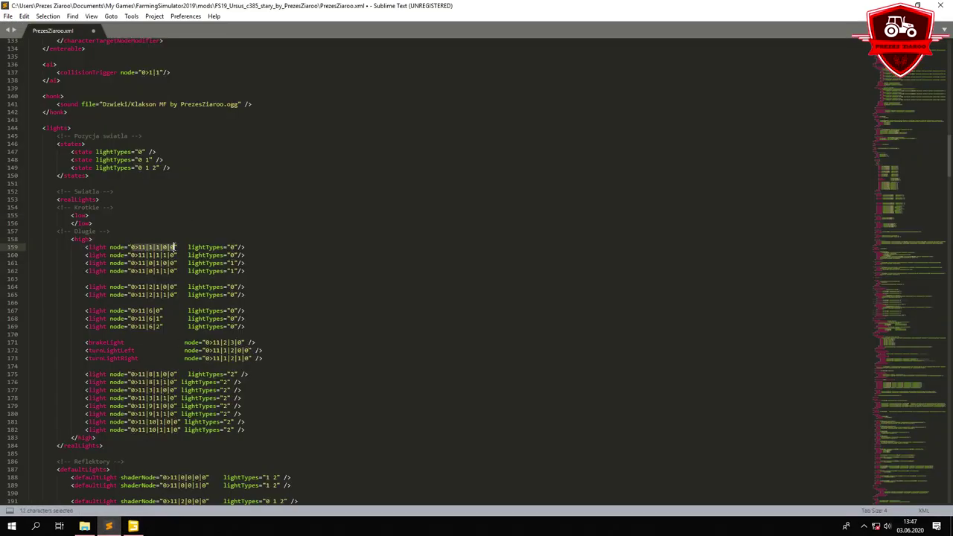
right_click(174, 248)
left_click(197, 267)
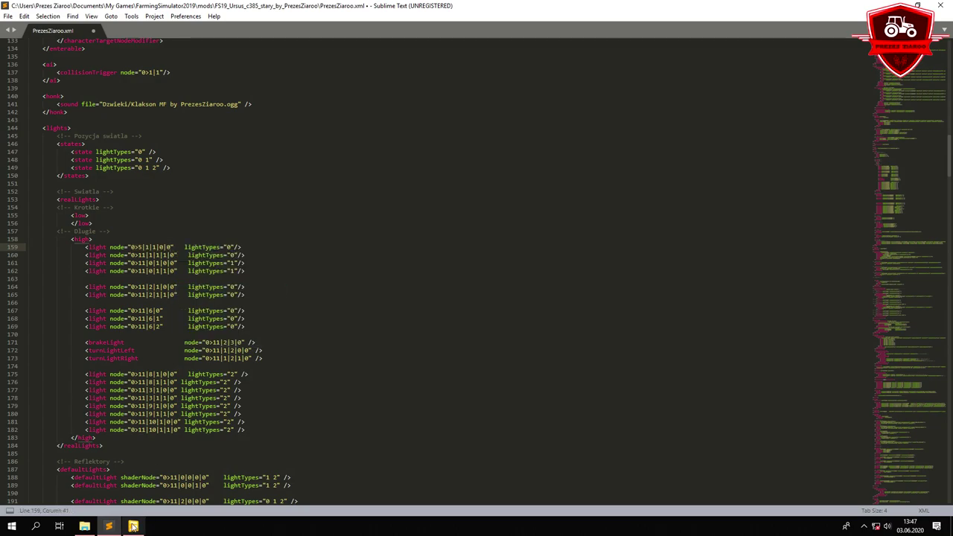
Return to GIANTS Editor and copy the index path of the frontLightLow light in group 2 of the fender Swiatlo group
left_click(133, 526)
left_click(45, 163)
left_click(73, 173)
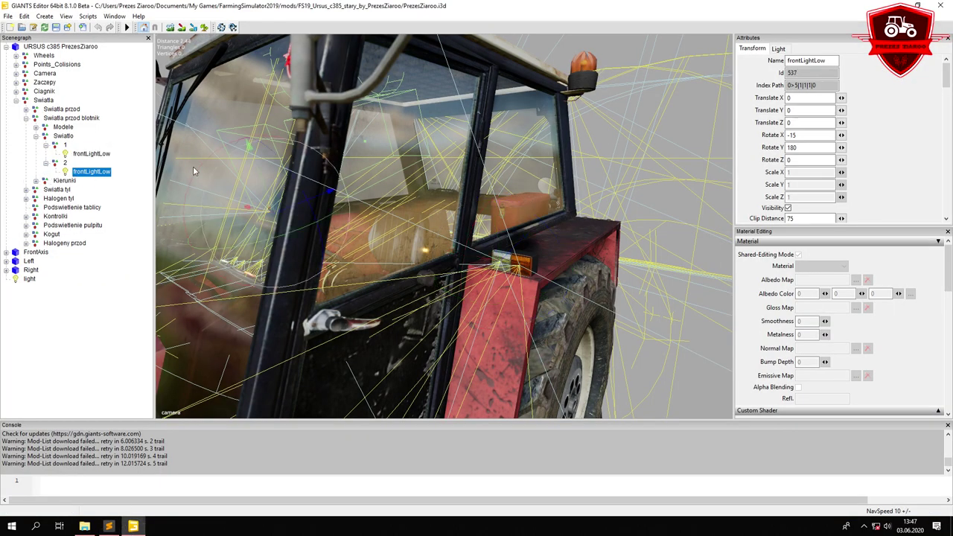
left_click_drag(786, 84, 817, 85)
right_click(810, 86)
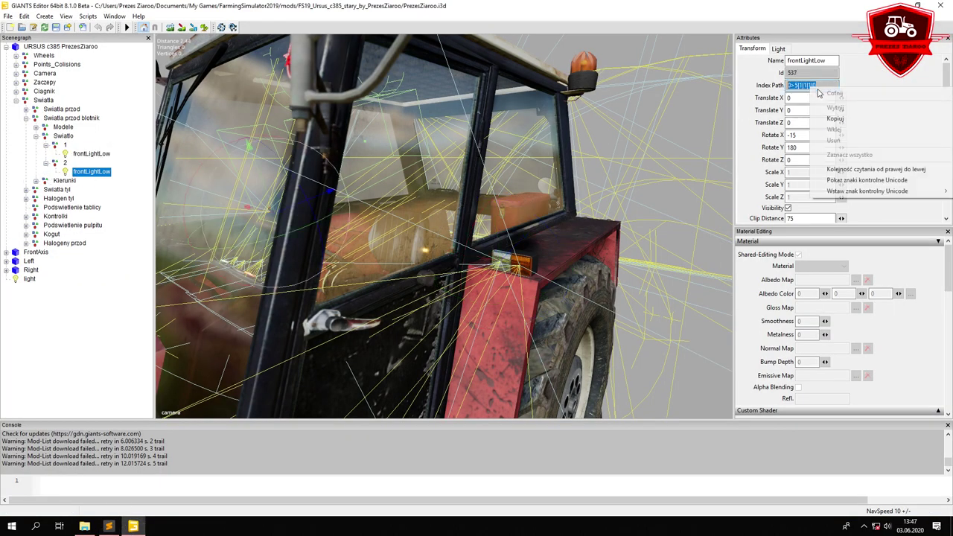
left_click(836, 119)
Switch to Sublime Text and replace the second high light's node with 0>5|1|1|1|0
left_click(109, 526)
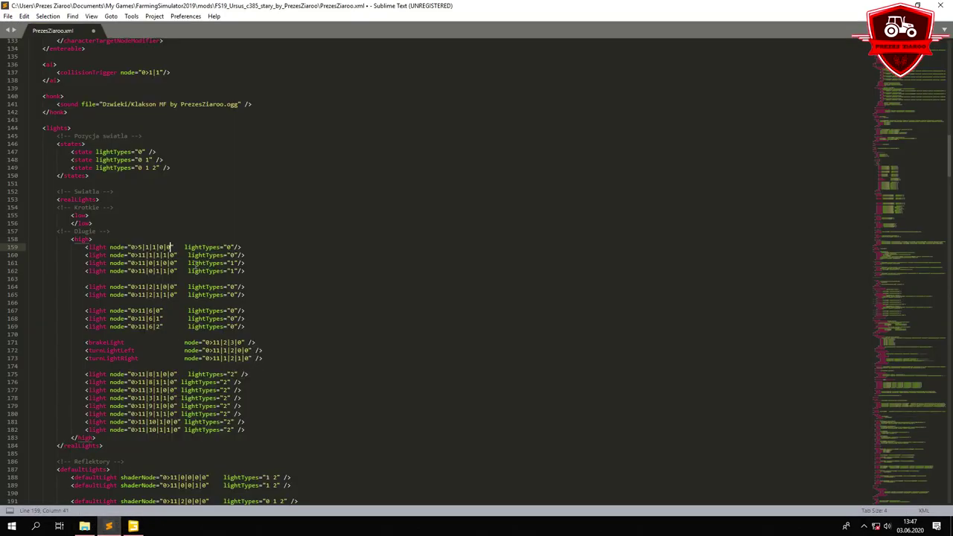
left_click_drag(131, 255, 174, 255)
right_click(174, 256)
left_click(198, 297)
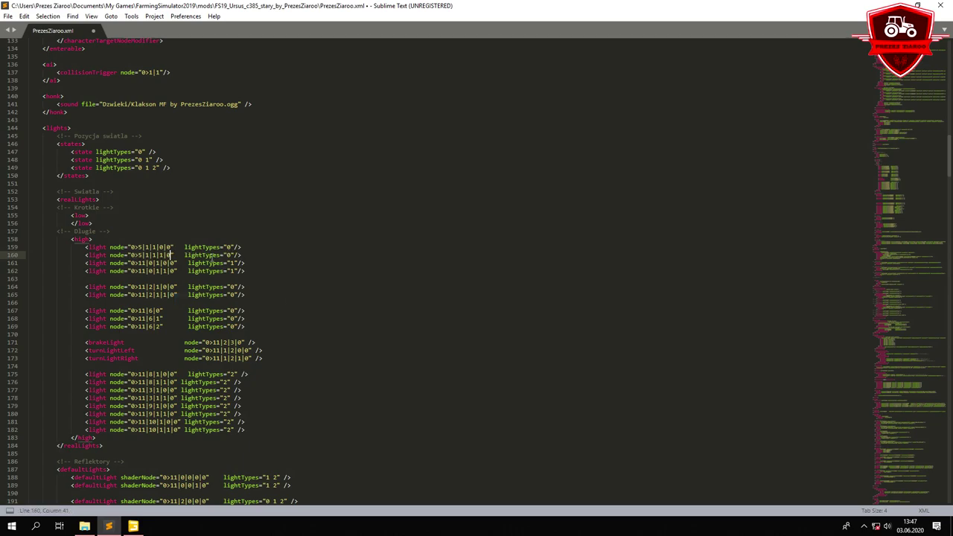
Check the first lightTypes 1 entry, and in GIANTS Editor select highBeamLow under Swiatla przod > Swiatlo > 1
mouse_move(185, 263)
left_mouse_down()
mouse_move(258, 263)
mouse_move(193, 263)
left_mouse_up()
left_click(255, 263)
left_click(132, 527)
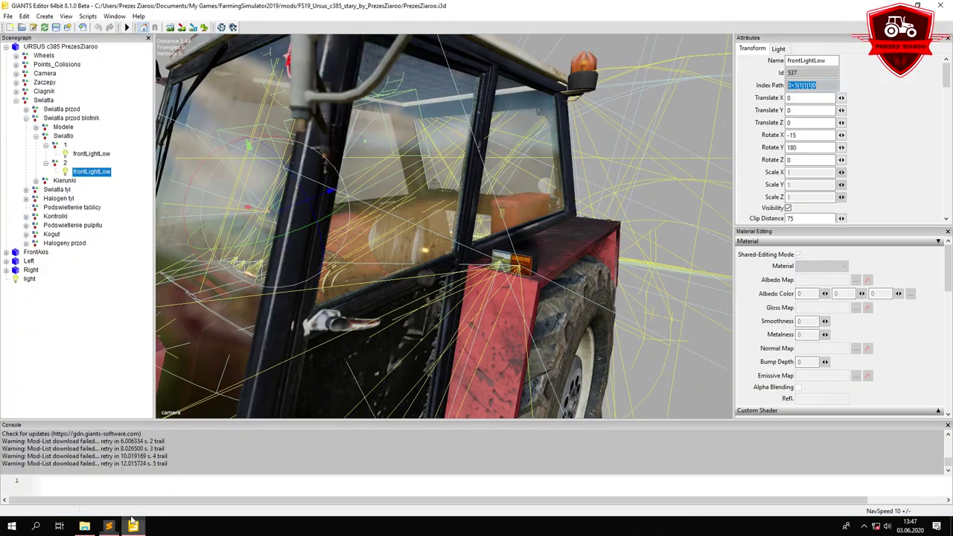
left_click(48, 110)
left_click(25, 109)
left_click(62, 118)
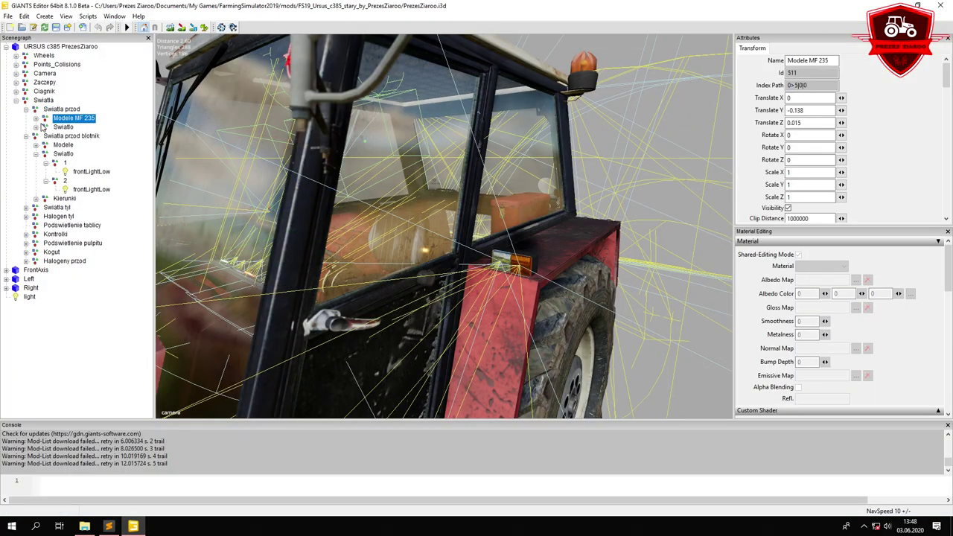
left_click(36, 127)
left_click(64, 136)
left_click(45, 136)
left_click(82, 145)
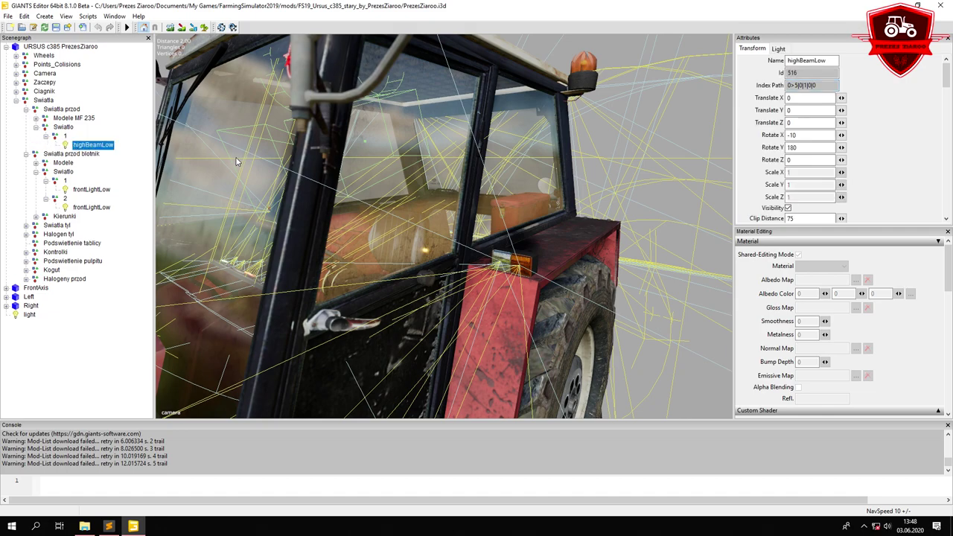
Copy highBeamLow's index path and paste it in Sublime Text as the second lightTypes 1 entry's node, 0>5|0|1|0|0
double_click(802, 85)
right_click(804, 86)
left_click(826, 119)
left_click(109, 527)
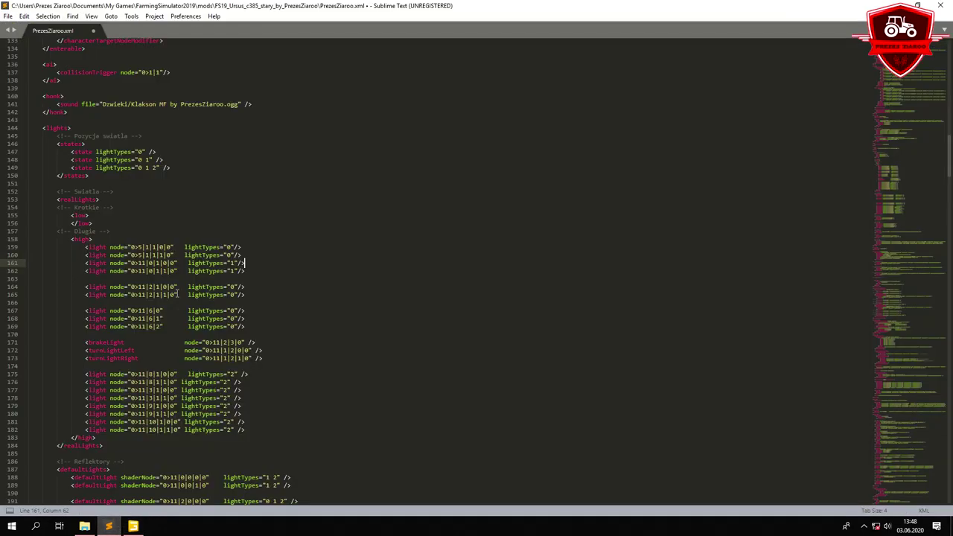
left_click_drag(177, 271, 134, 271)
right_click(133, 272)
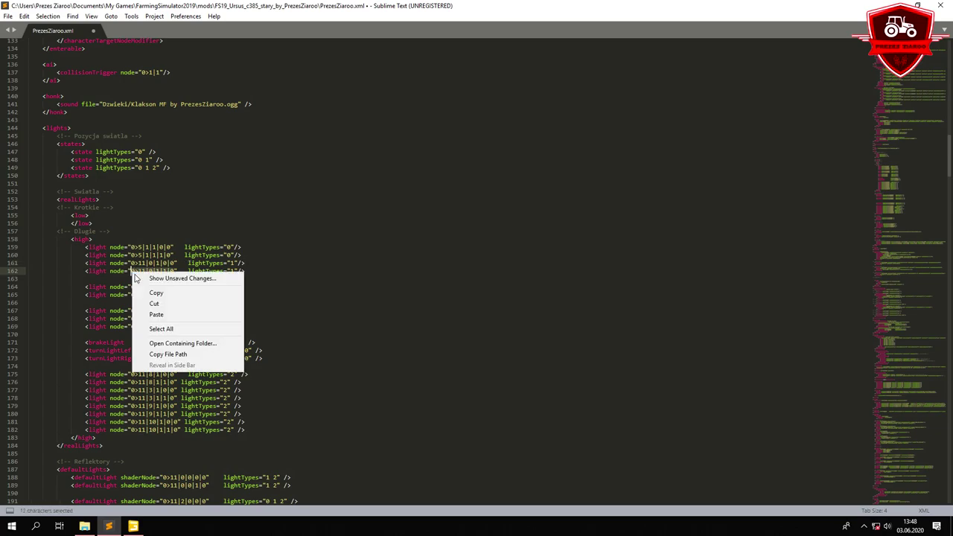
left_click(171, 313)
Delete the leftover light entry with node 0>11|0|1|0|0 and leave a blank line above the highBeamLow entry
left_click_drag(243, 262, 13, 263)
key("BackSpace")
key("BackSpace")
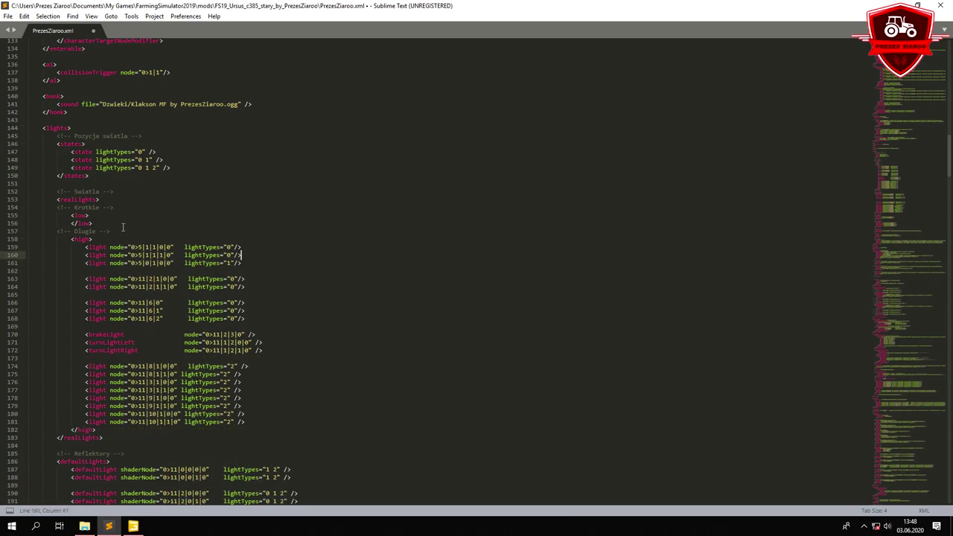
key("Return")
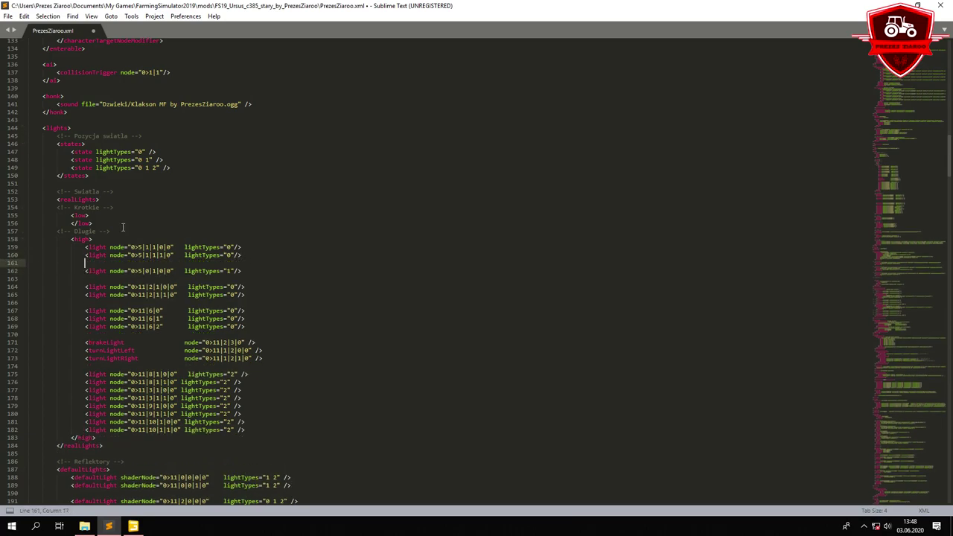
Check the two 0>11|2 light entries, and in GIANTS Editor select backLightsHigh1 under Swiatla tyl > Swiatlo > 1
left_click_drag(120, 287, 253, 294)
left_click(252, 290)
left_click(133, 526)
left_click(26, 155)
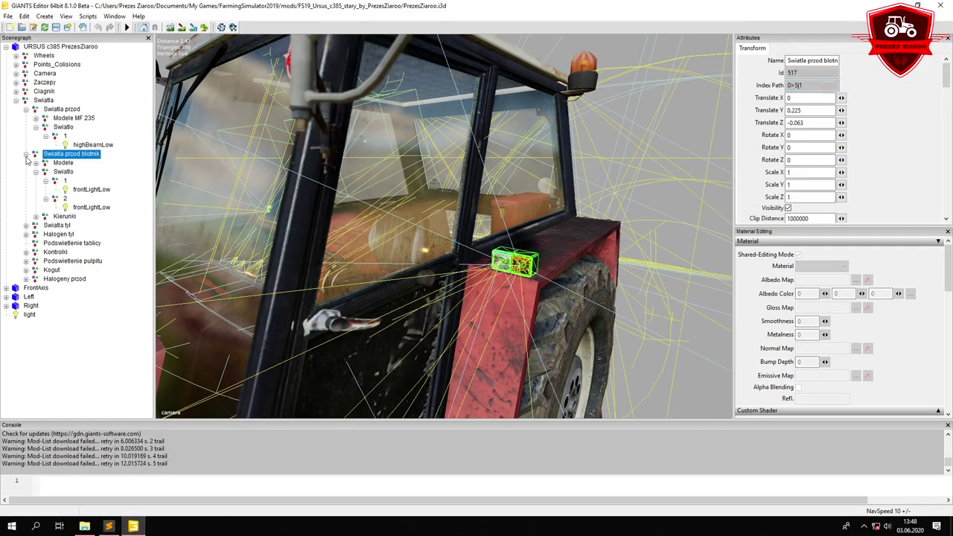
left_click(27, 154)
left_click(59, 127)
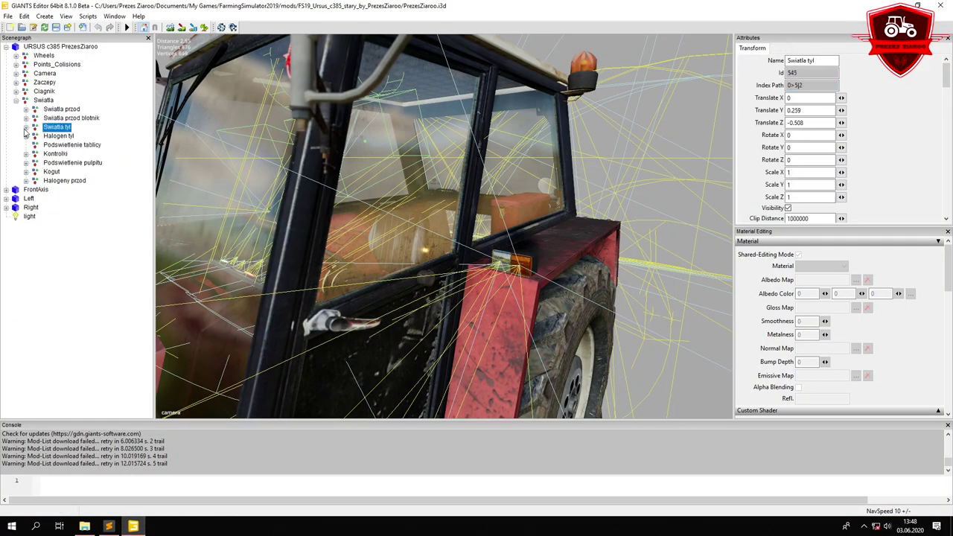
left_click(26, 127)
left_click(62, 136)
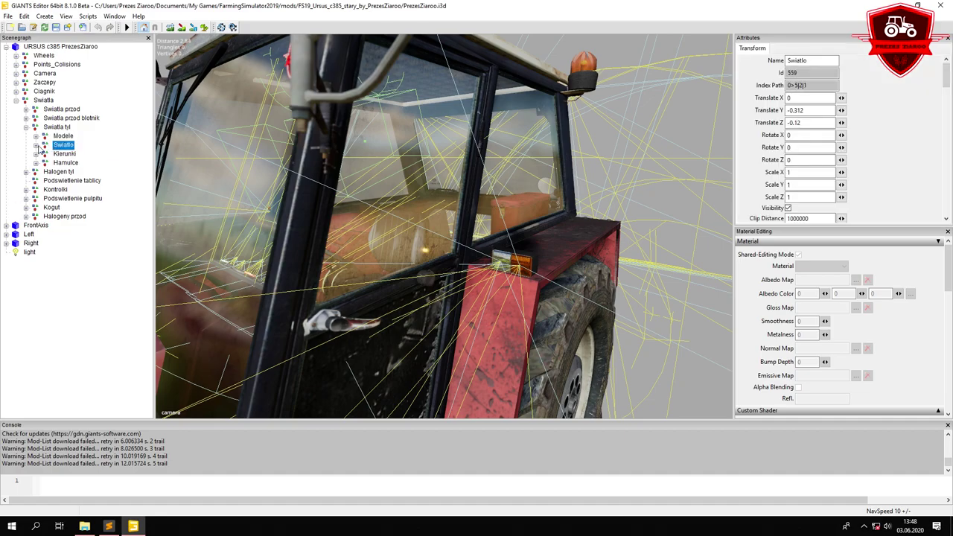
left_click(36, 144)
left_click(64, 154)
left_click(45, 153)
left_click(75, 164)
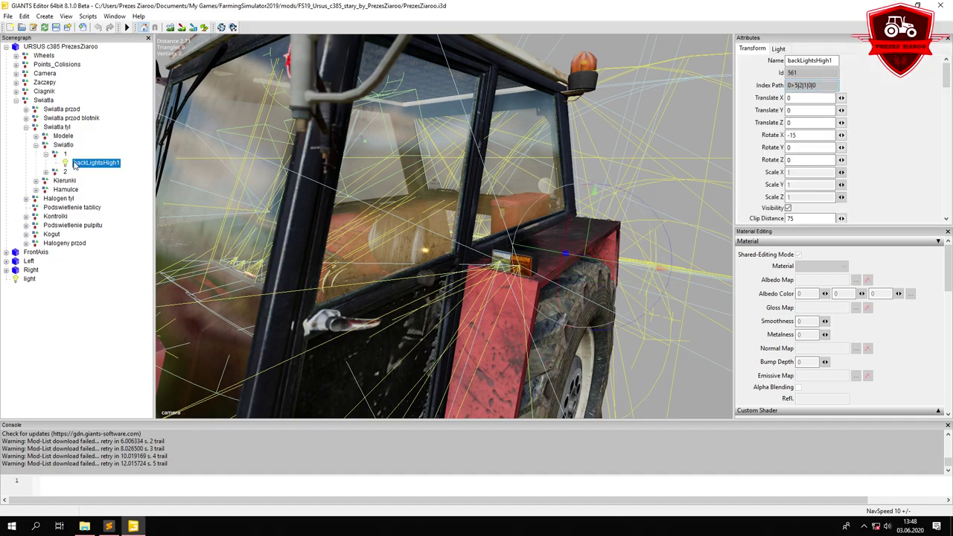
View the tractor's rear lamp and copy the index path of backLightsHigh1
left_click_drag(428, 250, 460, 234, "alt")
middle_click_drag(460, 233, 460, 262)
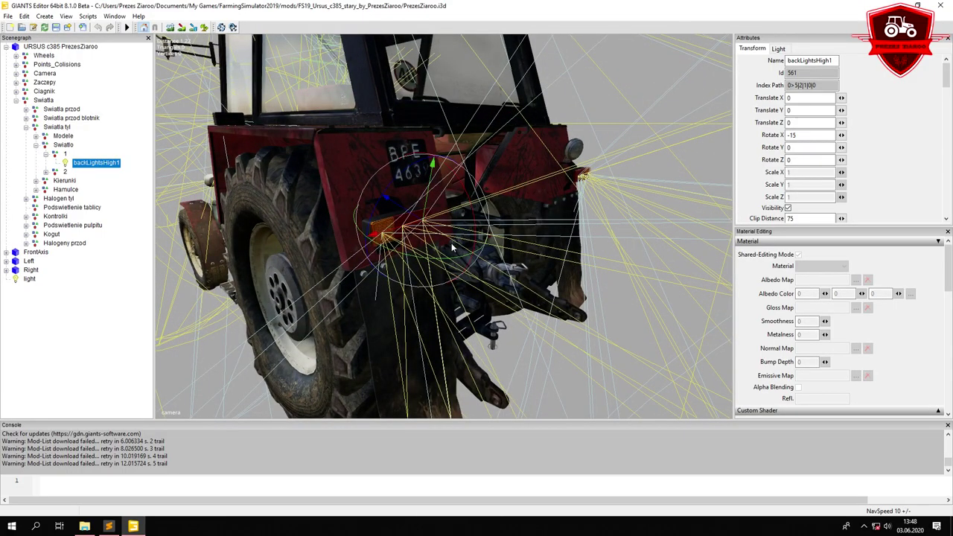
left_click_drag(787, 85, 839, 85)
right_click(815, 88)
left_click(825, 119)
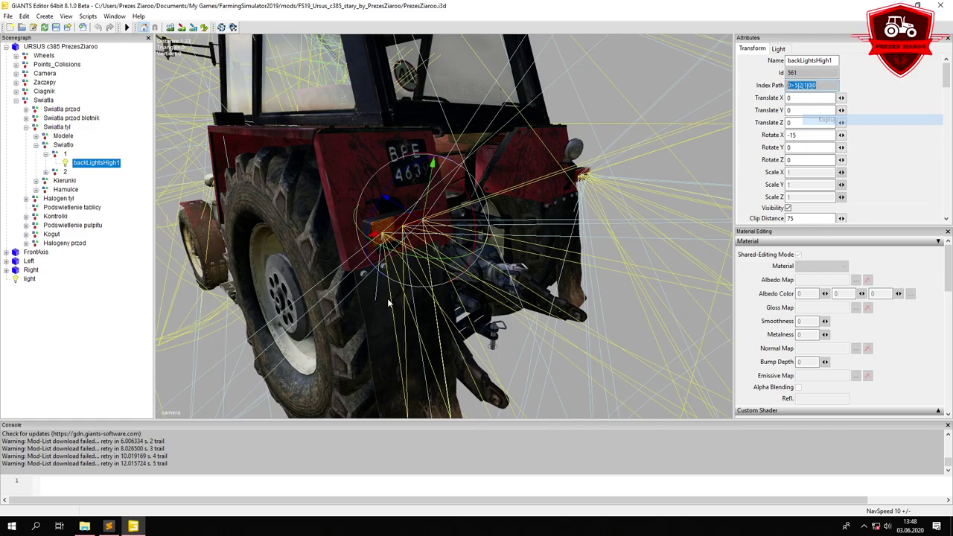
In Sublime Text, replace the node of the 0>11|2|1|0|0 light entry with the copied path 0>5|2|1|0|0
left_click(108, 526)
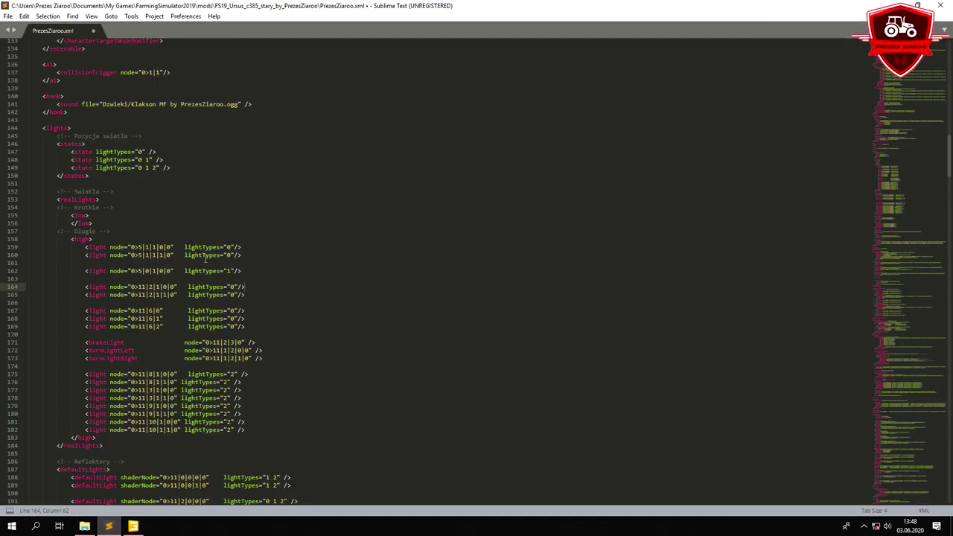
left_click_drag(131, 286, 170, 286)
right_click(174, 288)
left_click(216, 330)
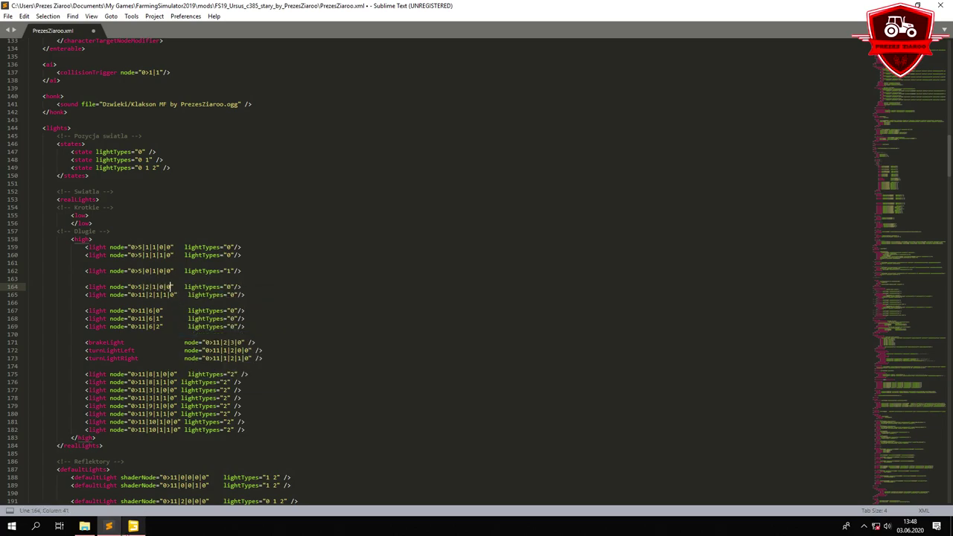
Copy the index path of backLightsHigh1 under Swiatlo > 2 in GIANTS Editor and paste it over node 0>11|2|1|1|0 in Sublime Text
left_click(128, 531)
left_click(46, 172)
left_click(86, 180)
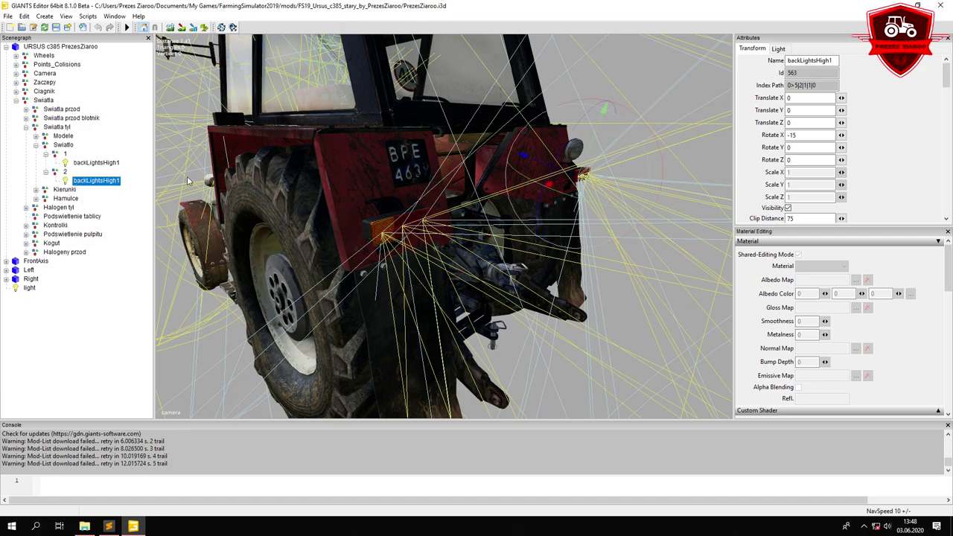
left_click_drag(819, 86, 779, 81)
right_click(801, 84)
left_click(819, 119)
left_click(108, 526)
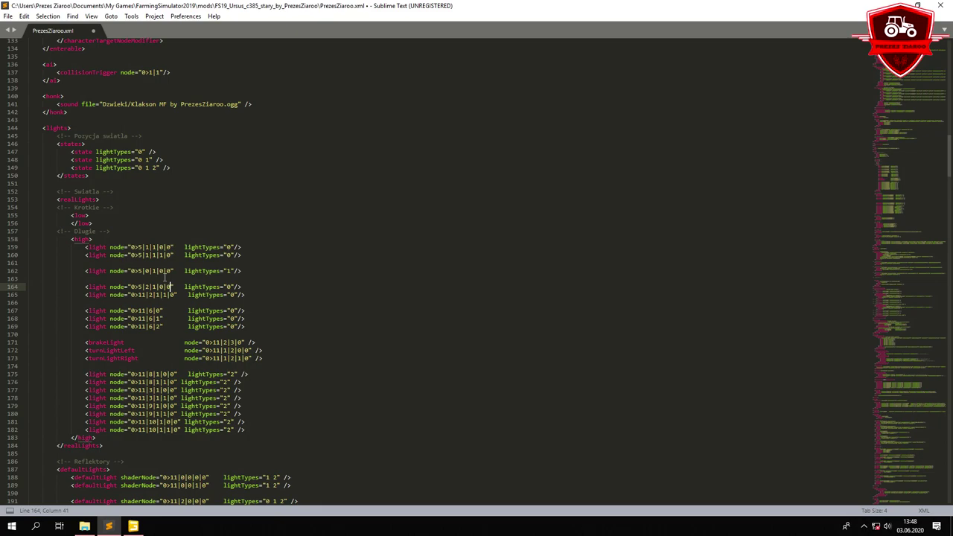
left_click_drag(131, 296, 178, 295)
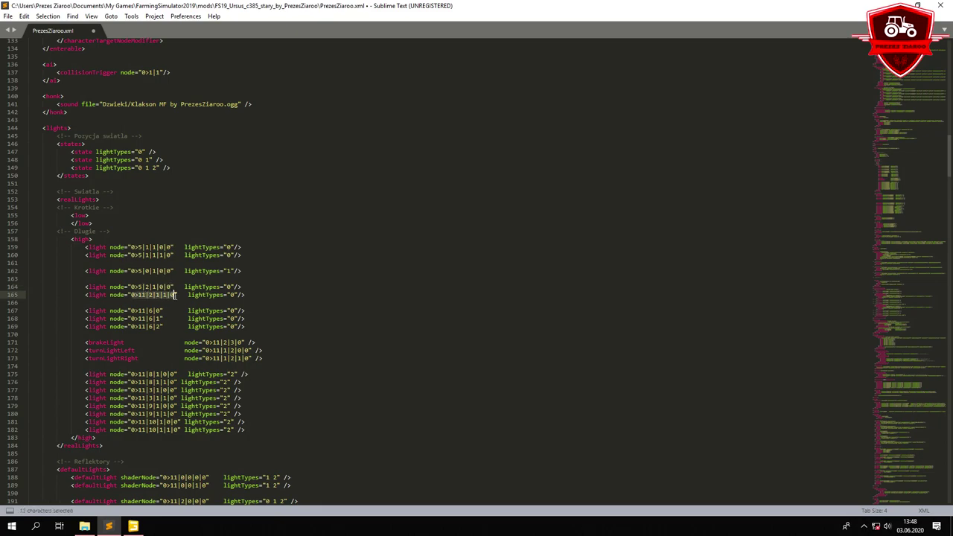
right_click(177, 296)
left_click(199, 338)
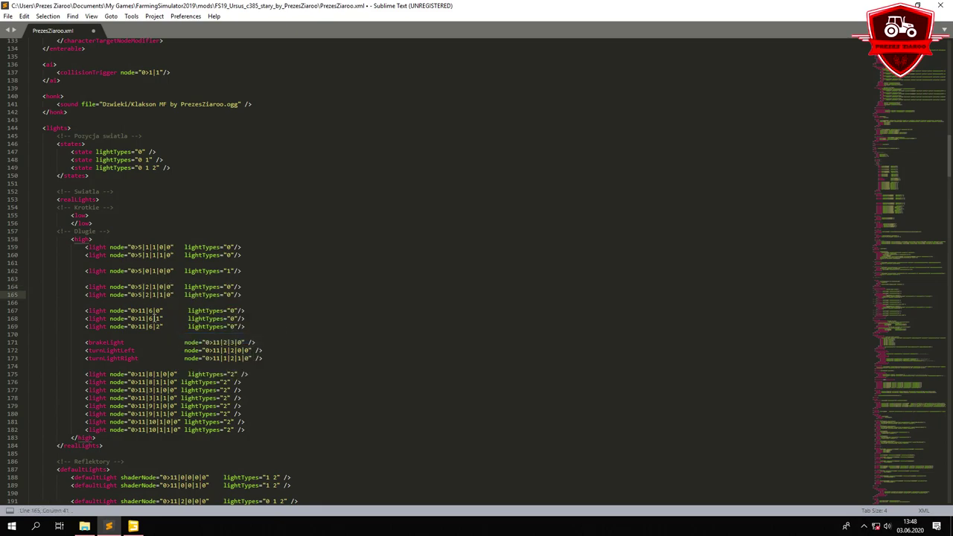
Review the three 0>11|6 light entries, and in GIANTS Editor copy the index path of the first frontLightLow under Podswietlenie pulpitu
left_click_drag(130, 312, 248, 330)
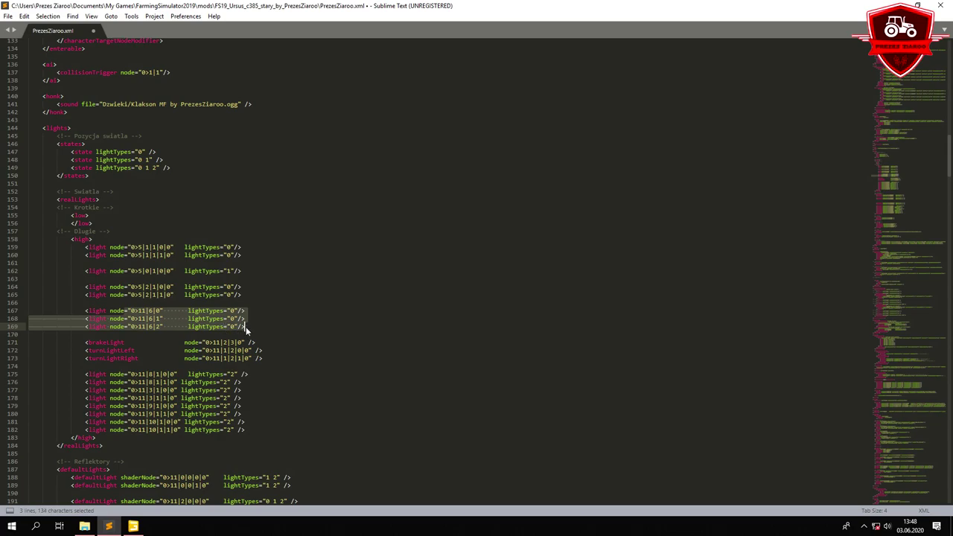
left_click(247, 331)
left_click_drag(110, 312, 249, 323)
left_click(248, 311)
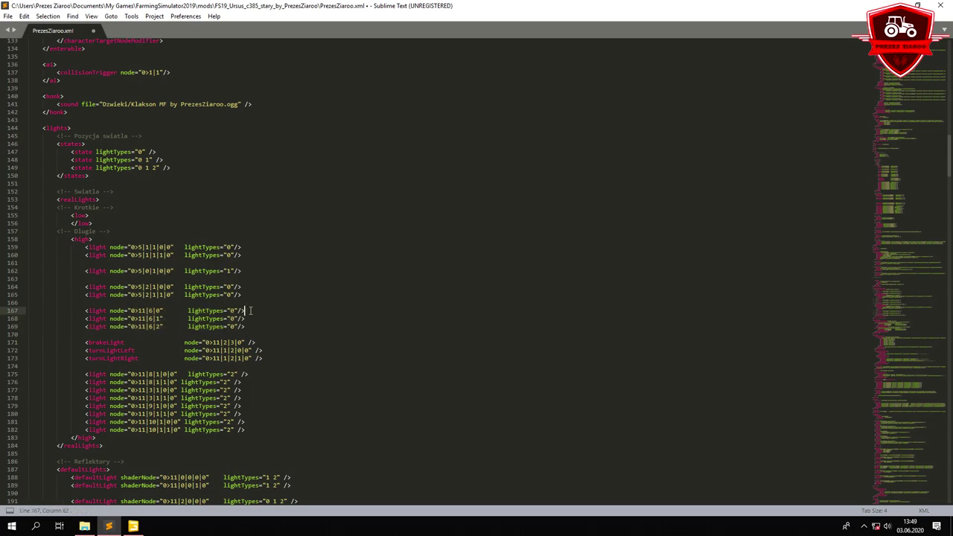
left_click(133, 526)
left_click(36, 144)
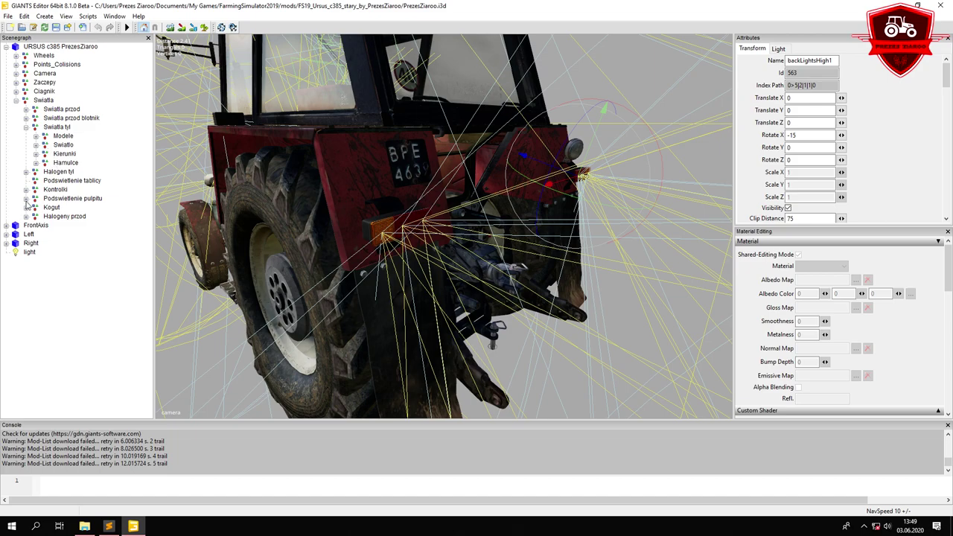
left_click(25, 199)
left_click(58, 211)
triple_click(797, 85)
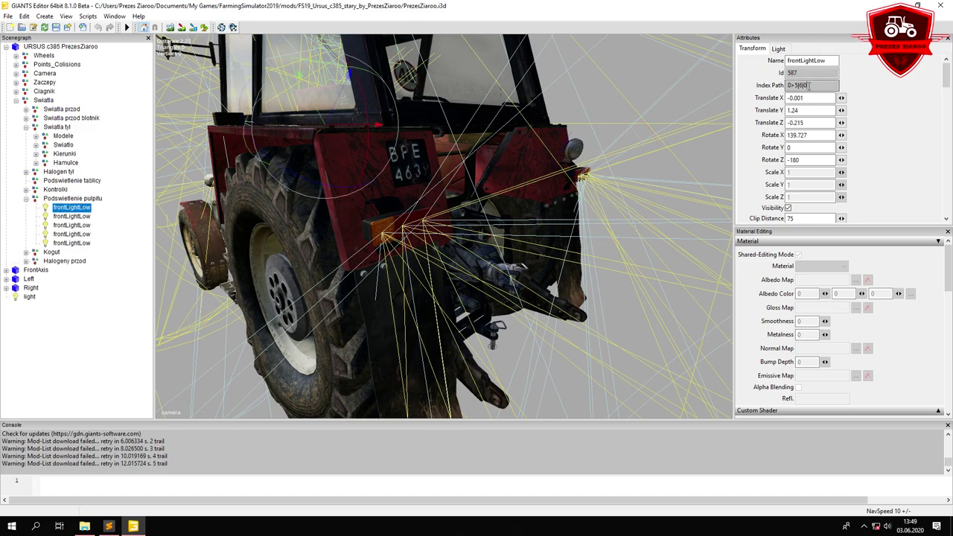
right_click(793, 87)
left_click(815, 119)
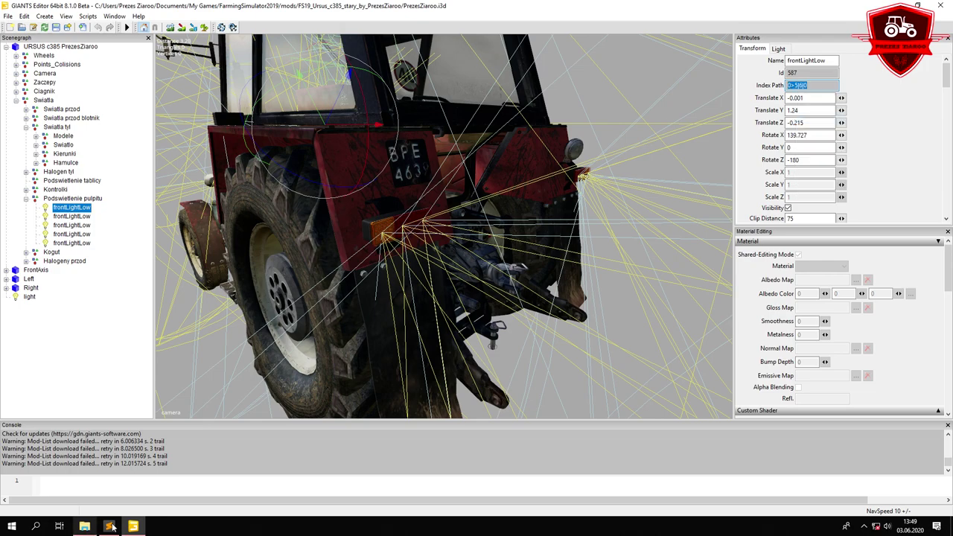
In Sublime Text, paste 0>5|6|0 as the node of the first 0>11|6 entry and delete the other two 0>11|6 entries
left_click(108, 526)
left_click_drag(131, 310, 160, 311)
right_click(159, 312)
left_click(182, 355)
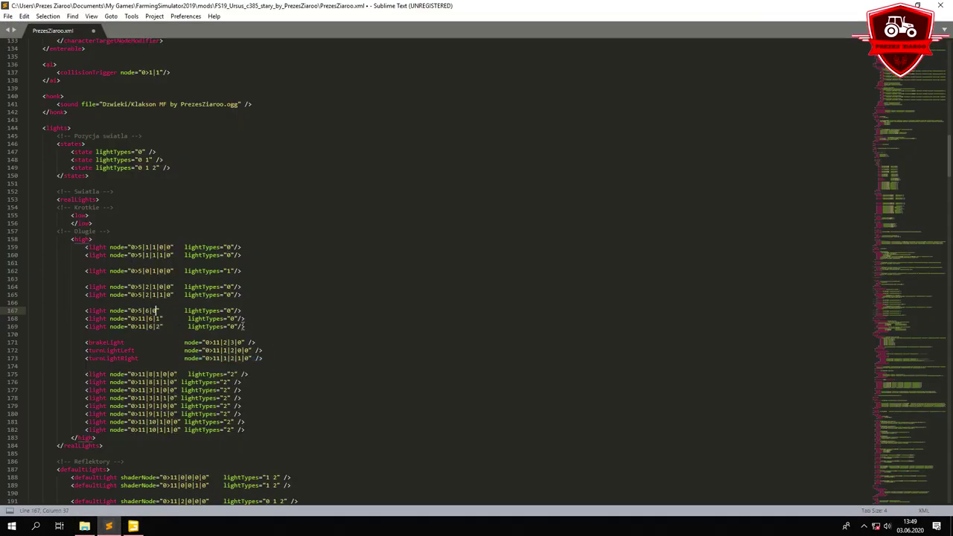
left_click_drag(250, 326, 4, 322)
key("Delete")
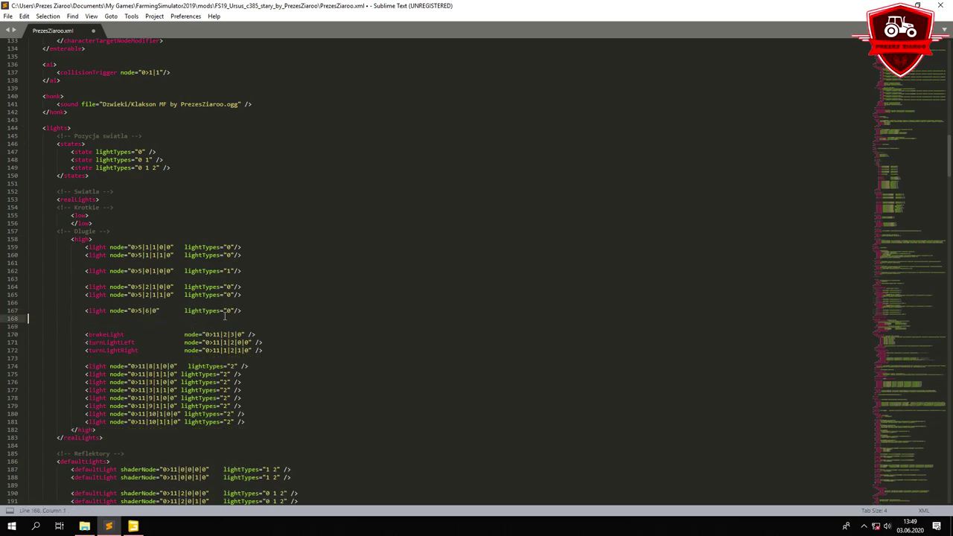
Copy the 0>5|6|0 light entry's line and check the last frontLightLow's index path in GIANTS Editor
left_click_drag(250, 311, 28, 311)
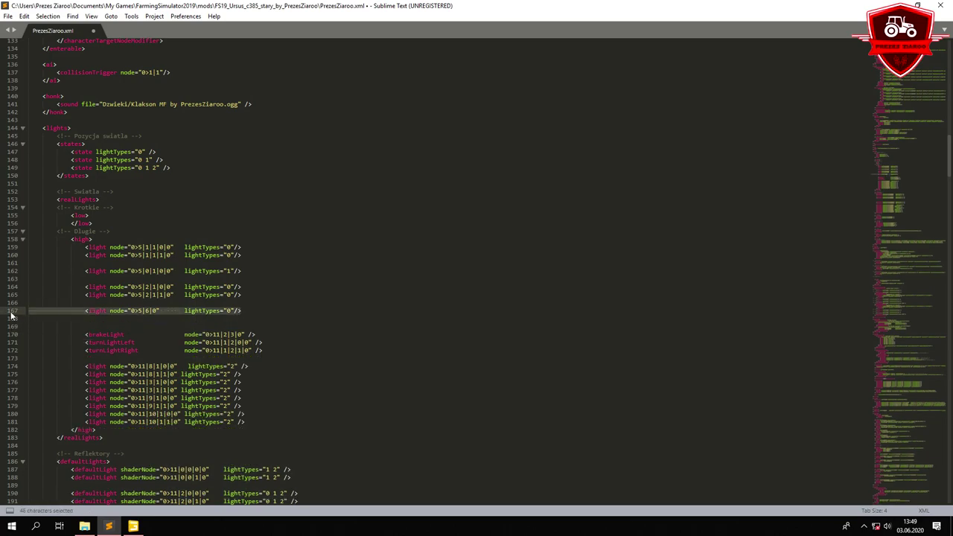
key("ctrl+c")
key("alt+Tab")
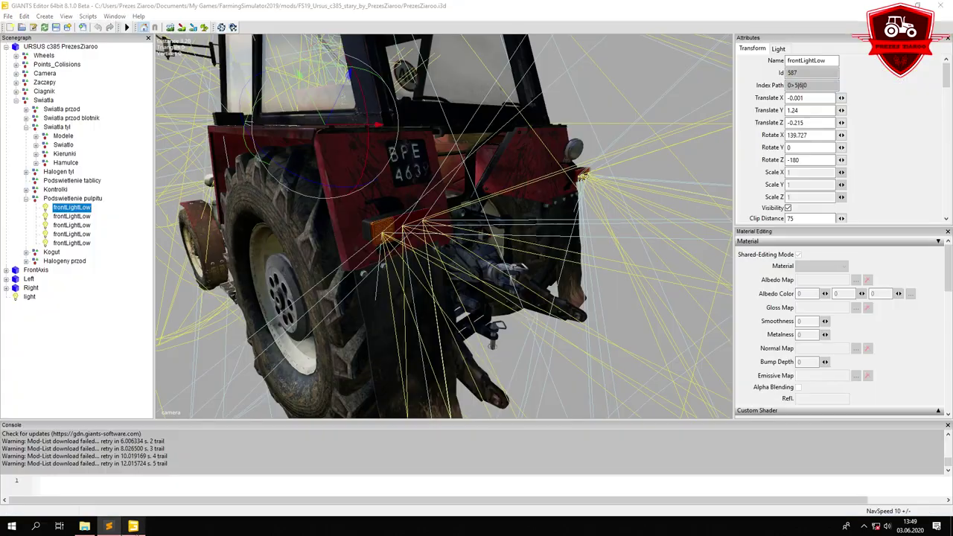
left_click(804, 85)
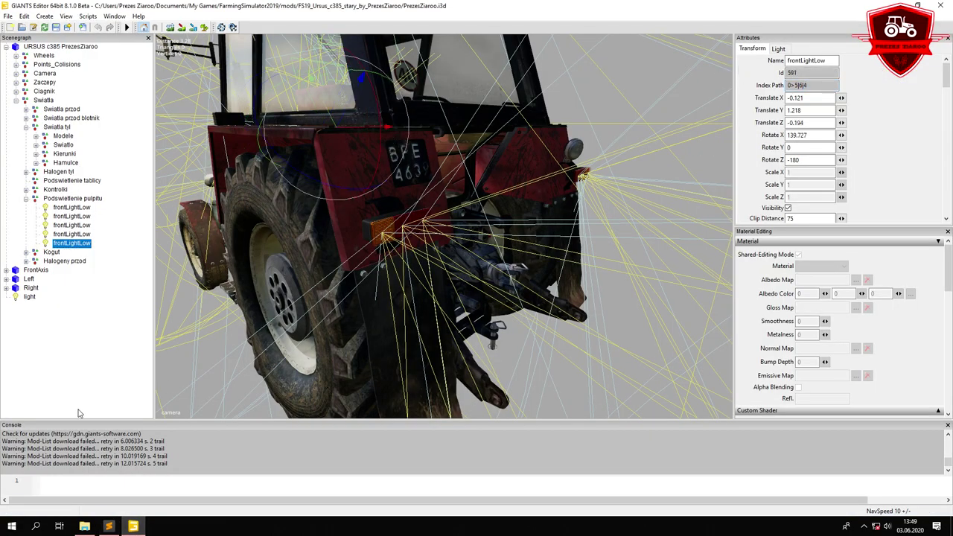
left_click(109, 525)
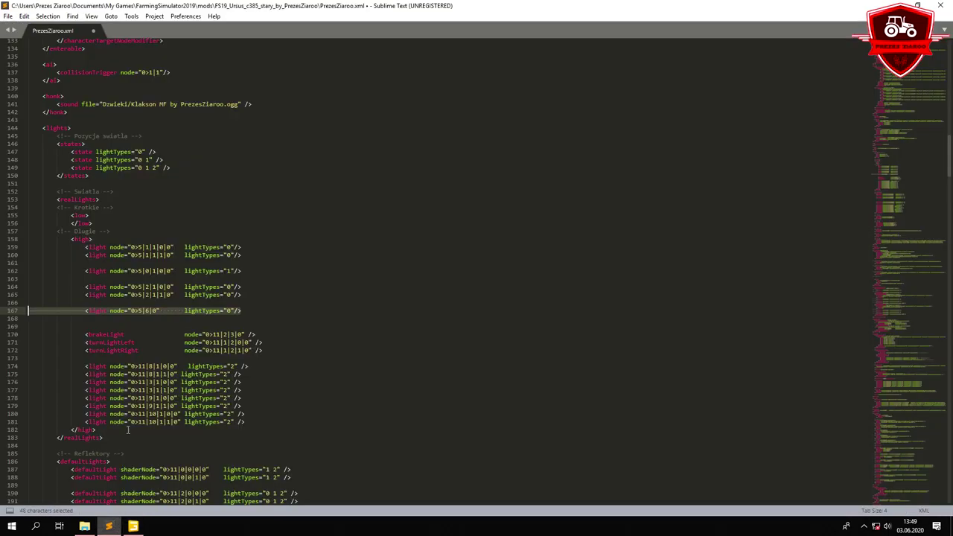
In Sublime Text, paste four copies of the 0>5|6|0 light entry below it, adding blank lines before brakeLight to make room
left_click(144, 320)
key("Return")
left_click(143, 318)
key("ctrl+v")
key("Down")
key("ctrl+v")
left_click(135, 335)
key("Return")
key("Return")
key("Return")
key("Up")
key("Up")
key("Up")
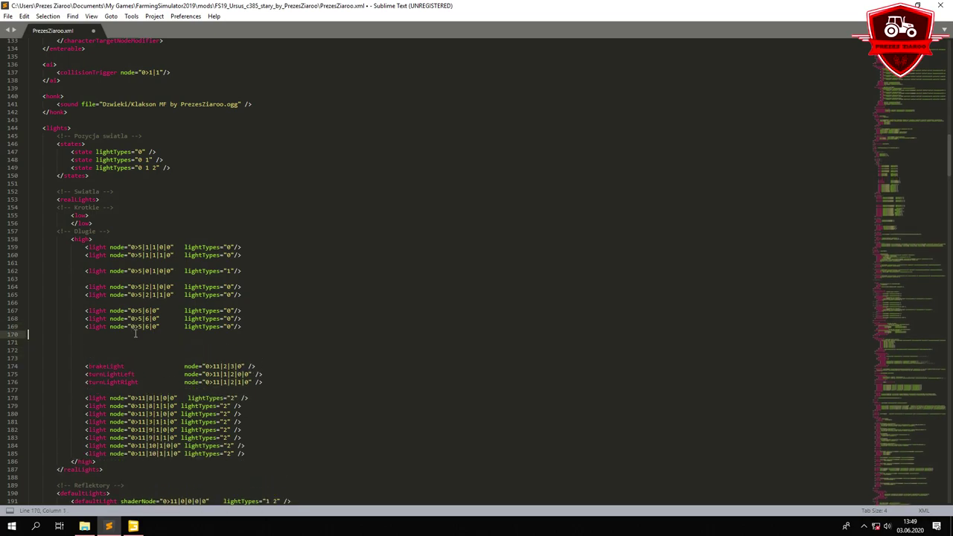
key("ctrl+v")
key("Down")
key("ctrl+v")
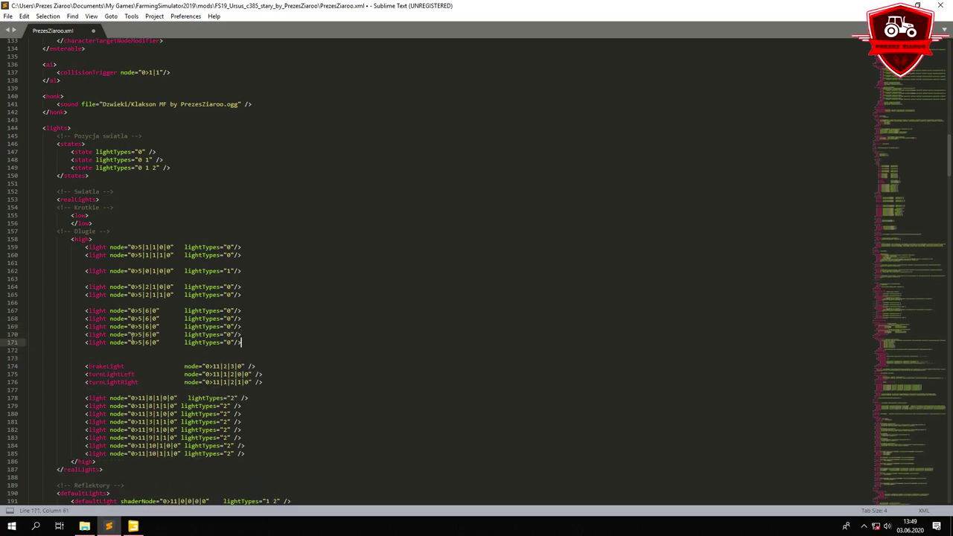
Renumber the four copied light entries' nodes as 0>5|6|1, 0>5|6|2, 0>5|6|3 and 0>5|6|4
double_click(154, 319)
type("1")
double_click(154, 326)
type("2")
double_click(154, 335)
type("3")
double_click(154, 342)
Verify the first and last frontLightLow index paths in GIANTS Editor, and remove the extra blank line above brakeLight in Sublime Text
left_click(108, 526)
left_click(67, 209)
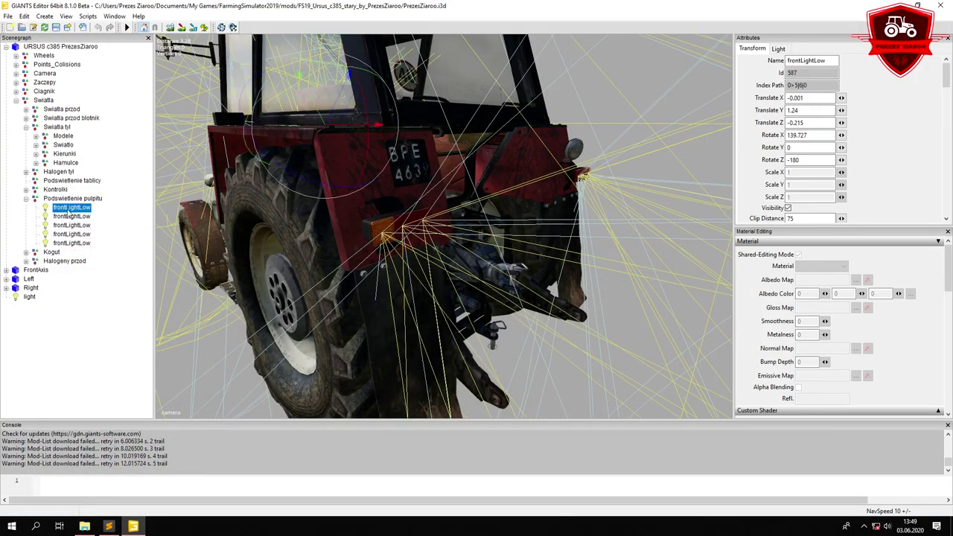
left_click(806, 85)
left_click(72, 243)
double_click(811, 84)
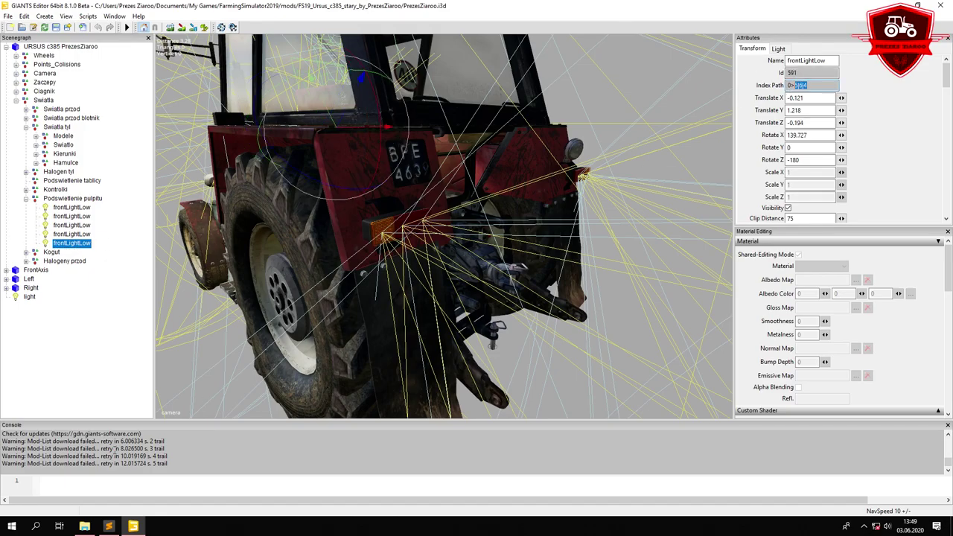
left_click(109, 526)
left_click(95, 358)
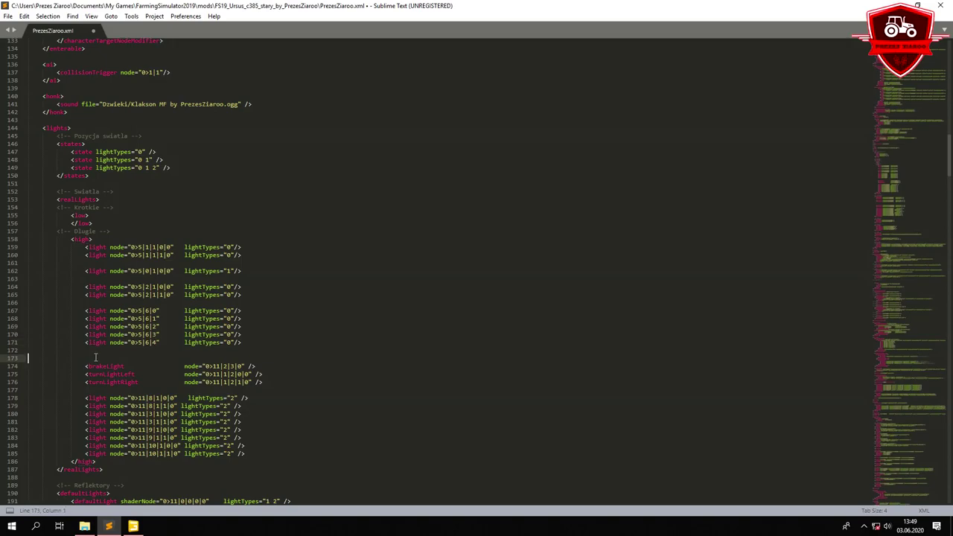
key("BackSpace")
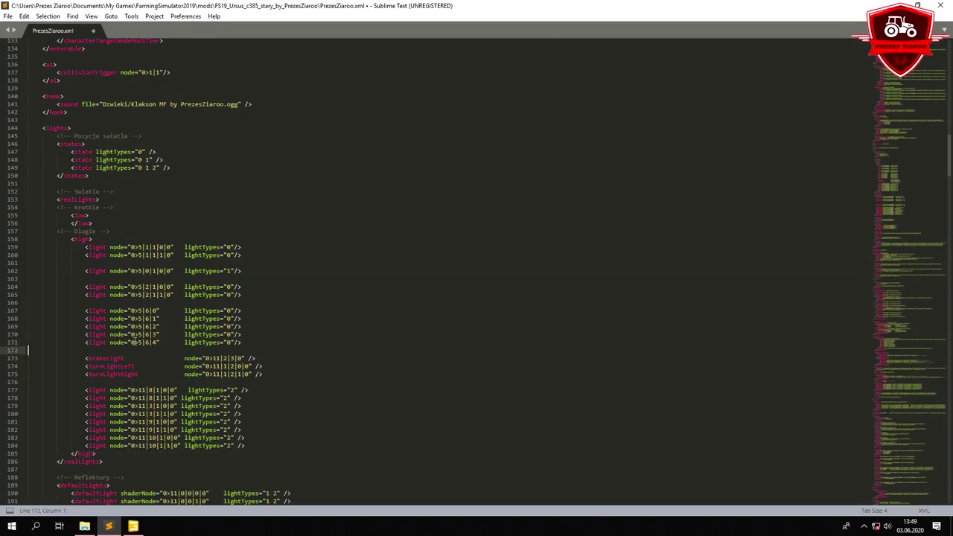
Review the brakeLight entry, and in GIANTS Editor copy the index path of brakeLightsHigh1 under Swiatla tyl > Hamulce
left_click_drag(180, 358, 281, 358)
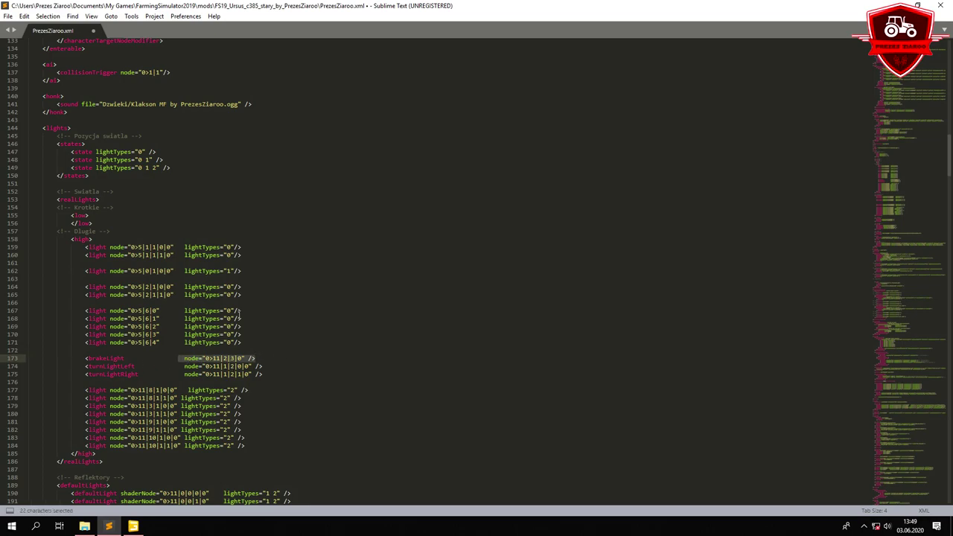
left_click_drag(225, 311, 242, 311)
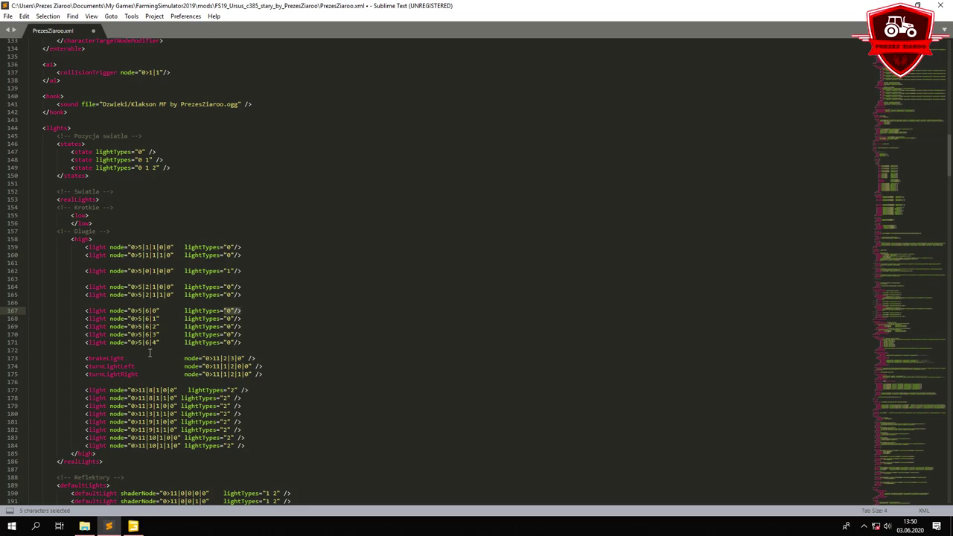
left_click(133, 526)
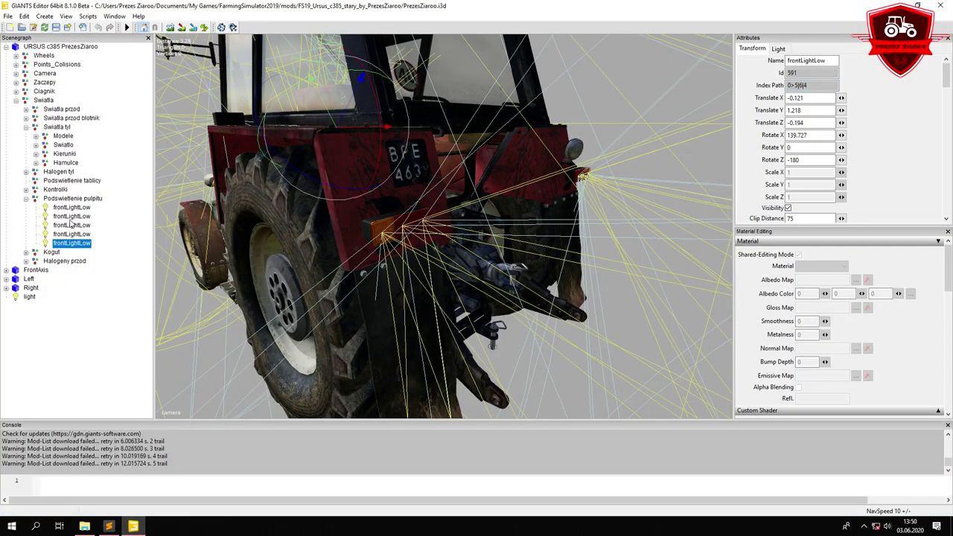
left_click(50, 200)
left_click(26, 200)
left_click(58, 172)
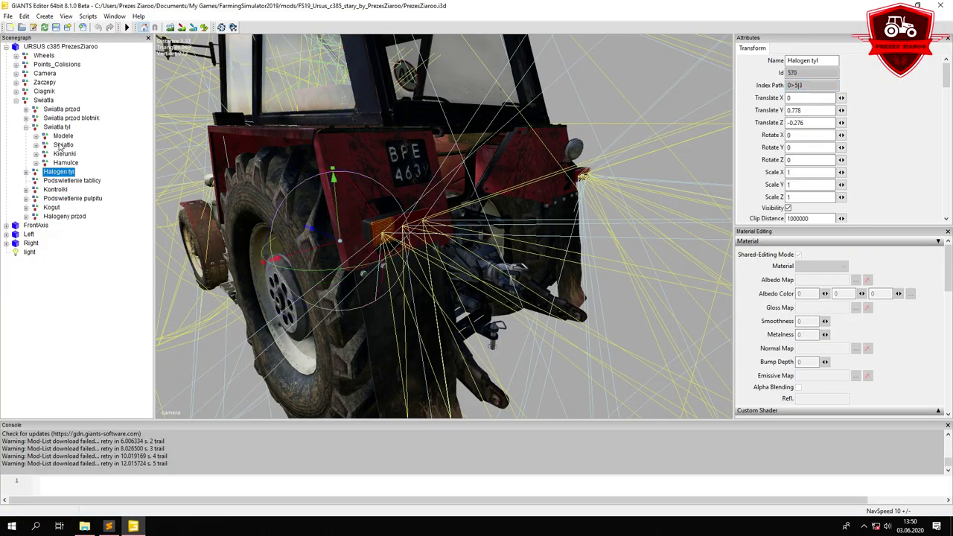
left_click(56, 127)
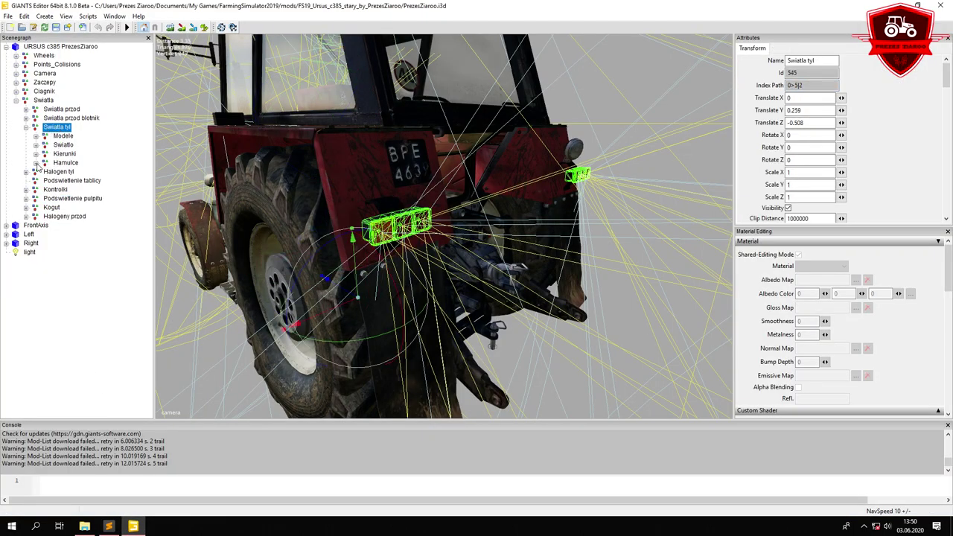
left_click(36, 162)
left_click(74, 172)
double_click(800, 85)
right_click(807, 87)
left_click(826, 115)
left_click(92, 171)
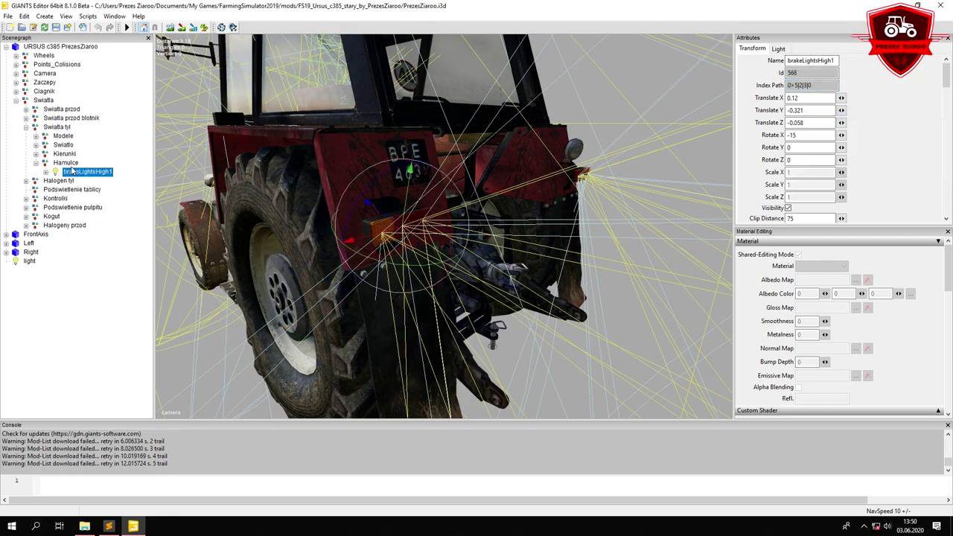
In Sublime Text, replace the brakeLight entry's node with the copied path 0>5|2|3|0
left_click(109, 526)
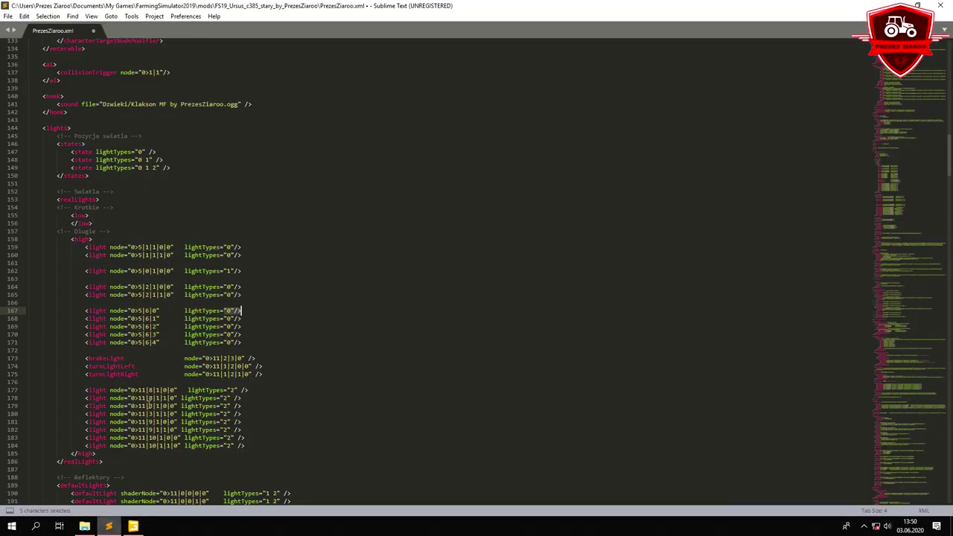
left_click_drag(96, 359, 148, 360)
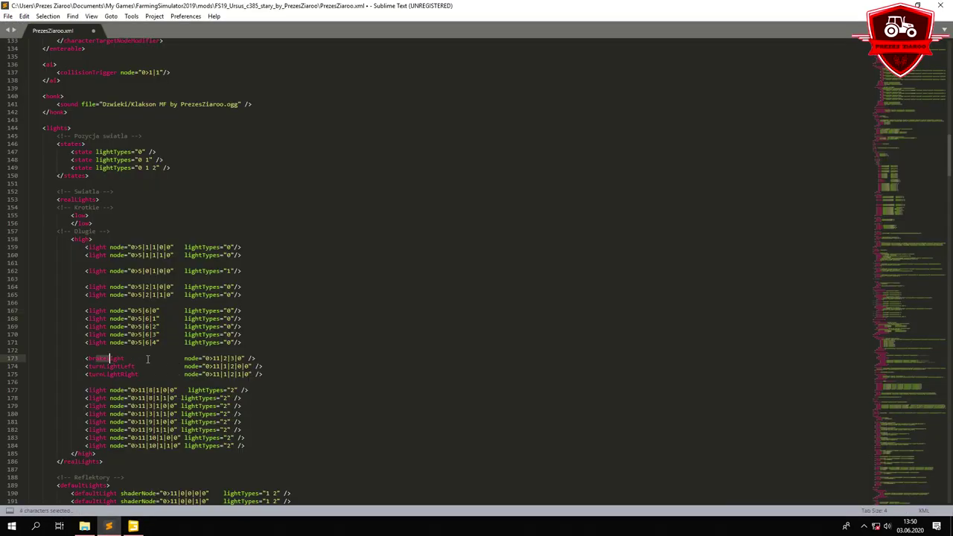
left_click(207, 358)
left_click_drag(207, 358, 240, 358)
right_click(241, 359)
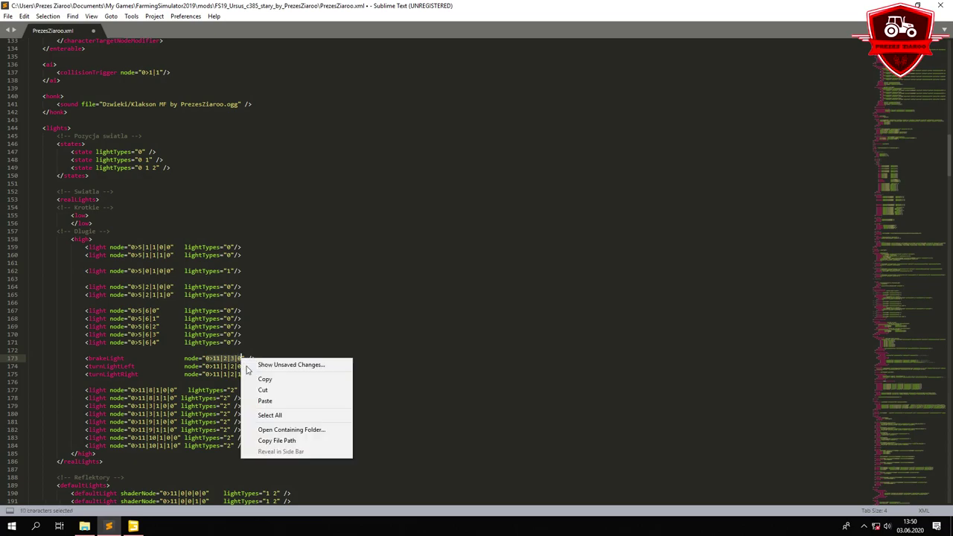
left_click(265, 401)
In GIANTS Editor, check the Kierunki group under Swiatla tyl for turn lights and collapse Swiatla tyl
left_click(133, 527)
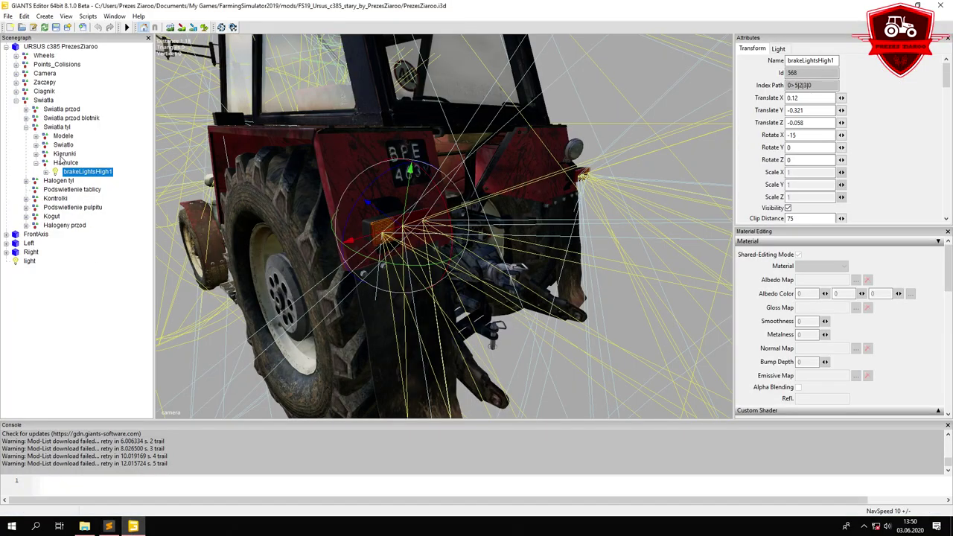
left_click(61, 155)
left_click(36, 154)
left_click(40, 154)
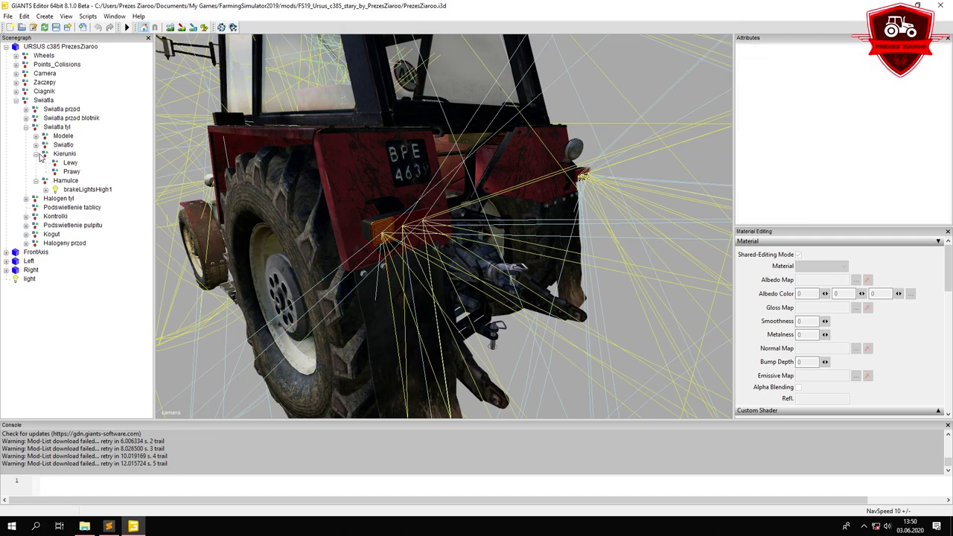
left_click(26, 126)
Copy the index path of the turnLightLeftFront light under Swiatla przod blotnik > Kierunki > Lewy
left_click(47, 118)
left_click(26, 118)
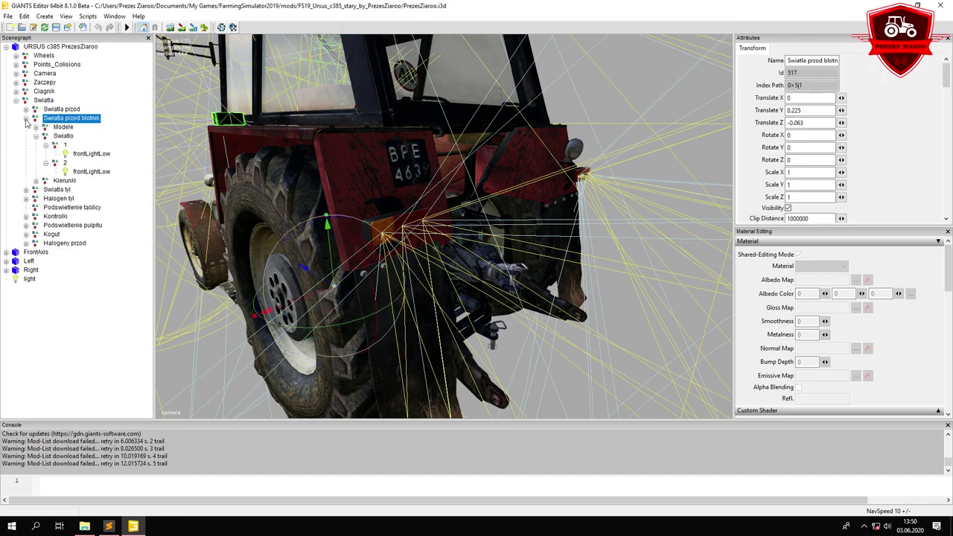
left_click(36, 136)
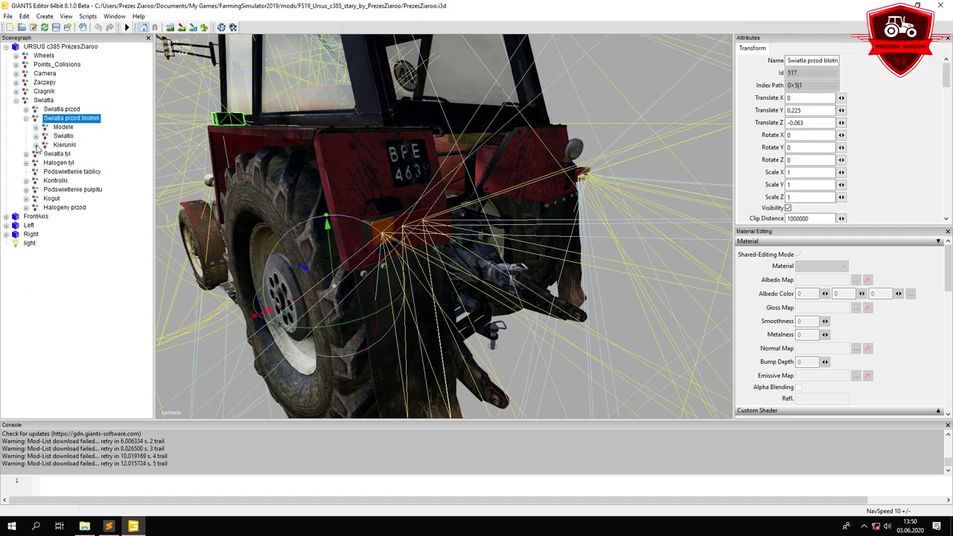
left_click(36, 145)
left_click(69, 154)
left_click(45, 154)
left_click(87, 163)
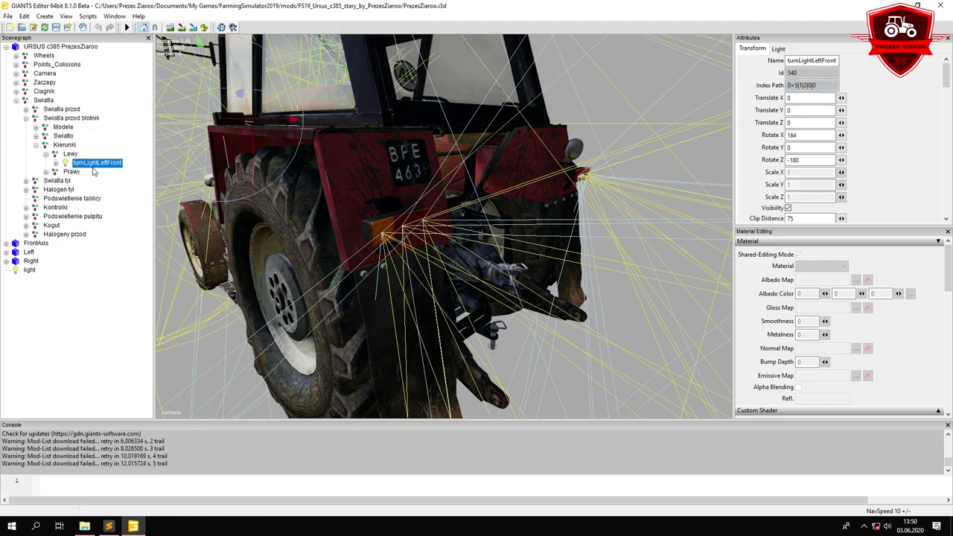
left_click_drag(828, 84, 789, 85)
right_click(795, 85)
left_click(819, 114)
In Sublime Text, replace the turnLightLeft entry's node with the copied path 0>5|1|2|0|0
left_click(108, 525)
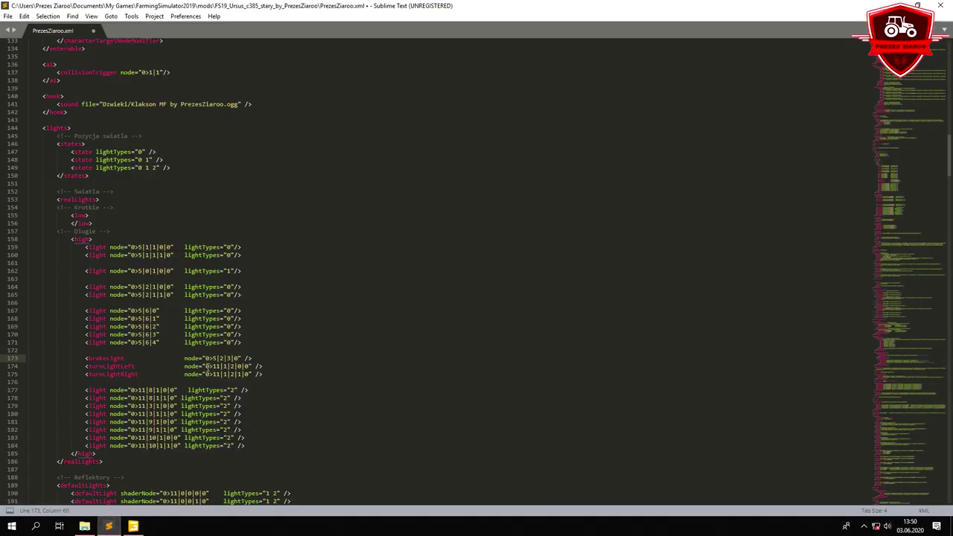
left_click_drag(207, 366, 245, 366)
right_click(248, 368)
left_click(271, 410)
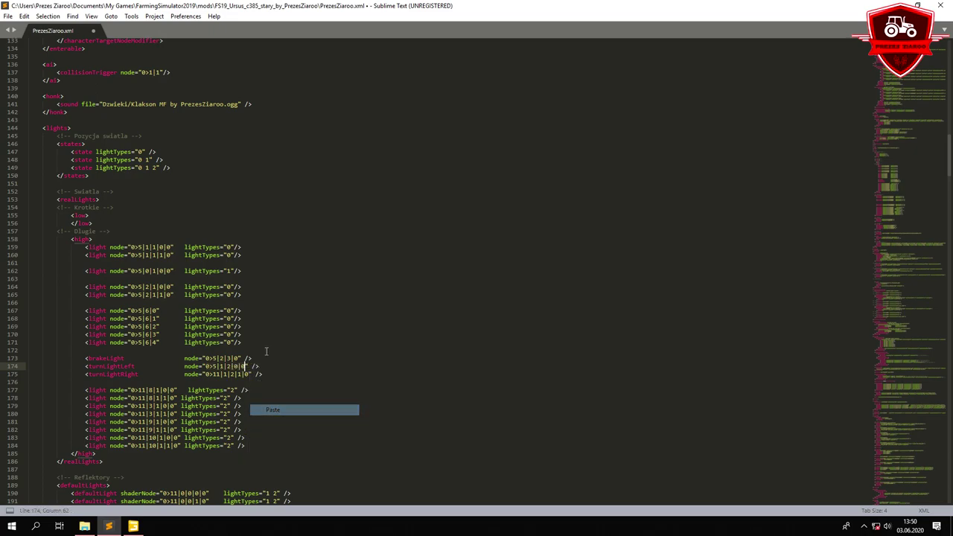
In GIANTS Editor, copy the index path of the turn light under Swiatla przod blotnik > Kierunki > Prawy
left_click(135, 529)
left_click(45, 172)
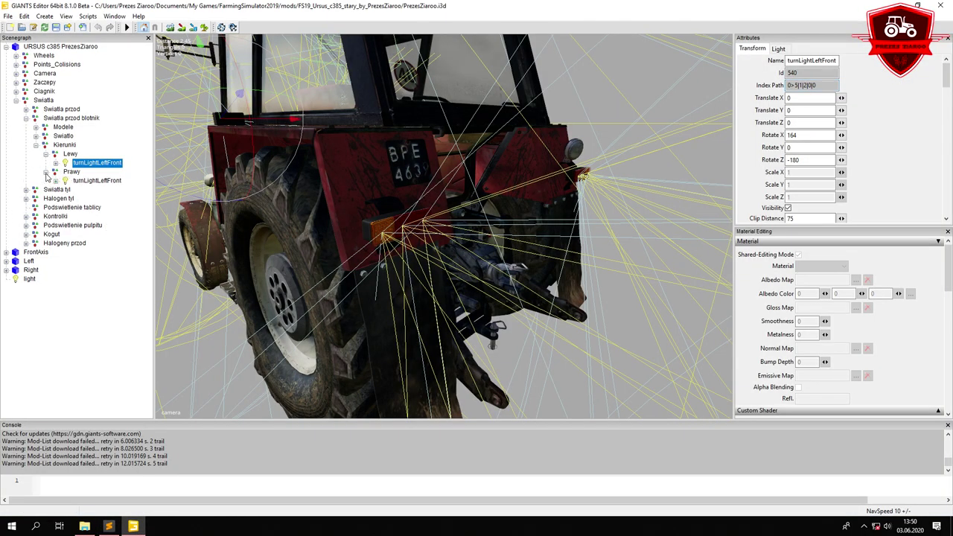
left_click(72, 181)
left_click_drag(827, 85, 790, 84)
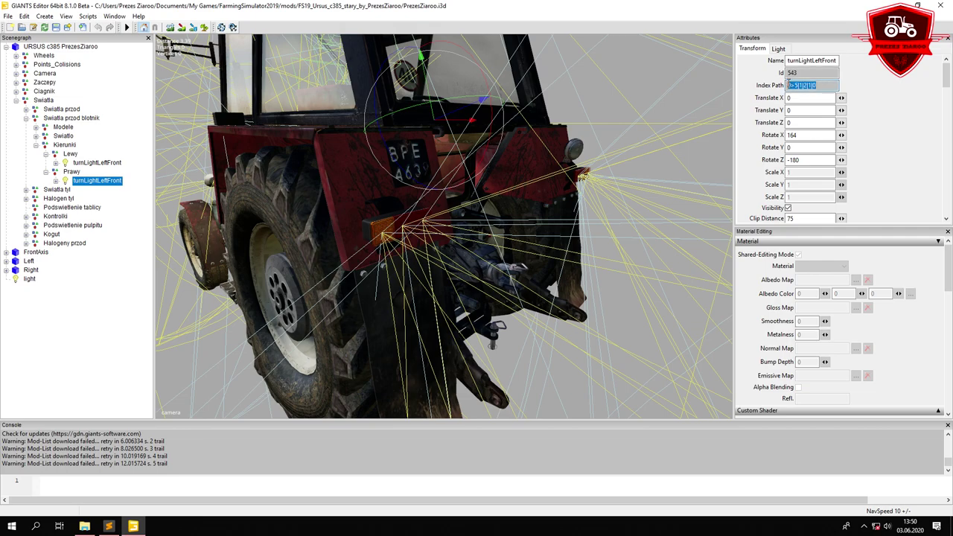
right_click(791, 85)
left_click(808, 117)
In Sublime Text, replace the turnLightRight entry's node with the copied path 0>5|1|2|1|0
left_click(110, 527)
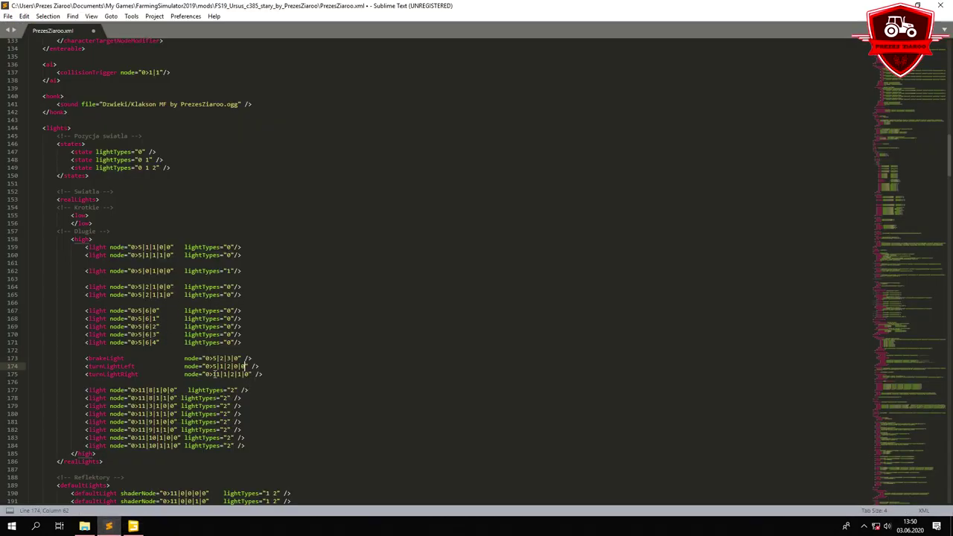
left_click_drag(207, 374, 245, 373)
right_click(248, 376)
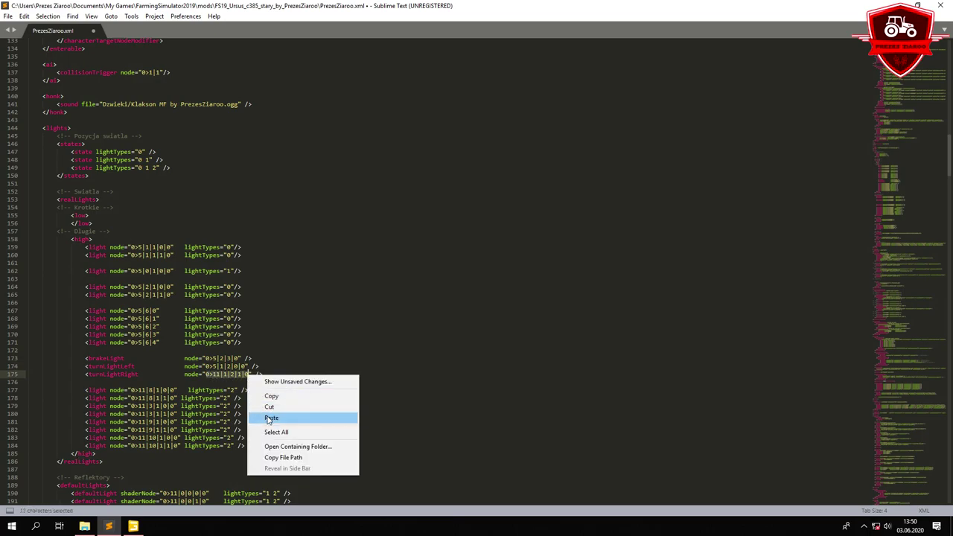
left_click(268, 417)
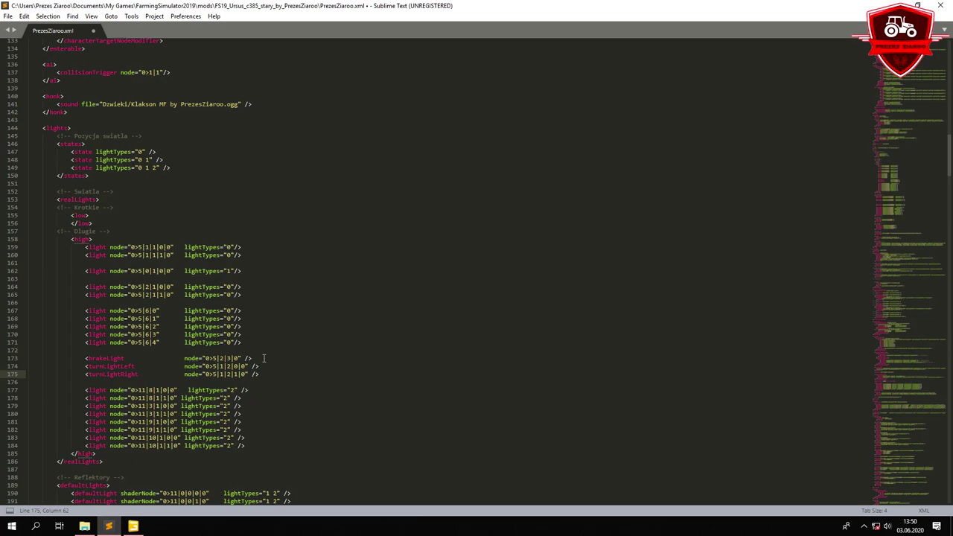
Review the light entries with lightTypes "2", and in GIANTS Editor locate the Halogen tyl group's rear work lights on the cab
left_click_drag(261, 447, 36, 390)
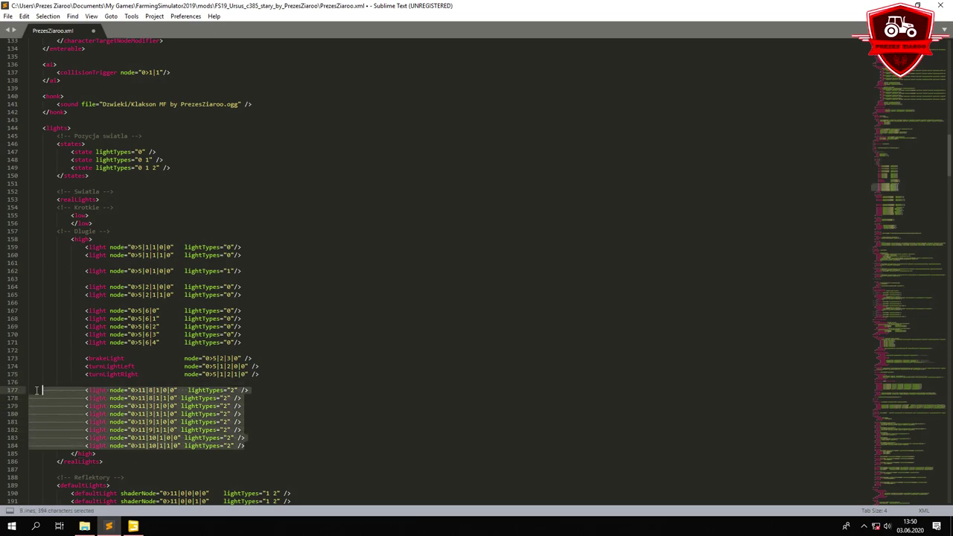
left_click(106, 399)
left_click(132, 526)
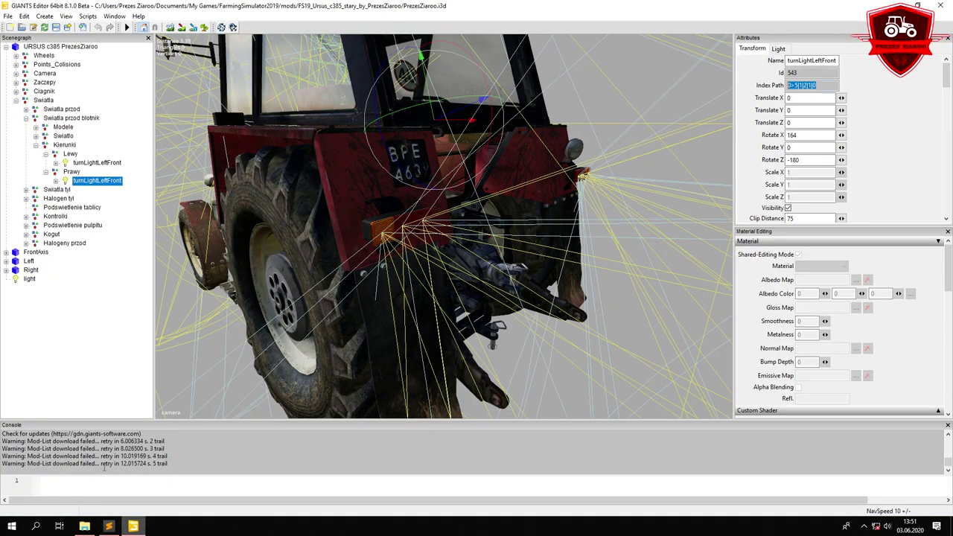
left_click(35, 145)
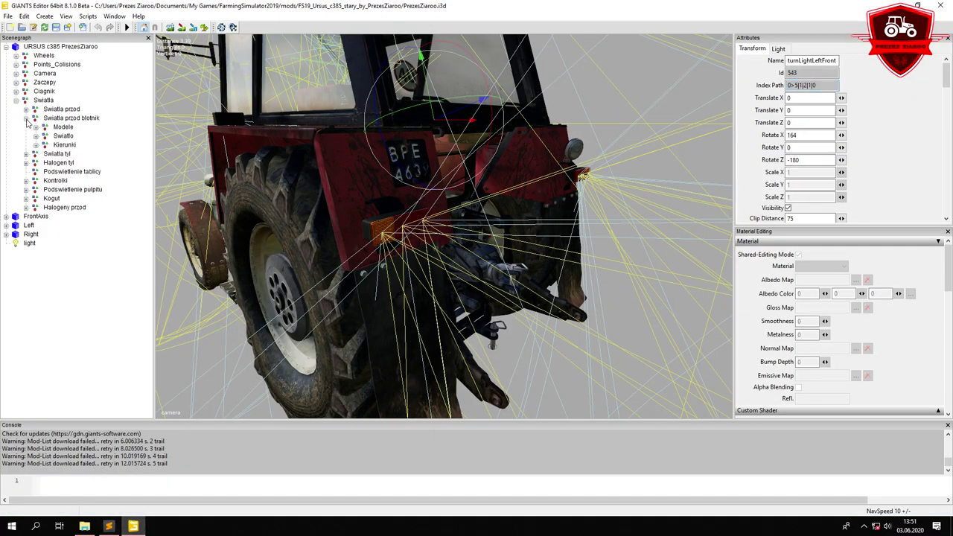
left_click(26, 117)
left_click(55, 118)
left_click(58, 135)
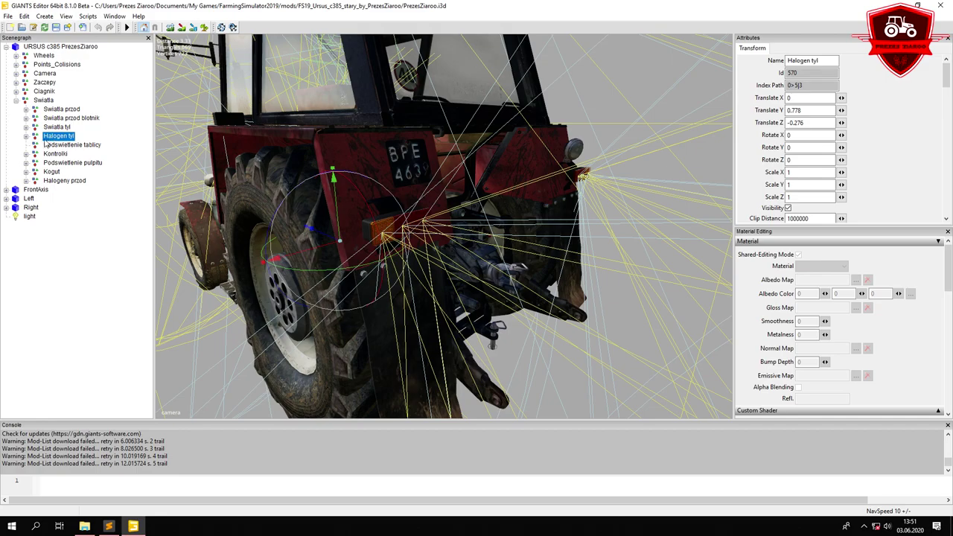
left_click(26, 136)
middle_click_drag(385, 190, 380, 167)
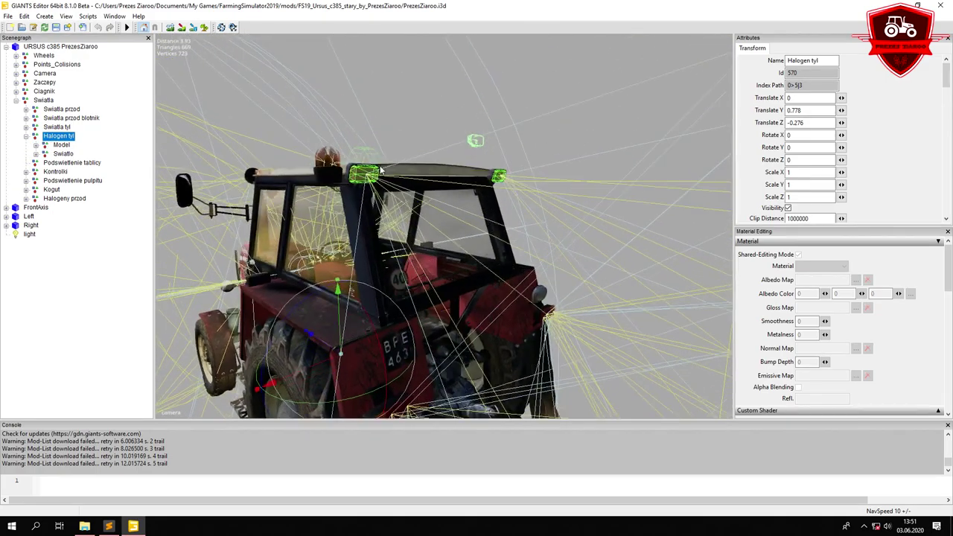
Copy the index path of the first highBeamLow light under Halogen tyl > Swiatlo
left_click(36, 153)
left_click(46, 162)
left_click(93, 171)
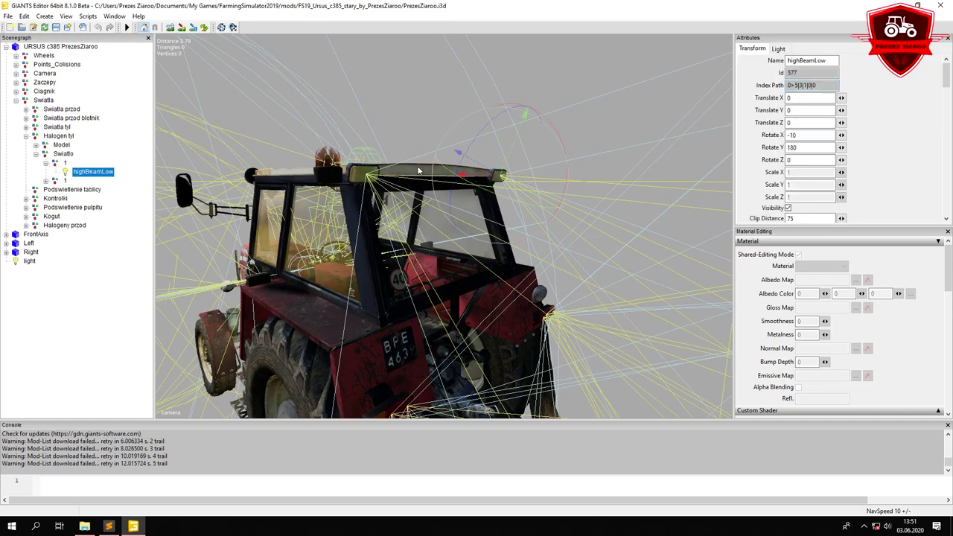
left_click(818, 85)
left_click_drag(819, 85, 774, 85)
right_click(803, 84)
left_click(826, 115)
In Sublime Text, replace the node of the first lightTypes "2" entry with the copied path 0>5|3|1|0|0
left_click(108, 526)
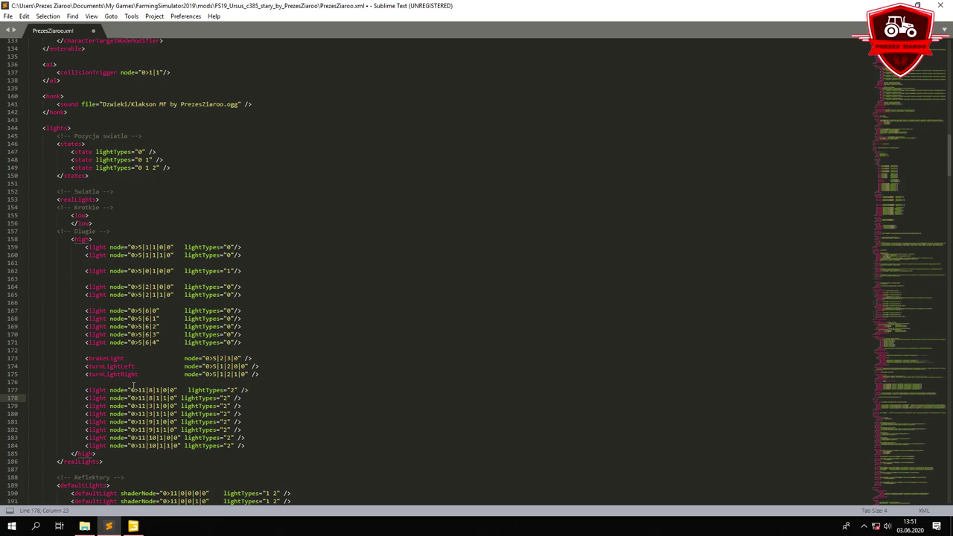
left_click_drag(131, 389, 175, 389)
right_click(173, 393)
left_click(198, 435)
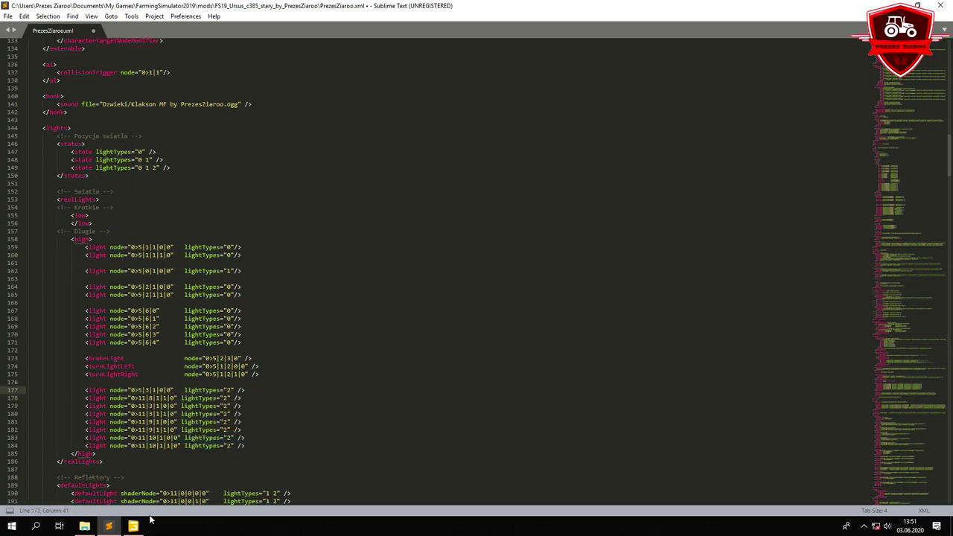
In GIANTS Editor, copy the index path of the second highBeamLow light under Halogen tyl > Swiatlo
left_click(132, 526)
left_click(46, 181)
left_click(82, 190)
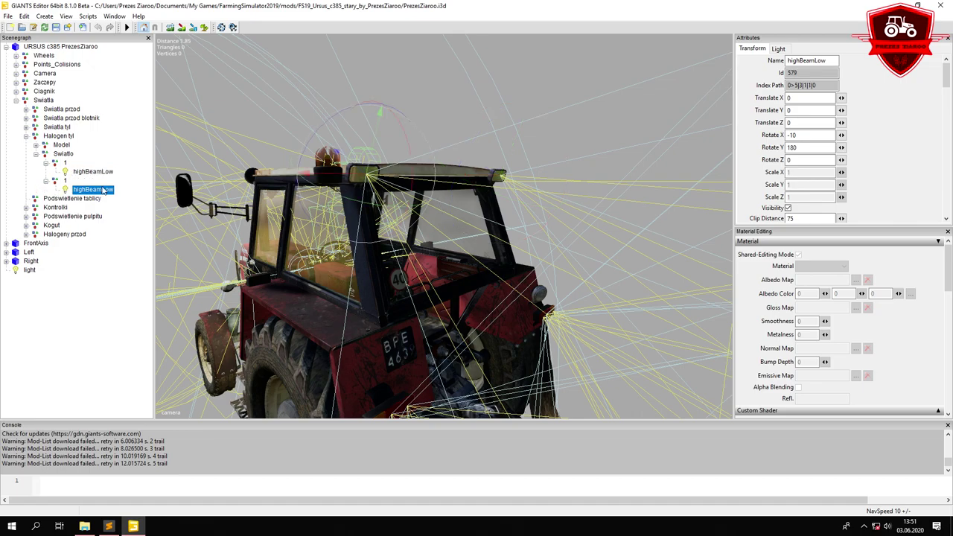
left_click_drag(823, 84, 787, 85)
right_click(795, 84)
left_click(822, 118)
In Sublime Text, replace the node of the second lightTypes "2" entry with the copied path 0>5|3|1|1|0
left_click(108, 526)
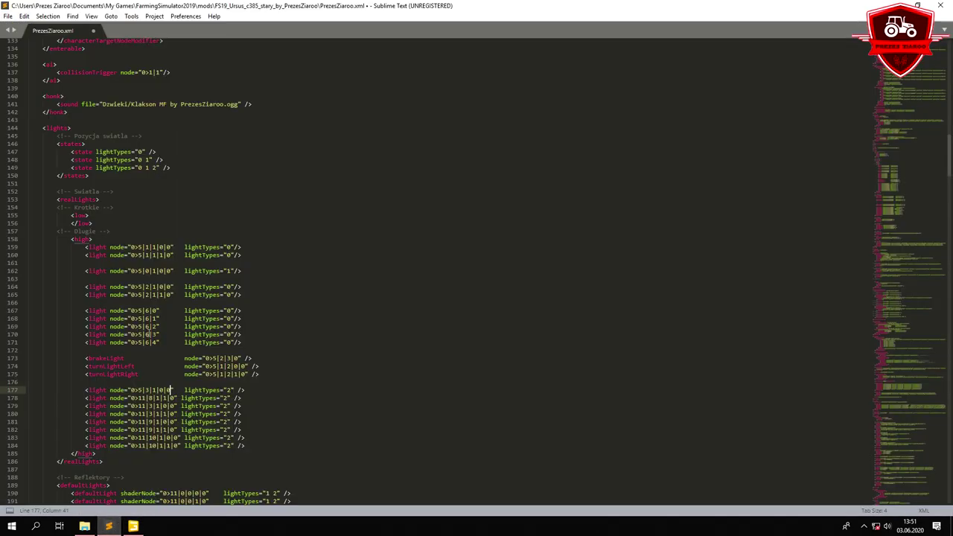
left_click_drag(131, 398, 165, 399)
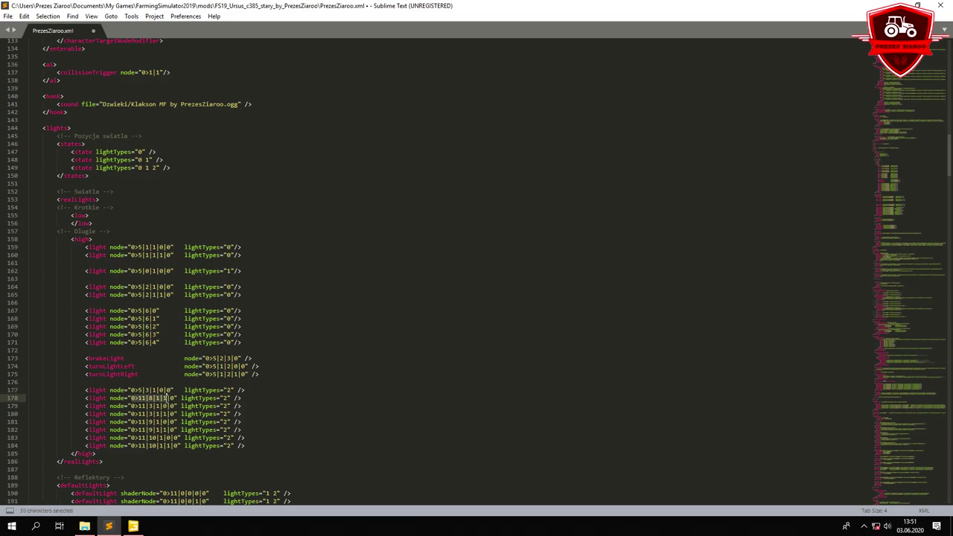
right_click(173, 399)
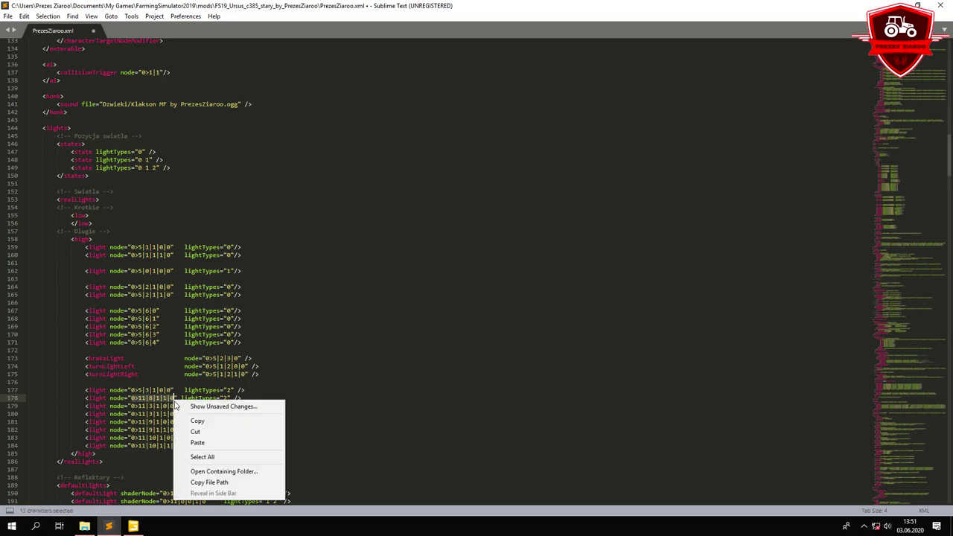
left_click(201, 439)
In GIANTS Editor, collapse Halogen tyl and look through the remaining Swiatla groups for the front halogens, Halogeny przod
left_click(132, 526)
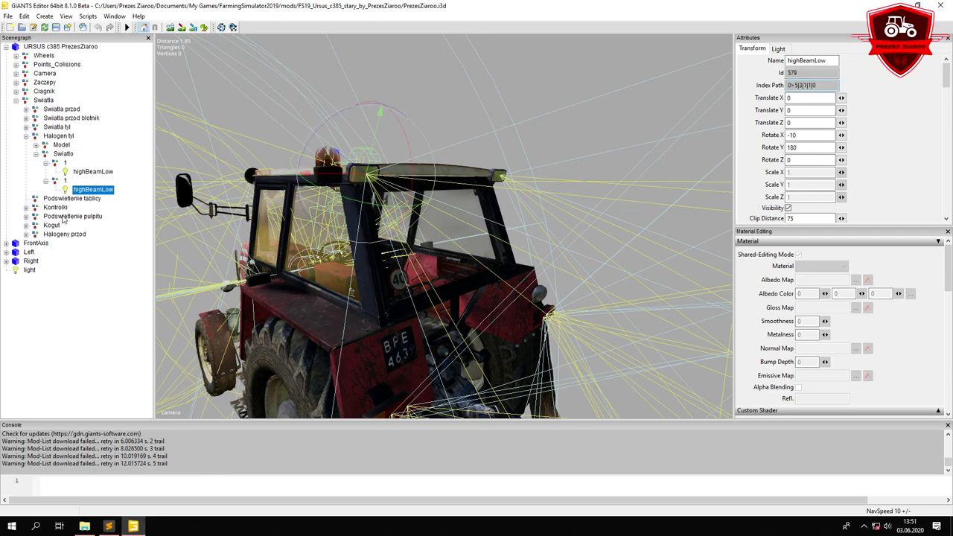
left_click(34, 153)
left_click(26, 136)
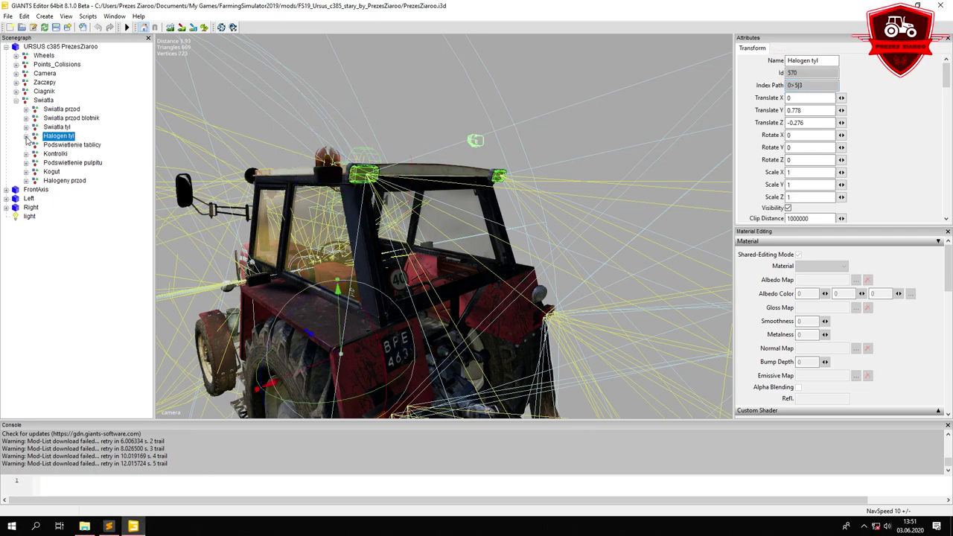
left_click(53, 154)
left_click(53, 163)
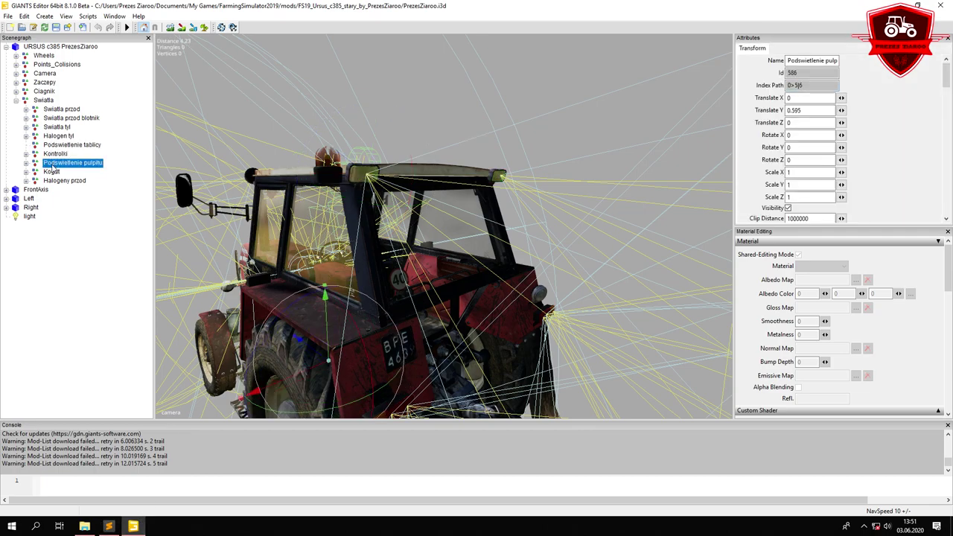
left_click(52, 172)
left_click(59, 181)
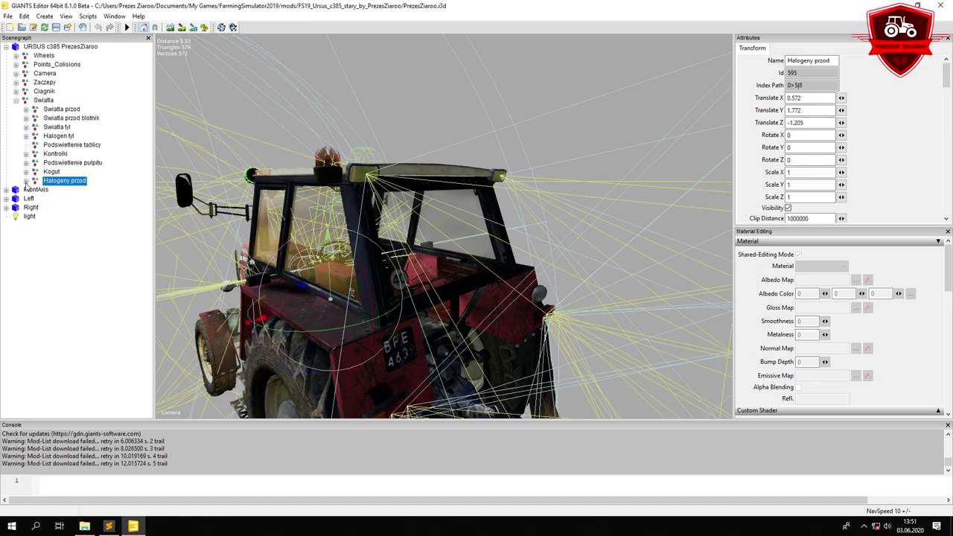
Copy the index path of the first highBeamLow light under Halogeny przod > Swiatlo
left_click(26, 180)
left_click(54, 191)
left_click(36, 199)
left_click(65, 208)
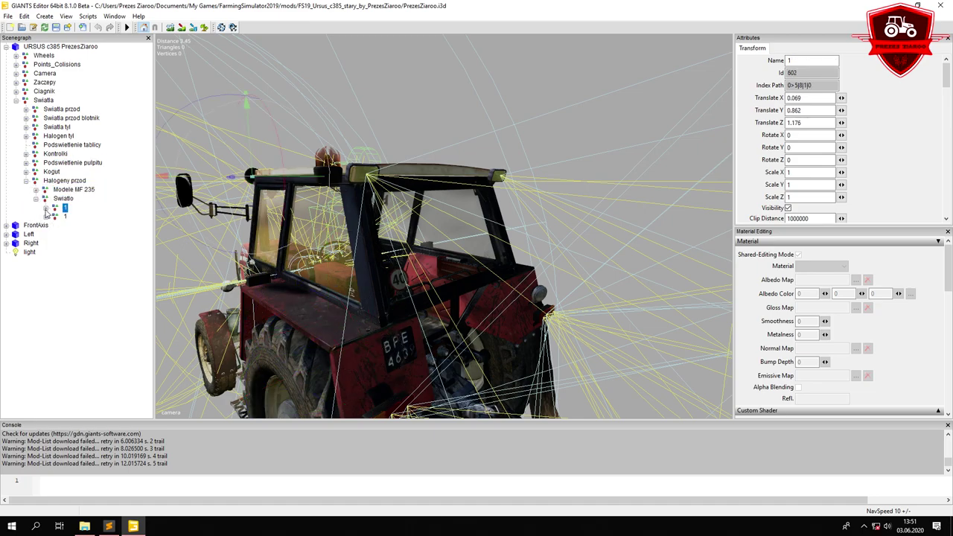
left_click(46, 208)
left_click(93, 216)
left_click_drag(825, 86, 779, 87)
right_click(797, 84)
left_click(814, 117)
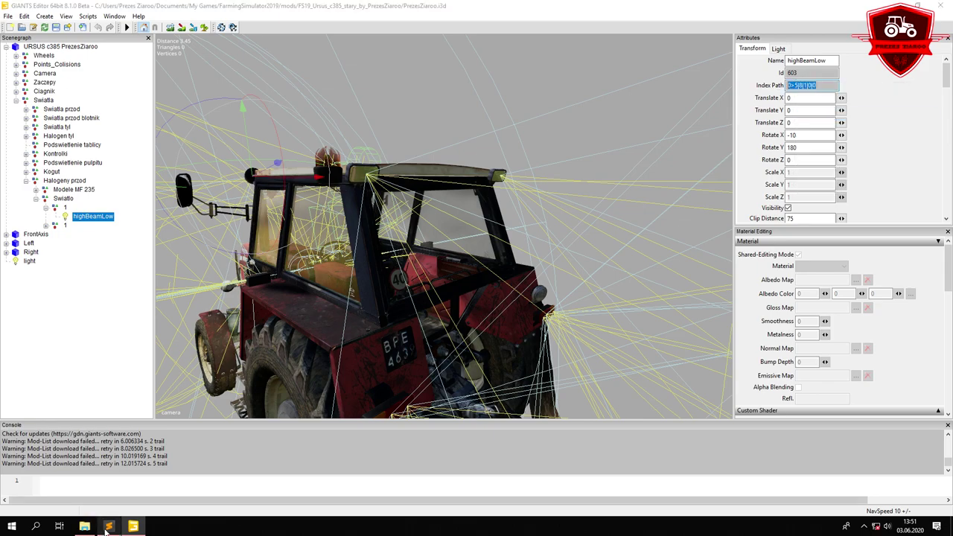
In Sublime Text, replace the node of the third lightTypes "2" entry with the copied path 0>5|8|1|0|0
left_click(109, 526)
left_click_drag(131, 406, 175, 406)
left_click(192, 451)
In GIANTS Editor, copy the index path of the second highBeamLow light under Halogeny przod > Swiatlo
left_click(136, 522)
left_click(45, 225)
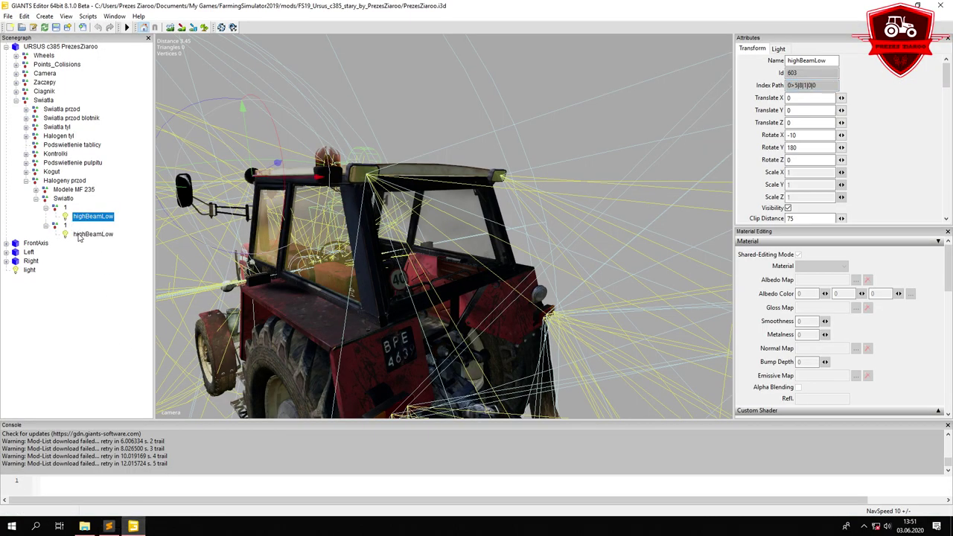
left_click(93, 233)
left_click_drag(826, 85, 788, 84)
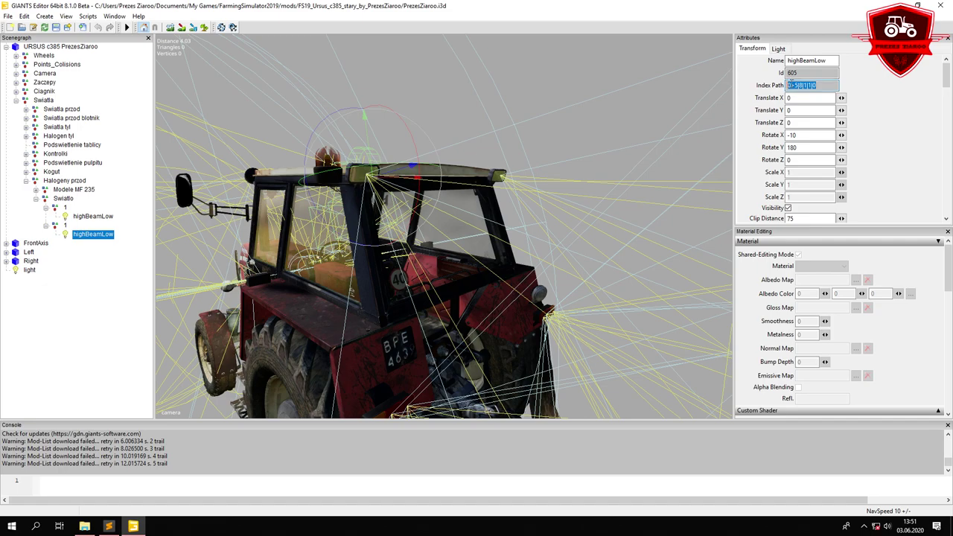
right_click(790, 82)
left_click(804, 114)
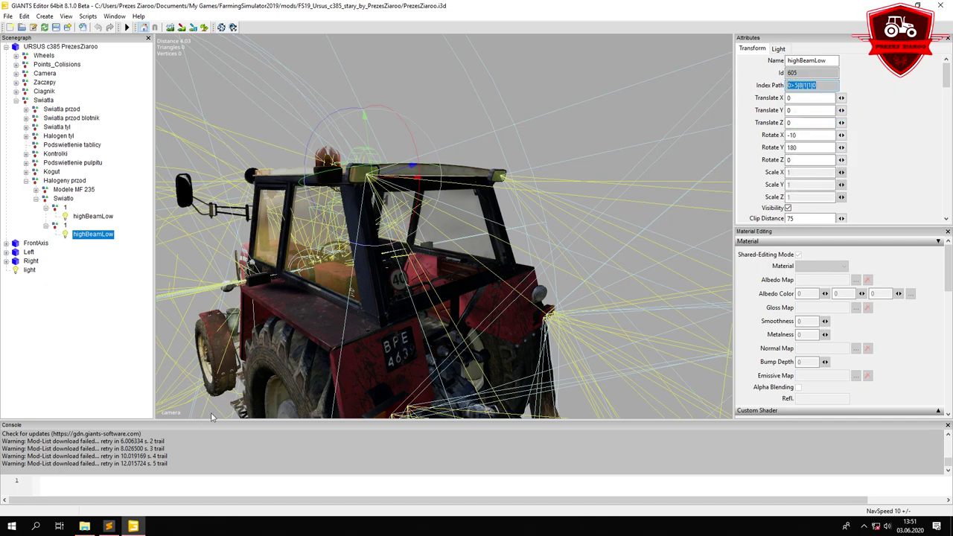
In Sublime Text, replace the node of the fourth lightTypes "2" entry with the copied path 0>5|8|1|1|0
left_click(108, 526)
left_click_drag(131, 414, 176, 414)
right_click(175, 422)
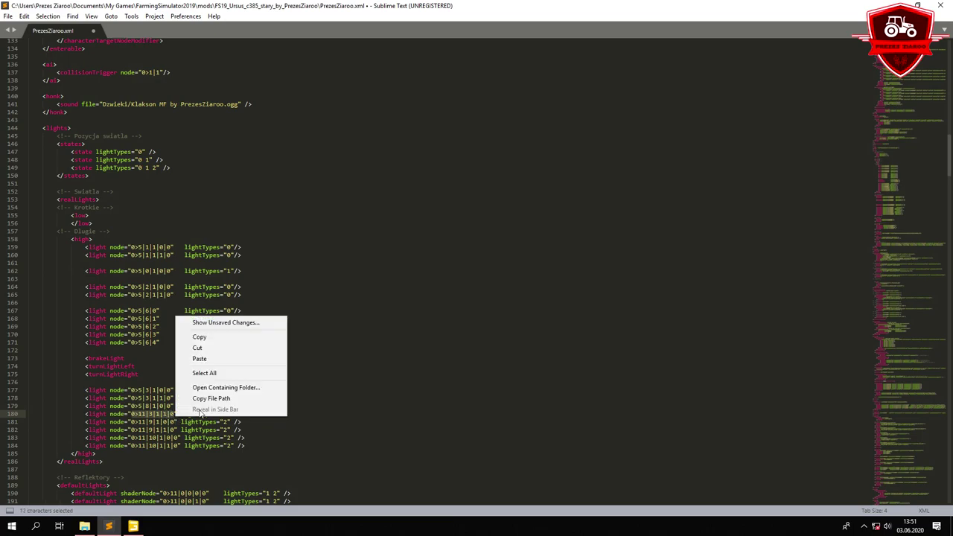
left_click(202, 358)
Delete the four leftover lightTypes "2" entries with 0>11|9 and 0>11|10 nodes from the end of the high block
left_click_drag(253, 448, 28, 422)
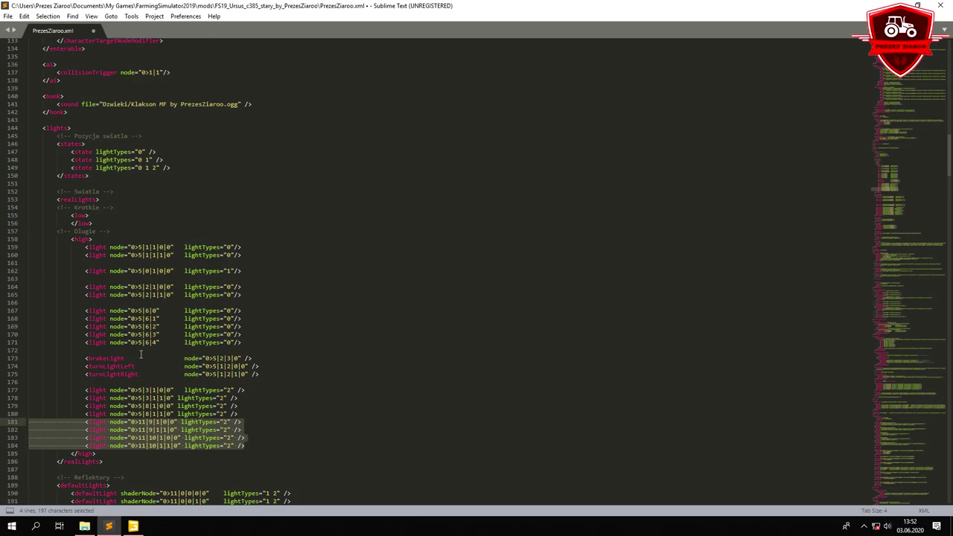
key("BackSpace")
key("BackSpace")
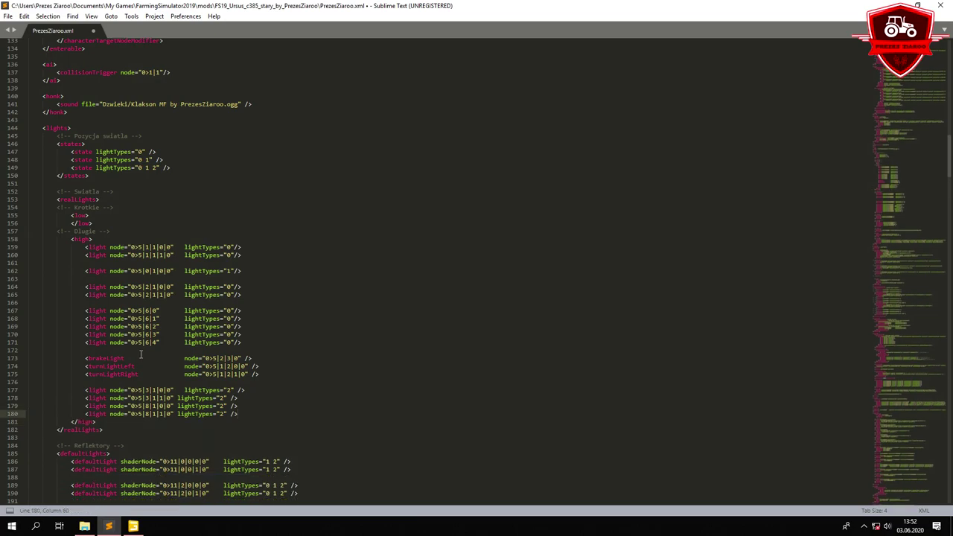
left_click(134, 526)
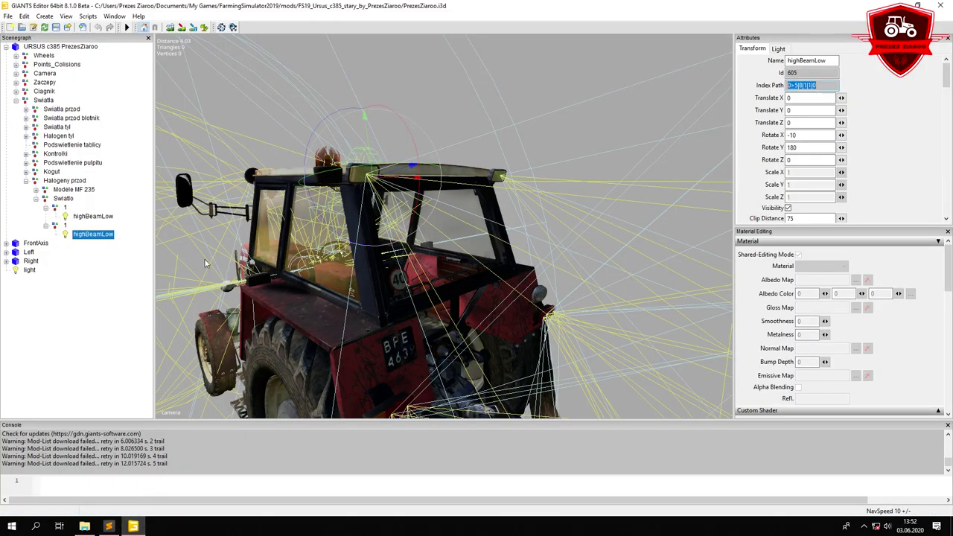
left_click(109, 526)
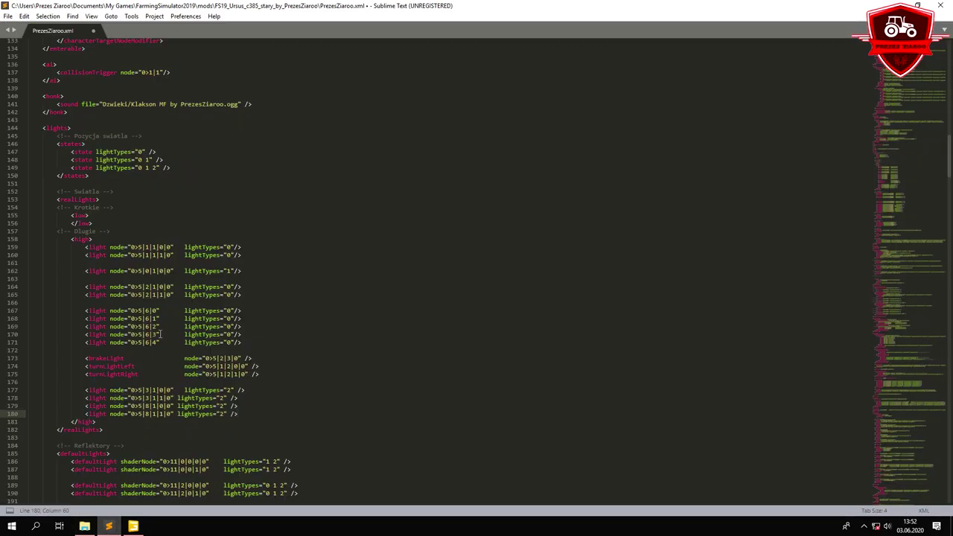
Review the finished high block and the lightTypes of the defaultLight entries under Reflektory
left_click_drag(66, 226, 159, 421)
left_click(149, 358)
scroll(157, 355, "down", 4)
left_click_drag(171, 367, 189, 415)
left_click(188, 367)
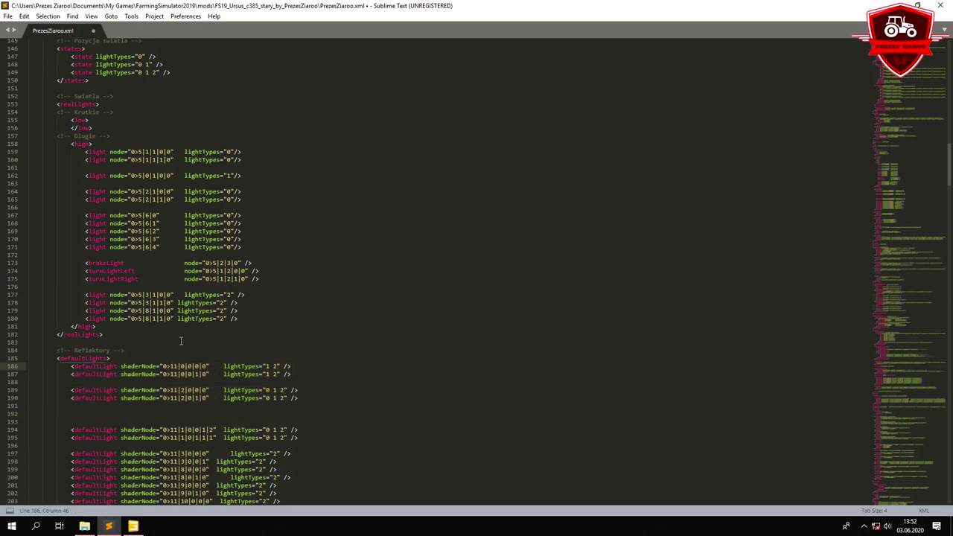
scroll(181, 341, "down", 3)
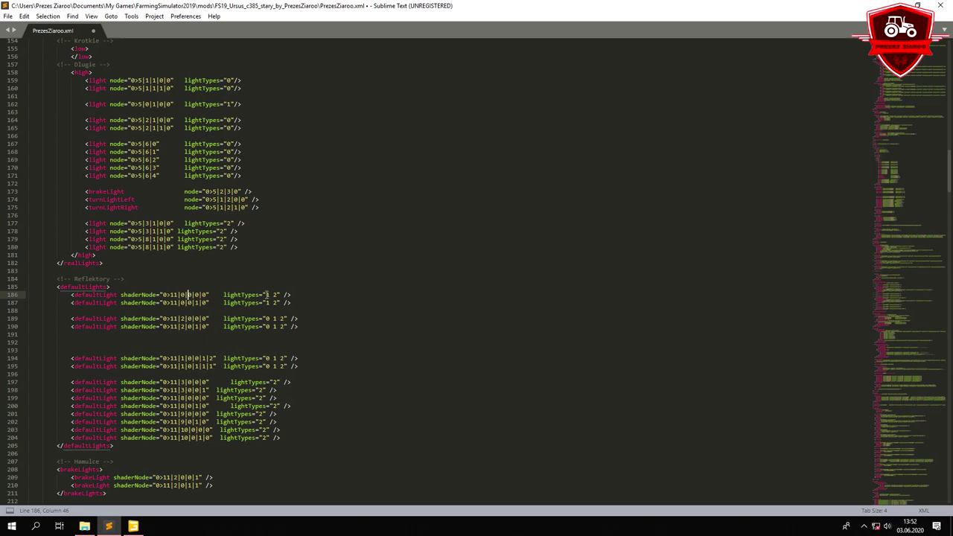
double_click(266, 295)
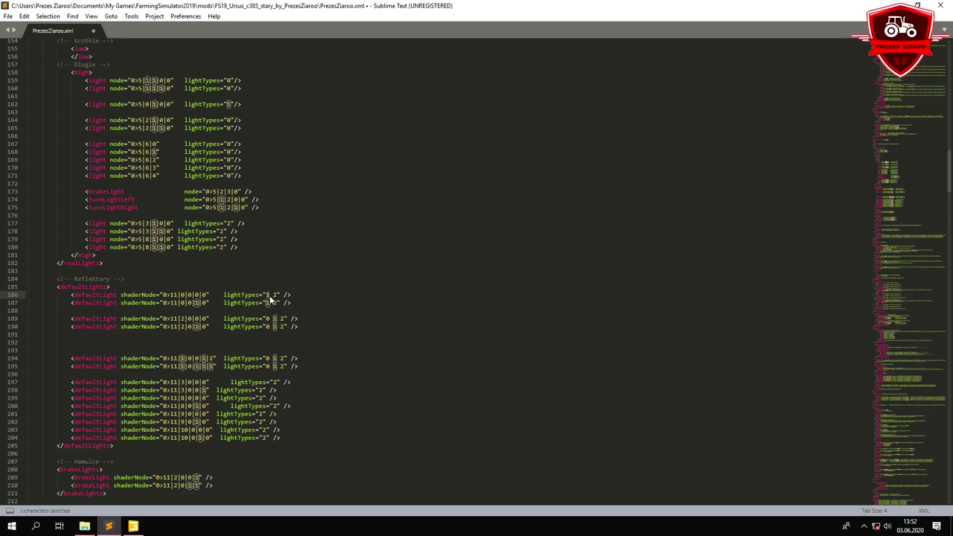
In GIANTS Editor, frame the front headlight under Swiatla przod and expand its Modele MF 235 group
left_click_drag(165, 295, 202, 295)
left_click(134, 526)
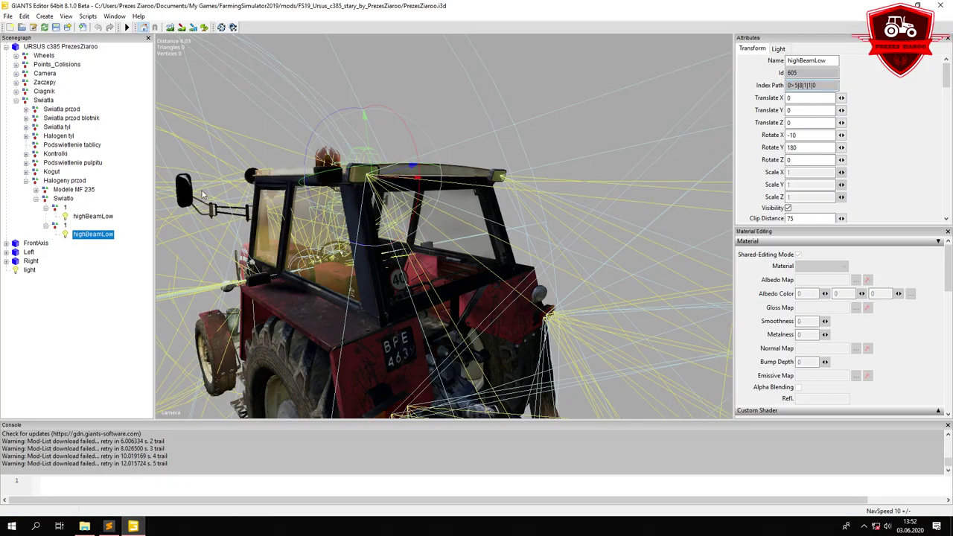
left_click(56, 110)
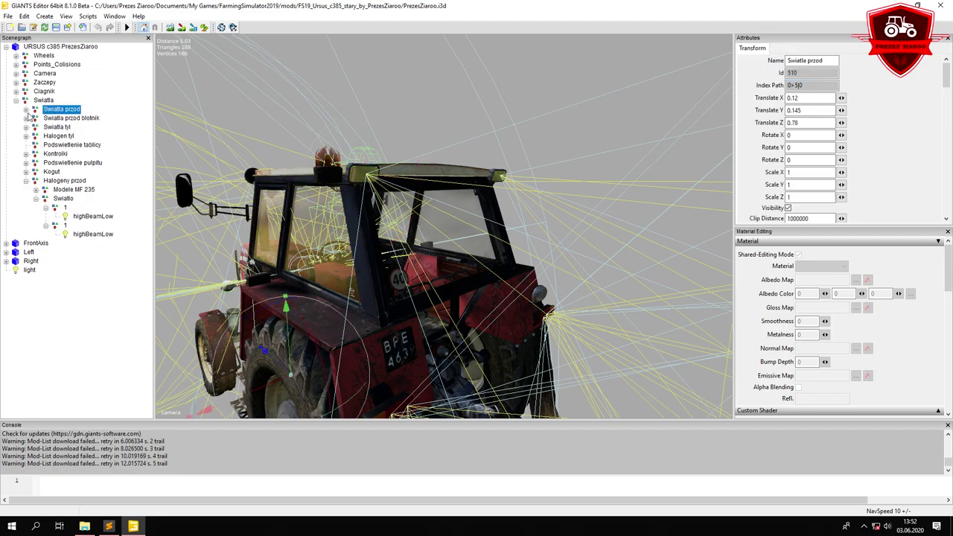
left_click(27, 109)
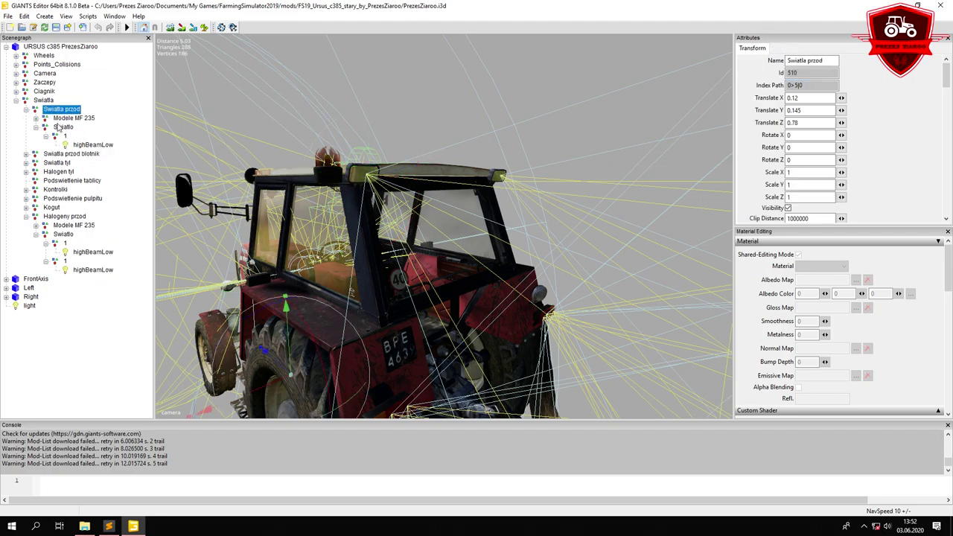
key("f")
scroll(328, 192, "down", 5)
left_click_drag(329, 192, 466, 215, "alt")
scroll(428, 209, "up", 4)
left_click(64, 127)
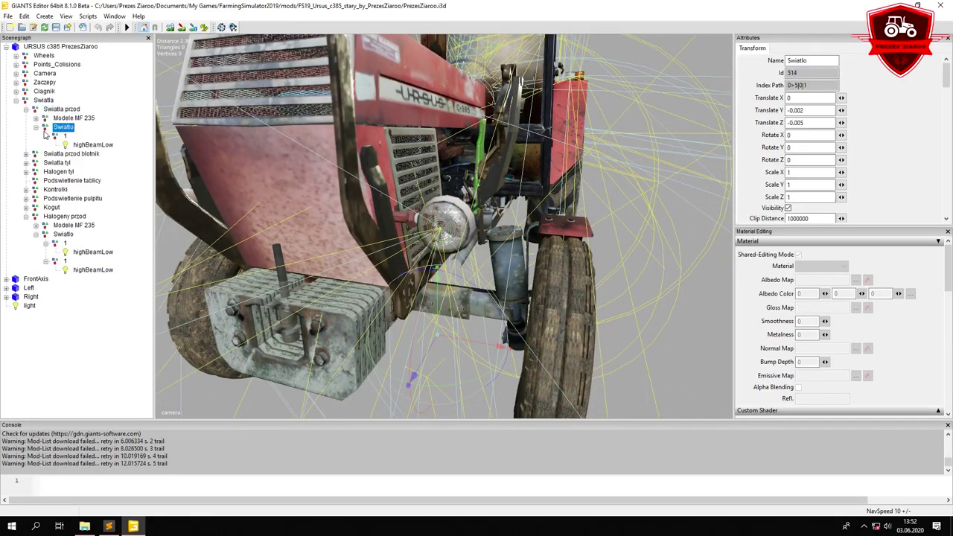
left_click(36, 128)
left_click(53, 120)
left_click(36, 119)
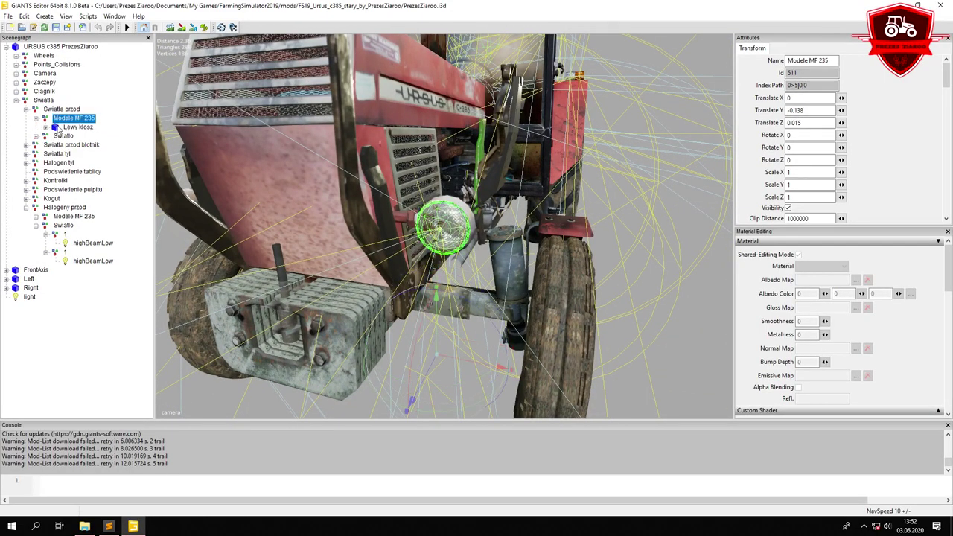
Copy the index path of reverseLightRightStatic under Lewy klosz
left_click(78, 128)
left_click(45, 127)
left_click(84, 137)
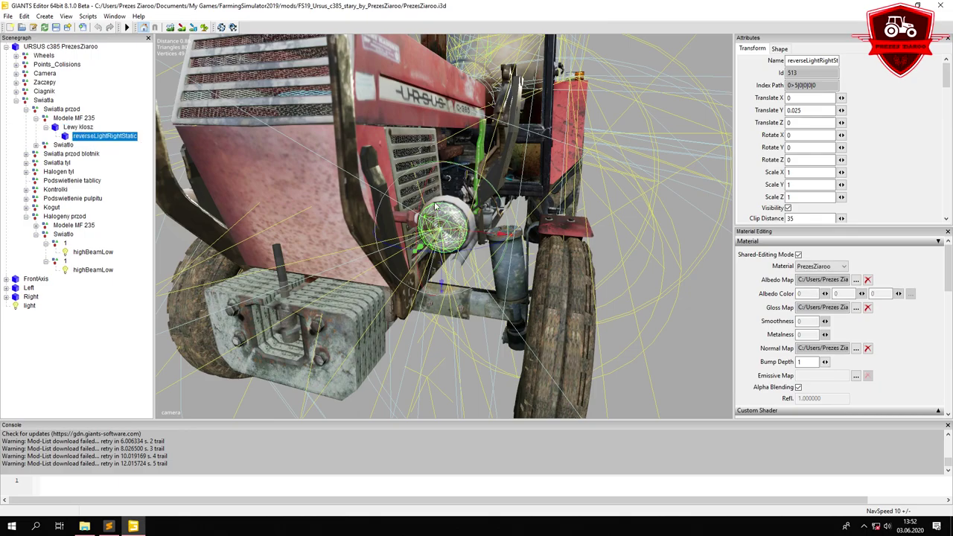
scroll(469, 172, "up", 5)
left_click_drag(469, 172, 502, 161, "alt")
left_click_drag(819, 85, 777, 83)
right_click(795, 87)
left_click(819, 118)
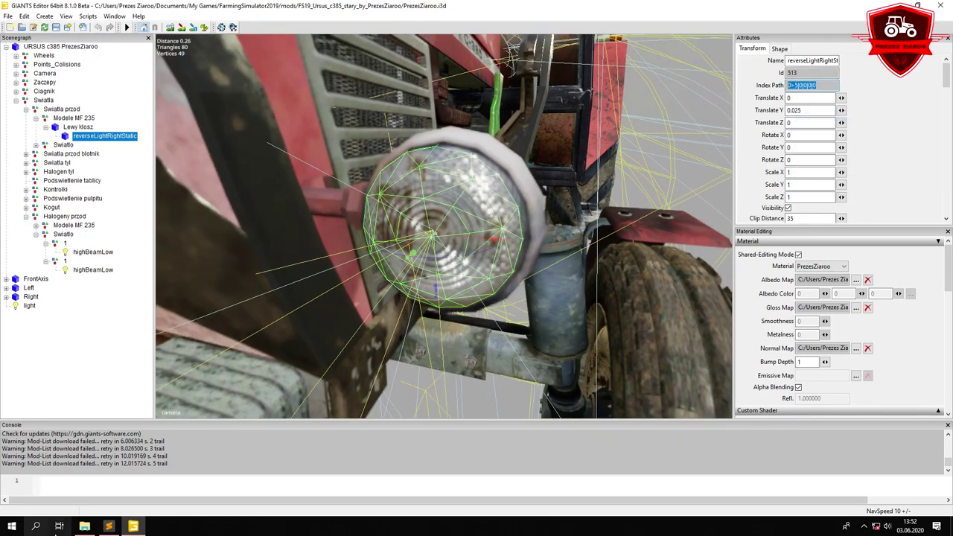
In Sublime Text, replace the shaderNode of the first defaultLight entry with the copied path 0>5|0|0|0|0
left_click(109, 525)
left_click_drag(164, 295, 199, 295)
right_click(205, 295)
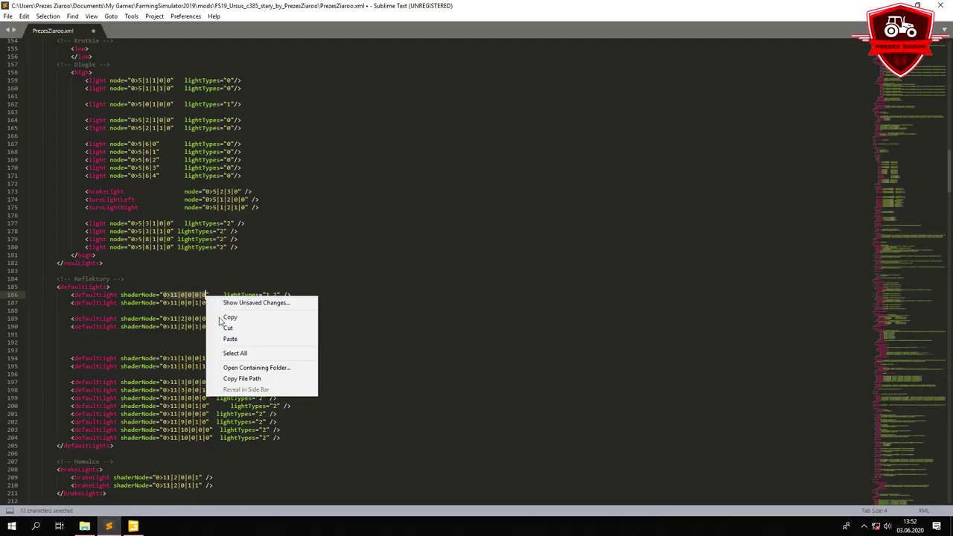
left_click(223, 336)
Delete the second defaultLight entry with lightTypes "1 2"
left_click_drag(292, 303, 18, 303)
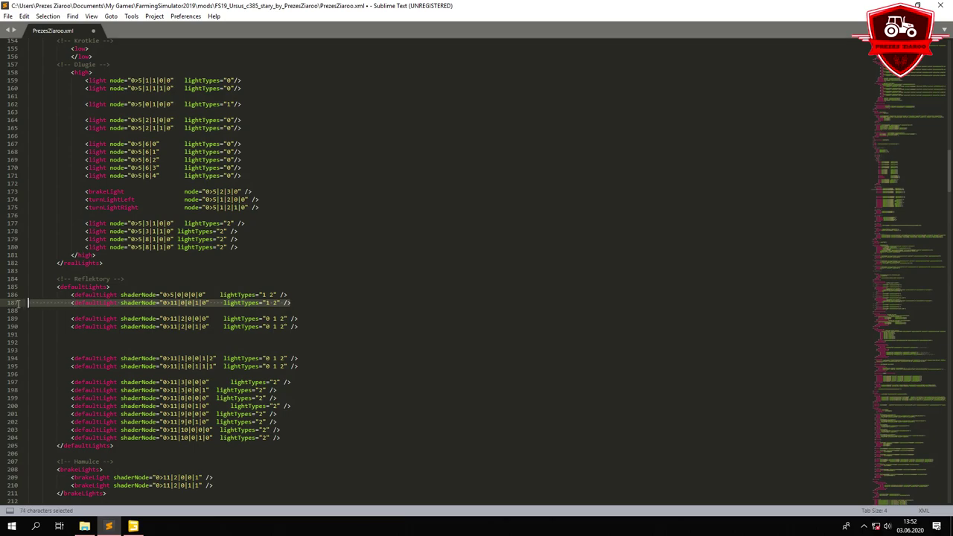
key("BackSpace")
key("BackSpace")
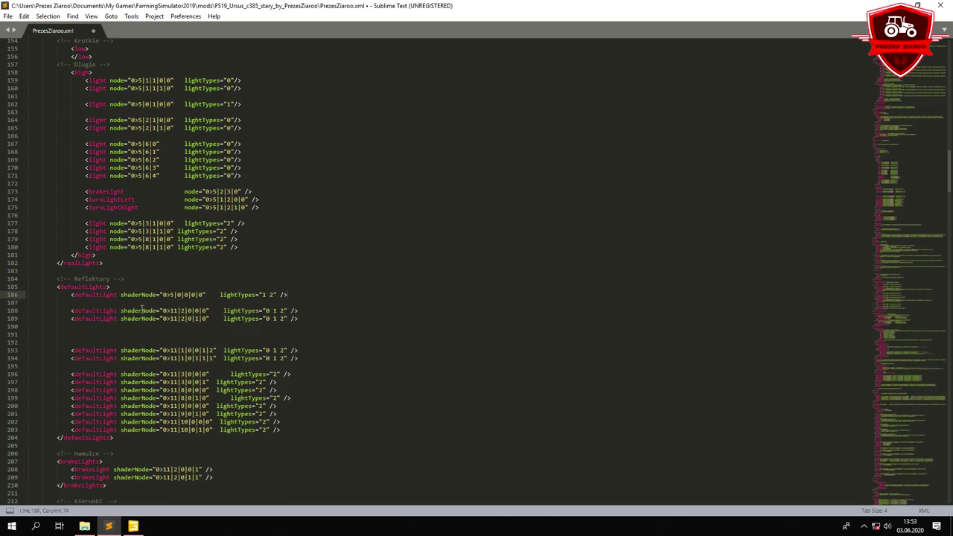
Check the lightTypes of the next defaultLight entry and inspect the matching front fender light in GIANTS Editor
double_click(267, 311)
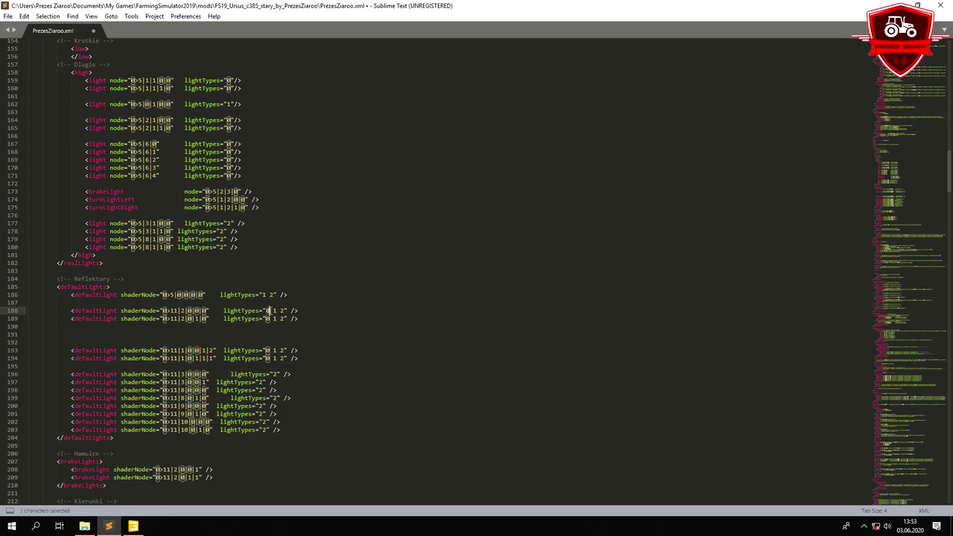
key("Right")
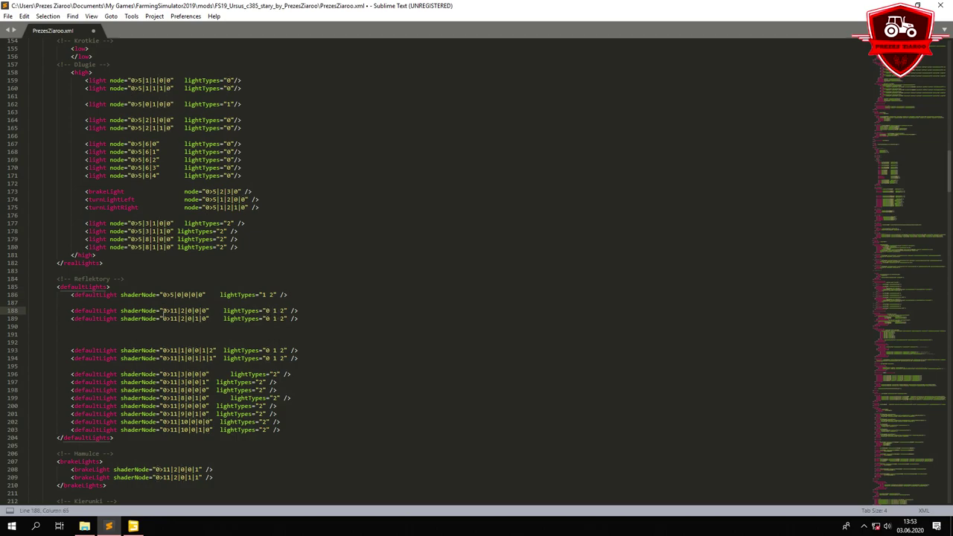
key("alt+Tab")
left_click(319, 208)
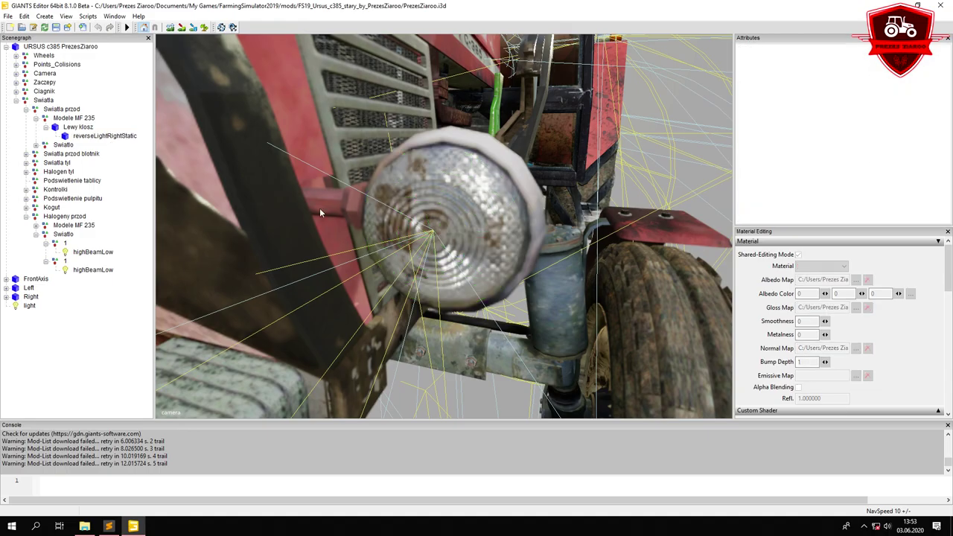
scroll(419, 215, "down", 5)
mouse_move(419, 215)
left_mouse_down("alt")
mouse_move(387, 201)
mouse_move(418, 221)
left_mouse_up("alt")
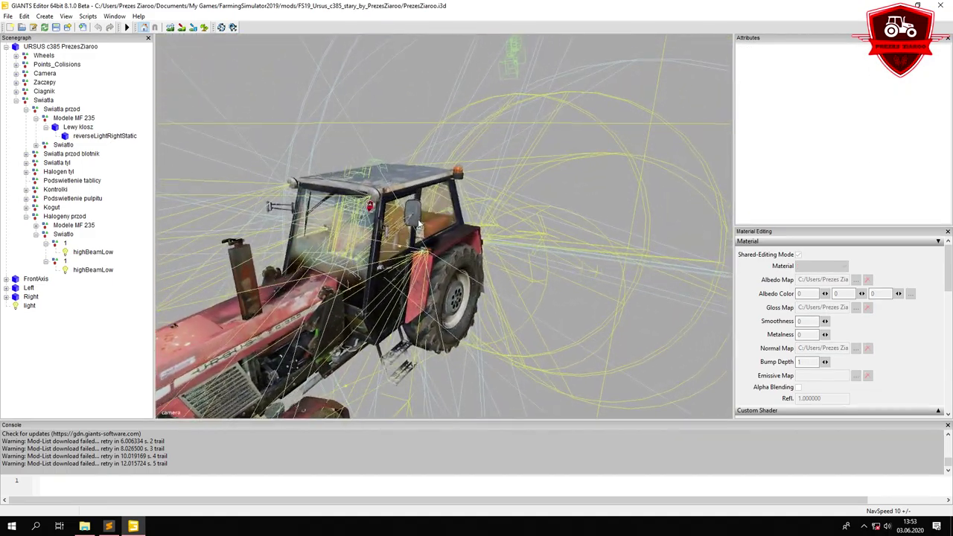
scroll(450, 212, "up", 5)
scroll(443, 215, "down", 3)
middle_click_drag(400, 313, 444, 210, "alt")
scroll(448, 211, "up", 2)
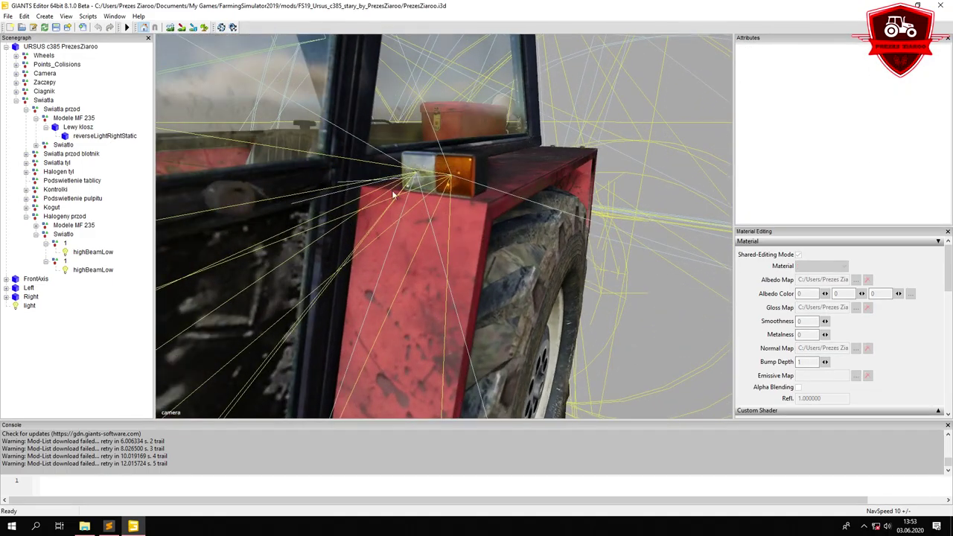
Expand Swiatla przod blotnik and its Swiatlo group to examine the first frontLightLow light
left_click(49, 153)
left_click(26, 153)
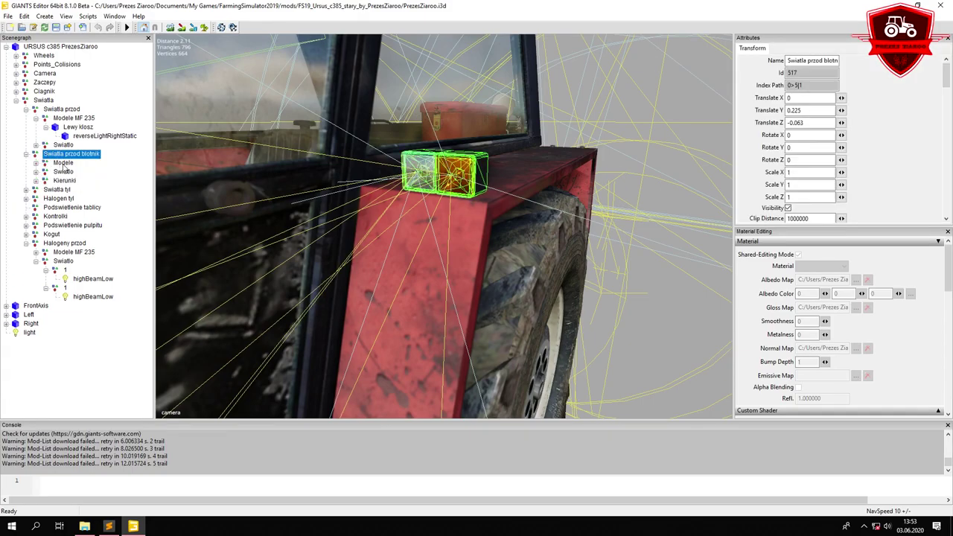
left_click(60, 163)
left_click(36, 162)
left_click(35, 162)
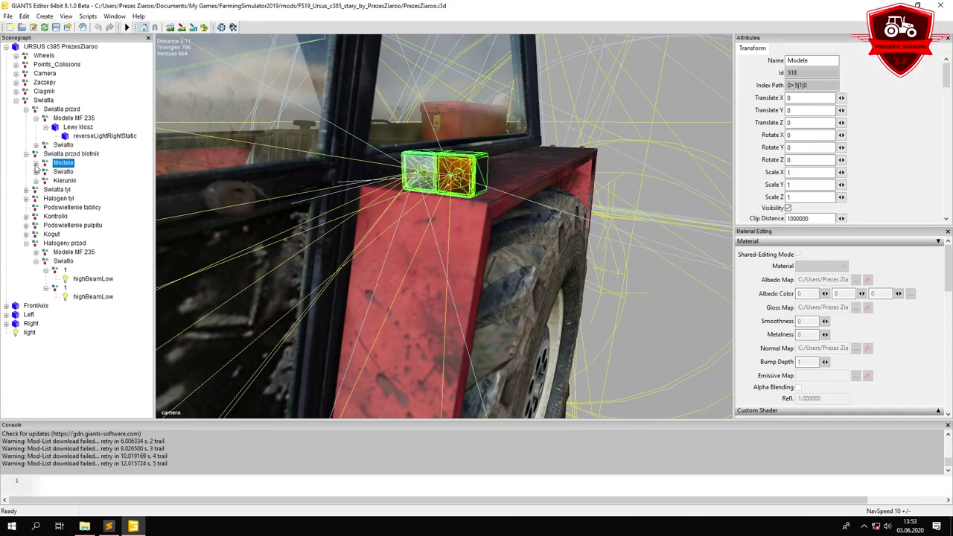
left_click(36, 171)
left_click(81, 190)
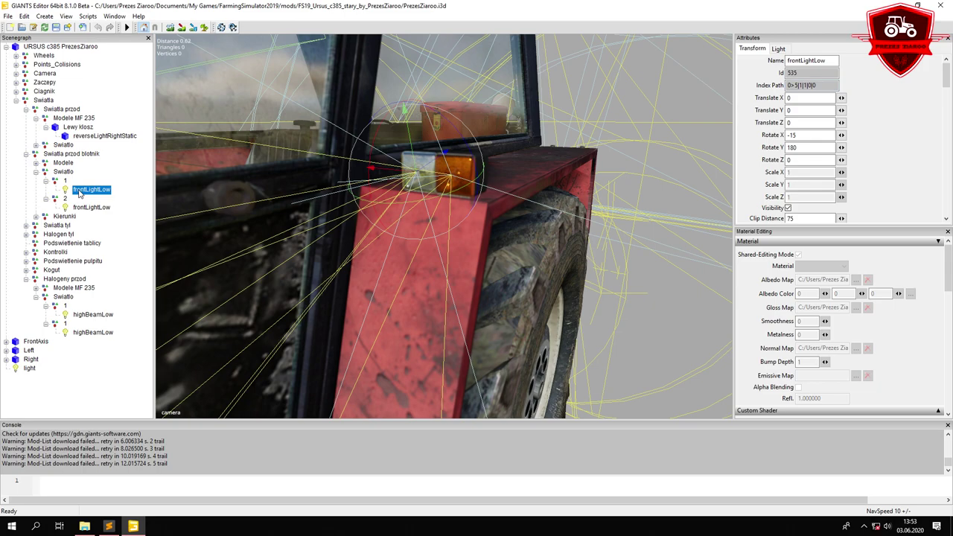
Expand Modele down to the nested leftLight group and select its defaultStaticGlass shape
left_click(59, 163)
left_click(36, 163)
left_click(68, 172)
left_click(45, 171)
left_click(84, 189)
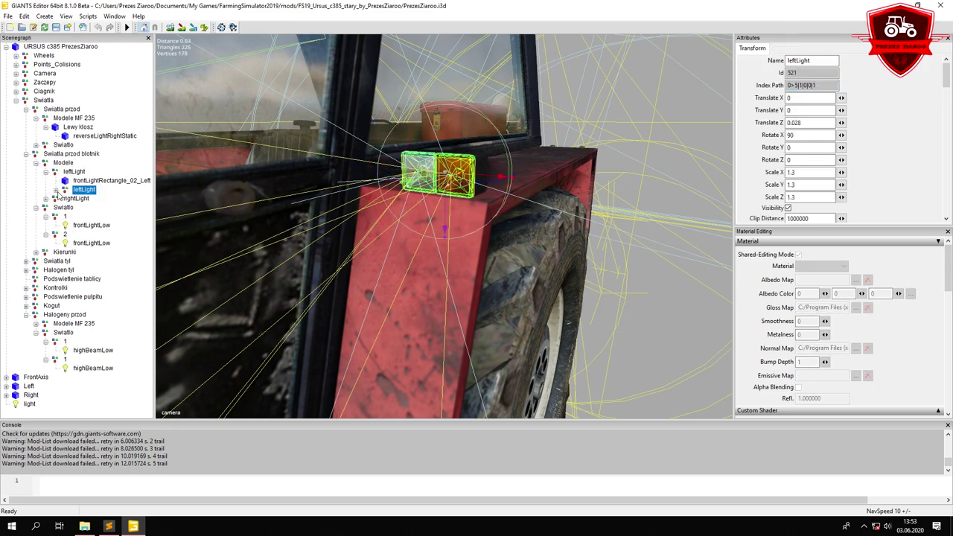
left_click(56, 190)
left_click(97, 199)
left_click(95, 208)
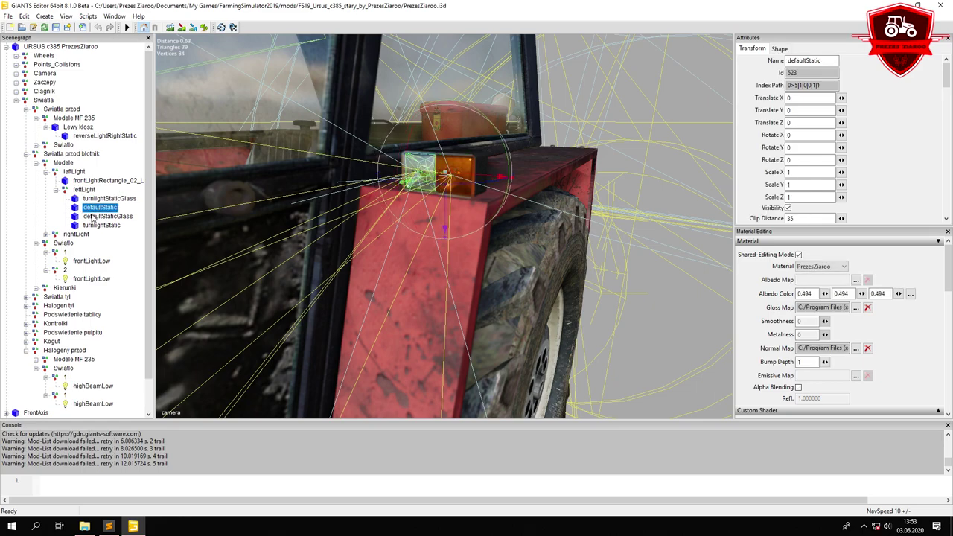
left_click(94, 216)
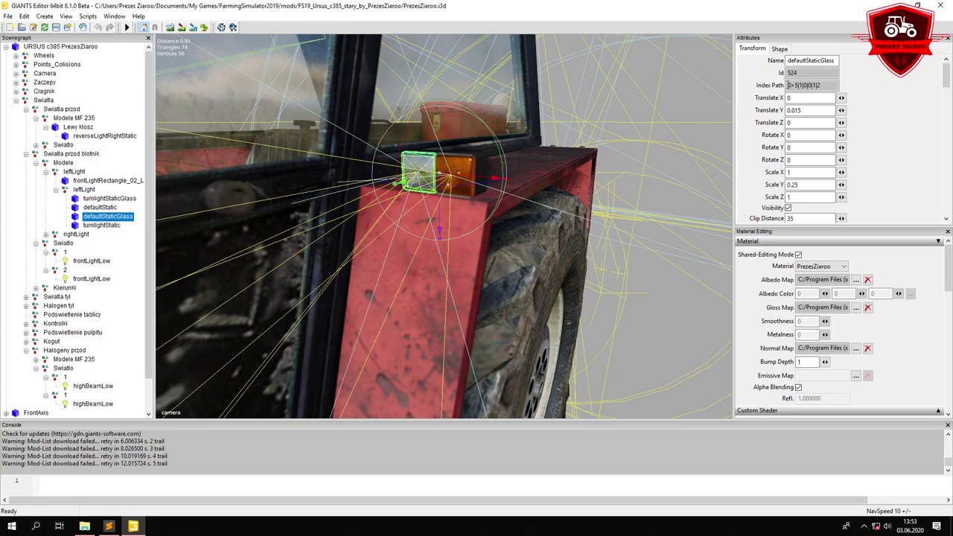
Copy the index path of leftLight's defaultStaticGlass, checking the part with a trial sideways move that is undone
left_click_drag(788, 85, 821, 85)
right_click(810, 86)
left_click(821, 119)
left_click_drag(450, 178, 634, 190)
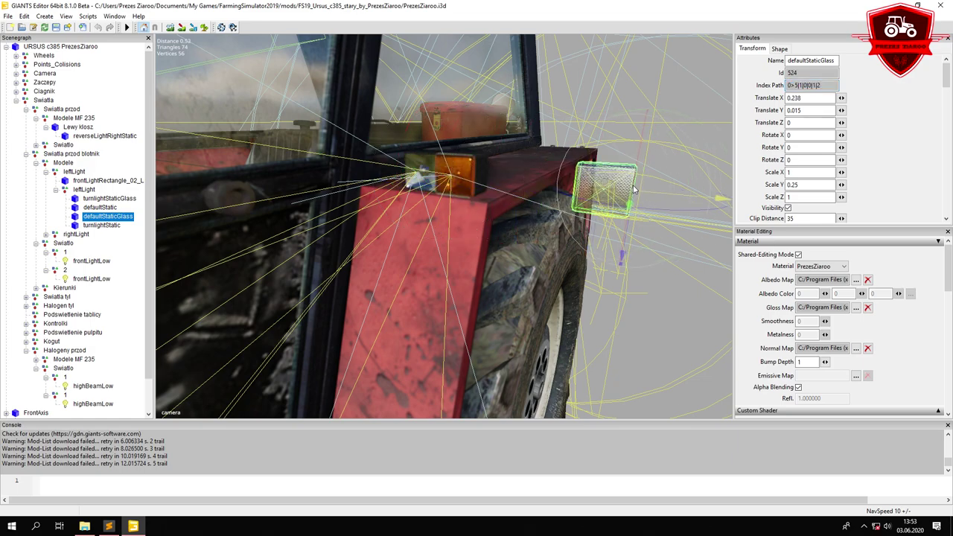
key("ctrl+z")
left_click_drag(829, 83, 766, 85)
right_click(794, 84)
left_click(820, 116)
In Sublime Text, replace the shaderNode of the first lightTypes "0 1 2" defaultLight entry with the copied path 0>5|1|0|0|1|2
left_click(109, 526)
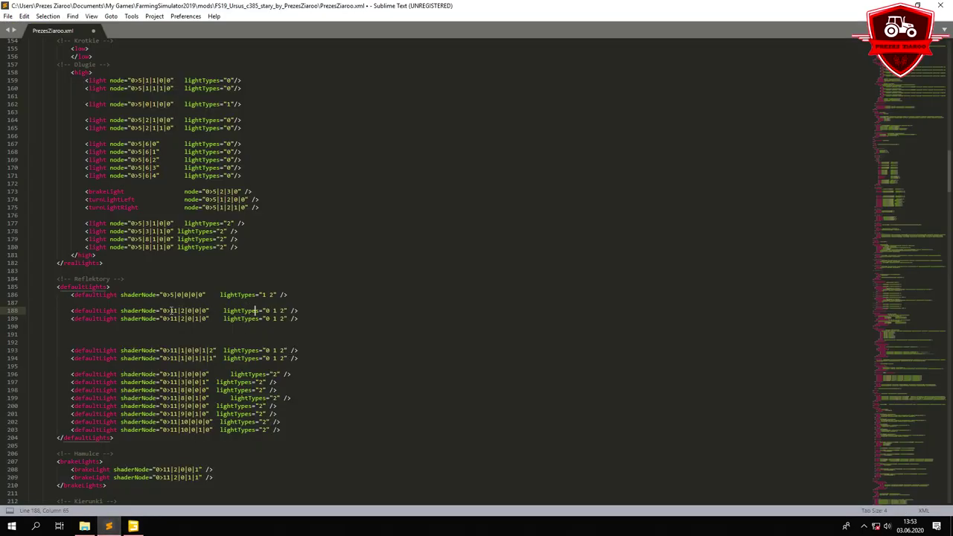
left_click_drag(163, 310, 208, 311)
right_click(208, 312)
left_click(233, 354)
In GIANTS Editor, expand rightLight and its nested group, and copy the index path of that group's defaultStaticGlass shape
left_click(132, 526)
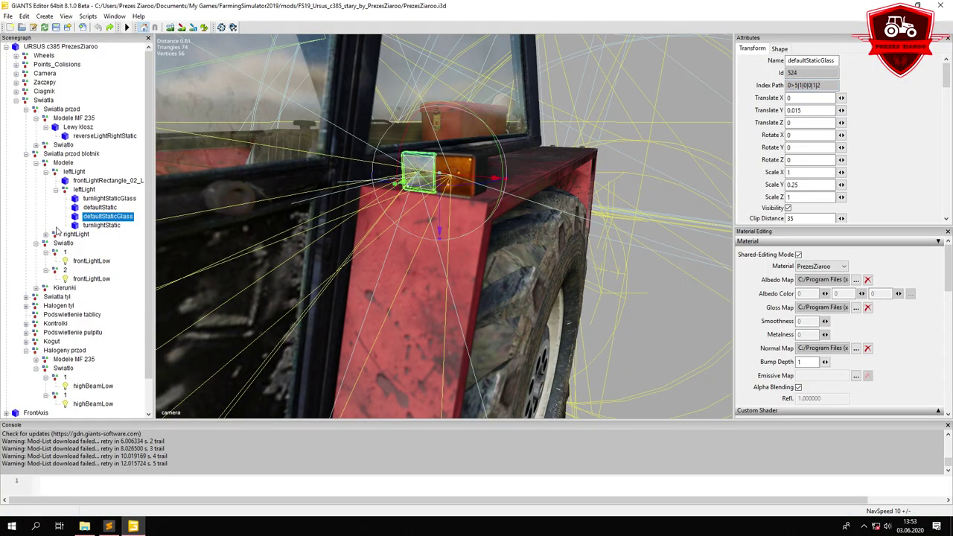
left_click(46, 234)
double_click(76, 253)
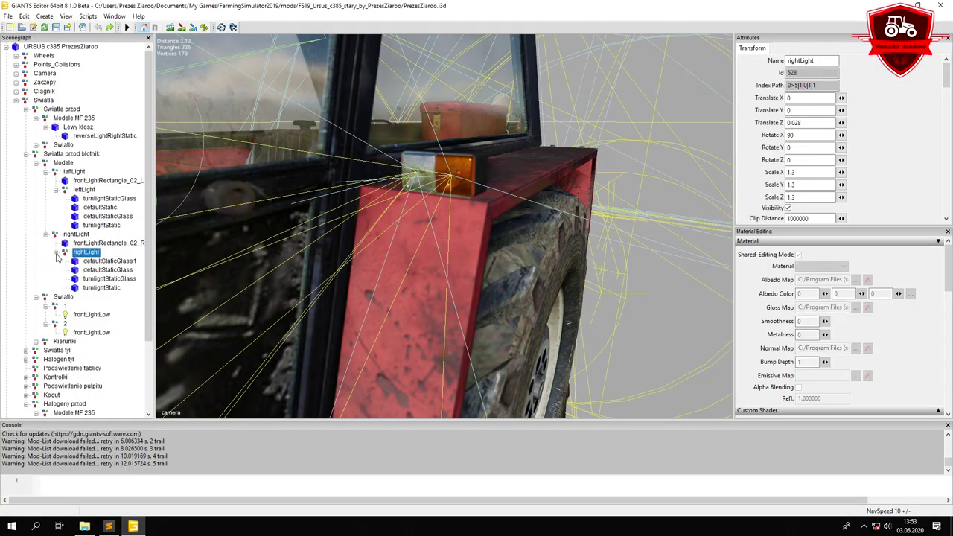
left_click(98, 280)
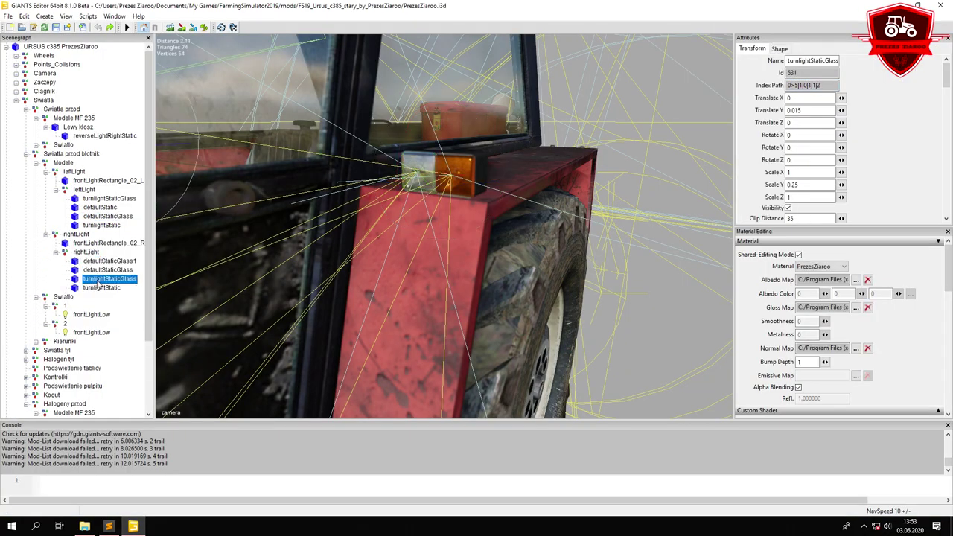
key("f")
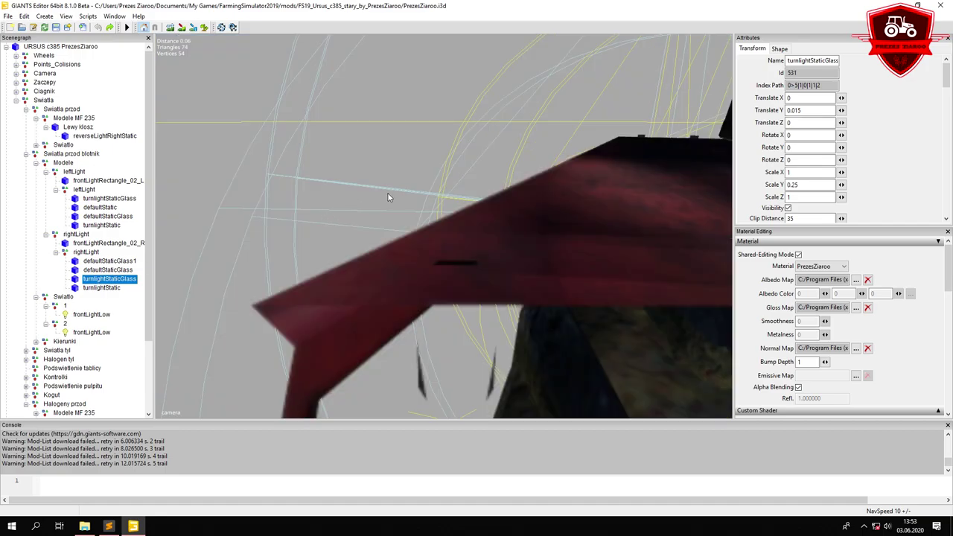
left_click(110, 289)
left_click(109, 271)
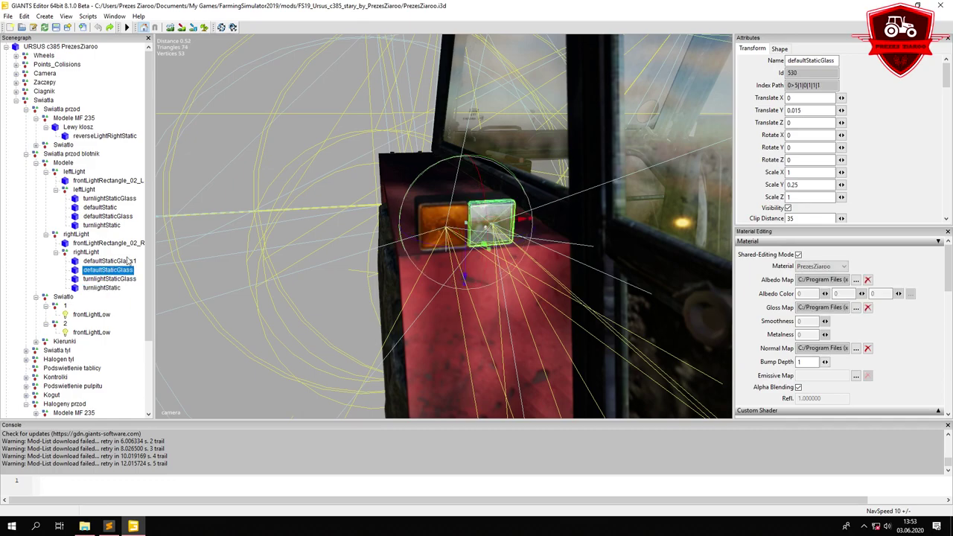
left_click_drag(822, 85, 785, 86)
right_click(795, 86)
left_click(813, 119)
In Sublime Text, replace the shaderNode of the second lightTypes "0 1 2" defaultLight entry with the copied path 0>5|1|0|1|1|1
left_click(110, 527)
left_click(109, 526)
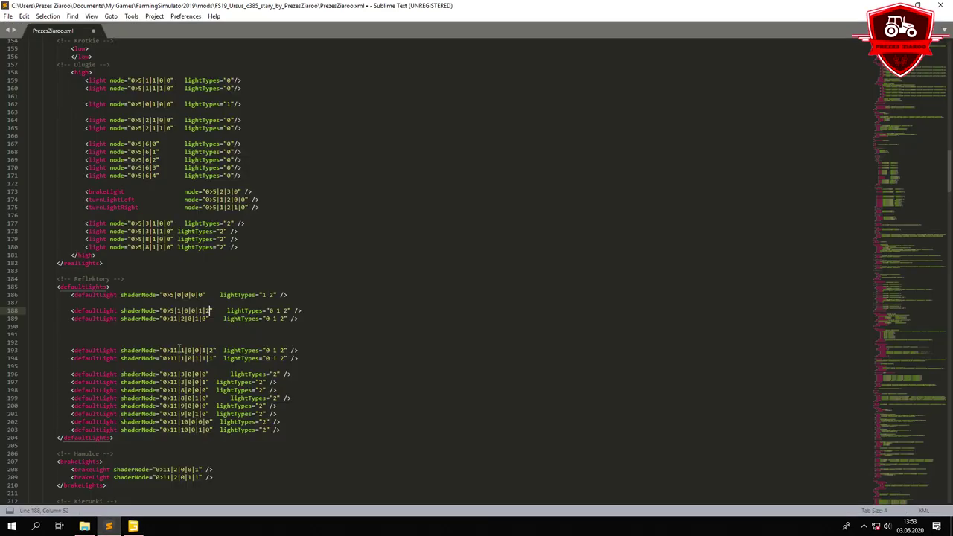
left_click_drag(162, 319, 201, 320)
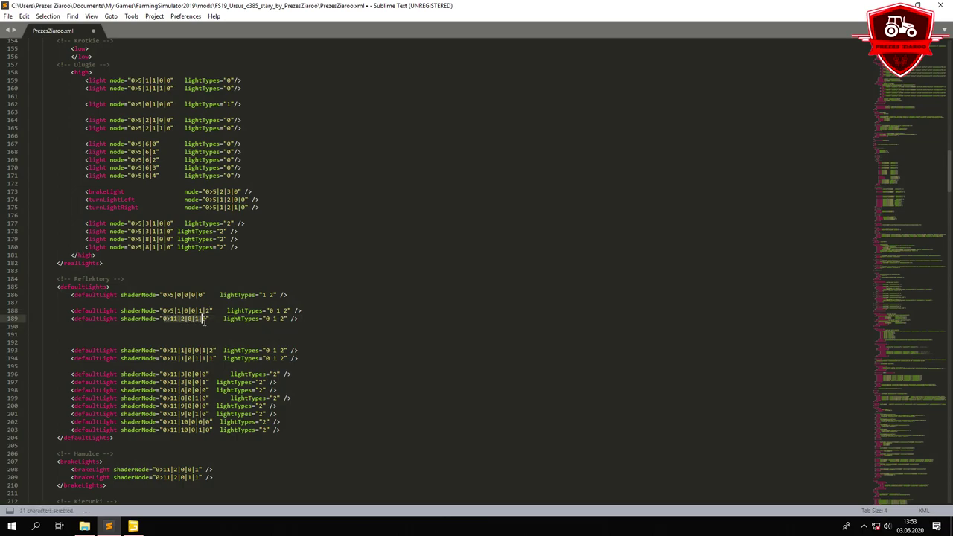
right_click(216, 318)
left_click(234, 365)
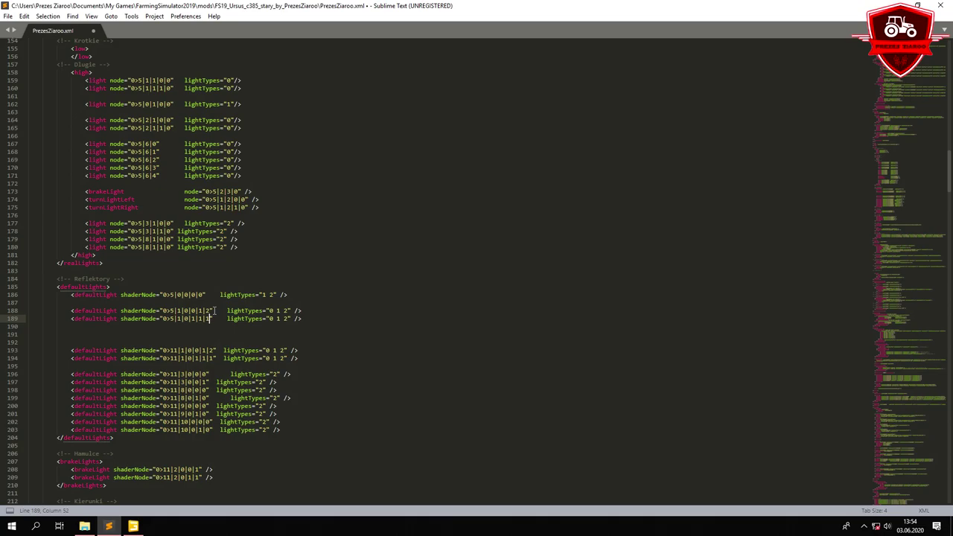
double_click(265, 350)
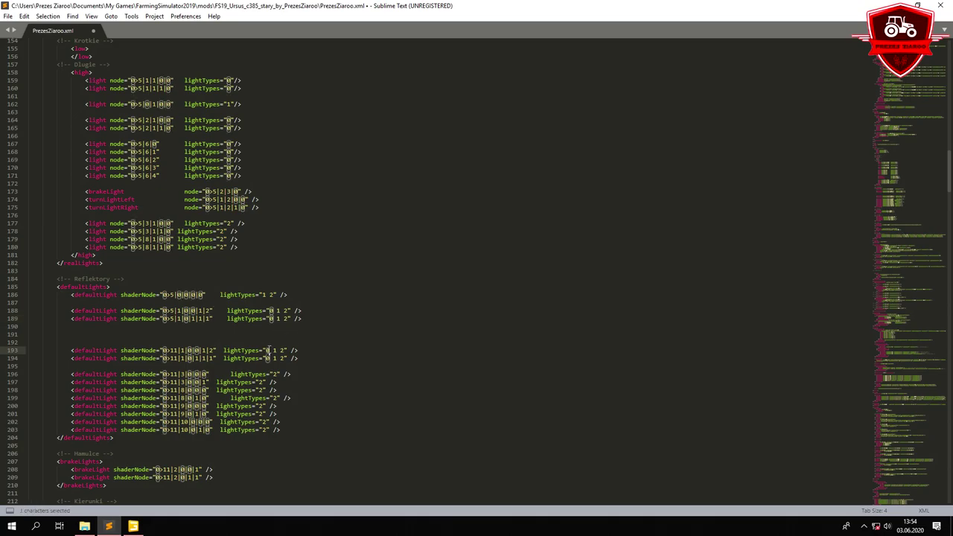
In GIANTS Editor, bring the tractor's rear lights into view and collapse the Swiatla przod blotnik and Swiatla przod groups
left_click(135, 526)
left_click(105, 304)
scroll(351, 277, "down", 5)
left_click_drag(351, 276, 446, 280, "alt")
middle_click_drag(446, 281, 399, 294)
scroll(398, 294, "up", 3)
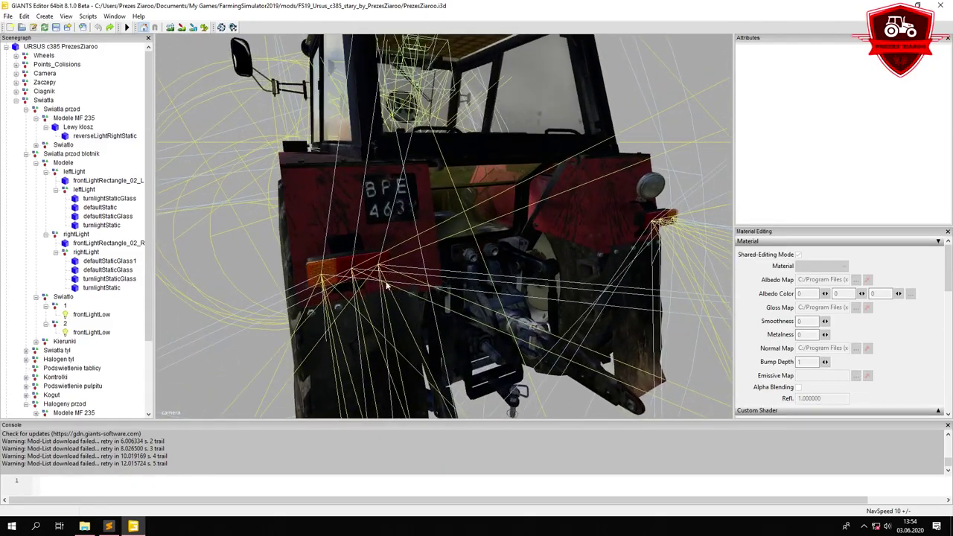
left_click(26, 153)
left_click(26, 109)
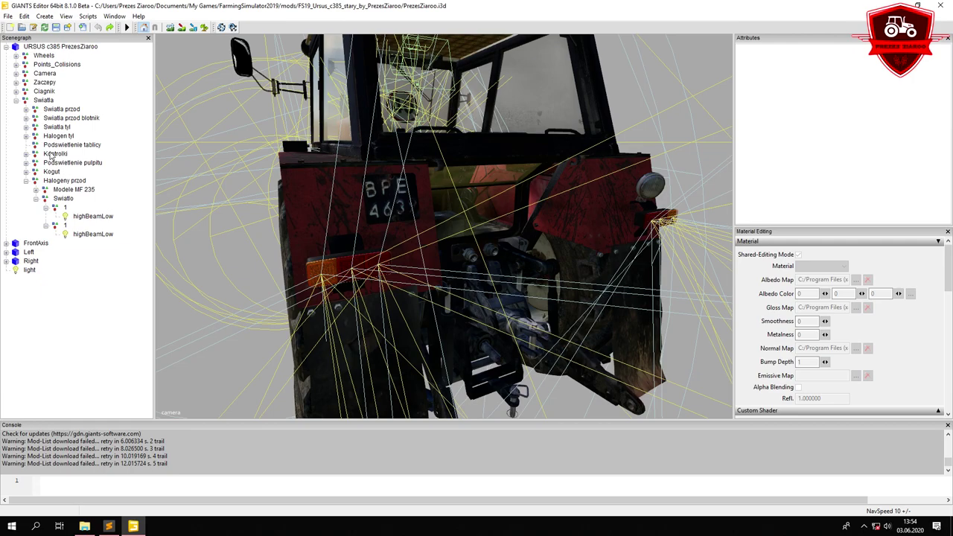
Expand the Swiatla tyl group and collapse its Kierunki and Hamulce subgroups
left_click(56, 127)
left_click(58, 136)
left_click(56, 127)
left_click(26, 128)
left_click(51, 136)
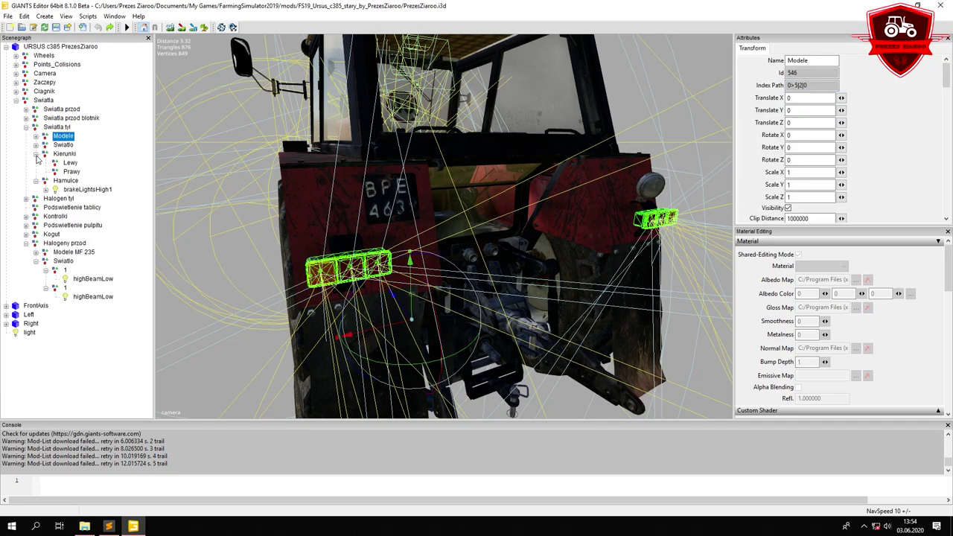
left_click(35, 153)
left_click(35, 163)
left_click(36, 138)
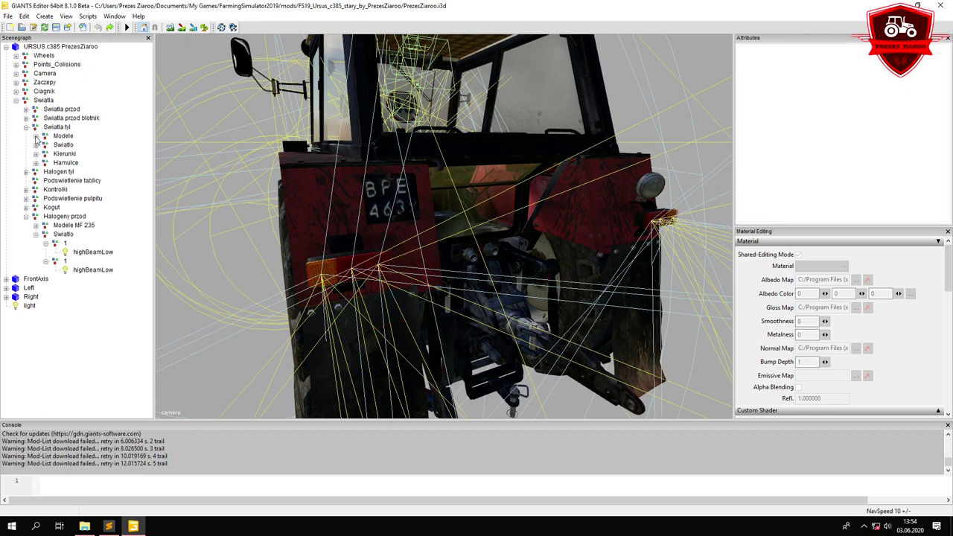
Expand Modele and Lewy klosz swiatla under Swiatla tyl, and copy the index path of its defaultLightStatic shape
left_click(35, 136)
left_click(86, 145)
left_click(47, 145)
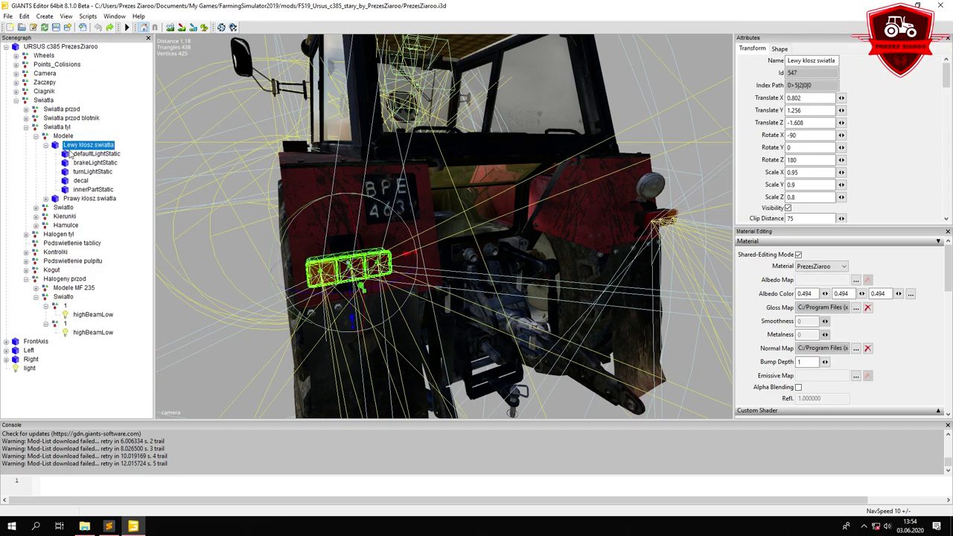
left_click(81, 154)
left_click(82, 165)
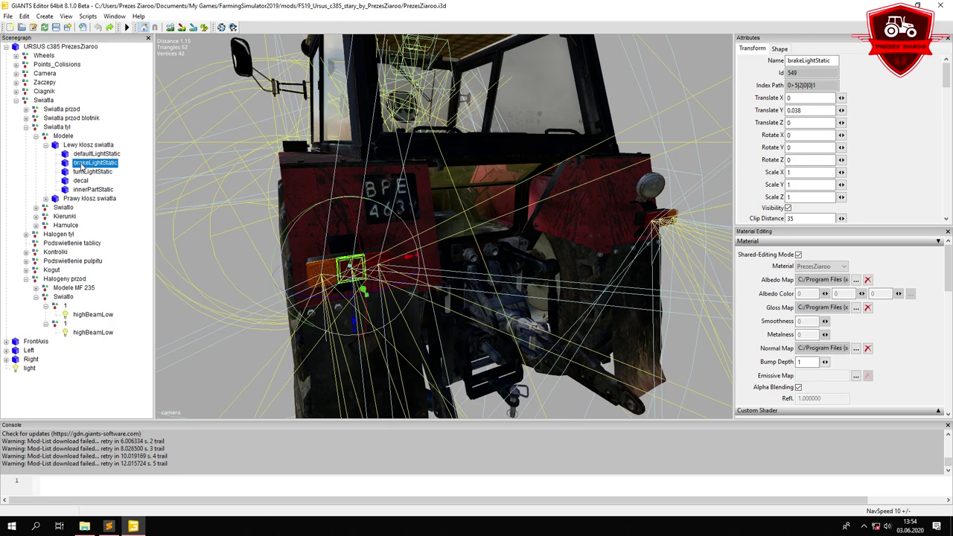
left_click(83, 155)
left_click_drag(823, 86, 781, 85)
right_click(796, 83)
left_click(820, 113)
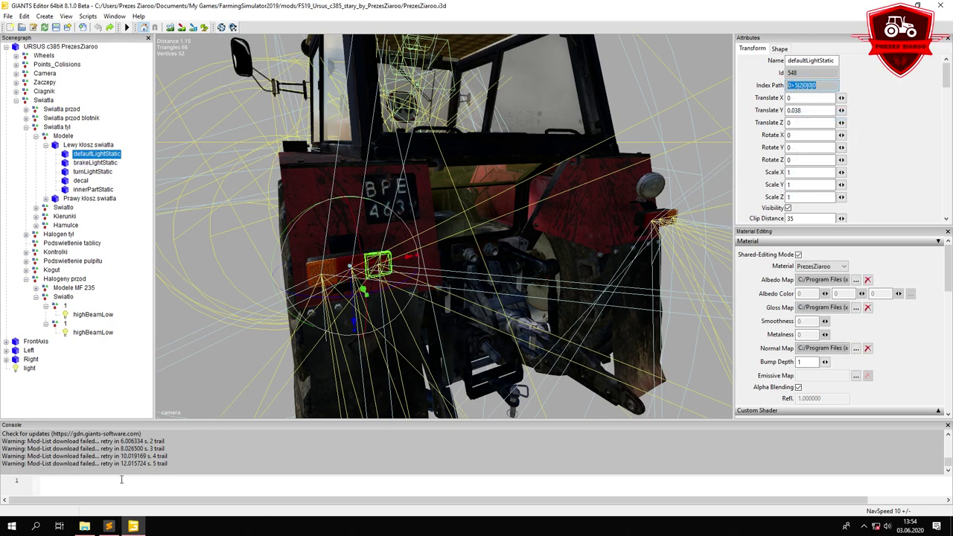
In Sublime Text, replace the shaderNode of the third lightTypes "0 1 2" defaultLight entry with the copied path 0>5|2|0|0|0
left_click(108, 526)
left_click(245, 317)
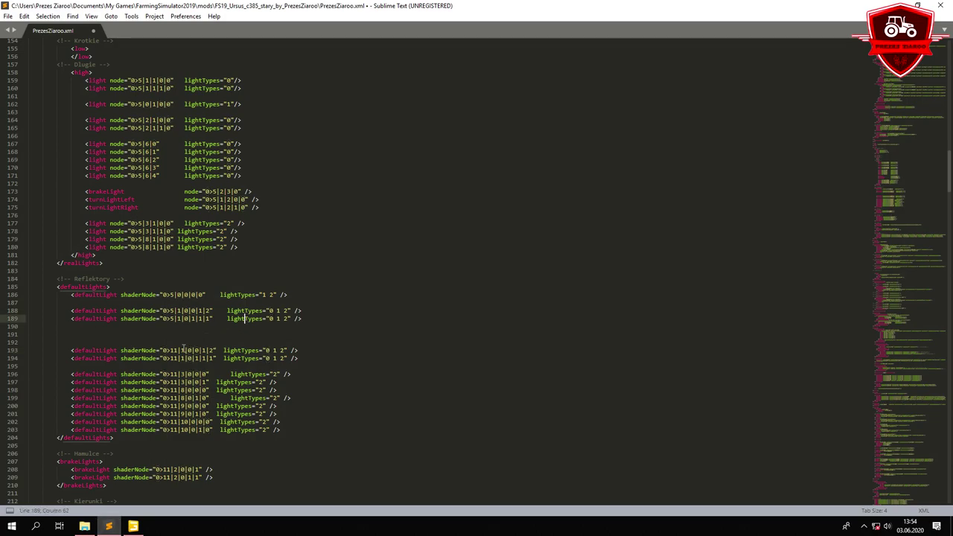
left_click_drag(164, 349, 214, 350)
right_click(214, 351)
left_click(237, 394)
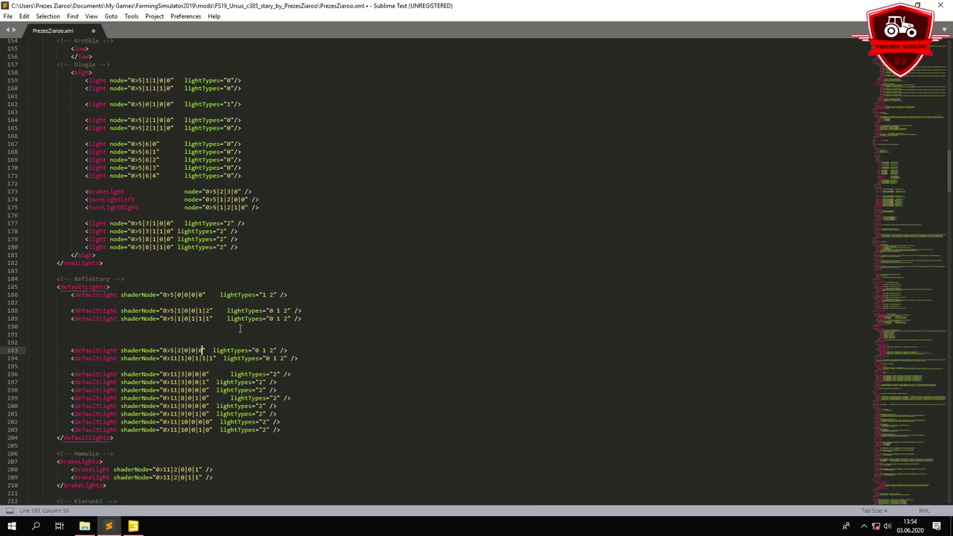
In GIANTS Editor, expand Prawy klosz swiatla and copy the index path of its defaultLightStatic shape
left_click(132, 526)
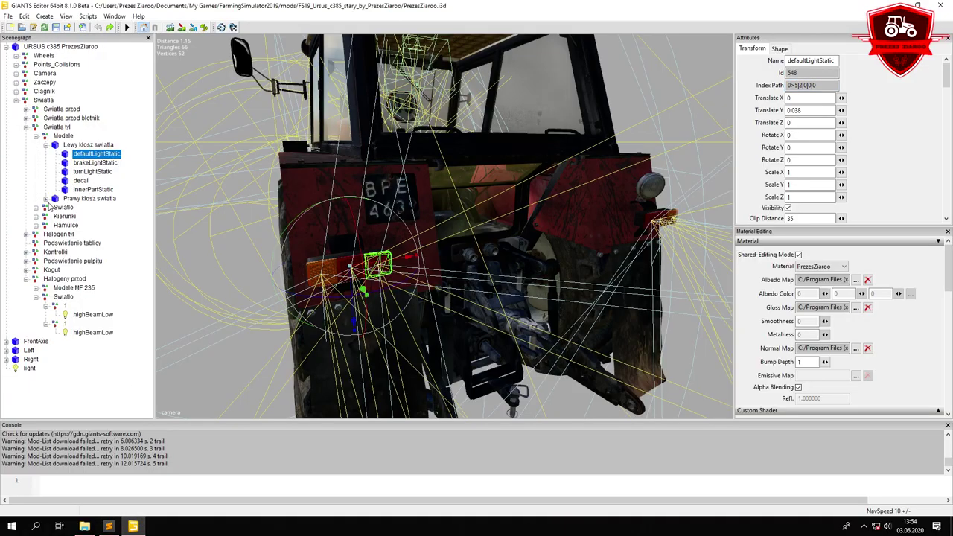
left_click(46, 198)
left_click(95, 207)
triple_click(826, 84)
right_click(819, 85)
left_click(819, 117)
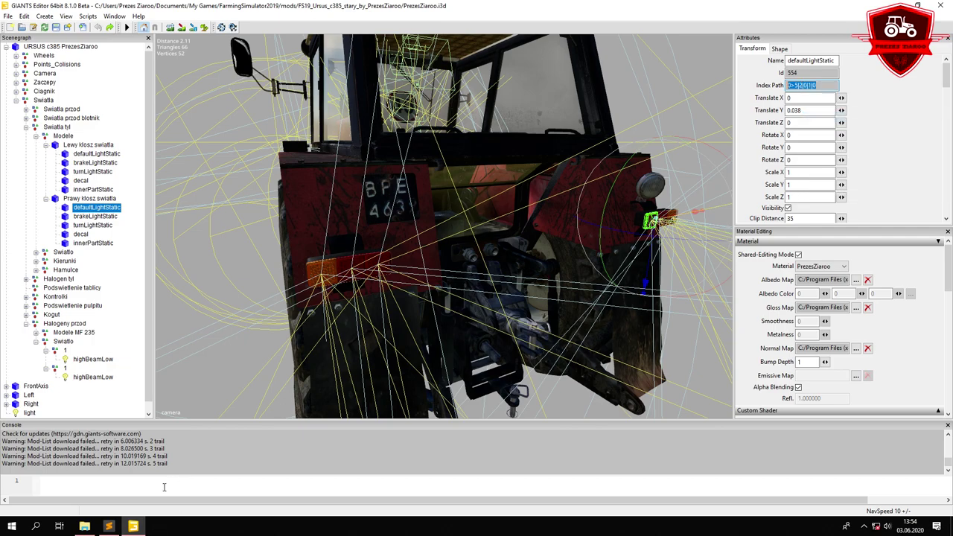
In Sublime Text, replace the shaderNode of the fourth lightTypes "0 1 2" defaultLight entry with the copied path 0>5|2|0|1|0
left_click(108, 526)
left_click_drag(163, 360, 213, 359)
right_click(212, 361)
left_click(240, 405)
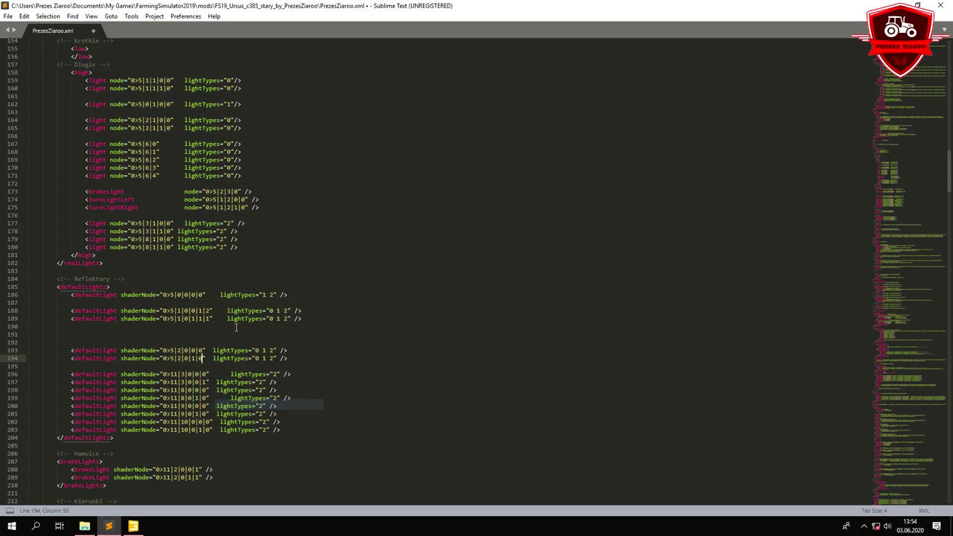
left_click_drag(174, 375, 215, 372)
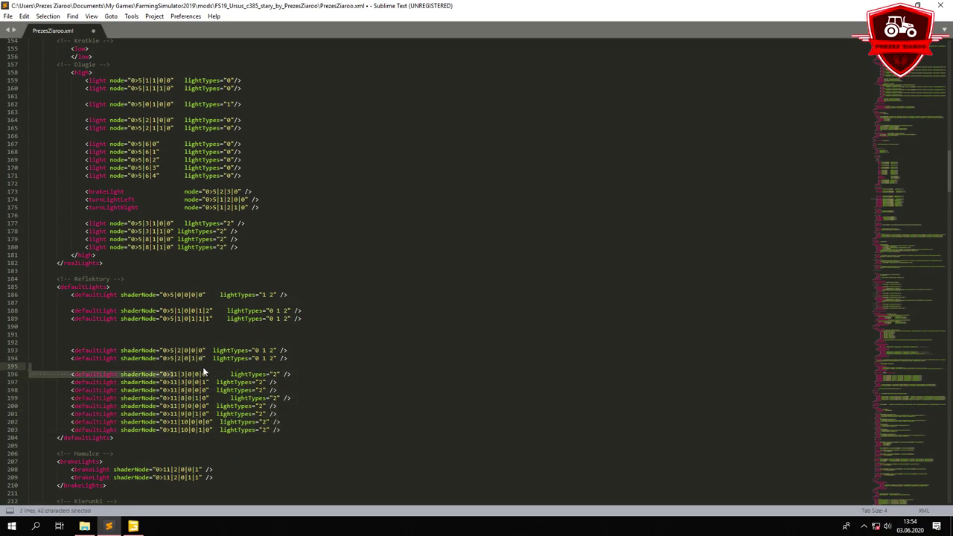
left_click(204, 365)
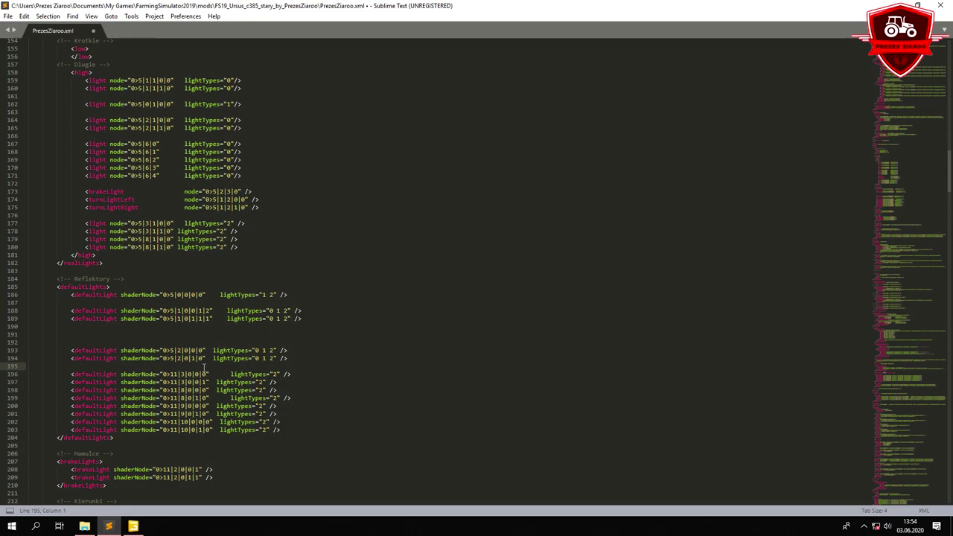
In GIANTS Editor, view the whole tractor from behind and collapse the Swiatla tyl group
left_click(132, 527)
scroll(442, 189, "down", 4)
left_click_drag(442, 189, 339, 217, "alt")
scroll(463, 210, "up", 9)
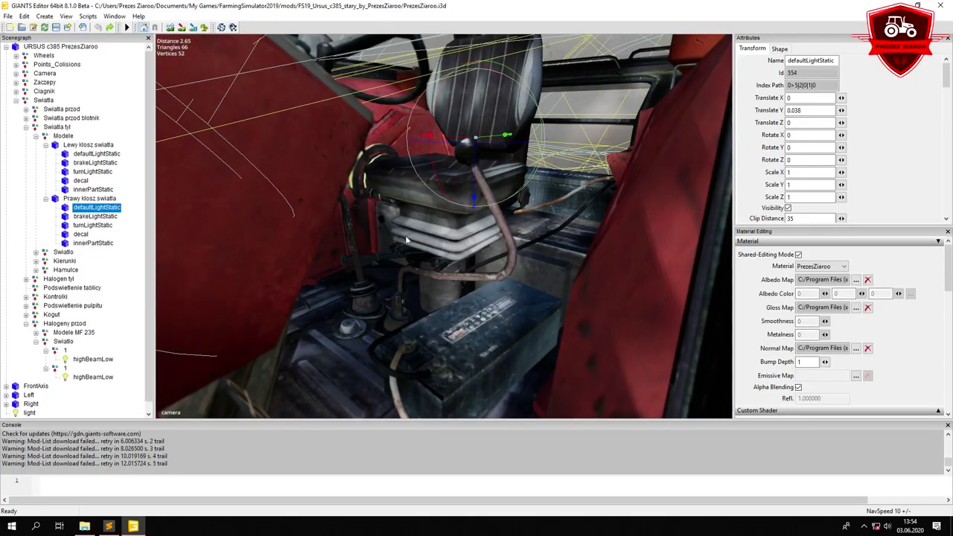
scroll(405, 248, "down", 10)
middle_click_drag(454, 207, 417, 207)
scroll(417, 207, "up", 5)
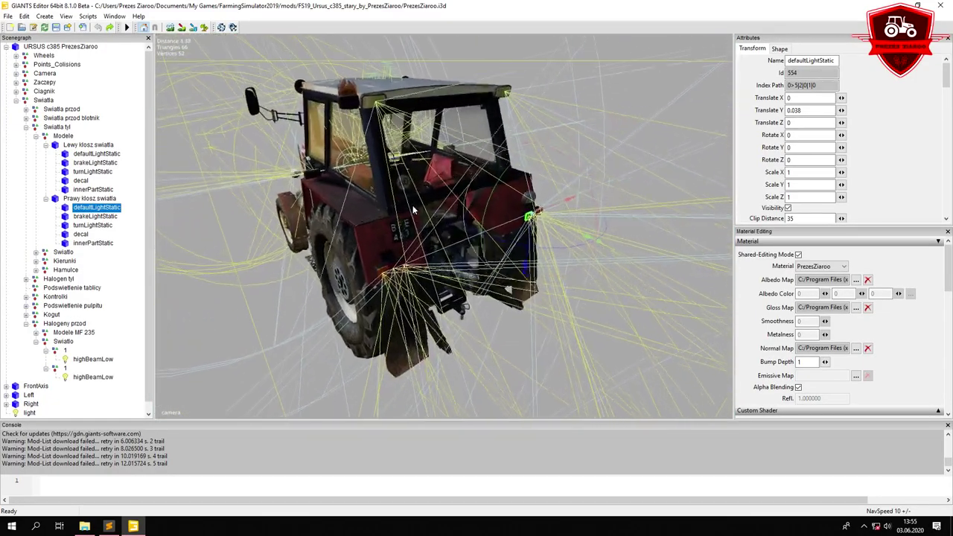
left_click(25, 127)
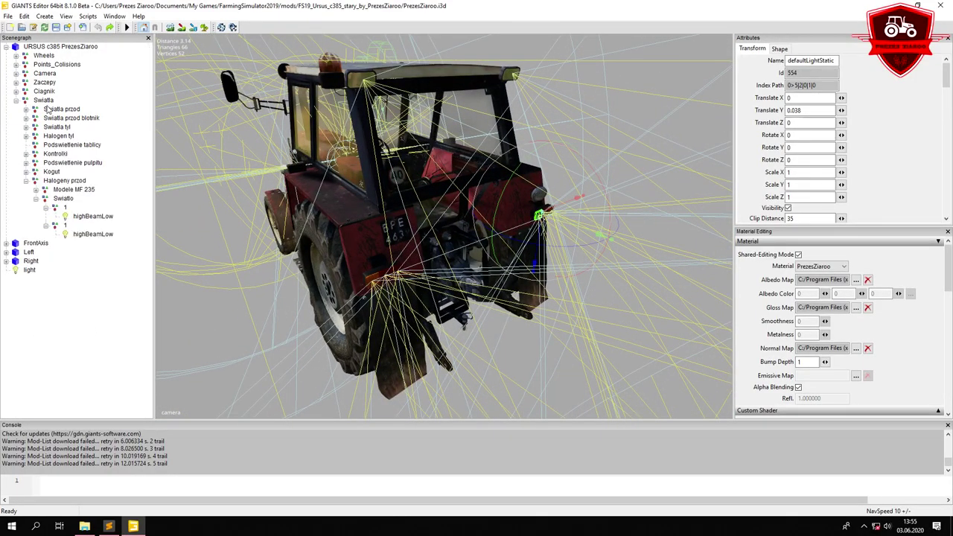
Check which lamps the Swiatla tyl, Halogen tyl and Halogeny przod groups cover, and focus on Swiatlo under Halogeny przod
left_click(54, 117)
left_click(54, 127)
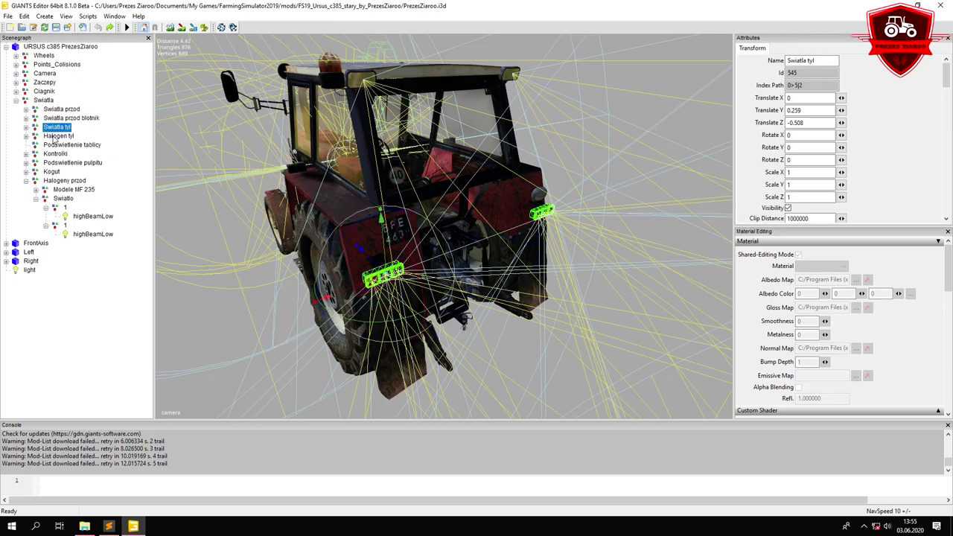
left_click(55, 136)
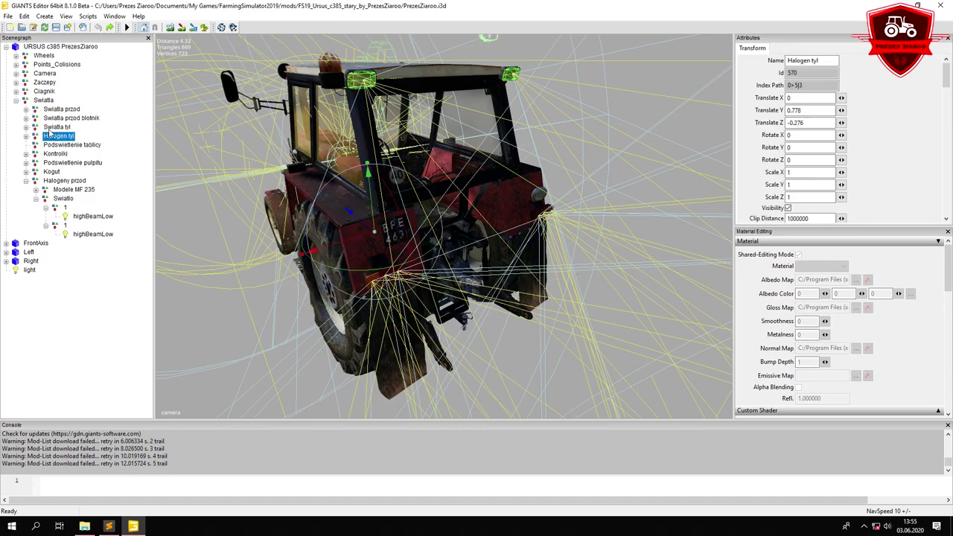
left_click(60, 181)
left_click(61, 199)
key("f")
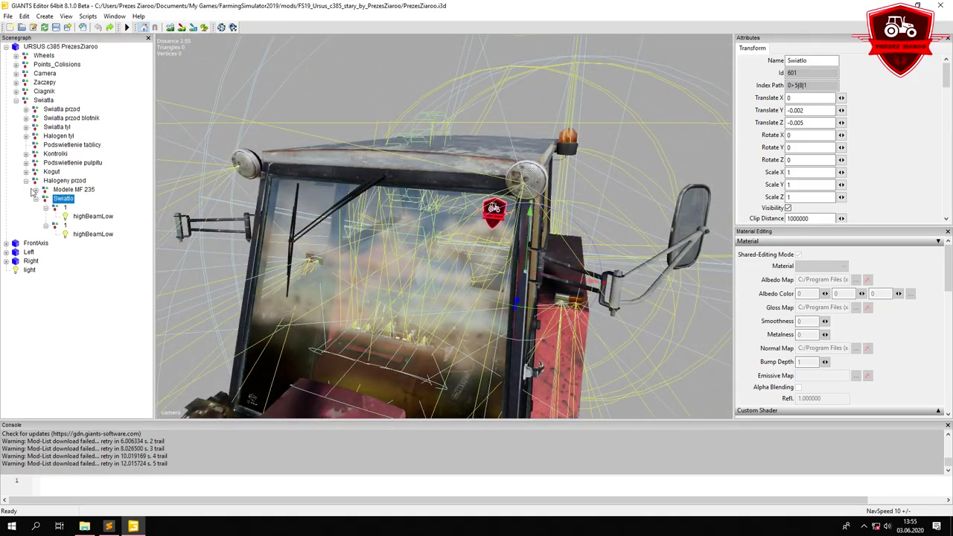
Expand Modele MF 235 and its first Lewy klosz under Halogeny przod, and copy the index path of its reverseLightRightStatic
left_click(35, 189)
left_click(67, 198)
left_click(46, 199)
left_click(104, 207)
double_click(813, 84)
right_click(813, 84)
left_click(834, 115)
In Sublime Text, replace the shaderNode of the first lightTypes "2" defaultLight entry with the copied path 0>5|8|0|0|0
left_click(108, 527)
left_click_drag(162, 373, 199, 374)
right_click(206, 378)
left_click(257, 417)
key("ctrl+s")
In GIANTS Editor, expand the second Lewy klosz under Modele MF 235 and copy the index path of its reverseLightRightStatic
left_click(133, 526)
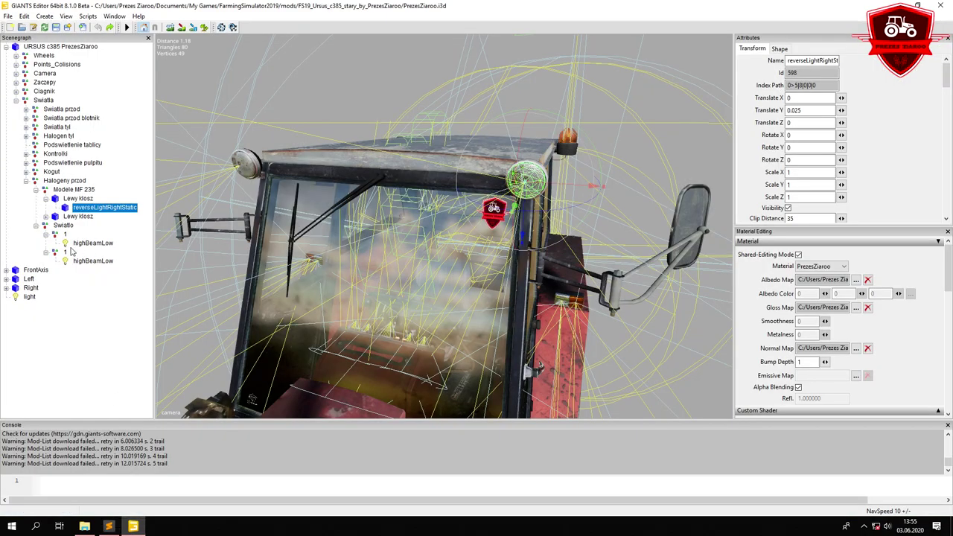
left_click(45, 216)
left_click(78, 226)
left_click_drag(819, 84, 790, 85)
right_click(797, 83)
left_click(822, 115)
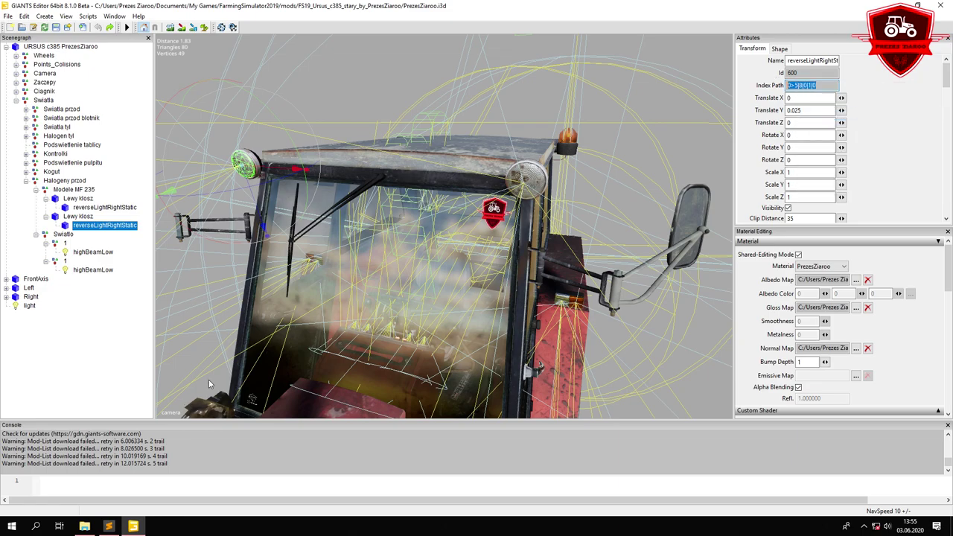
In Sublime Text, replace the shaderNode of the second lightTypes "2" defaultLight entry with the copied path 0>5|8|0|1|0
left_click(109, 526)
left_click_drag(163, 382, 204, 382)
right_click(205, 382)
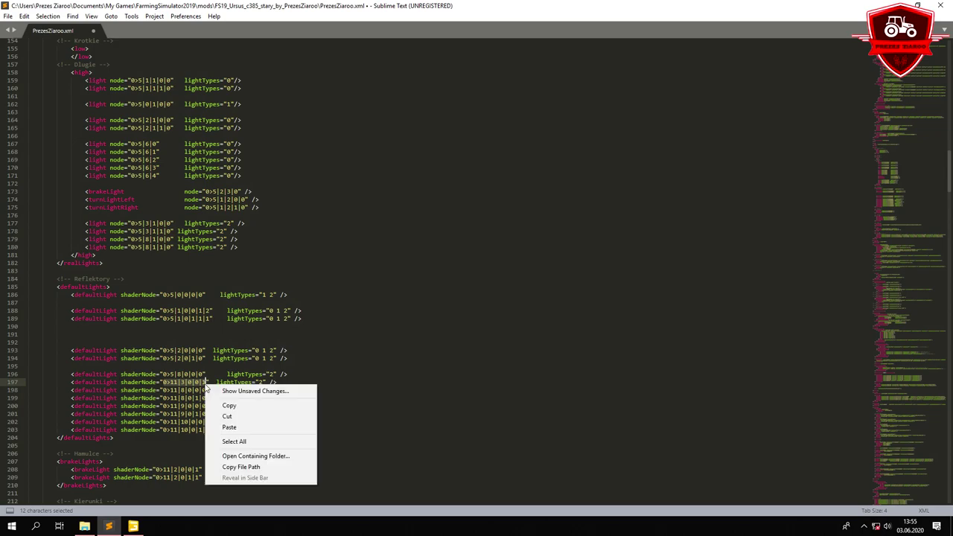
left_click(223, 427)
In GIANTS Editor, collapse Modele MF 235, expand Halogen tyl down to Halogen, and copy the index path of its first Szklo
left_click(133, 527)
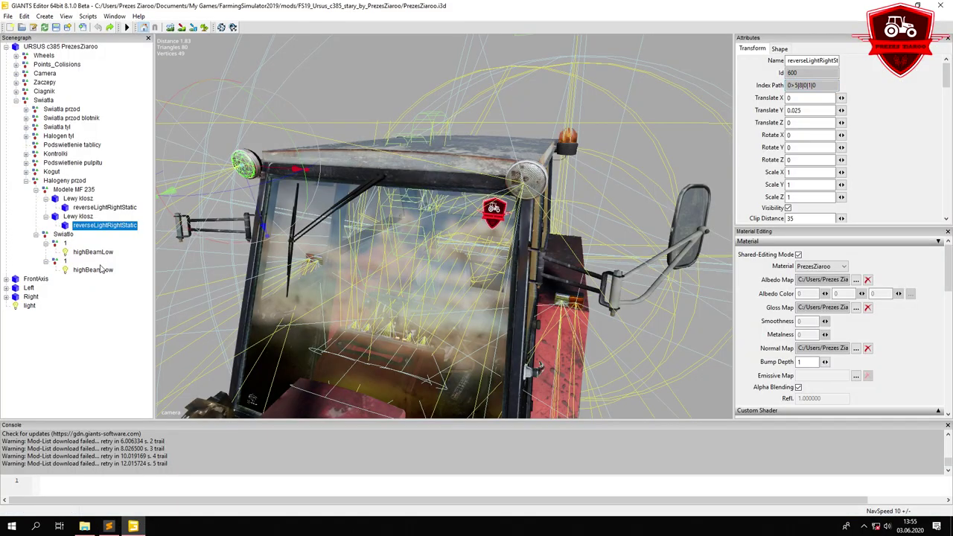
left_click(36, 194)
left_click(35, 192)
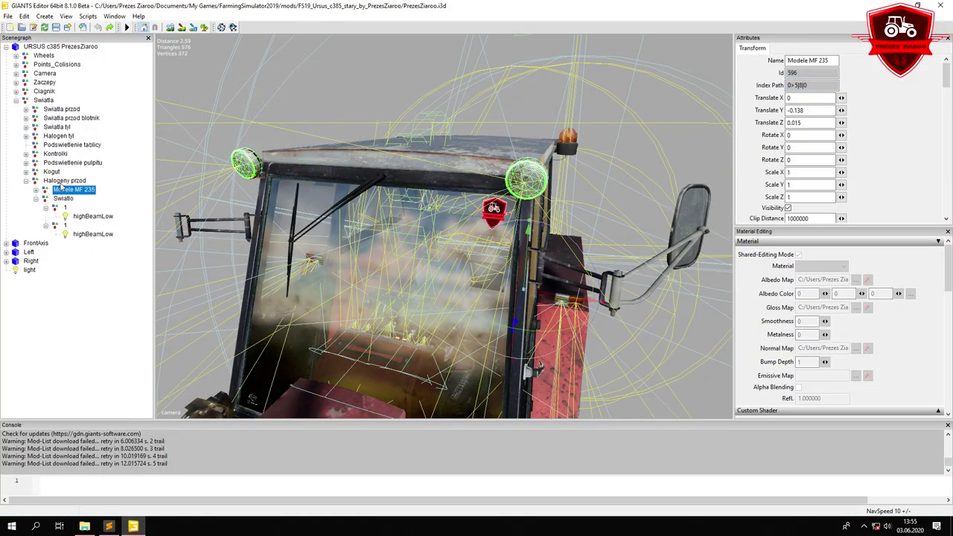
left_click(59, 137)
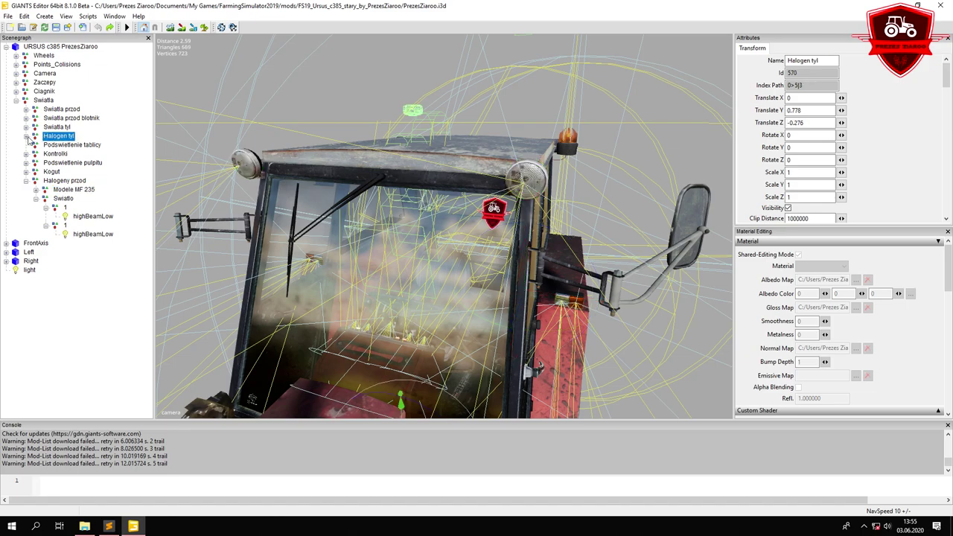
left_click(26, 136)
left_click(35, 144)
left_click(74, 153)
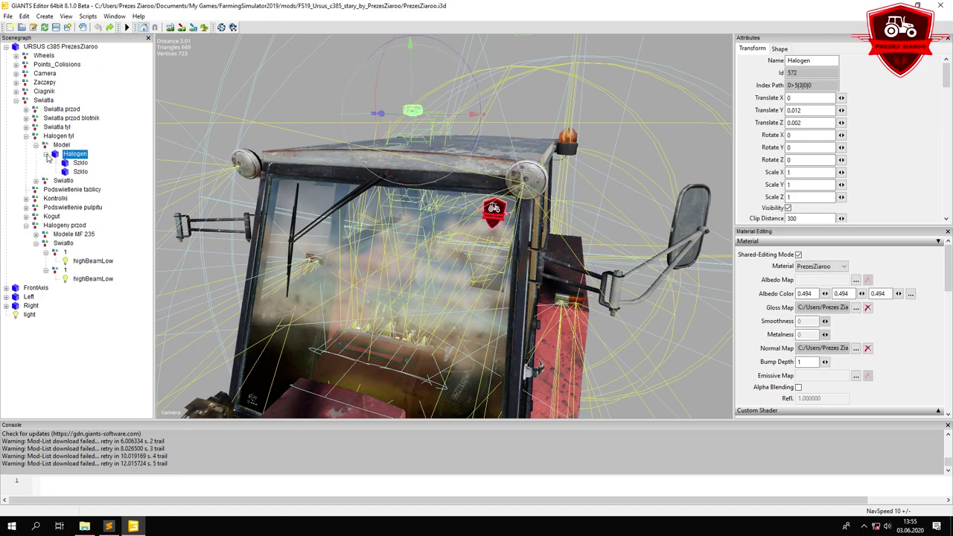
double_click(80, 162)
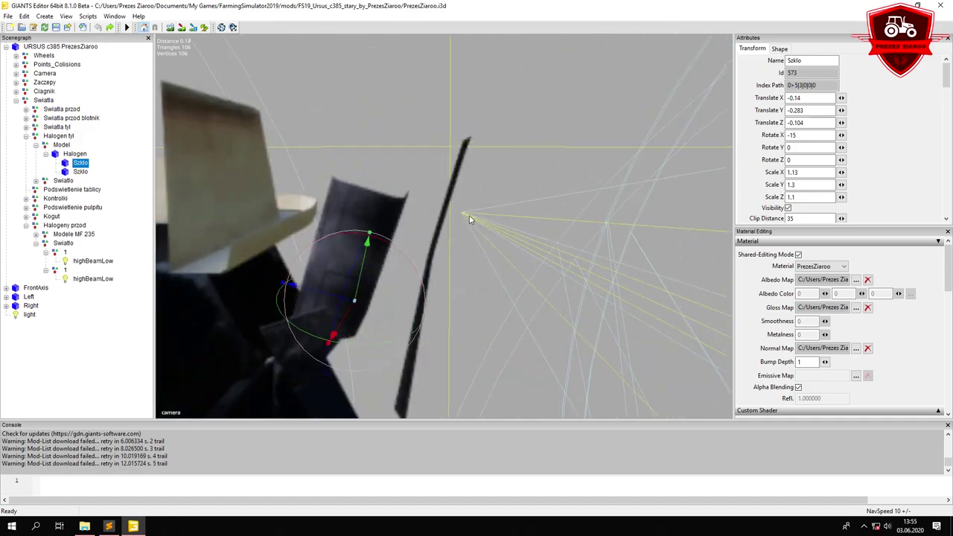
scroll(345, 196, "down", 1)
left_click_drag(826, 86, 790, 84)
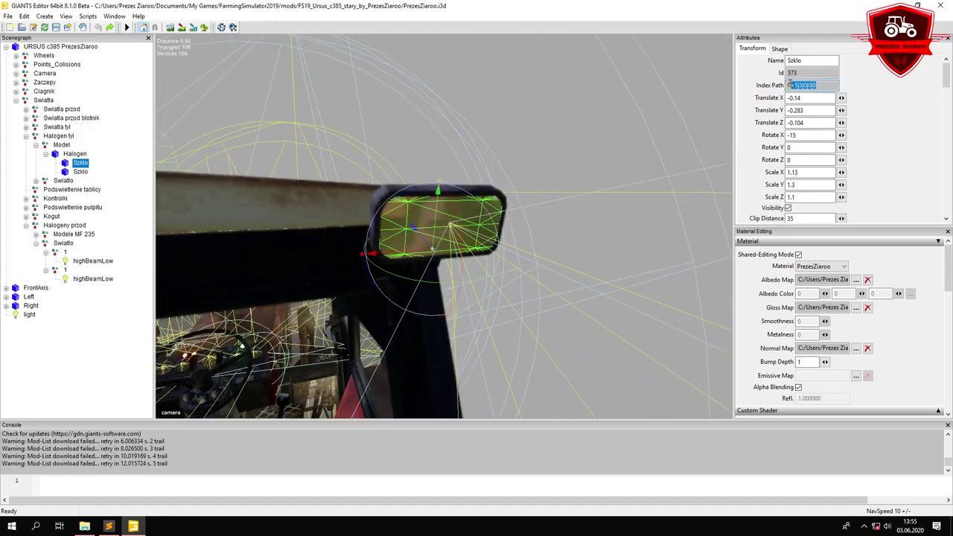
right_click(803, 84)
left_click(815, 118)
In Sublime Text, replace the shaderNode of the third lightTypes "2" defaultLight entry with the copied path 0>5|3|0|0|0
left_click(109, 527)
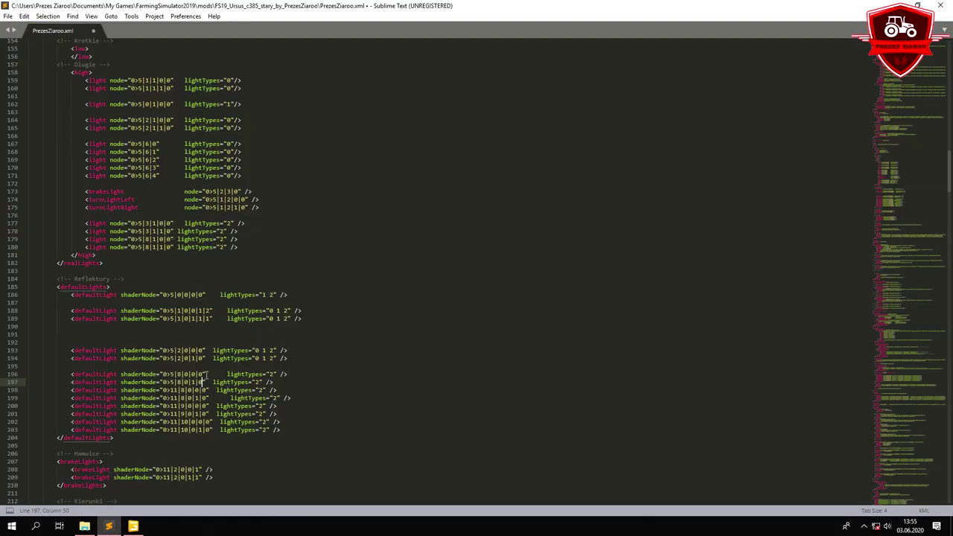
left_click_drag(164, 389, 202, 390)
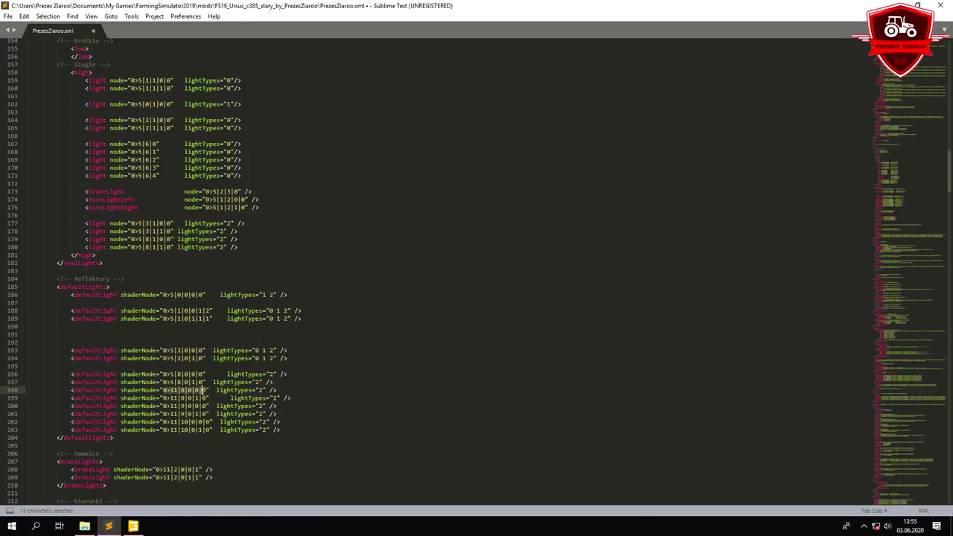
right_click(205, 396)
left_click(238, 434)
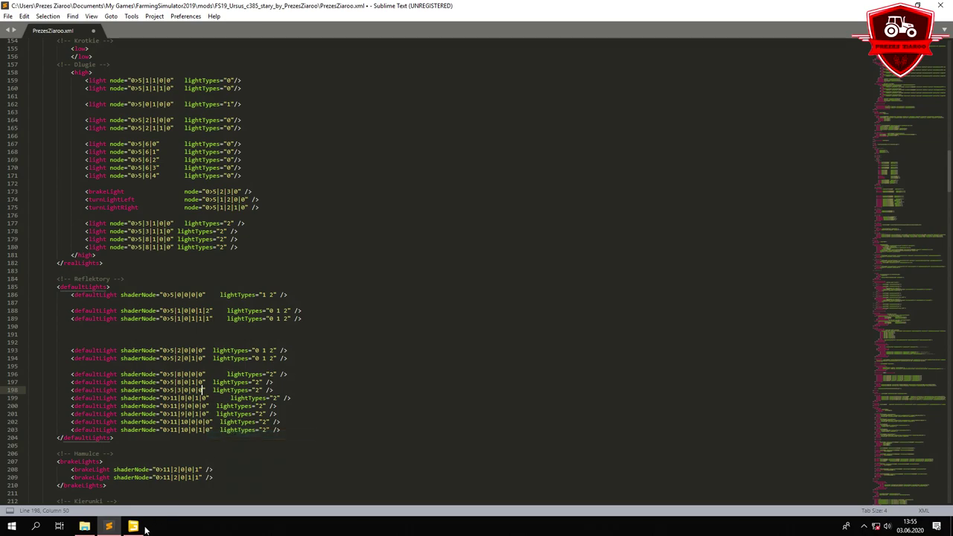
In GIANTS Editor, copy the index path of the second Szklo under Halogen
left_click(133, 527)
left_click(77, 173)
scroll(362, 223, "down", 5)
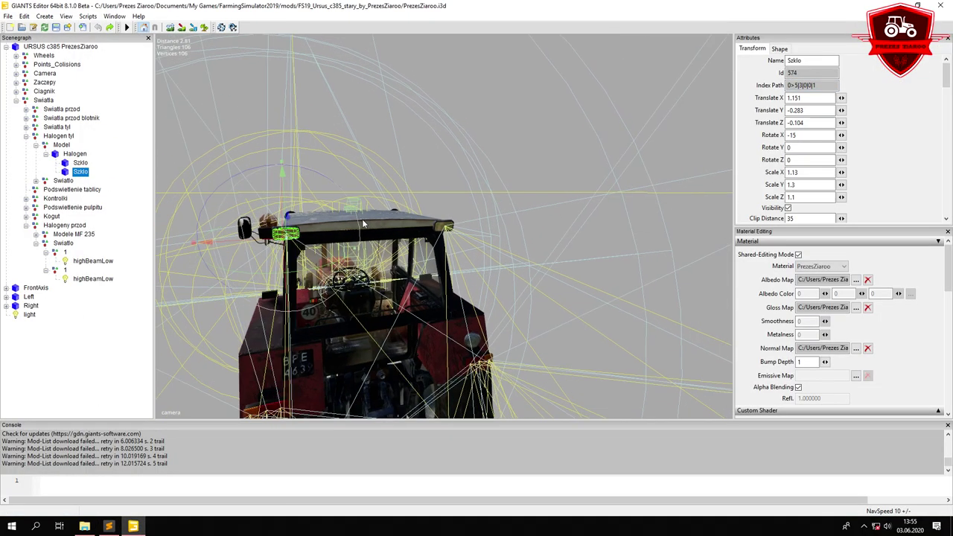
left_click_drag(831, 85, 786, 85)
right_click(800, 85)
left_click(819, 116)
In Sublime Text, replace the shaderNode of the fourth lightTypes "2" defaultLight entry with the copied path 0>5|3|0|0|1
left_click(109, 527)
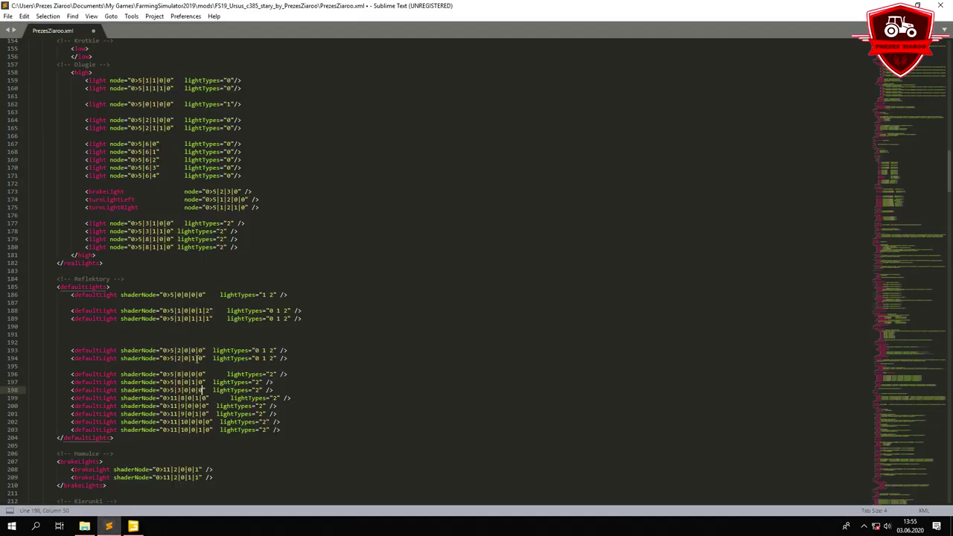
left_click_drag(164, 397, 202, 399)
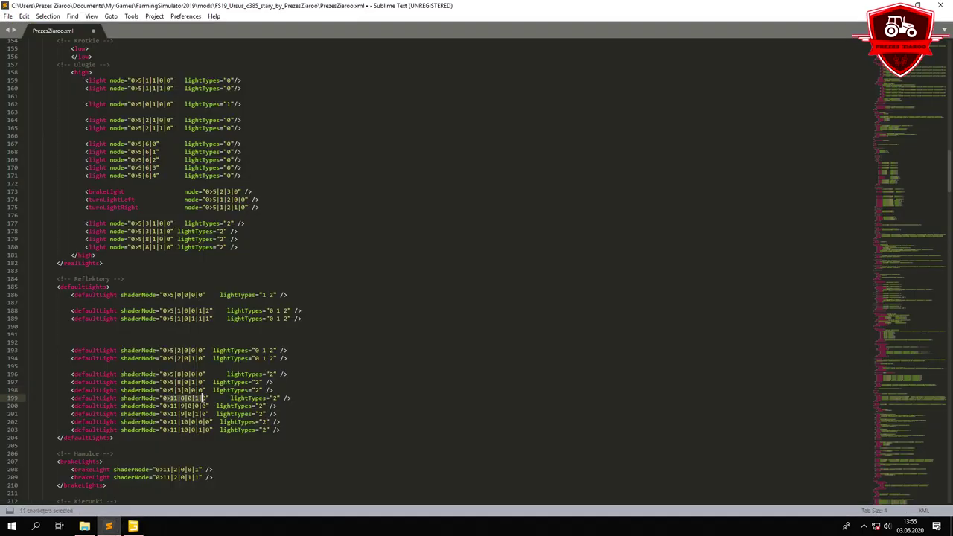
right_click(204, 402)
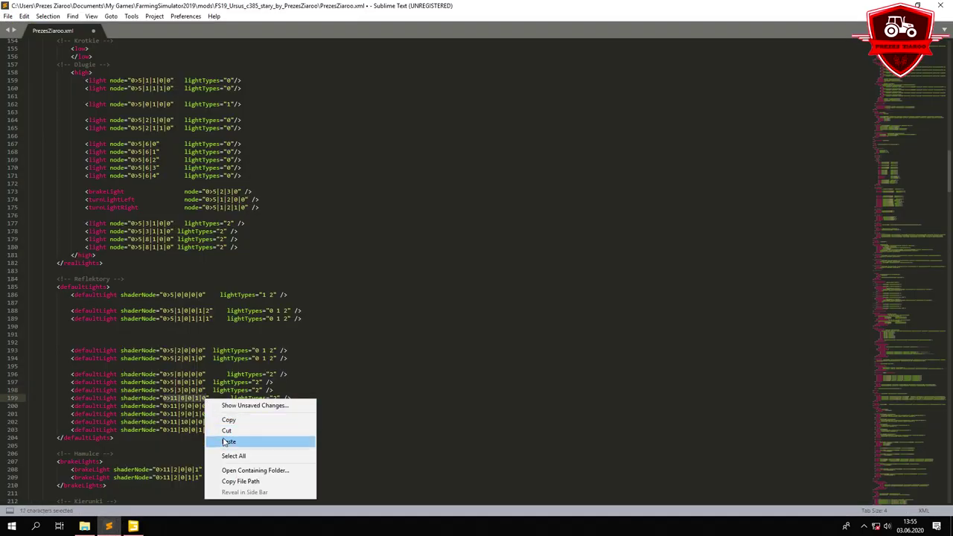
left_click(249, 442)
Delete the four leftover defaultLight entries with 0>11|9 and 0>11|10 paths at the end of defaultLights
left_click_drag(291, 430, 24, 408)
key("Delete")
left_click(157, 340)
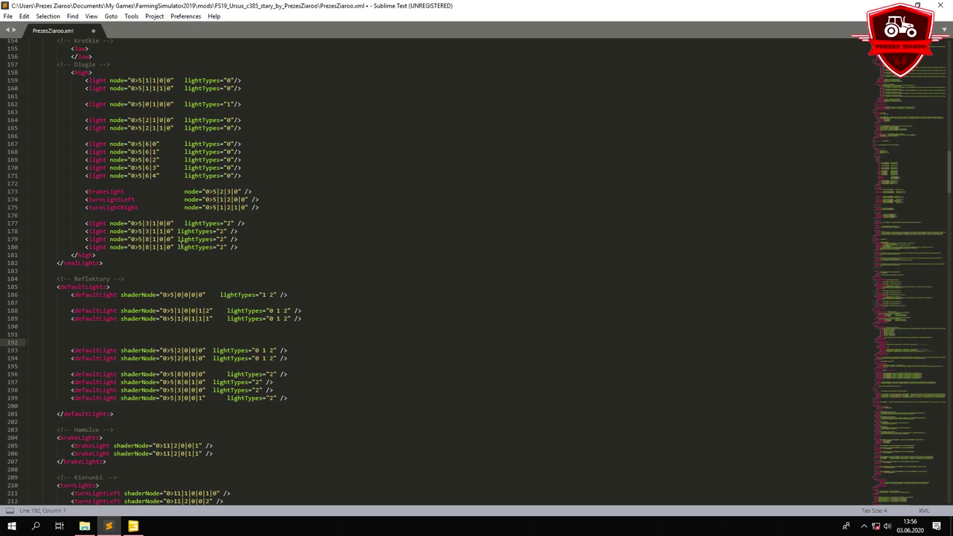
Review the lightTypes of the defaultLight entries and the brakeLight shaderNode paths under Hamulce
scroll(180, 246, "down", 2)
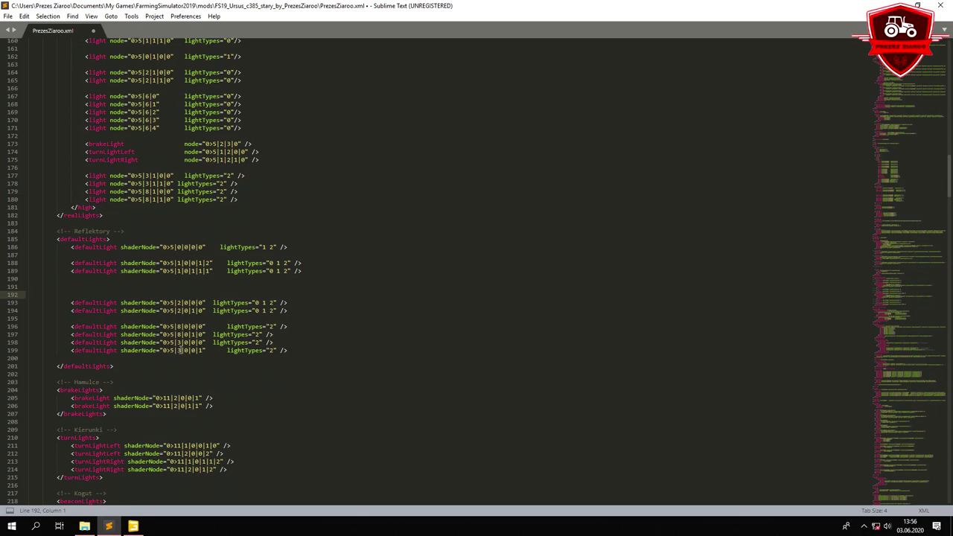
double_click(272, 326)
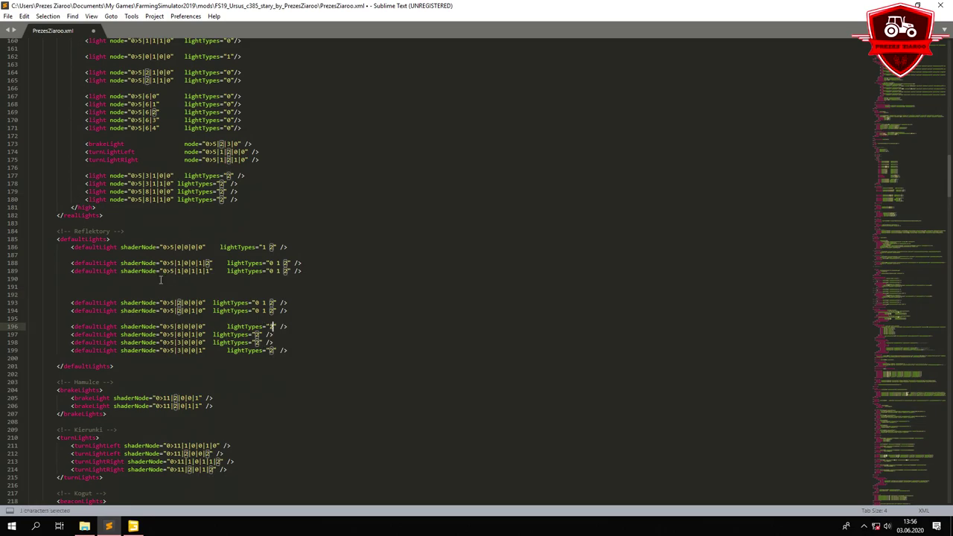
scroll(161, 282, "down", 4)
left_click(107, 295)
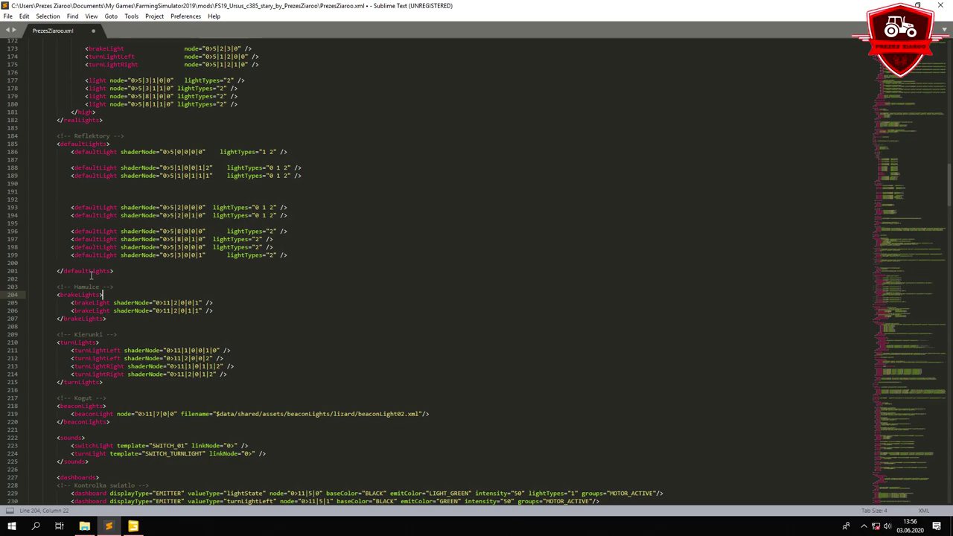
left_click_drag(75, 302, 222, 304)
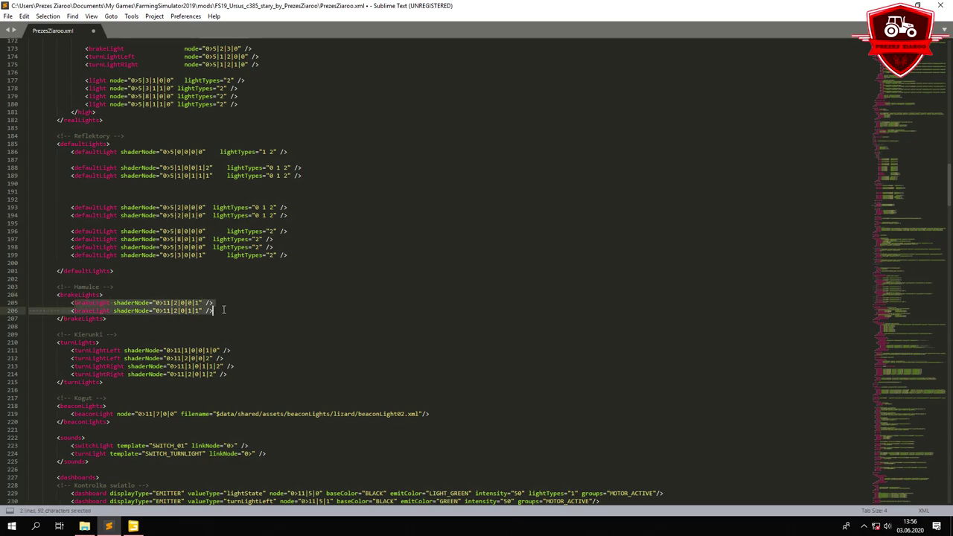
left_click(173, 302)
left_click_drag(156, 303, 201, 304)
In GIANTS Editor, expand Swiatla tyl and copy the index path of brakeLightStatic under Lewy klosz swiatla
left_click(133, 527)
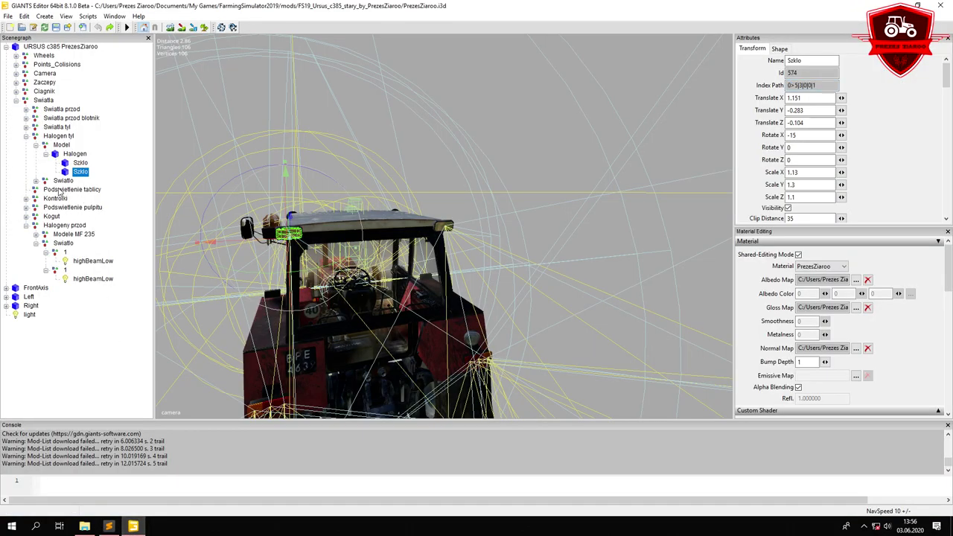
left_click_drag(375, 307, 381, 298, "alt")
middle_click_drag(381, 298, 390, 272, "alt")
scroll(399, 288, "up", 2)
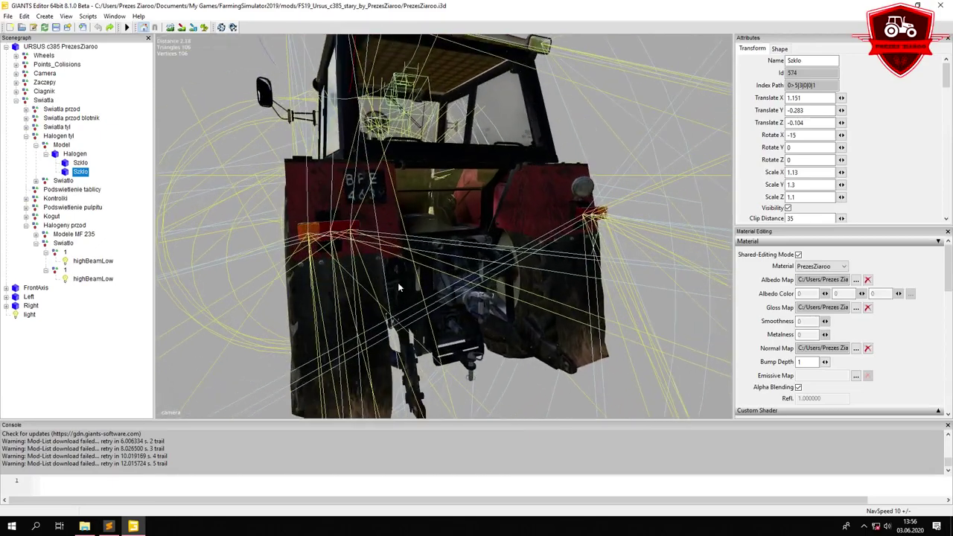
left_click(53, 206)
left_click(51, 215)
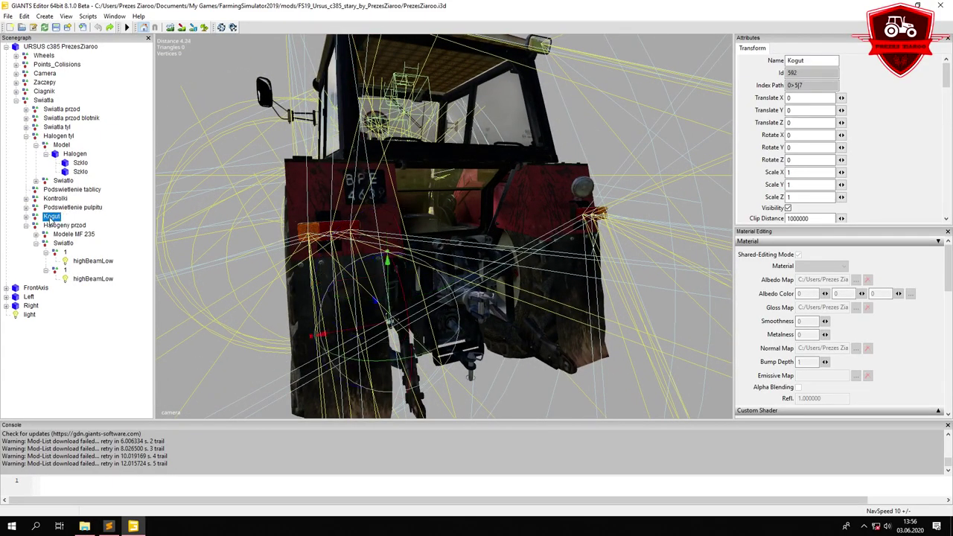
left_click(59, 127)
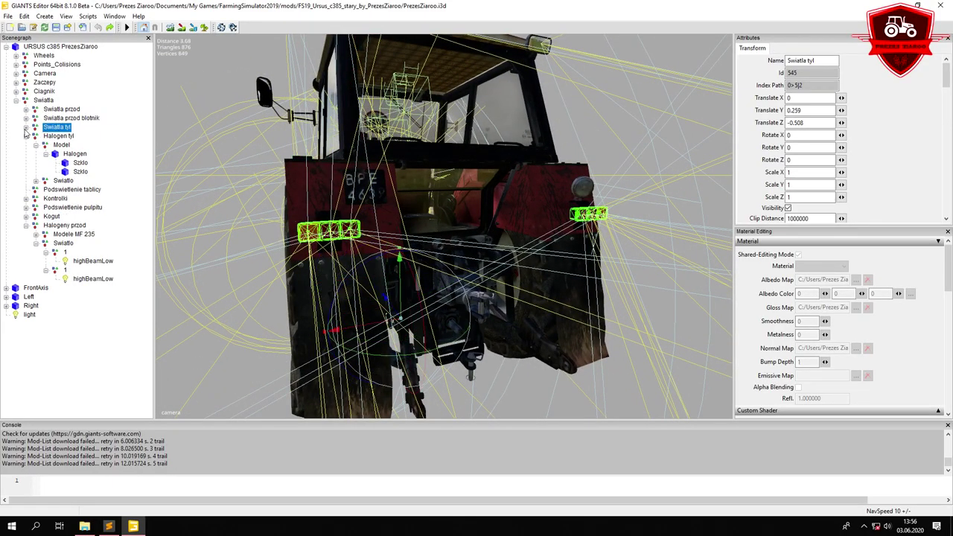
left_click(26, 128)
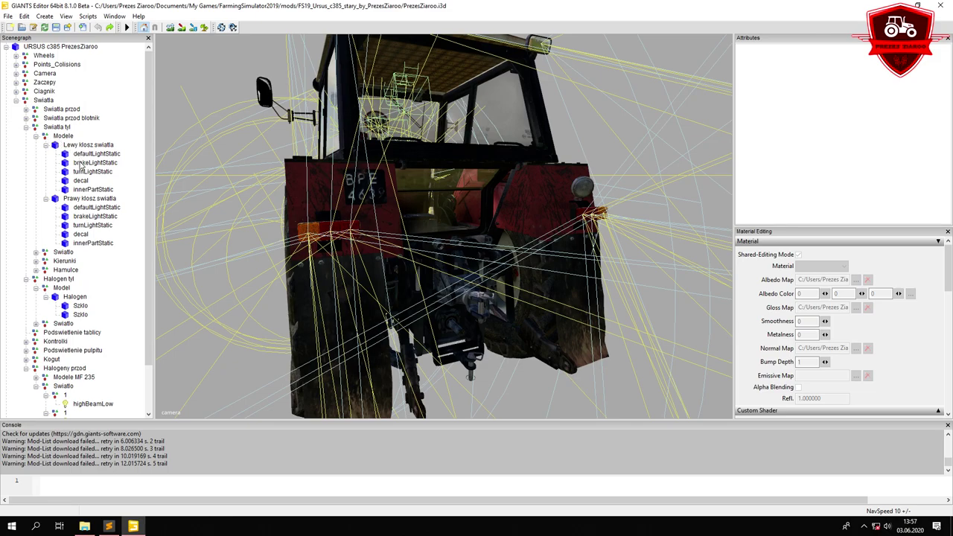
left_click(80, 163)
double_click(817, 85)
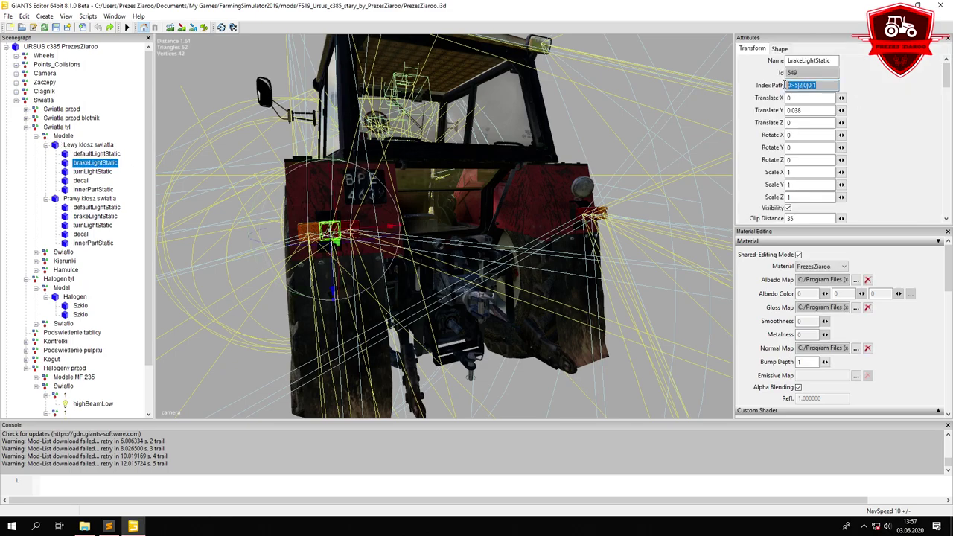
right_click(801, 84)
left_click(821, 115)
In Sublime Text, replace the shaderNode of the first brakeLight entry with the copied path 0>5|2|0|0|1
left_click(114, 524)
left_click(177, 296)
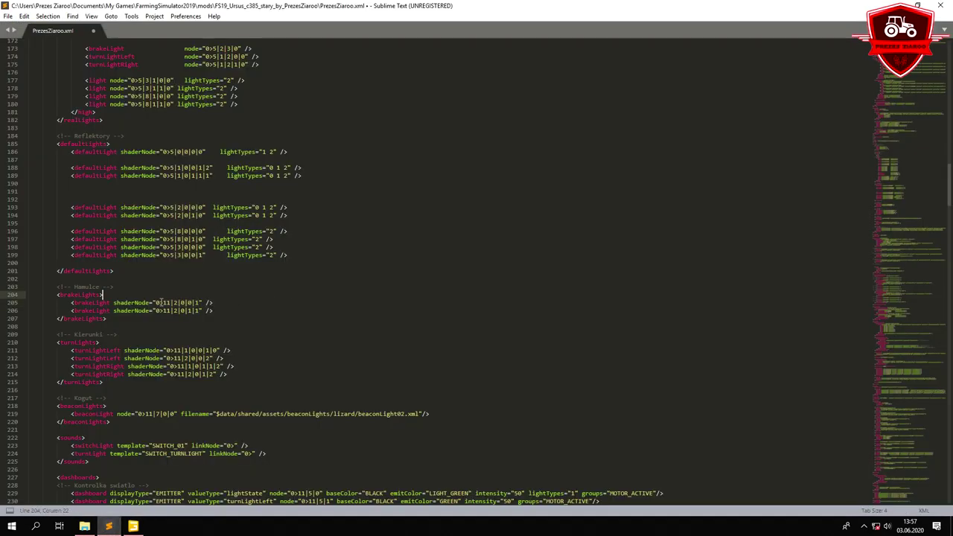
left_click_drag(157, 302, 196, 302)
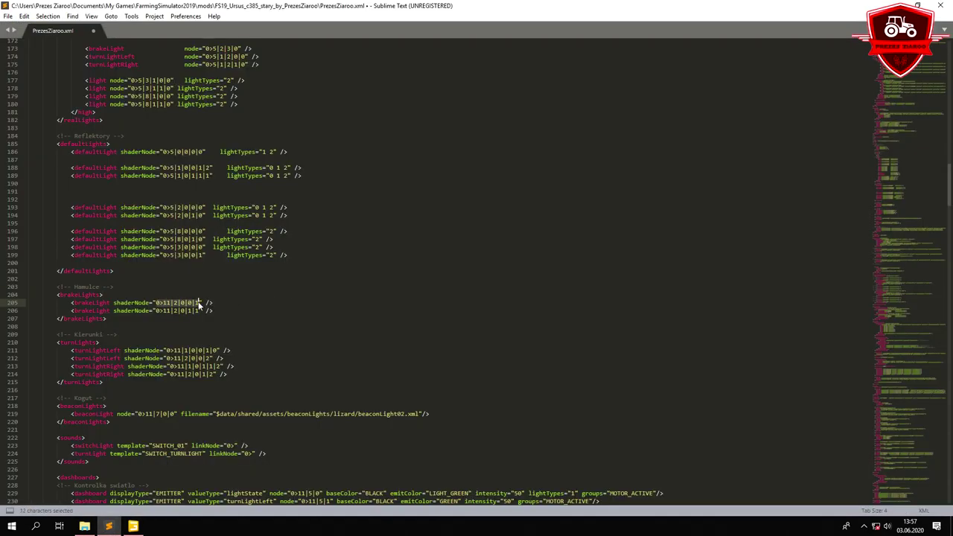
right_click(198, 302)
left_click(224, 345)
In GIANTS Editor, copy the index path of brakeLightStatic under Prawy klosz swiatla
left_click(134, 526)
left_click(95, 216)
left_click_drag(838, 85, 776, 85)
right_click(799, 85)
left_click(811, 117)
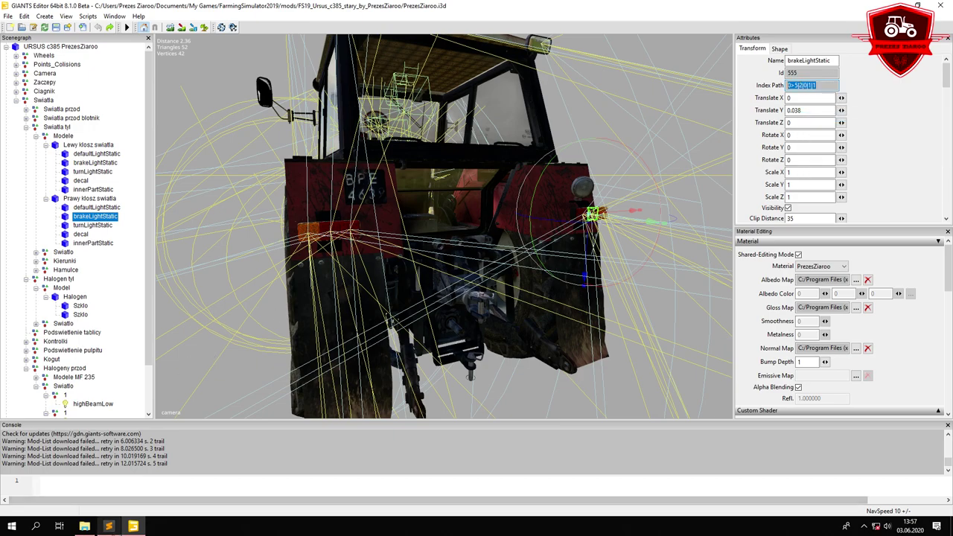
In Sublime Text, replace the shaderNode of the second brakeLight entry with the copied path 0>5|2|0|1|1
key("alt+Tab")
left_click_drag(157, 312, 198, 314)
right_click(198, 312)
left_click(209, 355)
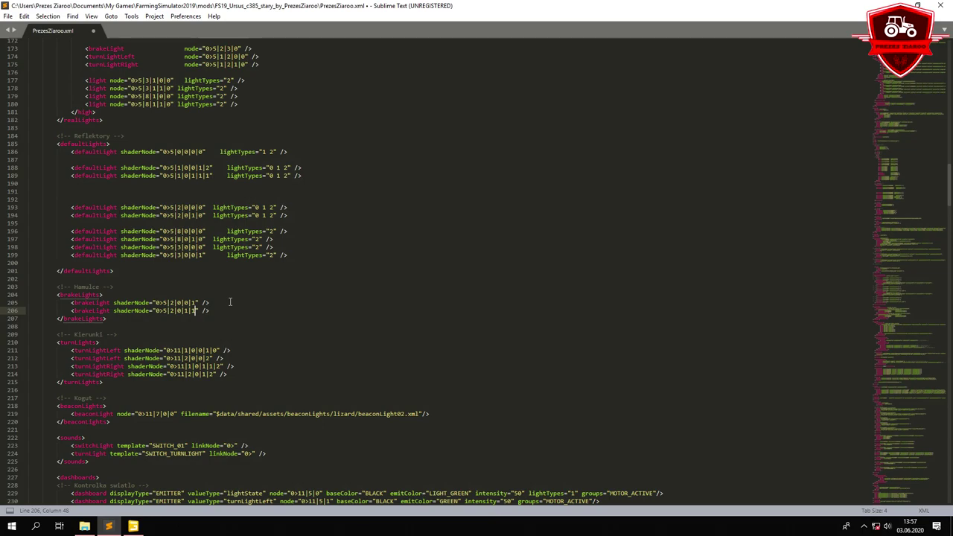
Review the turnLightLeft and turnLightRight entries under Kierunki
left_click_drag(123, 342, 137, 374)
left_click(113, 349)
left_click(114, 358)
left_click(114, 366)
left_click(115, 373)
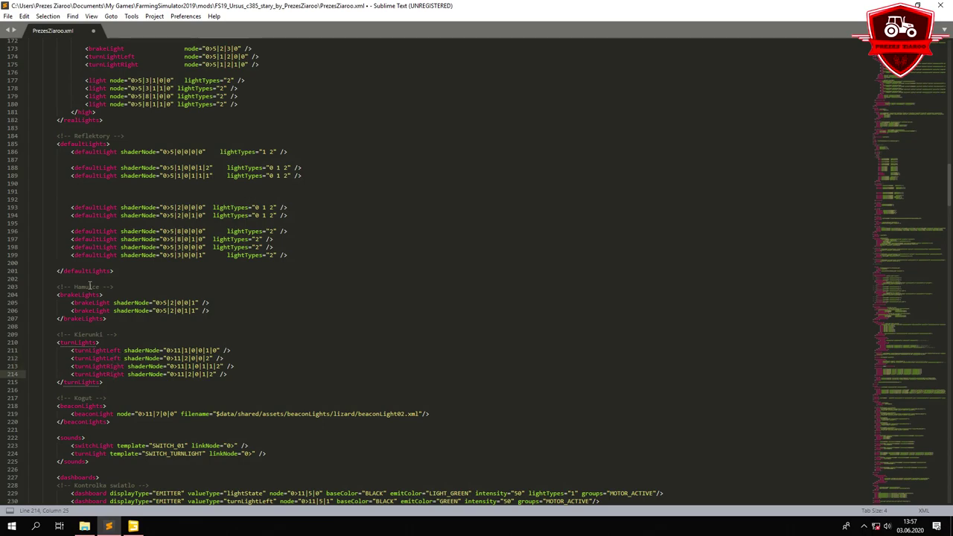
scroll(90, 286, "up", 3)
scroll(108, 306, "down", 3)
In GIANTS Editor, expand the Swiatla przod blotnik group in the scenegraph
left_click(133, 526)
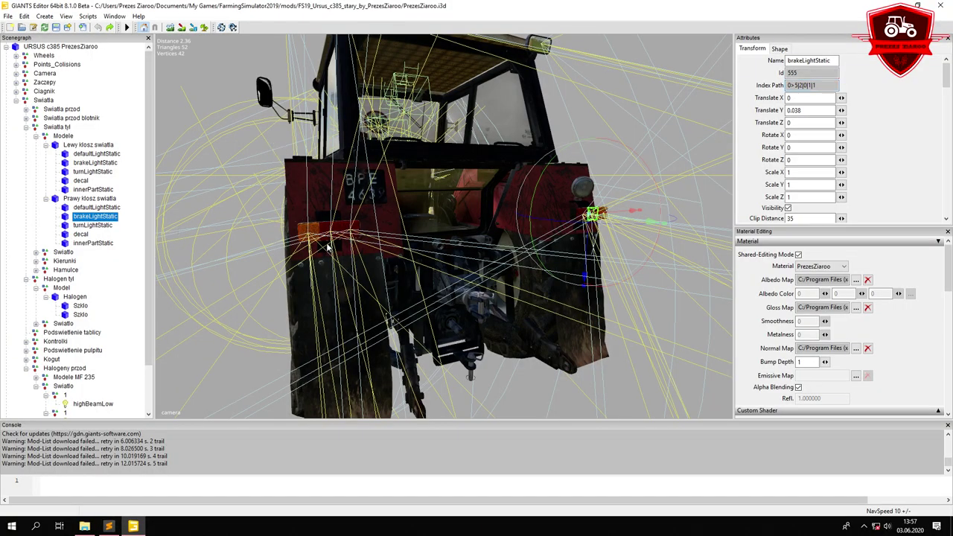
left_click(36, 136)
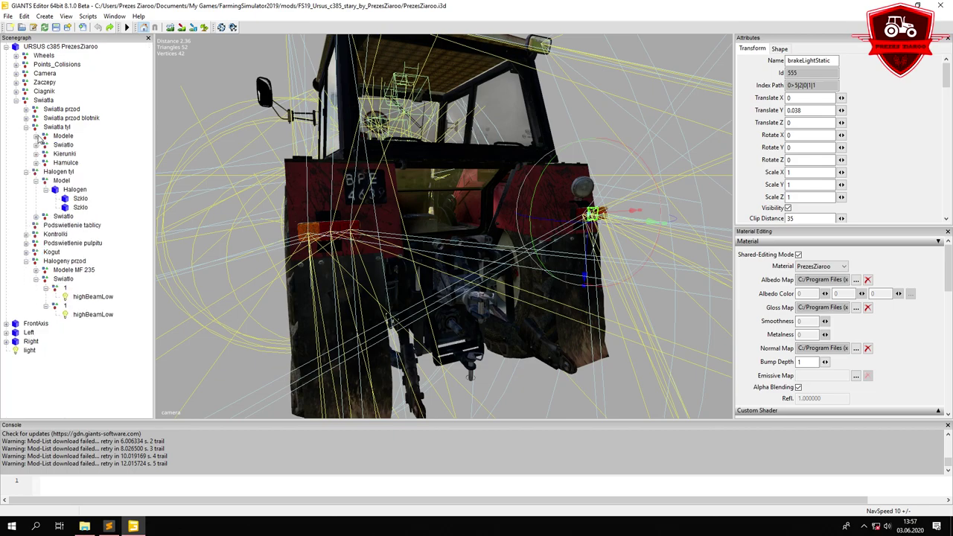
left_click(49, 135)
left_click(36, 136)
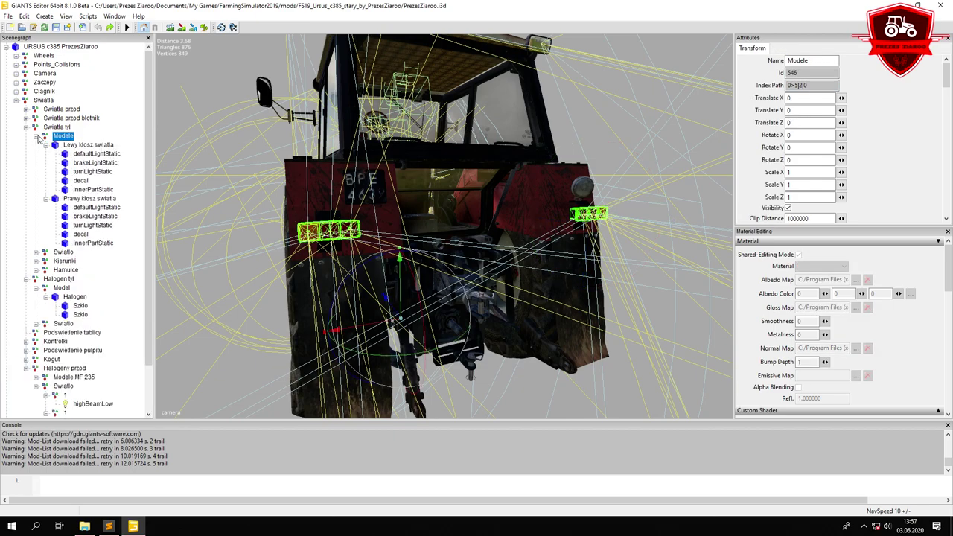
left_click(60, 119)
left_click(27, 119)
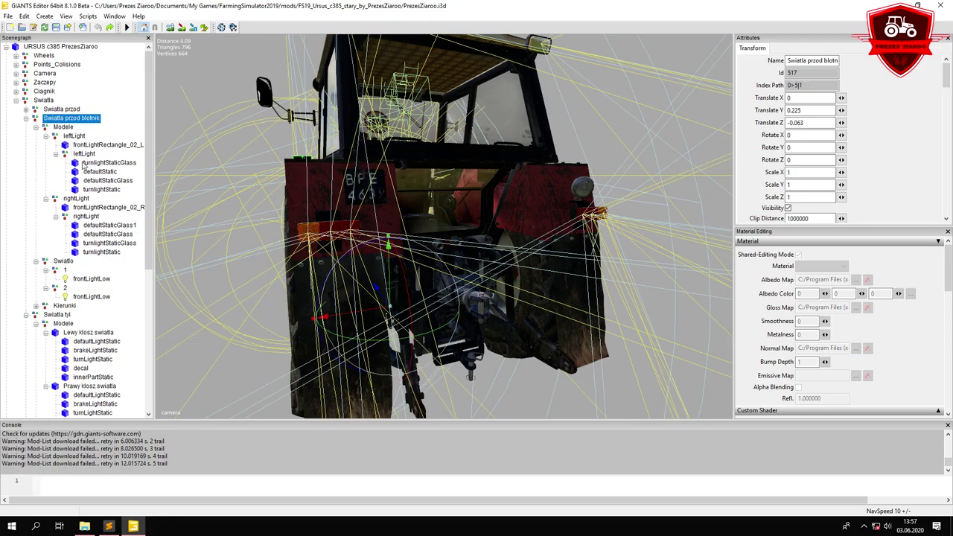
Locate the left fender's turn signal glass and copy the index path of turnlightStaticGlass under leftLight
left_click(97, 181)
key("f")
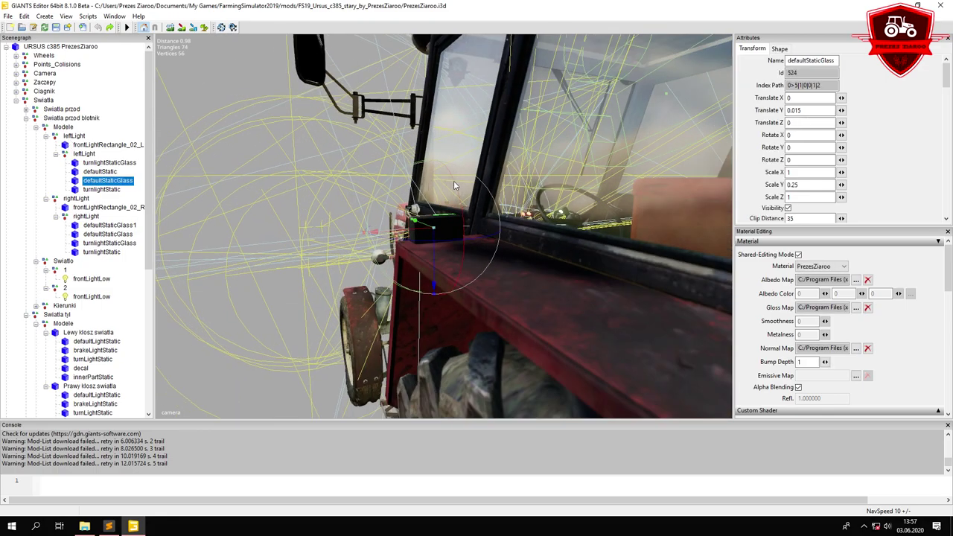
key("Down")
key("f")
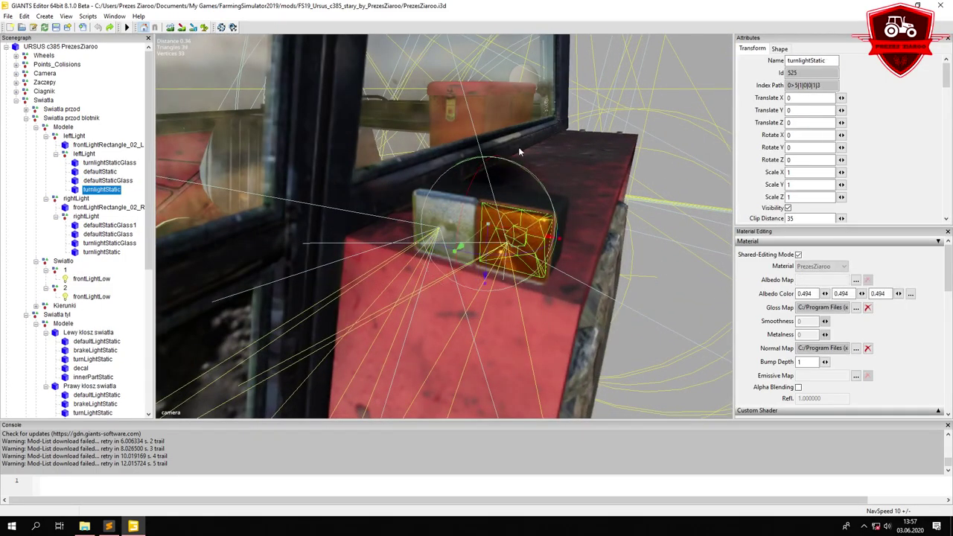
left_click(96, 181)
left_click(102, 163)
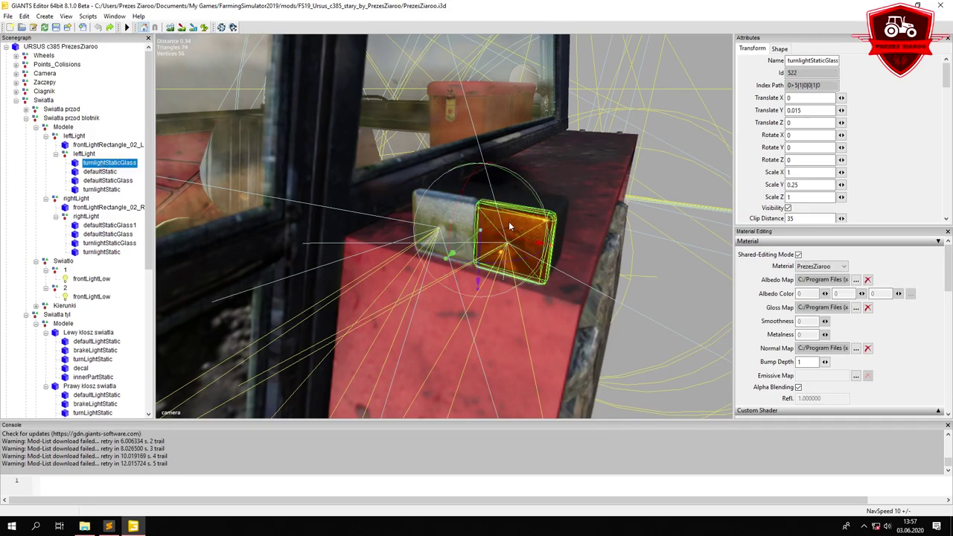
left_click_drag(836, 85, 778, 85)
right_click(805, 86)
left_click(817, 116)
In Sublime Text, replace the shaderNode of the first turnLightLeft entry with the copied path 0>5|1|0|0|1|0
left_click(108, 526)
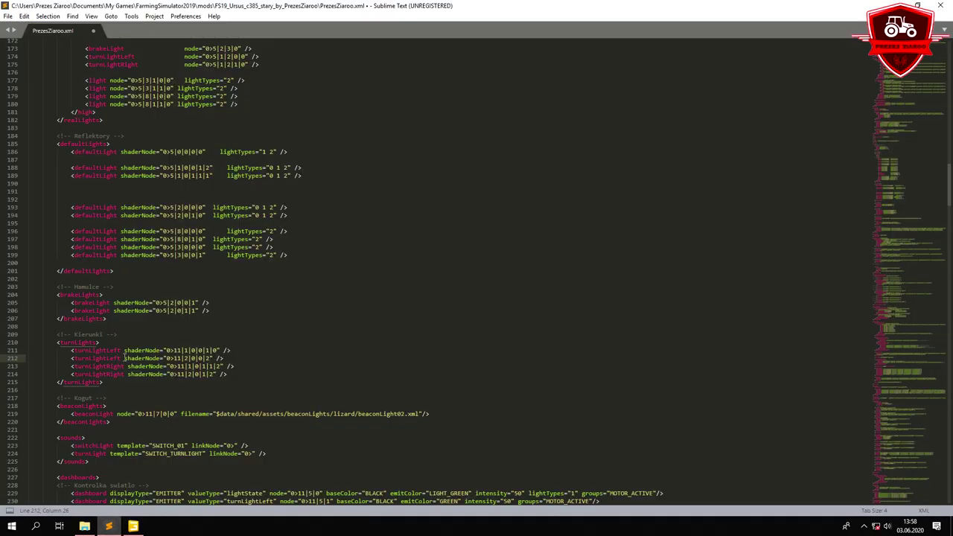
left_click_drag(167, 349, 210, 350)
right_click(217, 350)
left_click(239, 394)
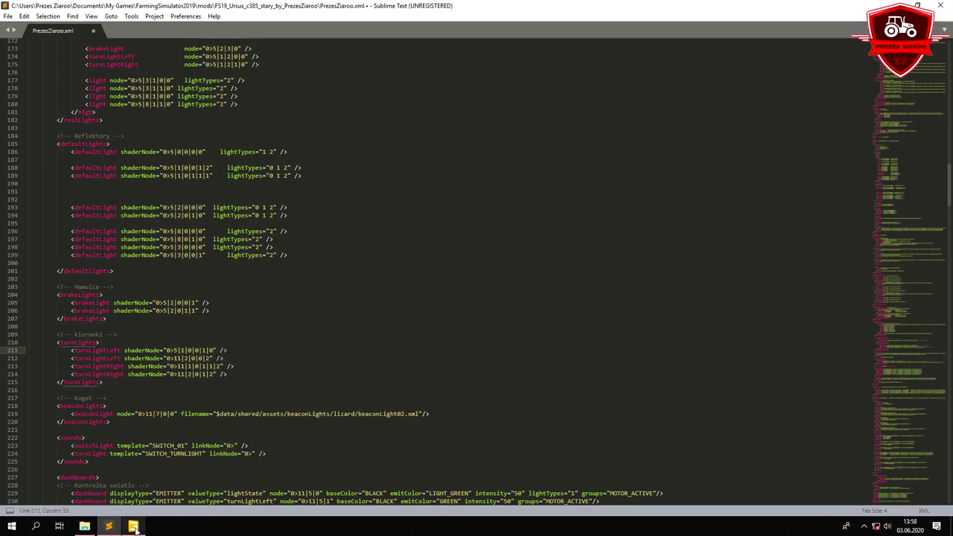
Examine the tractor's left side in GIANTS Editor and compare the left and right turn light entries in Sublime Text
left_click(133, 526)
middle_click_drag(435, 273, 386, 268)
left_click(109, 526)
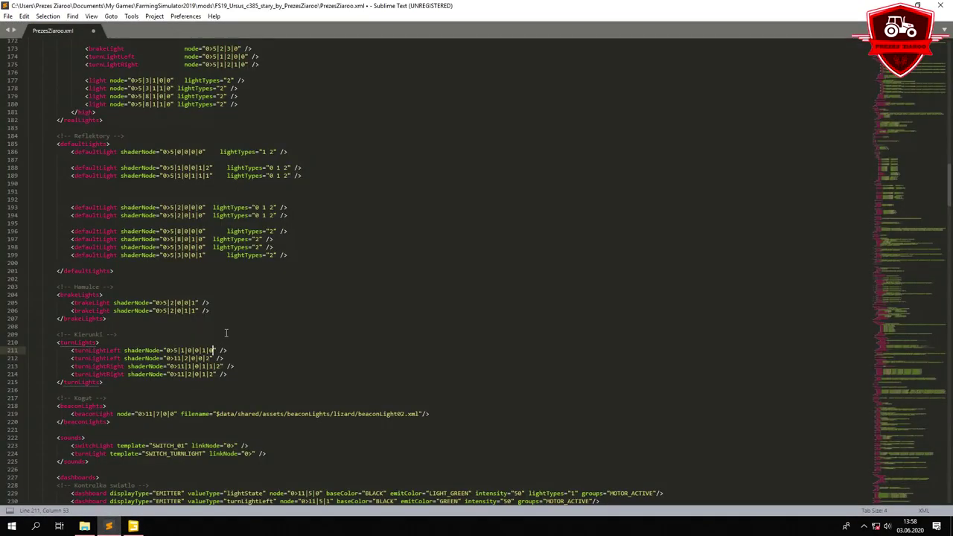
left_click_drag(91, 352, 128, 374)
left_click(116, 350)
left_click(117, 359)
left_click(118, 366)
left_click(117, 374)
left_click(97, 350)
left_click(98, 358)
left_click_drag(98, 366, 100, 375)
left_click(98, 374)
left_click(86, 350)
left_click(85, 365)
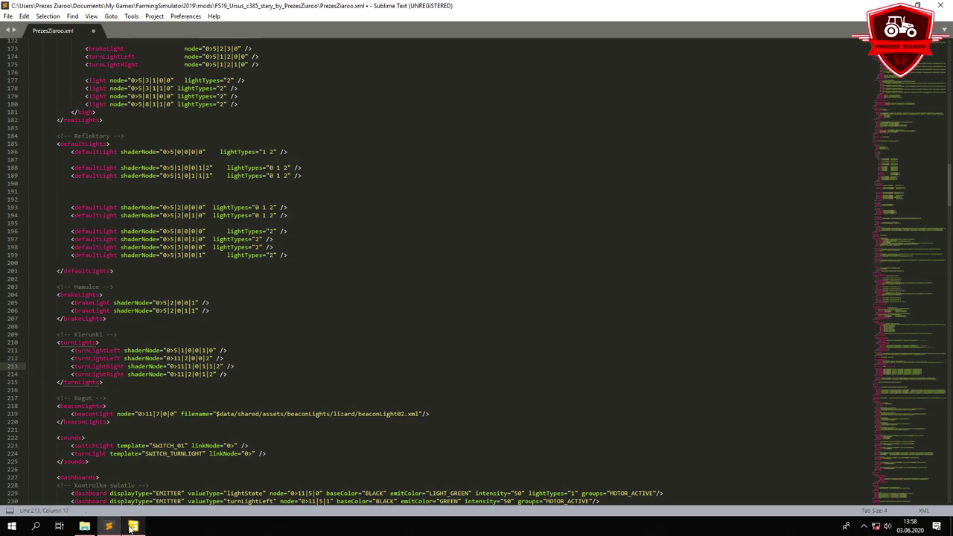
In GIANTS Editor, copy the index path of turnLightStatic under Lewy klosz swiatla
left_click(133, 527)
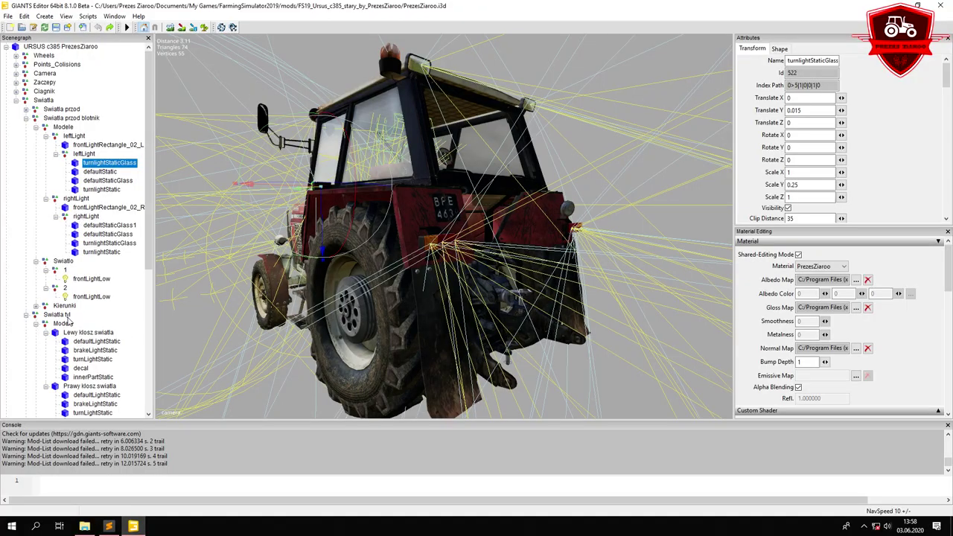
left_click(91, 350)
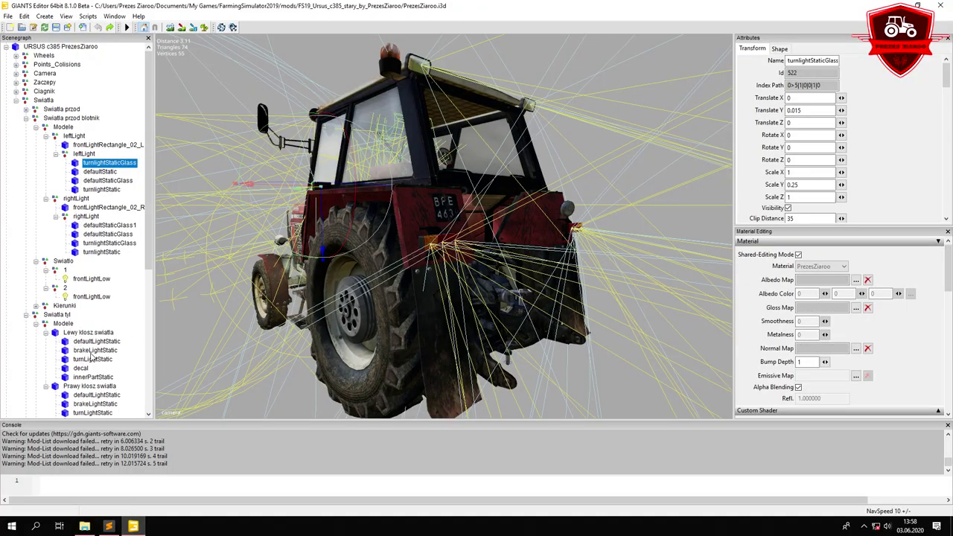
key("f")
left_click(85, 378)
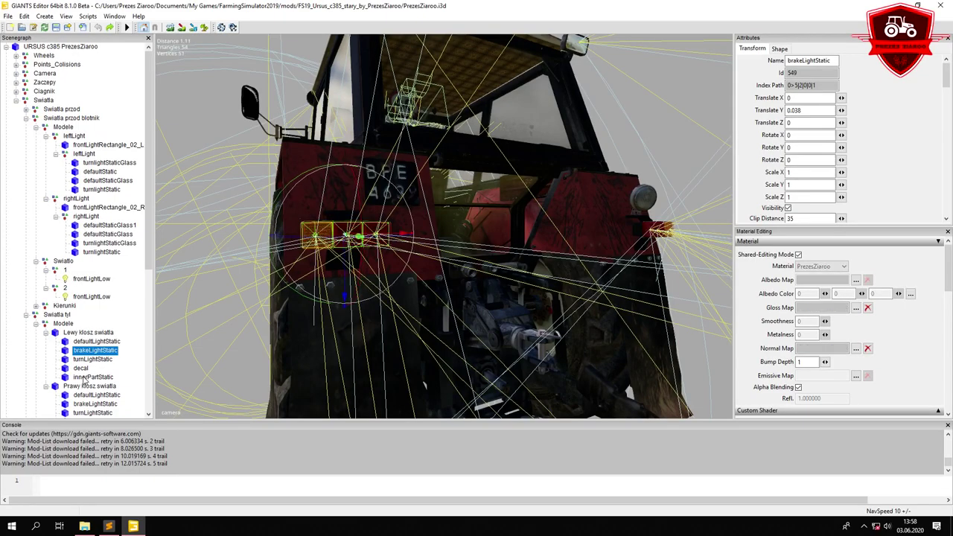
left_click(84, 368)
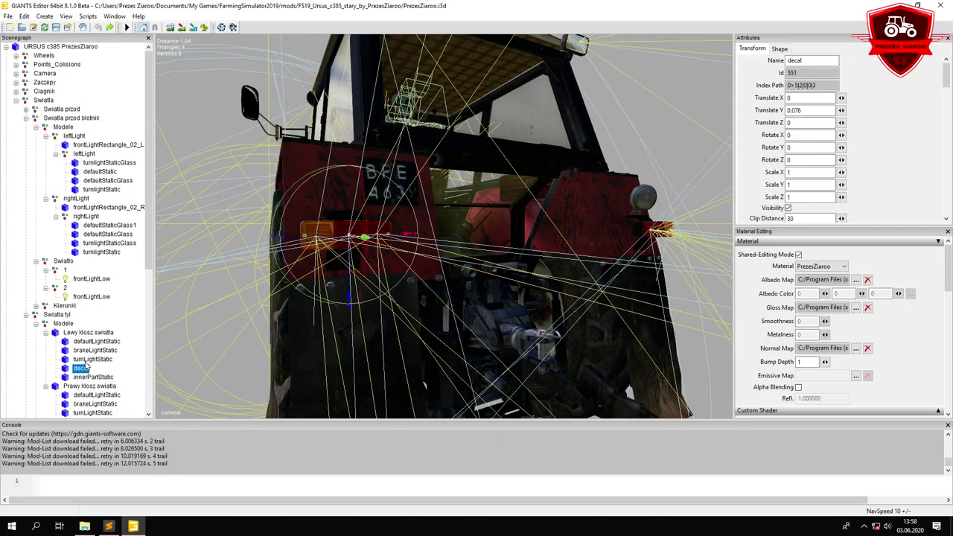
left_click(88, 359)
left_click_drag(825, 85, 788, 88)
right_click(802, 85)
left_click(824, 117)
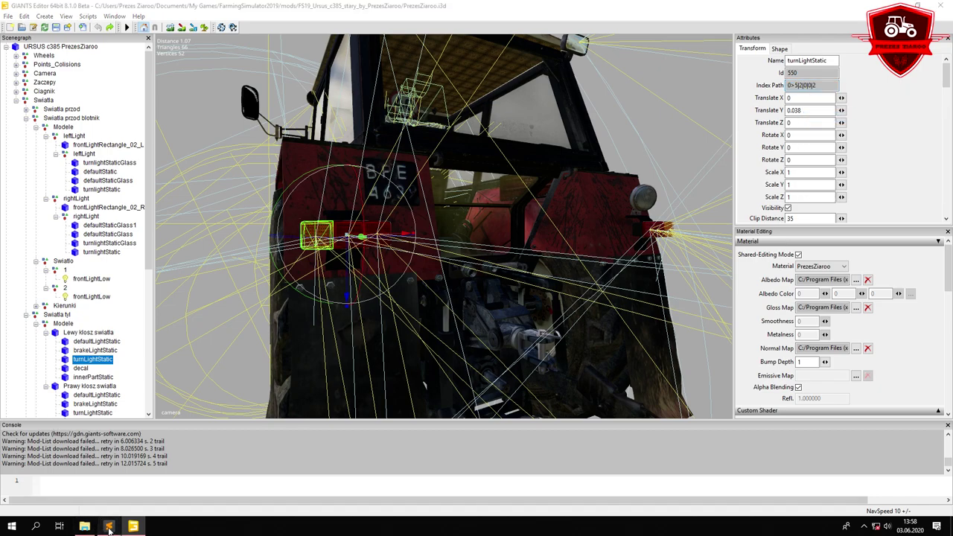
In Sublime Text, replace the shaderNode of the second turnLightLeft entry with the copied path 0>5|2|0|0|2
left_click(108, 527)
left_click_drag(165, 358, 210, 358)
right_click(210, 360)
left_click(232, 402)
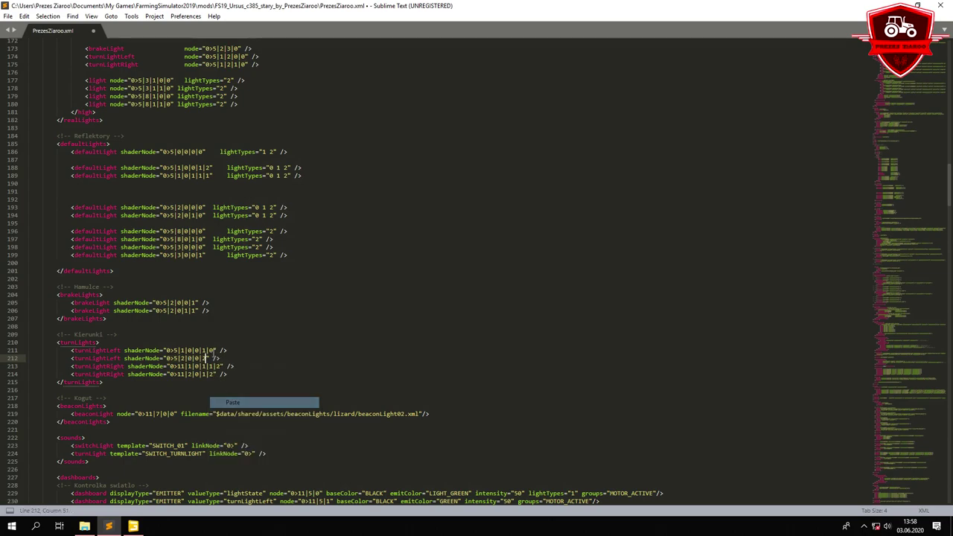
In GIANTS Editor, copy the index path of turnlightStaticGlass under rightLight in Swiatla przod blotnik
left_click(133, 527)
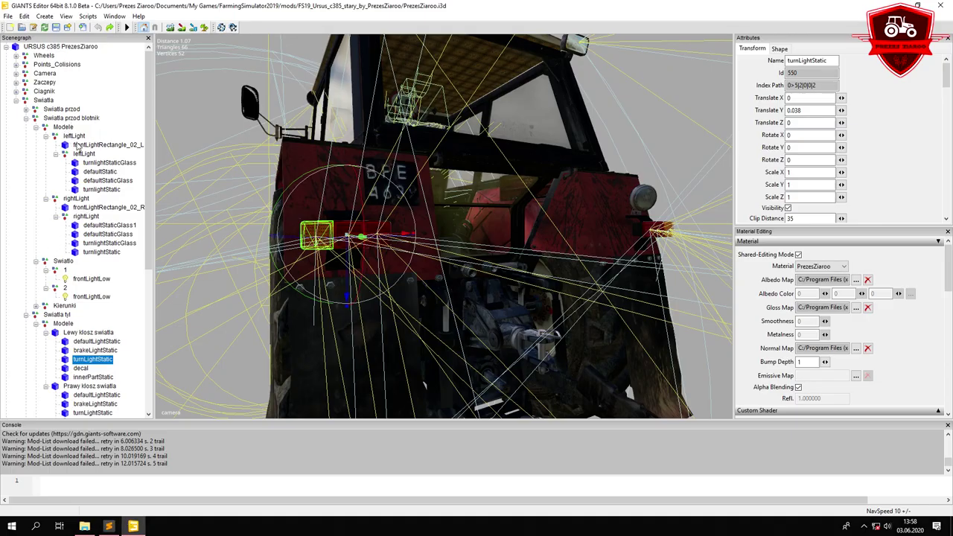
double_click(98, 234)
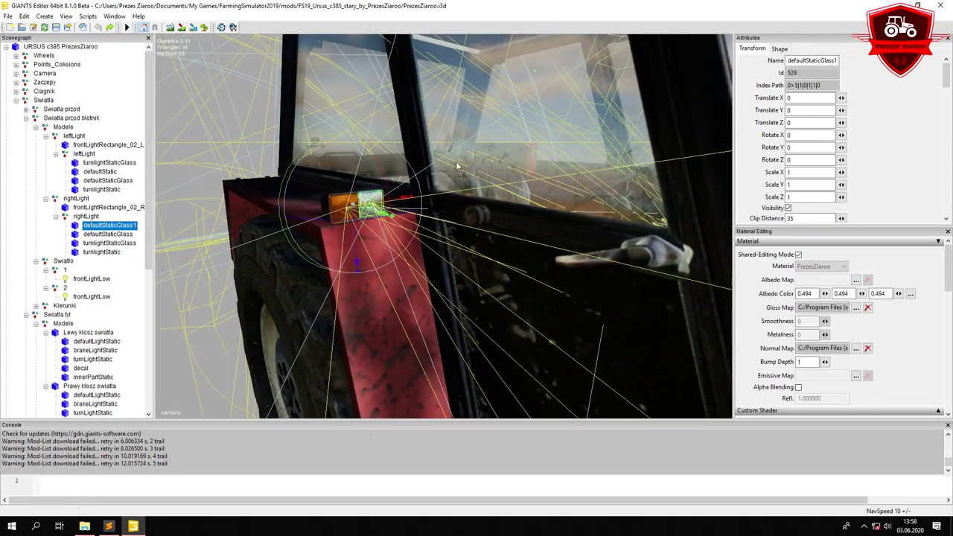
left_click(104, 243)
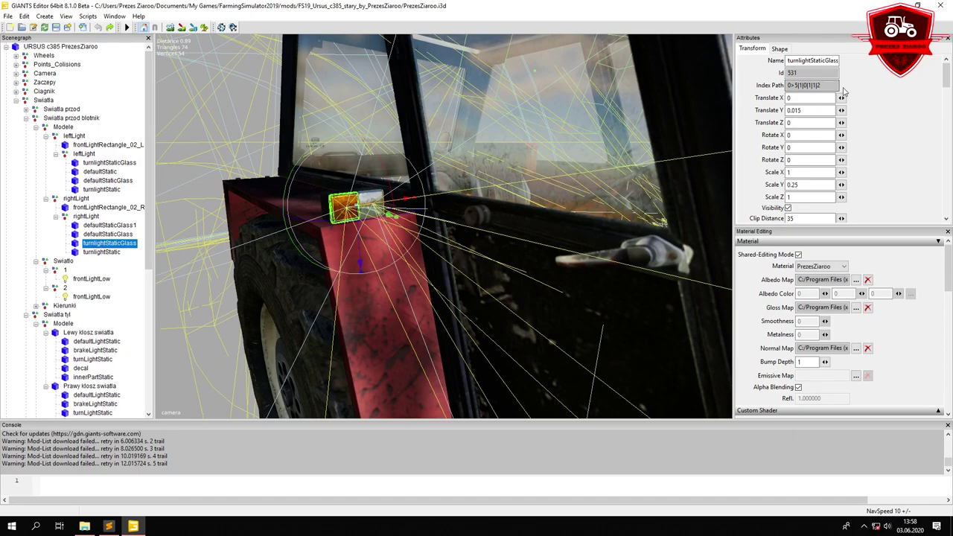
left_click_drag(829, 86, 755, 85)
right_click(796, 85)
left_click(820, 116)
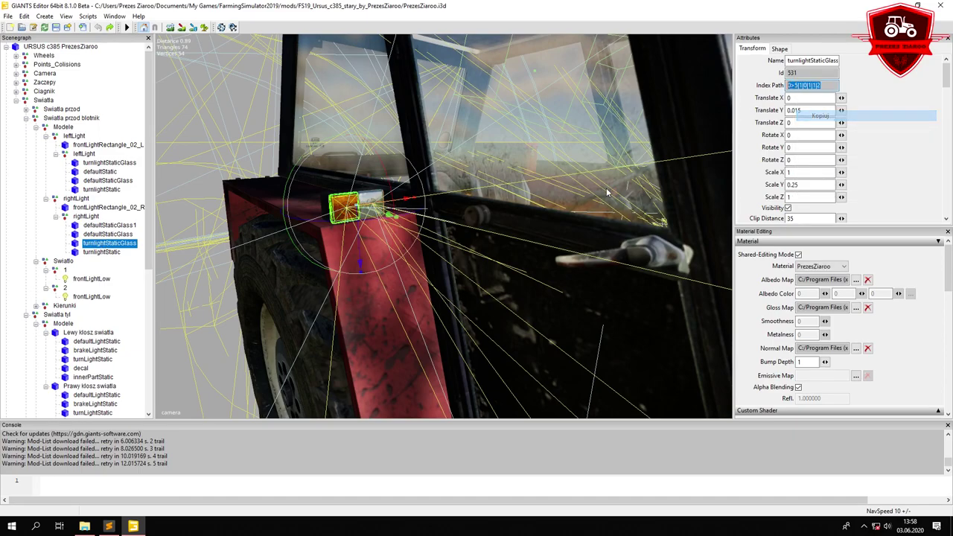
In Sublime Text, replace the shaderNode of the first turnLightRight entry with the copied path 0>5|1|0|1|1|2
left_click(109, 526)
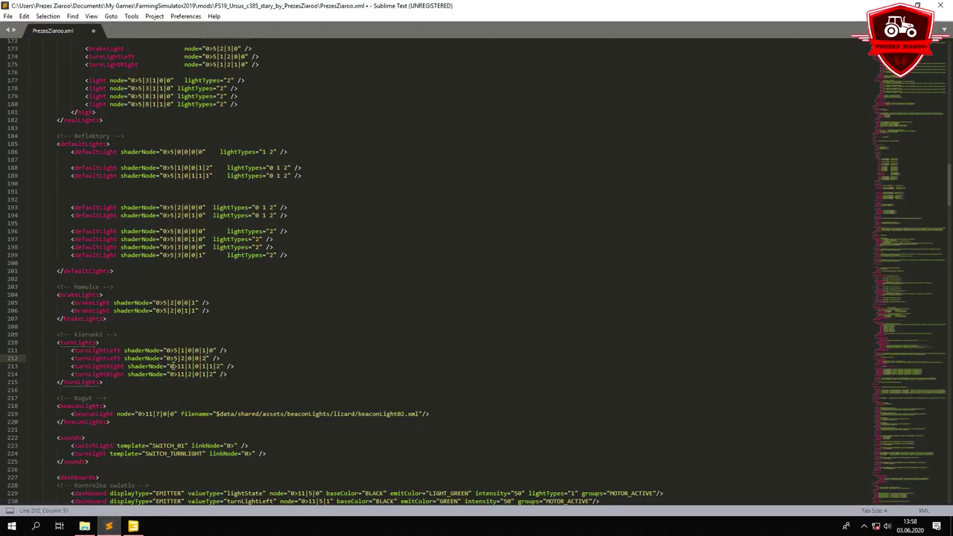
left_click_drag(170, 367, 216, 366)
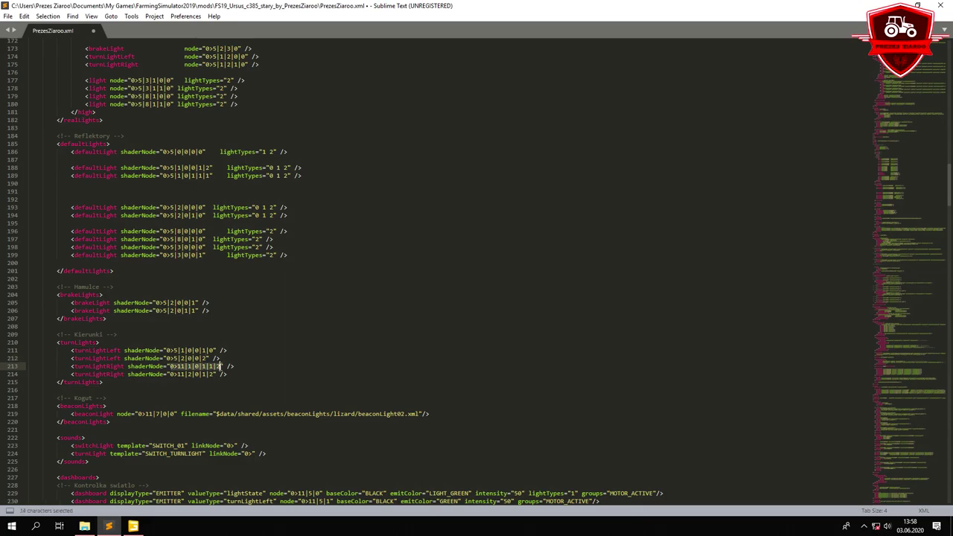
right_click(221, 370)
left_click(238, 408)
In GIANTS Editor, copy the index path of turnLightStatic under Prawy klosz swiatla
left_click(134, 526)
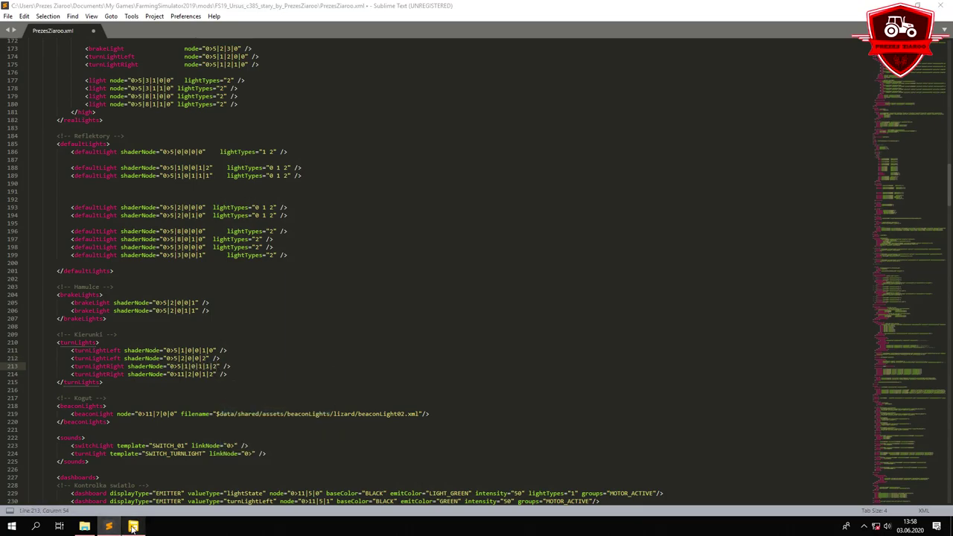
left_click_drag(232, 319, 443, 268, "alt")
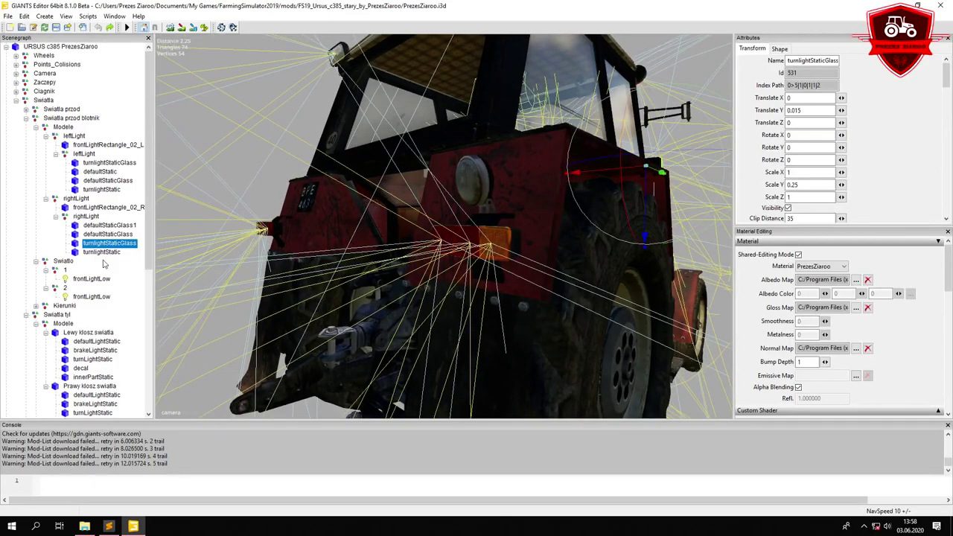
left_click(96, 394)
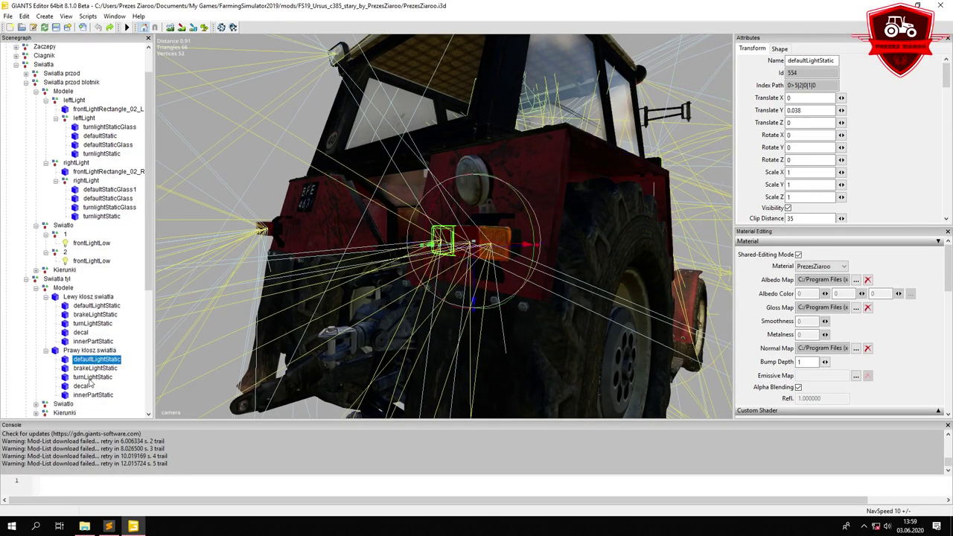
left_click_drag(818, 85, 791, 86)
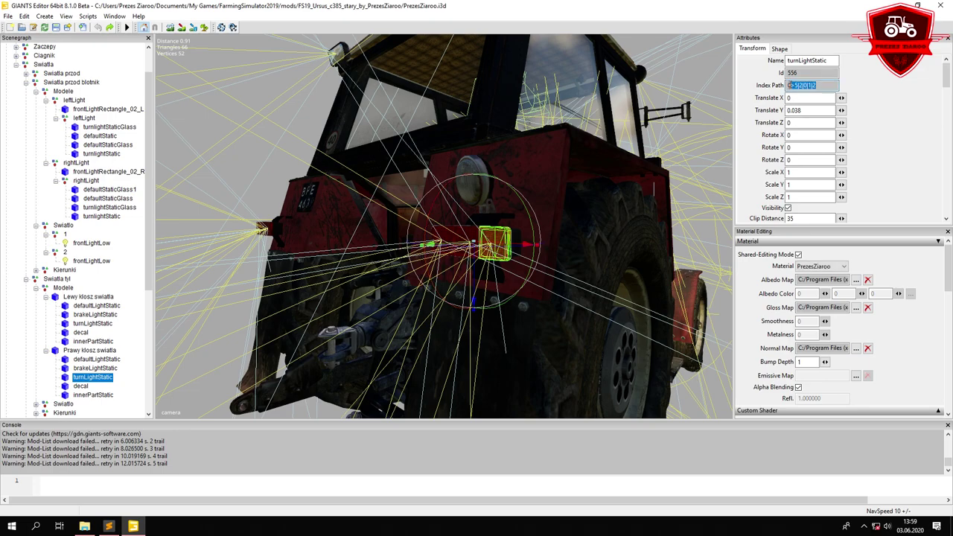
right_click(804, 85)
left_click(812, 116)
In Sublime Text, replace the shaderNode of the second turnLightRight entry with the copied path 0>5|2|0|1|2
left_click(108, 526)
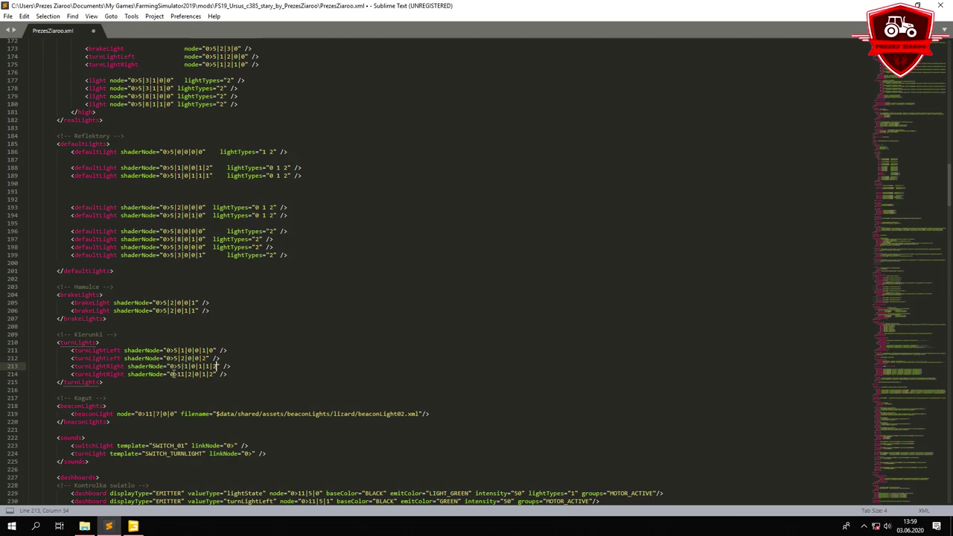
left_click_drag(170, 375, 210, 374)
right_click(212, 376)
left_click(235, 416)
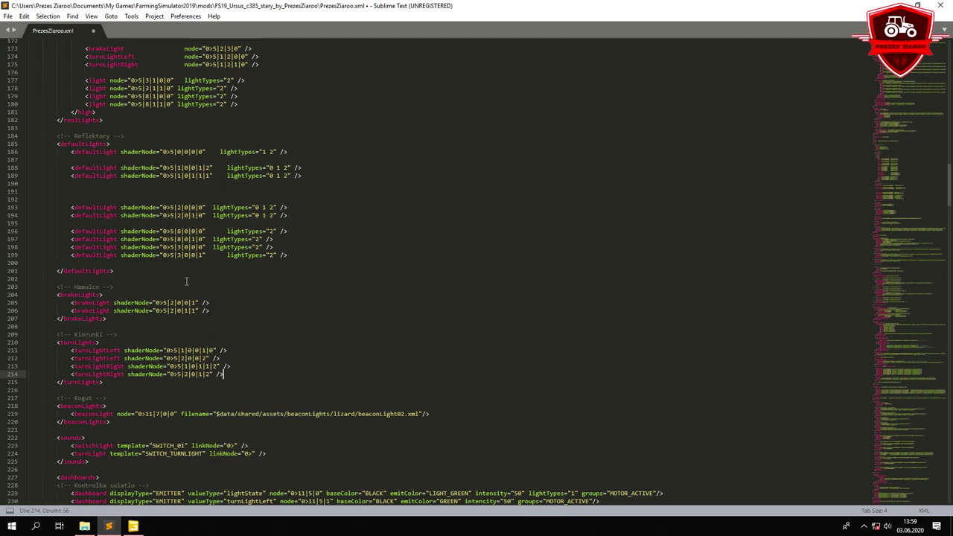
Review the beaconLight entry's filename under Kogut and examine the beacon on the tractor's cab in GIANTS Editor
scroll(186, 281, "down", 4)
left_click_drag(216, 320, 365, 320)
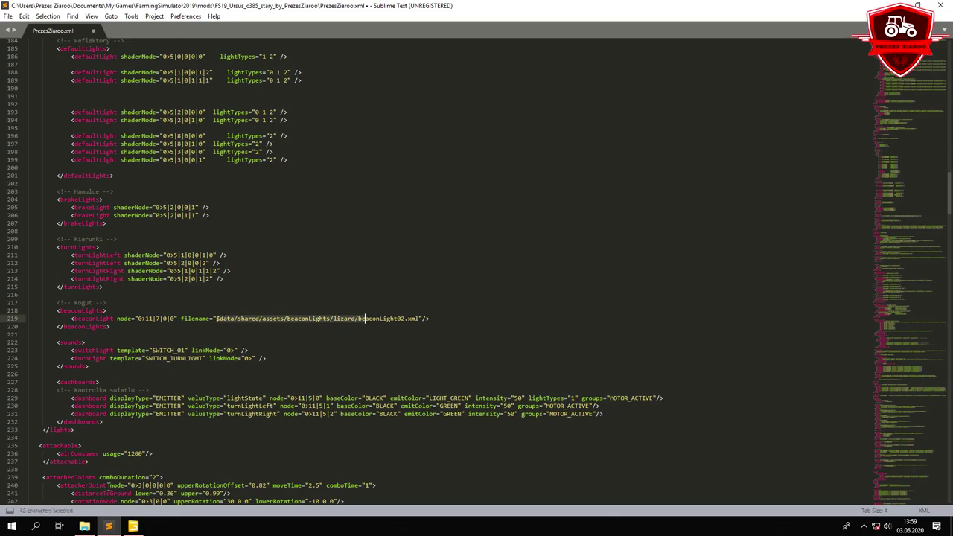
left_click(269, 318)
left_click(133, 525)
left_click_drag(334, 192, 549, 208, "alt")
middle_click_drag(549, 208, 460, 158)
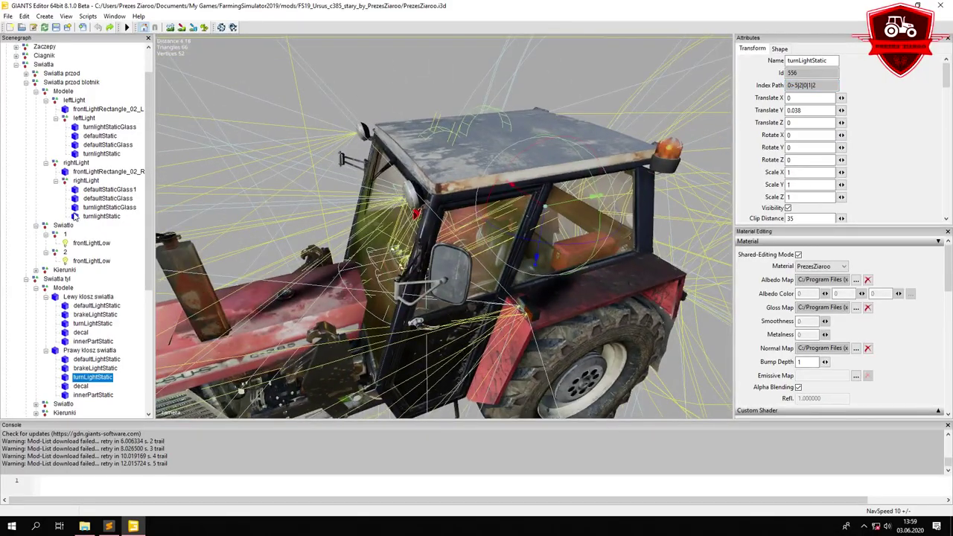
In the scenegraph, collapse all sub-branches of the Swiatla group and expand only its first level
scroll(75, 212, "down", 6)
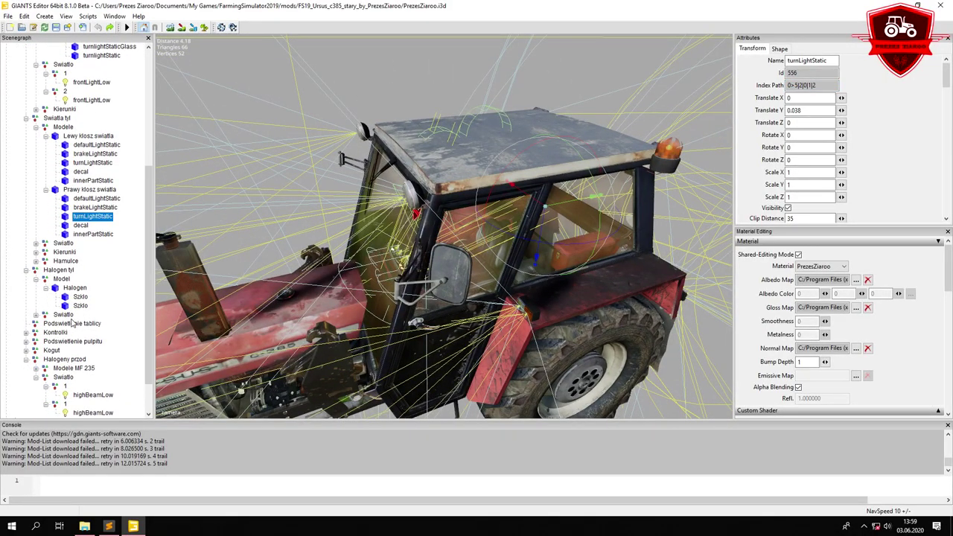
left_click_drag(148, 301, 148, 187)
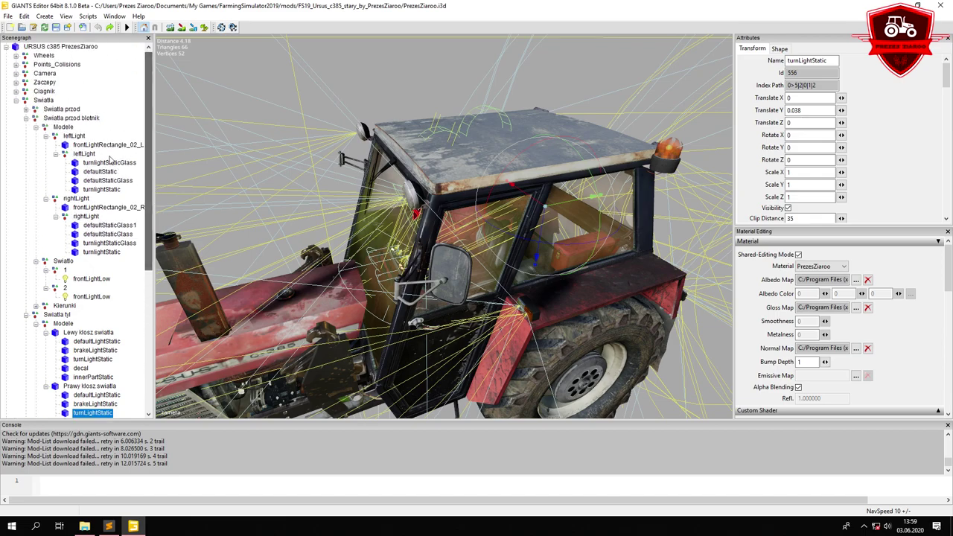
right_click(60, 121)
left_click(76, 148)
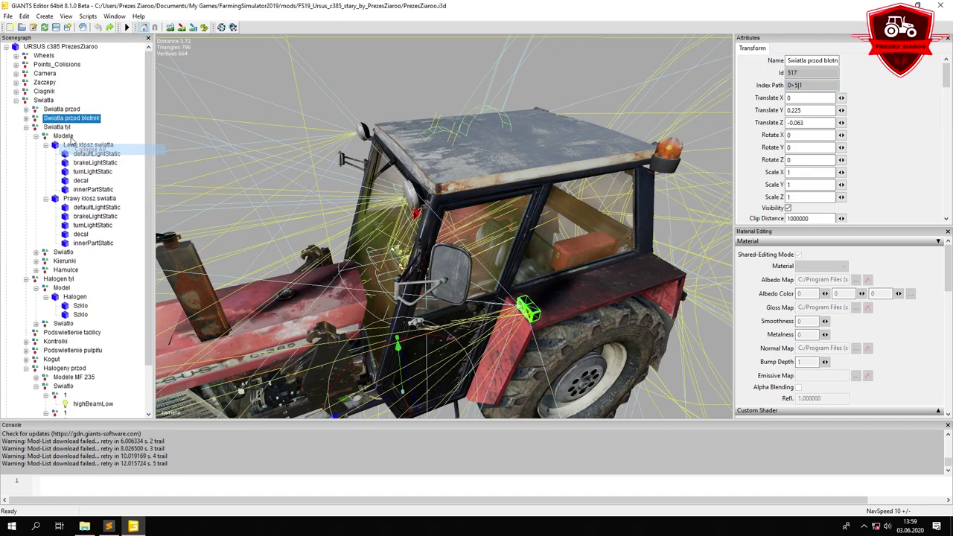
right_click(43, 101)
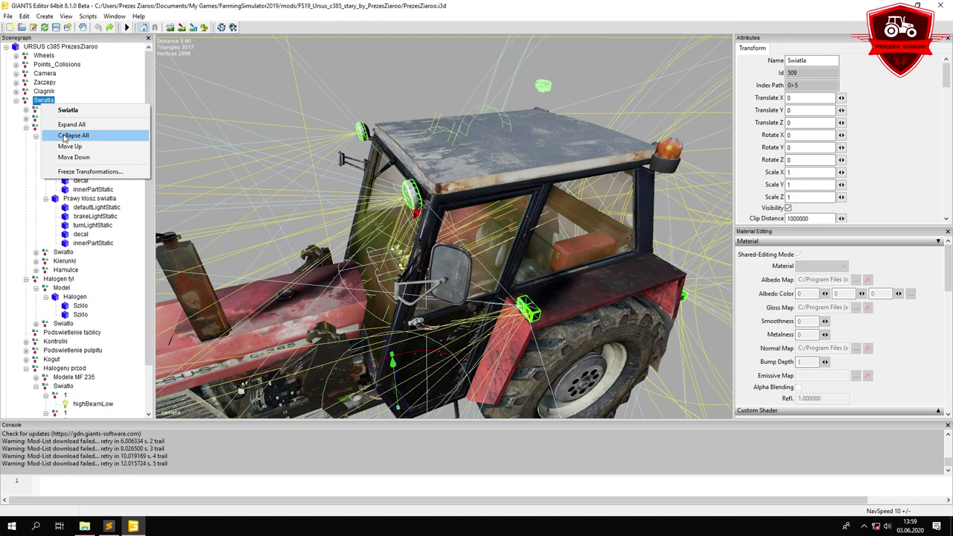
left_click(64, 136)
left_click(16, 101)
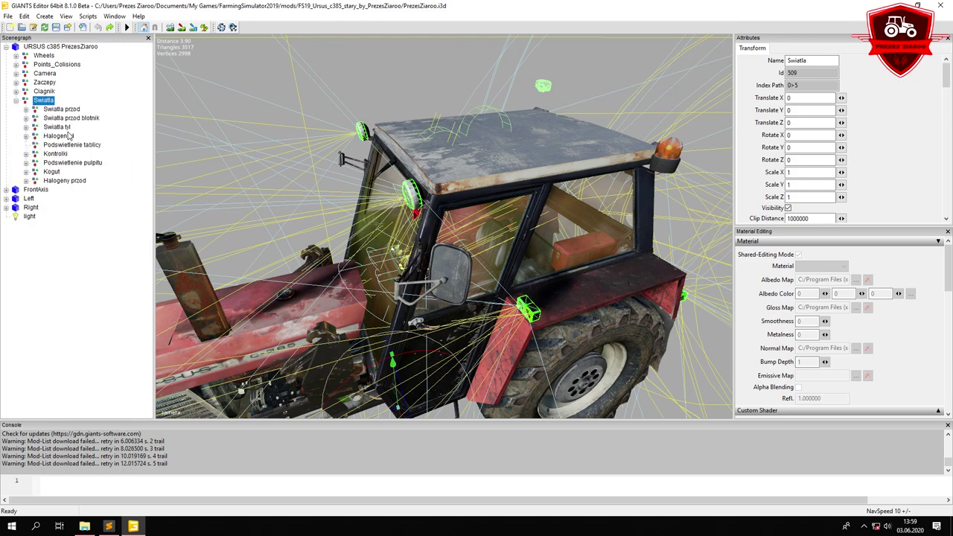
Copy the index path of beaconLight under the Kogut group's Model and set its Scale Y to 1
left_click(50, 172)
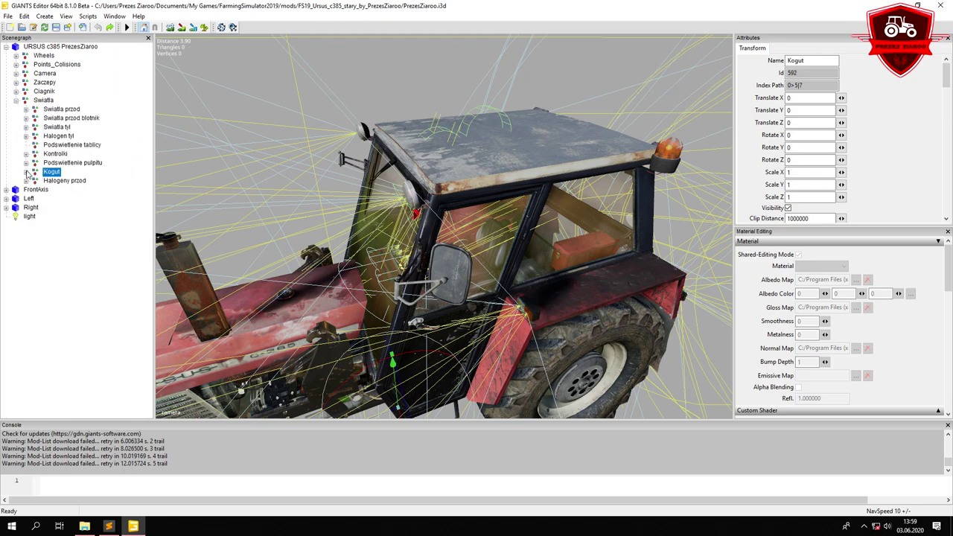
left_click(26, 172)
left_click(62, 181)
left_click(36, 181)
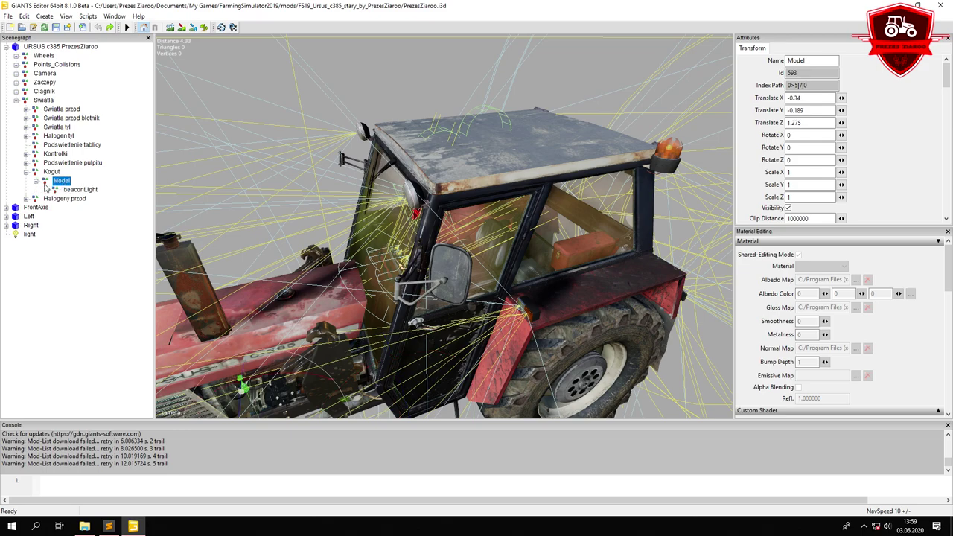
left_click(81, 190)
left_click_drag(817, 87, 786, 86)
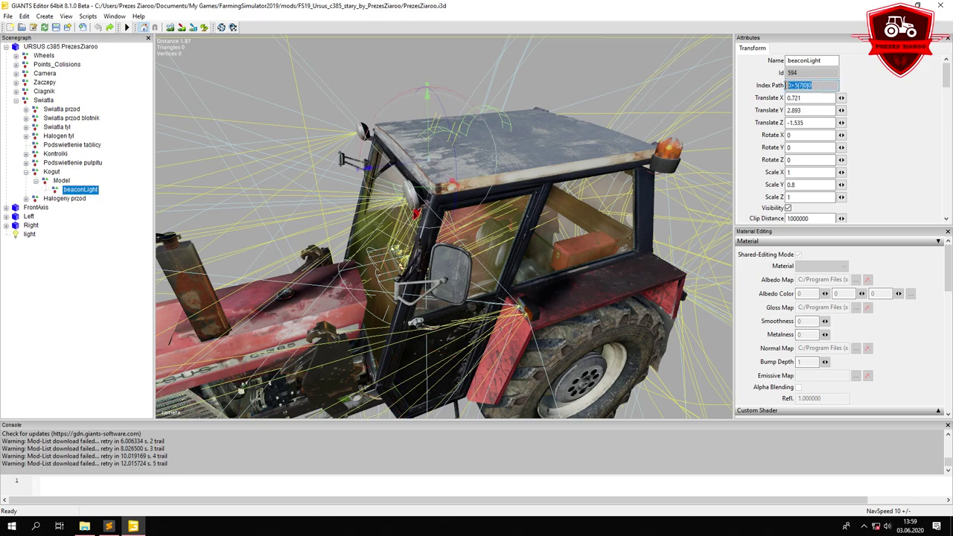
right_click(790, 84)
left_click(813, 118)
left_click_drag(800, 186, 771, 183)
type("1")
In Sublime Text, replace the beaconLight entry's node with the copied path 0>5|7|0|0
left_click(108, 526)
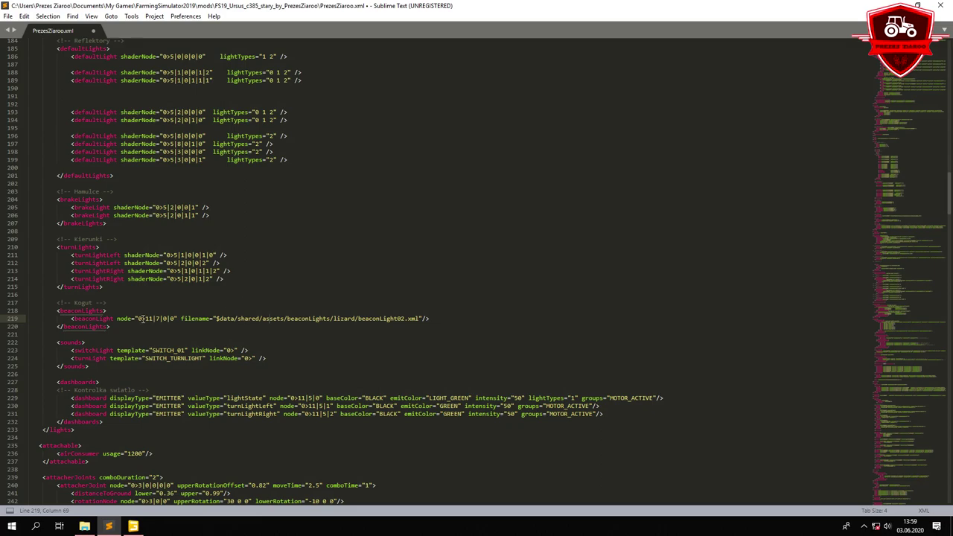
left_click_drag(139, 319, 176, 319)
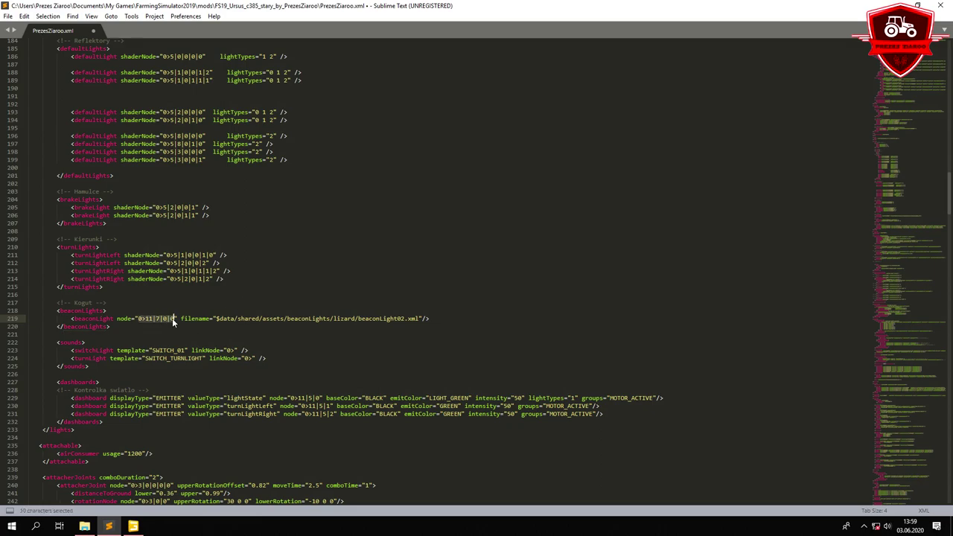
right_click(174, 320)
left_click(196, 362)
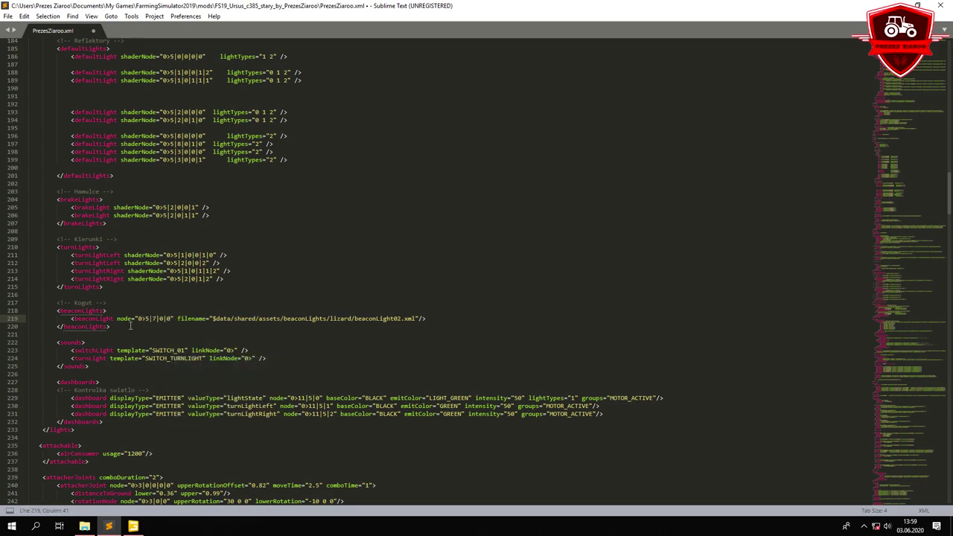
left_click_drag(118, 319, 123, 318)
left_click(145, 307)
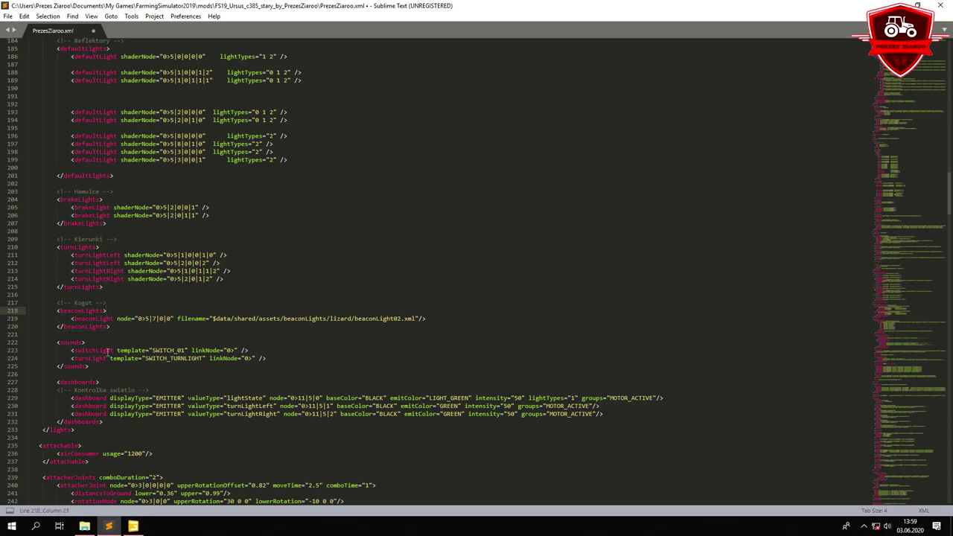
Review the switchLight and turnLight entries under sounds and the lightState value type of the first dashboard entry
left_click_drag(143, 350, 254, 358)
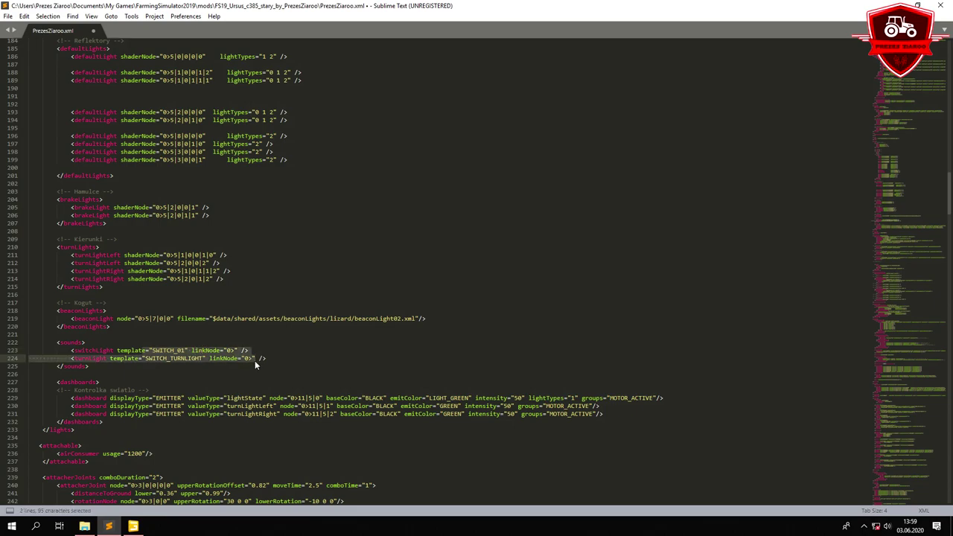
left_click(253, 349)
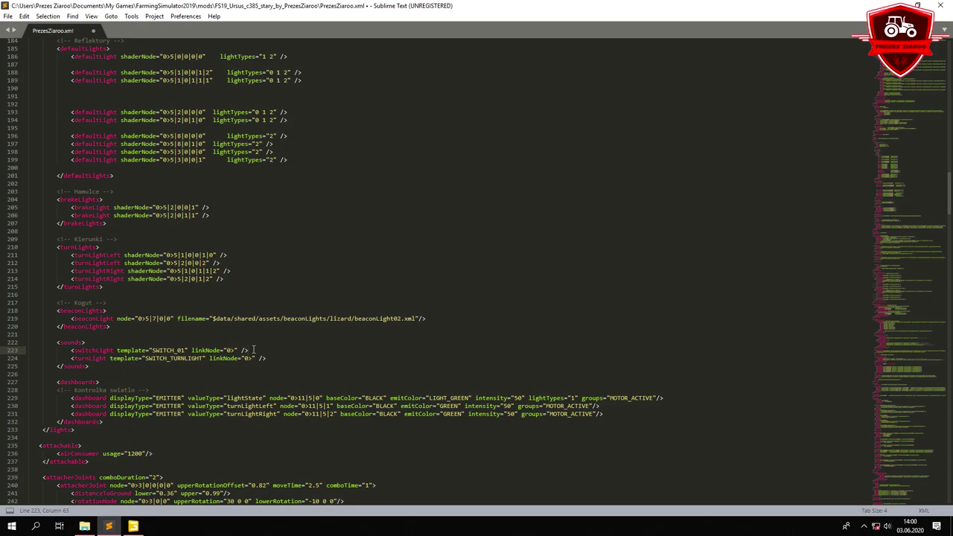
scroll(264, 320, "down", 3)
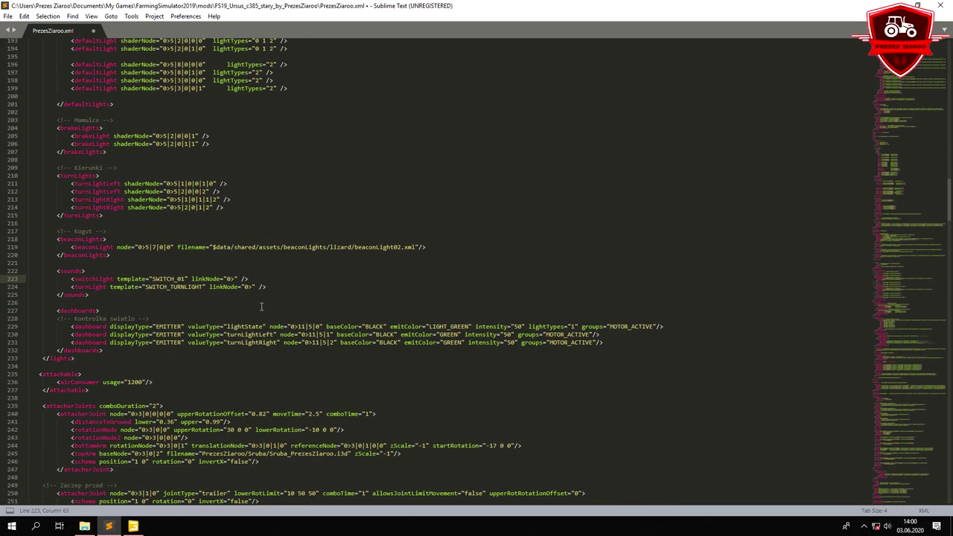
left_click(171, 320)
left_click_drag(227, 326, 264, 326)
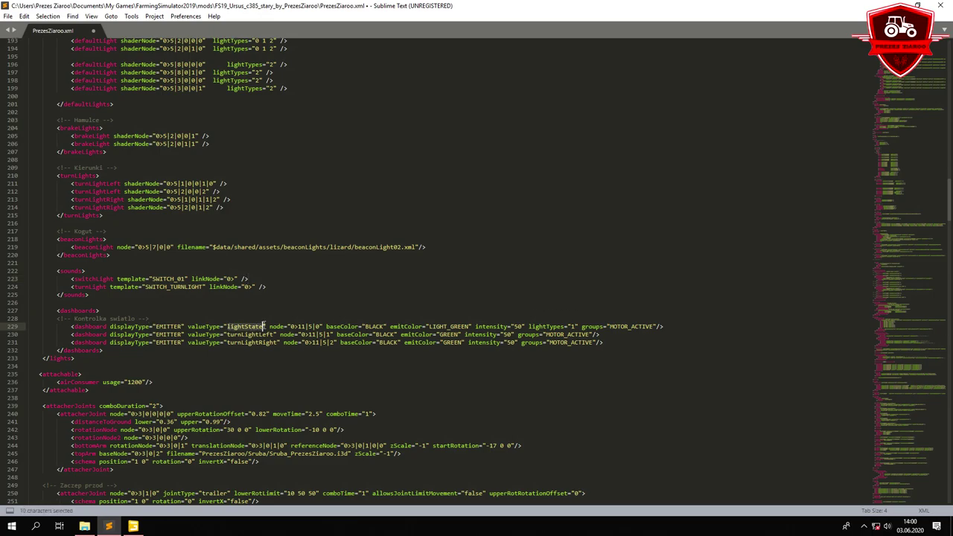
left_click(266, 326)
left_click_drag(226, 327, 281, 329)
In GIANTS Editor, expand the Kontrolki group and copy the index path of Czerwona swiatlo
left_click(134, 527)
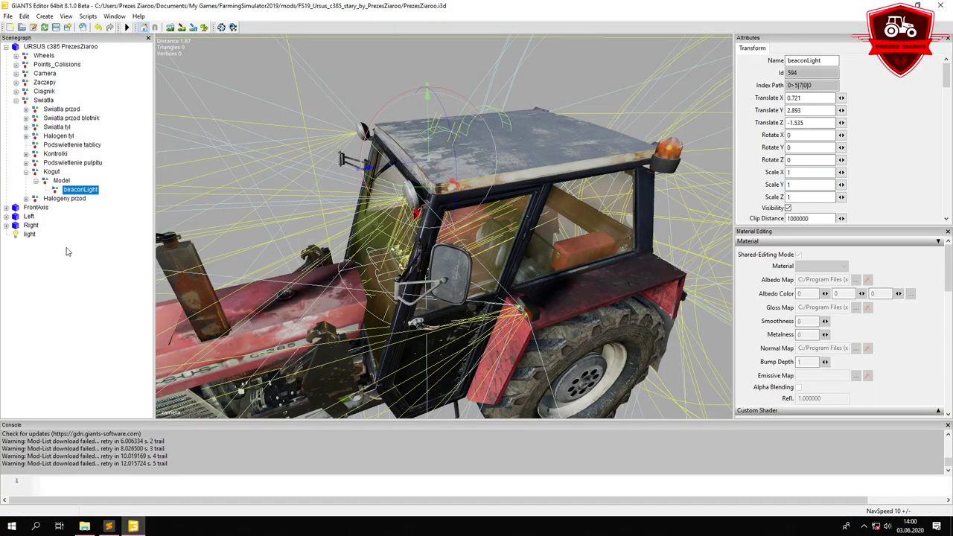
left_click(55, 154)
left_click(26, 153)
left_click(75, 162)
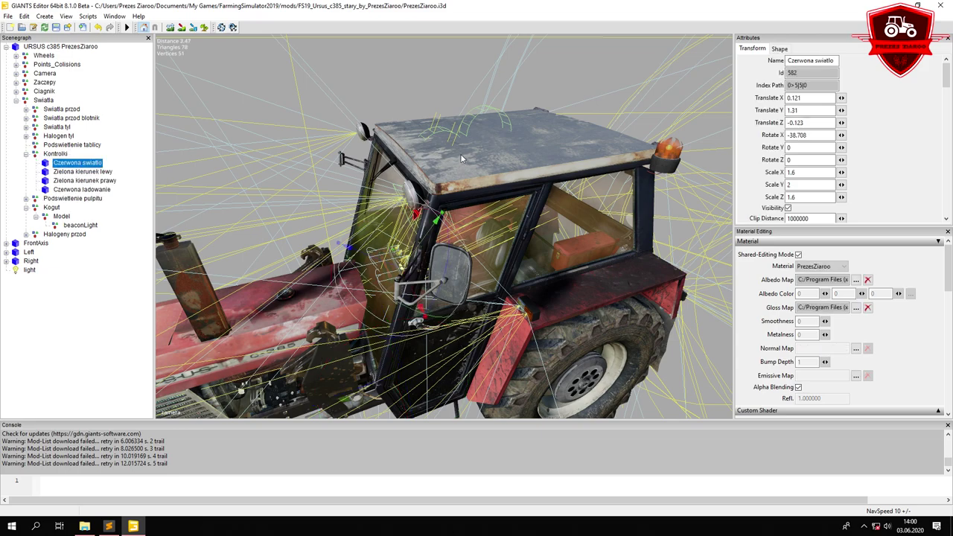
left_click_drag(787, 85, 810, 85)
right_click(804, 85)
left_click(818, 111)
In Sublime Text, replace the node of the lightState dashboard entry with the copied path 0>5|5|0
left_click(109, 526)
left_click(263, 320)
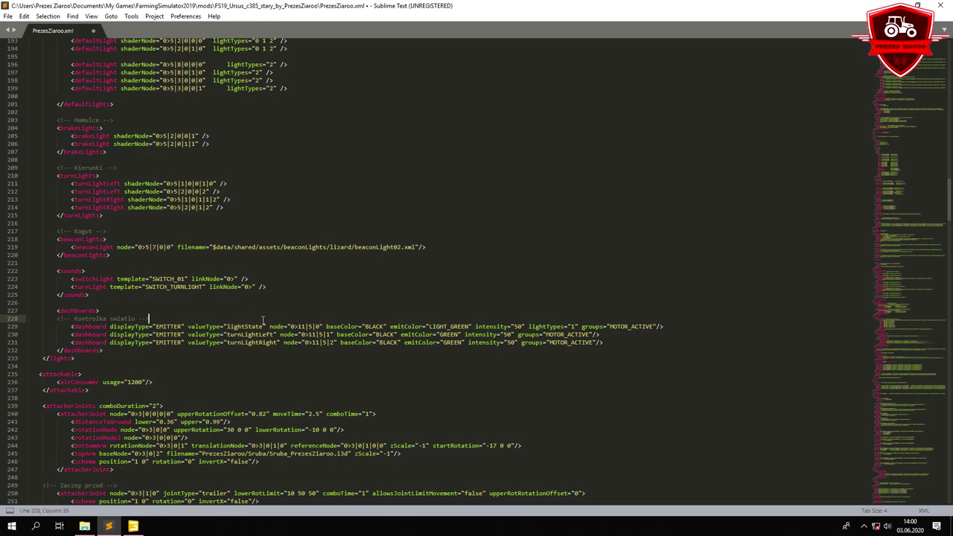
left_click_drag(291, 327, 322, 326)
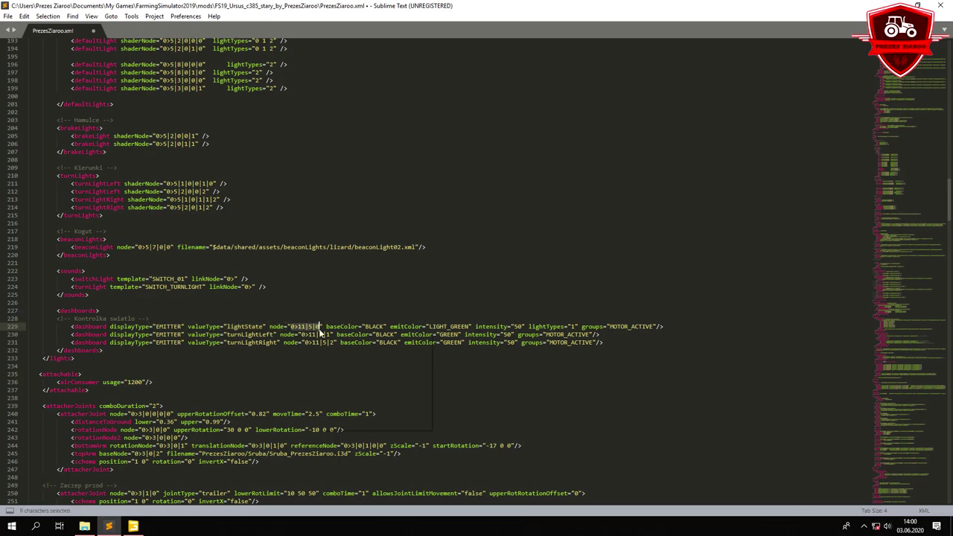
right_click(320, 326)
left_click(344, 373)
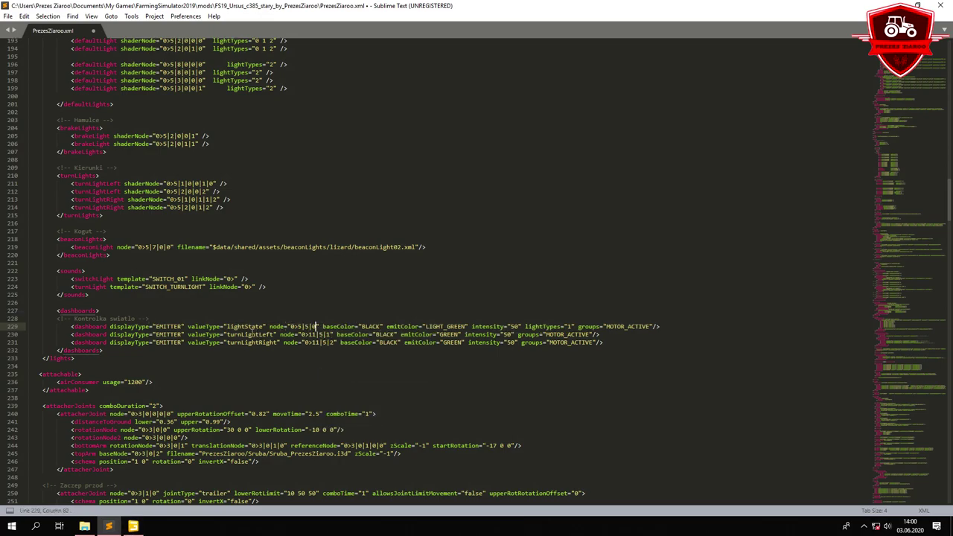
For the turnLightLeft dashboard entry, copy the index path of Zielona kierunek lewy under Kontrolki in GIANTS Editor
left_click_drag(249, 335, 262, 335)
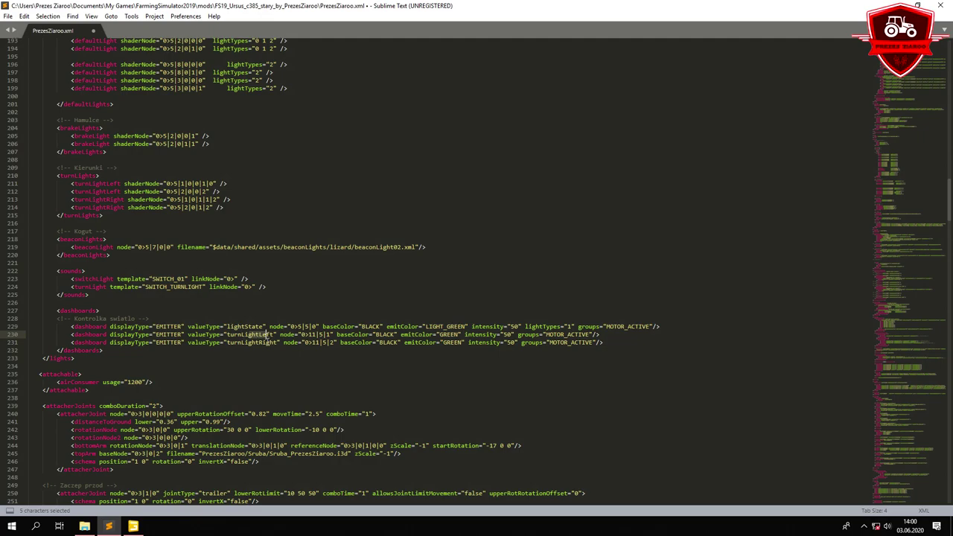
left_click(134, 526)
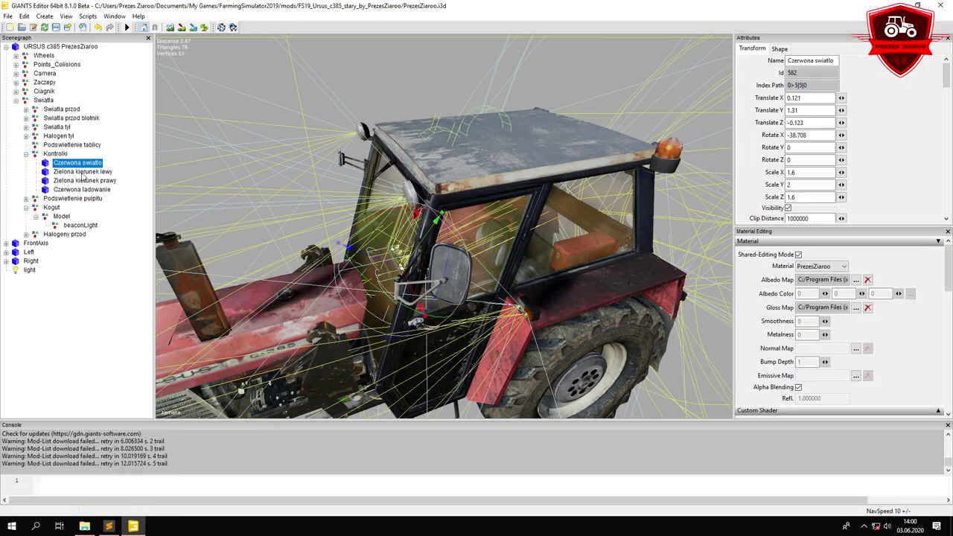
left_click(82, 171)
left_click_drag(787, 85, 819, 84)
right_click(810, 85)
left_click(823, 116)
In Sublime Text, replace the node of the turnLightLeft dashboard entry with the copied path 0>5|5|1
left_click(109, 527)
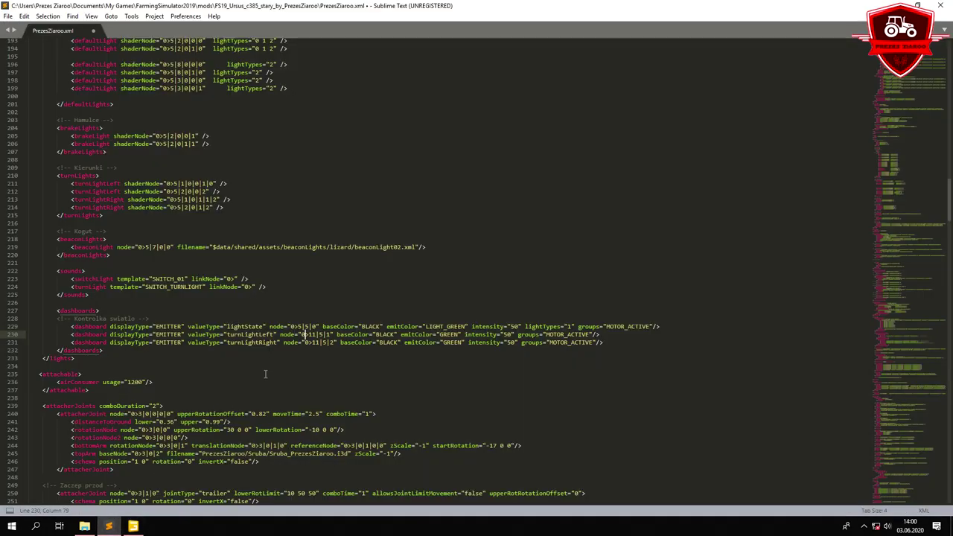
left_click_drag(301, 334, 325, 334)
right_click(330, 335)
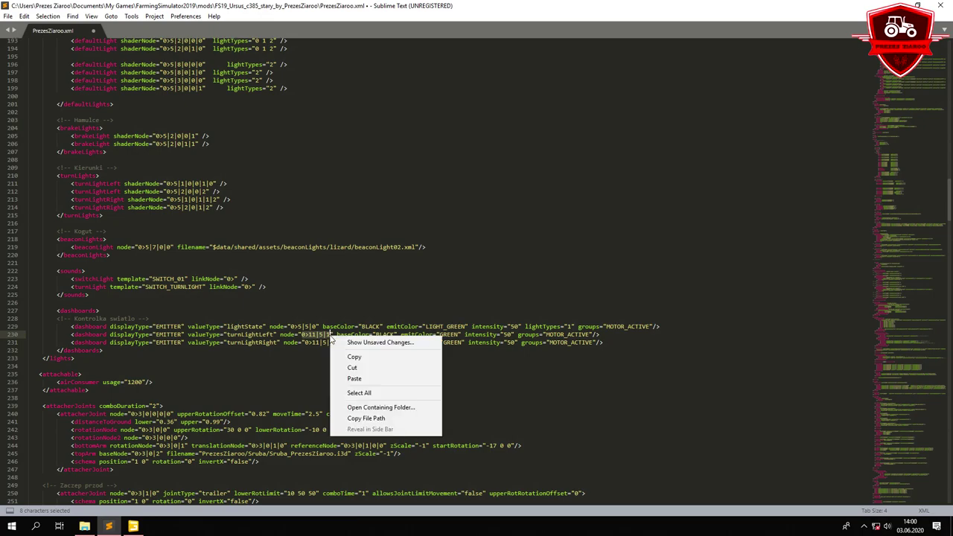
left_click(357, 377)
In GIANTS Editor, copy the index path of Zielona kierunek prawy under Kontrolki and return to Sublime Text
left_click(133, 526)
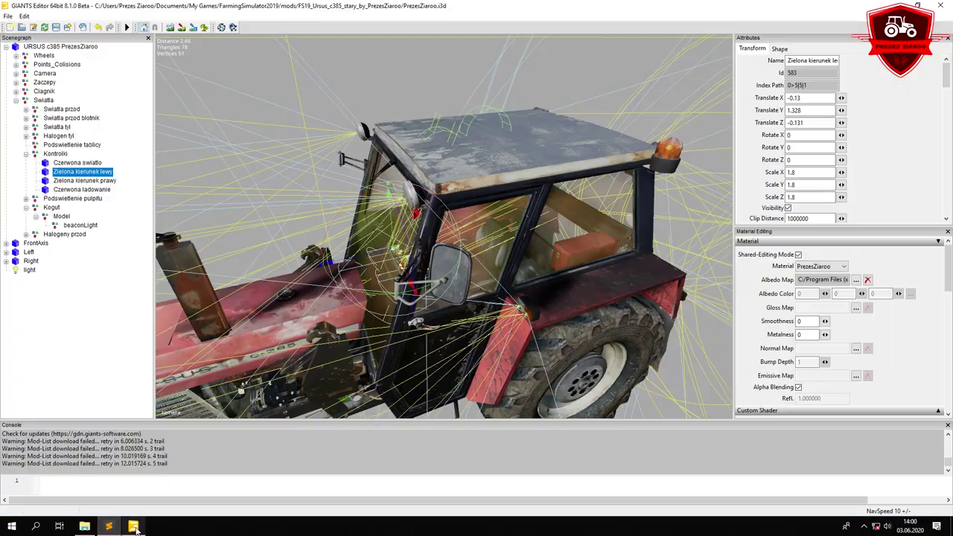
left_click(97, 180)
double_click(800, 84)
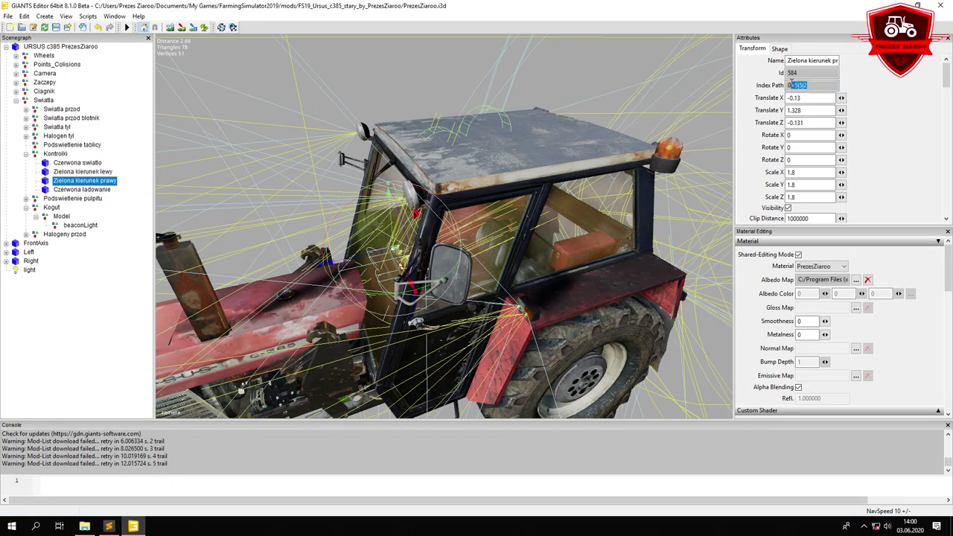
double_click(799, 84)
right_click(799, 84)
left_click(819, 115)
left_click(108, 526)
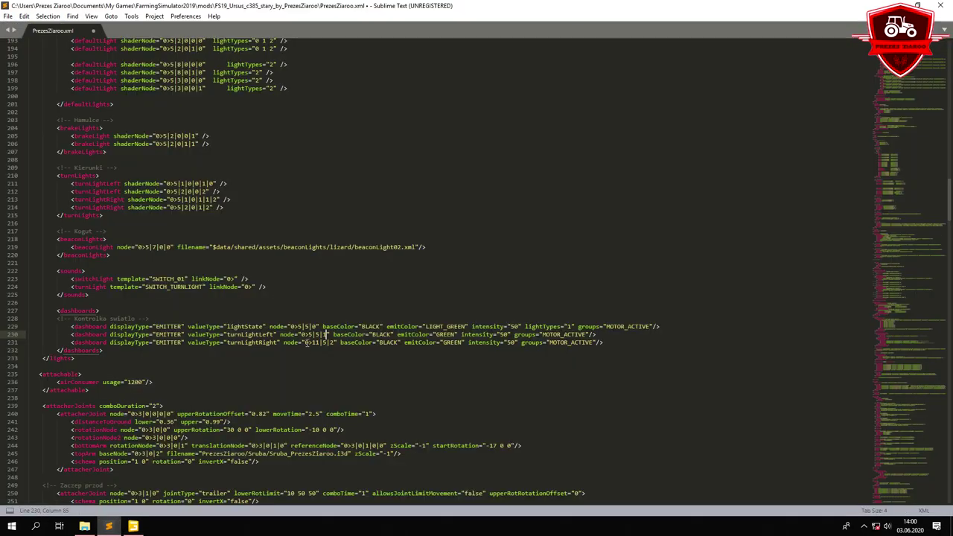